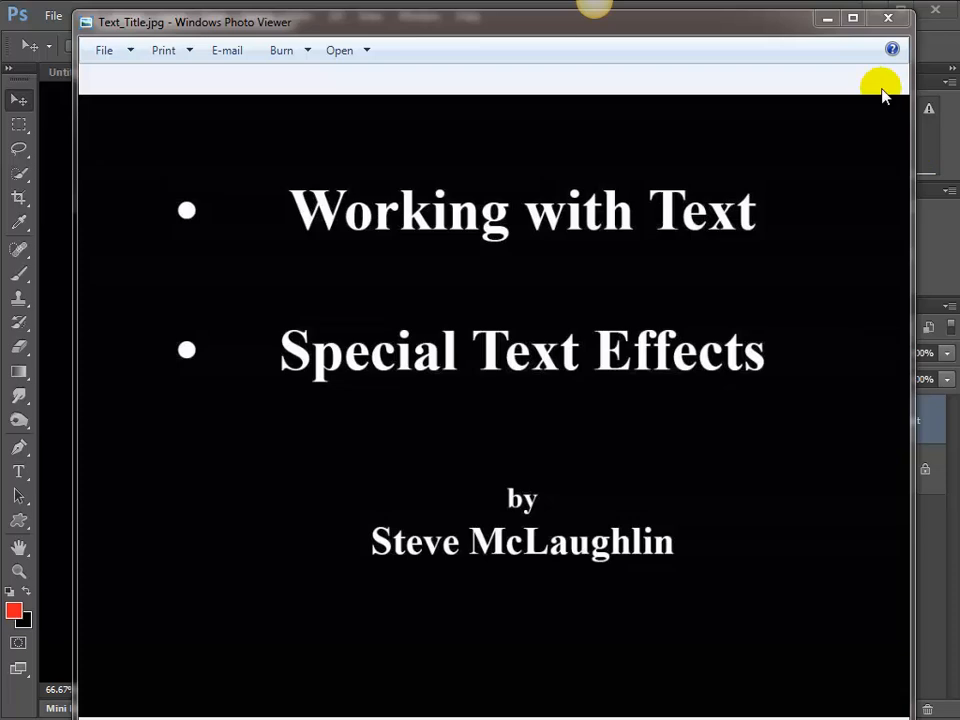
Close the title image and apply the Arc warp style to the "Here's some text" layer.
click(887, 18)
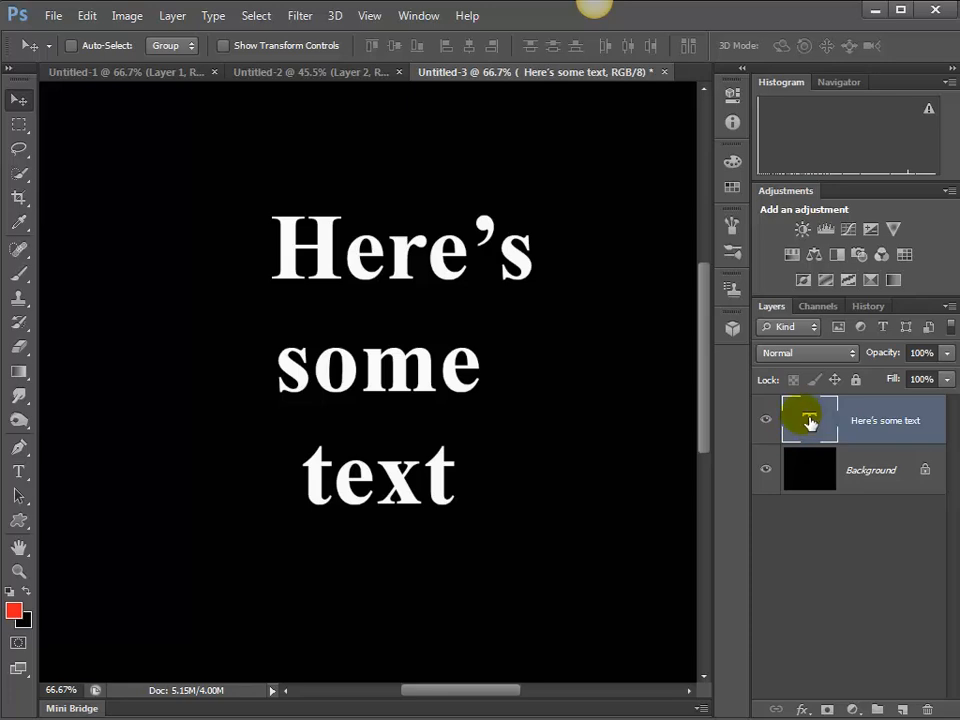
double_click(822, 426)
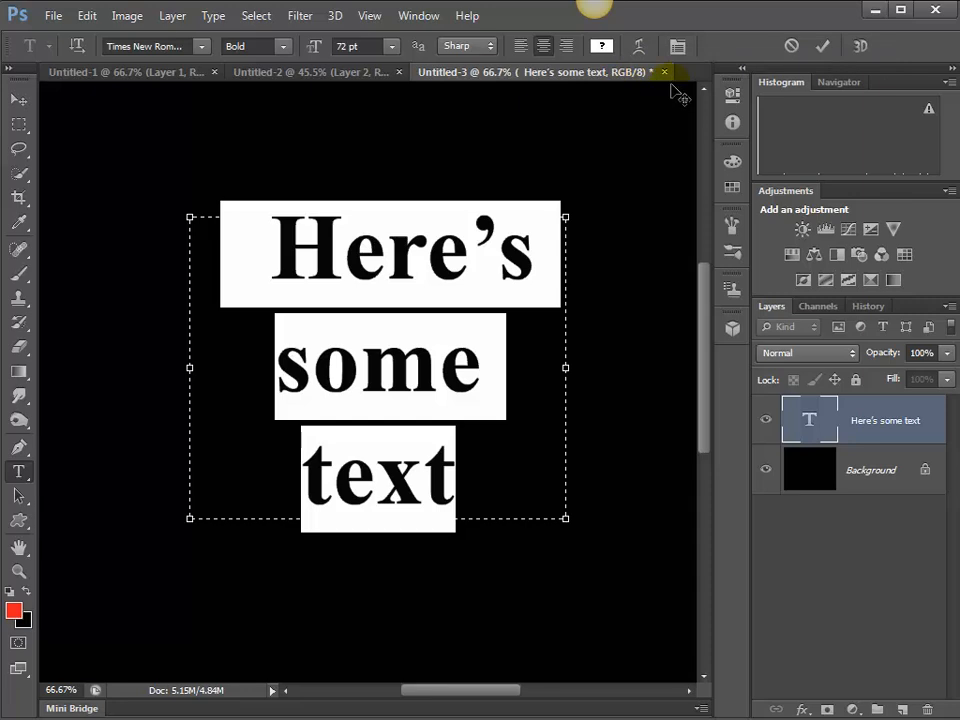
click(641, 52)
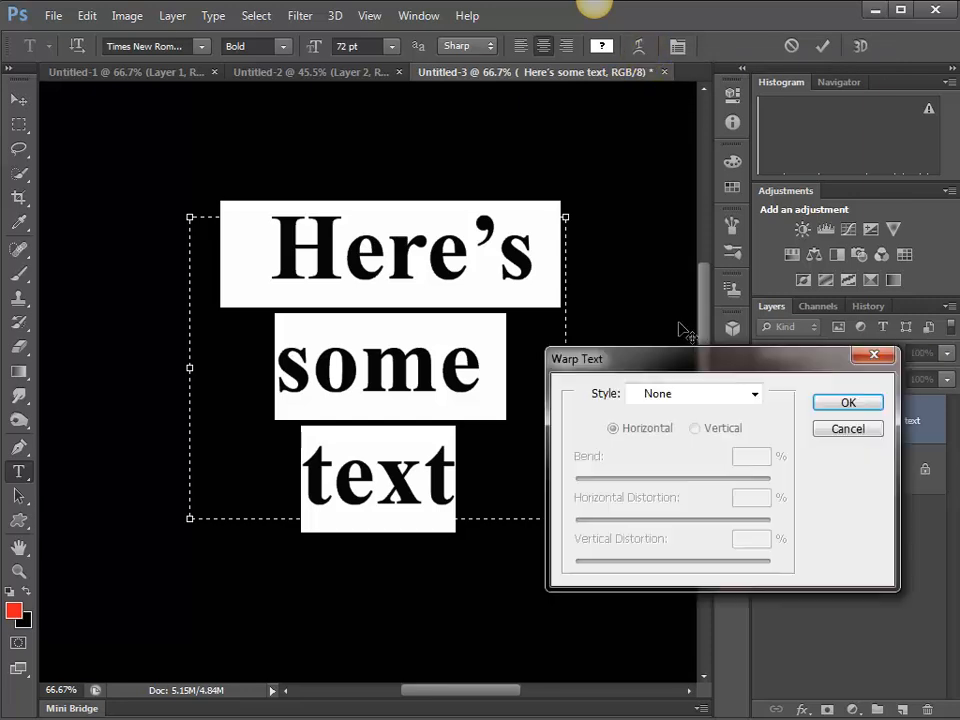
drag(688, 358, 688, 262)
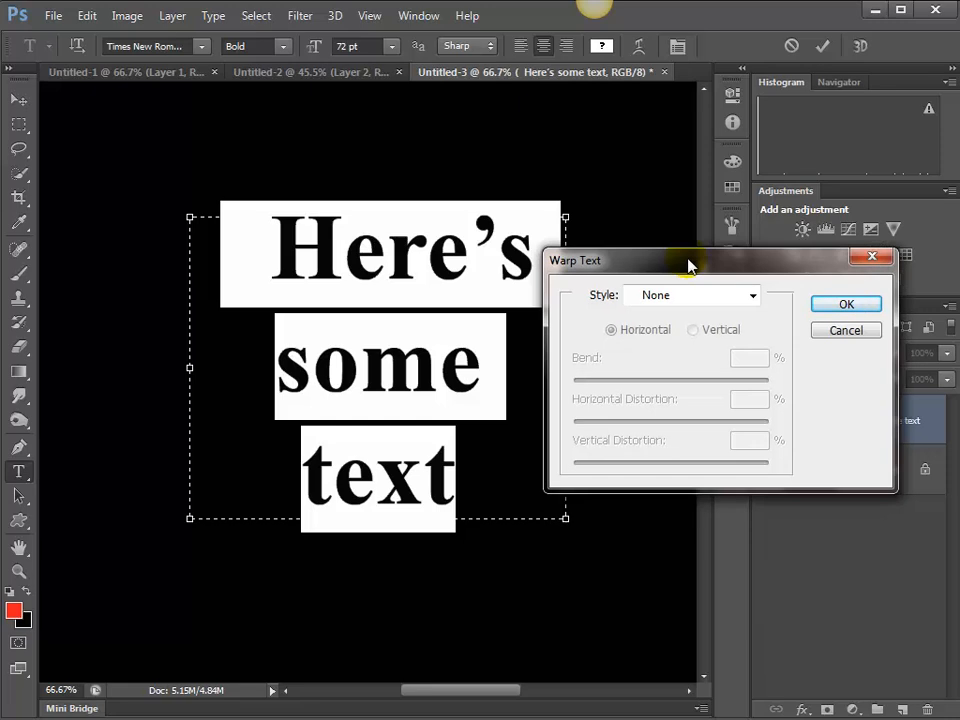
click(752, 295)
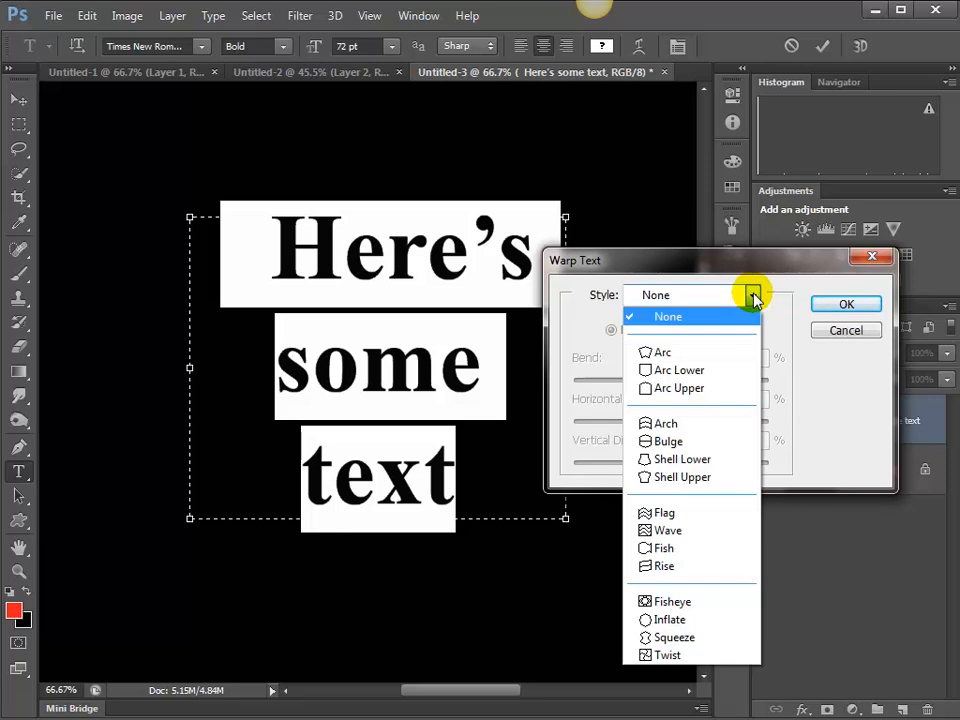
click(703, 358)
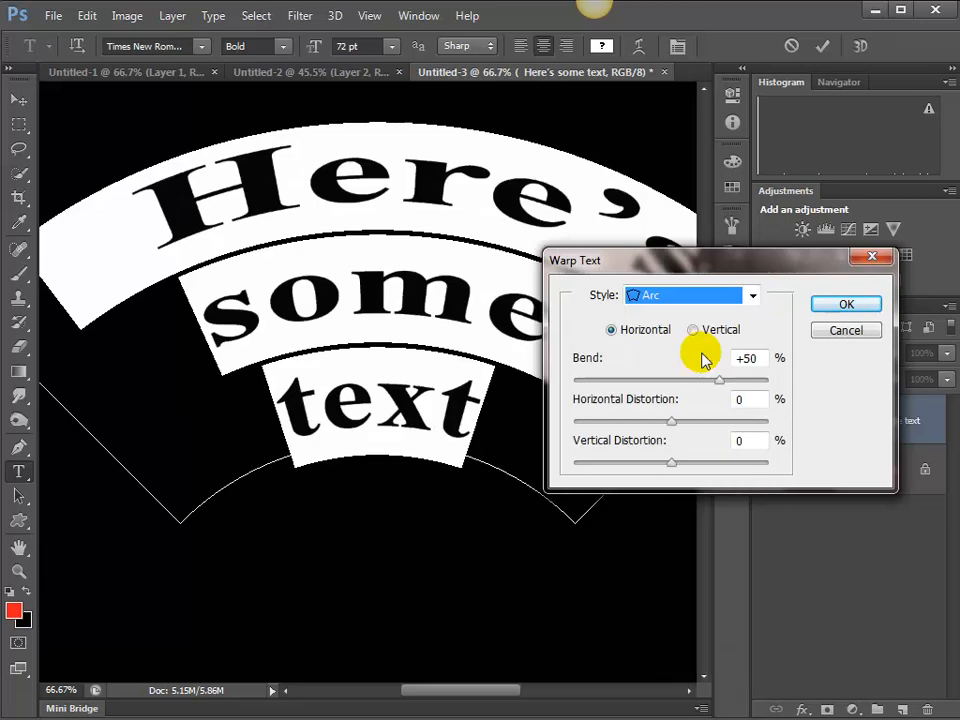
drag(645, 268, 697, 266)
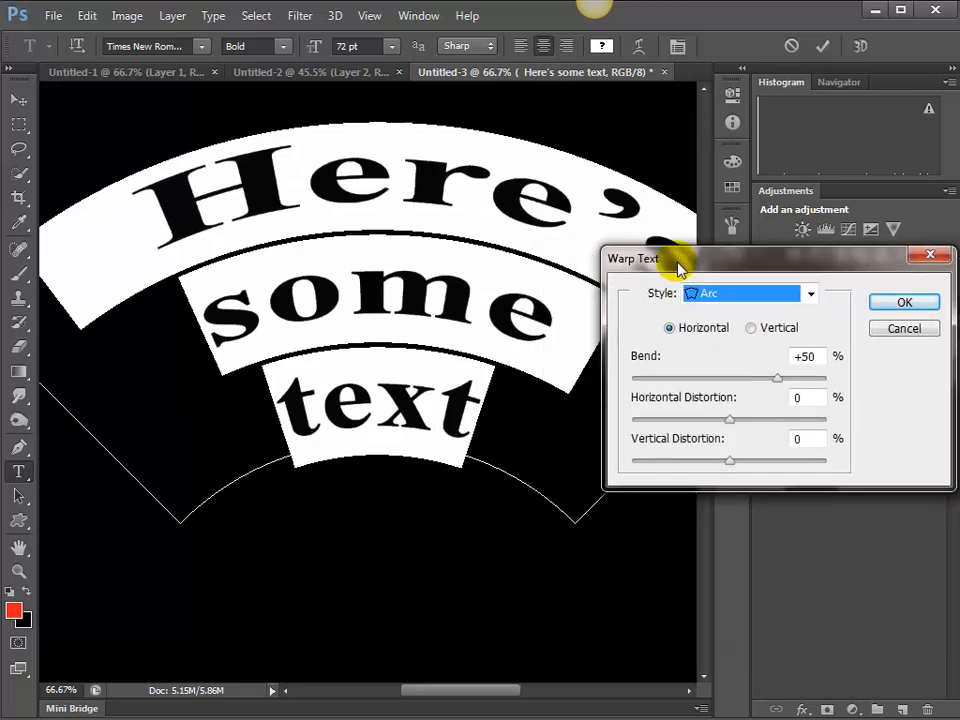
Shift the text slightly down-left and, after previewing Vertical, set the horizontal Arc's bend to +17%, horizontal distortion to +1% and vertical distortion to -37%.
mouse_move(384, 310)
mouse_down()
mouse_move(350, 318)
mouse_move(333, 245)
mouse_move(374, 314)
mouse_up()
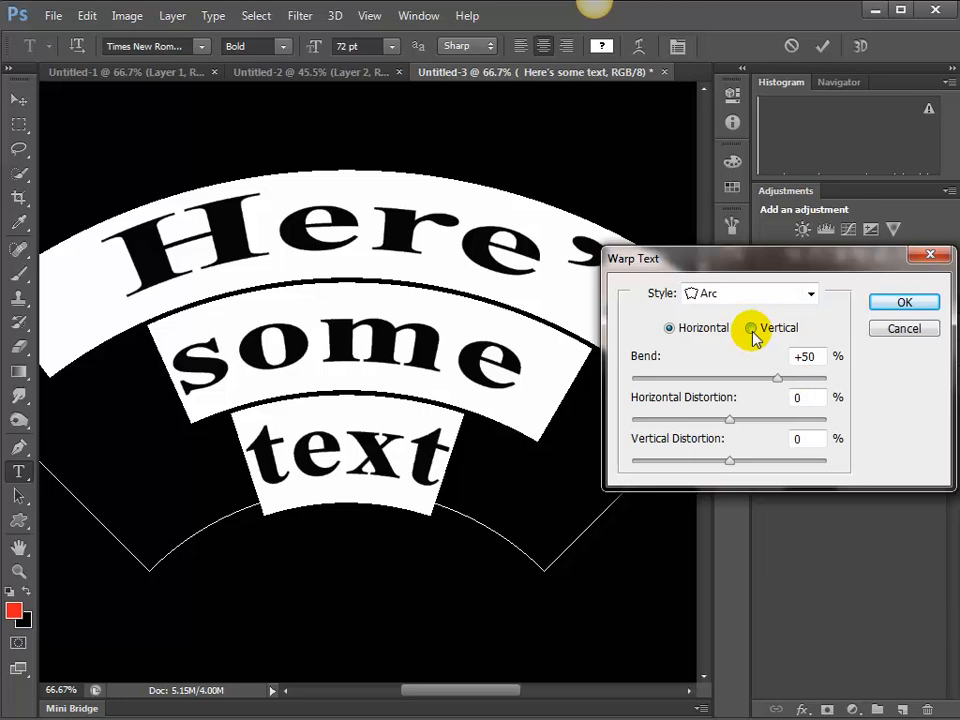
click(751, 328)
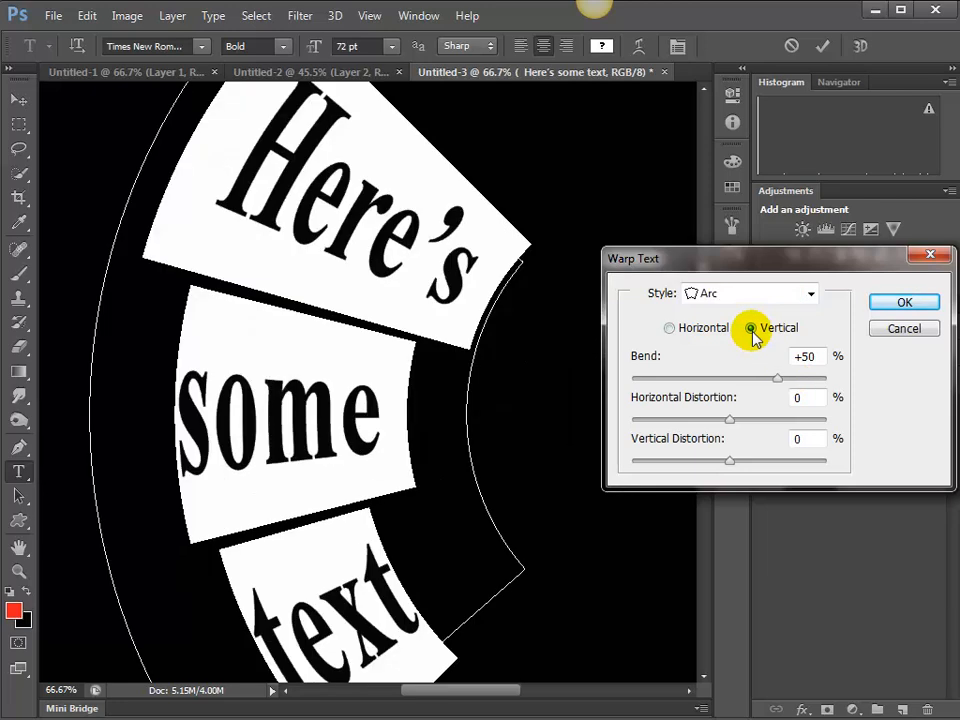
click(668, 329)
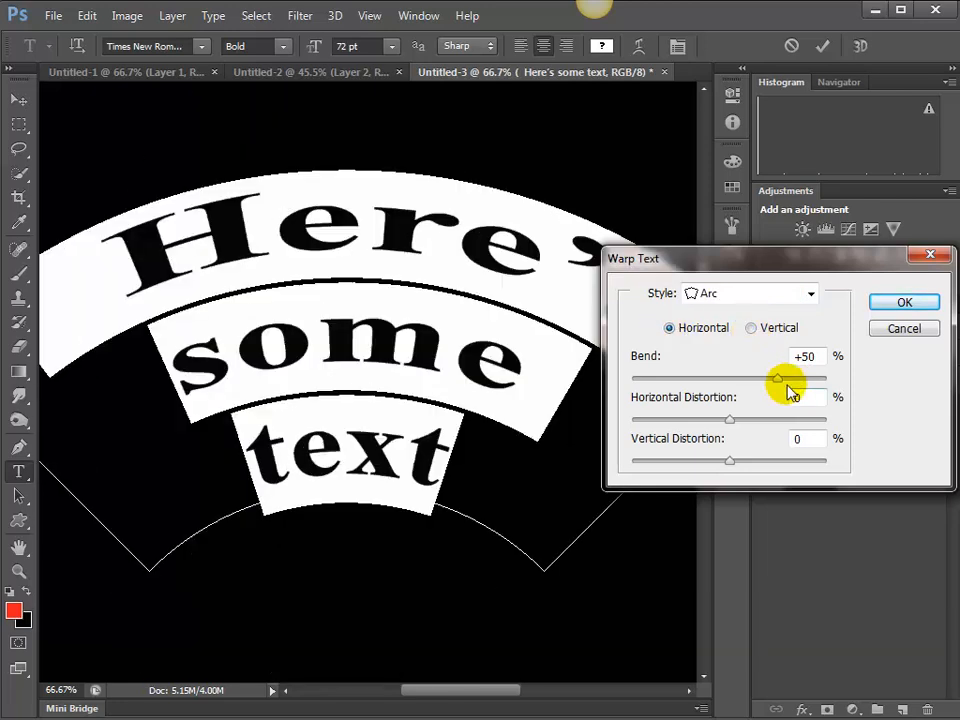
drag(786, 386, 696, 468)
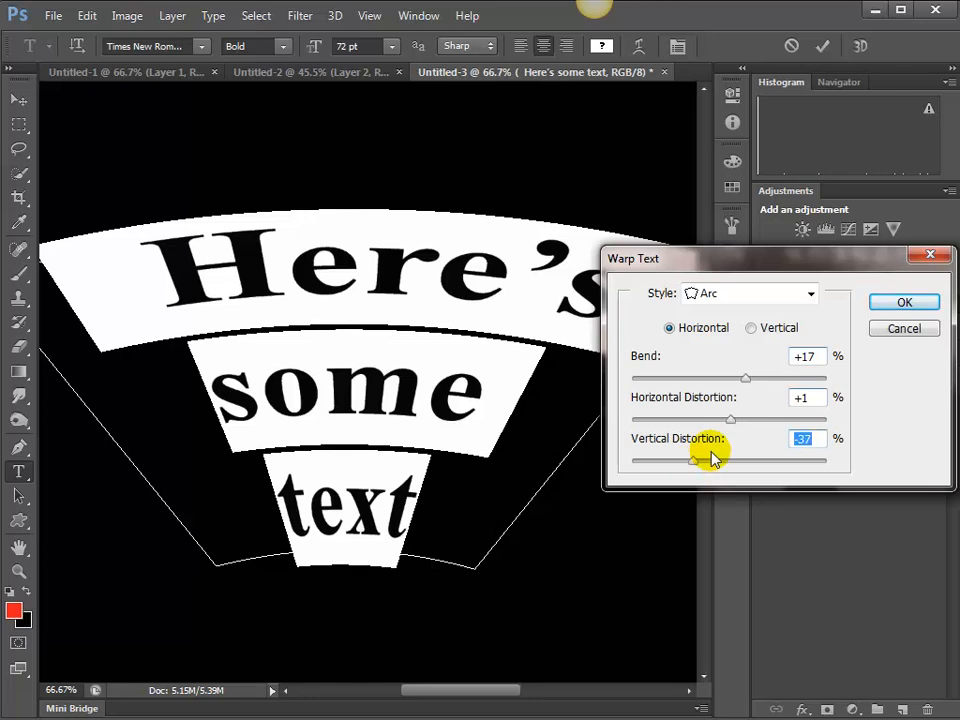
Try the Arc Lower warp style on the text, followed by Arch with a bend of +41%.
click(754, 294)
click(740, 369)
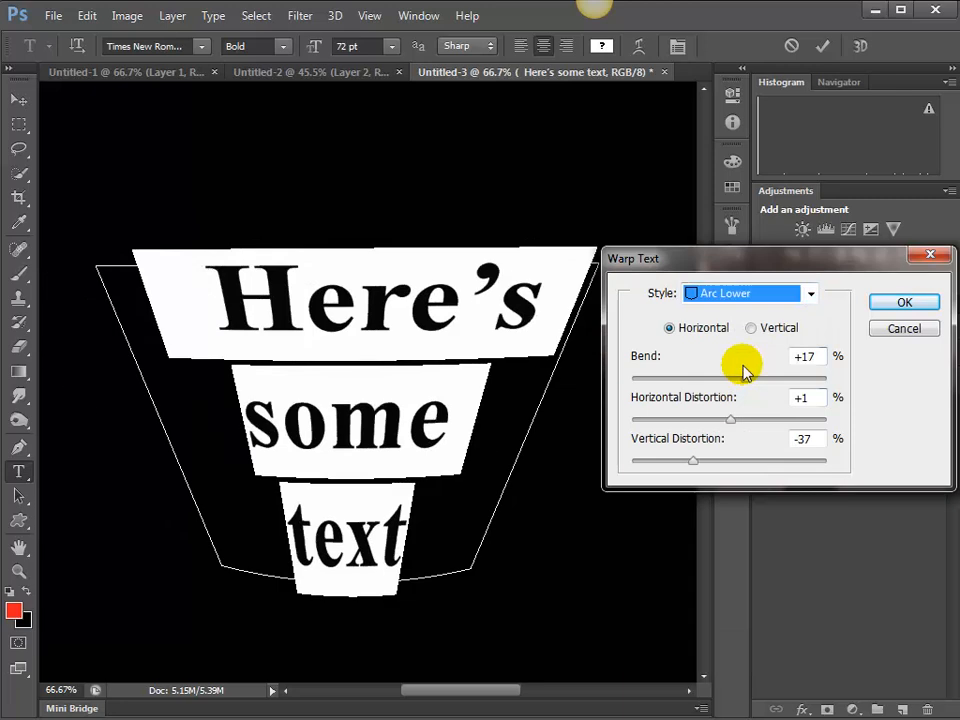
click(762, 294)
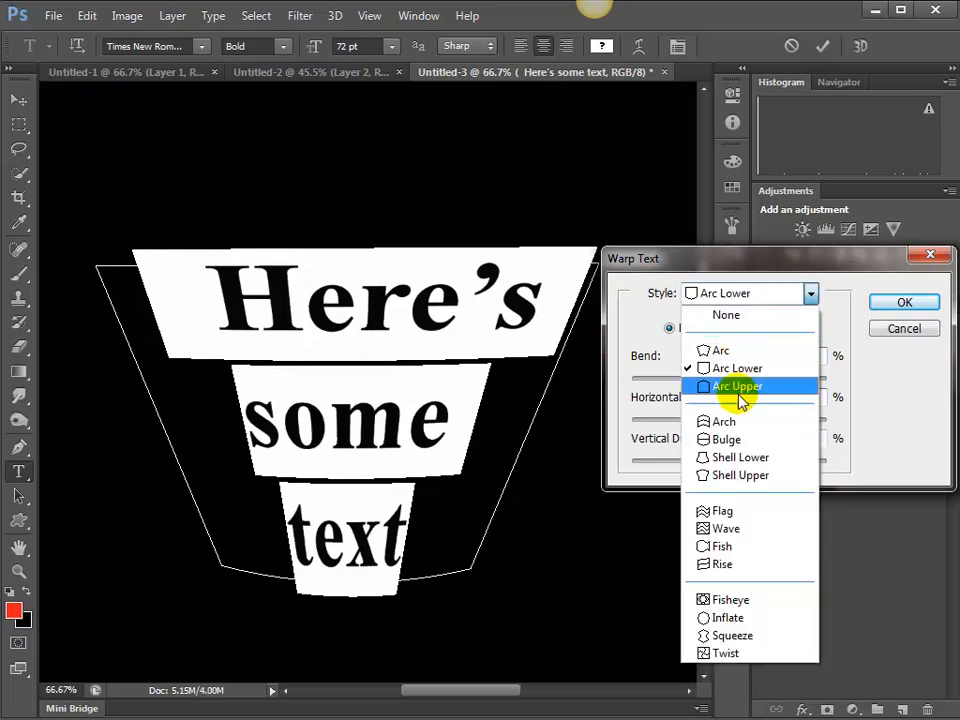
click(740, 421)
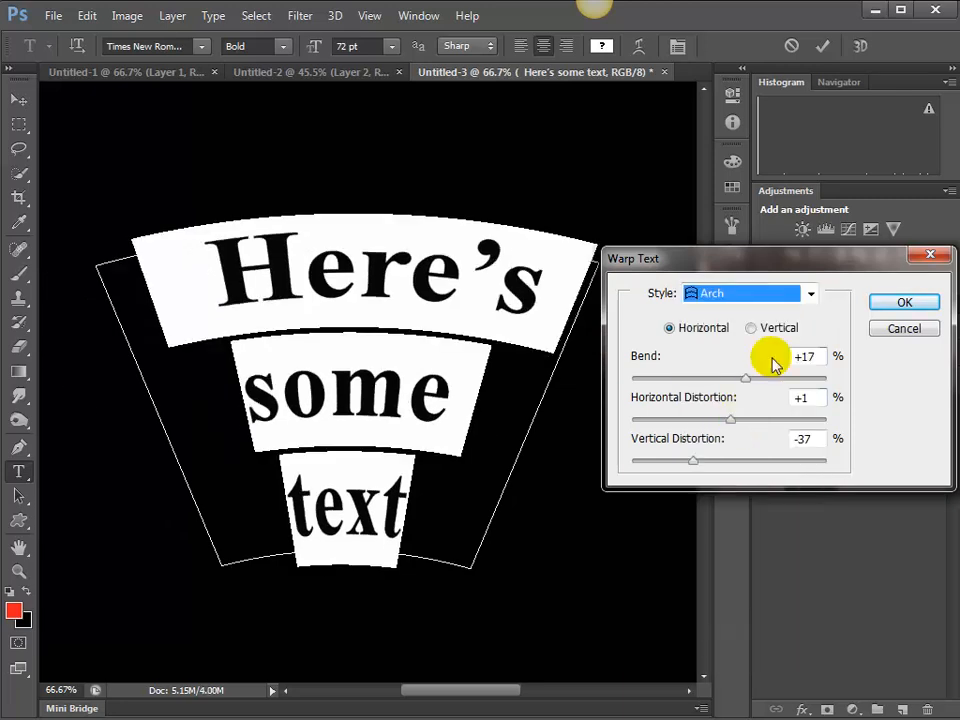
drag(746, 379, 771, 381)
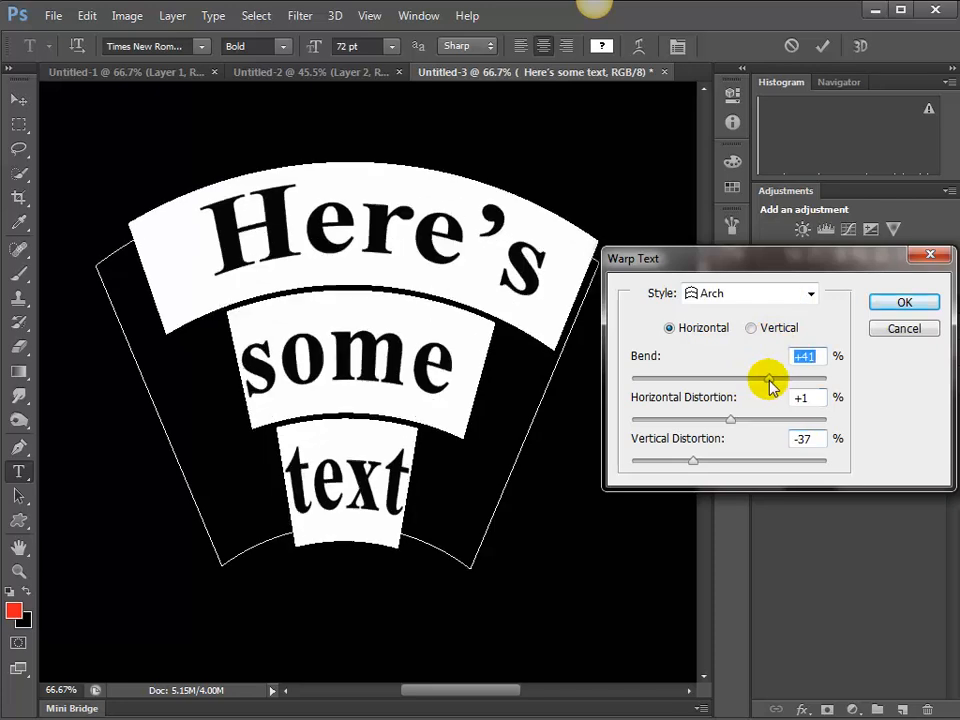
Warp the text with the Flag style at bend +29%, horizontal distortion -22% and vertical distortion -39%.
click(774, 297)
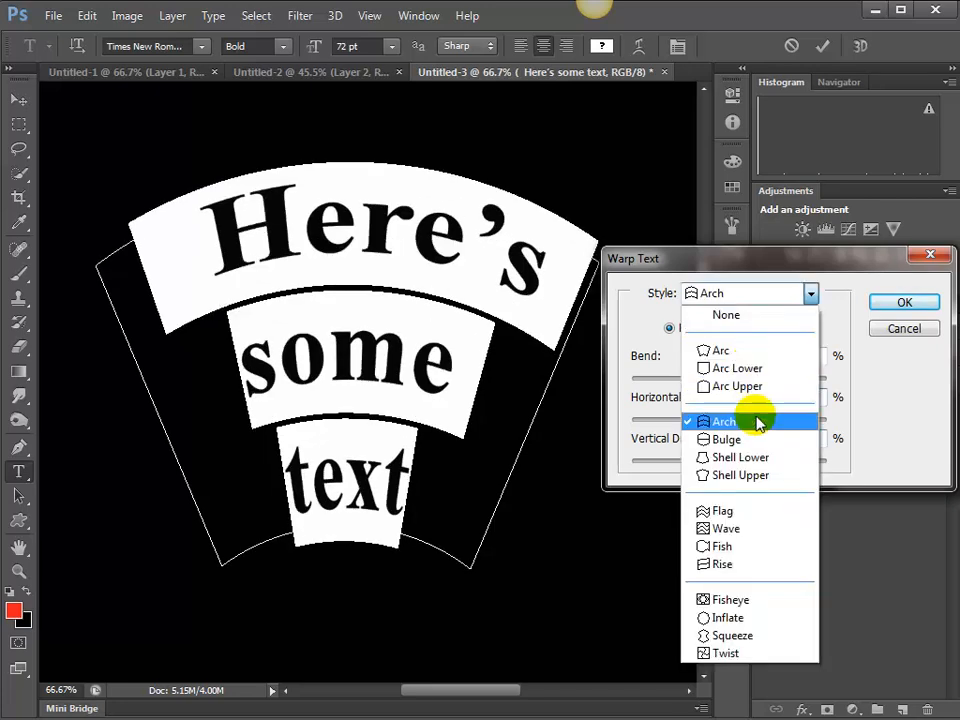
click(745, 520)
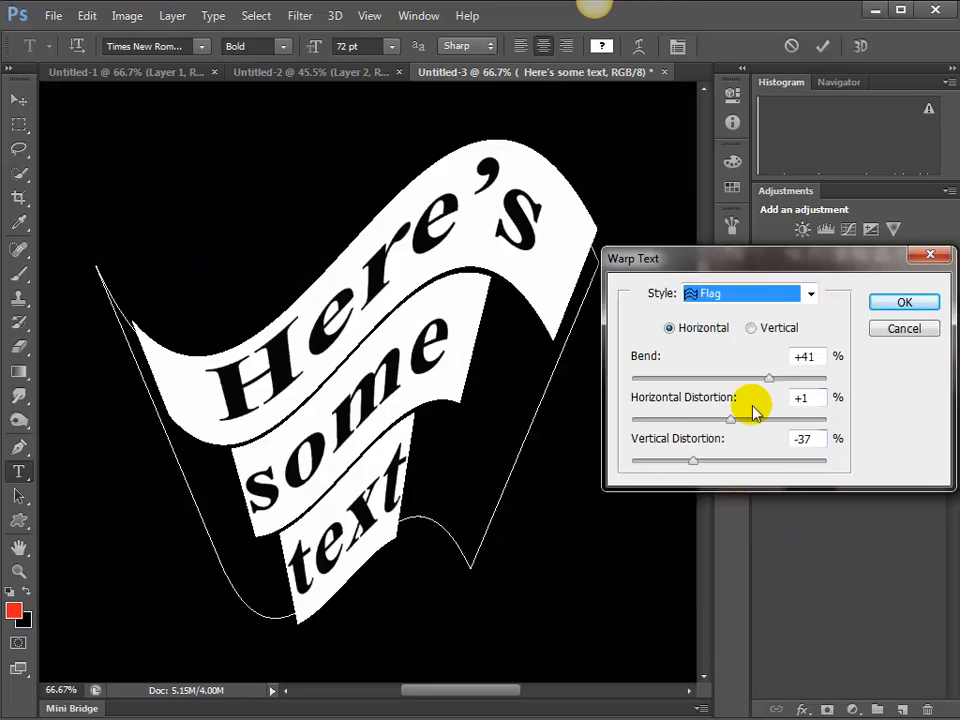
drag(754, 388, 695, 466)
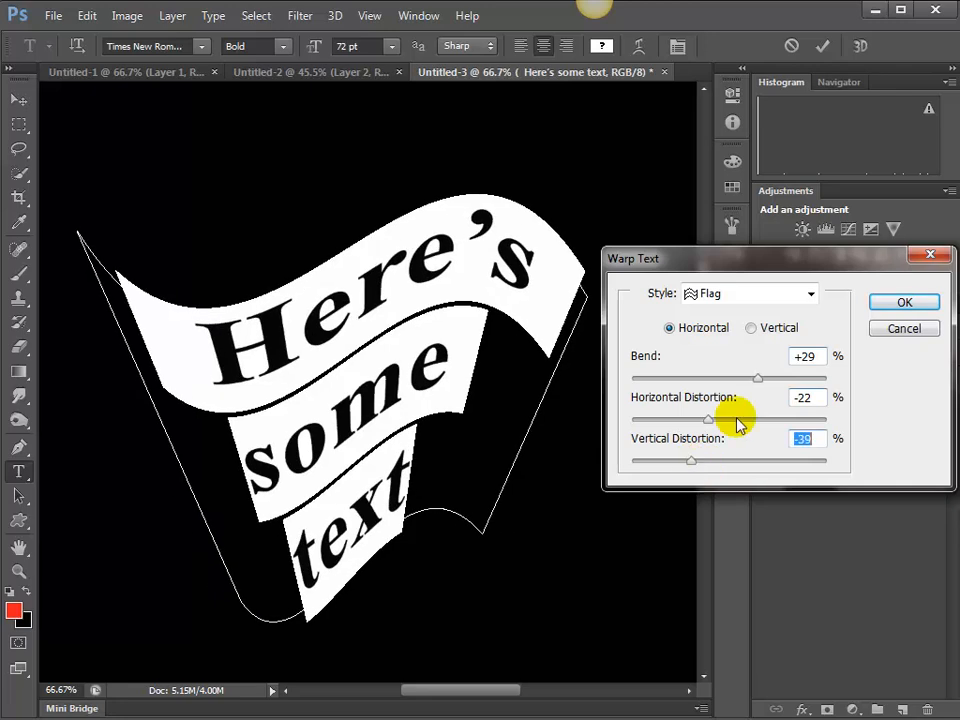
Try the Fisheye warp style on the text with a bend of +33%.
click(800, 294)
click(745, 597)
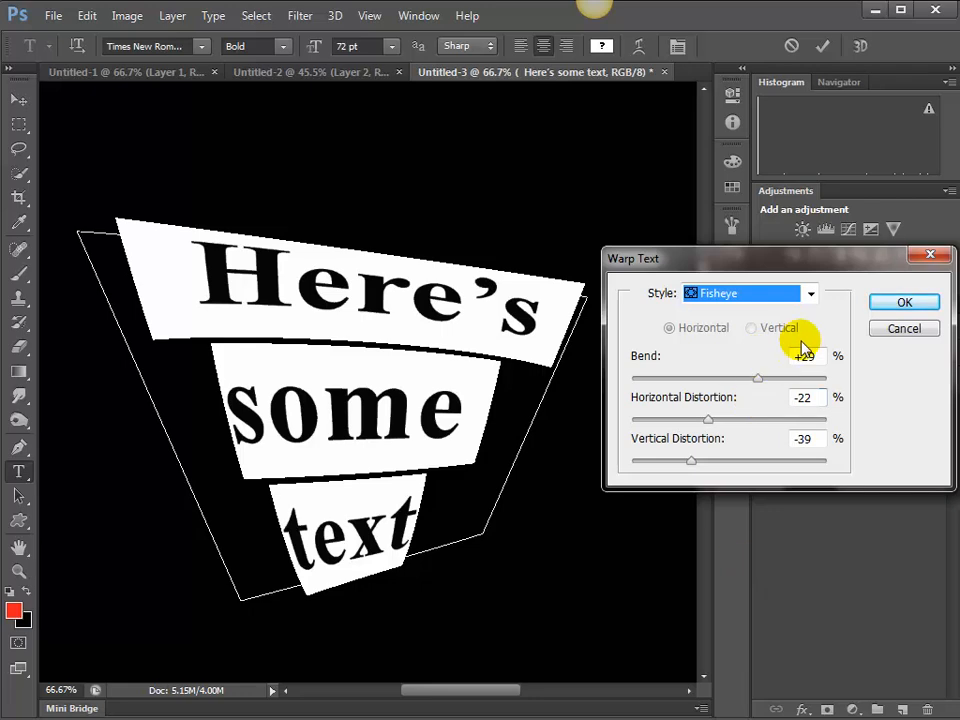
mouse_move(765, 386)
mouse_down()
mouse_move(718, 397)
mouse_move(763, 393)
mouse_up()
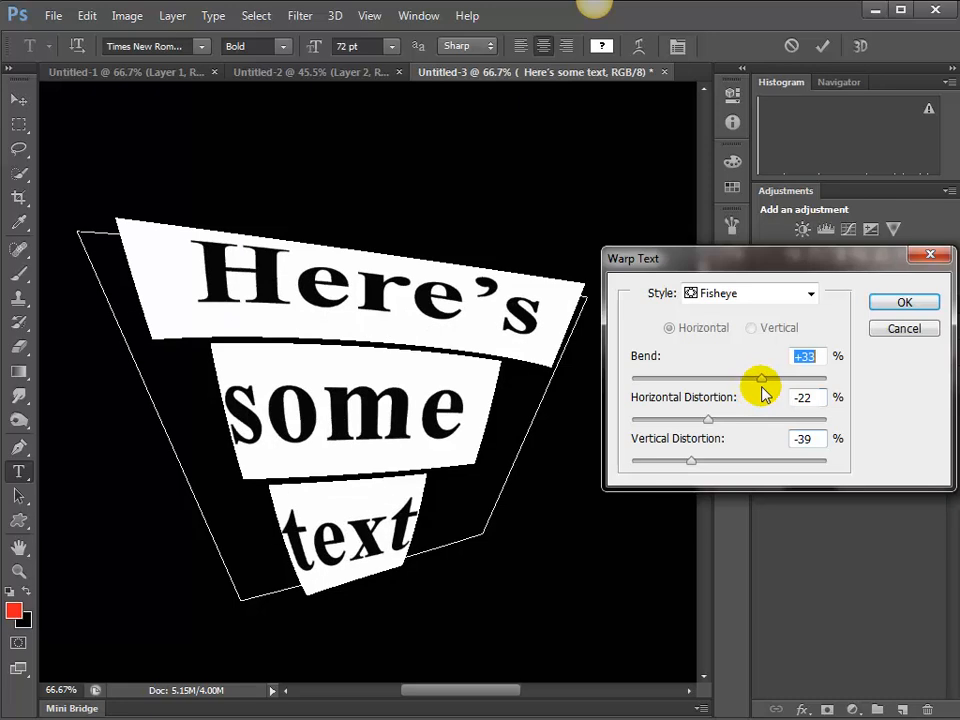
Try the Inflate and Squeeze warp styles on the text.
click(775, 294)
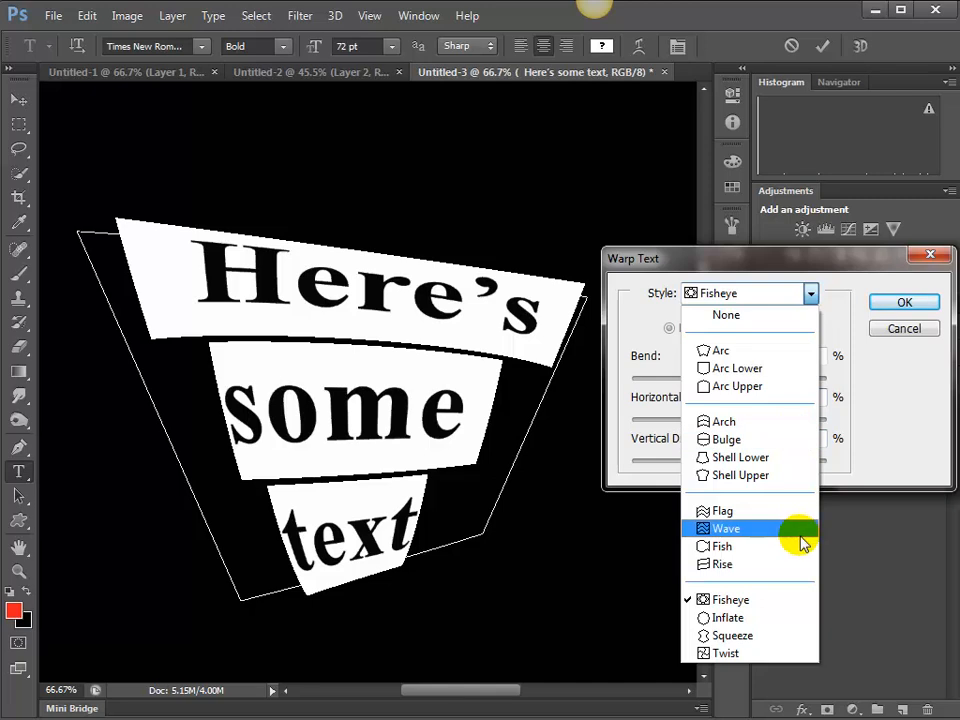
click(755, 622)
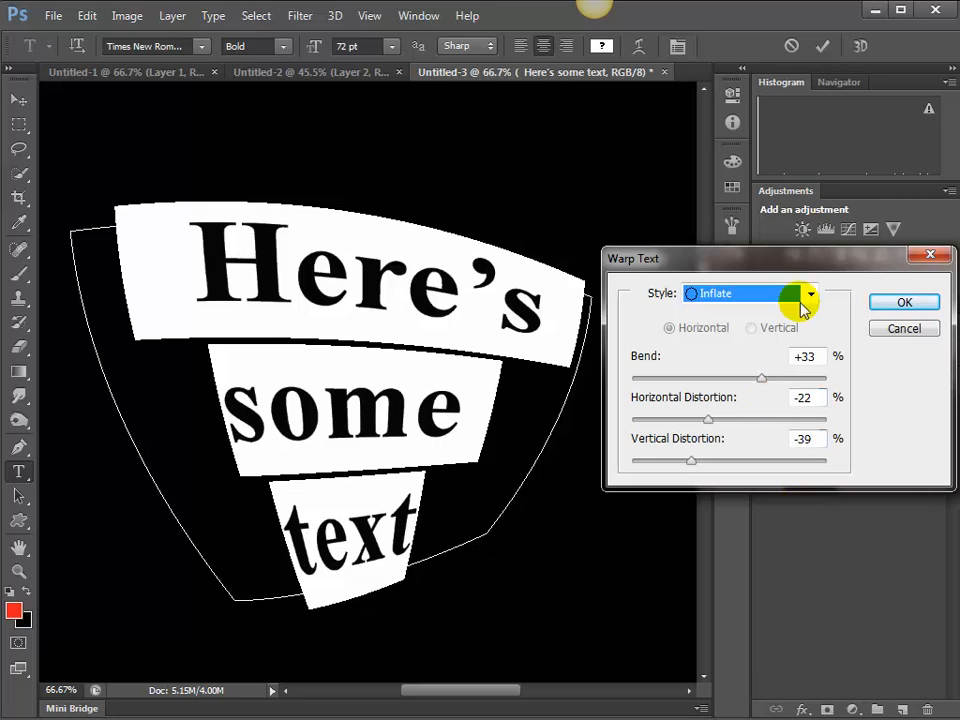
click(805, 297)
click(765, 636)
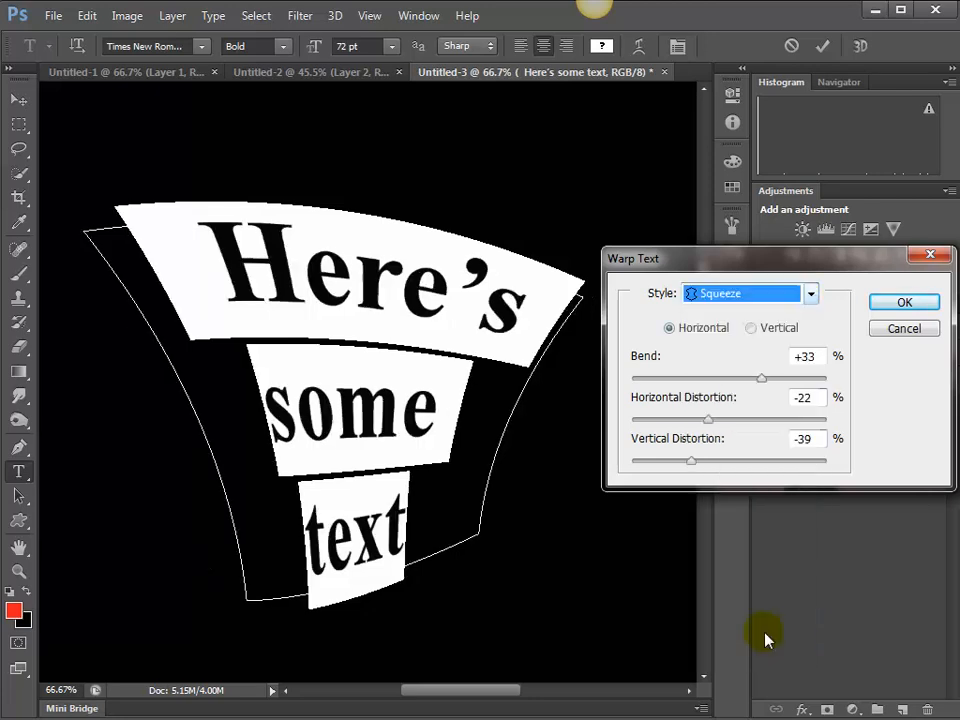
Warp the text with the Twist style, setting horizontal distortion to +68% and bend to +26%.
click(795, 296)
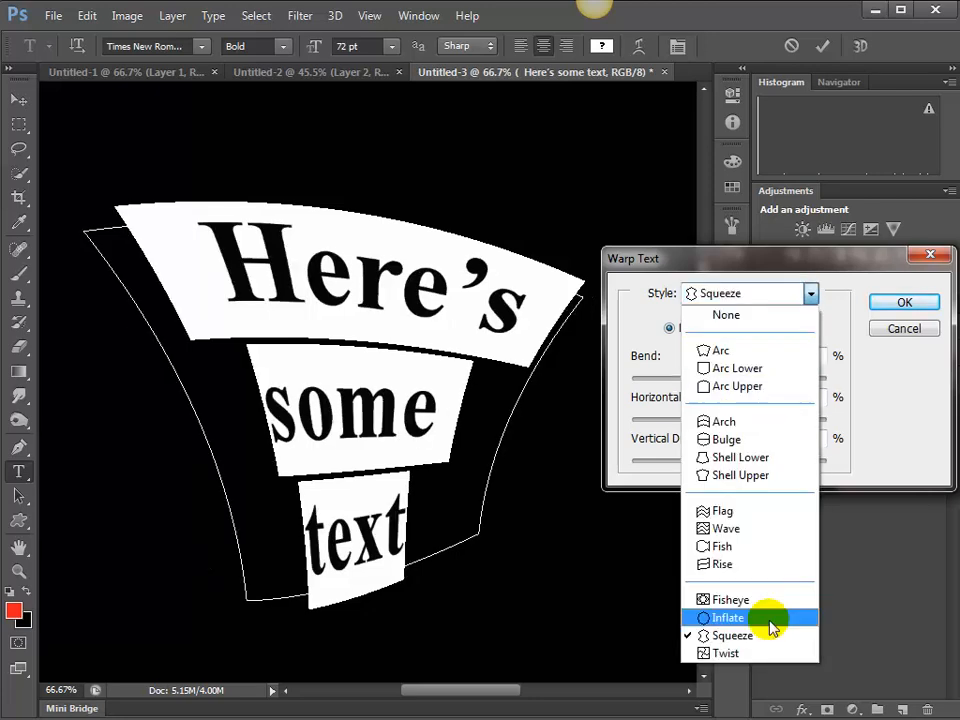
click(777, 655)
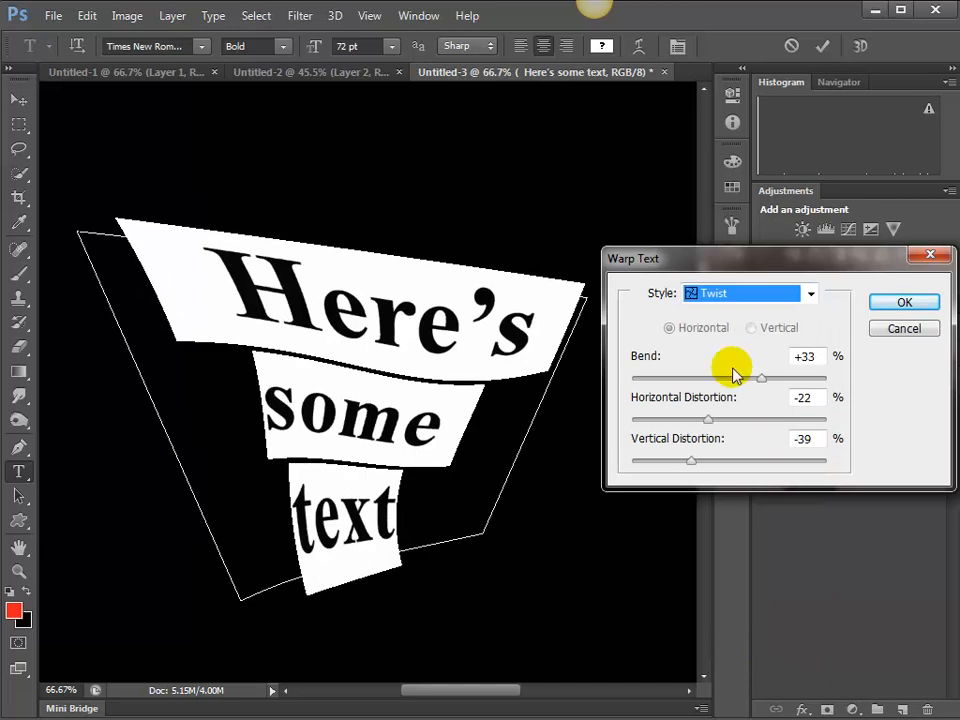
drag(708, 424, 797, 441)
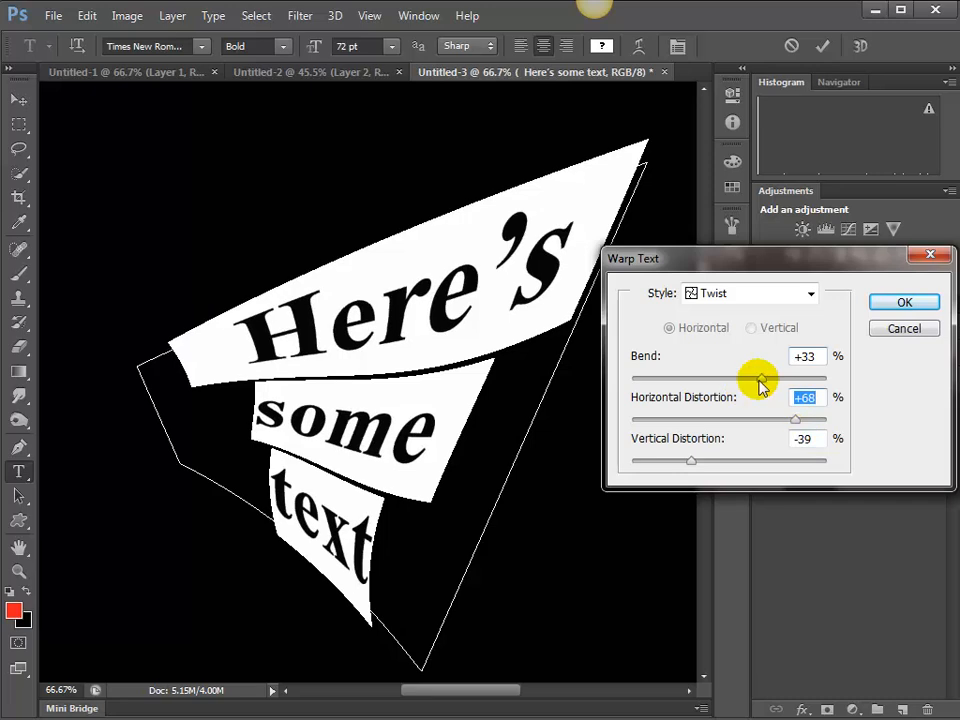
mouse_move(760, 385)
mouse_down()
mouse_move(808, 381)
mouse_move(755, 387)
mouse_up()
Change the text's warp style to Fish, apply the warp and finish editing the text.
click(761, 297)
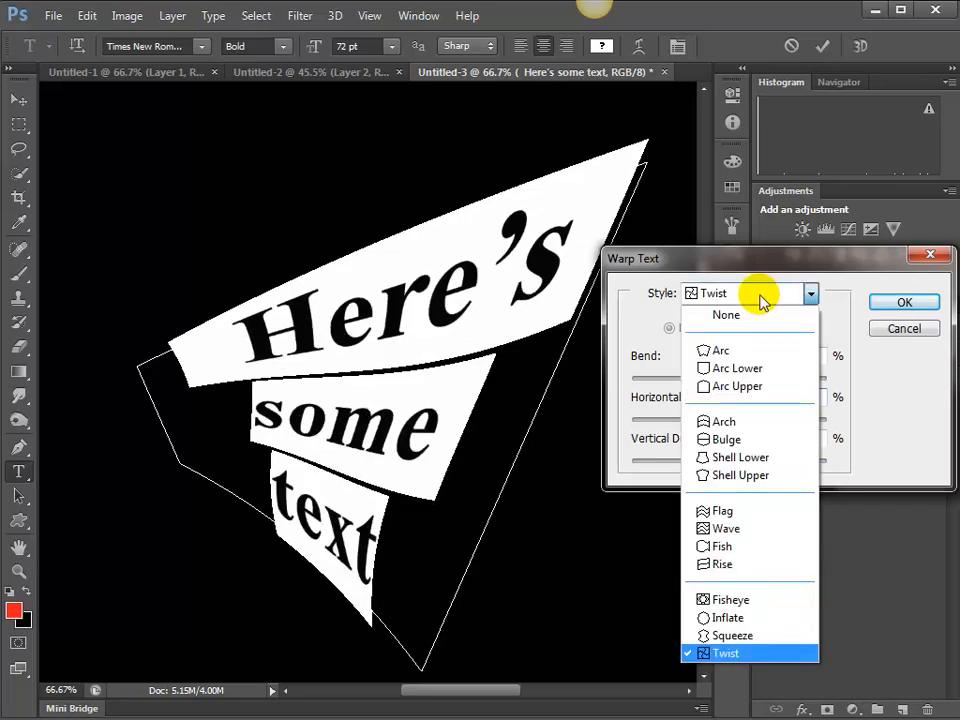
click(762, 548)
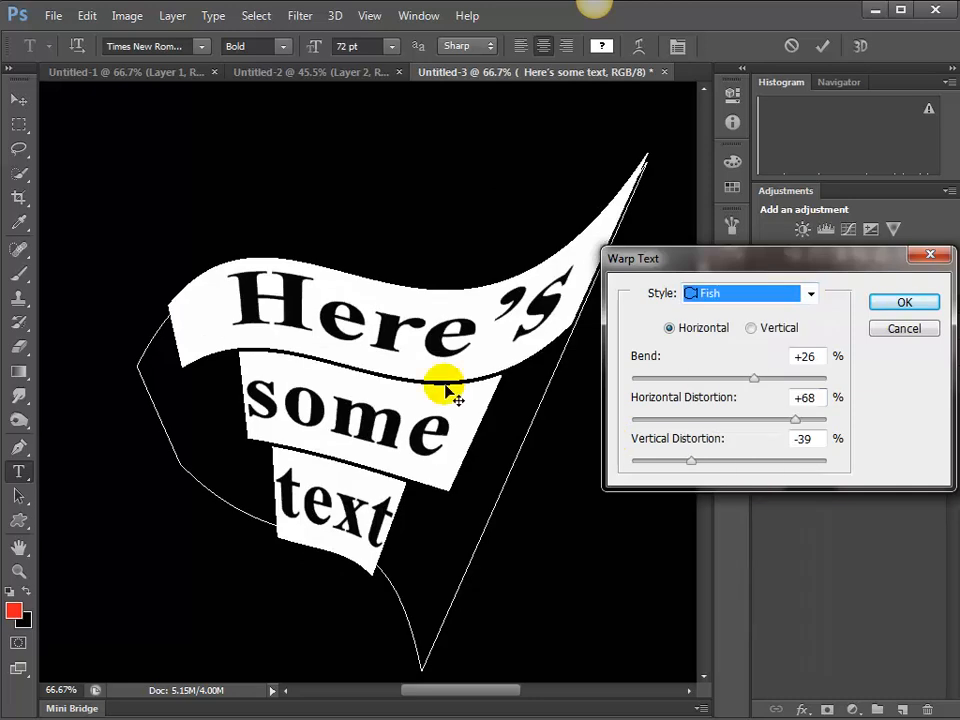
click(765, 294)
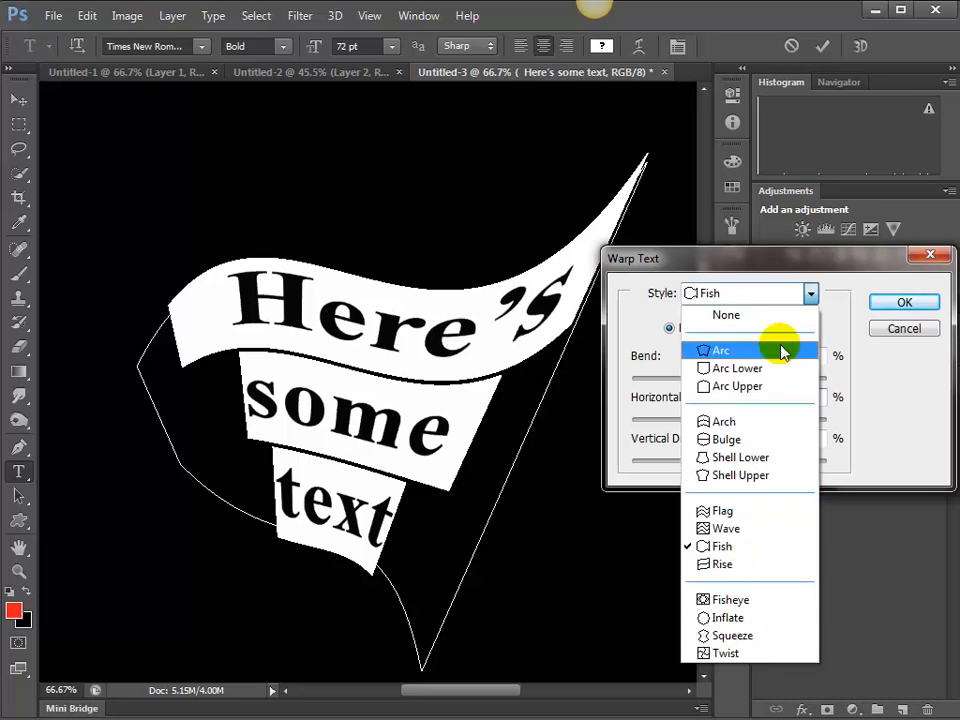
click(855, 325)
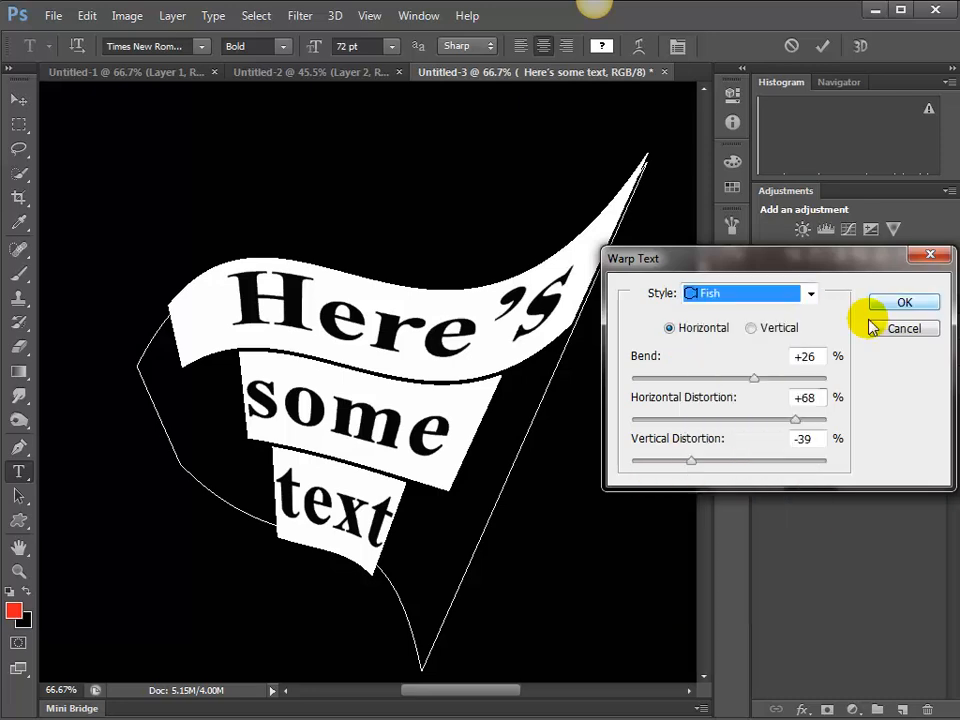
click(886, 302)
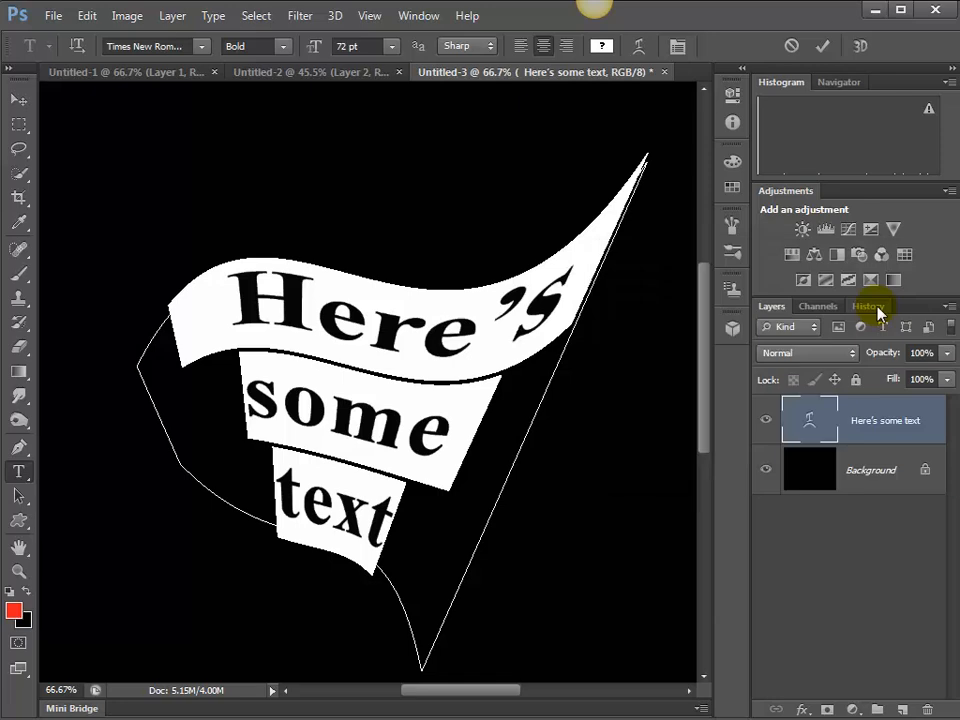
click(19, 103)
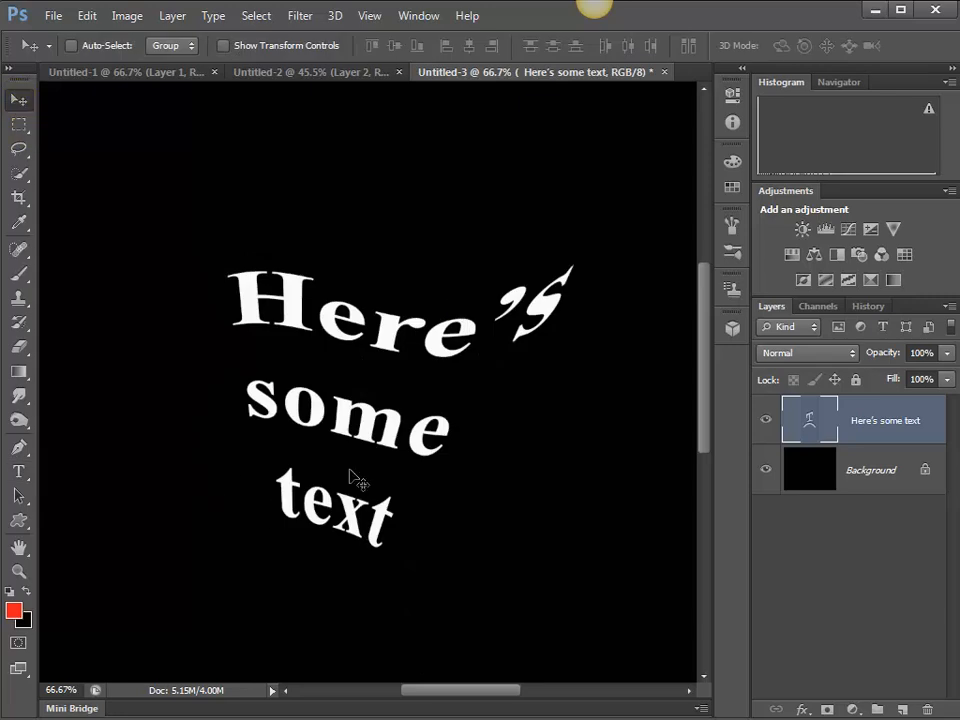
Reopen the warp settings of the "Here's some text" layer and reduce the bend to +3%.
double_click(822, 428)
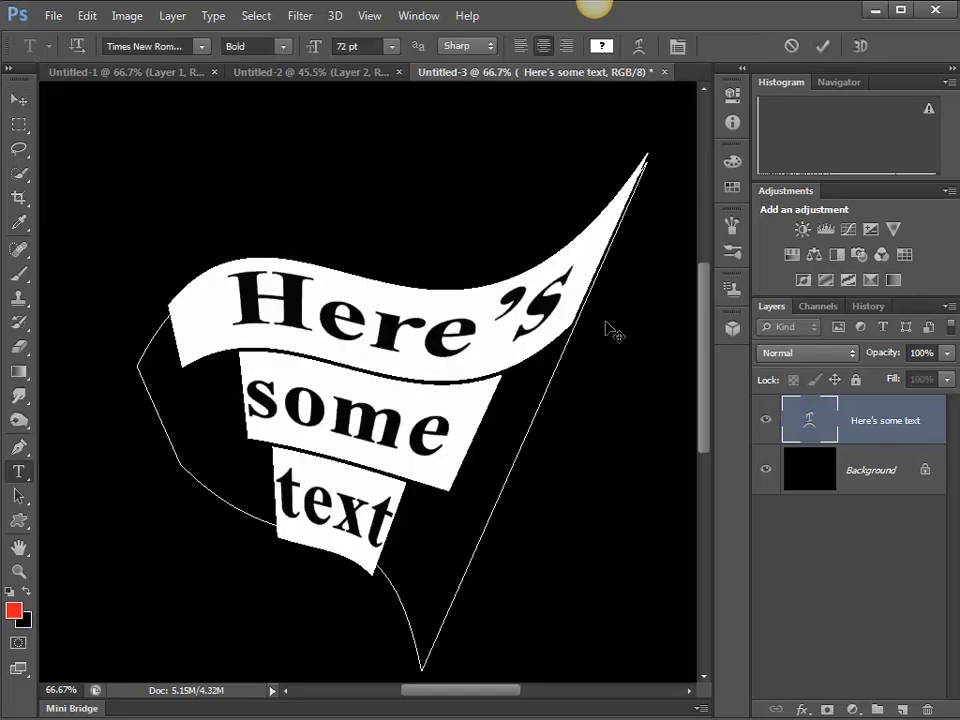
click(672, 47)
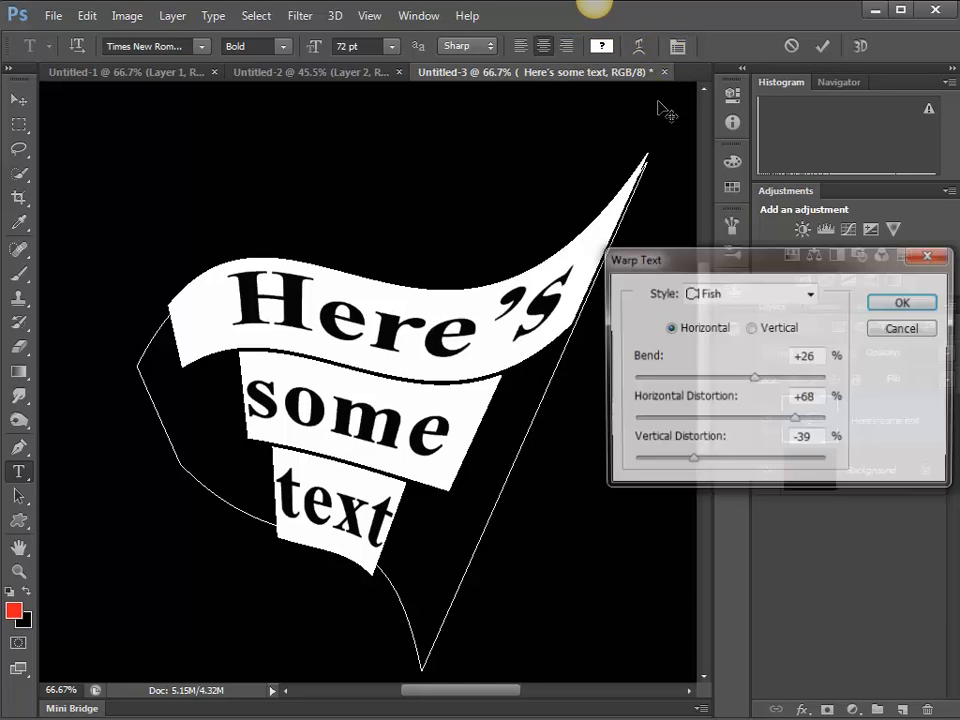
drag(753, 380, 735, 376)
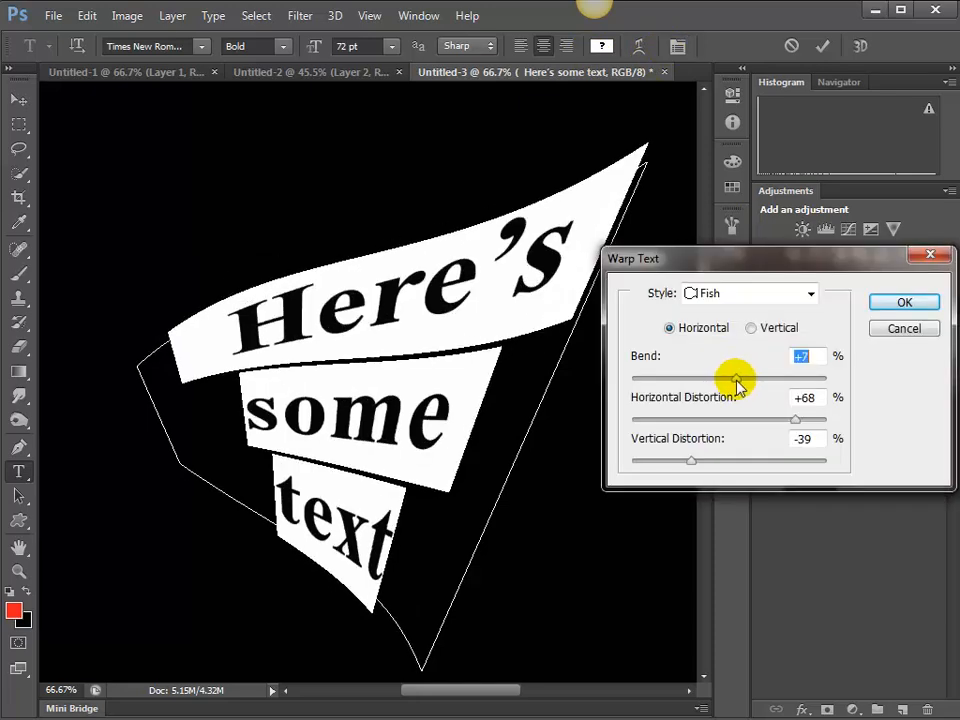
Change the warp style to Arc, set the horizontal distortion to +7%, and apply the warp to the text.
click(718, 294)
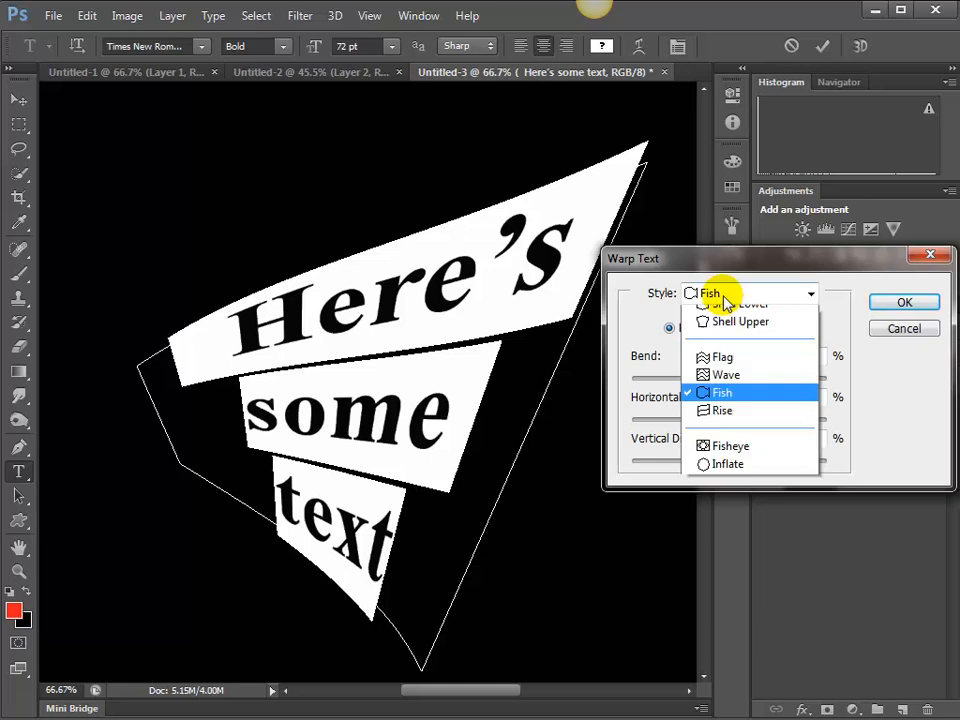
click(722, 332)
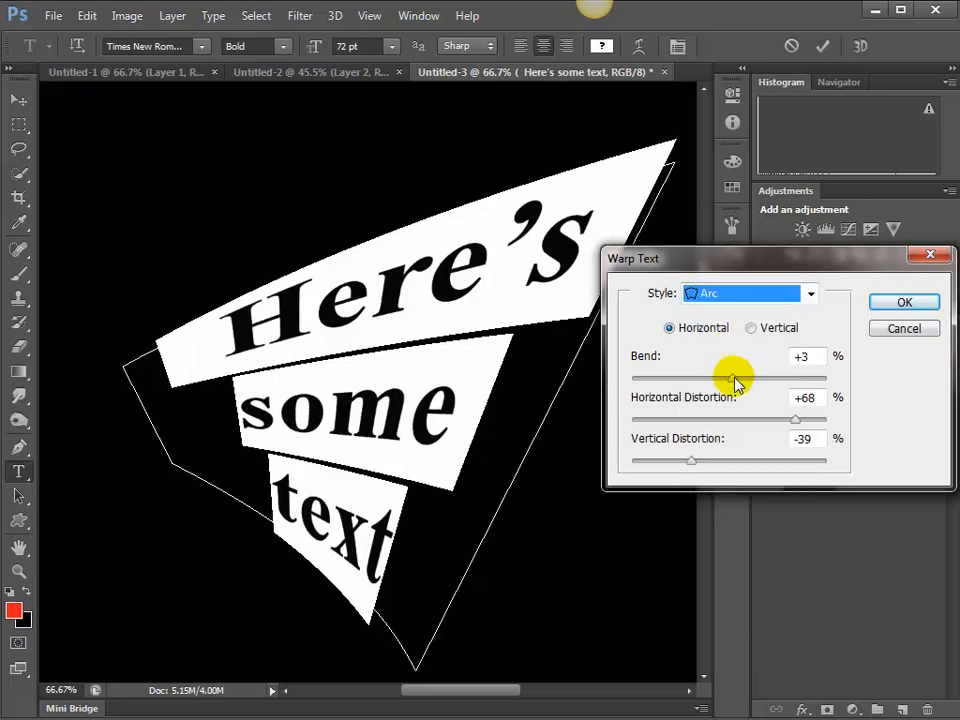
click(761, 420)
drag(760, 432, 739, 439)
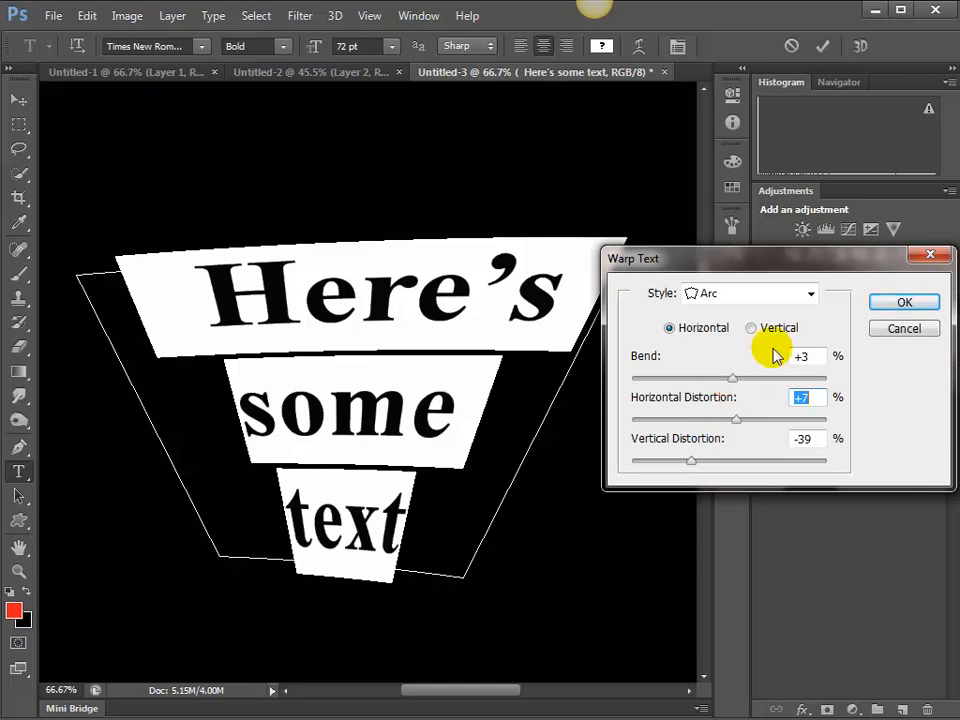
click(900, 304)
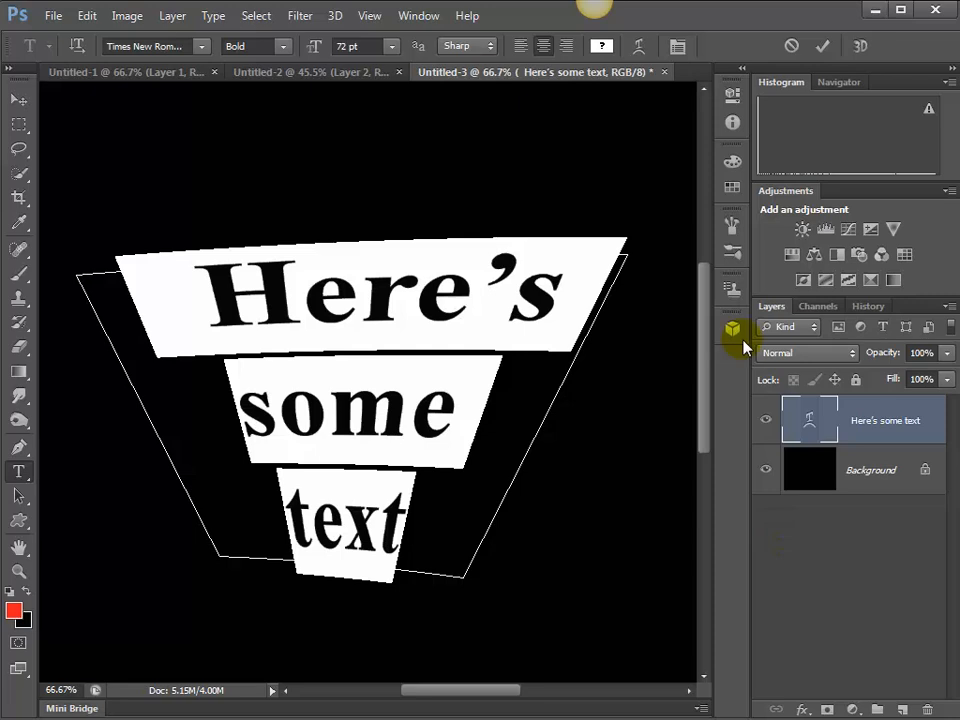
click(823, 47)
key(v)
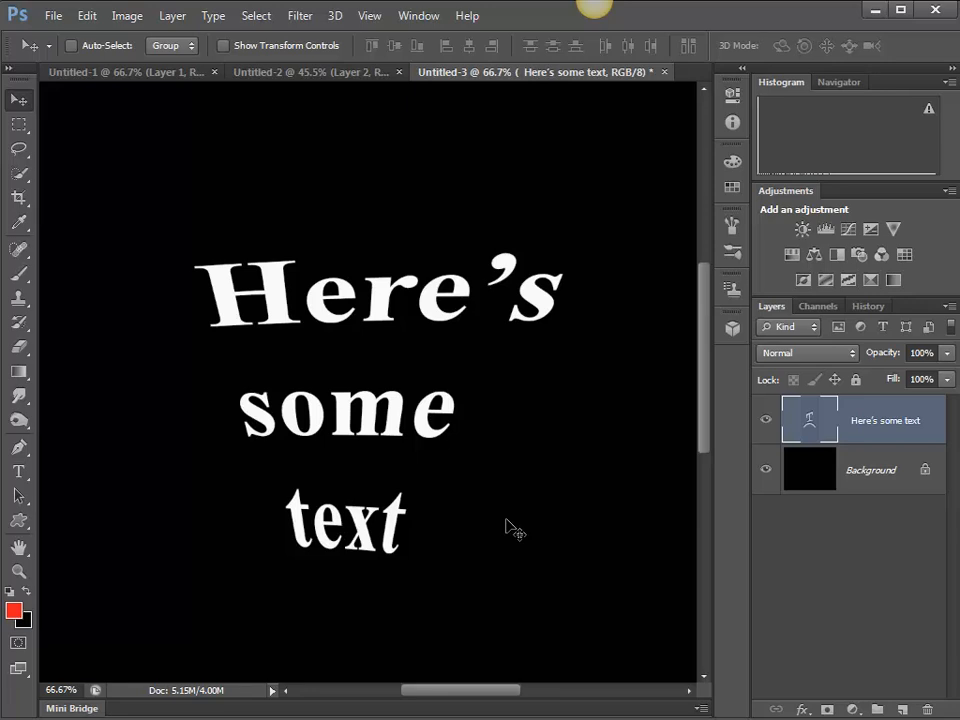
click(822, 432)
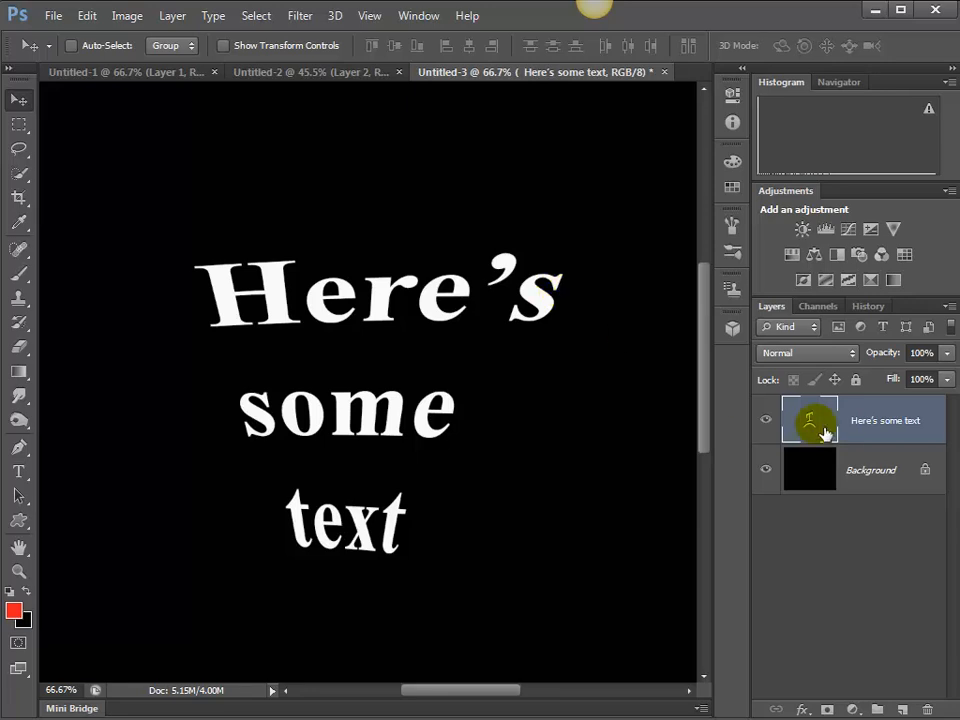
double_click(822, 432)
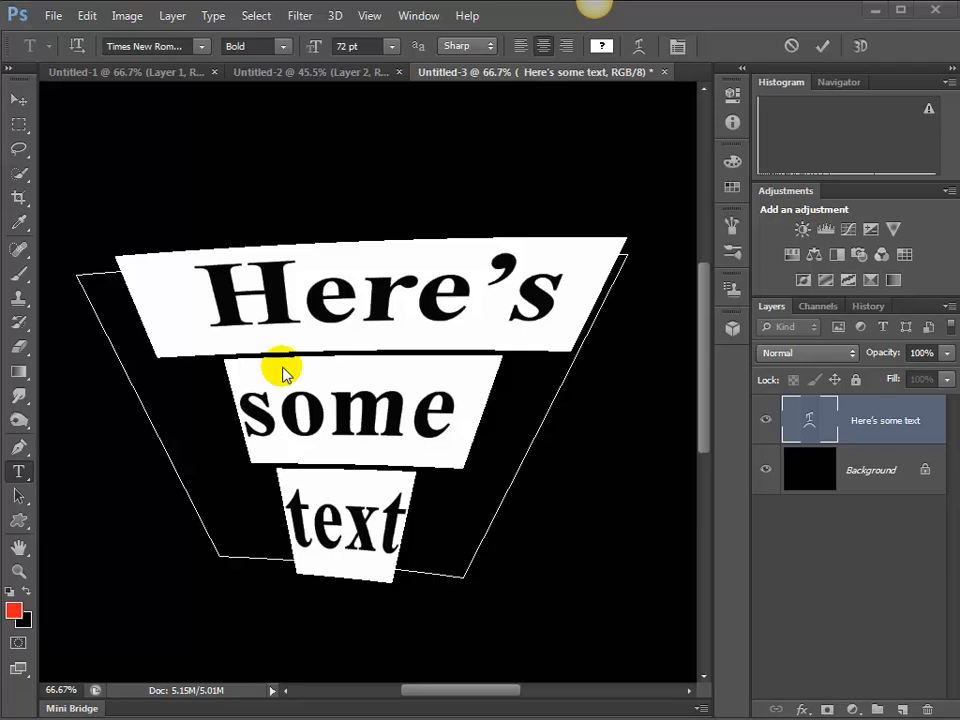
click(824, 48)
key(v)
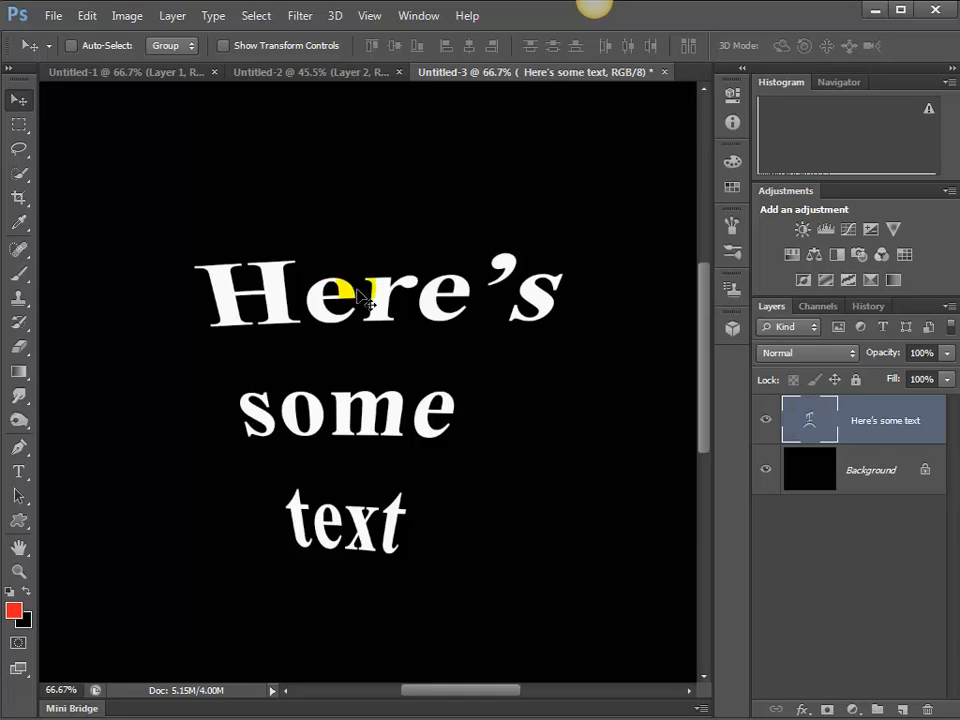
Replace the warped text with "Hi, I'm" followed by the person's first name.
double_click(800, 425)
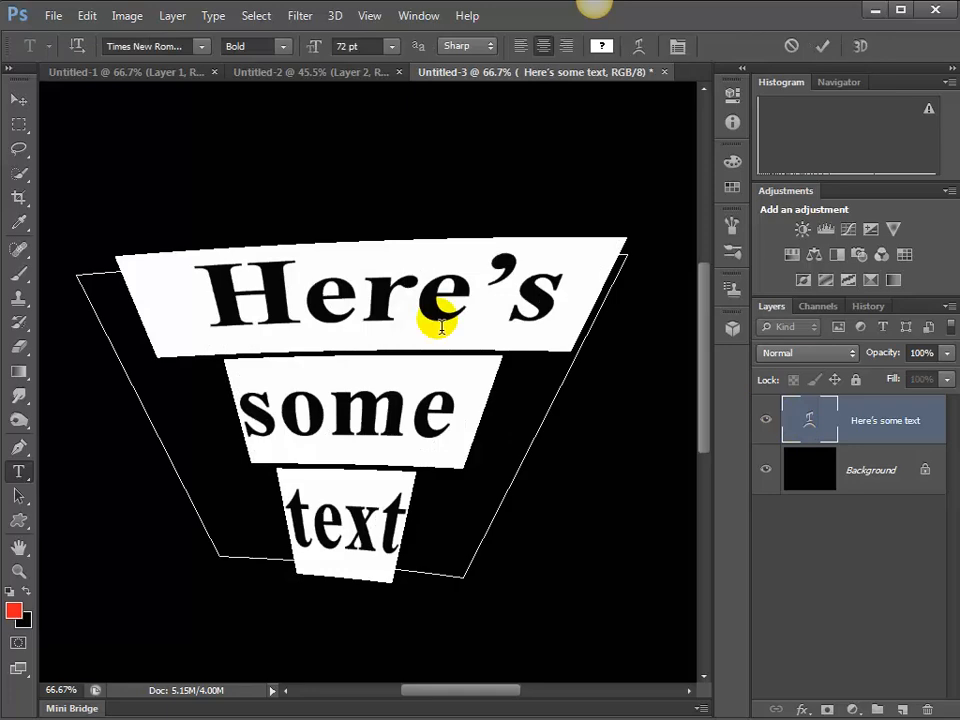
text(Hi)
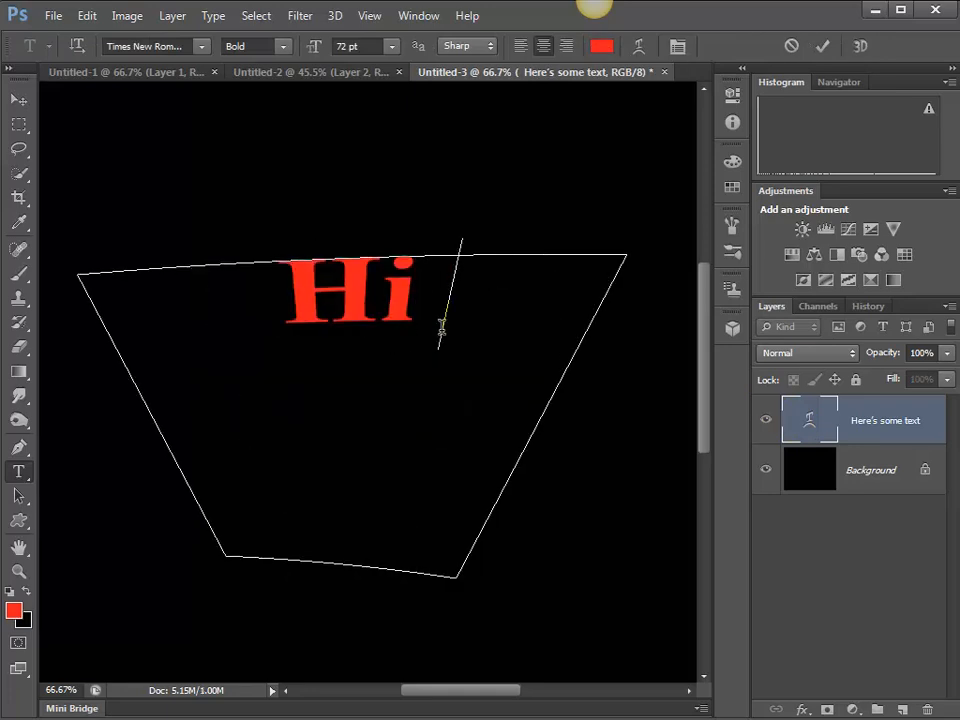
text(.)
key(BackSpace)
text(,)
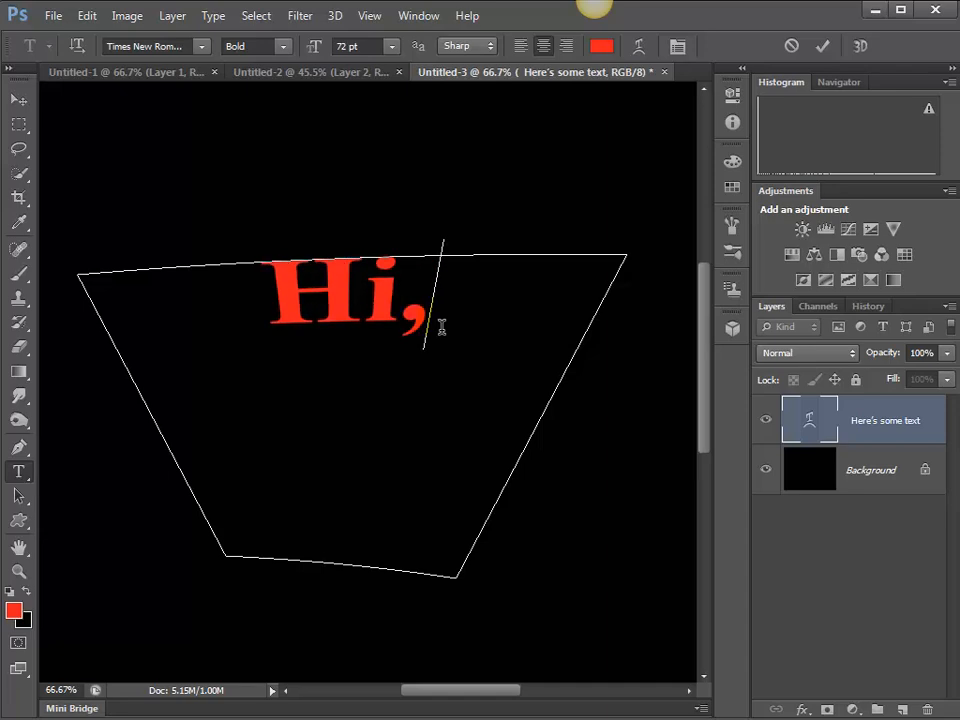
text( I'm)
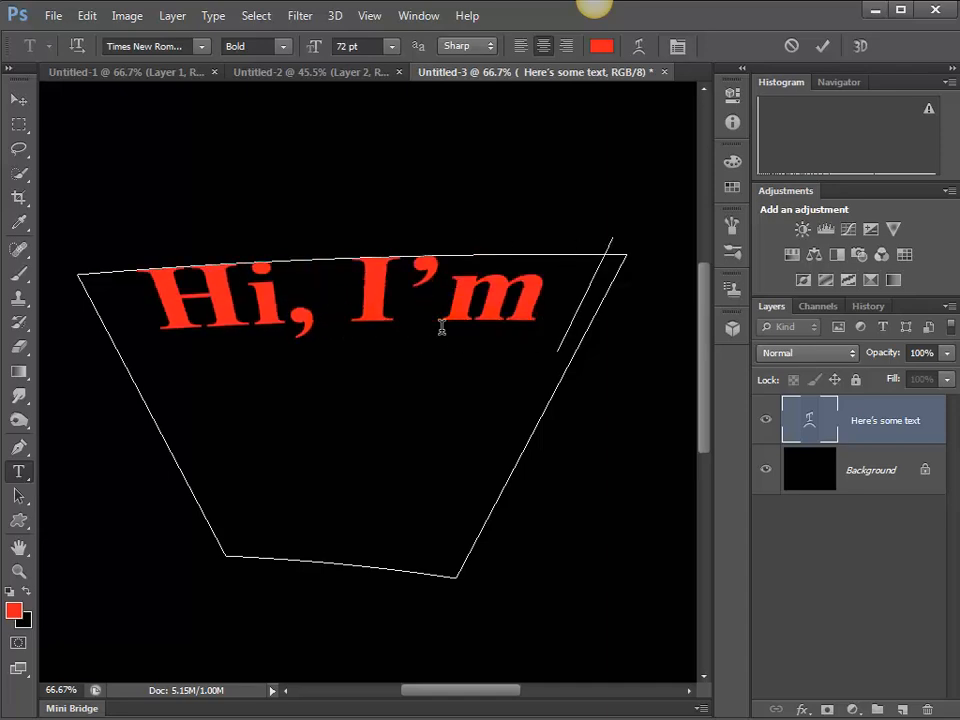
text( Steve)
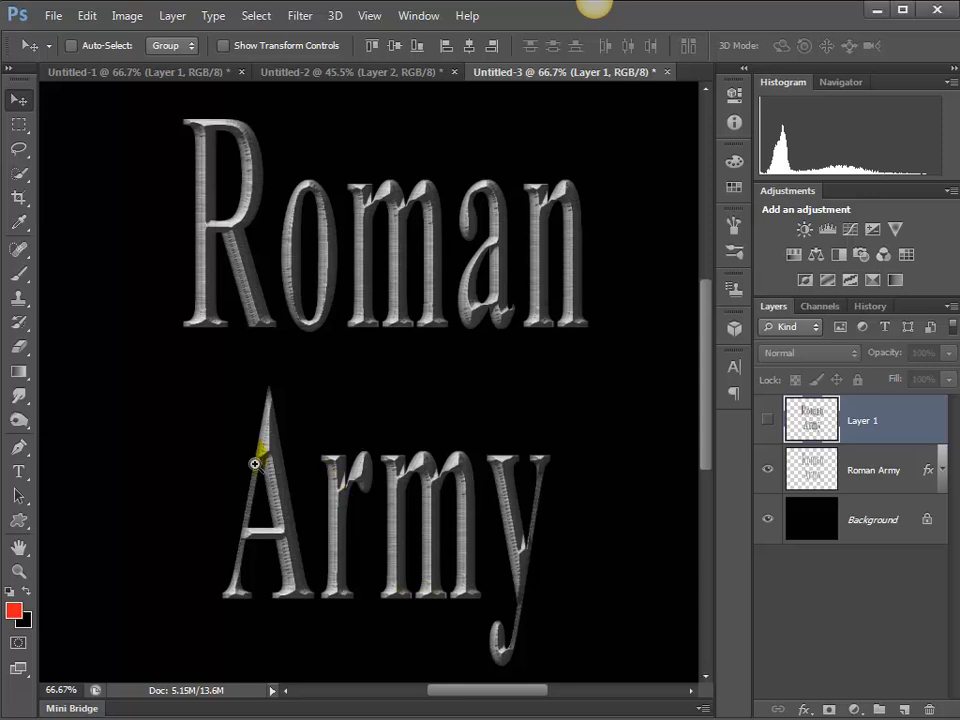
Examine the bevelled, textured edges of the "Roman Army" lettering up close in both words.
double_click(318, 511)
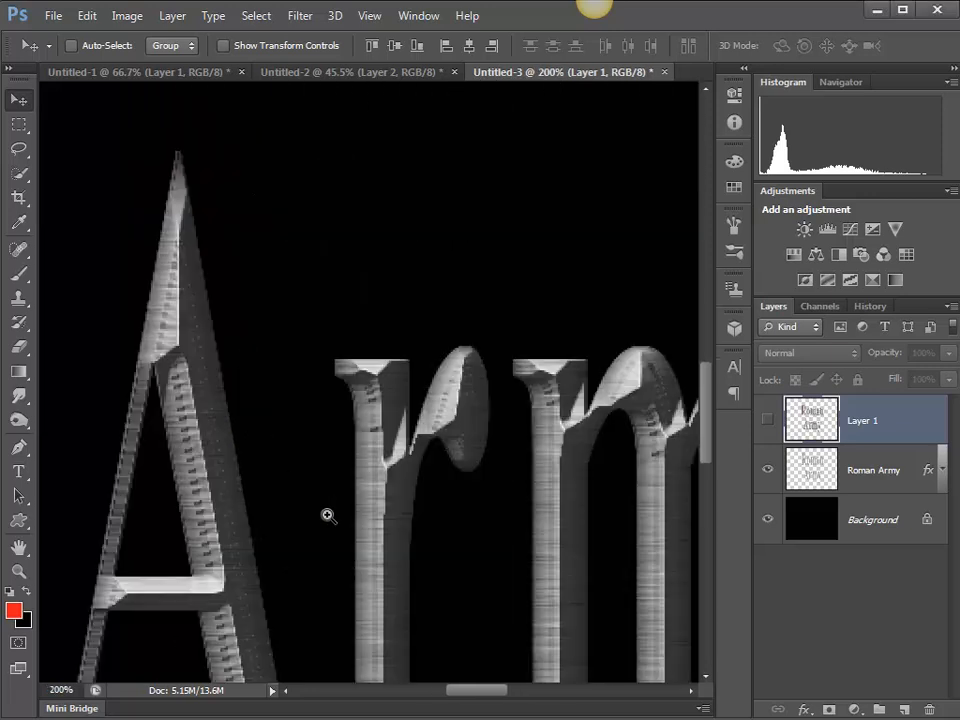
drag(332, 521, 316, 375)
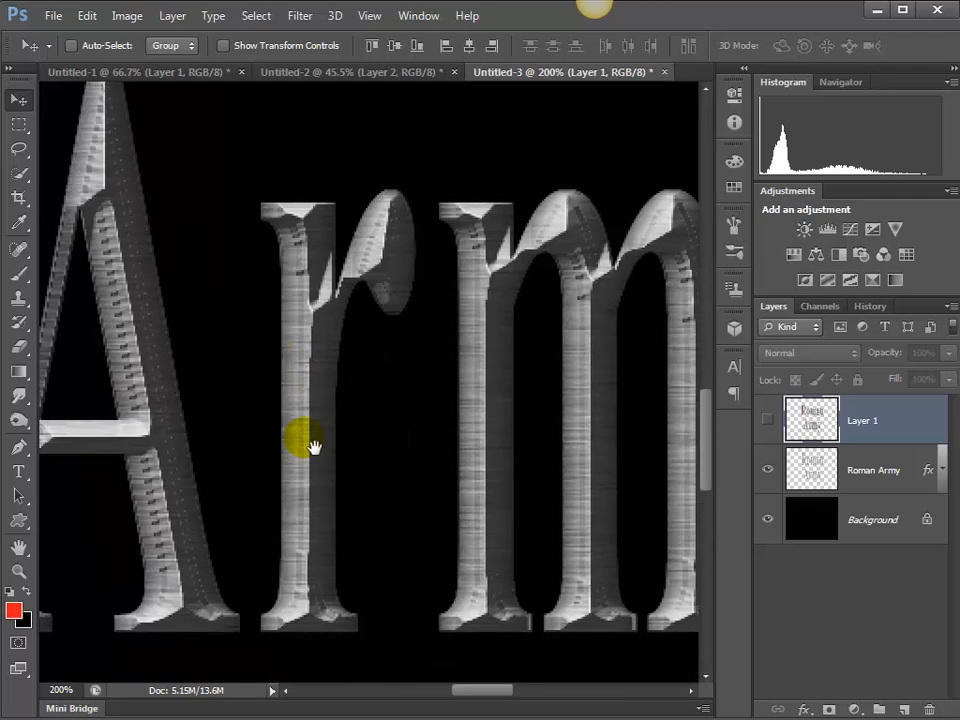
drag(311, 446, 407, 476)
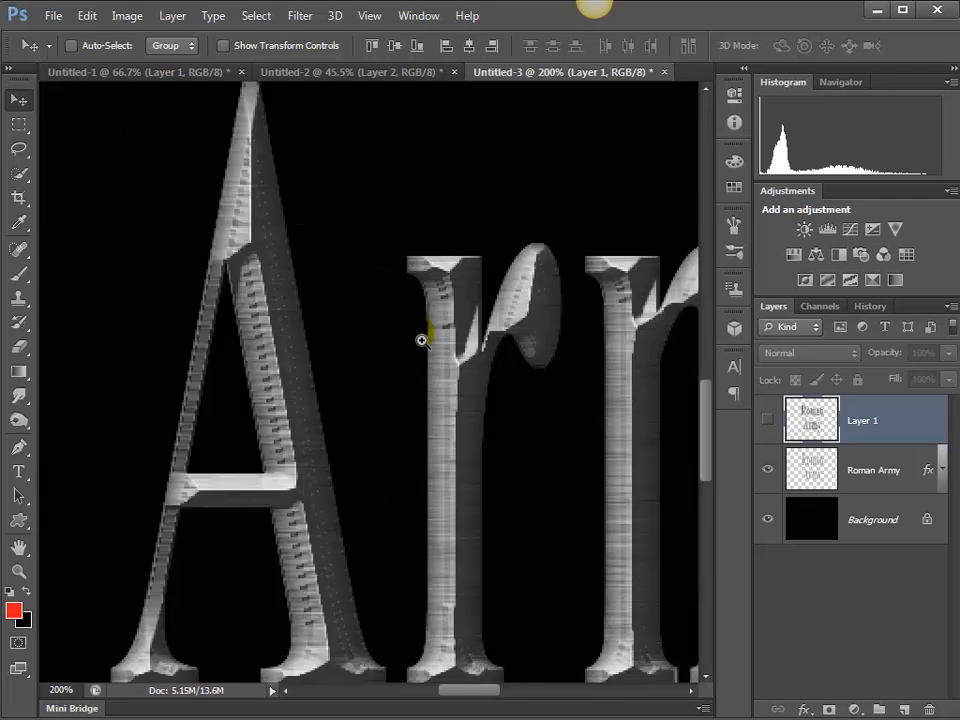
scroll(410, 370, up, 10)
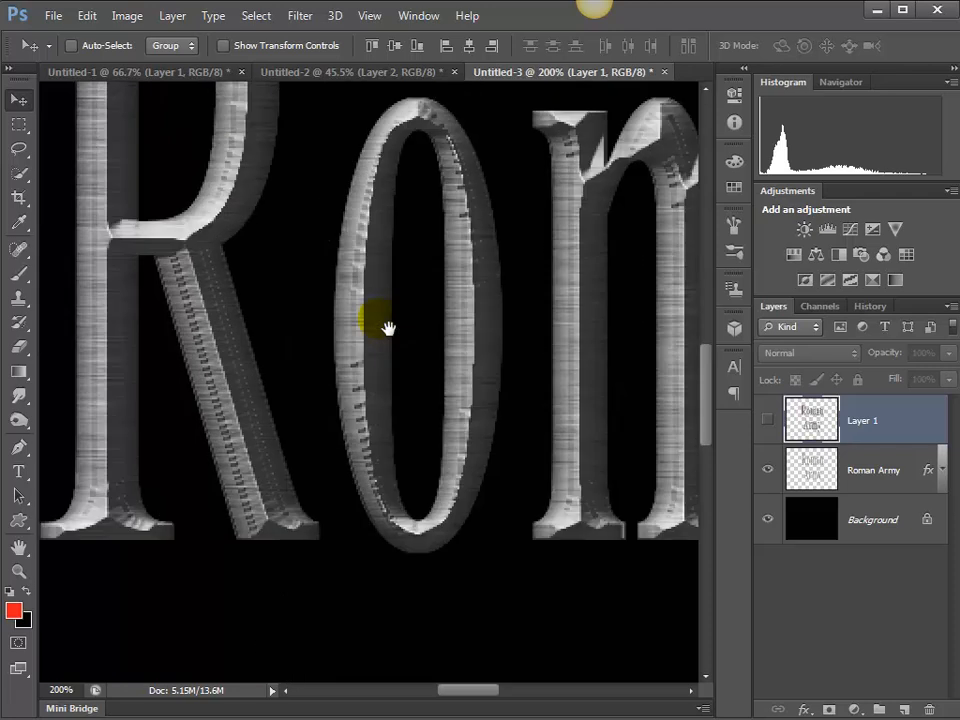
drag(407, 304, 435, 441)
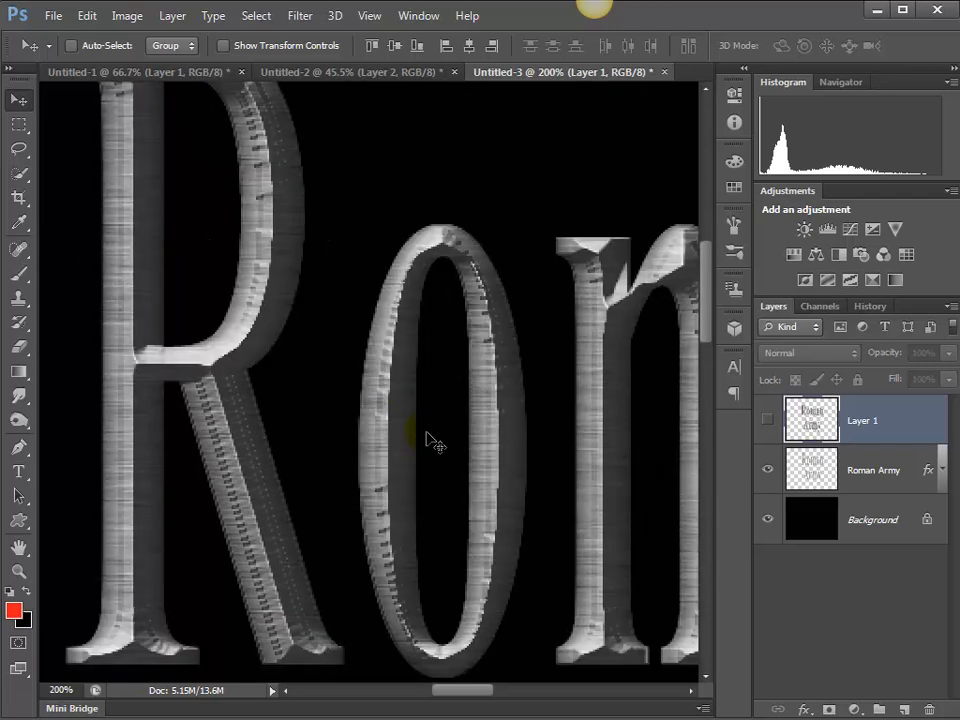
alt+click(435, 441)
alt+click(435, 441)
drag(435, 441, 313, 283)
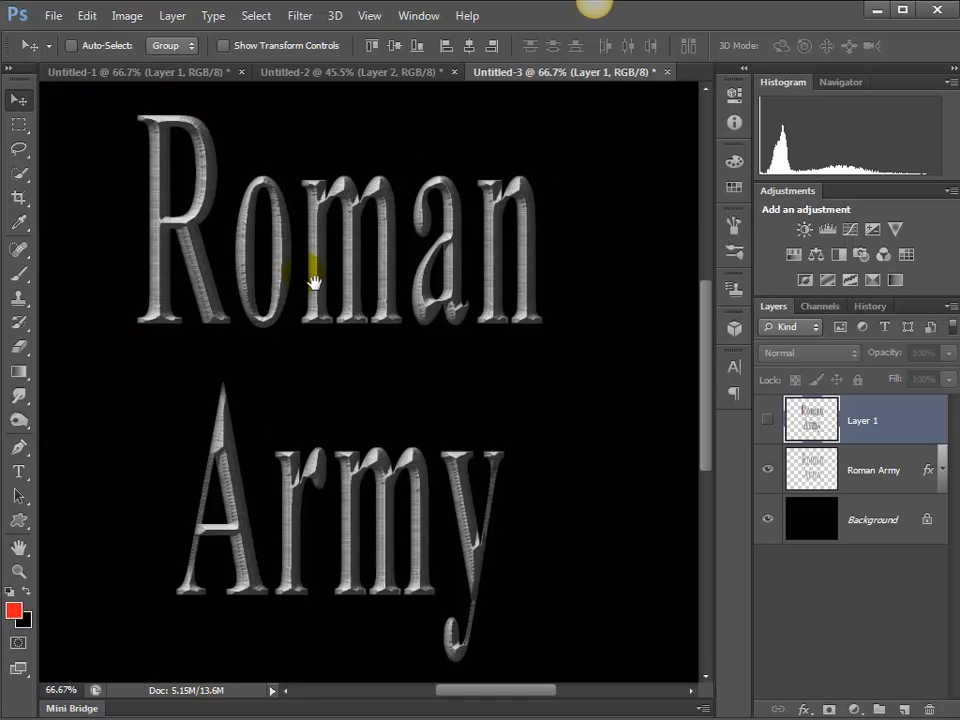
Hide the Roman Army layer and show Layer 1 in its place.
click(767, 469)
click(770, 422)
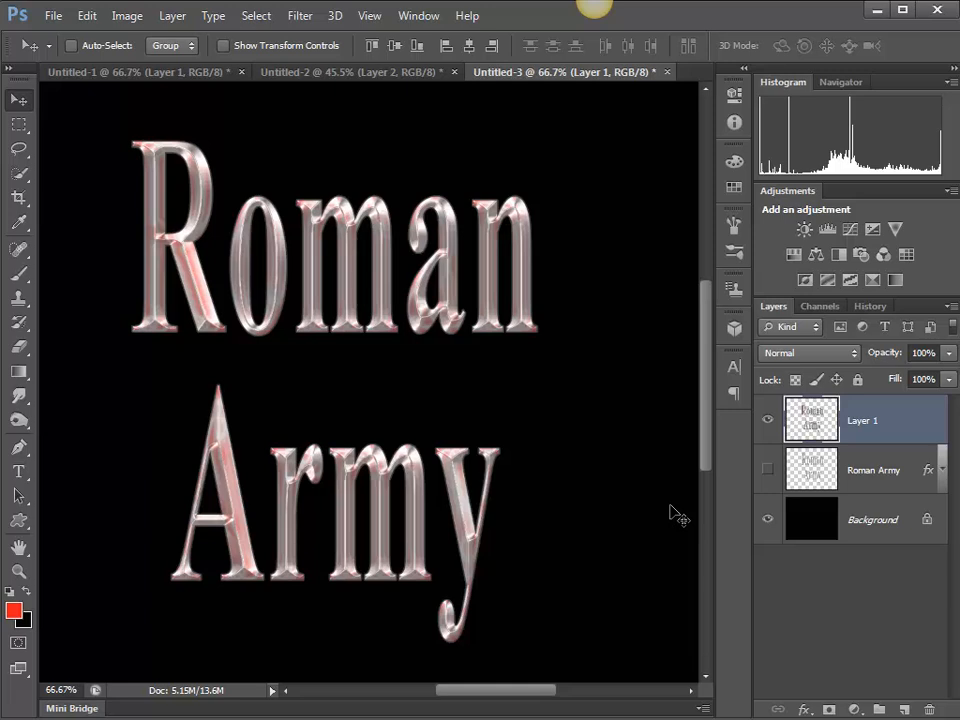
double_click(857, 420)
double_click(855, 444)
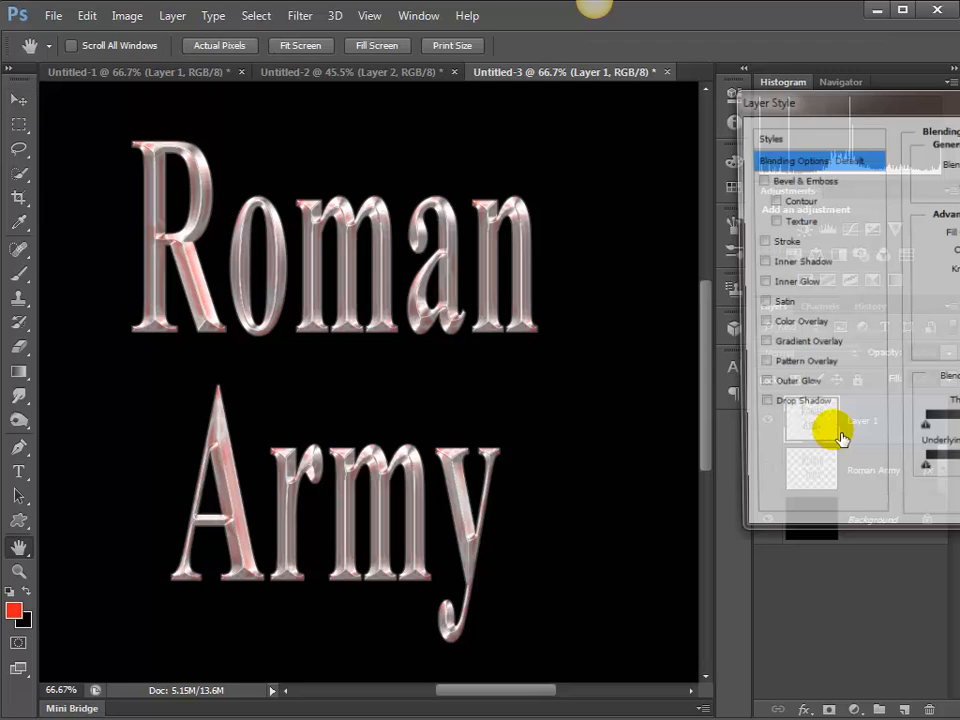
key(Escape)
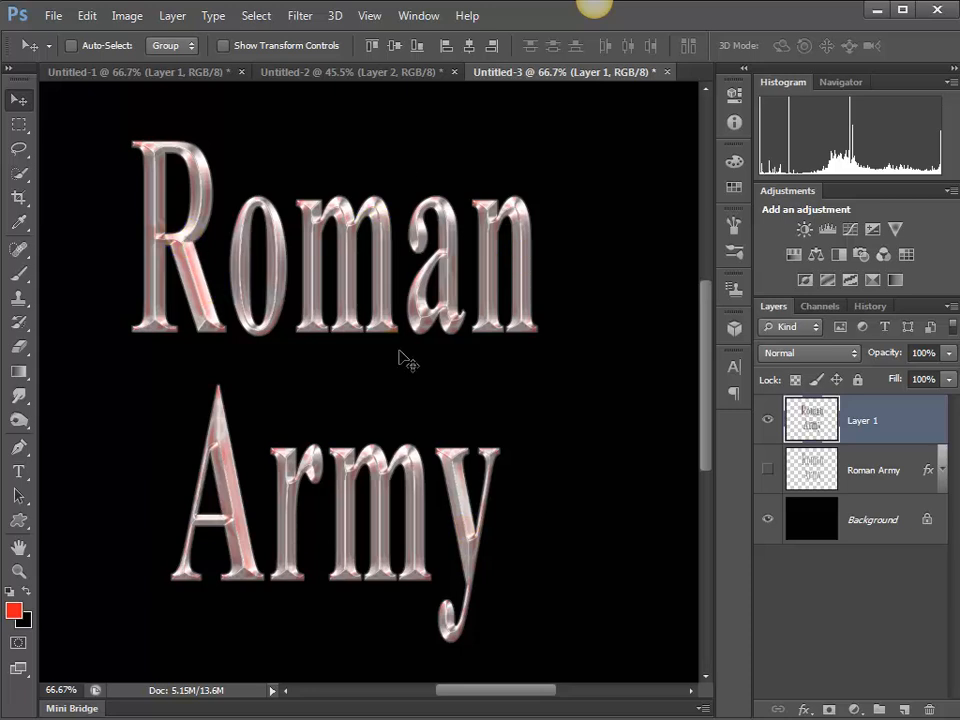
Hide Layer 1 and draw a large paragraph text box directly above the Background layer.
click(770, 421)
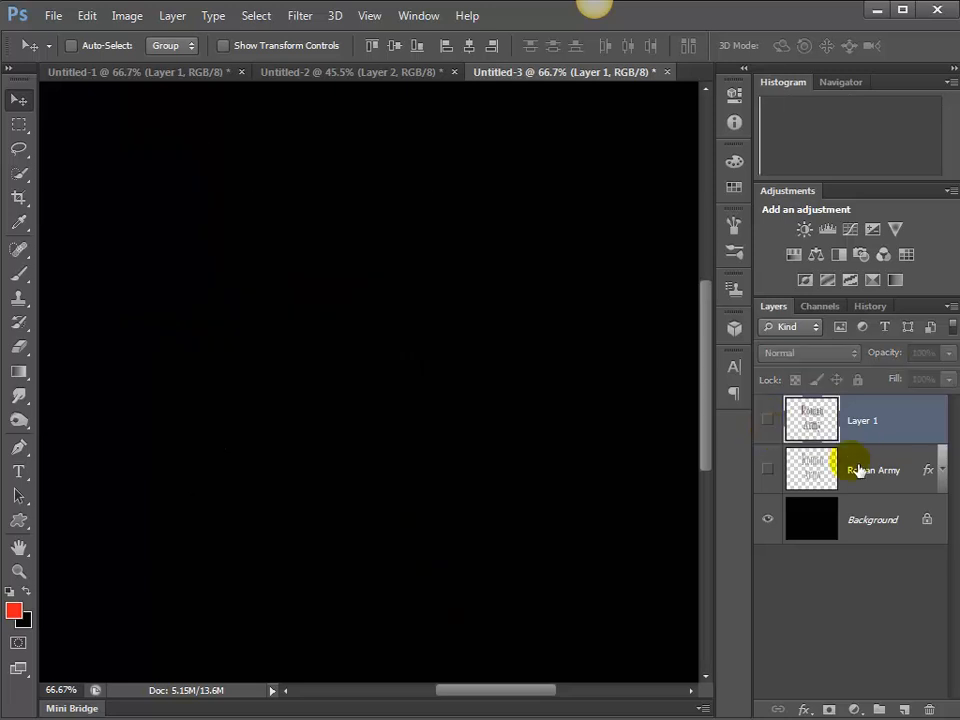
click(870, 521)
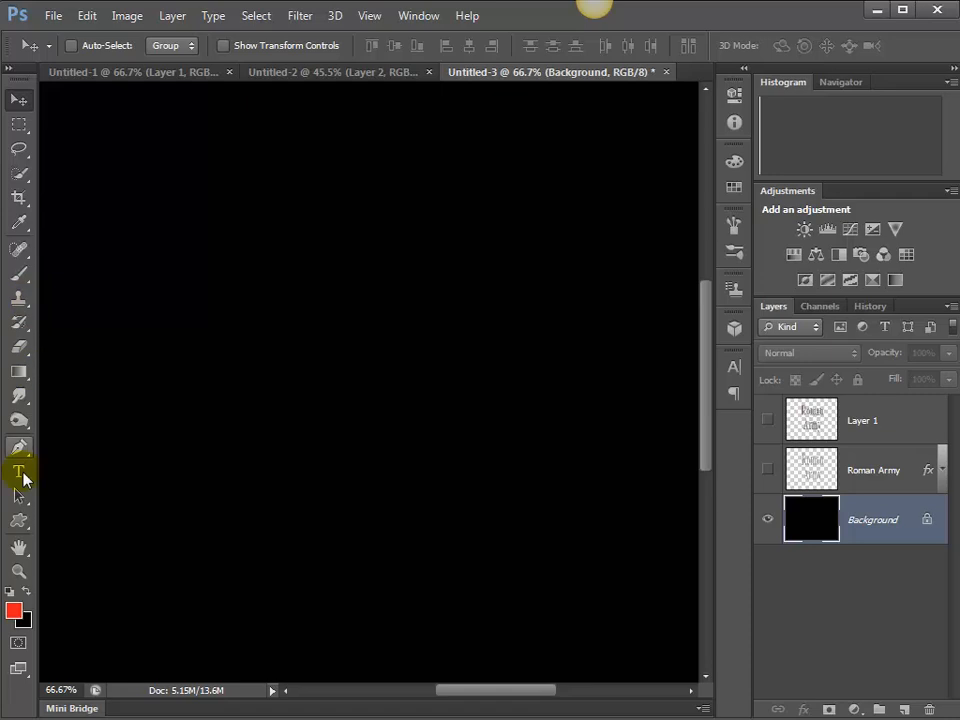
click(19, 472)
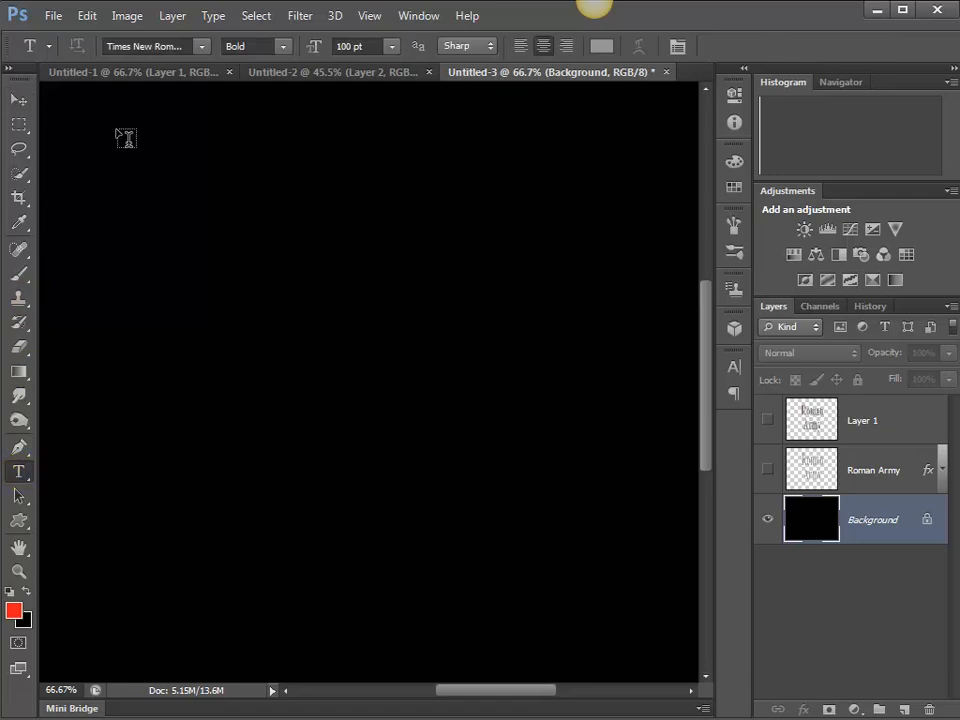
drag(116, 129, 624, 609)
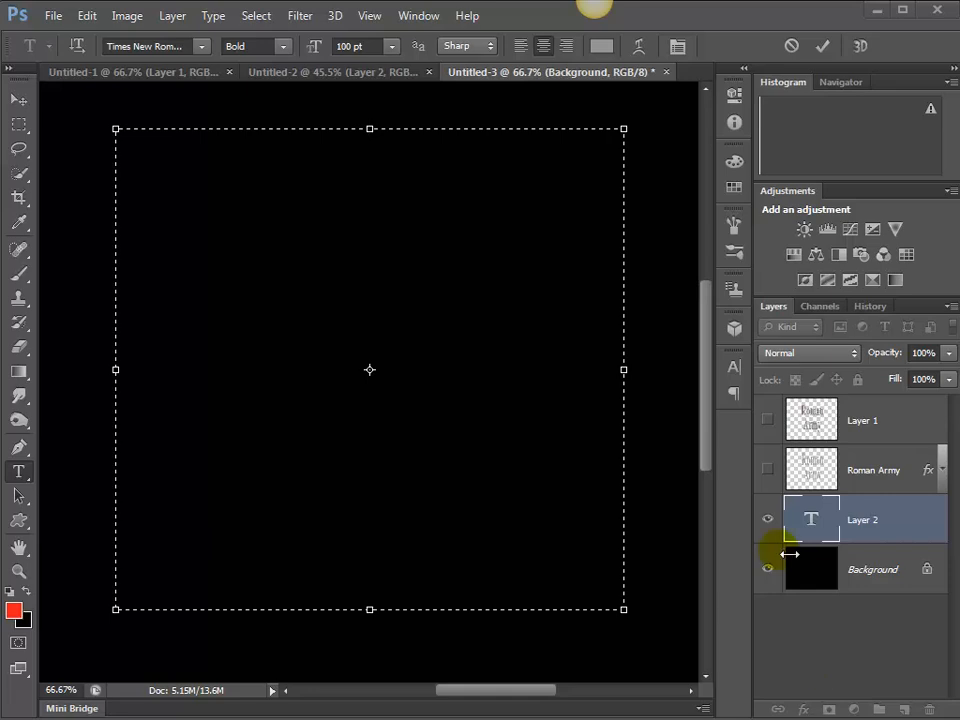
Enter "Roman" and "Army" on two separate lines in the new text box.
click(821, 521)
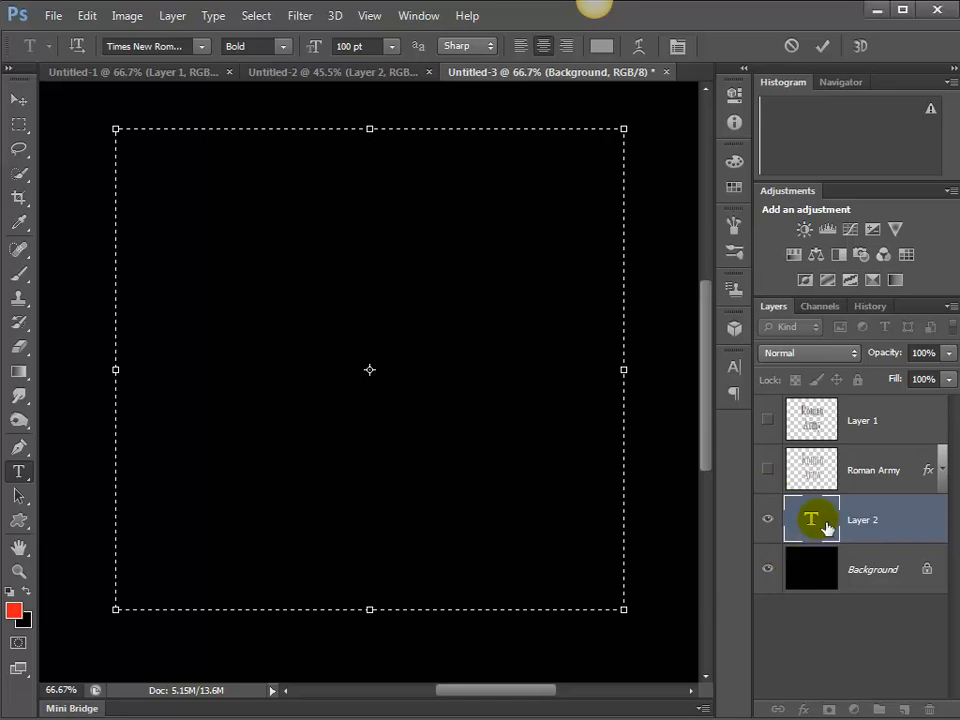
click(824, 524)
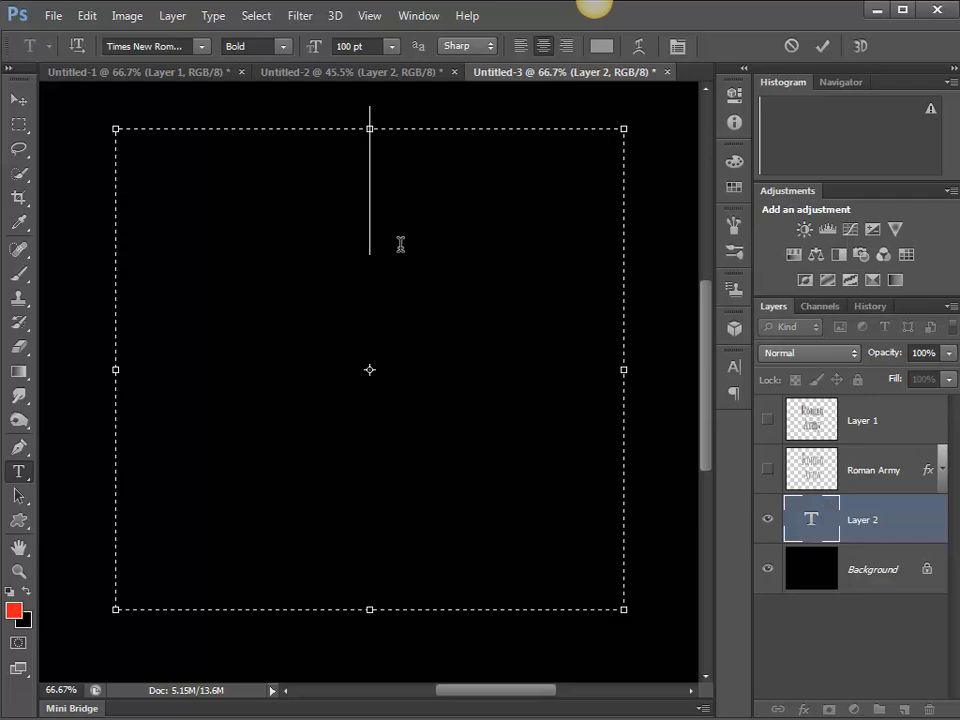
text(fff)
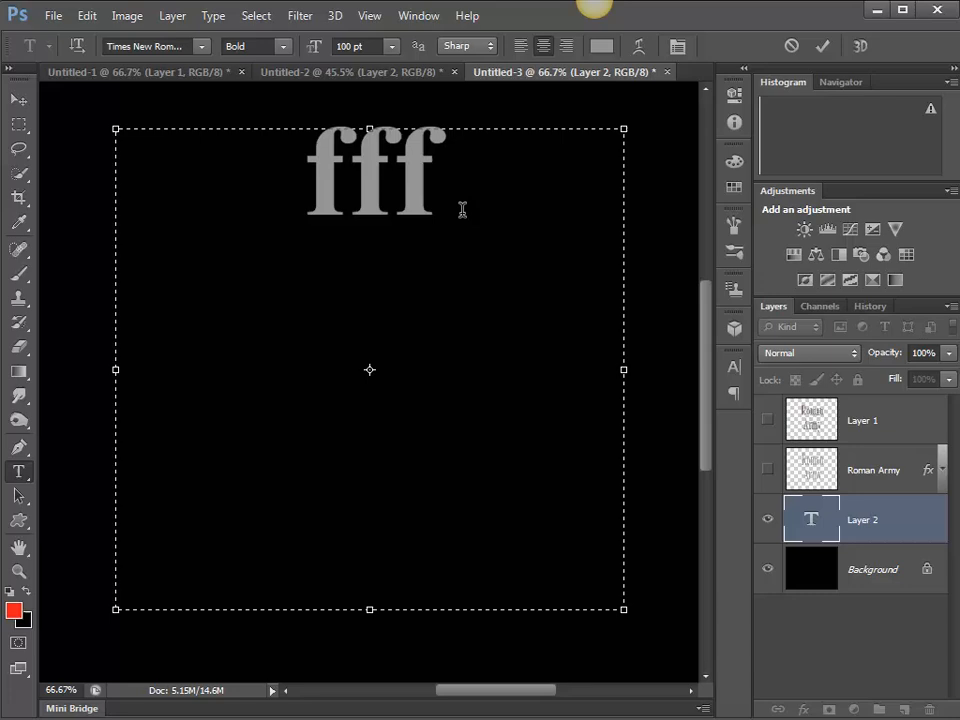
drag(462, 209, 274, 221)
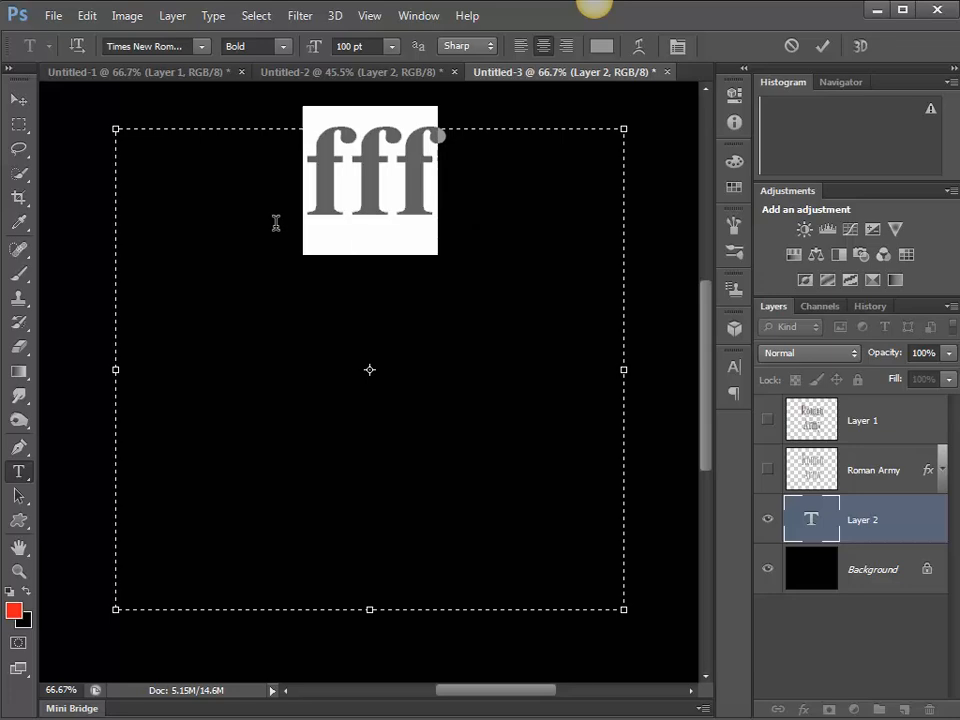
text(Roman)
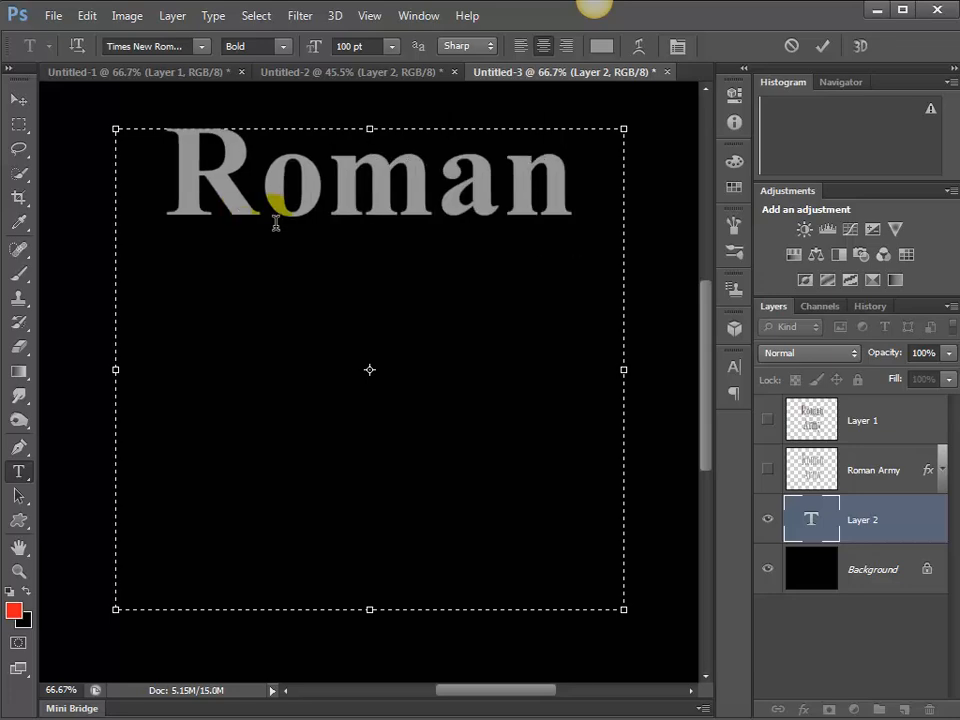
key(Return)
text(Army)
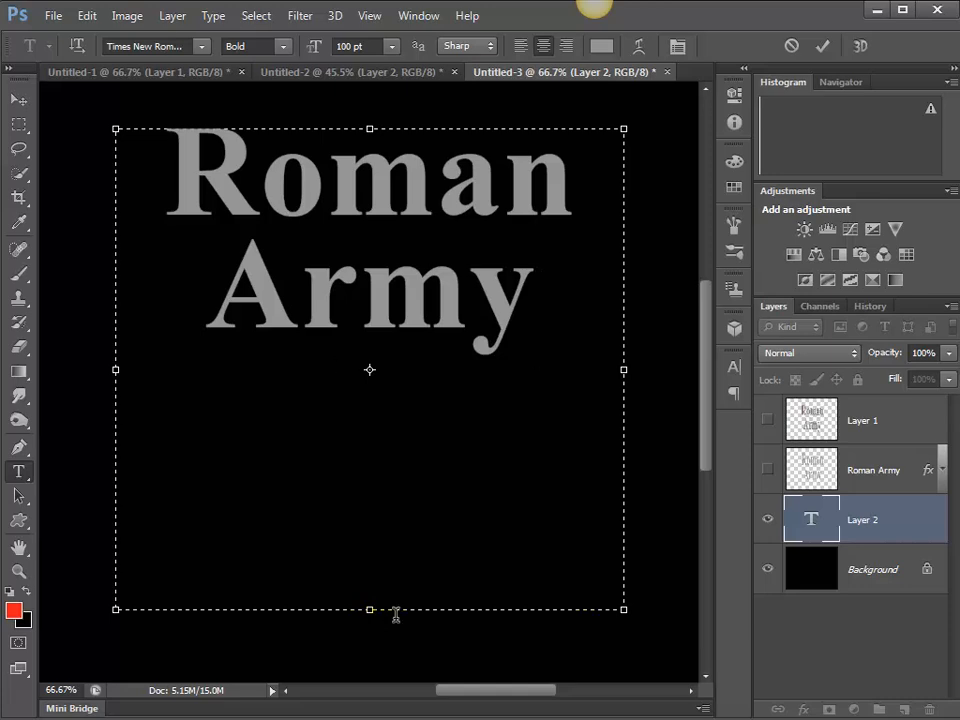
Shrink the text box to fit closely around "Roman" and "Army", commit the text and move it closer to the canvas centre.
drag(376, 617, 375, 378)
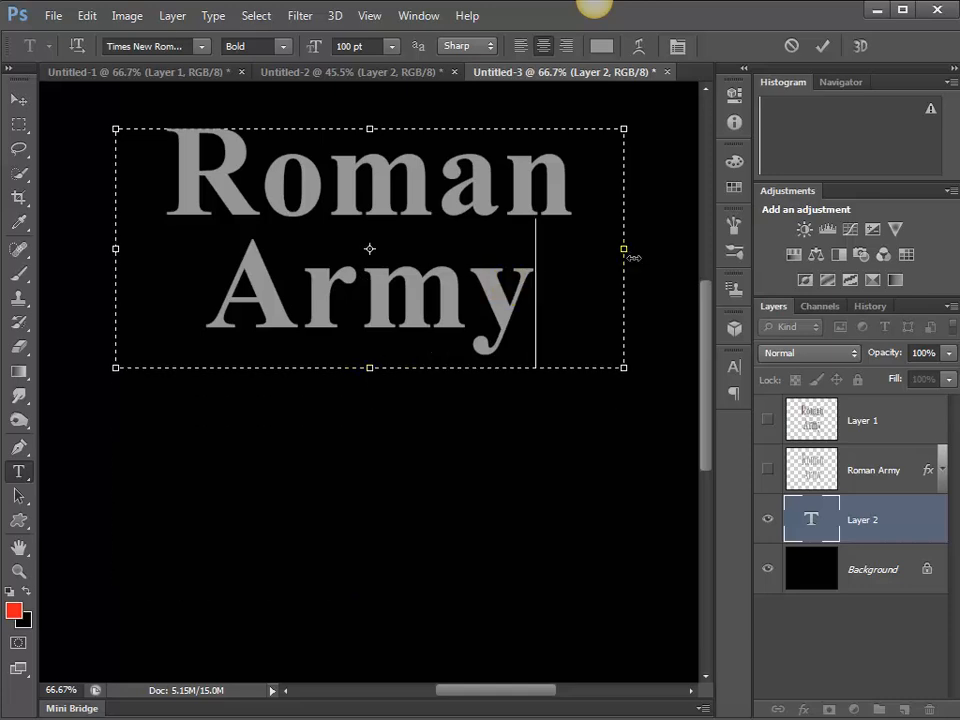
drag(625, 256, 561, 266)
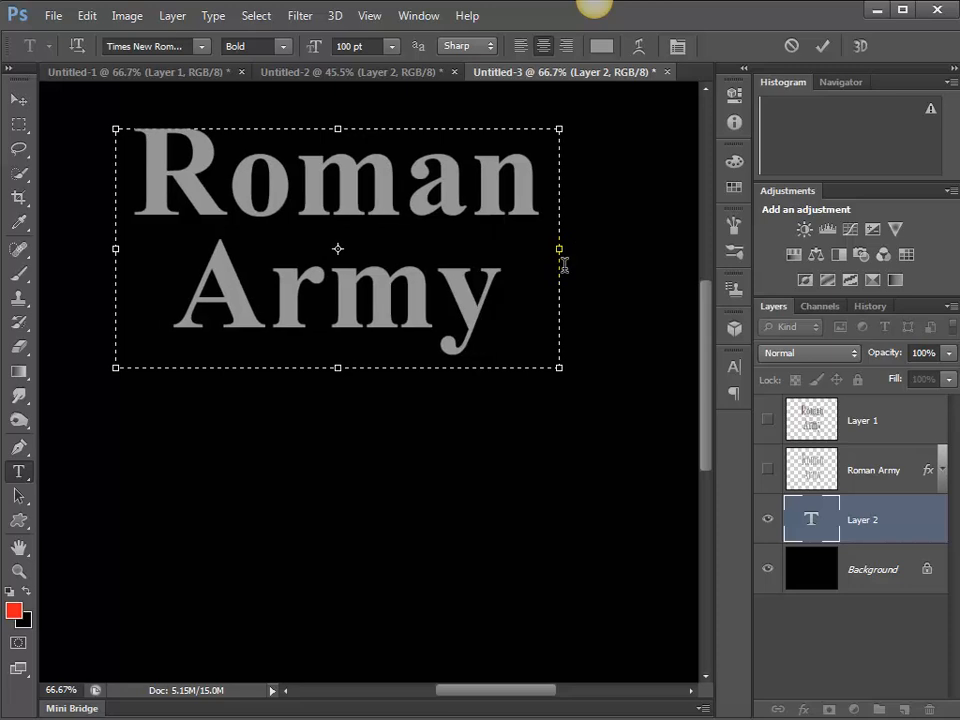
click(19, 100)
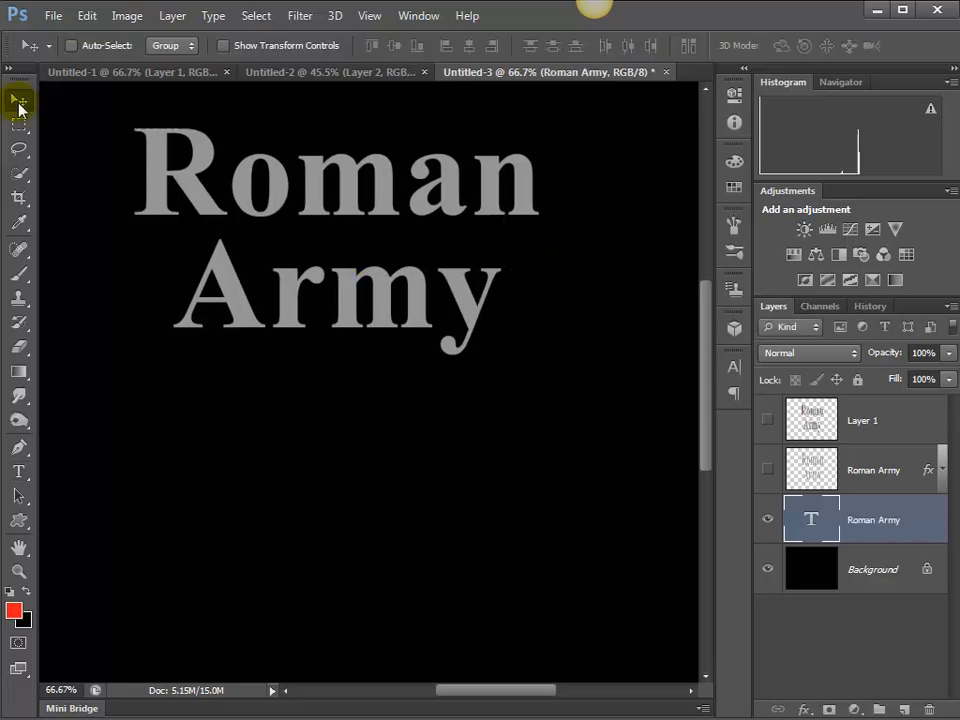
drag(350, 228, 389, 248)
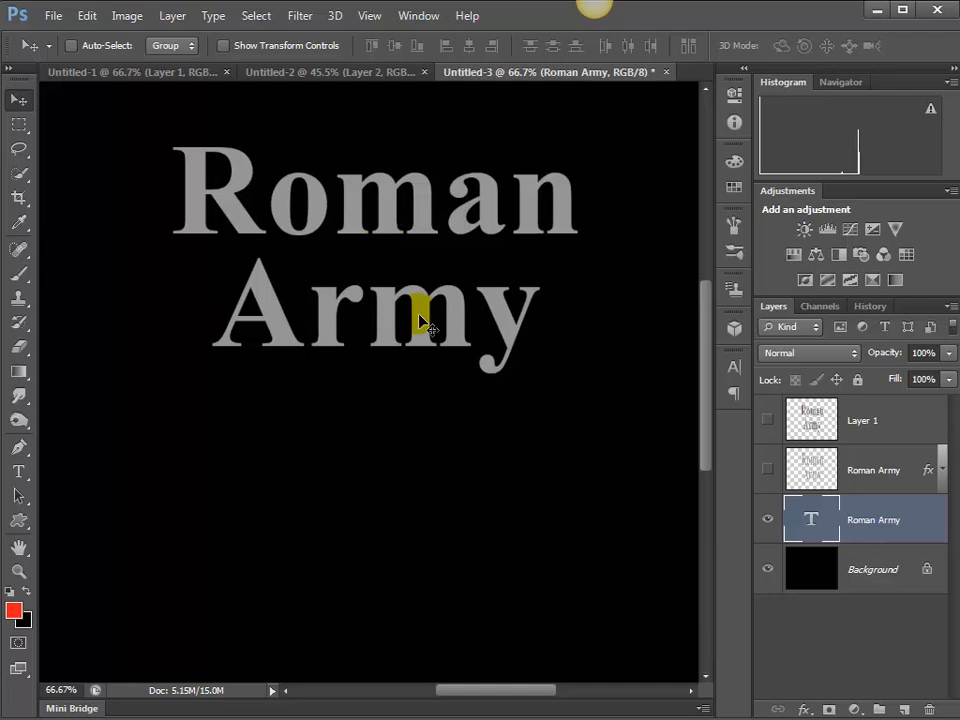
Stretch the new Roman Army text to about 133% width and 182% height, and shift it slightly to centre it on the canvas.
key(ctrl+t)
drag(375, 390, 378, 612)
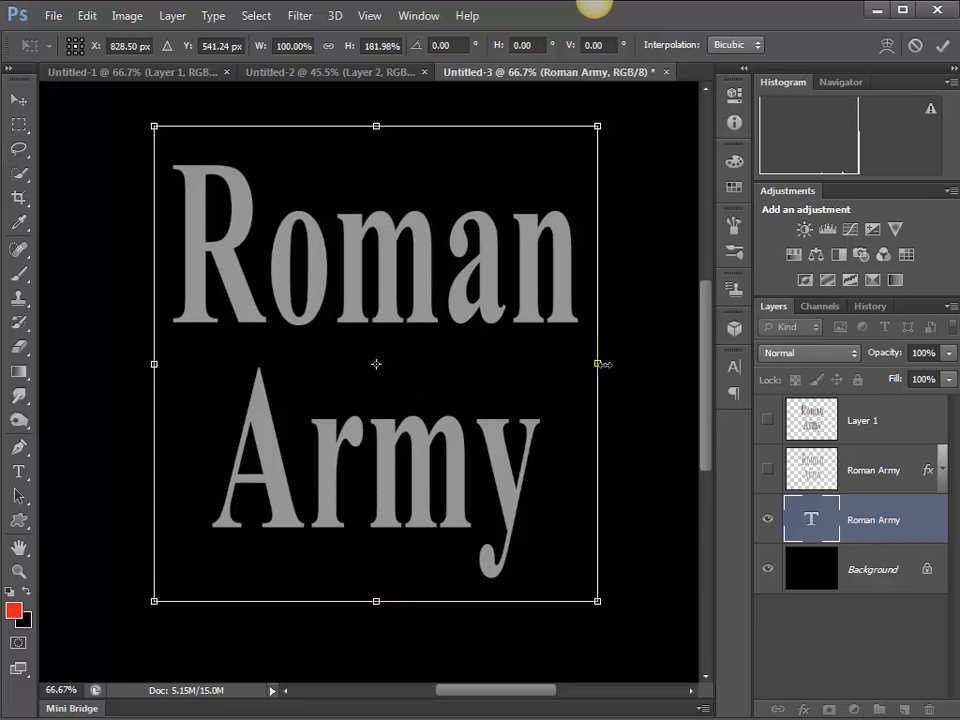
drag(600, 364, 660, 373)
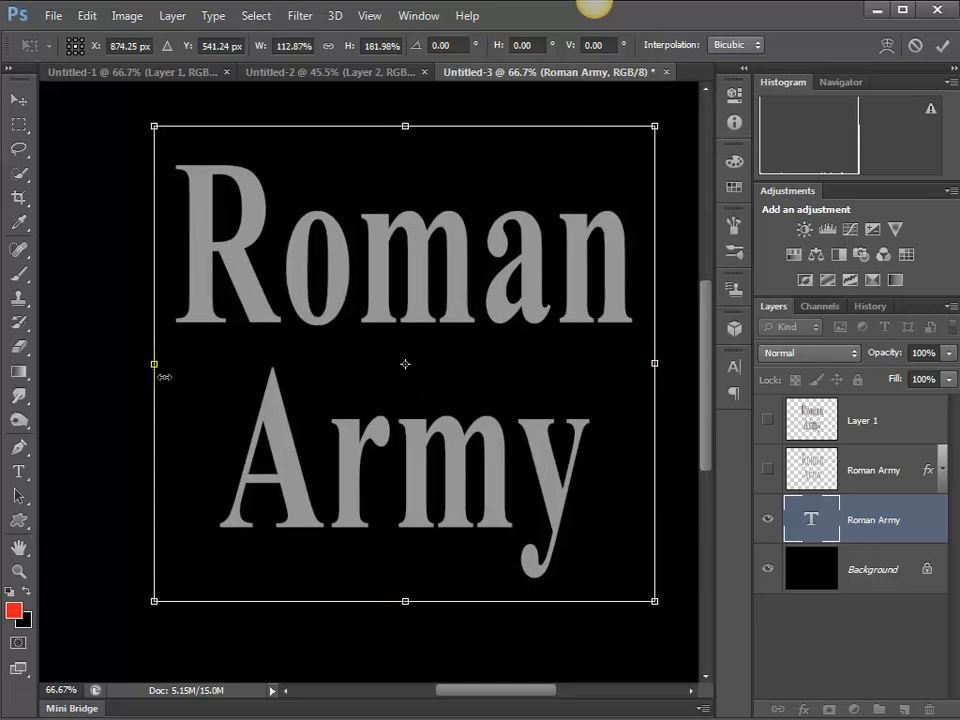
drag(164, 377, 77, 403)
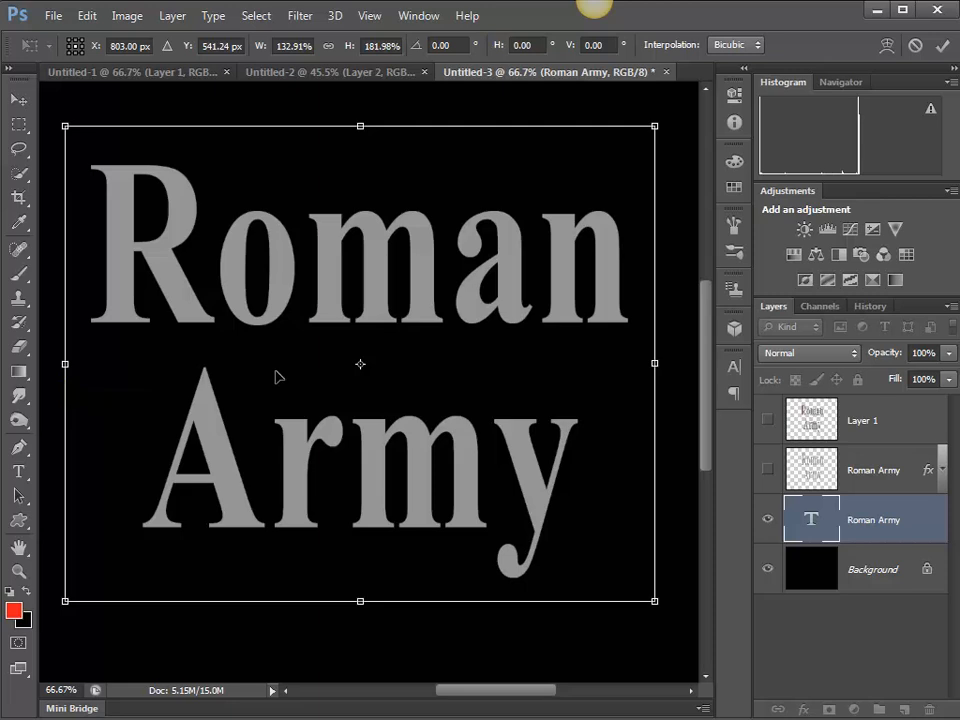
key(Return)
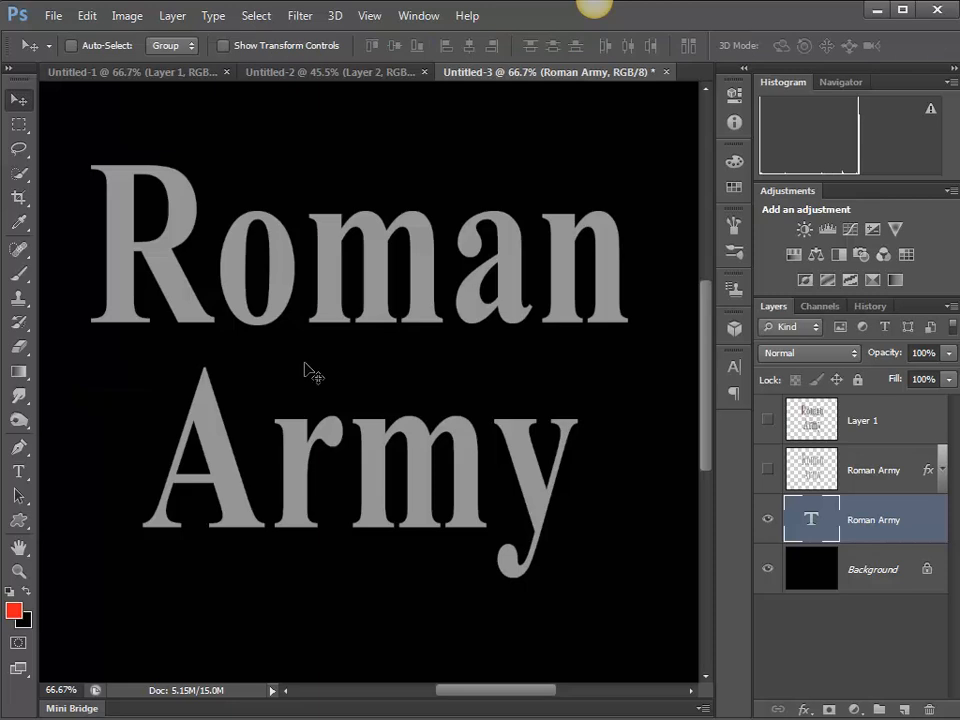
click(390, 433)
key(shift+Right)
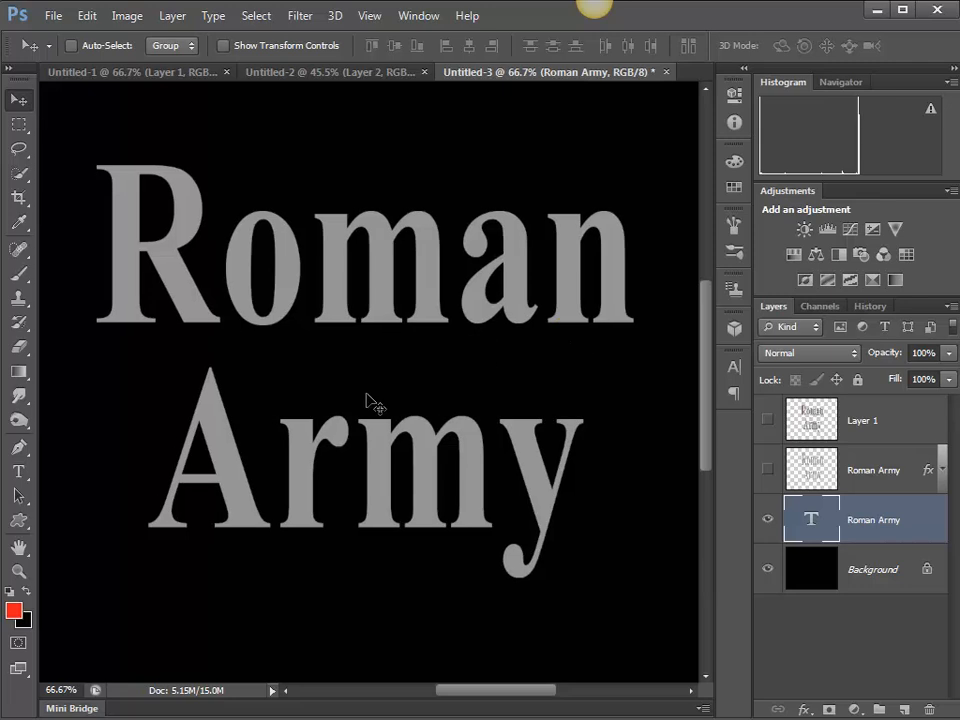
drag(366, 394, 379, 398)
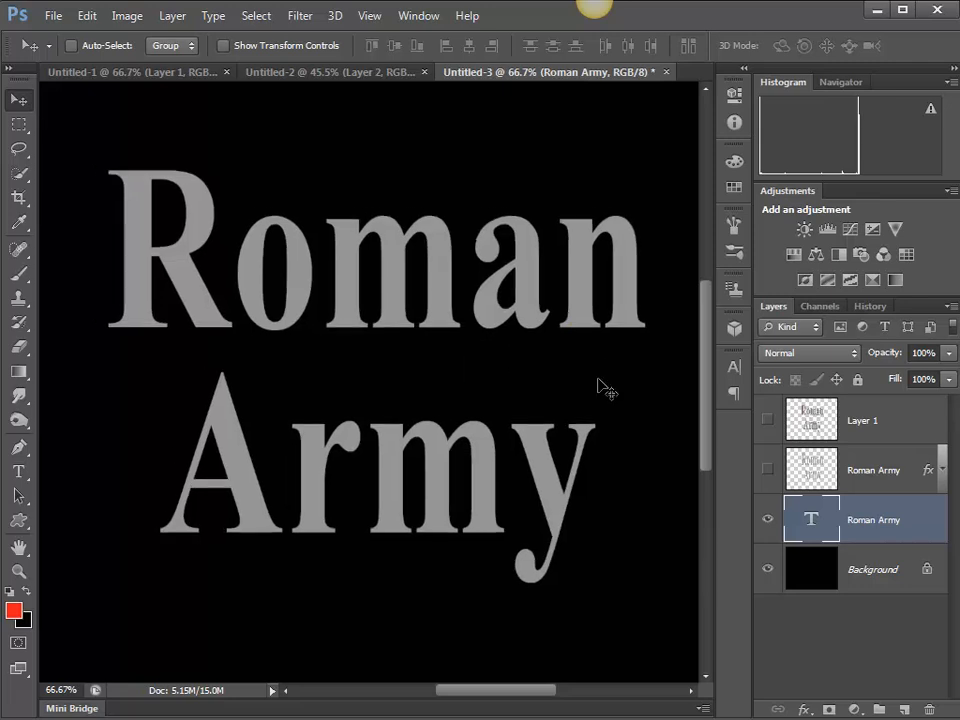
Compare the plain Roman Army text with the styled Roman Army layer by toggling their visibility, leaving only the plain text shown.
click(769, 469)
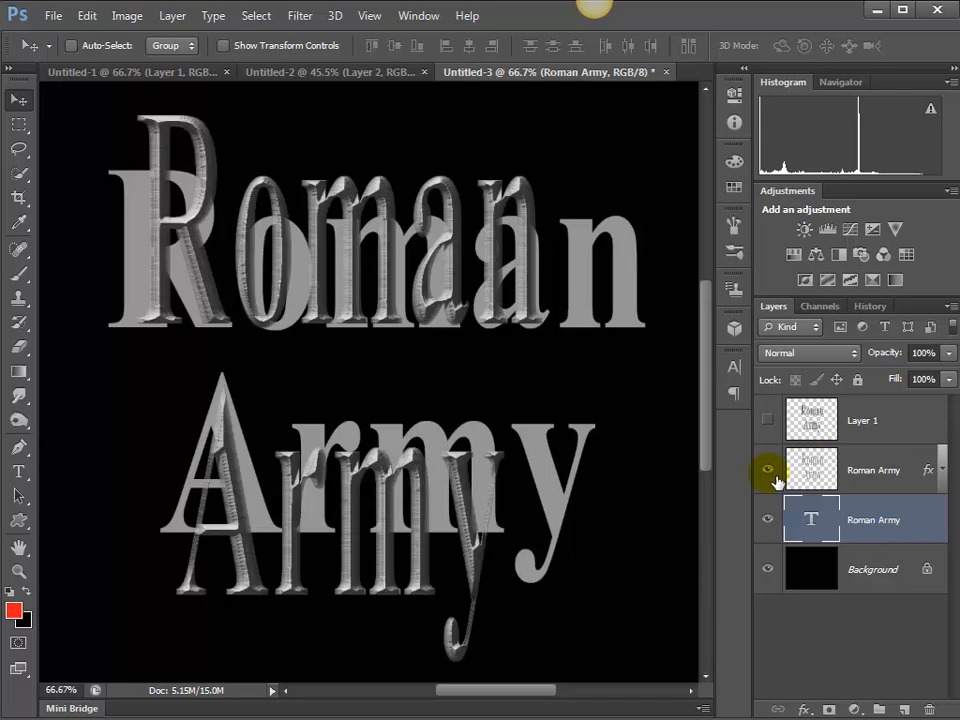
click(768, 519)
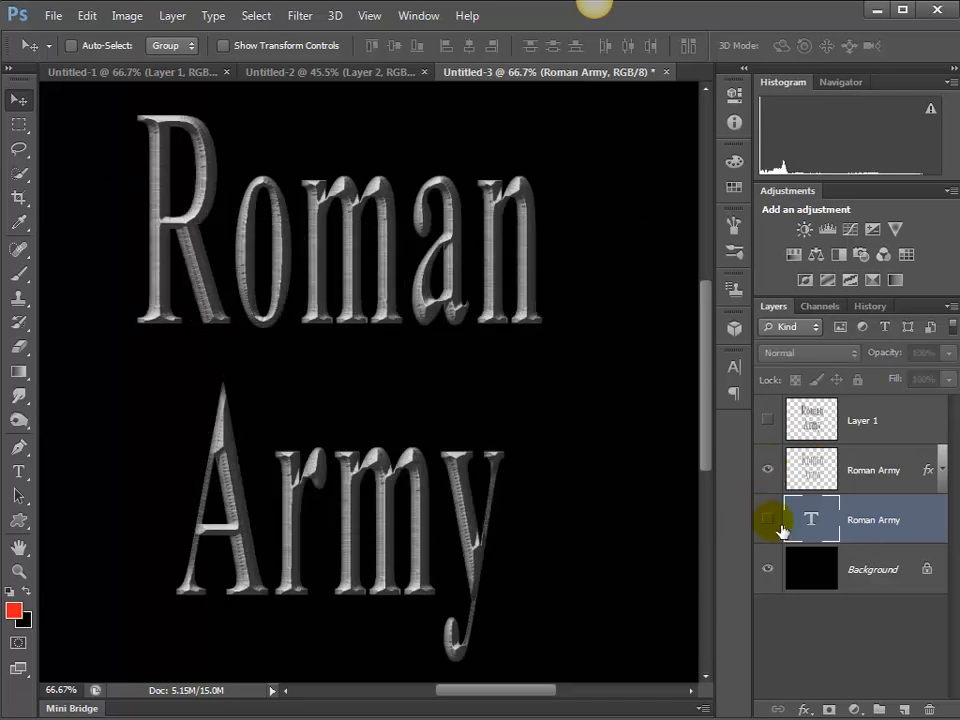
click(768, 519)
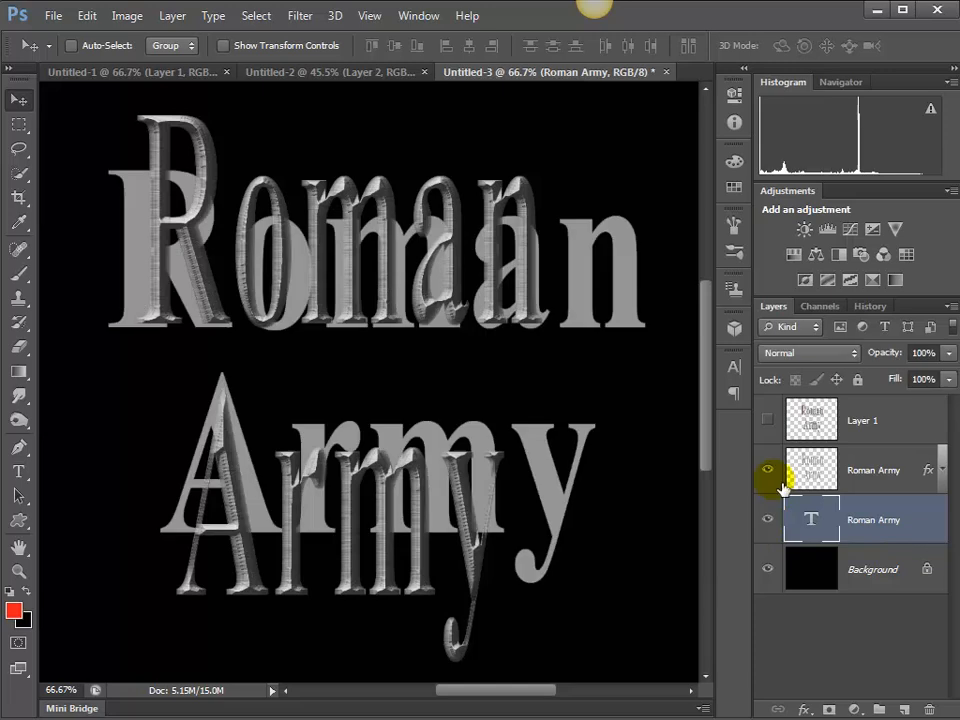
click(769, 470)
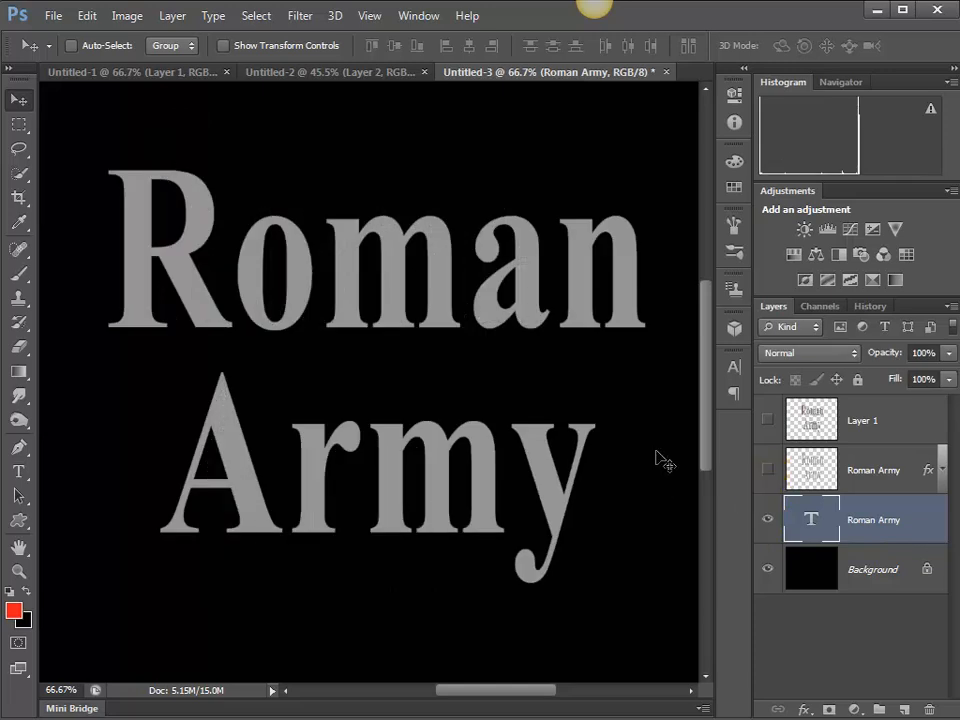
Load the plain Roman Army text's outline as a selection, try deselecting and reselecting it, and clear the selection.
click(257, 308)
click(298, 318)
click(806, 522)
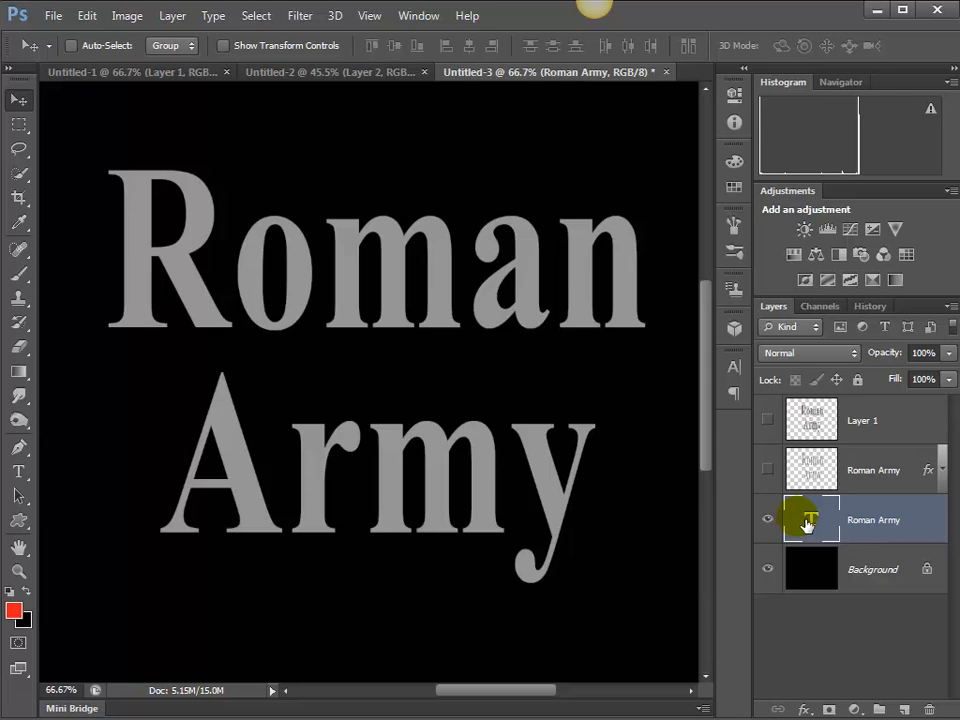
mouse_move(806, 522)
mouse_down()
mouse_move(818, 515)
mouse_move(822, 532)
mouse_move(814, 519)
mouse_up()
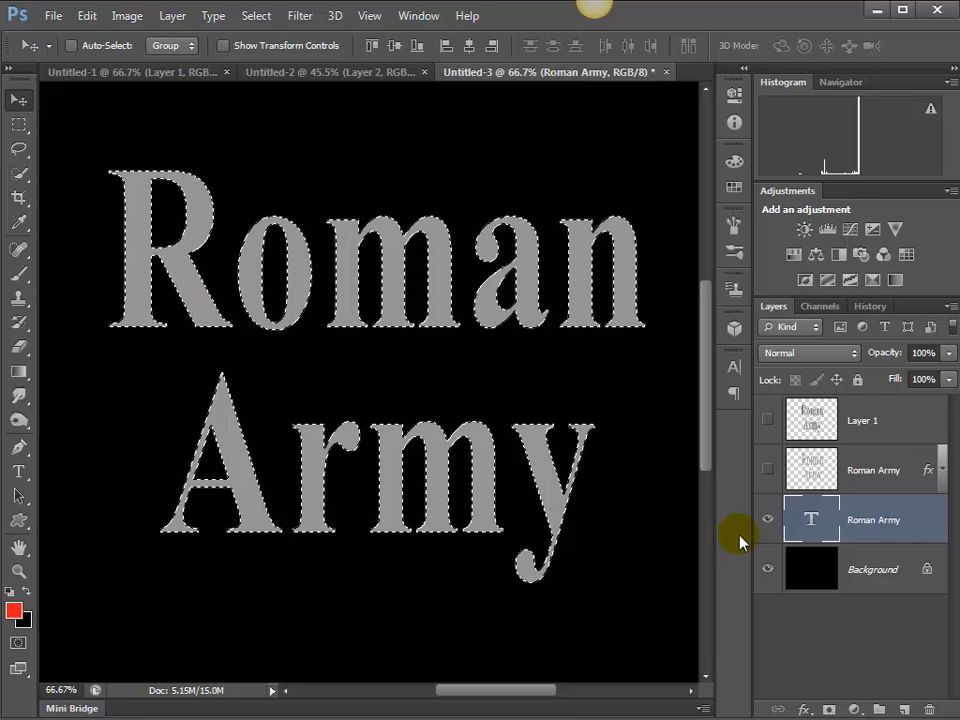
key(ctrl+d)
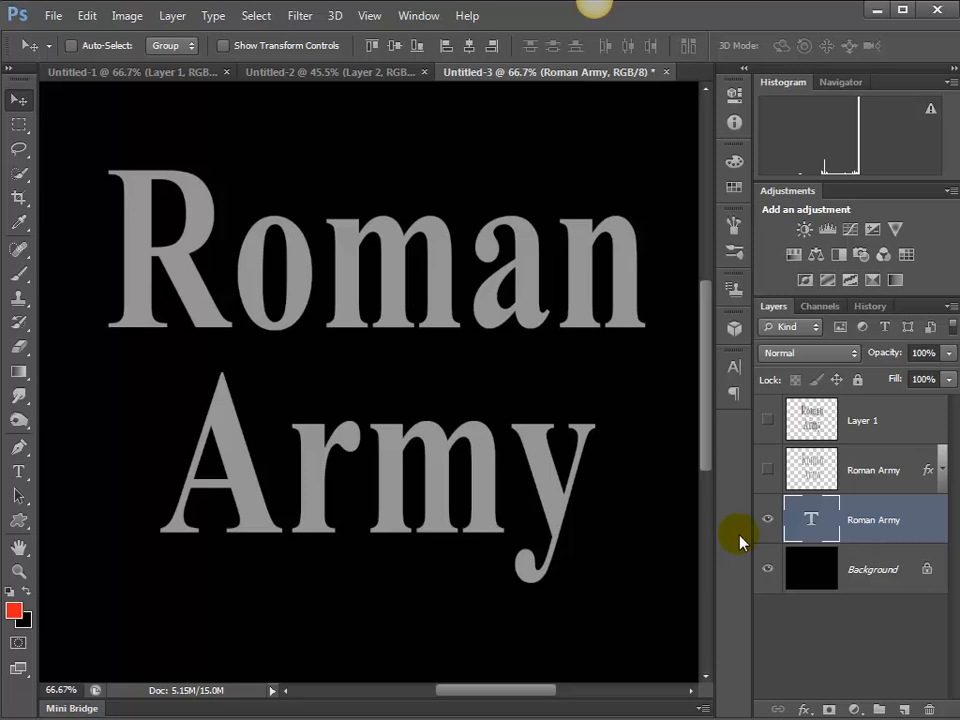
key(ctrl+shift+d)
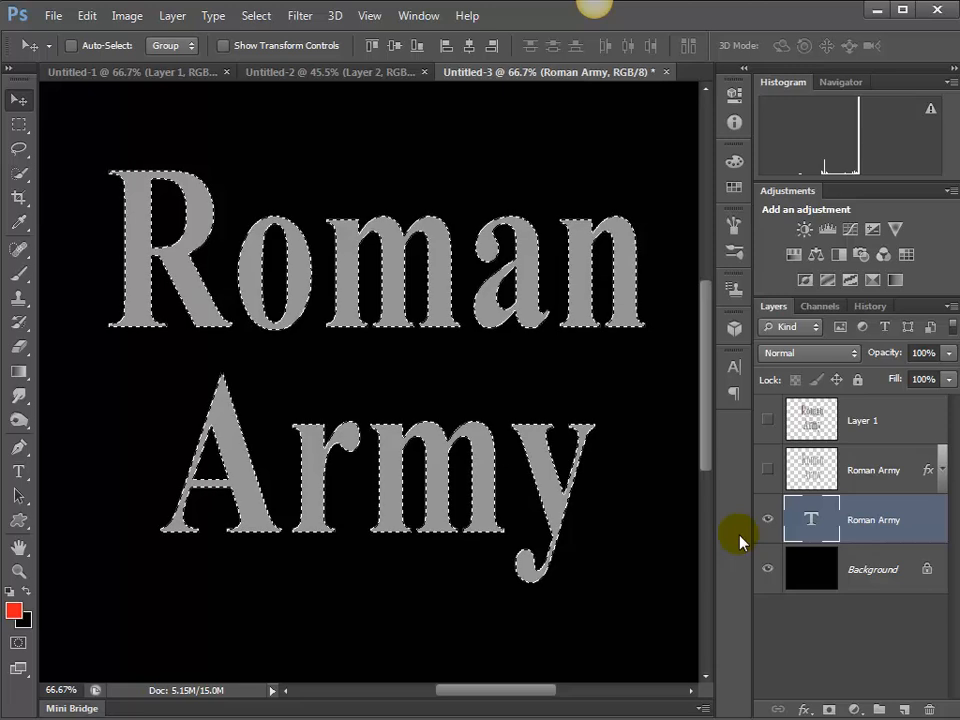
key(ctrl+d)
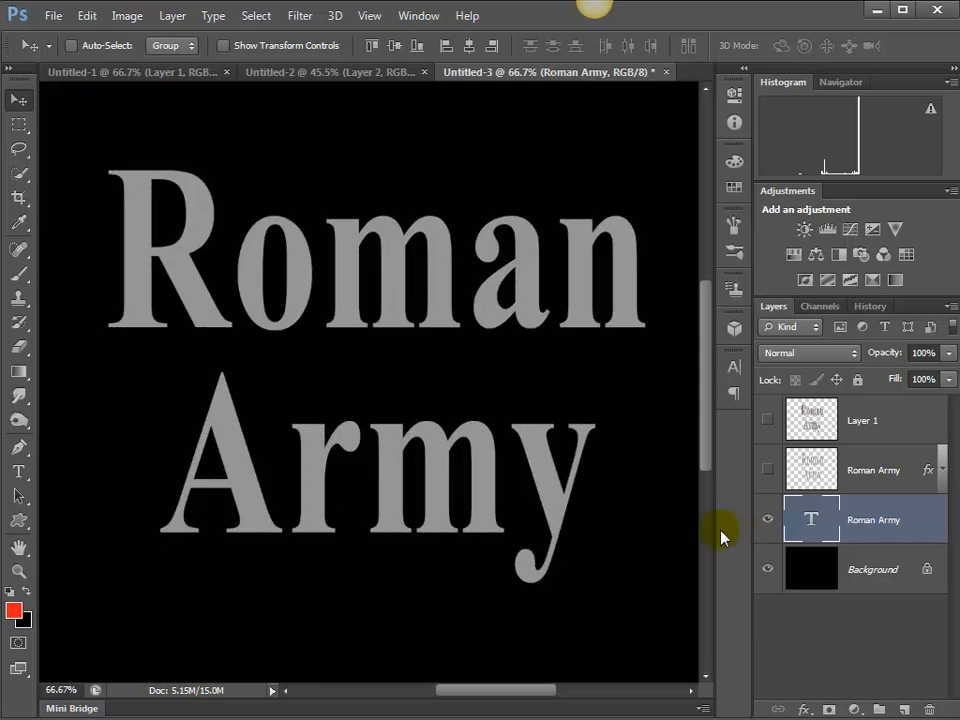
Rasterize the plain Roman Army text and apply Add Noise at 21.27% with Gaussian distribution and Monochromatic enabled.
click(298, 17)
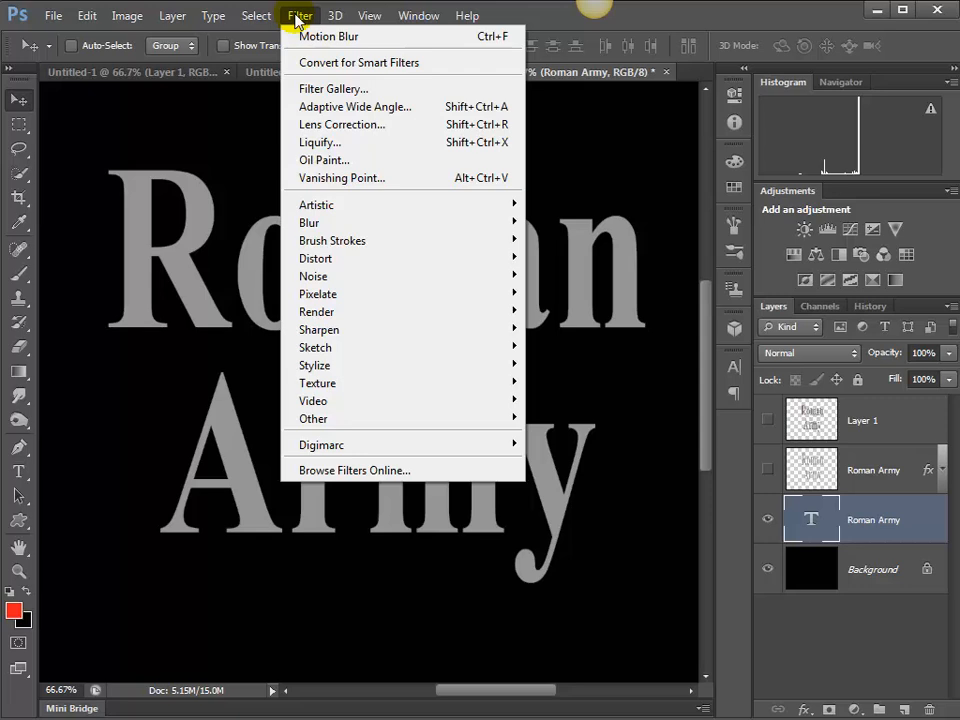
mouse_move(350, 278)
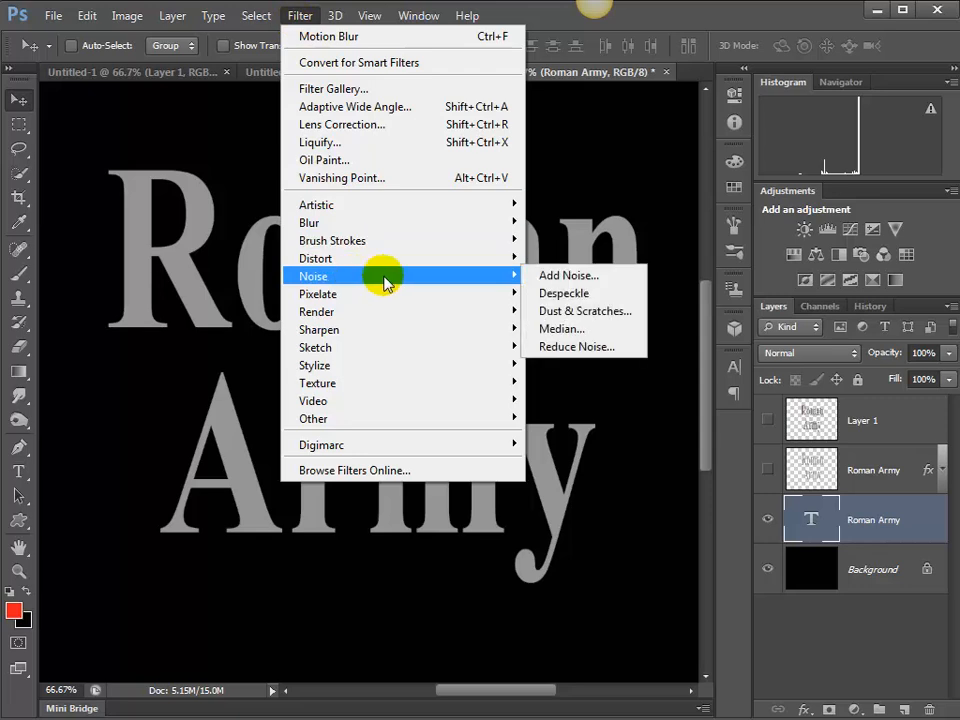
click(599, 279)
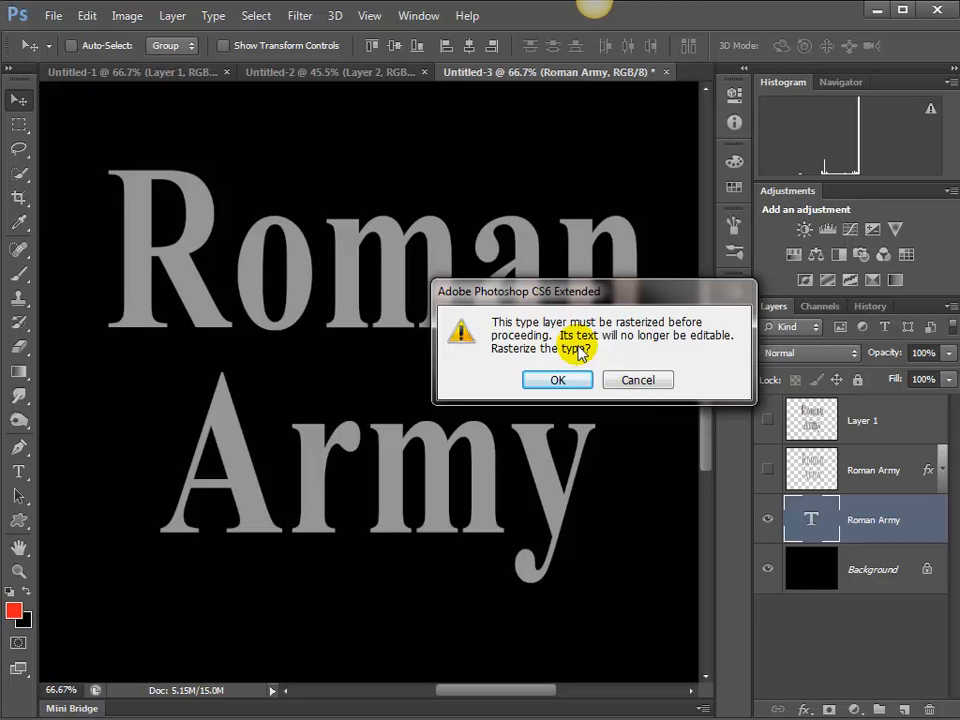
click(557, 380)
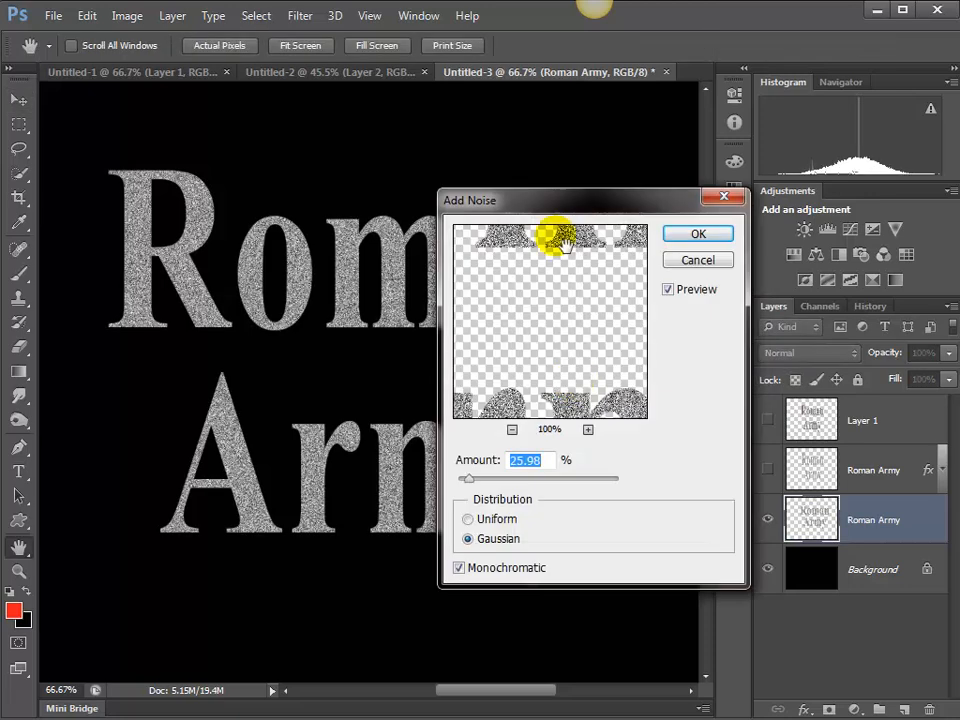
drag(532, 190, 517, 174)
drag(545, 225, 530, 298)
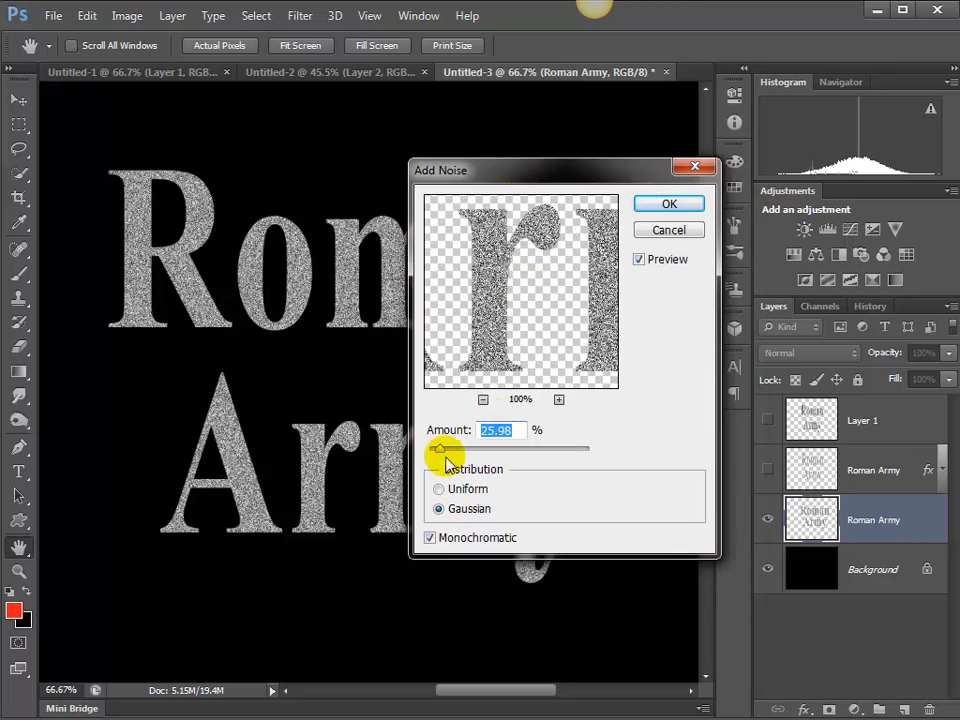
drag(440, 452, 437, 454)
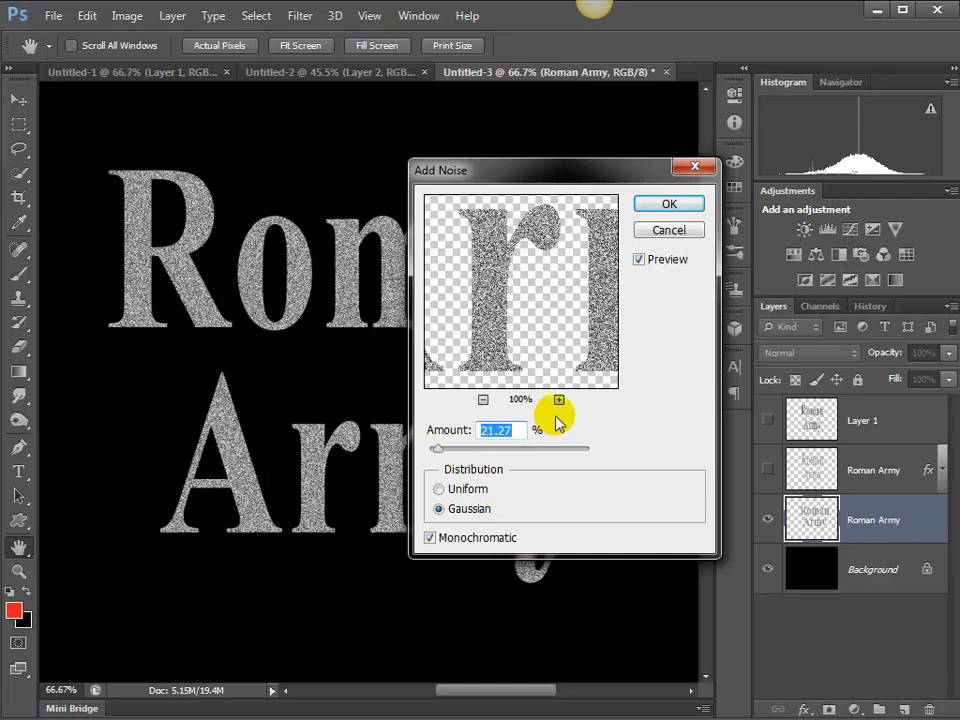
click(429, 538)
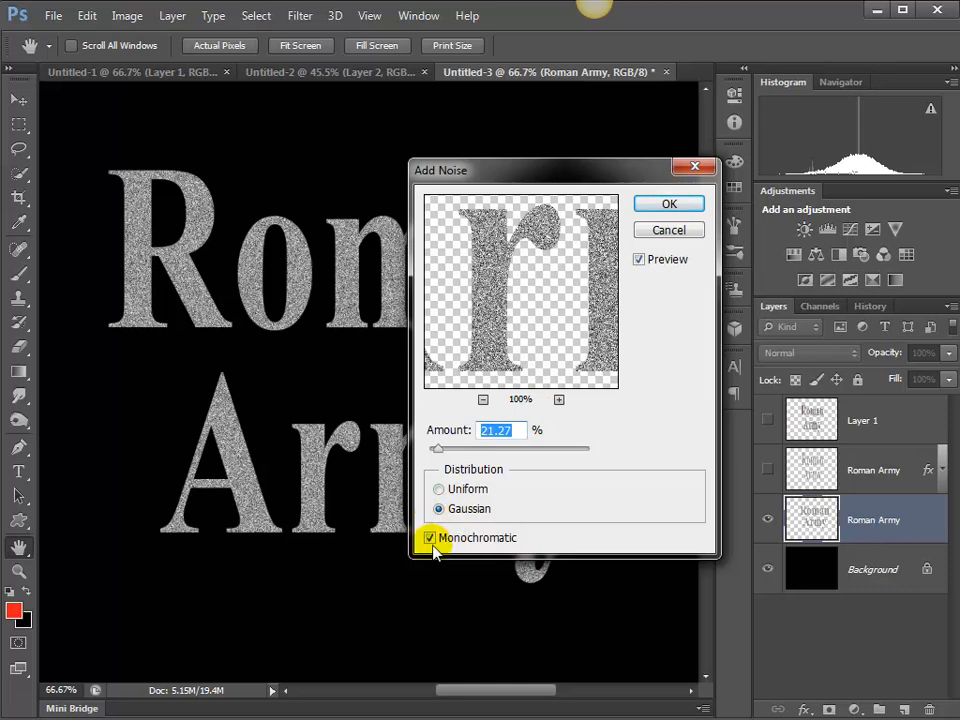
click(668, 206)
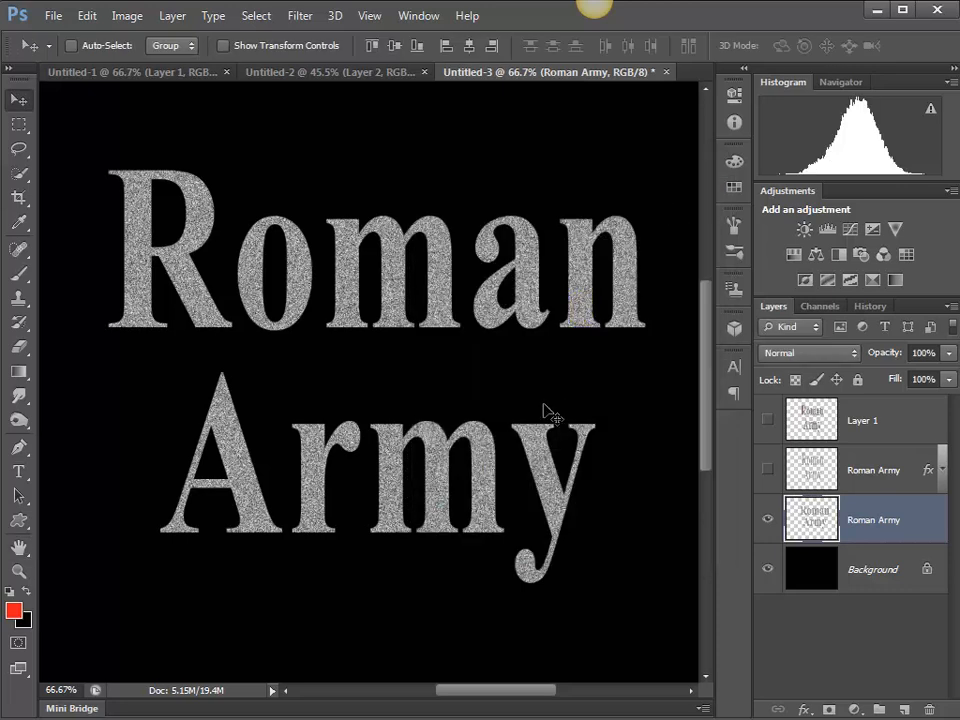
Apply a Motion Blur to the noisy Roman Army lettering with an angle of 0° and a distance of 8 pixels.
click(396, 326)
click(489, 300)
click(300, 18)
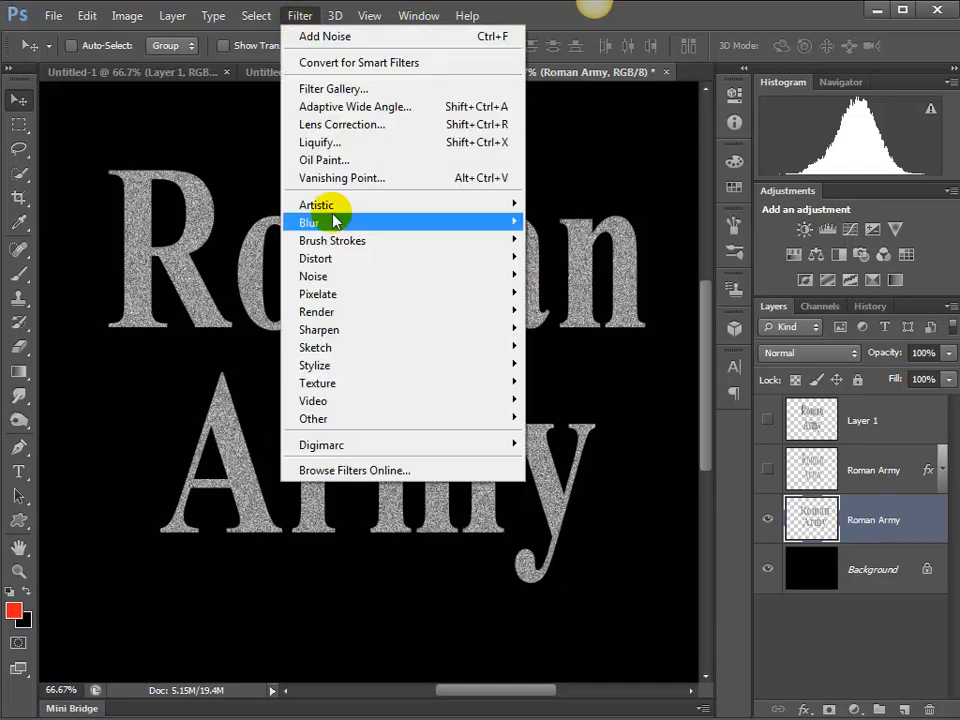
mouse_move(334, 221)
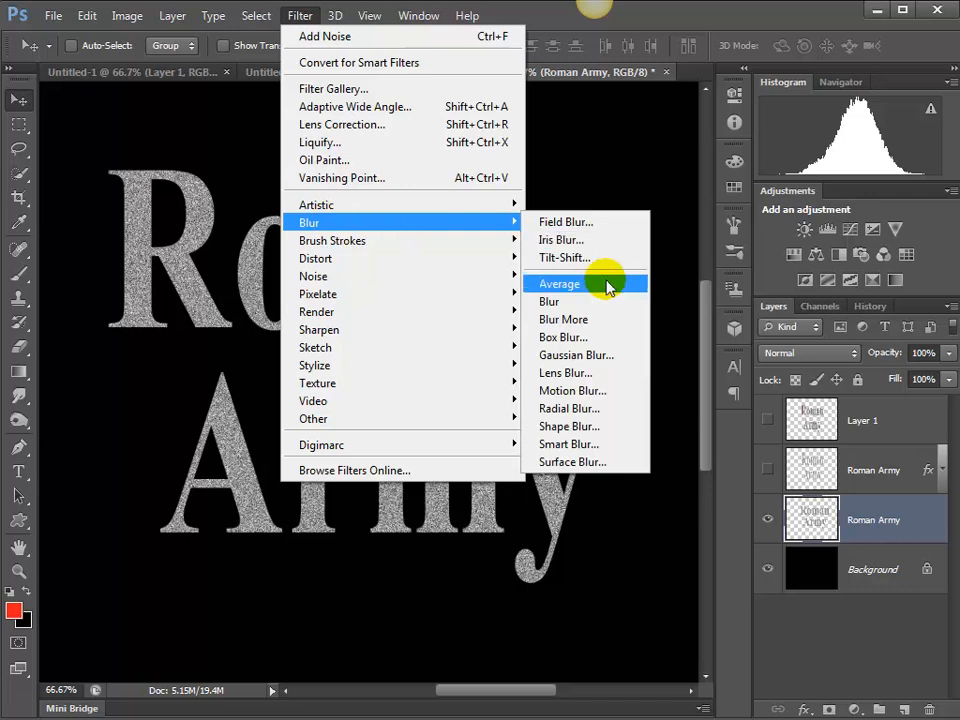
click(604, 396)
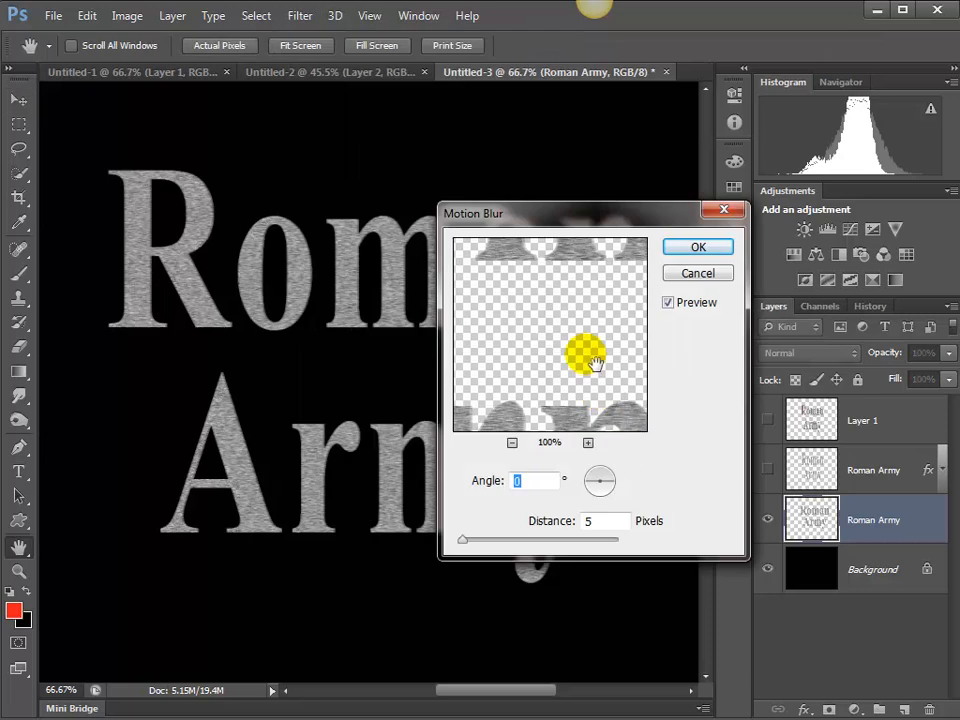
drag(537, 382, 557, 363)
click(493, 541)
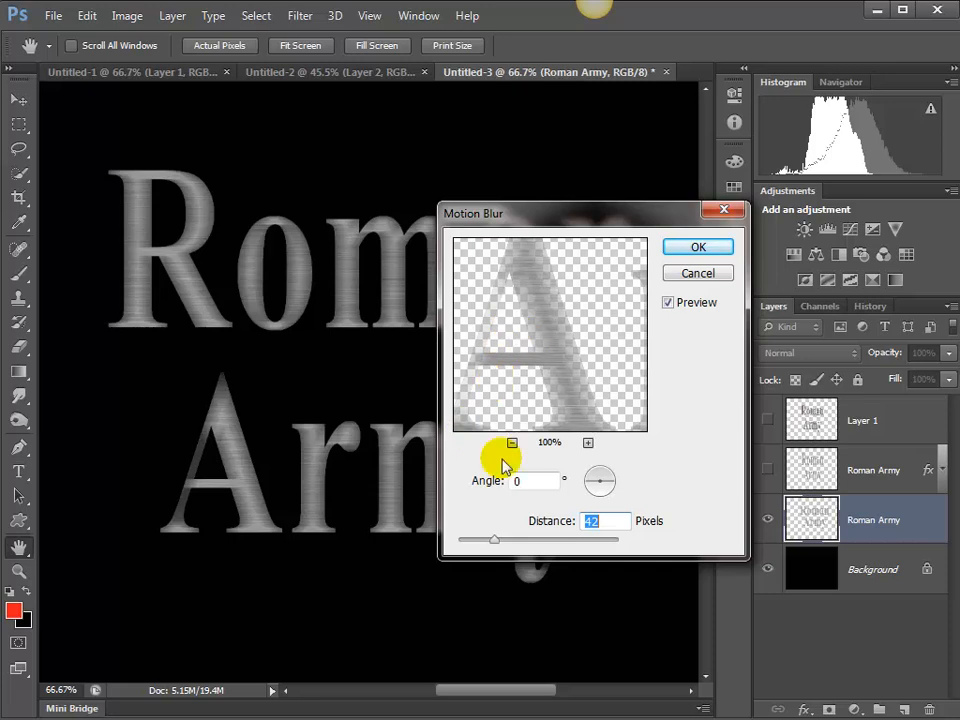
drag(474, 545, 467, 542)
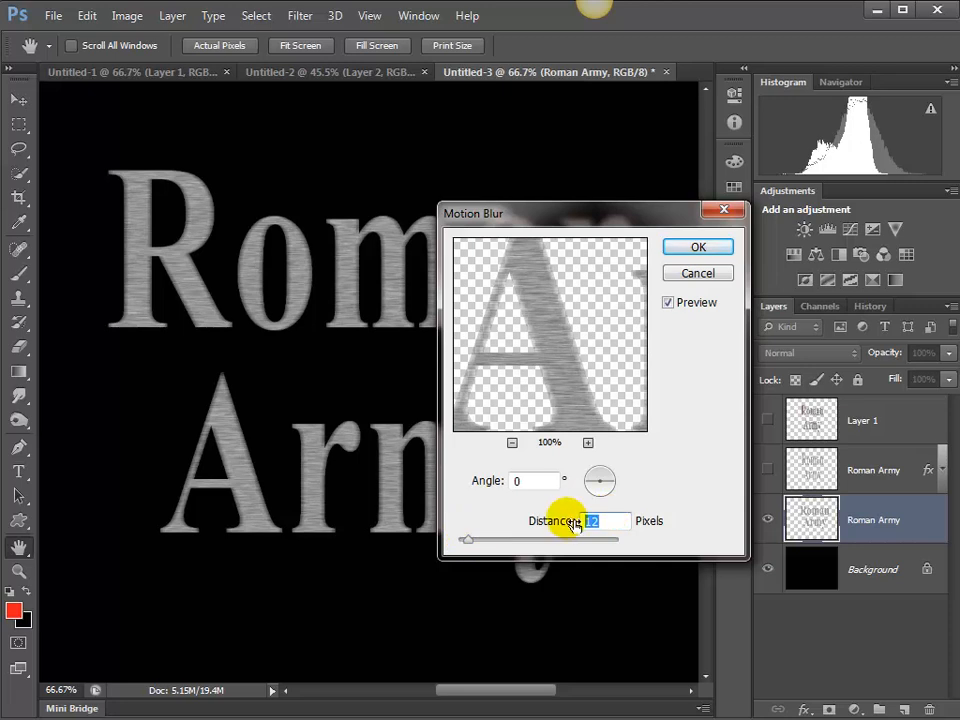
text(8)
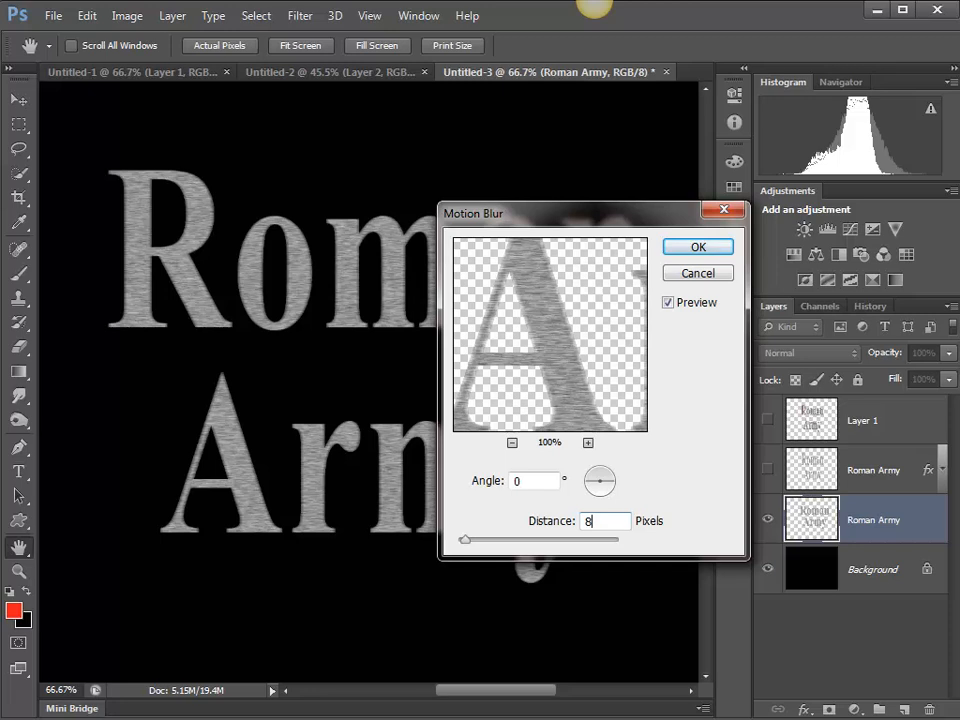
click(684, 252)
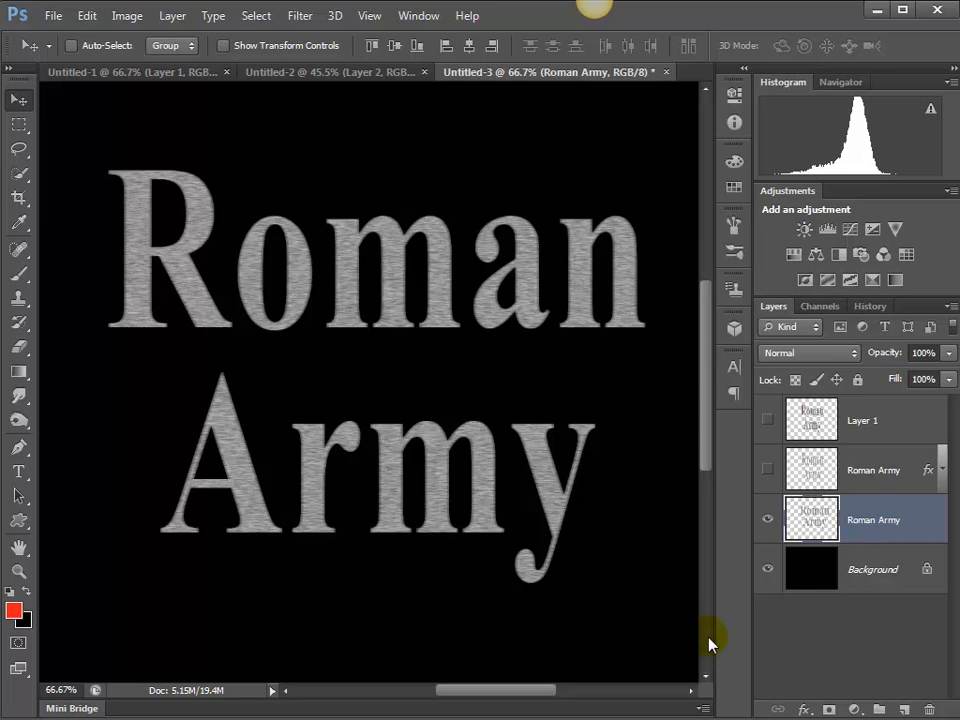
drag(729, 712, 756, 540)
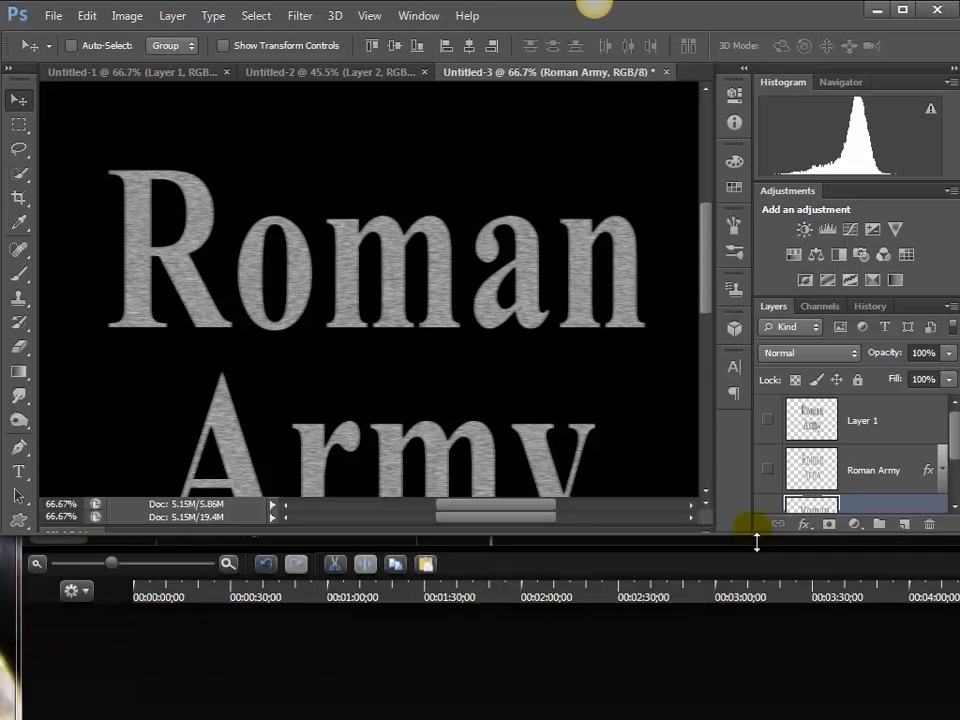
Open the blending options of the rasterized Roman Army layer, enlarge the workspace, and bring the whole Layer Style dialog into view.
click(805, 524)
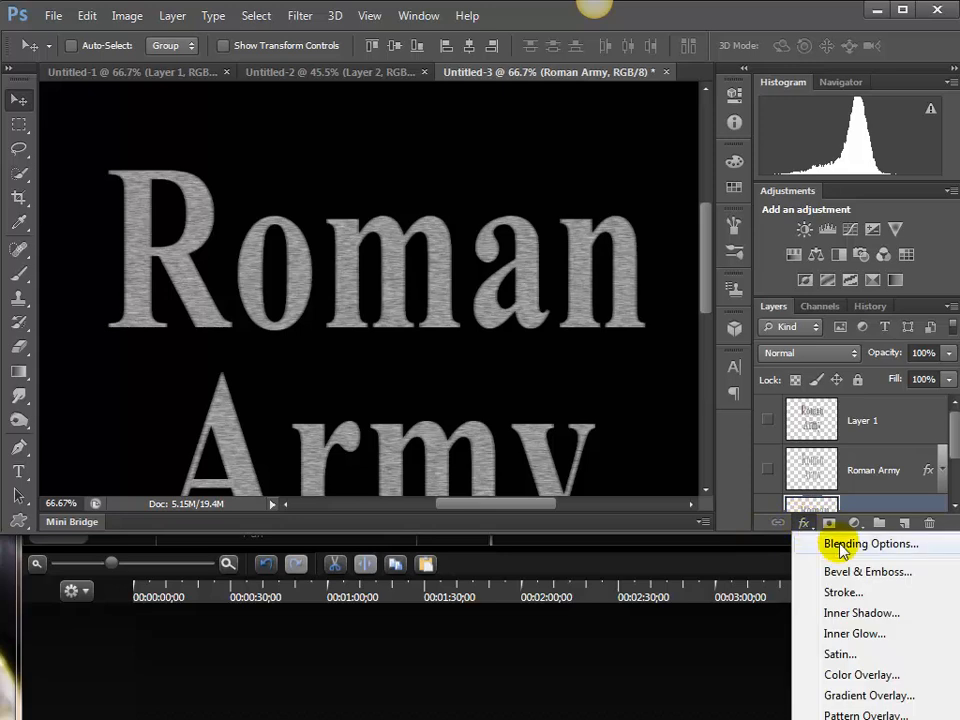
click(840, 550)
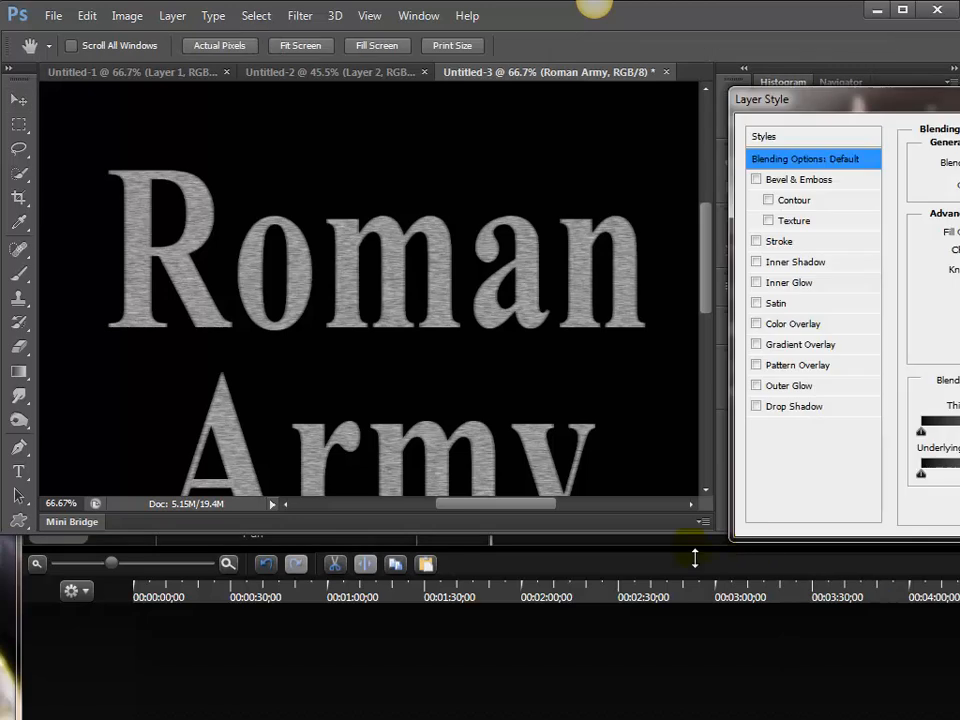
click(695, 578)
drag(695, 578, 693, 680)
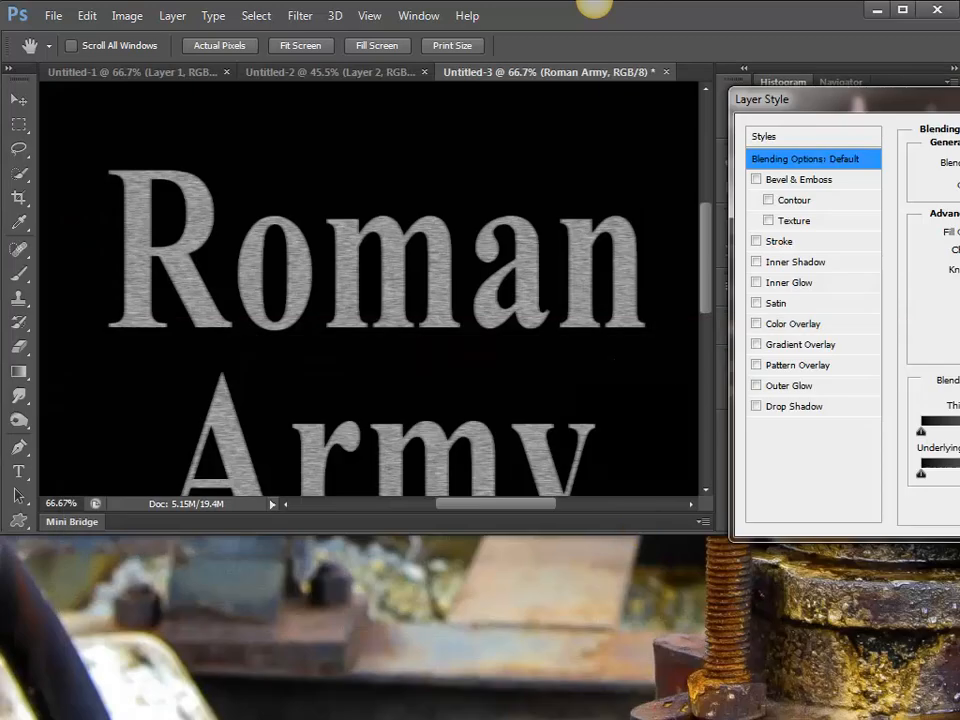
drag(641, 536, 670, 714)
drag(955, 101, 668, 106)
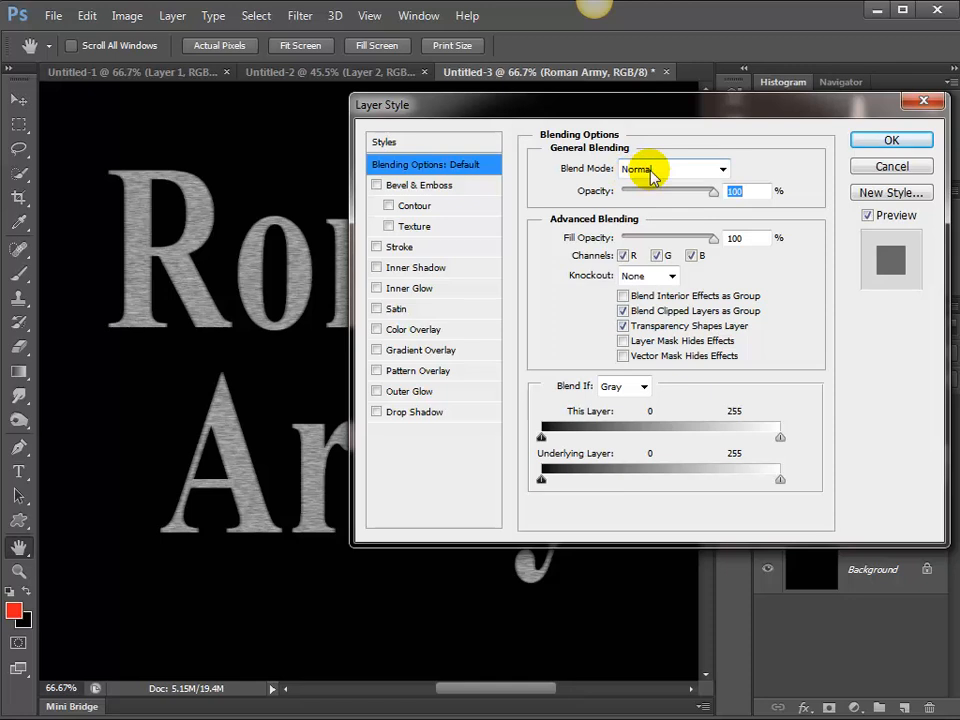
click(652, 170)
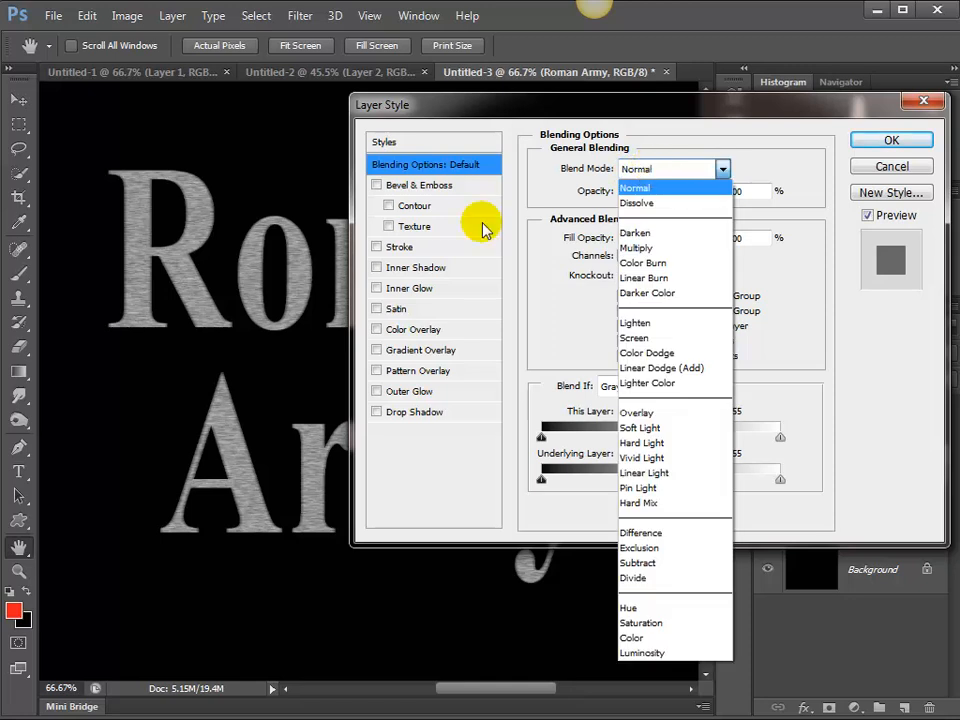
click(465, 188)
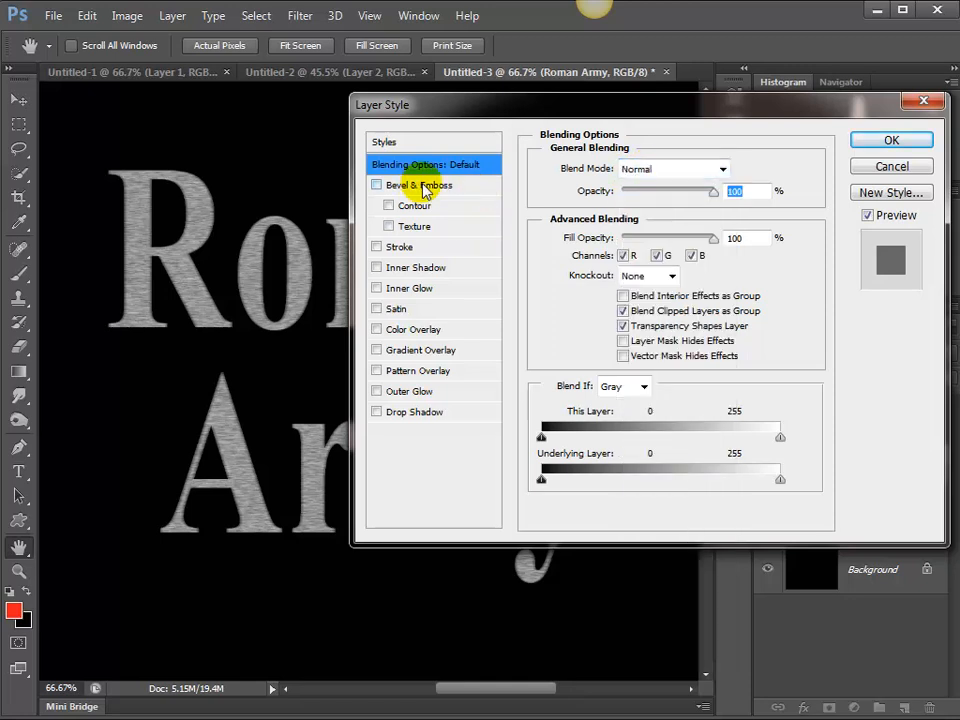
Add a Bevel & Emboss with Inner Bevel style, Chisel Hard technique, 521% depth and 131 px size.
click(425, 188)
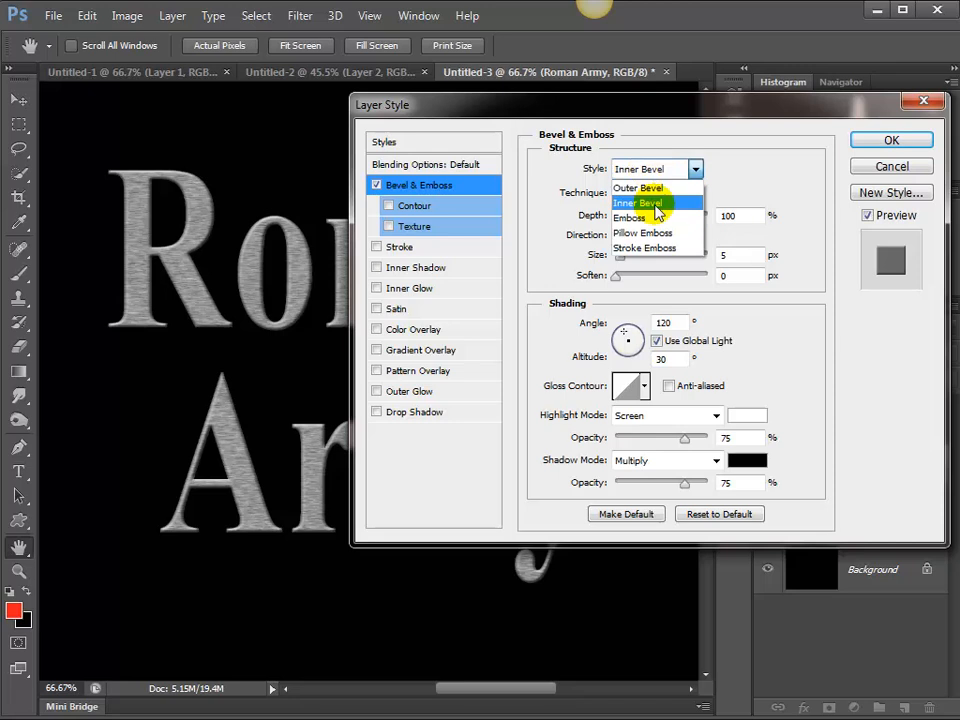
click(655, 205)
click(658, 194)
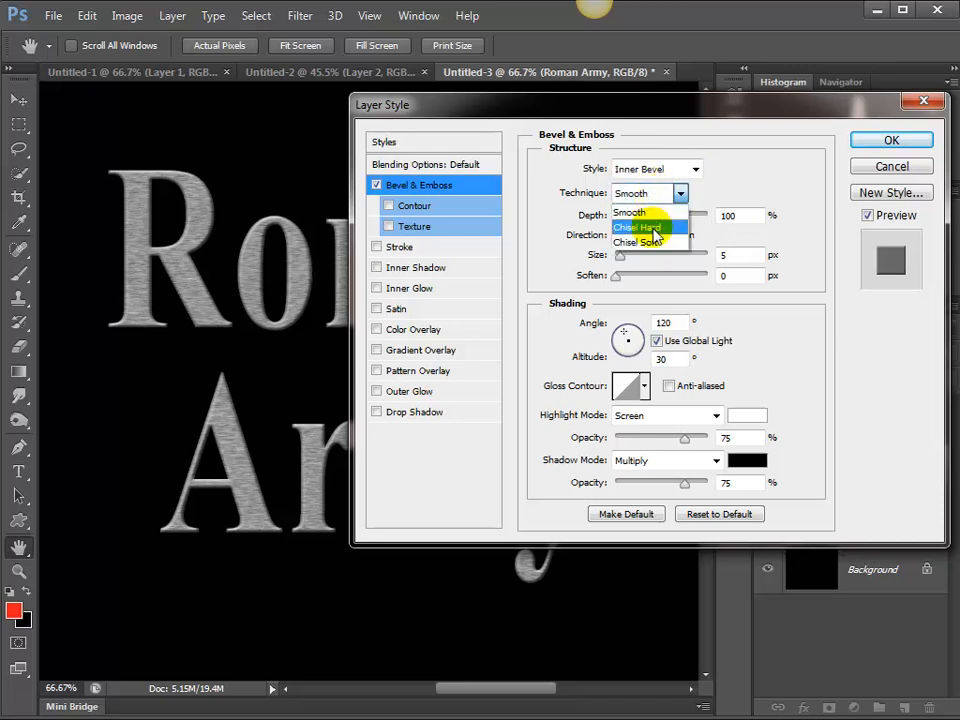
click(655, 228)
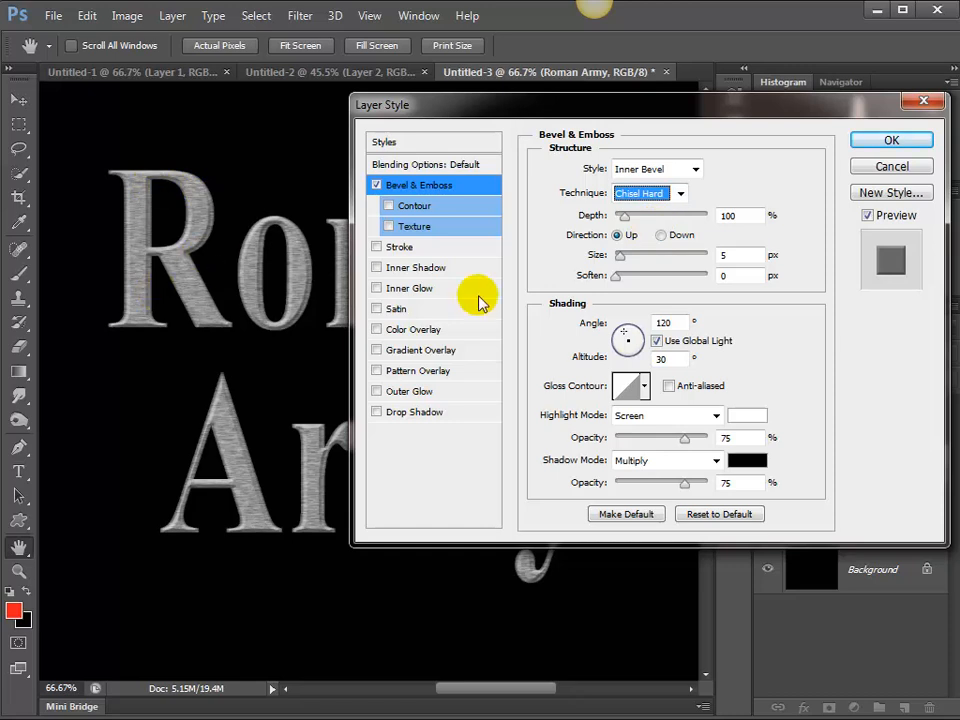
drag(634, 215, 663, 220)
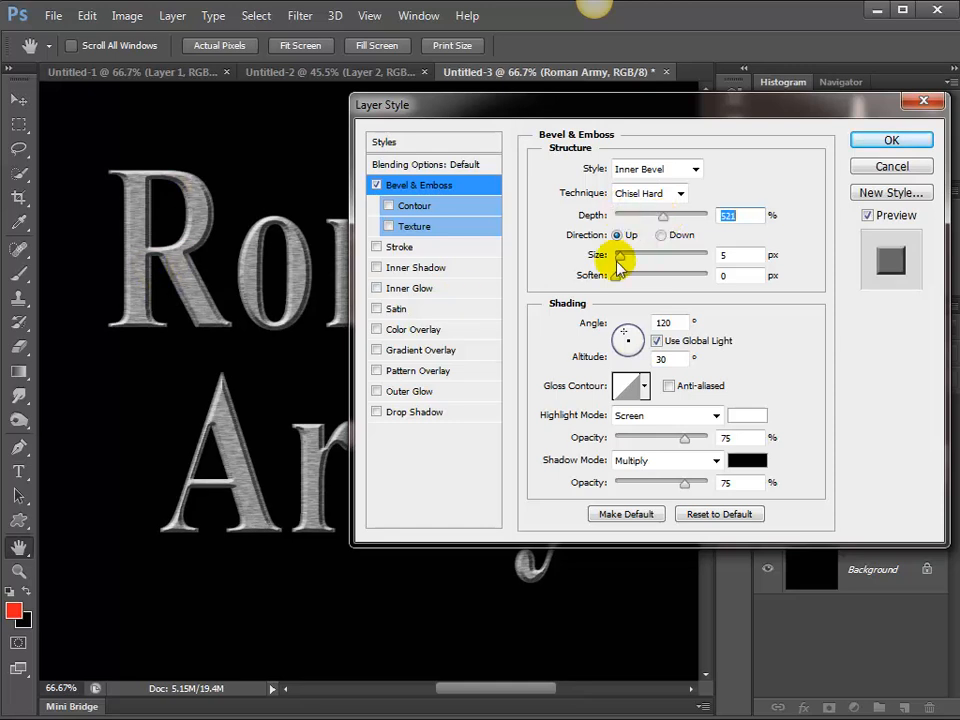
drag(621, 257, 669, 259)
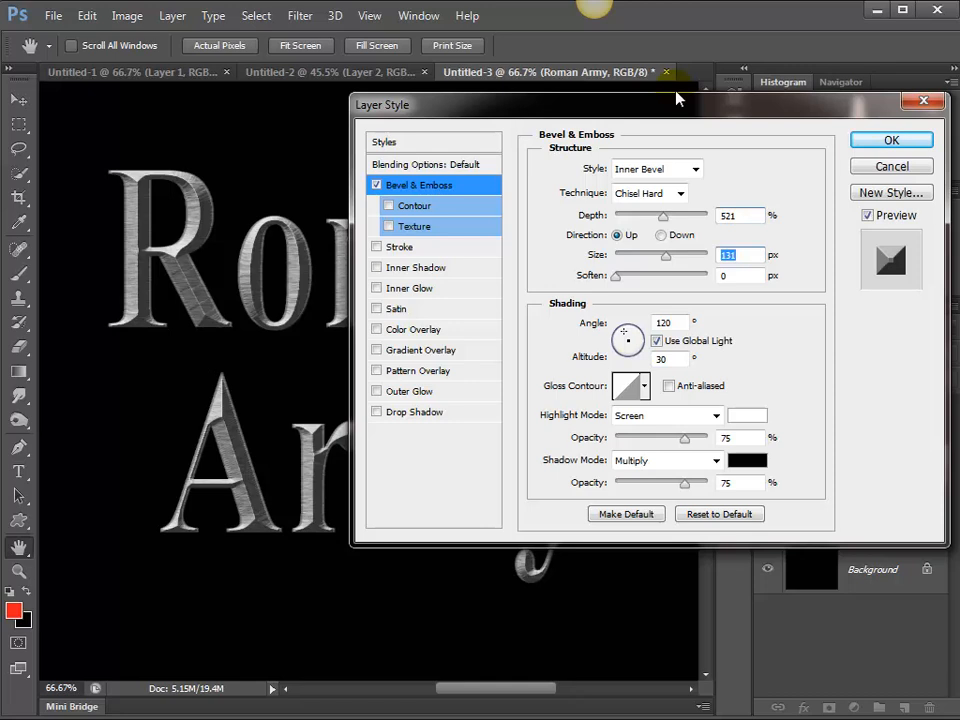
Try several gloss contour presets on the bevel and choose the rounded, rising curve in the fourth row, seventh column.
click(644, 386)
click(535, 431)
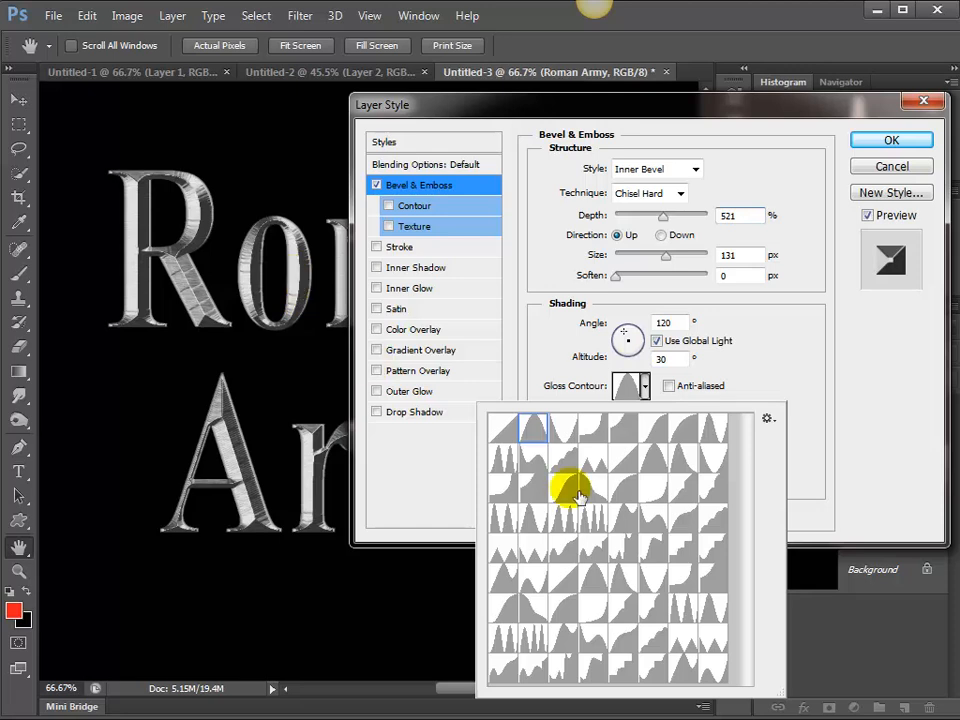
click(600, 519)
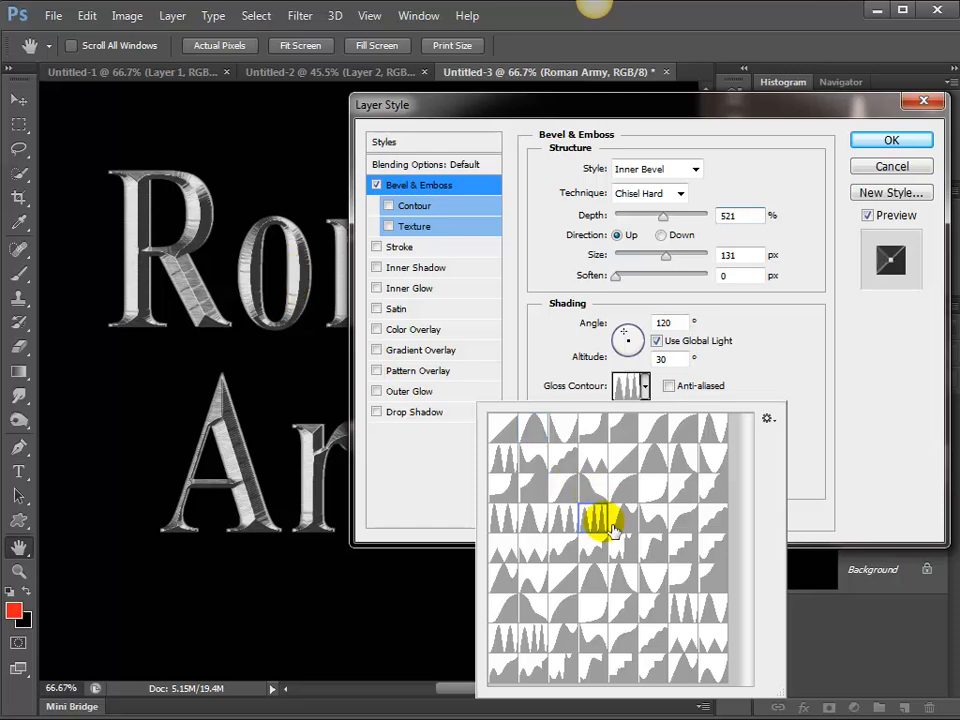
click(652, 670)
click(710, 670)
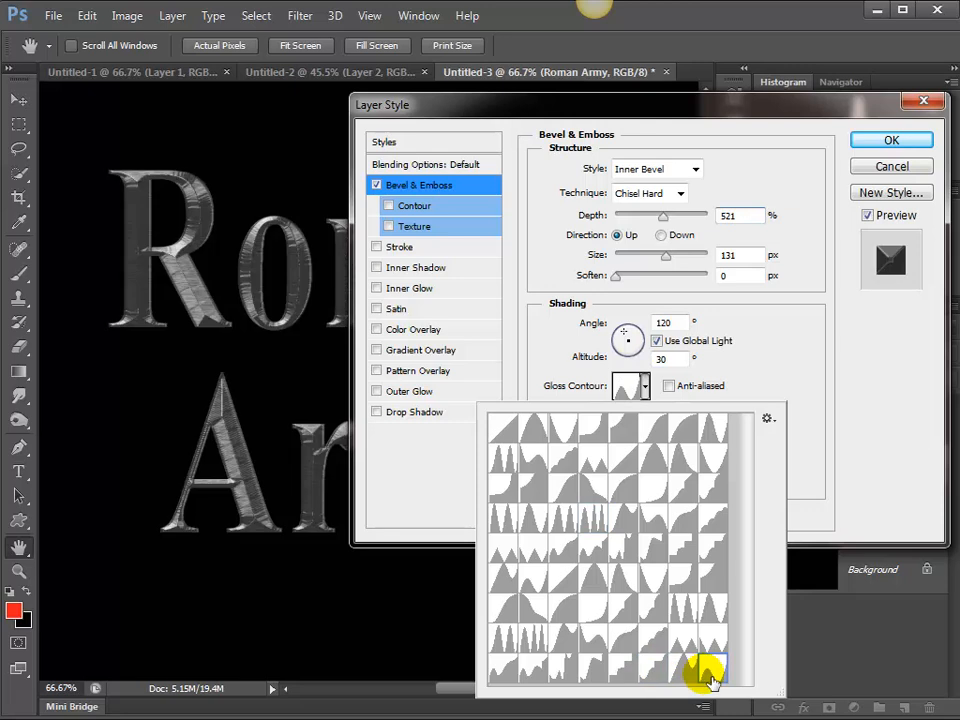
click(711, 614)
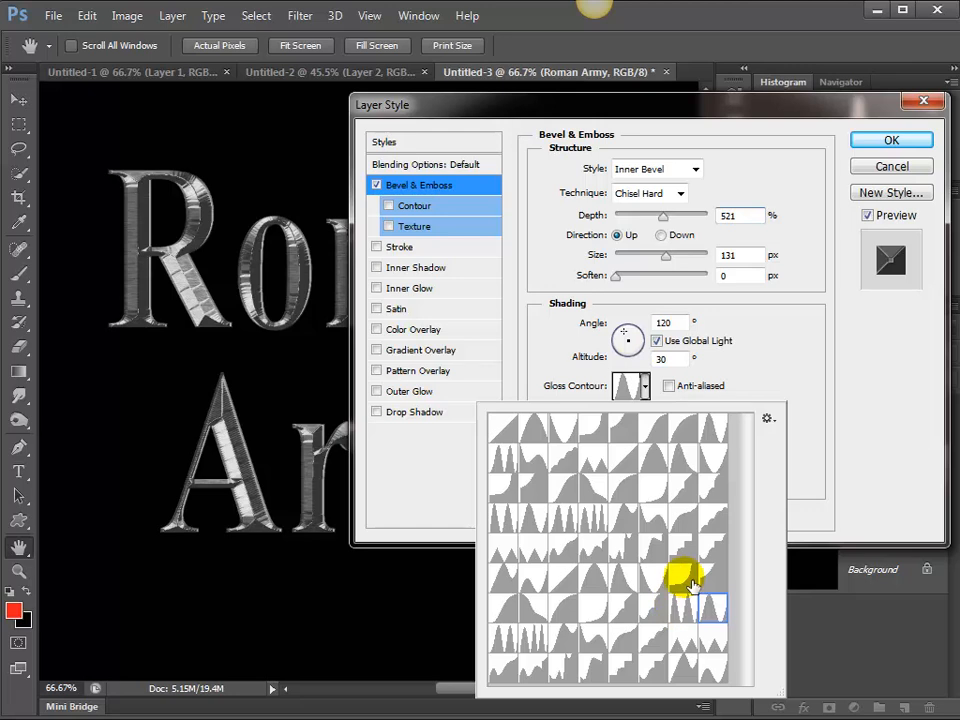
click(690, 585)
click(590, 516)
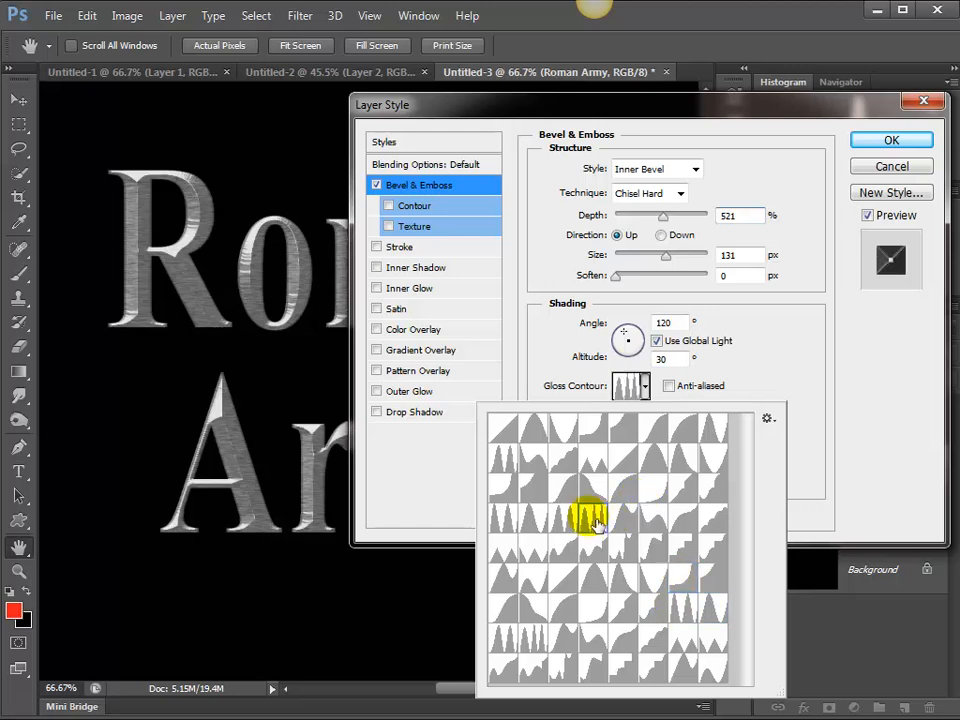
click(536, 520)
click(657, 524)
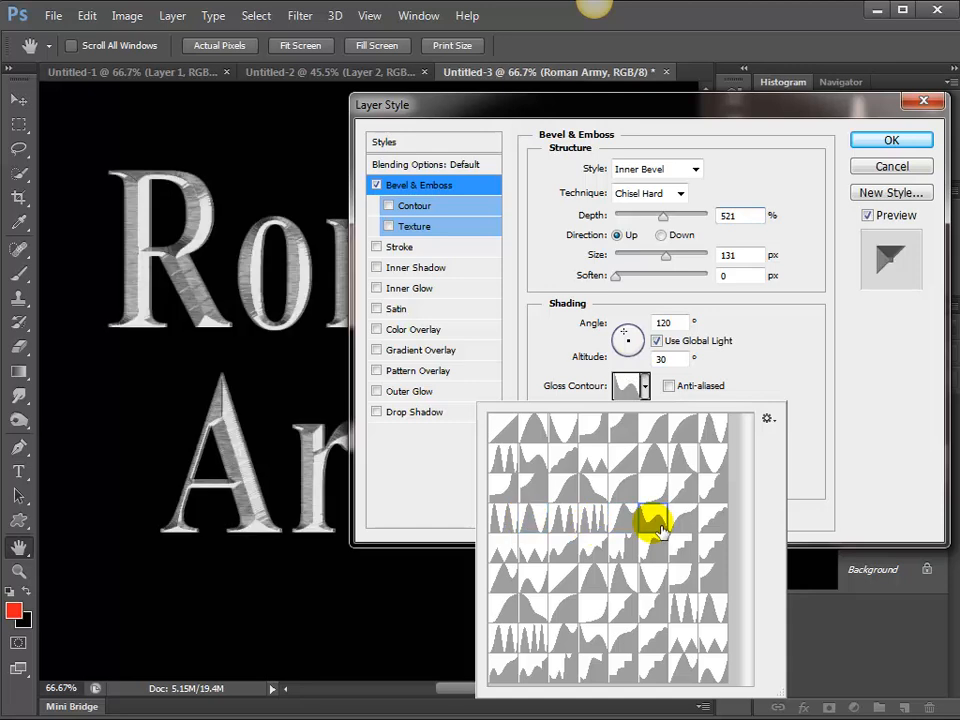
click(683, 524)
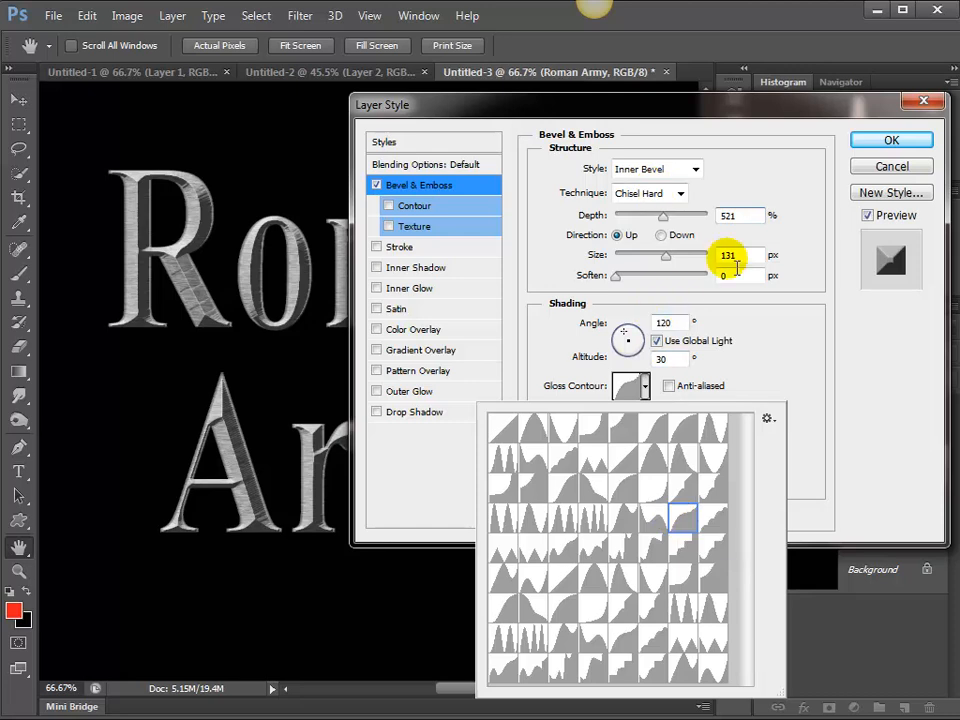
Set the bevel's depth to 501%, its size to 141 px and its soften to 0 px.
click(730, 258)
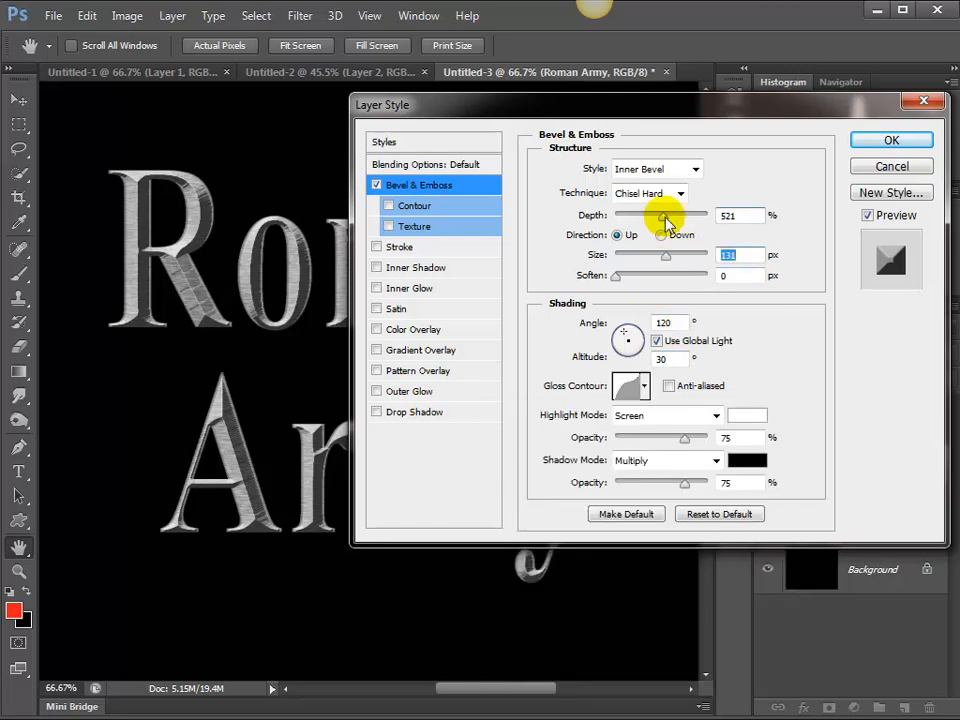
drag(665, 218, 669, 257)
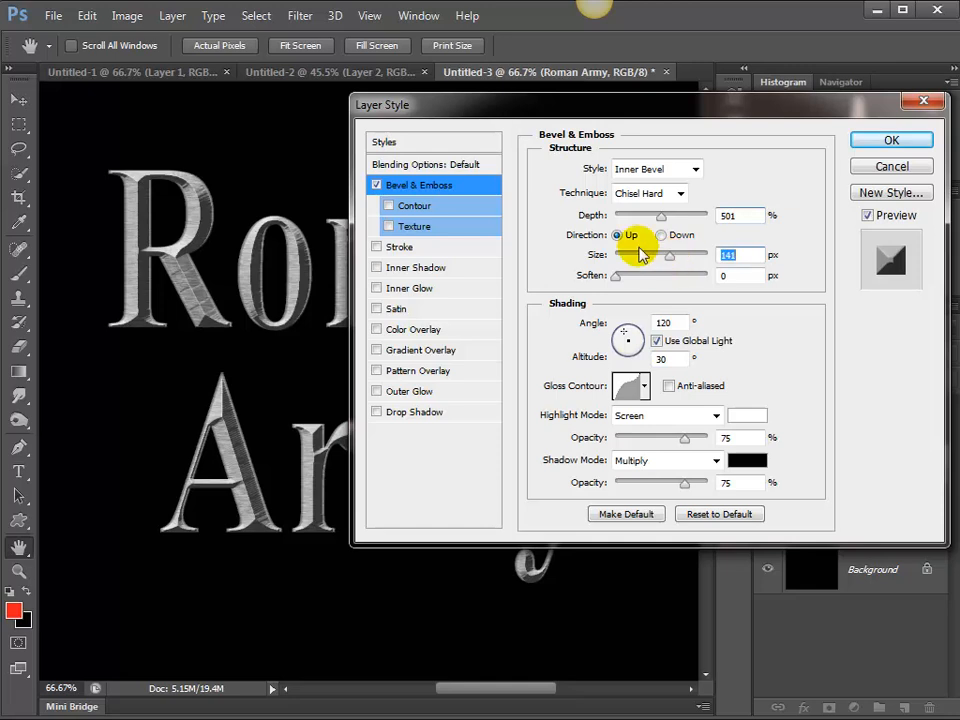
drag(616, 277, 595, 294)
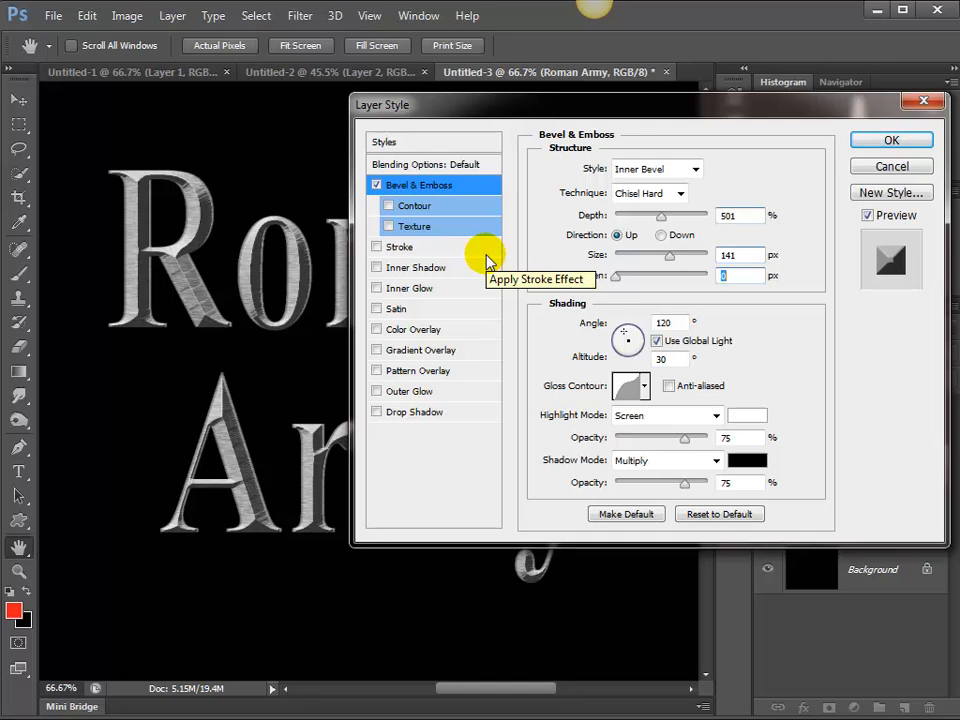
Enable the bevel's Contour, try various presets, and choose the peaked curve in the last row, seventh column.
drag(508, 107, 542, 127)
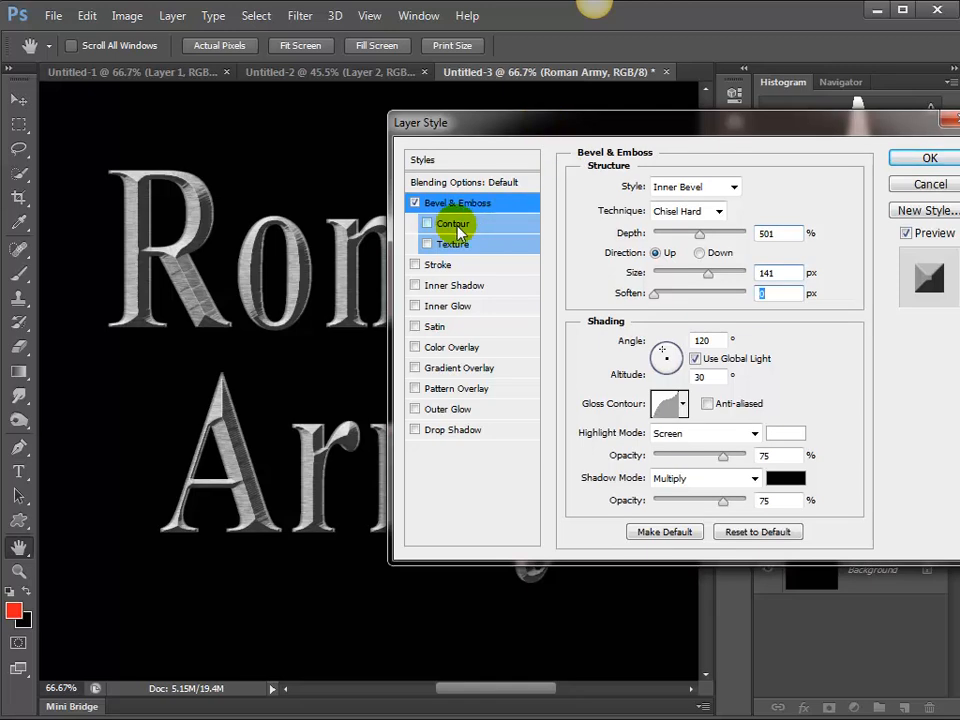
click(455, 225)
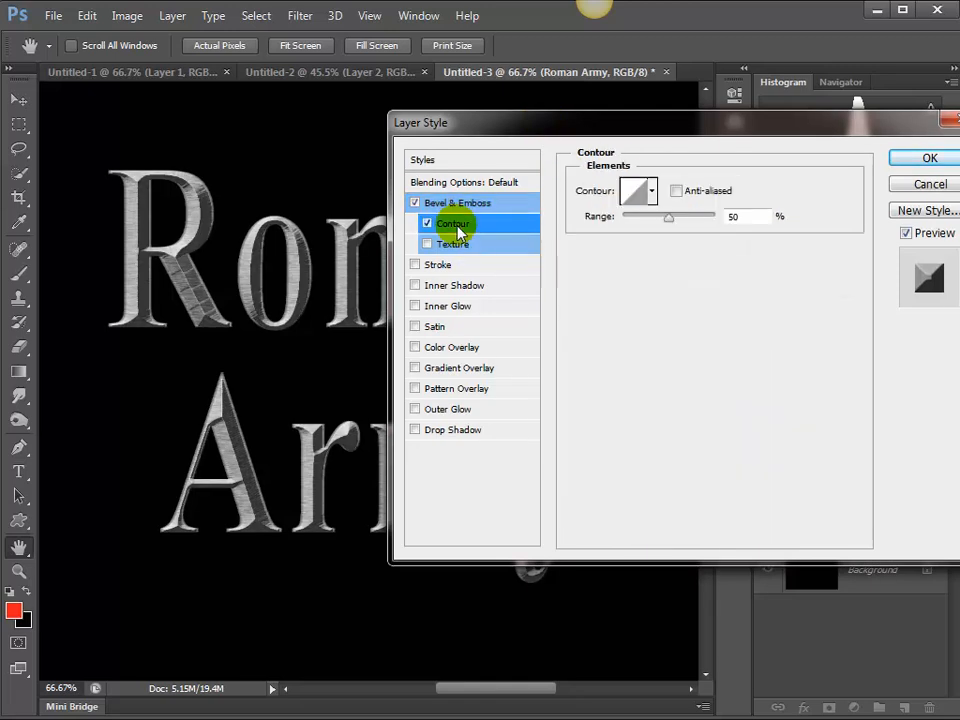
click(651, 191)
click(609, 392)
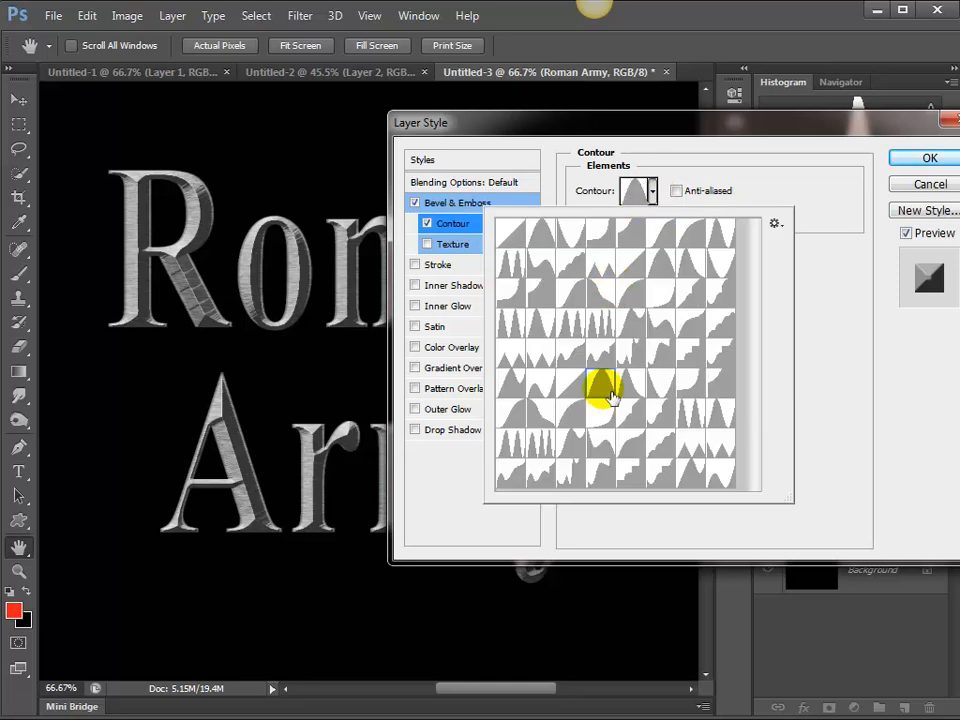
click(692, 420)
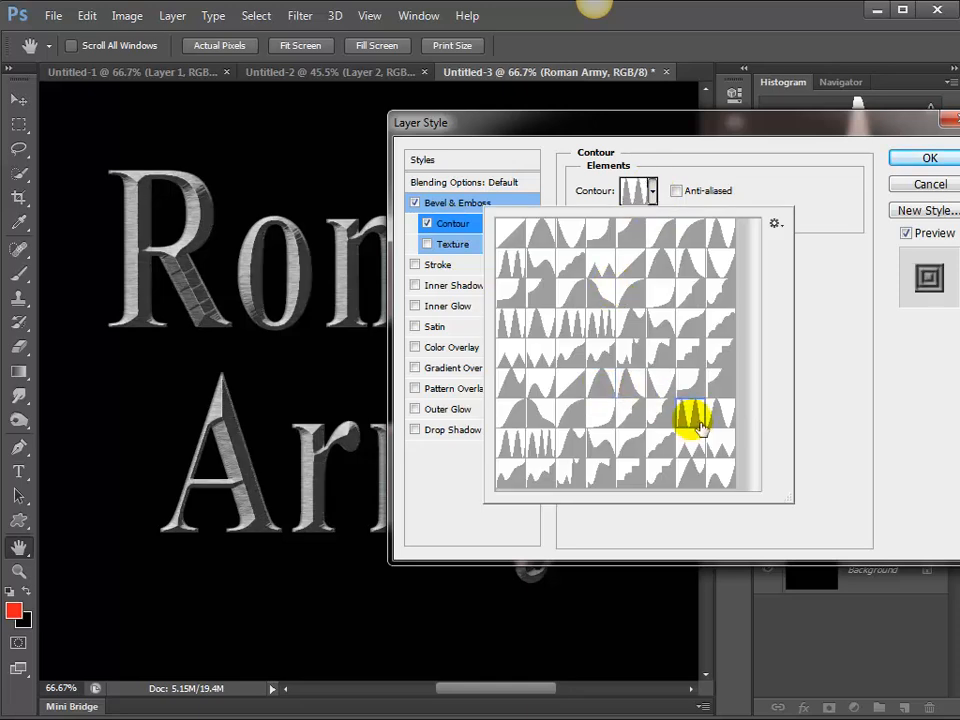
click(719, 422)
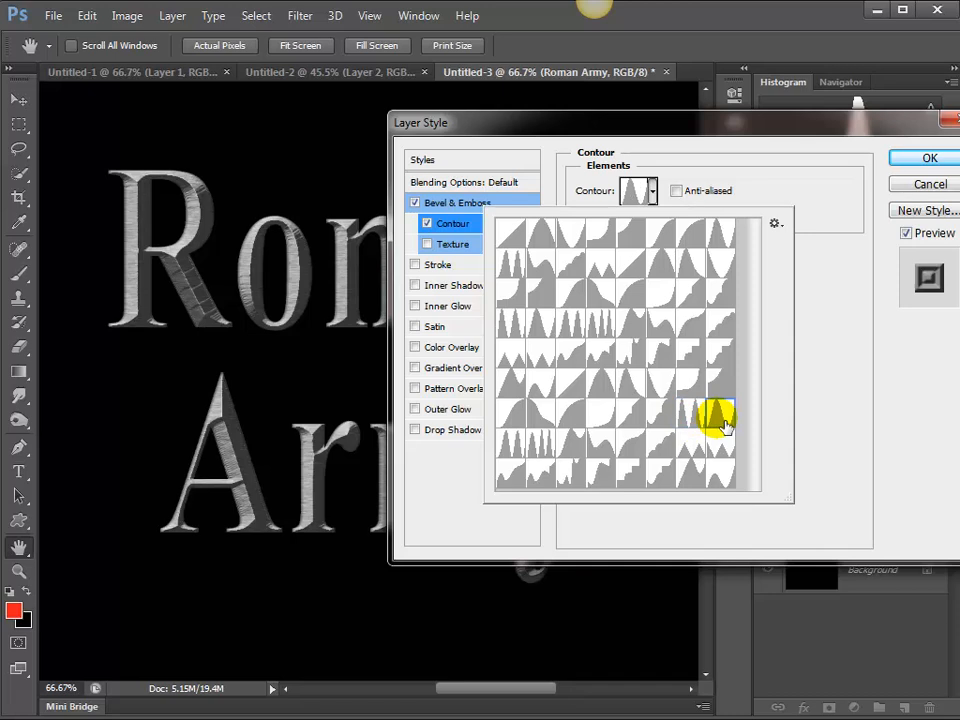
click(724, 478)
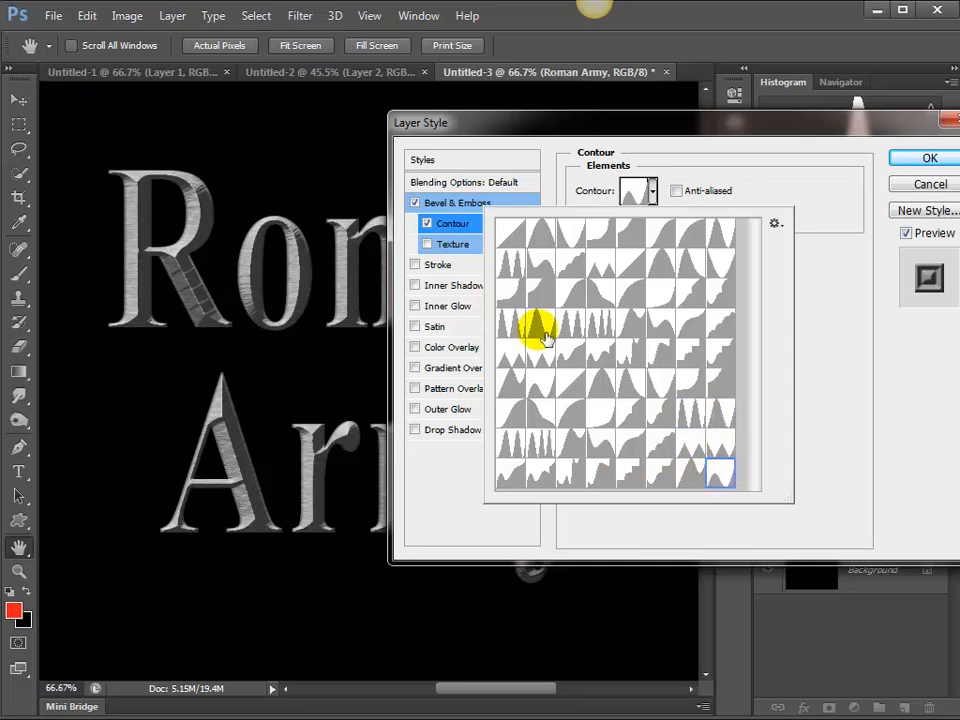
click(505, 330)
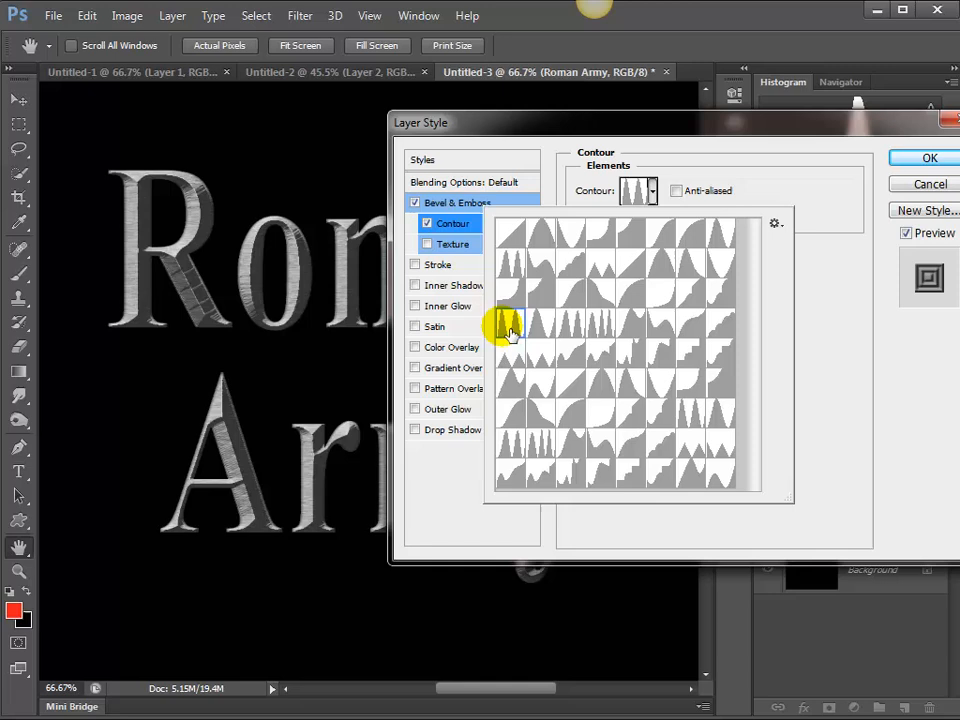
click(512, 266)
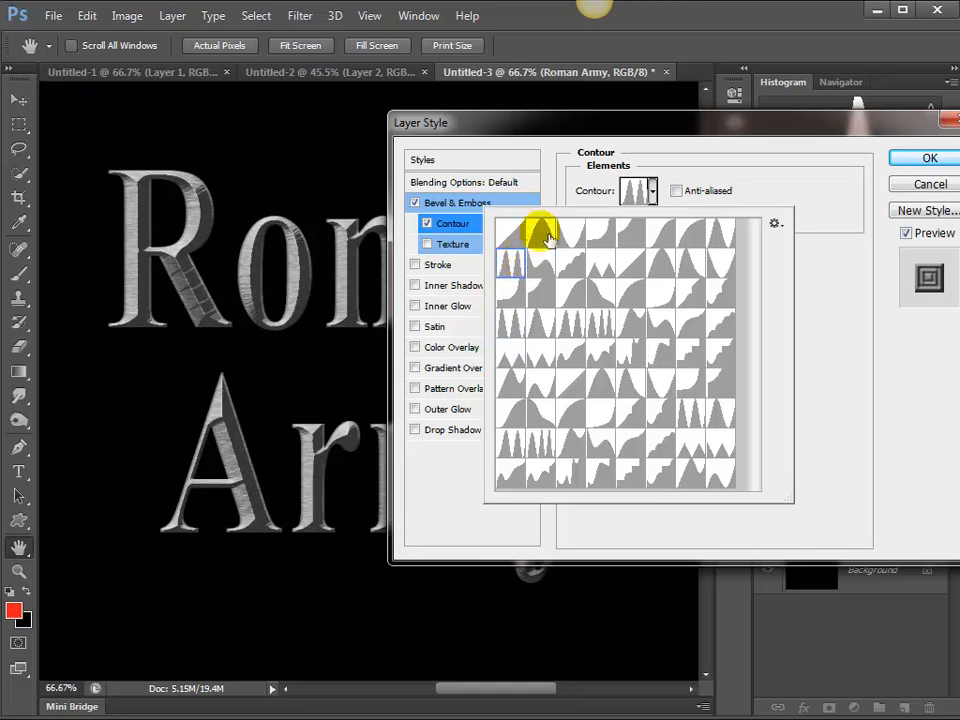
click(545, 236)
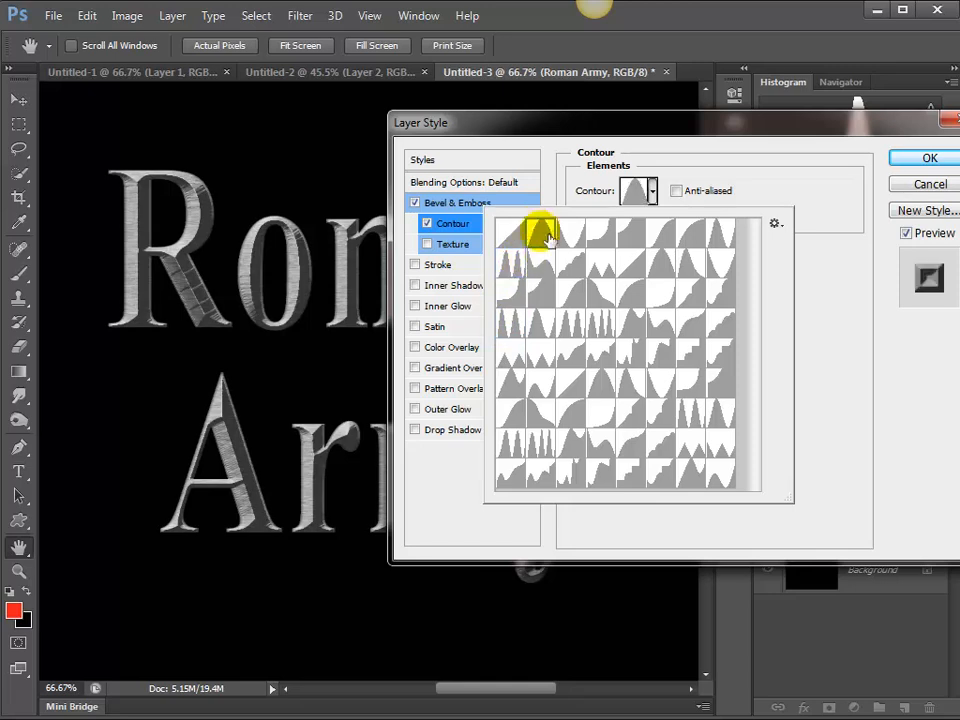
click(518, 476)
click(547, 485)
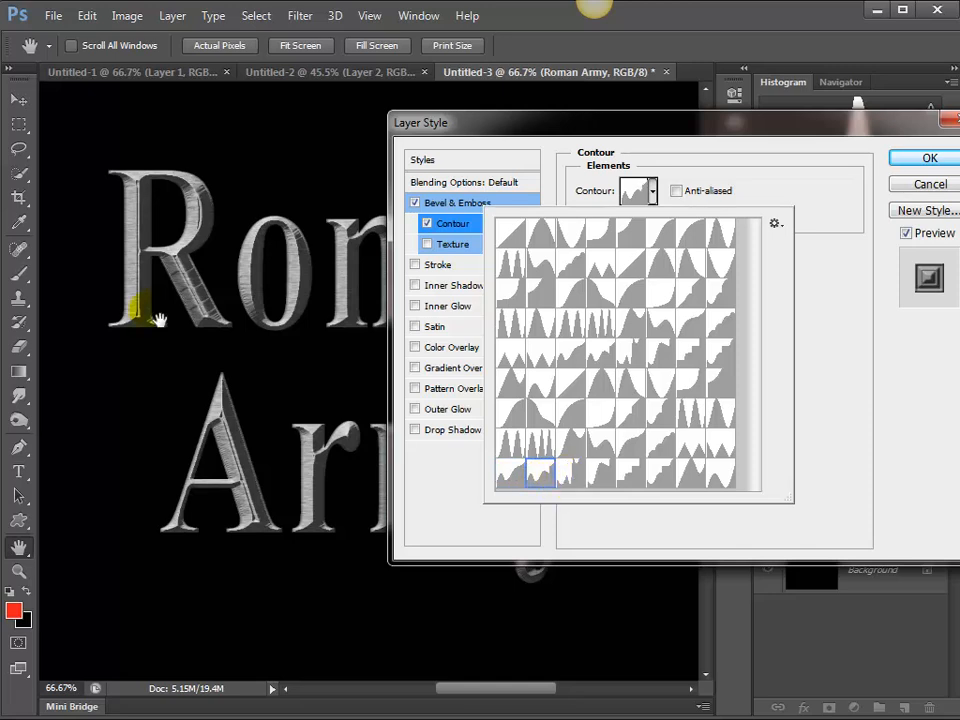
click(576, 479)
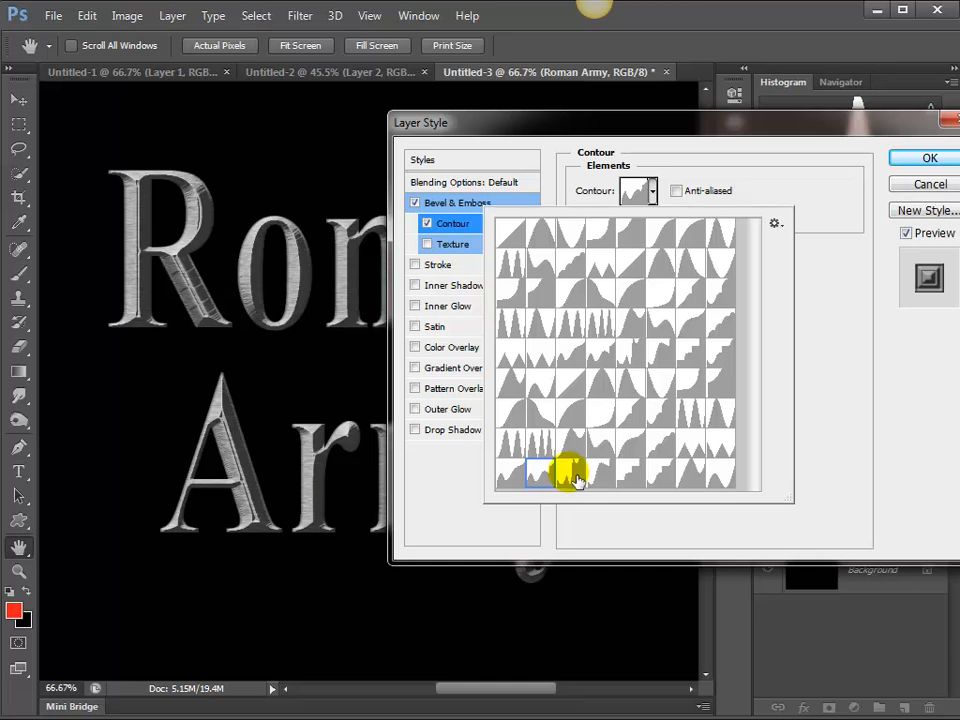
click(610, 481)
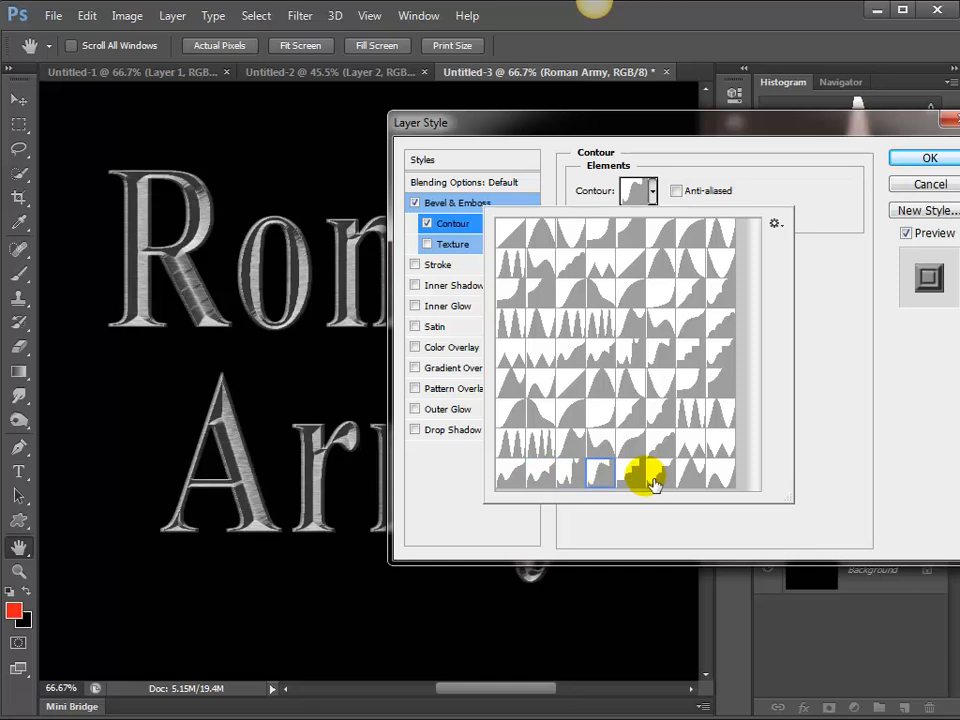
click(662, 481)
click(695, 478)
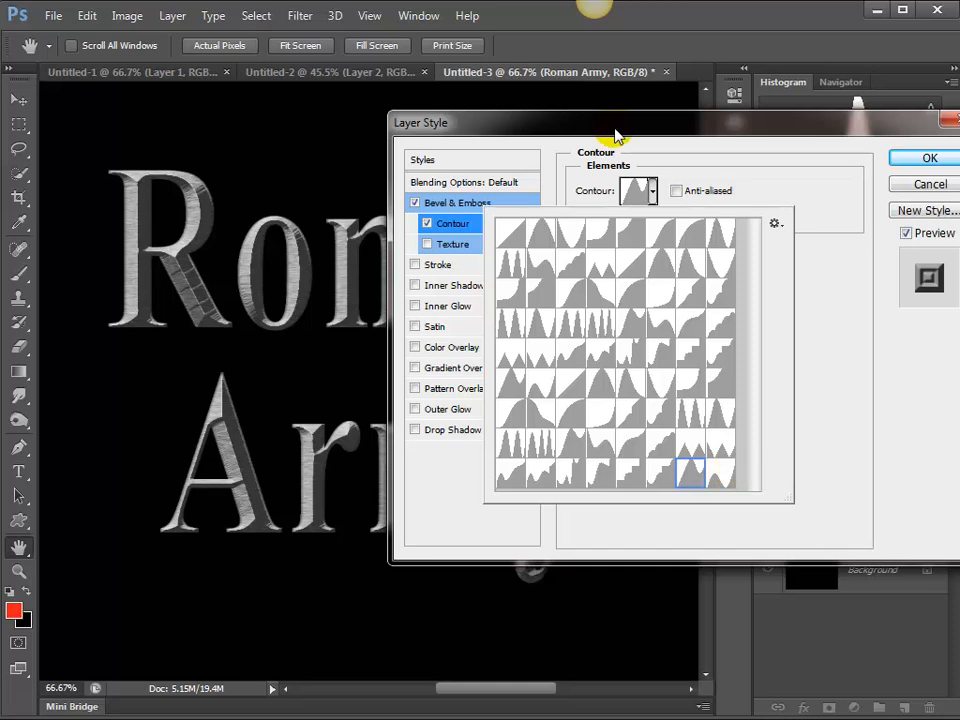
drag(617, 137, 585, 171)
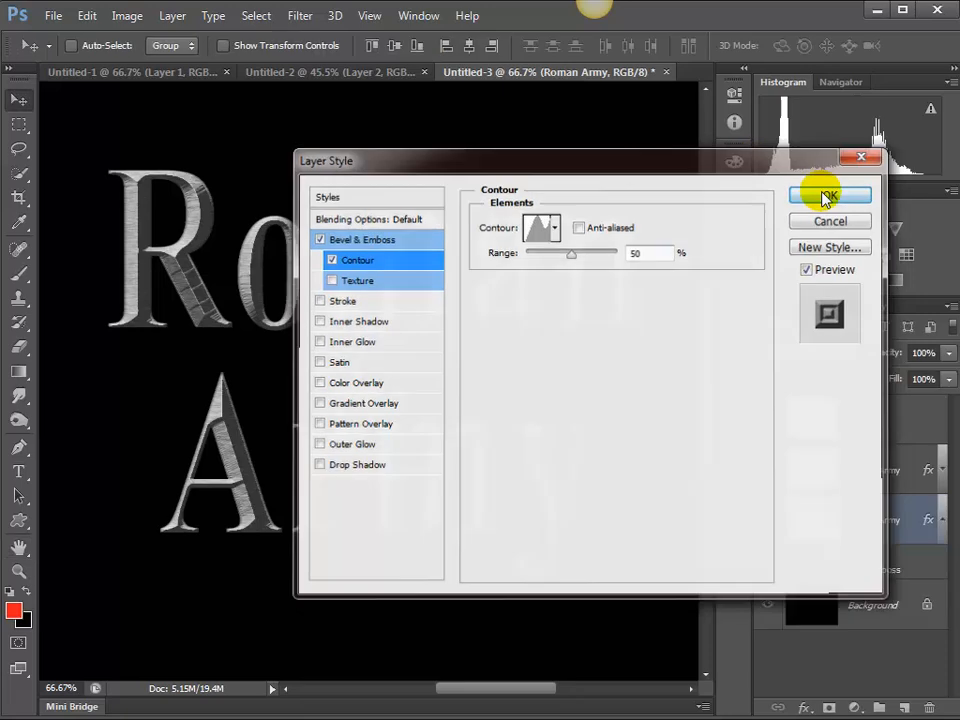
Apply the contoured bevel to the text layer and examine the chiselled texture of the letters up close.
click(828, 195)
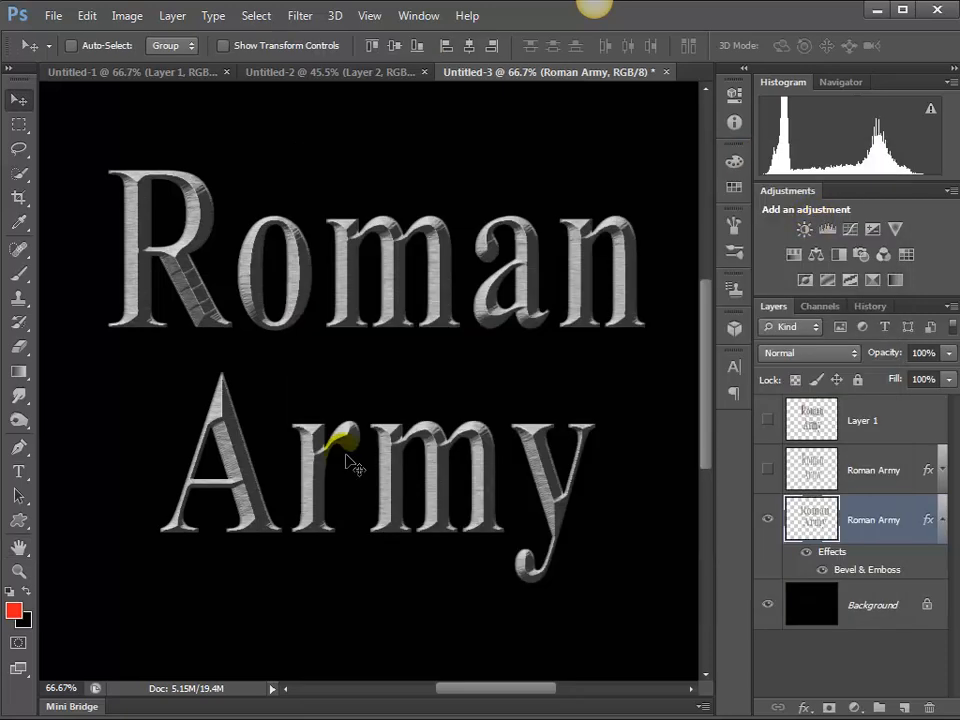
ctrl+click(235, 463)
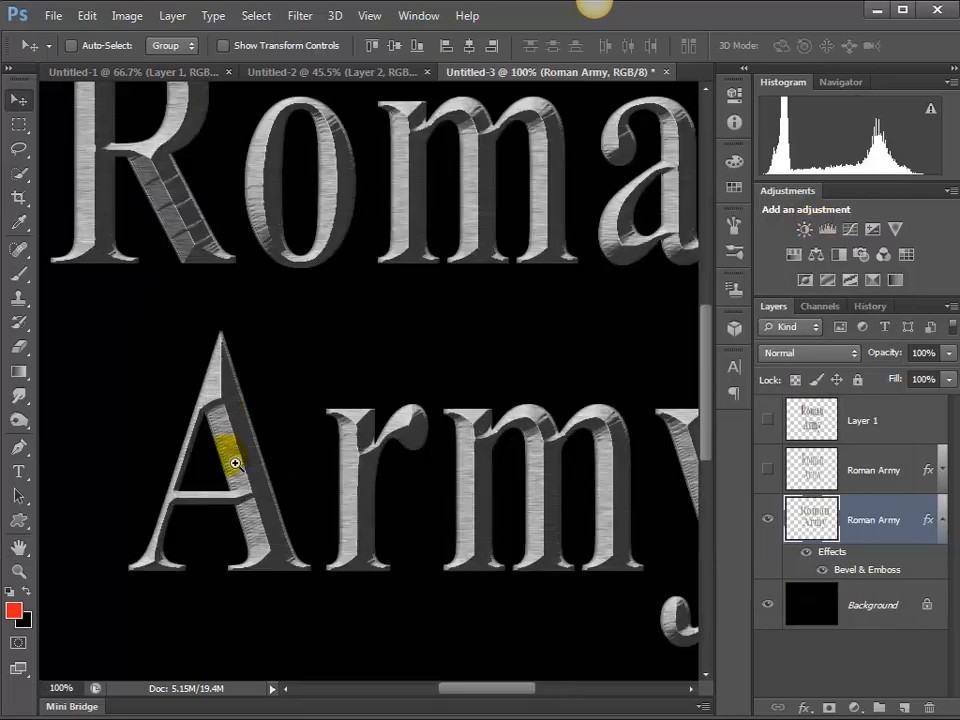
ctrl+click(235, 463)
drag(242, 392, 418, 514)
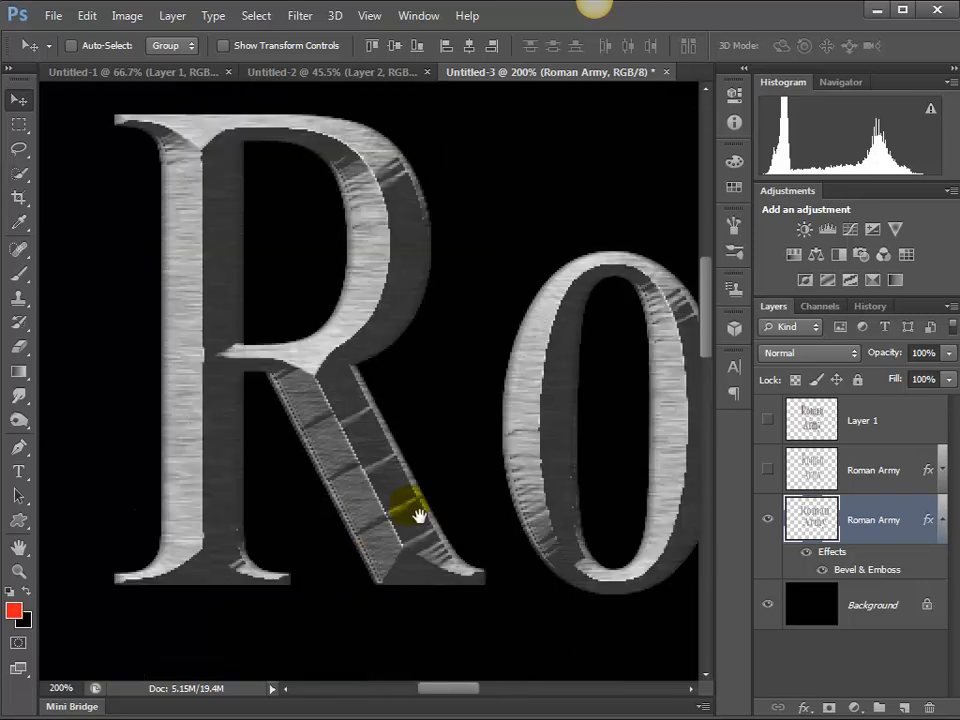
click(381, 482)
alt+click(380, 484)
alt+click(381, 484)
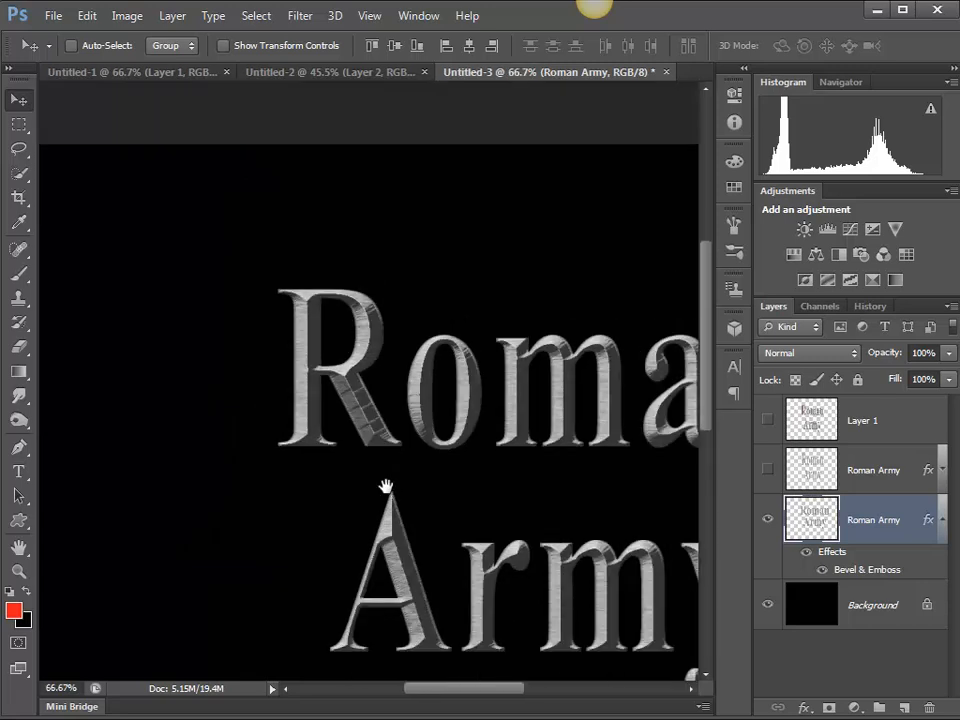
drag(386, 487, 210, 321)
click(514, 435)
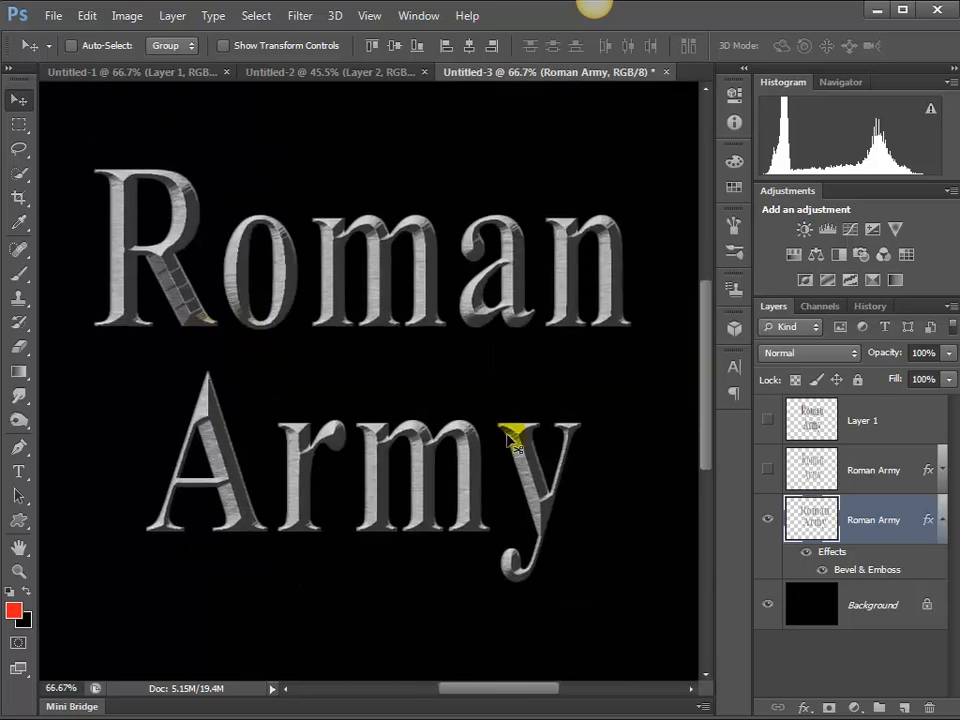
Hide the newly bevelled Roman Army layer and briefly show Layer 1 to view the earlier version of the title.
click(768, 470)
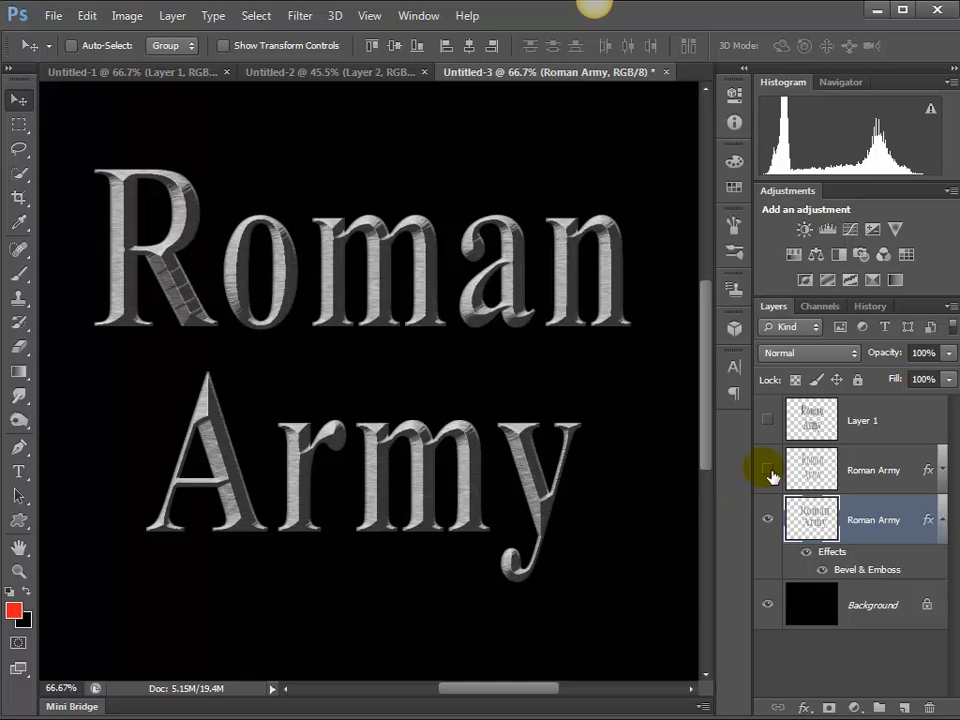
click(776, 424)
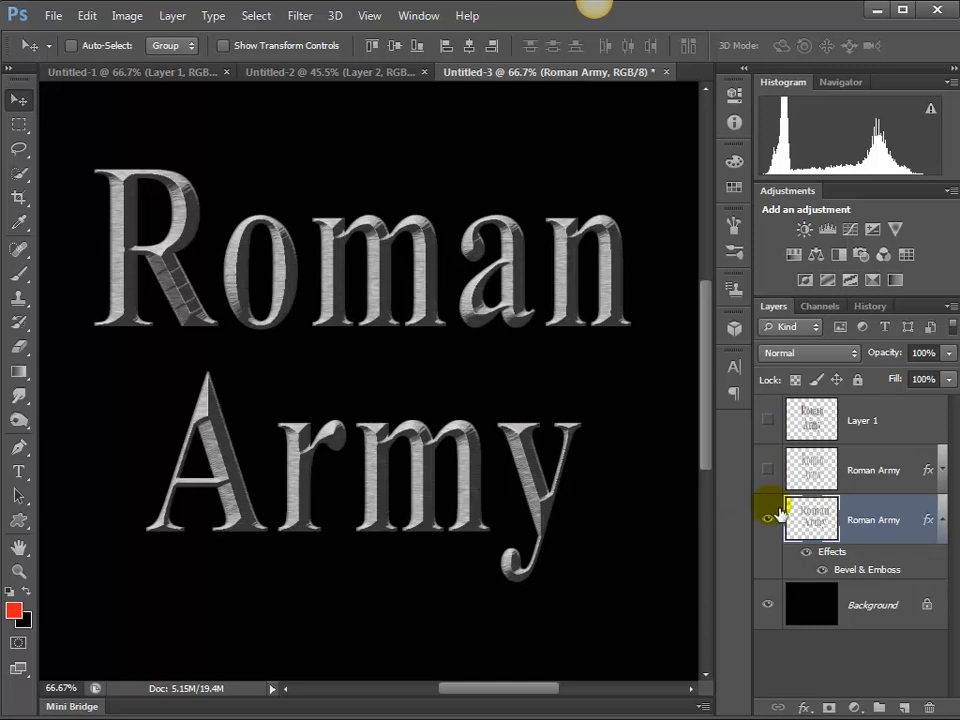
click(768, 520)
click(769, 421)
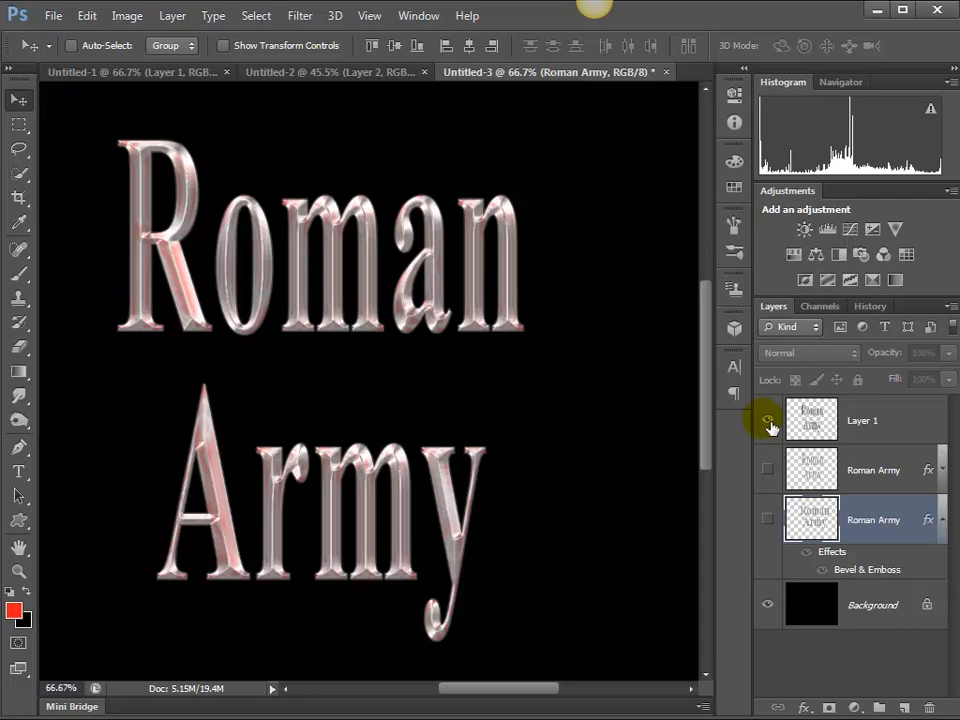
click(768, 421)
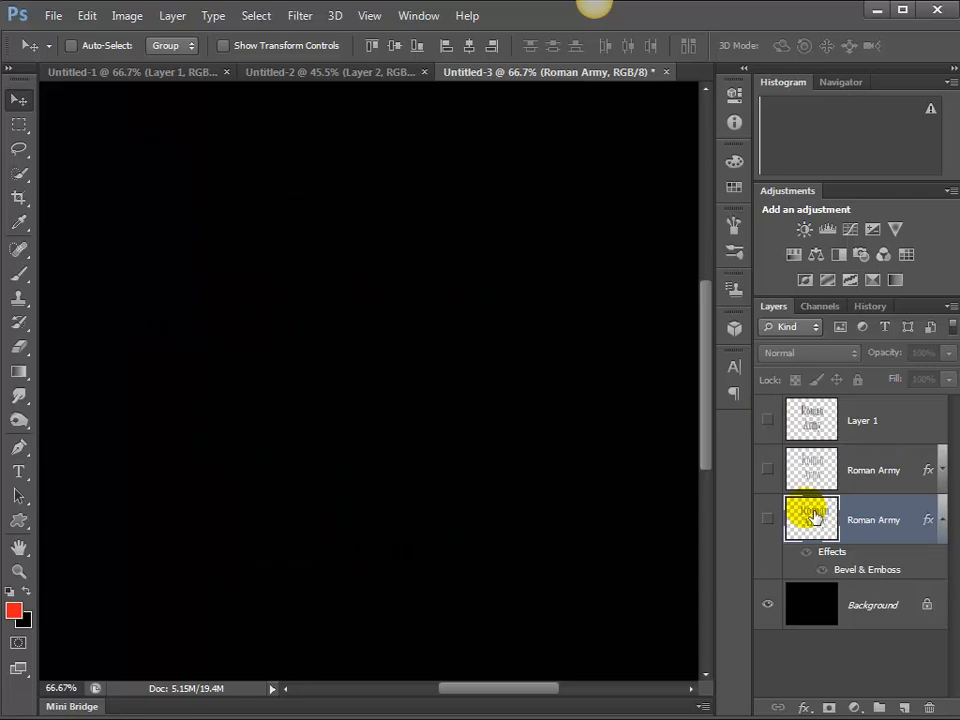
Delete Layer 1 and both Roman Army layers, keeping only the black background.
click(843, 432)
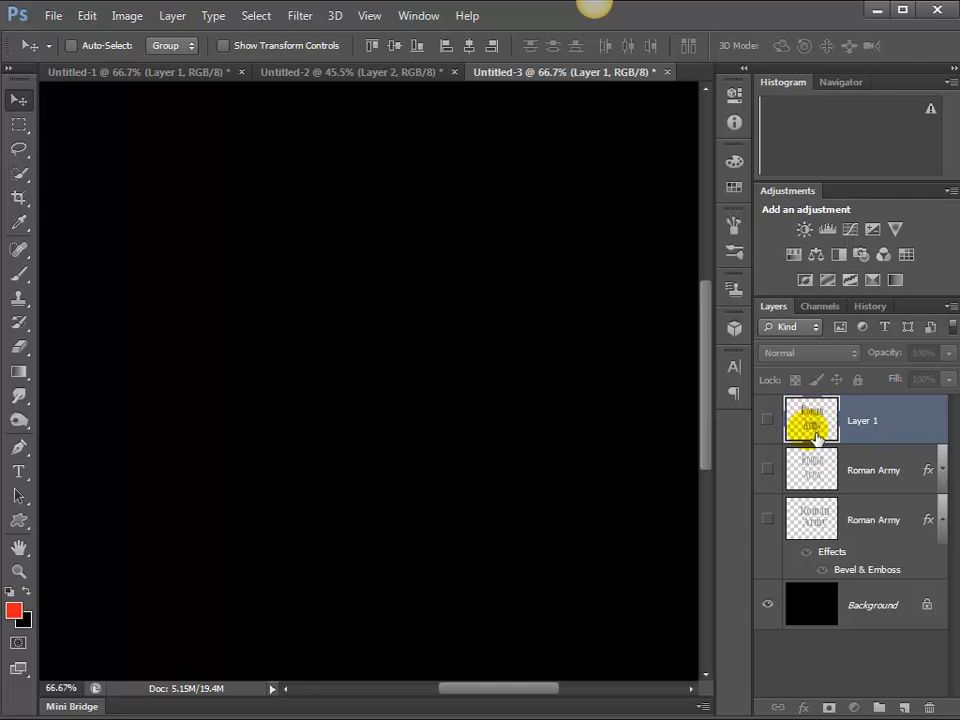
click(929, 708)
click(929, 708)
click(929, 708)
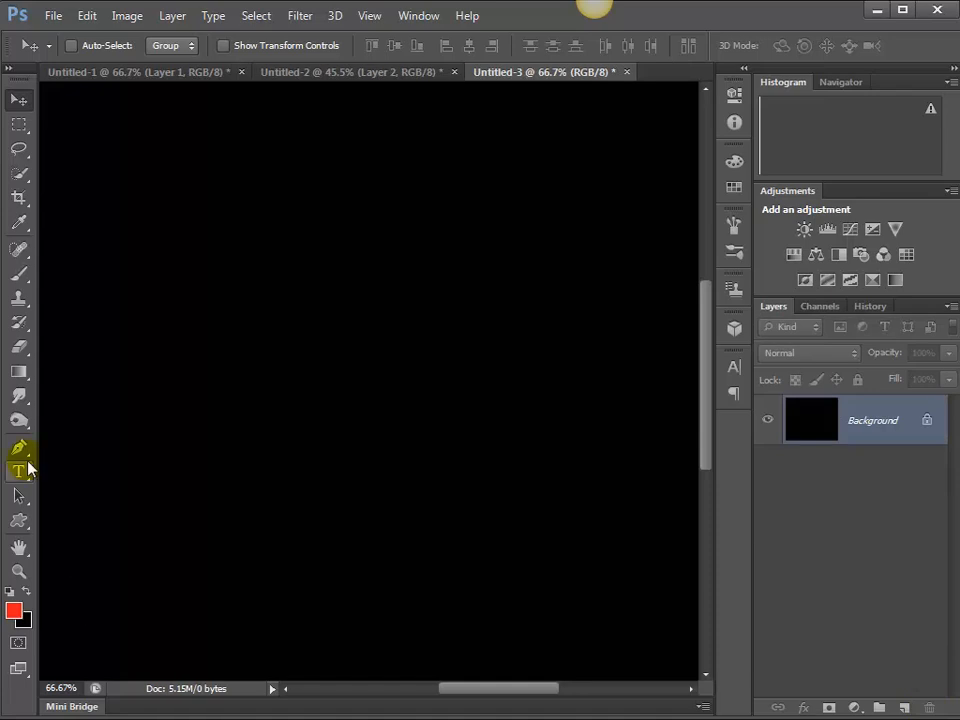
Add centred two-line text "Roman" / "Army" in 100 pt Times New Roman Bold and shorten its text box to fit.
click(22, 472)
drag(131, 152, 612, 610)
text(R)
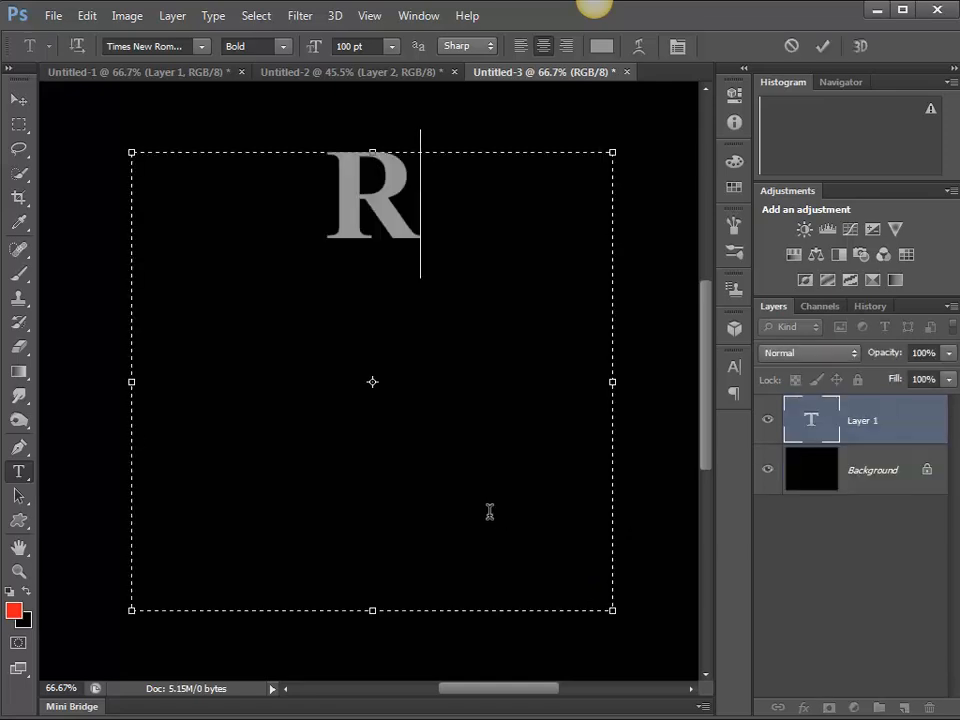
text(oman)
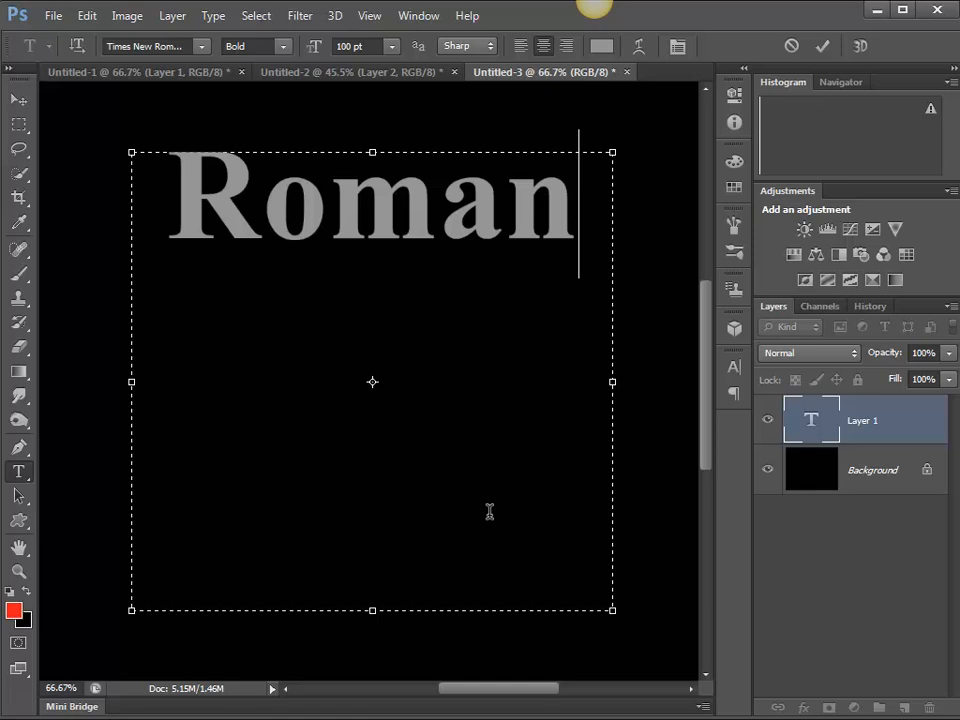
key(Return)
text(Ar)
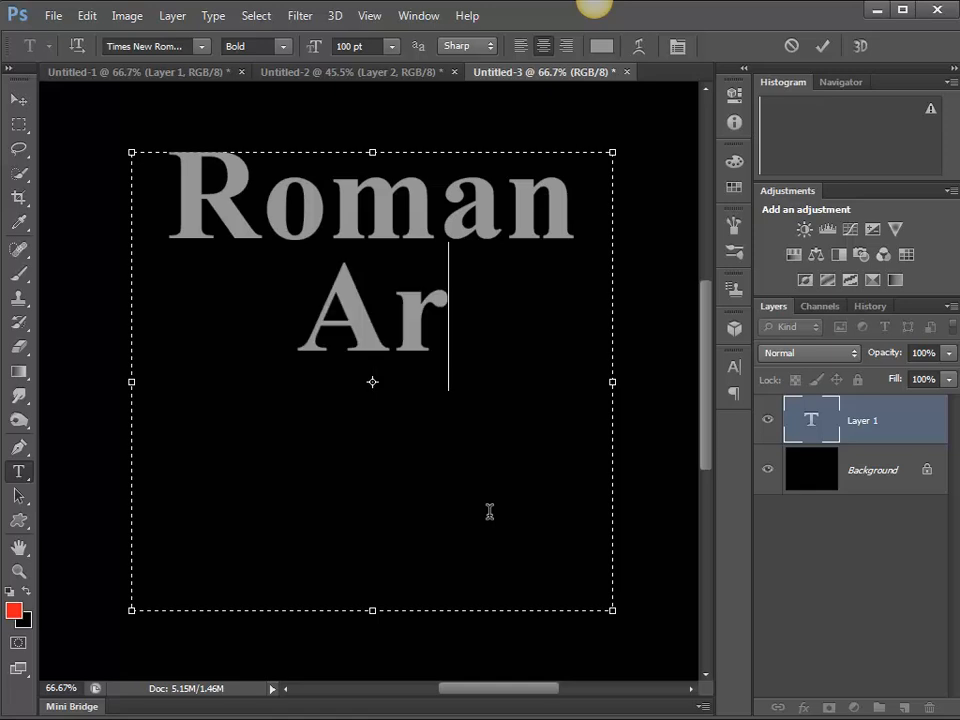
text(my)
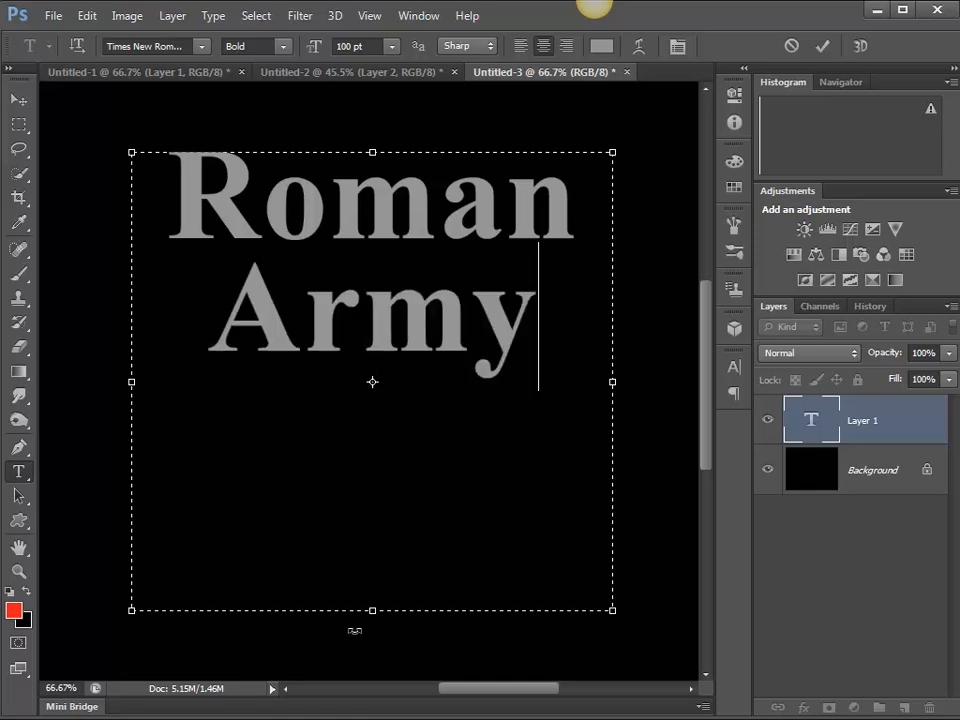
drag(373, 613, 390, 397)
click(18, 100)
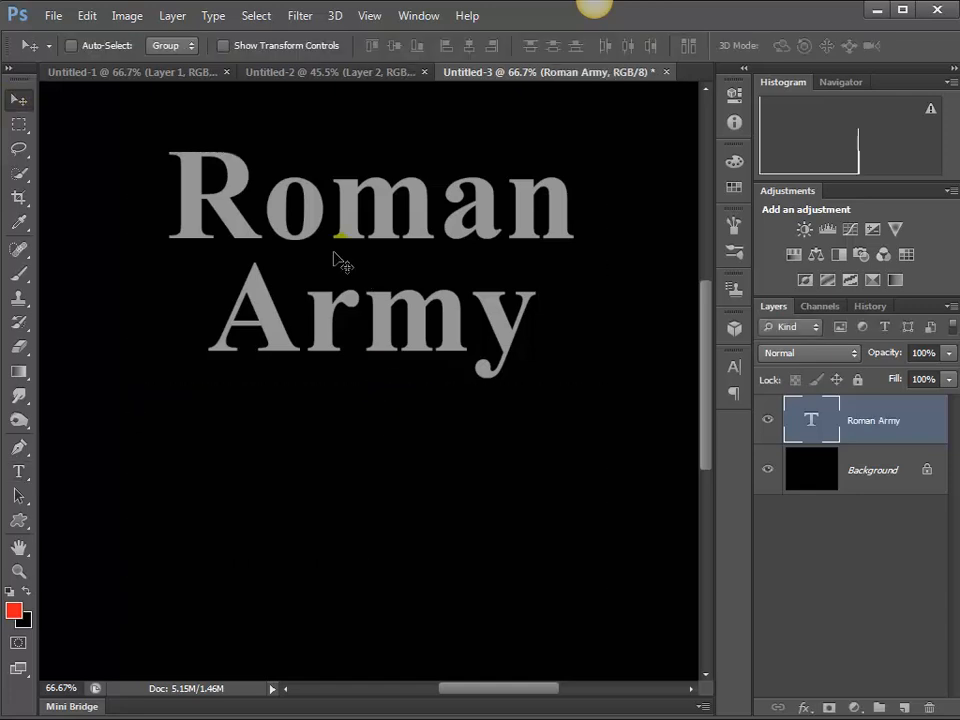
Stretch the text vertically to about 190.61% of its height, keeping its width at 100%.
key(ctrl+t)
drag(373, 392, 385, 645)
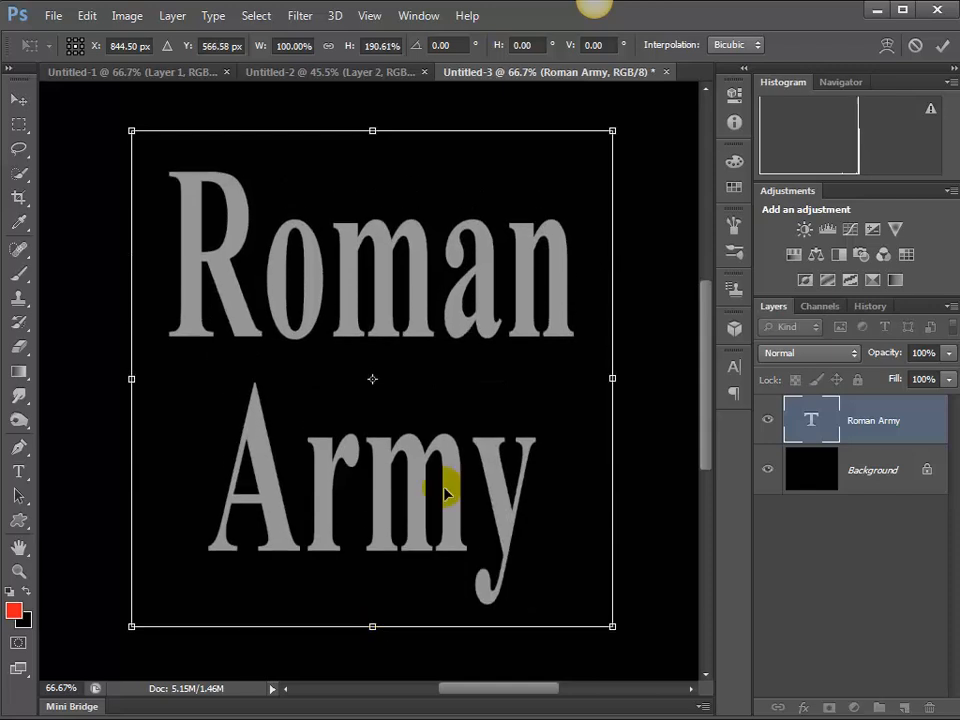
key(Return)
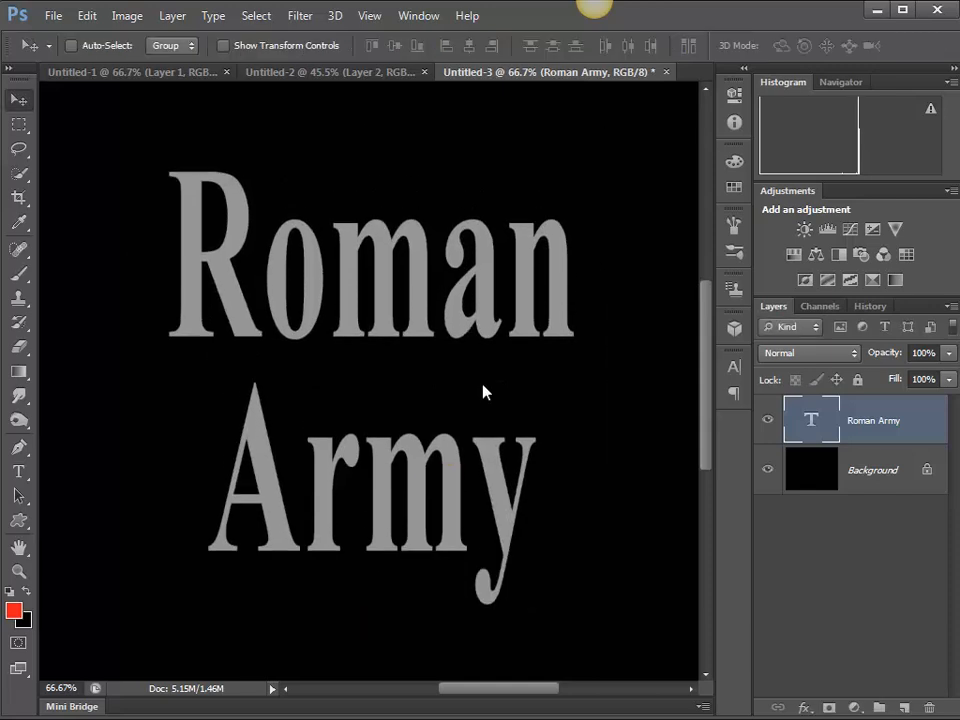
click(324, 318)
click(410, 465)
Apply the glossy grey metallic style preset in the third-last row, eighth column, to the text layer.
drag(765, 714, 789, 624)
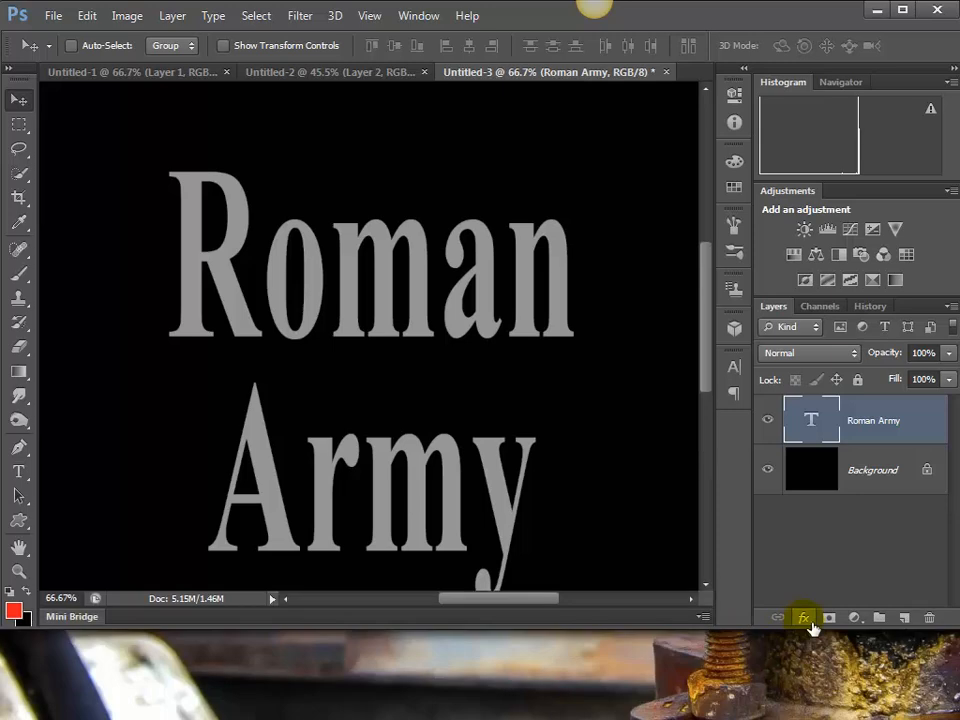
click(804, 618)
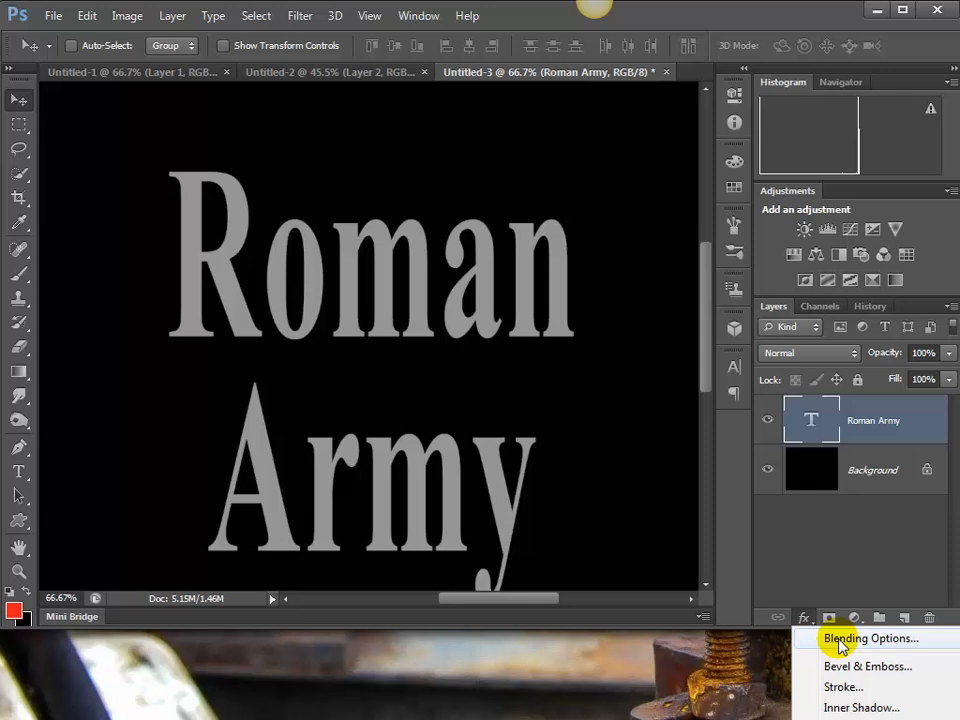
click(841, 646)
drag(488, 628, 483, 712)
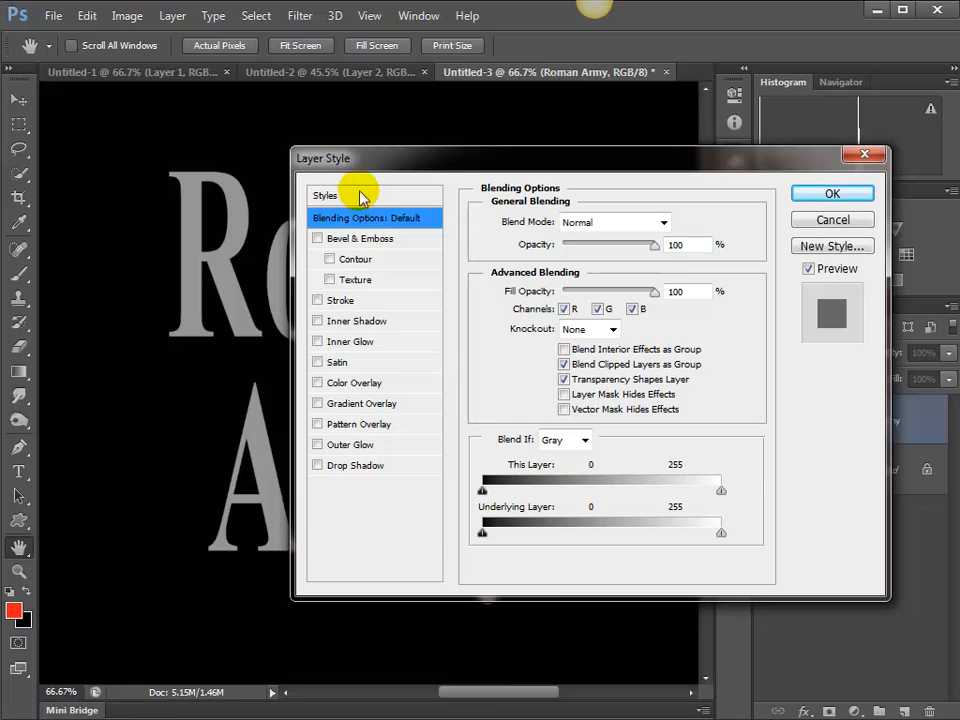
drag(377, 159, 437, 164)
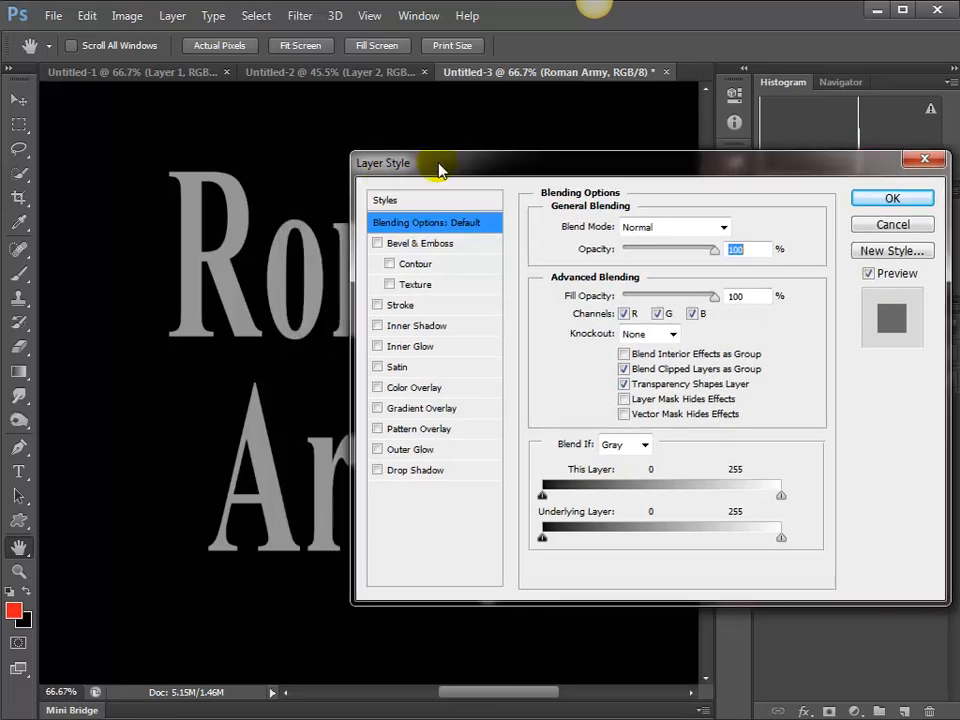
click(393, 204)
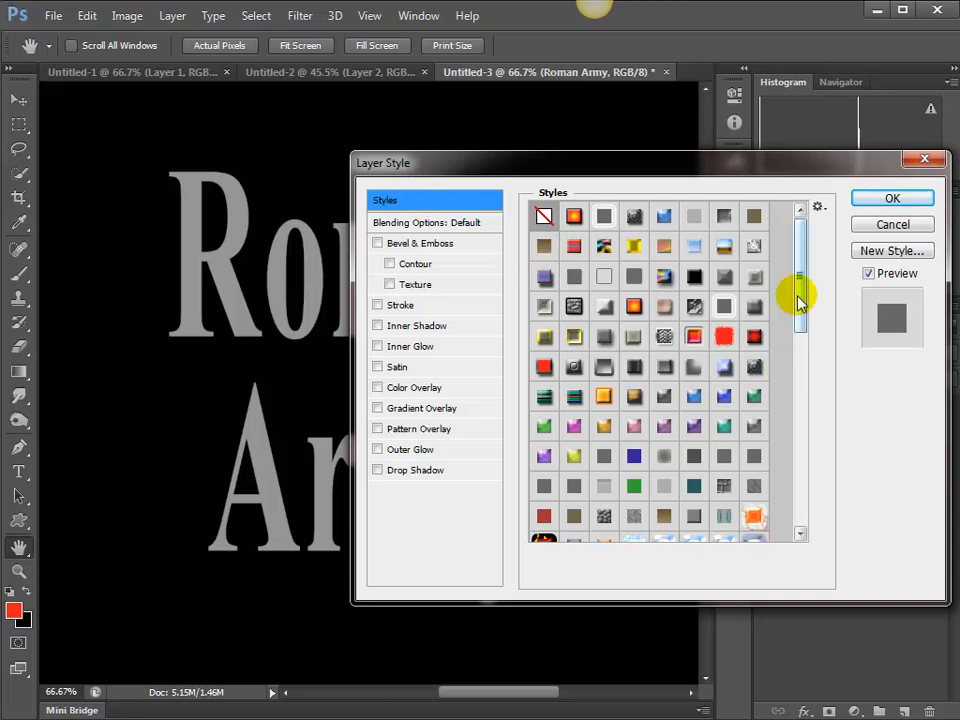
mouse_move(800, 300)
mouse_down()
mouse_move(814, 476)
mouse_move(806, 290)
mouse_up()
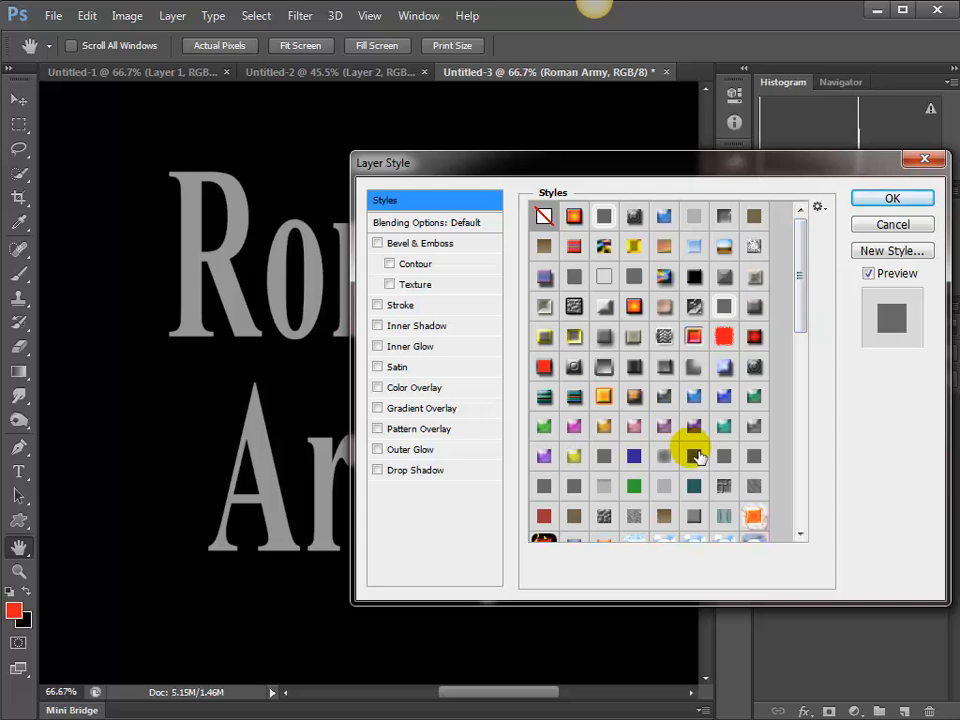
click(818, 208)
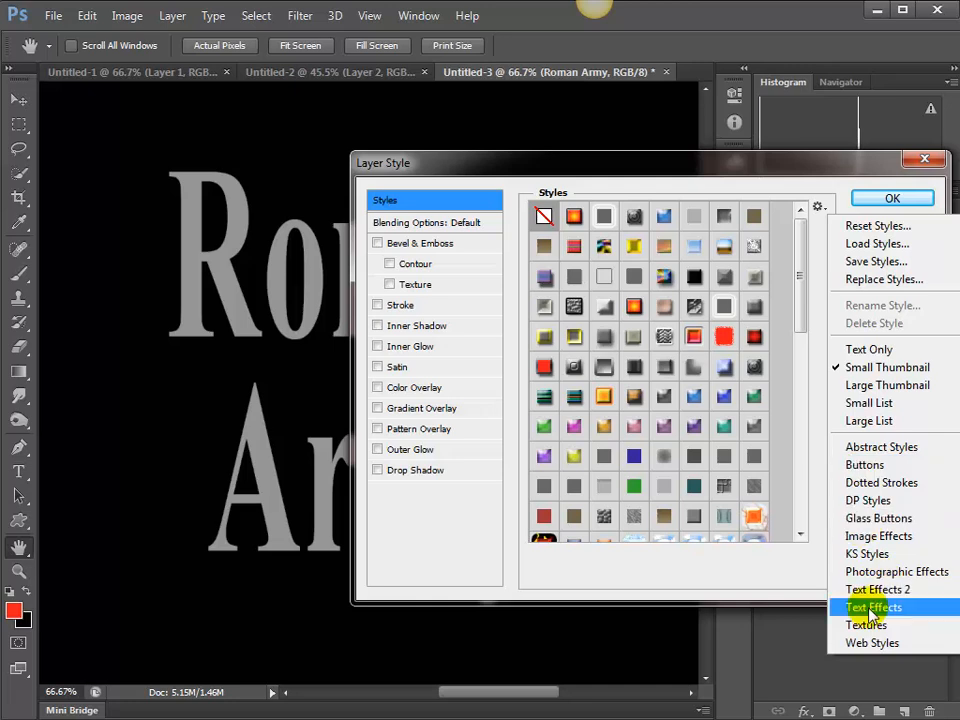
click(801, 274)
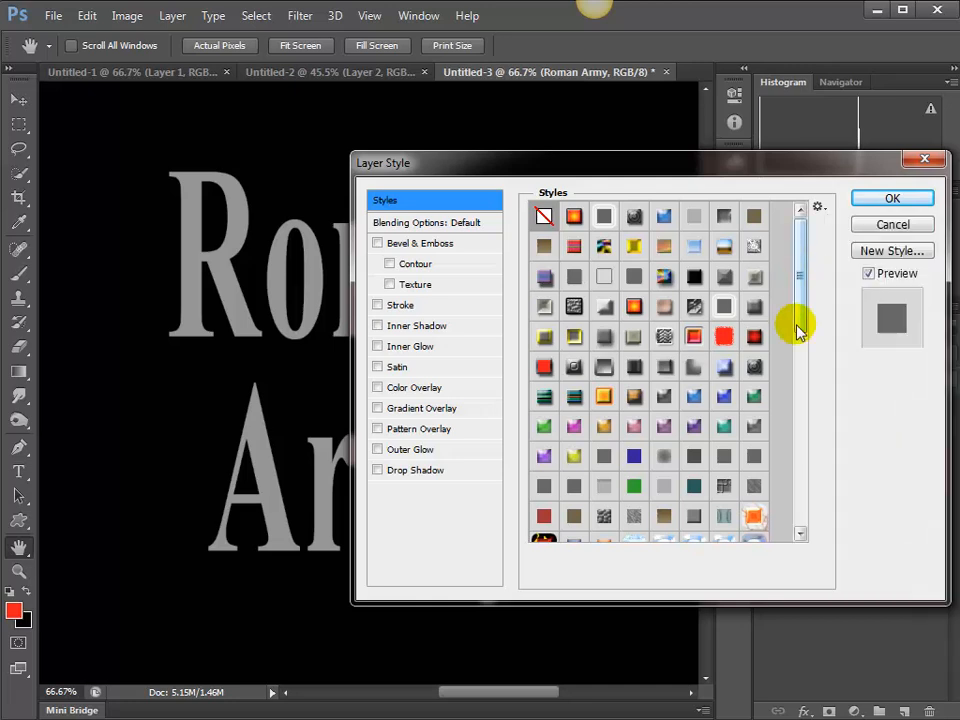
drag(800, 316, 797, 519)
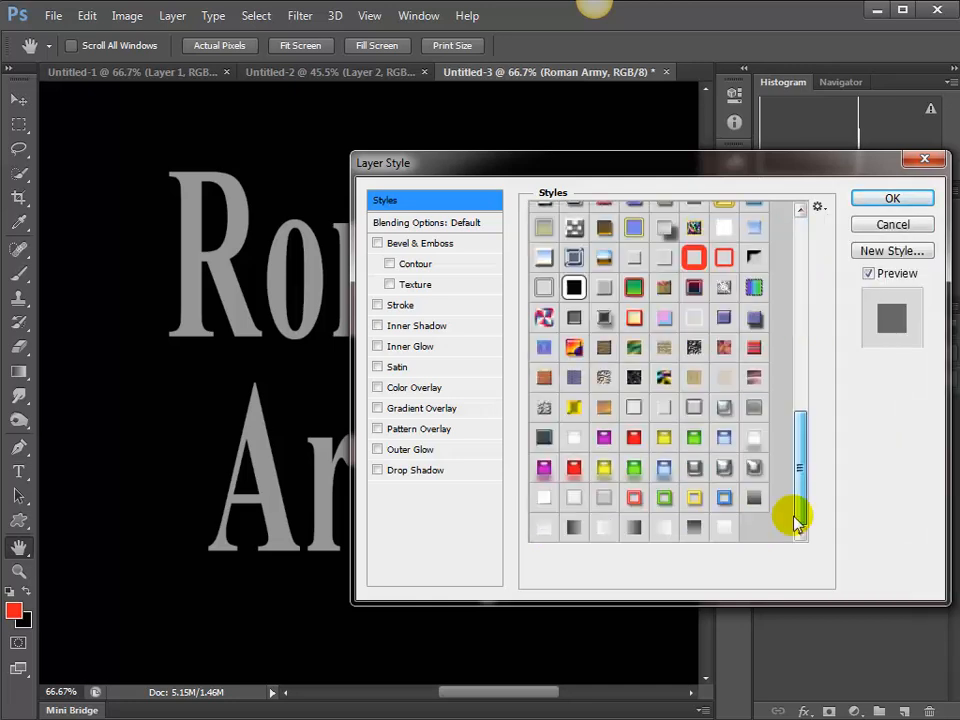
click(755, 470)
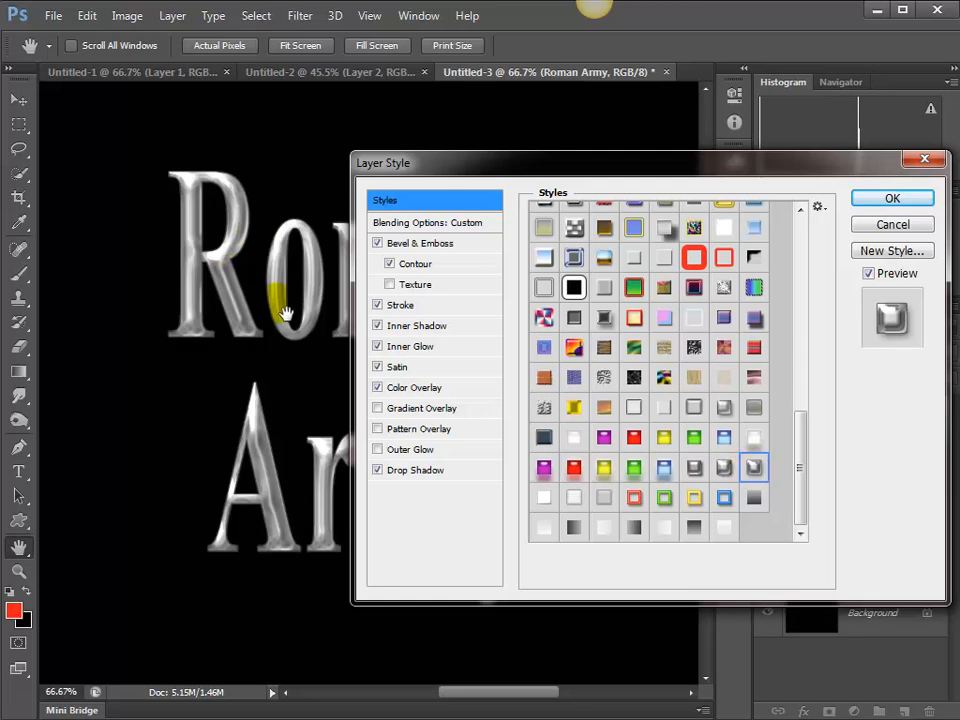
Set the preset's bevel to the Chisel Hard technique with 643% depth and 10 px size.
drag(530, 165, 612, 150)
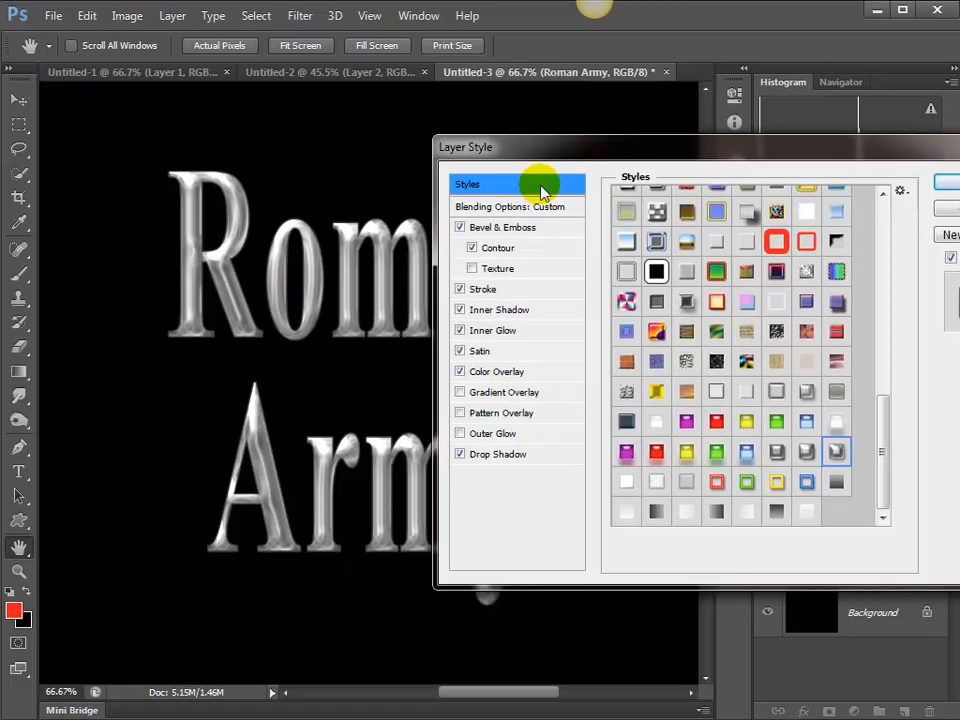
click(500, 229)
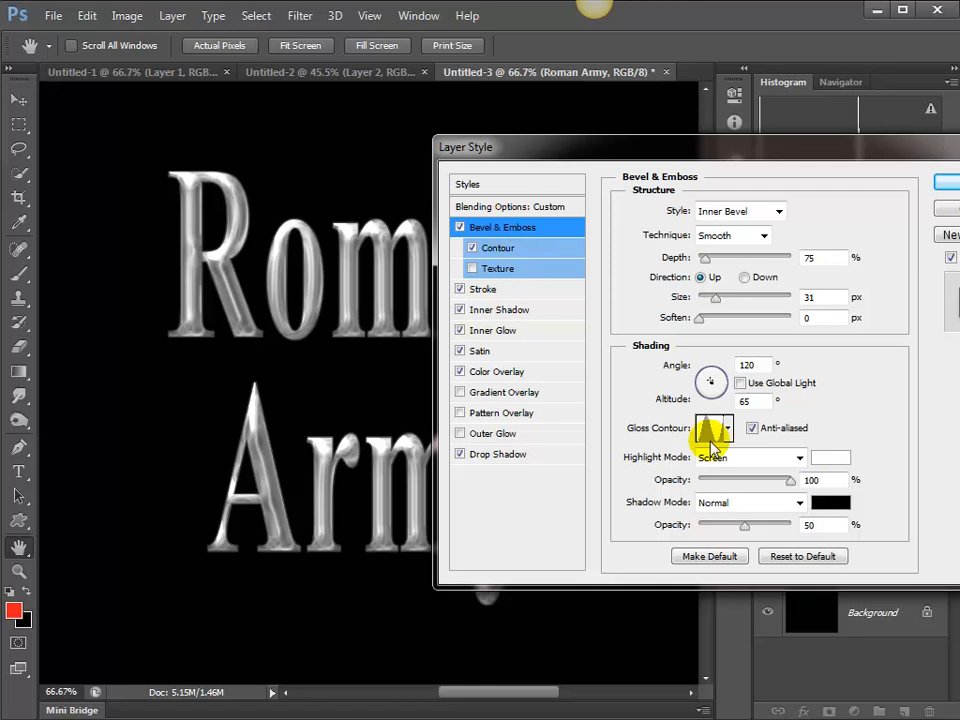
click(728, 237)
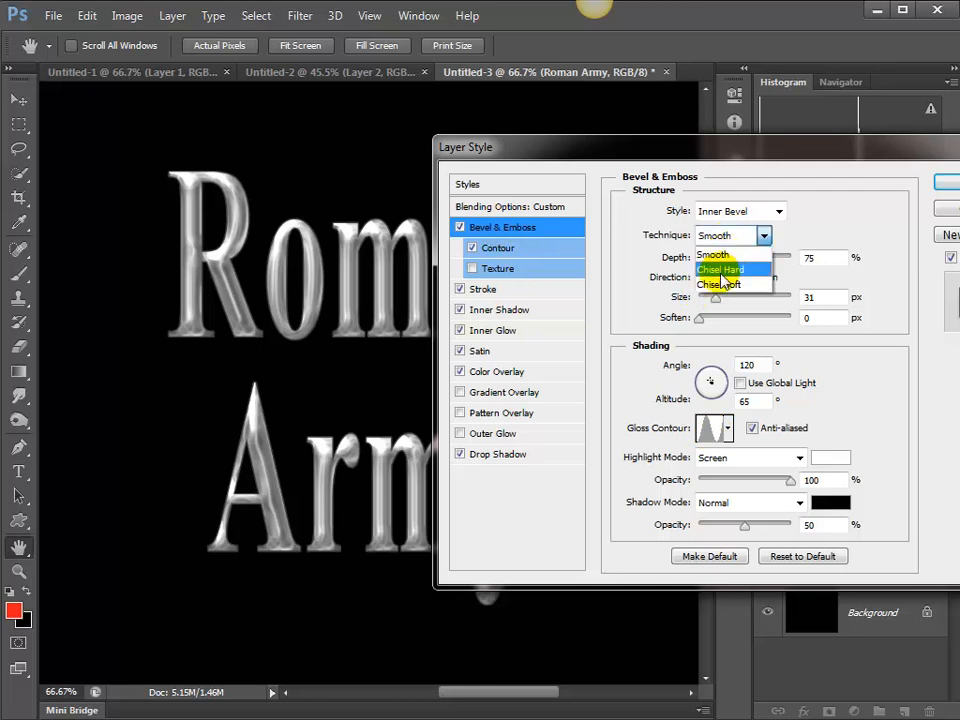
click(721, 270)
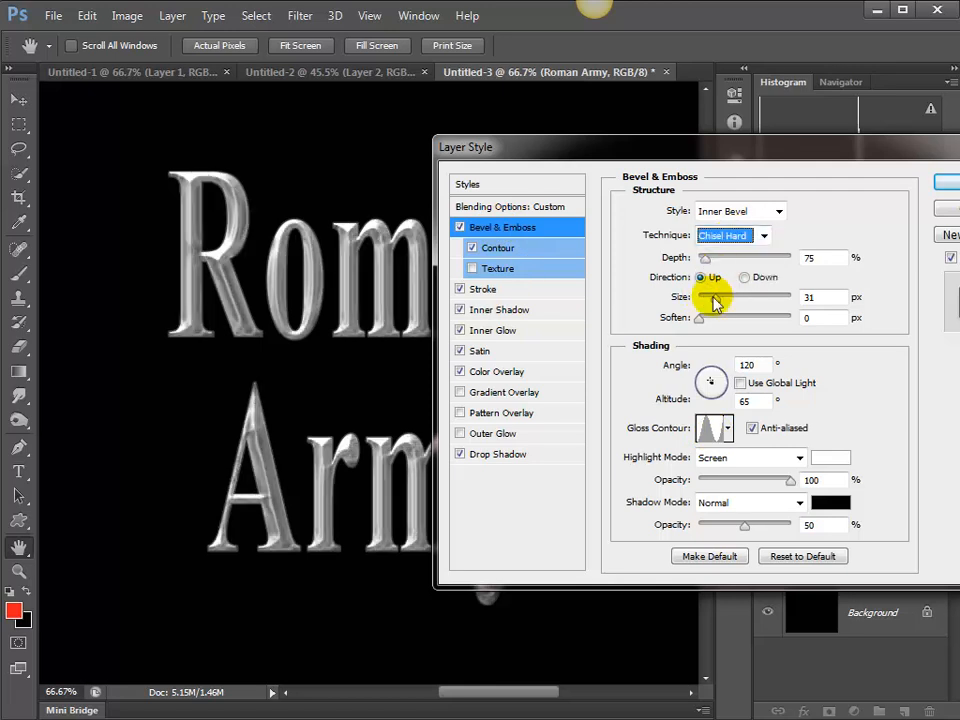
click(715, 303)
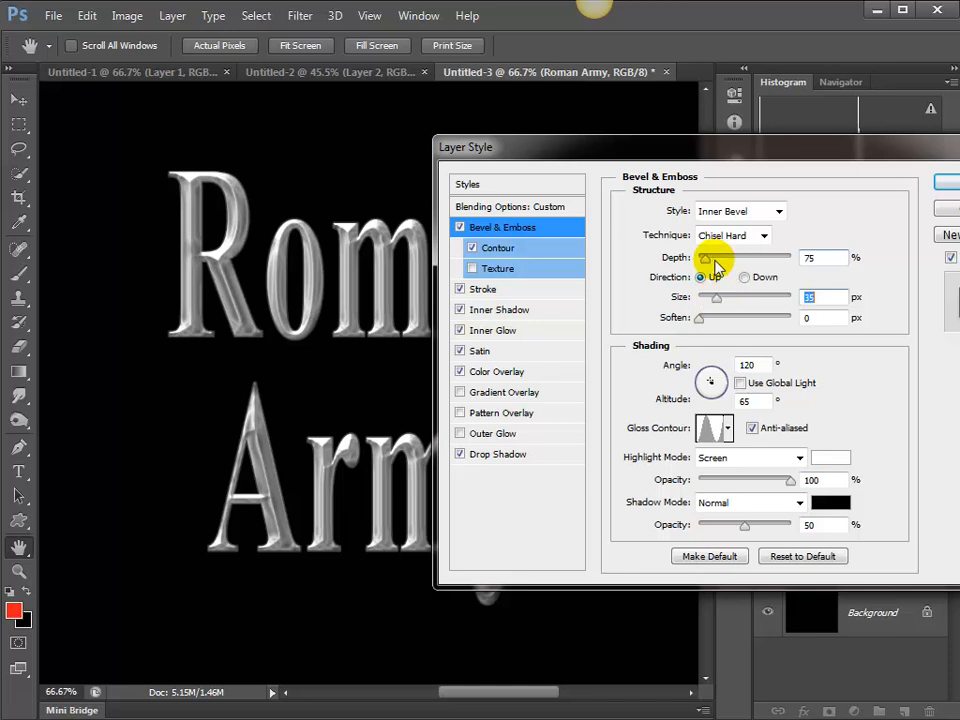
mouse_move(707, 260)
mouse_down()
mouse_move(752, 262)
mouse_move(713, 268)
mouse_up()
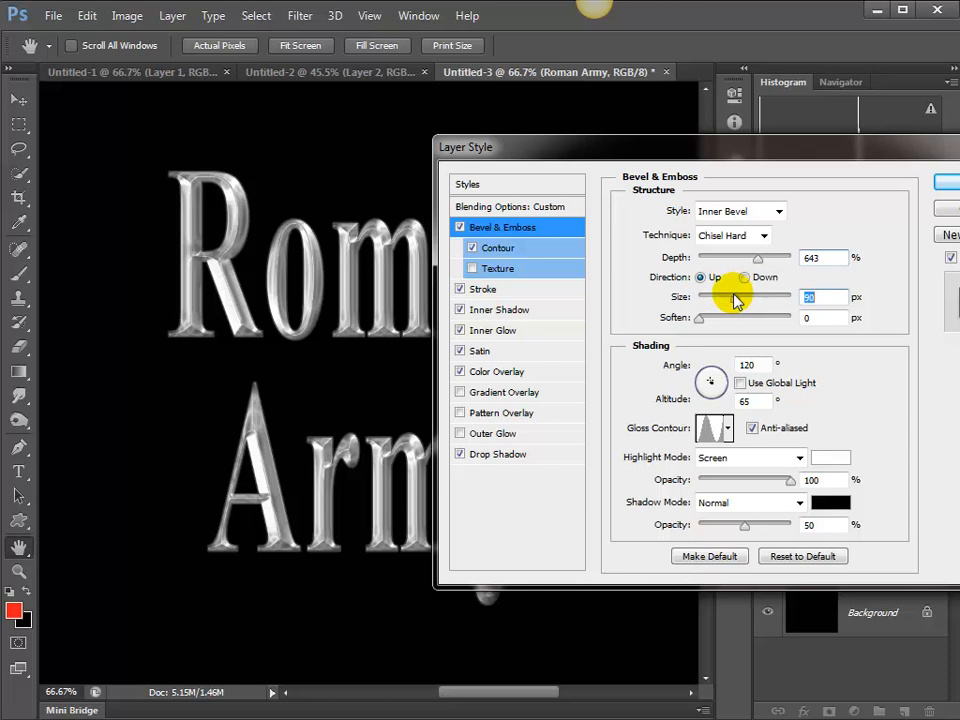
drag(735, 300, 710, 303)
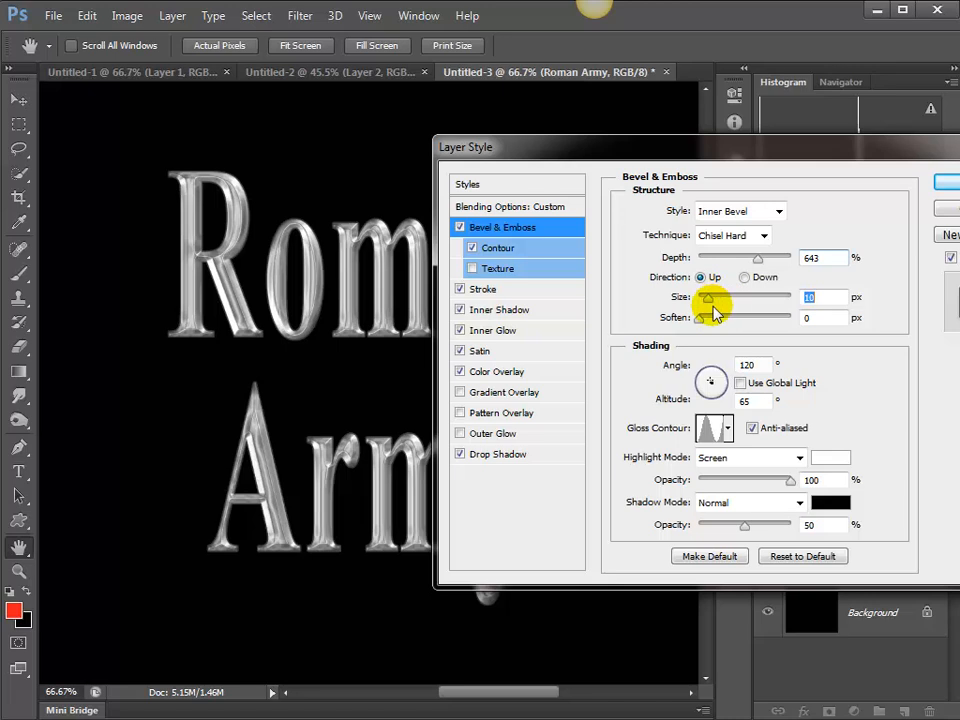
Try several gloss contours for the bevel, ending on the multi-peak curve in the eighth row, second column.
click(729, 428)
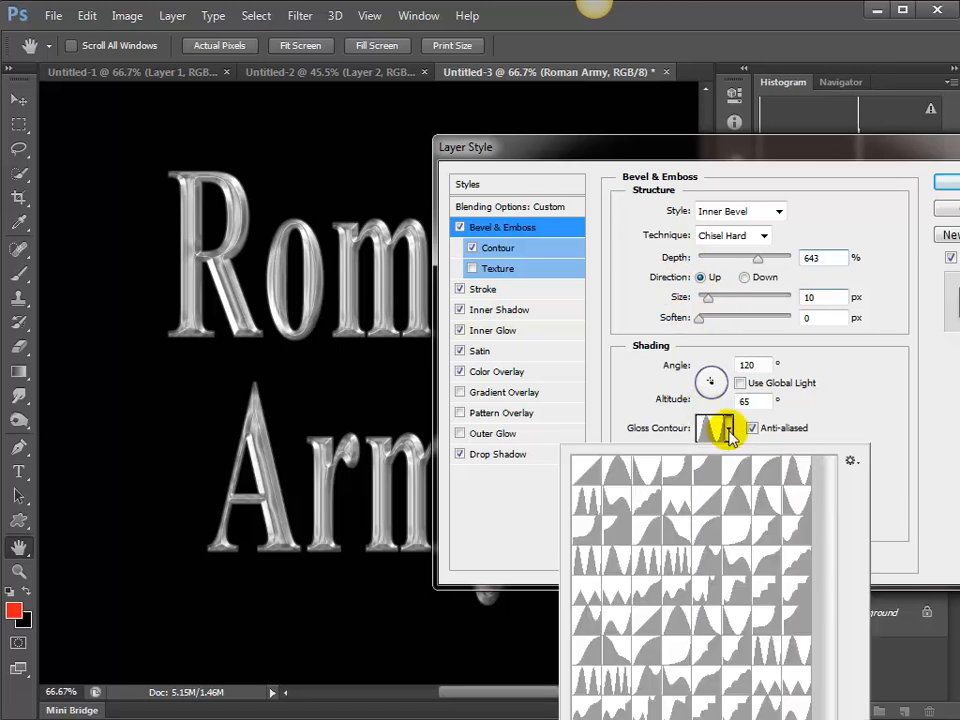
click(620, 478)
click(611, 560)
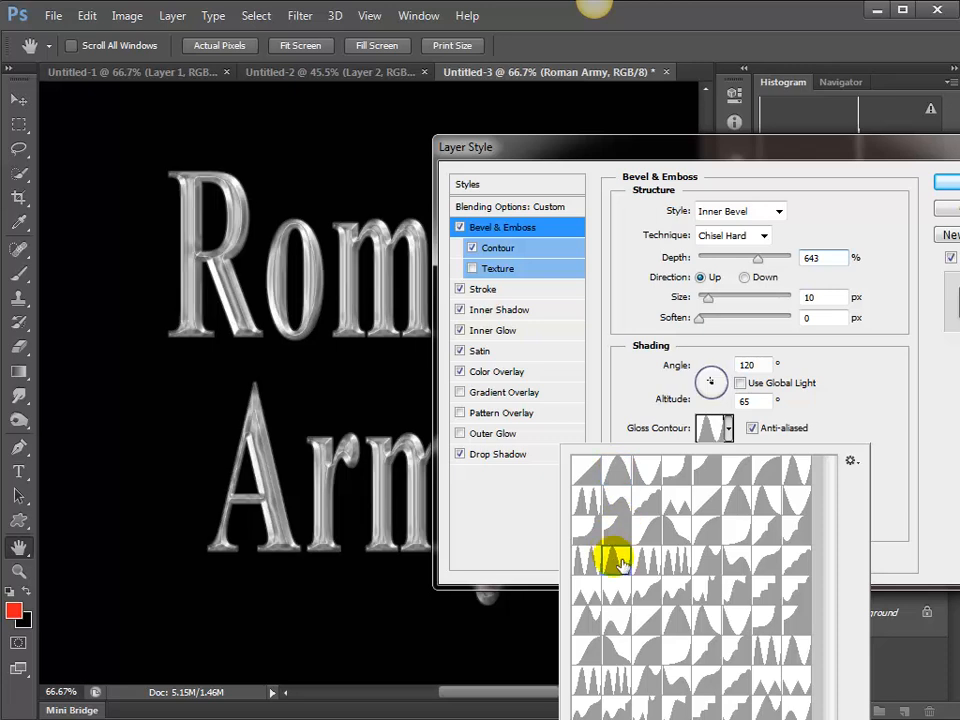
click(598, 684)
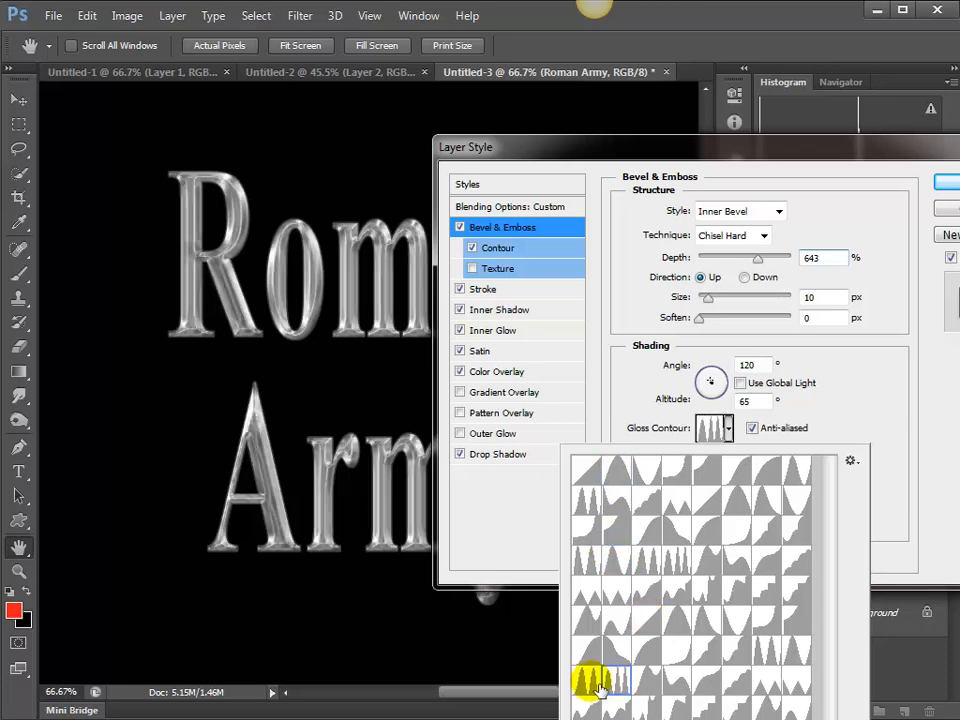
click(676, 681)
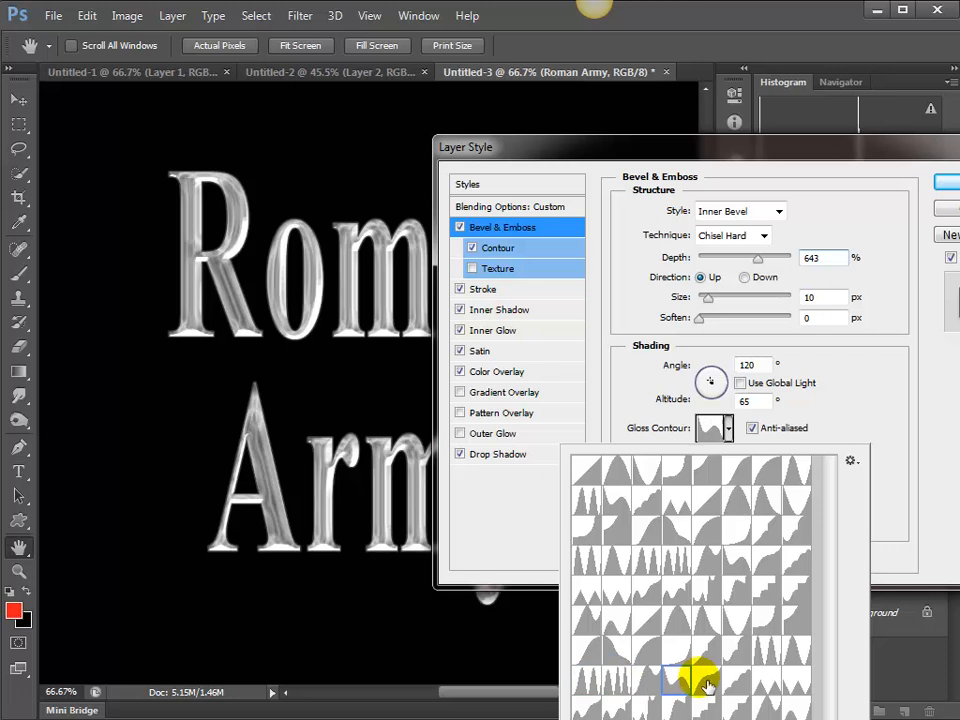
click(802, 655)
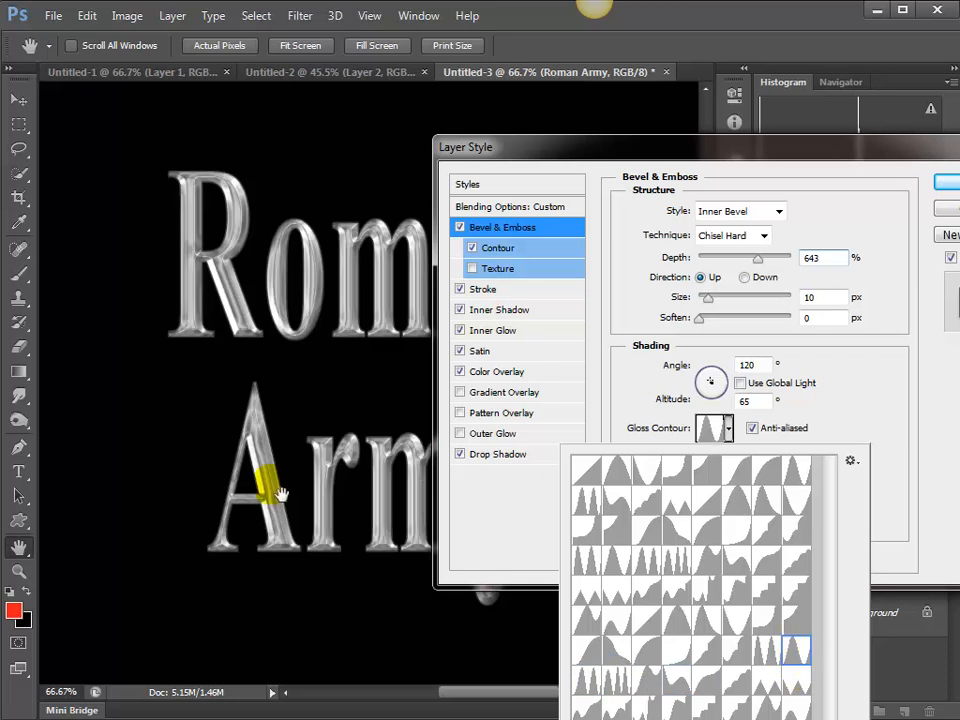
click(614, 681)
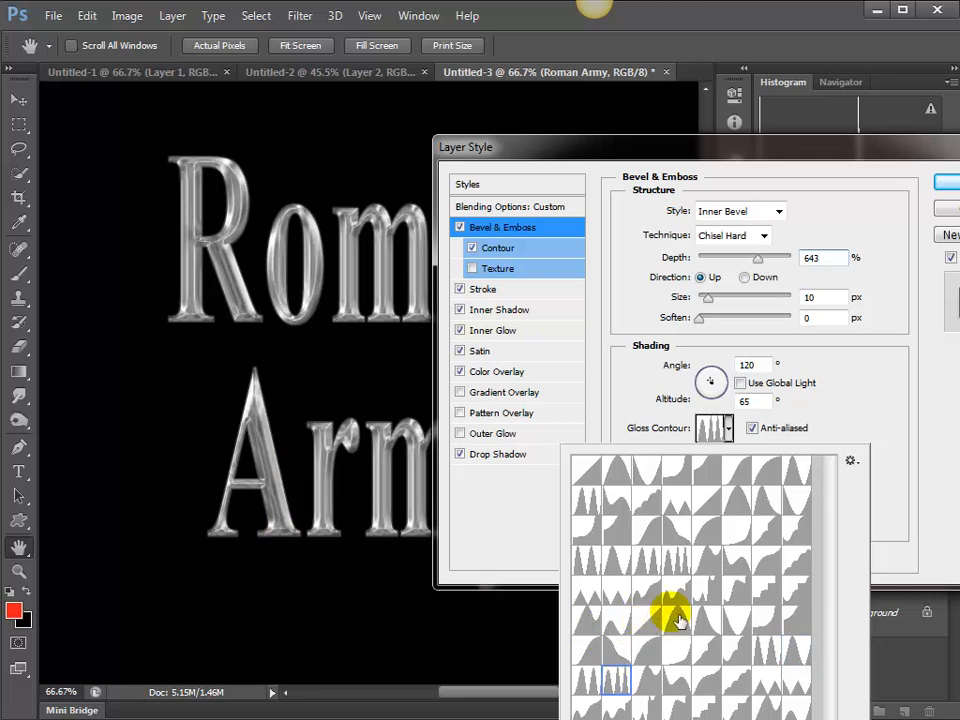
click(735, 158)
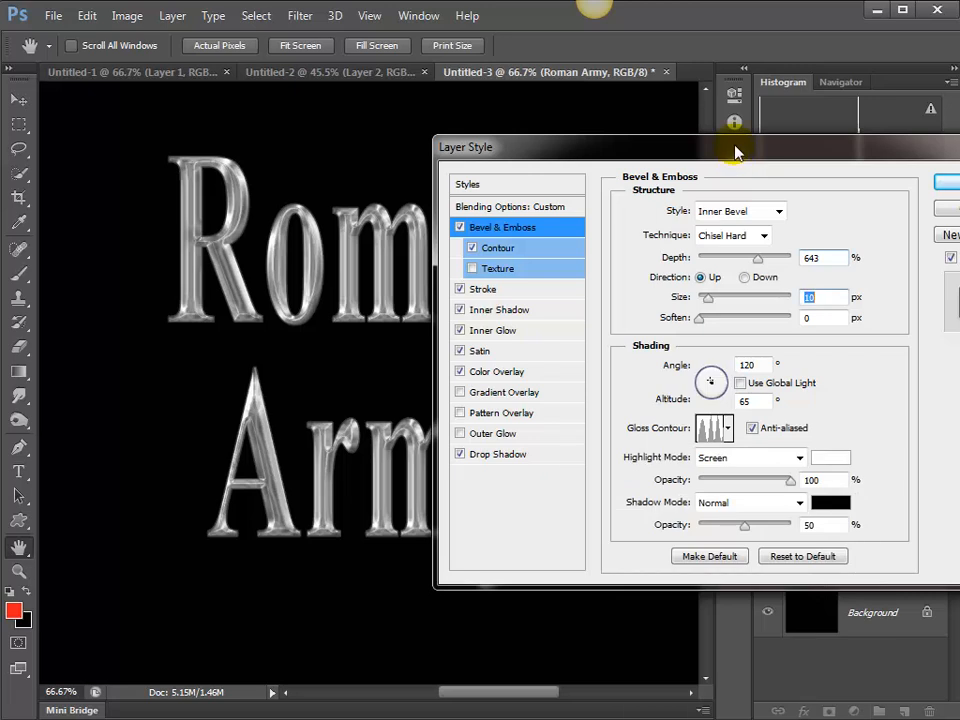
drag(735, 158, 712, 52)
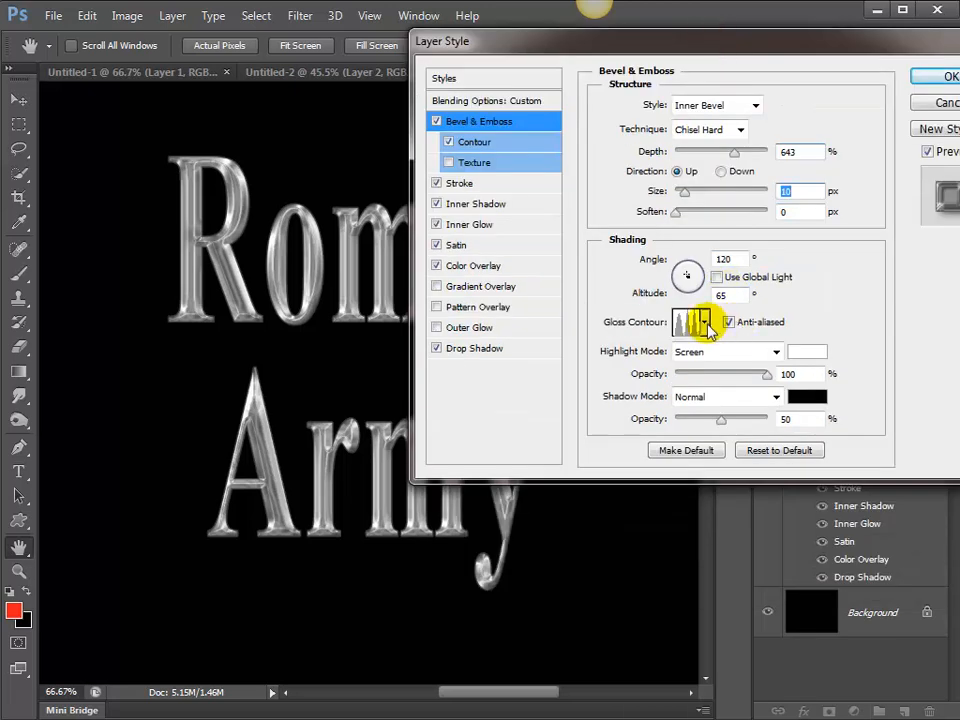
Compare more gloss contours for the bevel and choose the valley-shaped curve in the first row, third column.
click(706, 323)
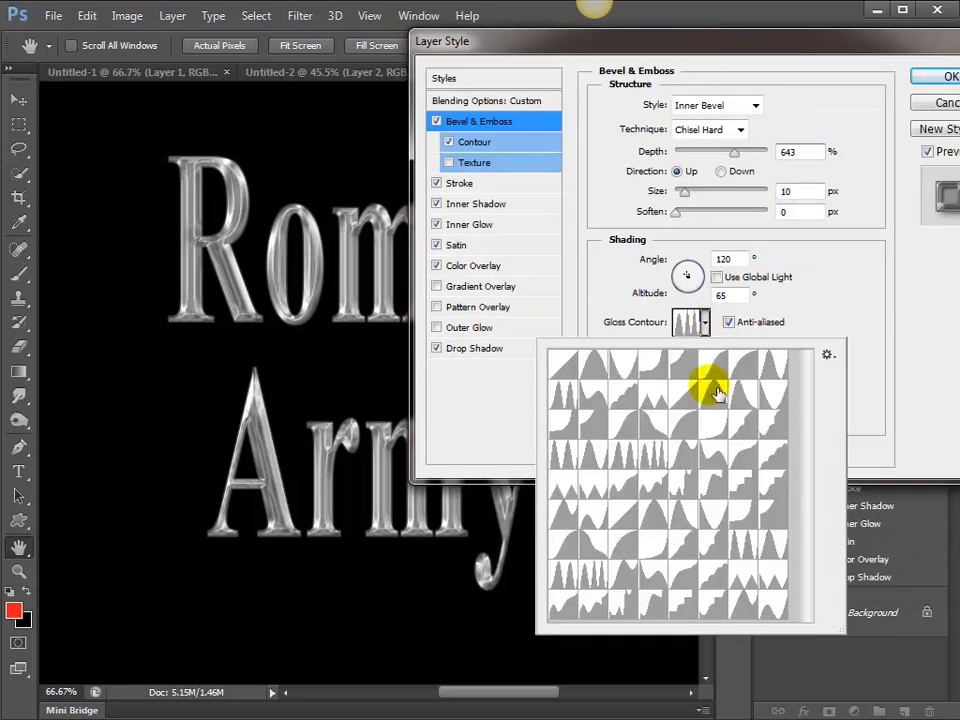
click(752, 588)
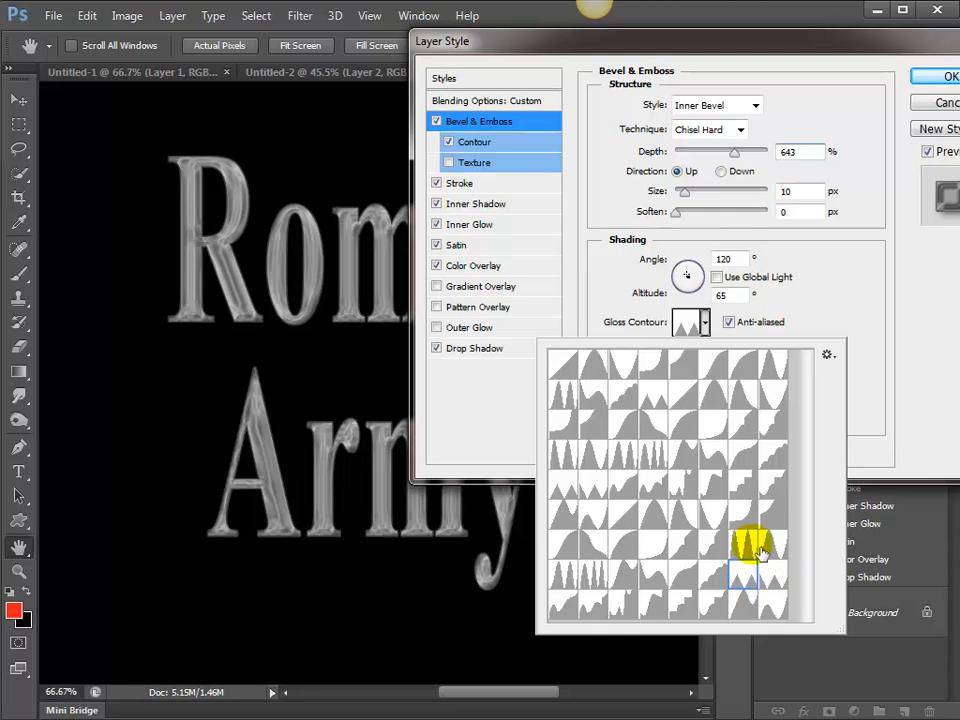
click(748, 545)
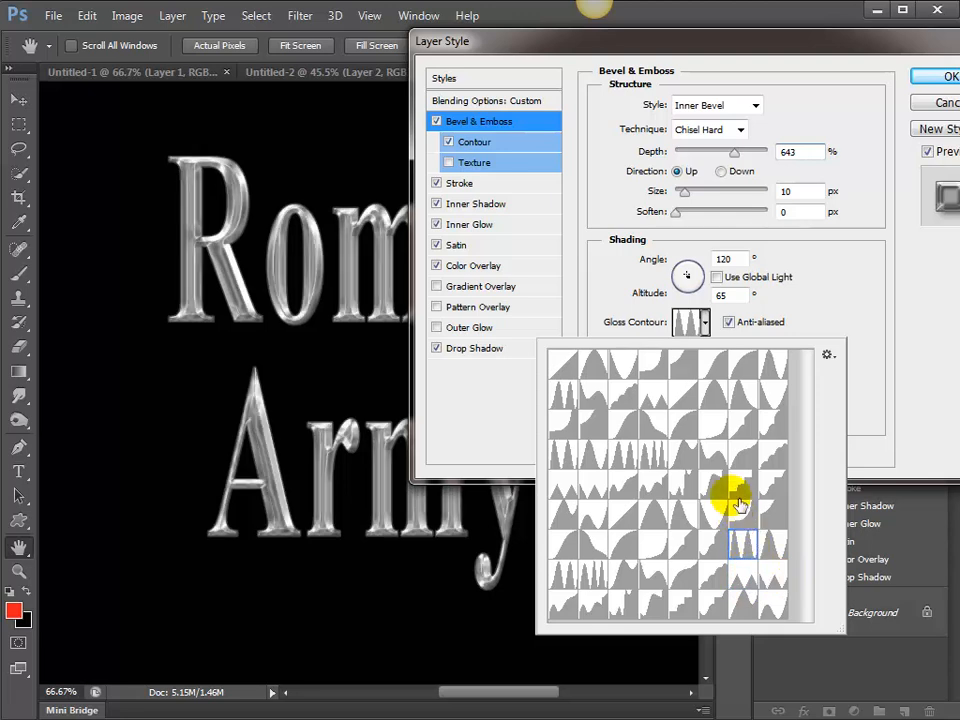
click(624, 365)
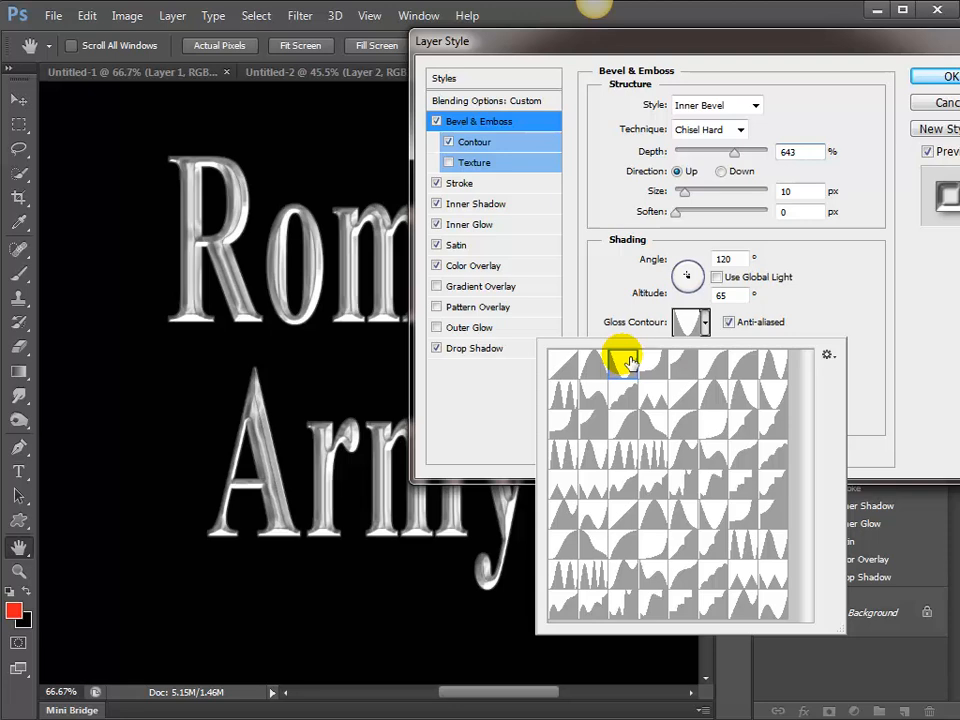
click(821, 296)
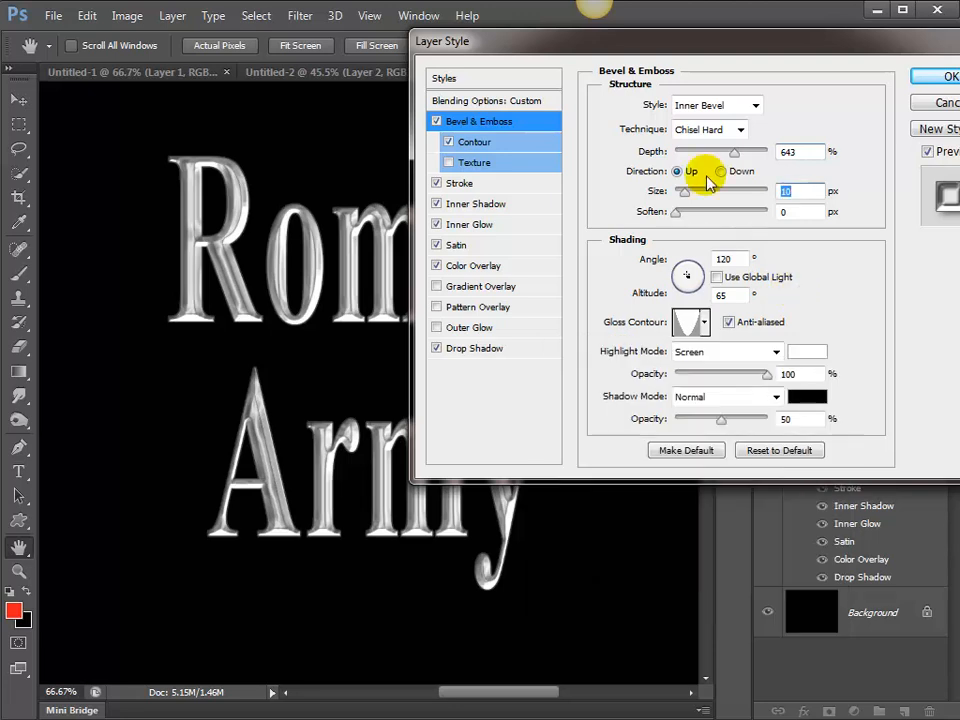
Set the bevel's size to 84 px, its shadow opacity to 56% and its highlight opacity to 100%.
drag(681, 193, 712, 203)
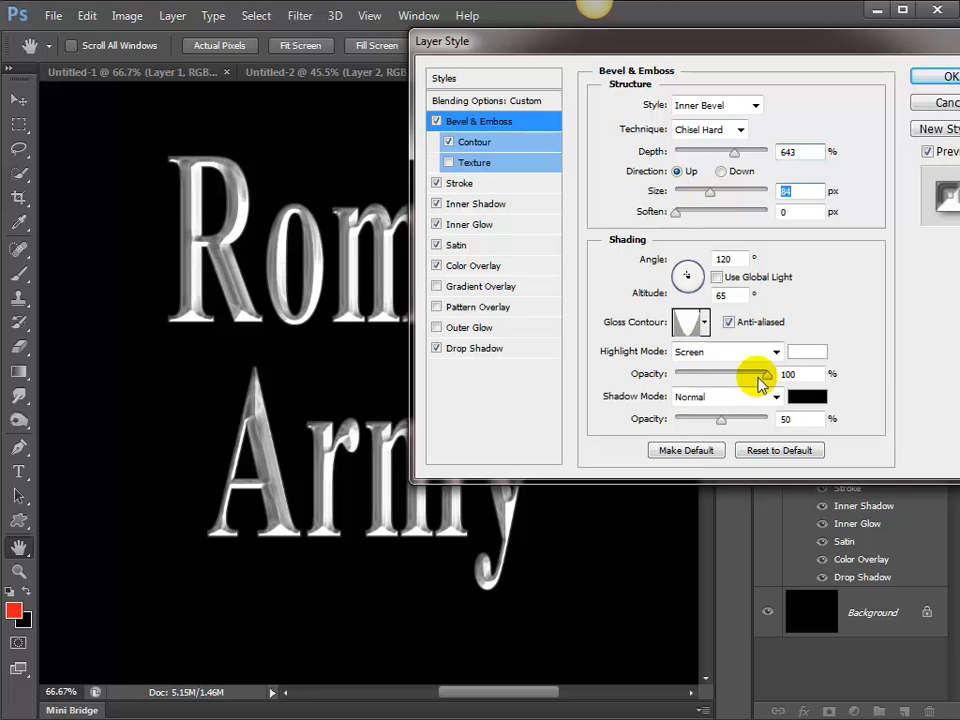
mouse_move(721, 427)
mouse_down()
mouse_move(739, 429)
mouse_move(670, 422)
mouse_move(730, 425)
mouse_up()
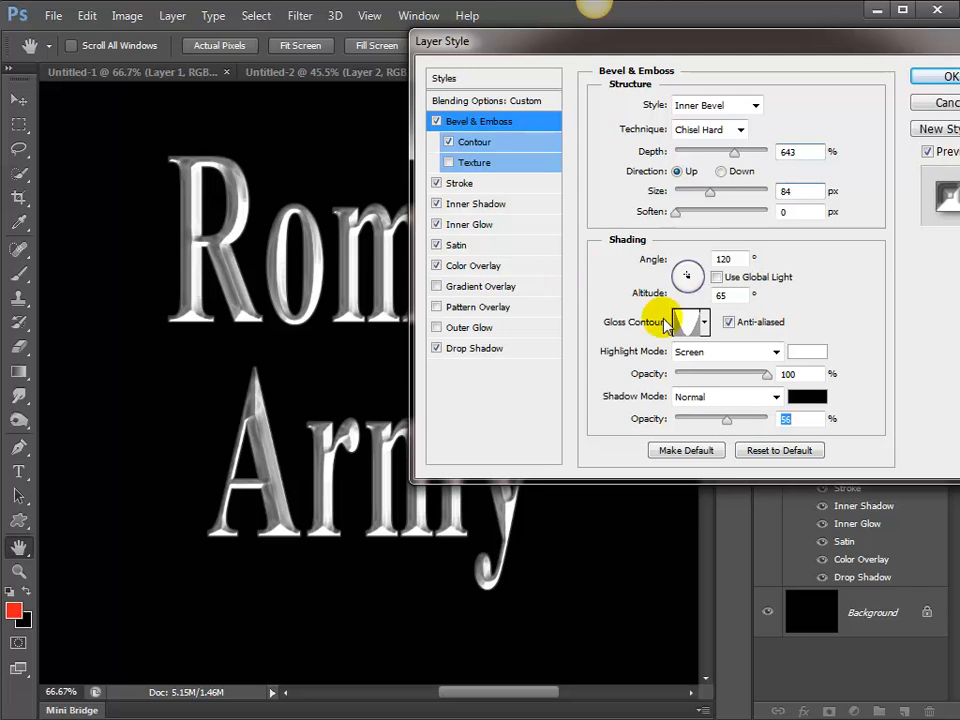
click(725, 374)
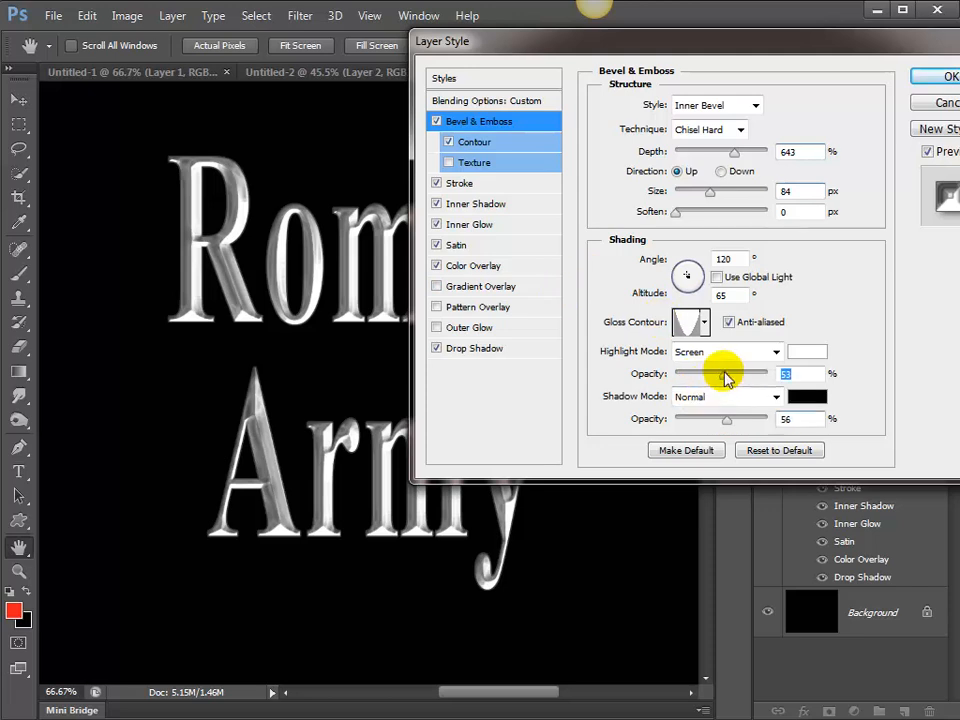
drag(748, 376, 773, 377)
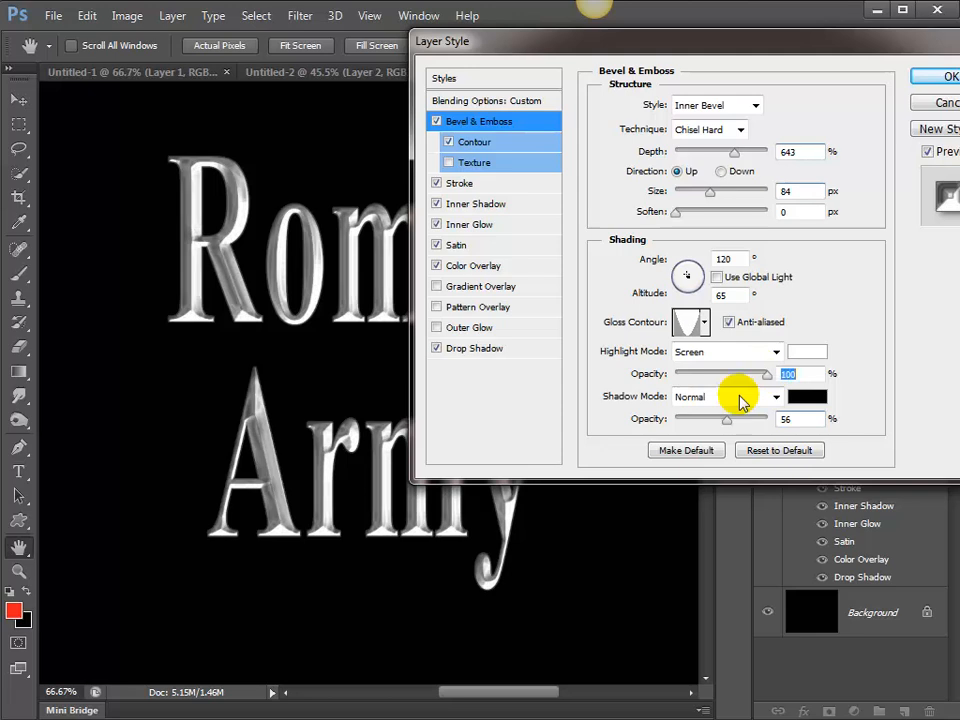
Try several shapes for the bevel's edge contour, ending on the linear one in the first row.
click(477, 144)
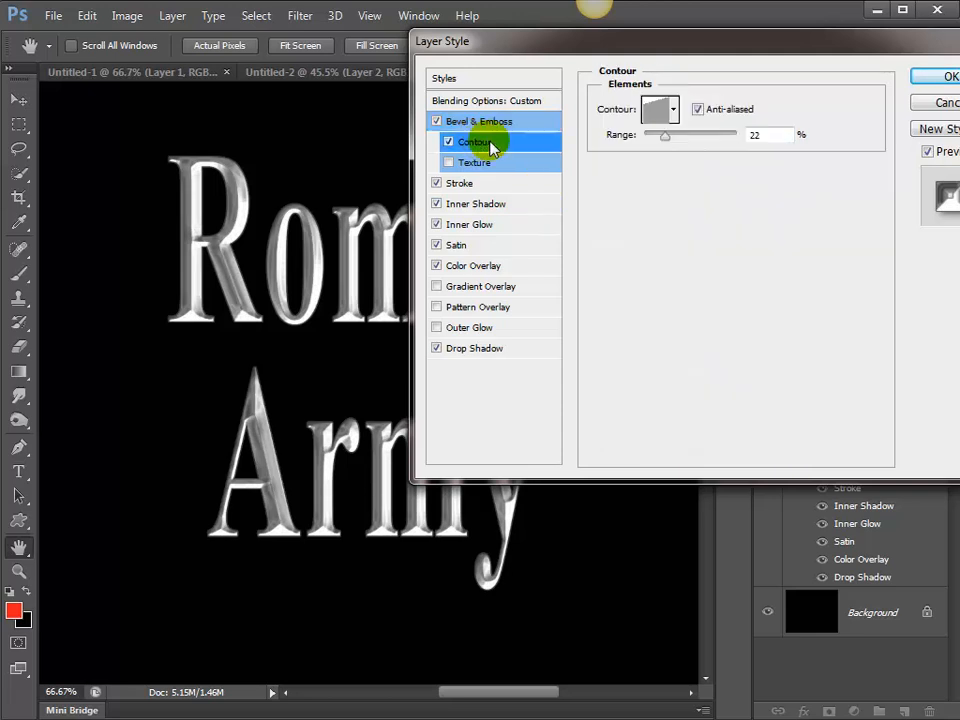
click(674, 111)
click(627, 188)
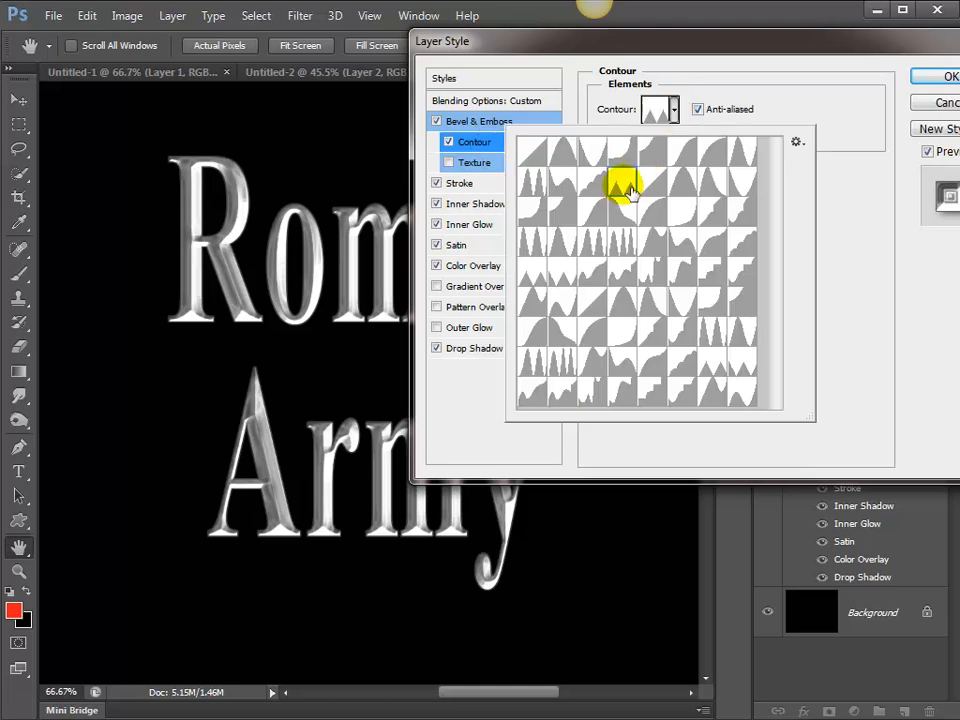
click(594, 248)
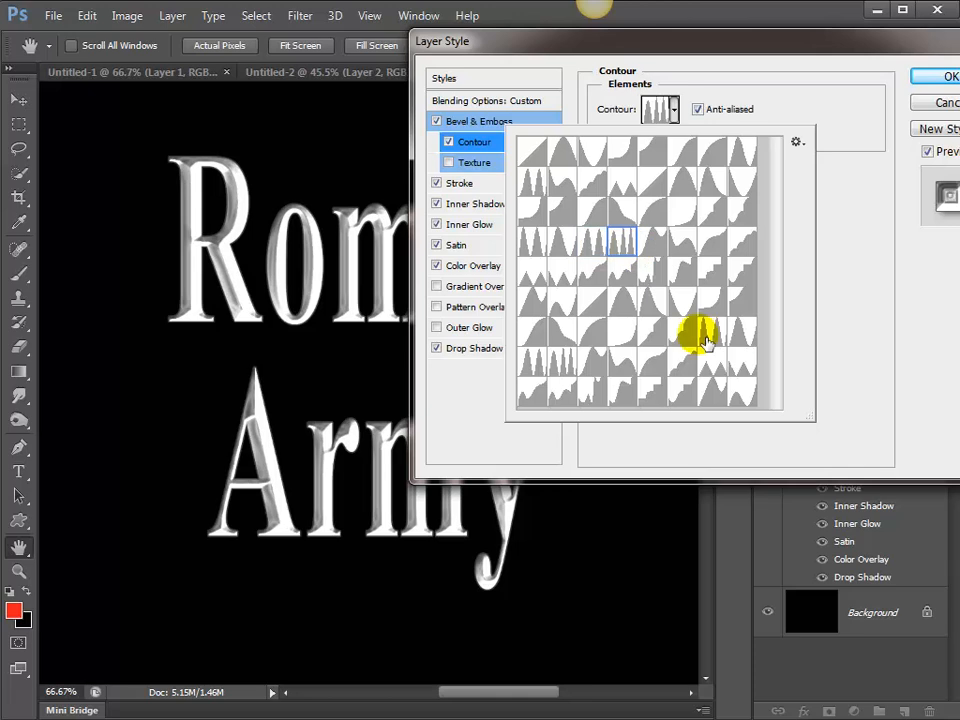
click(740, 390)
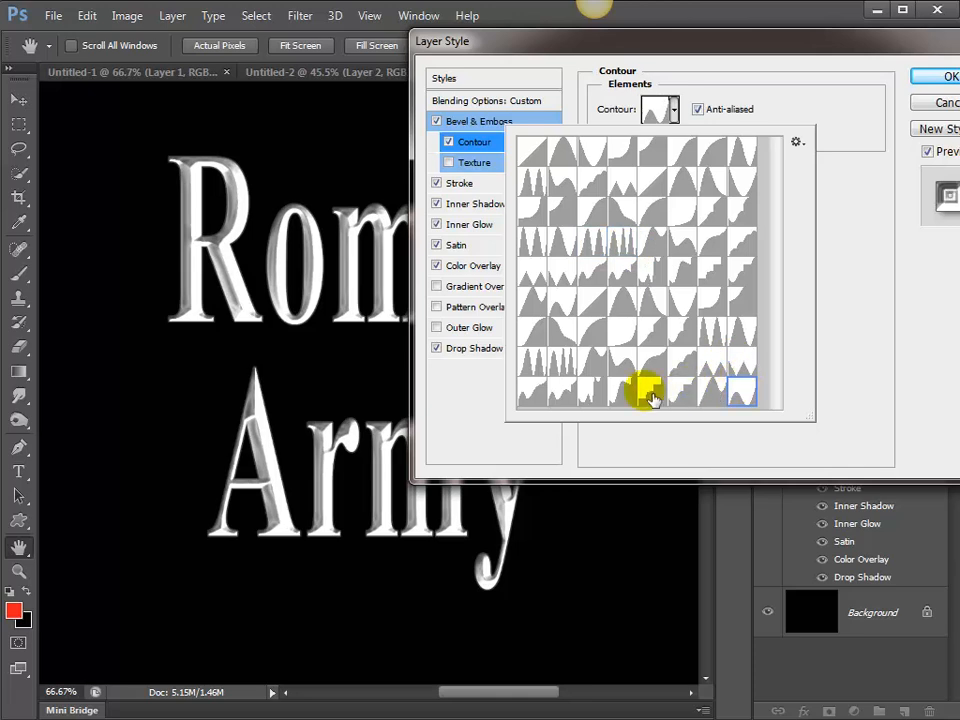
click(556, 365)
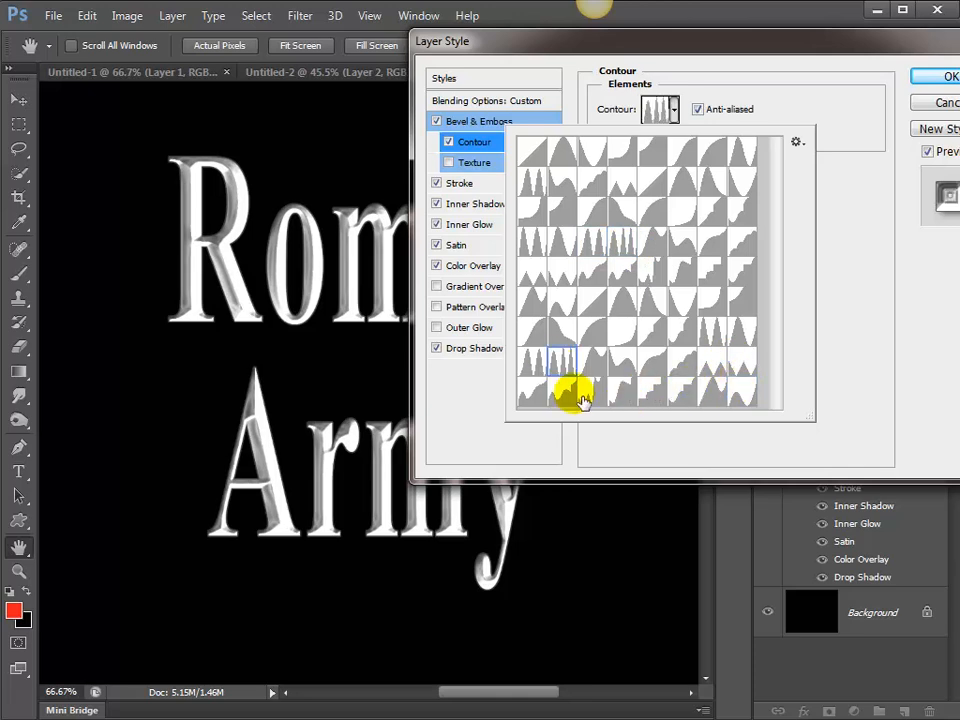
click(600, 392)
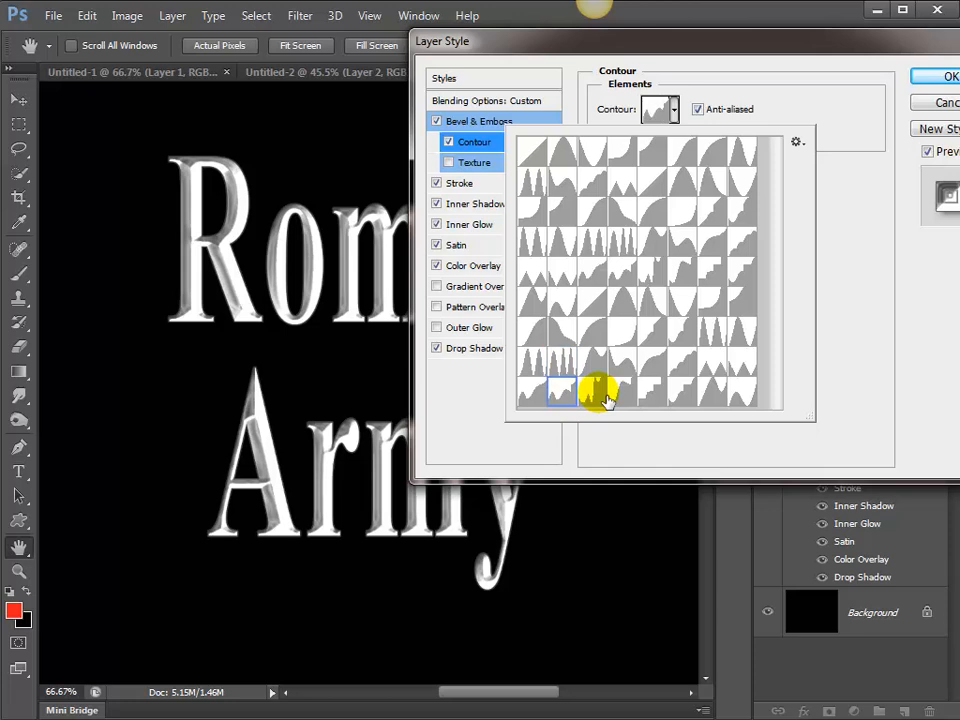
click(654, 242)
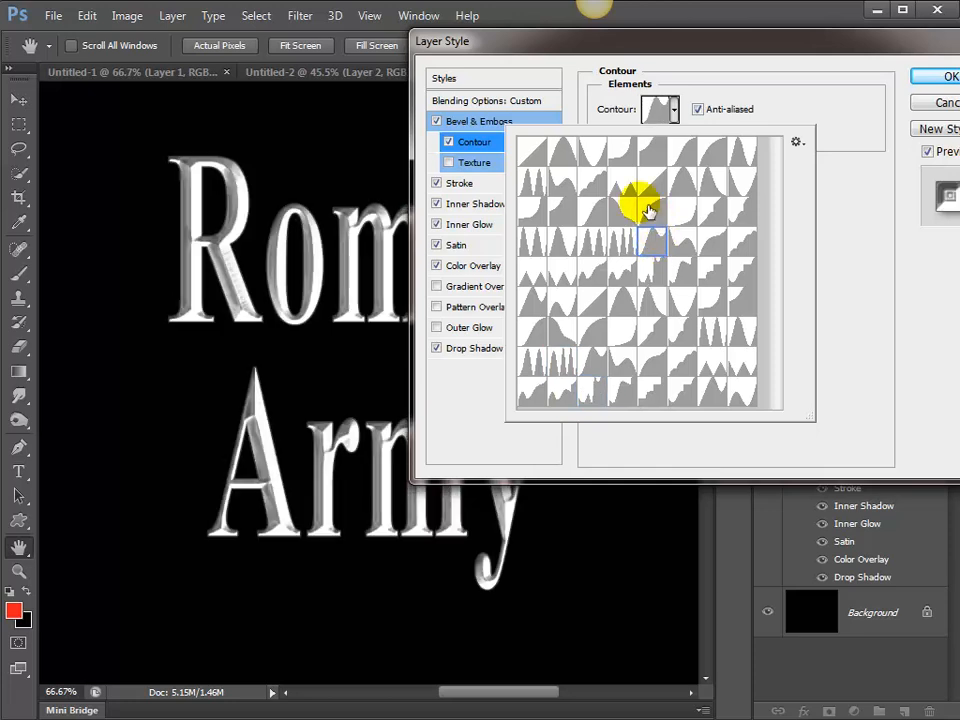
click(538, 156)
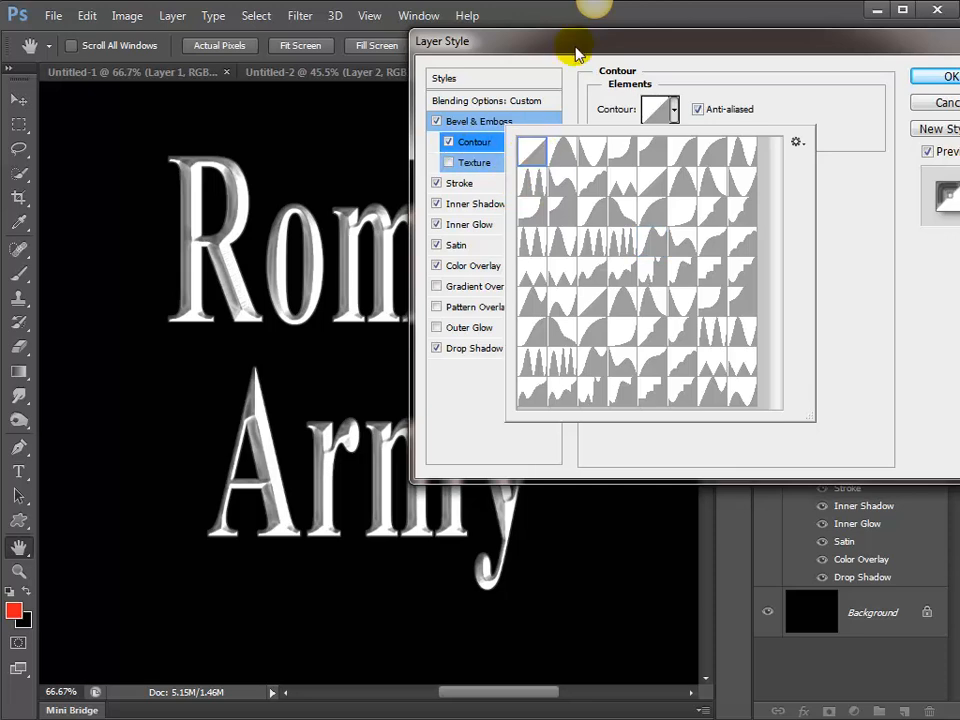
Toggle the bevel's edge contour off and on to compare the lettering.
click(576, 52)
click(448, 142)
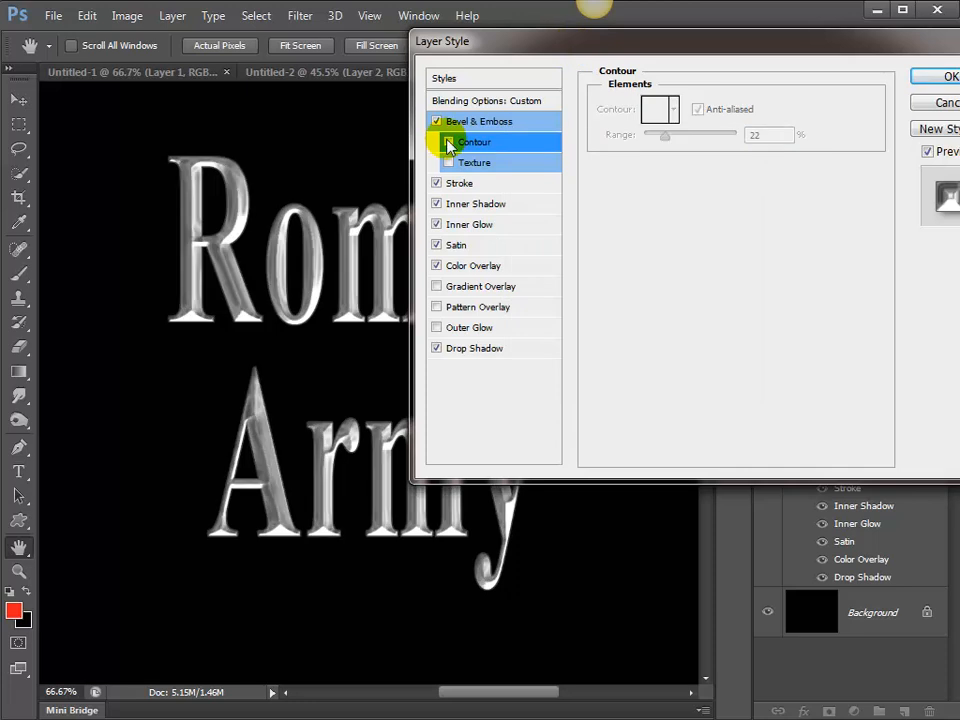
click(448, 142)
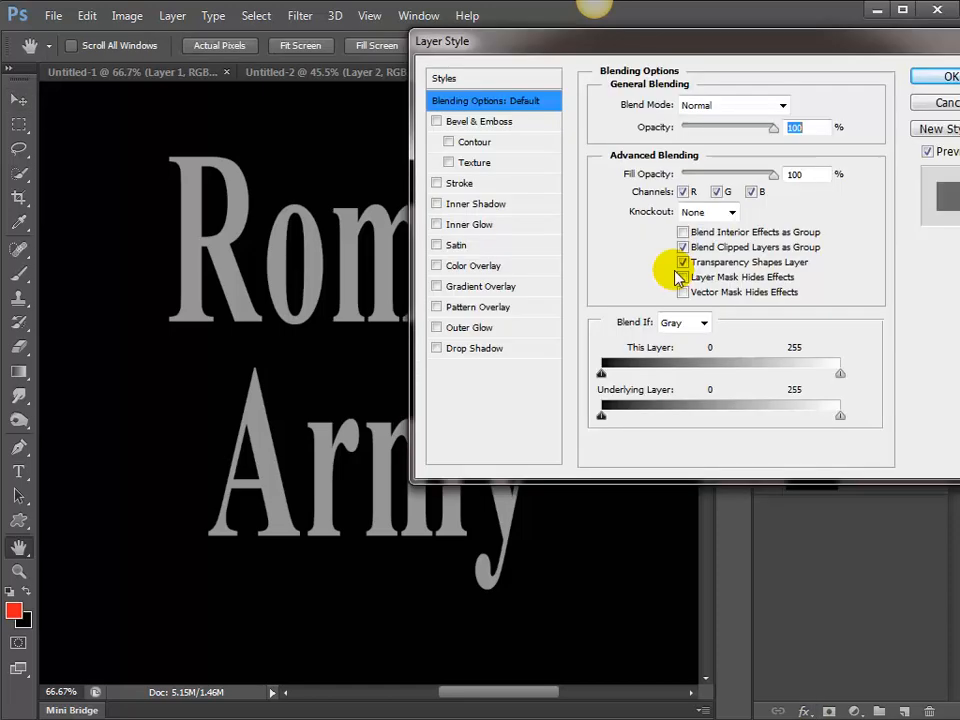
Apply the glossy grey metallic style preset in the third-last row, seventh column, to the unstyled text layer.
click(490, 80)
click(785, 214)
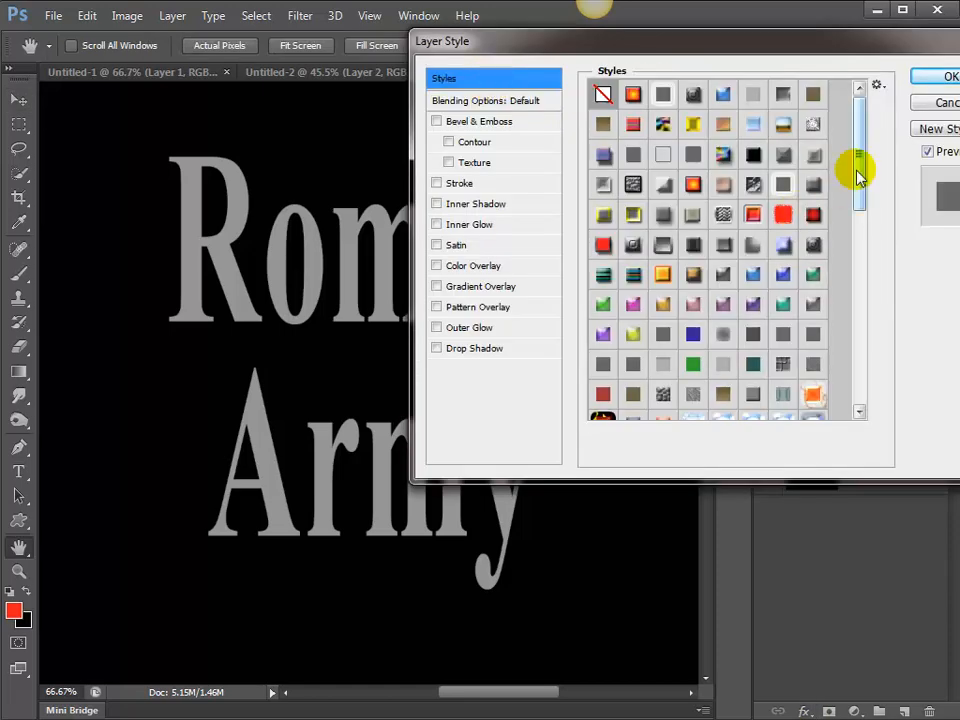
drag(857, 167, 885, 407)
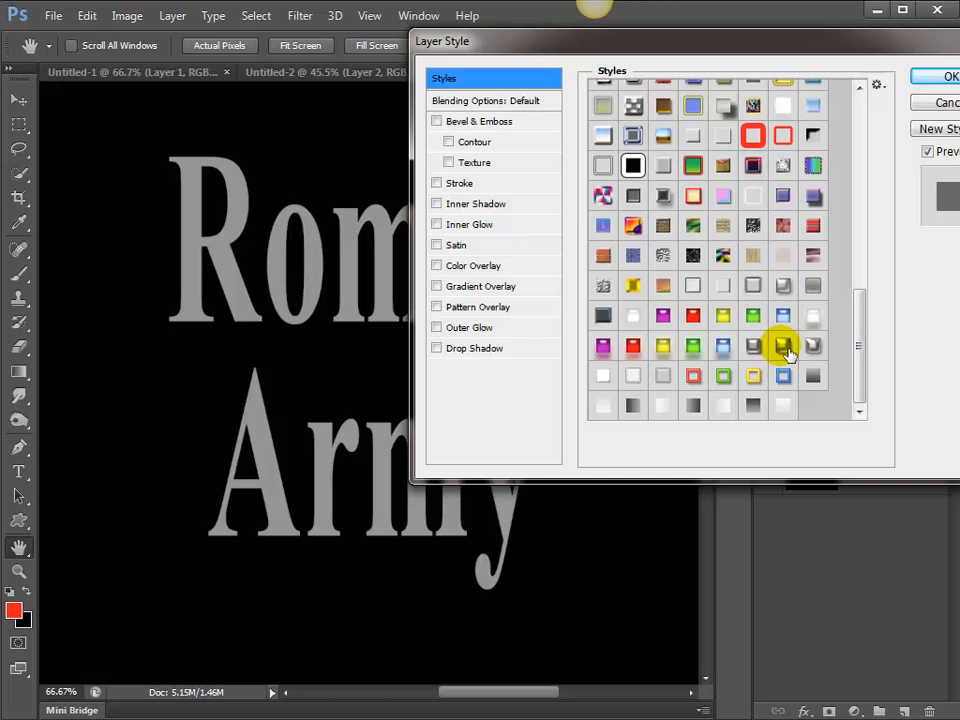
click(786, 349)
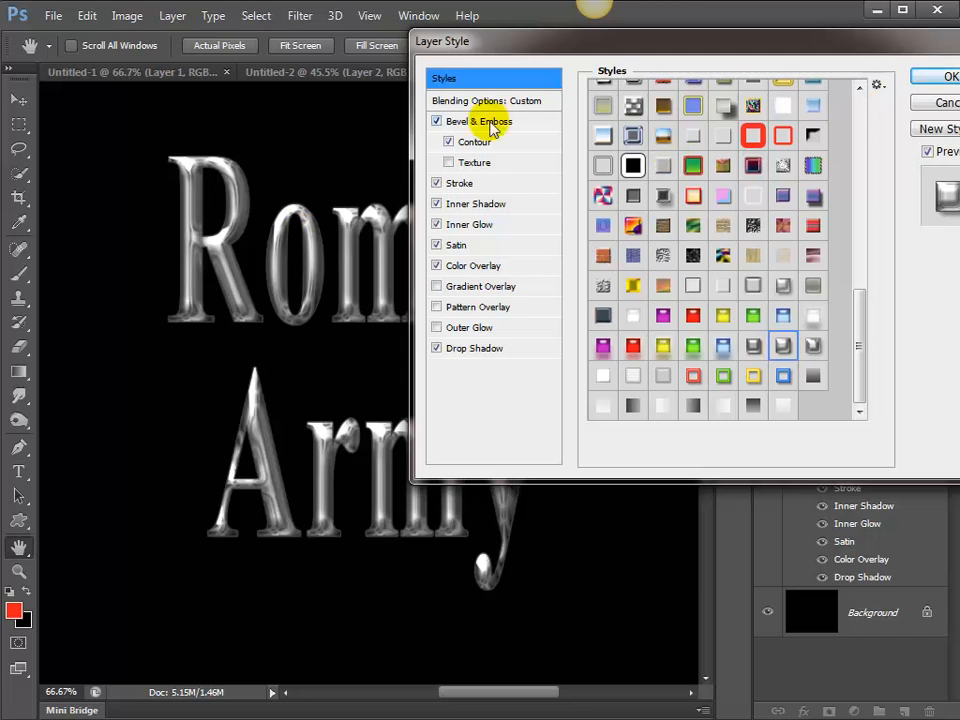
Set the preset's bevel to the Chisel Hard technique with 613% depth and 43 px size.
click(490, 125)
mouse_move(682, 151)
mouse_down()
mouse_move(715, 155)
mouse_move(716, 194)
mouse_move(733, 147)
mouse_move(746, 150)
mouse_move(681, 161)
mouse_move(690, 141)
mouse_move(700, 157)
mouse_move(689, 152)
mouse_up()
click(697, 191)
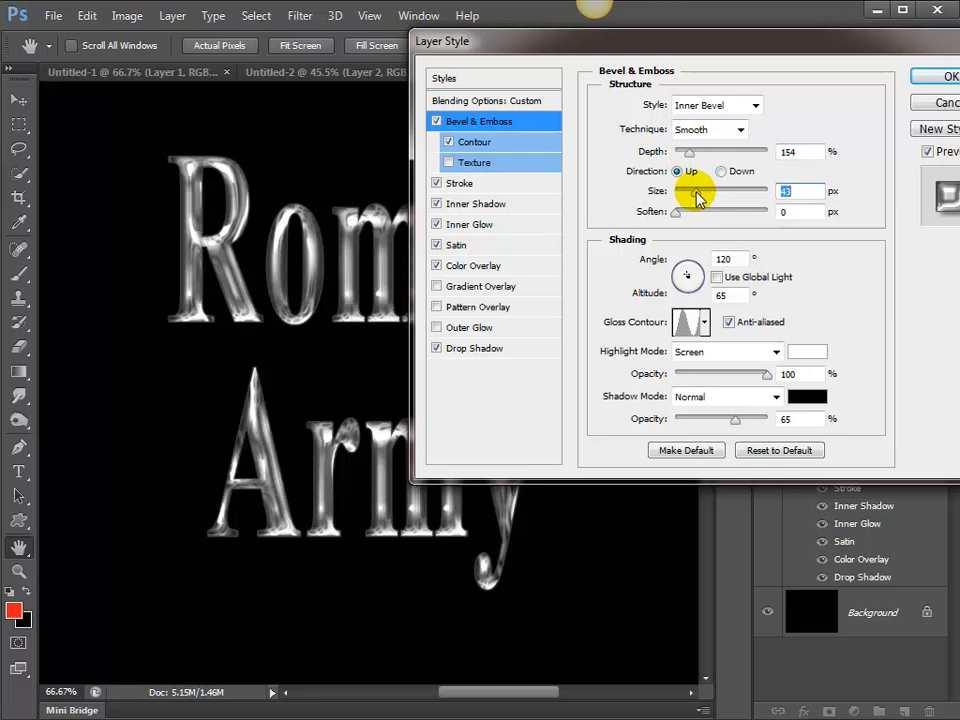
click(704, 128)
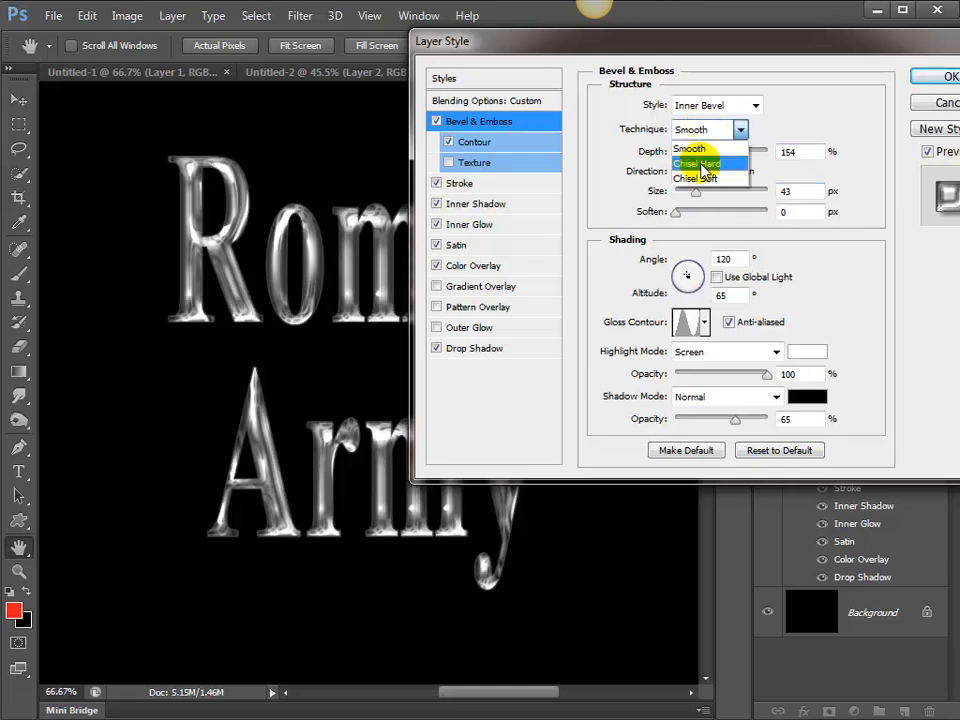
click(703, 164)
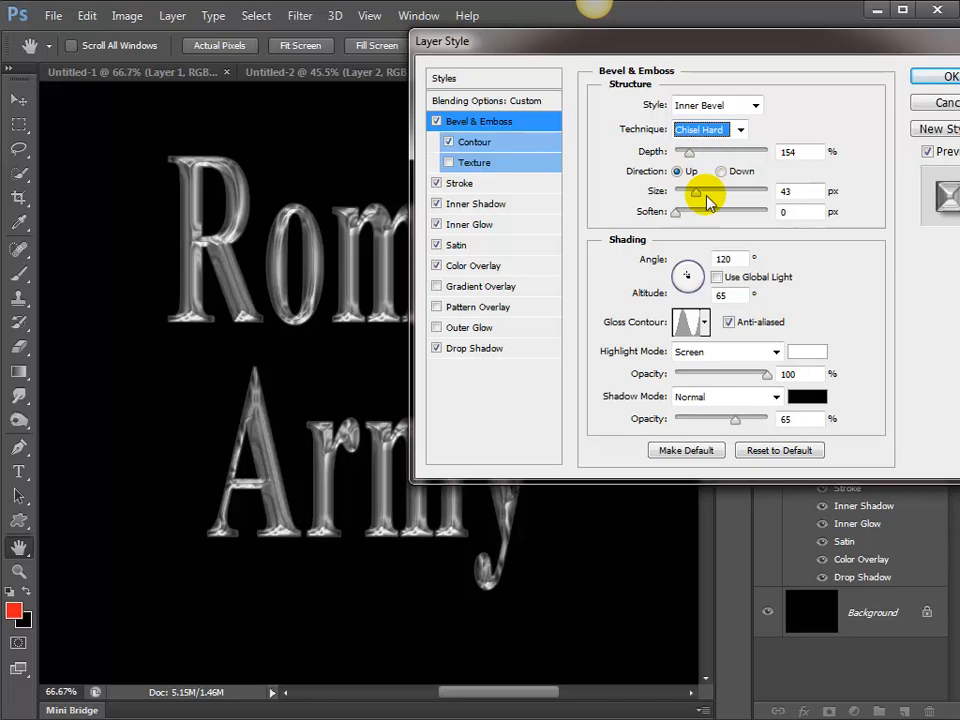
click(720, 152)
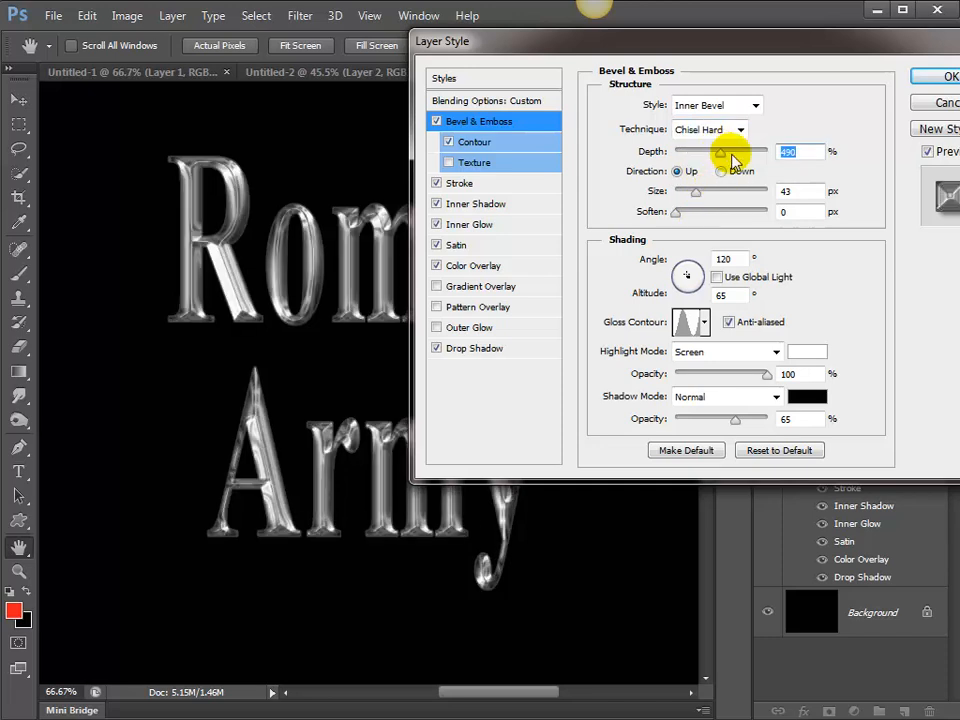
drag(731, 155, 733, 155)
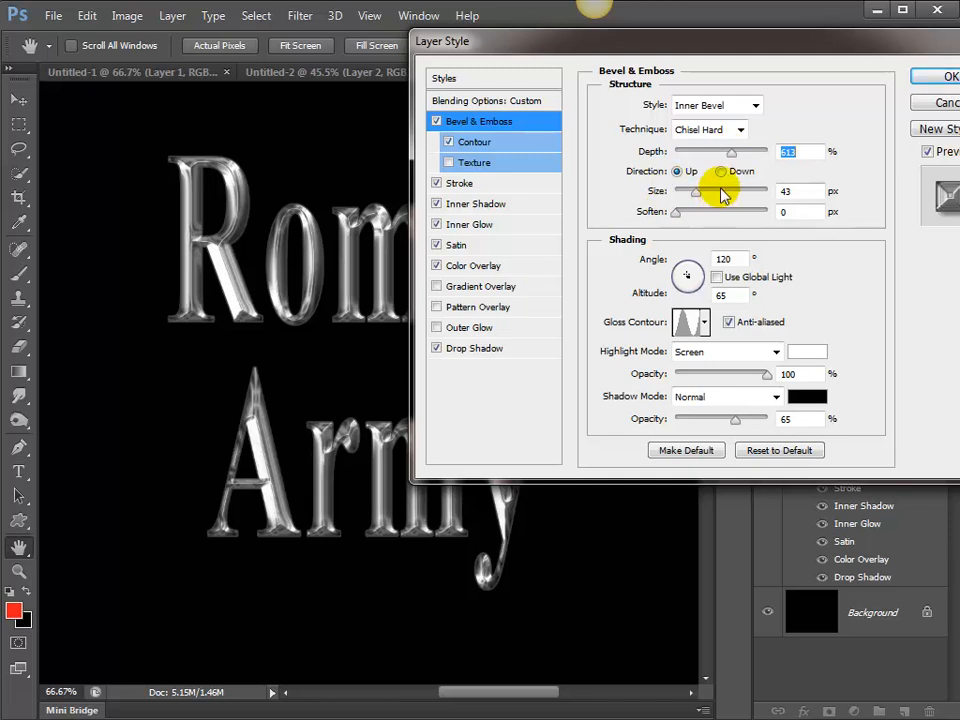
Set the bevel size to 114 px and try gloss contours, ending on the double-peaked one in the seventh row, seventh column.
click(723, 192)
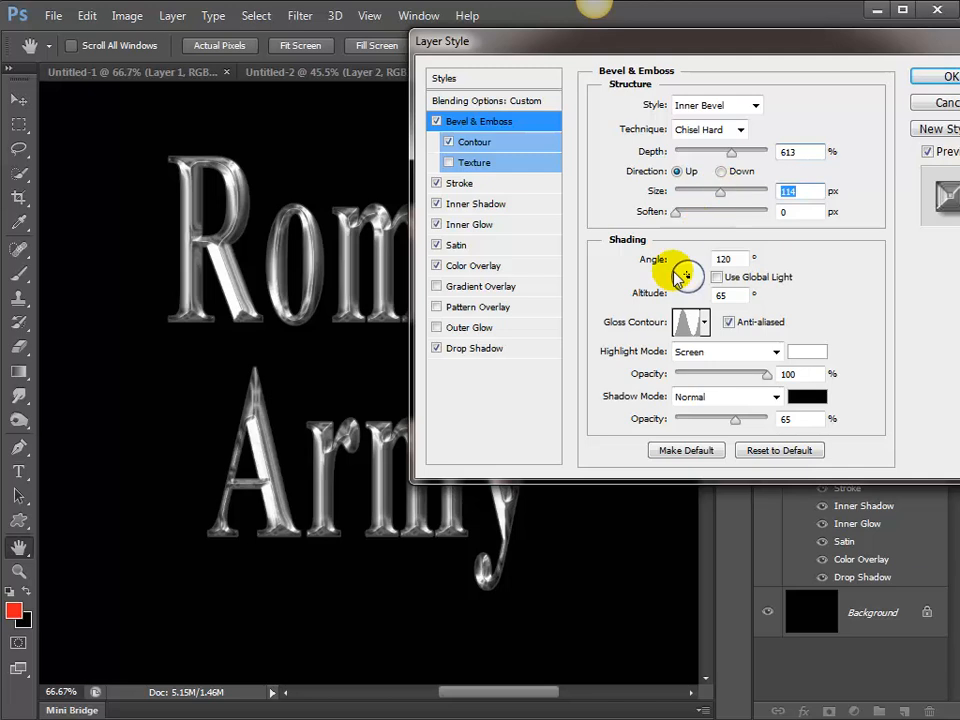
click(704, 322)
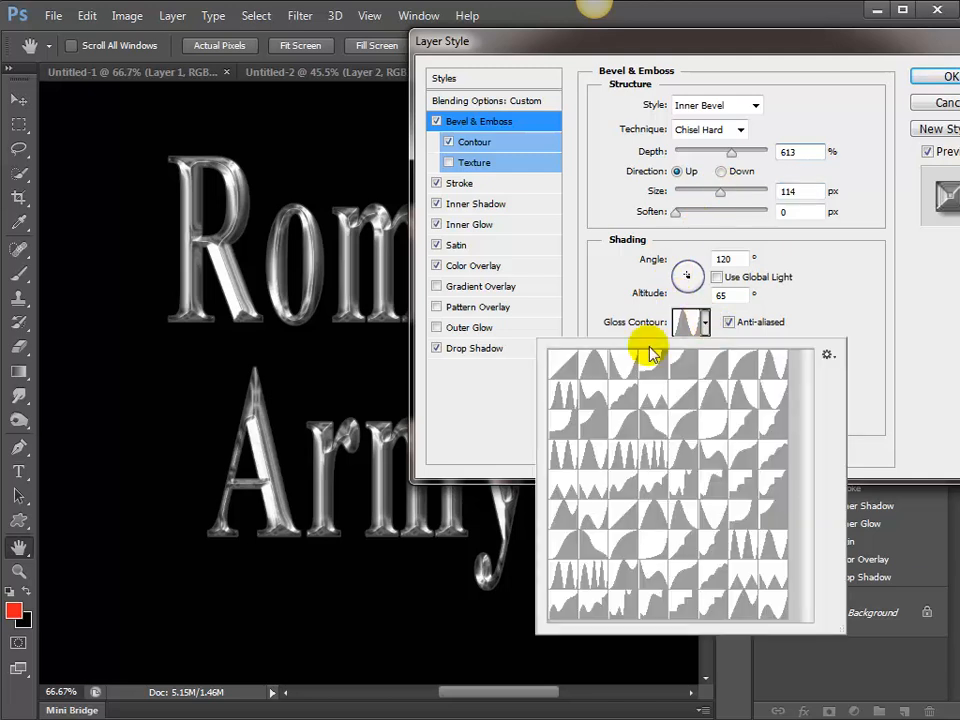
click(622, 372)
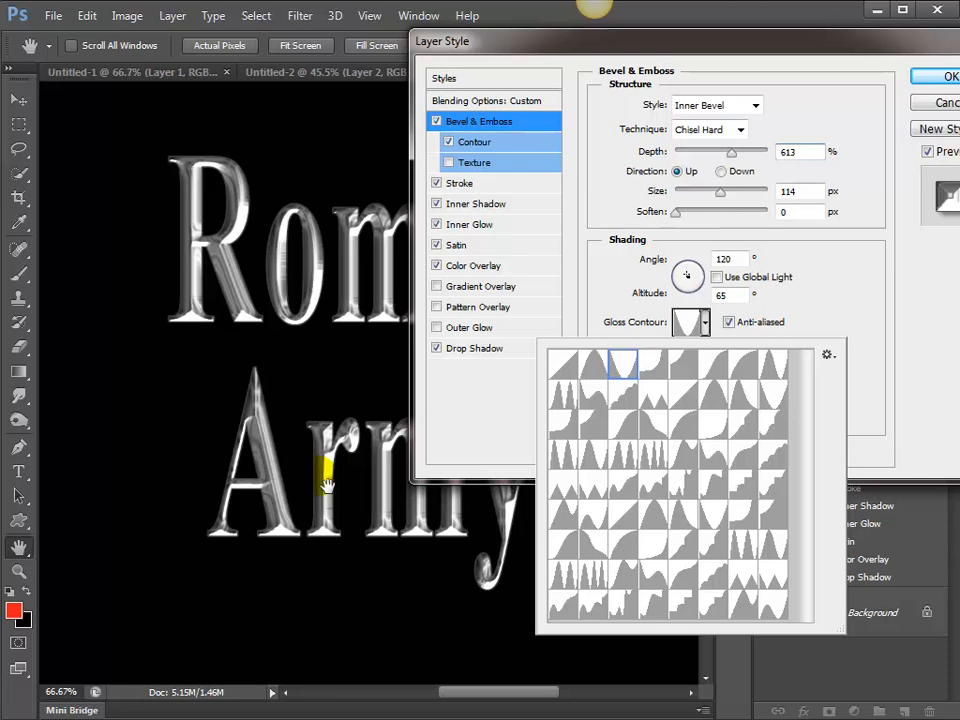
click(684, 514)
click(688, 518)
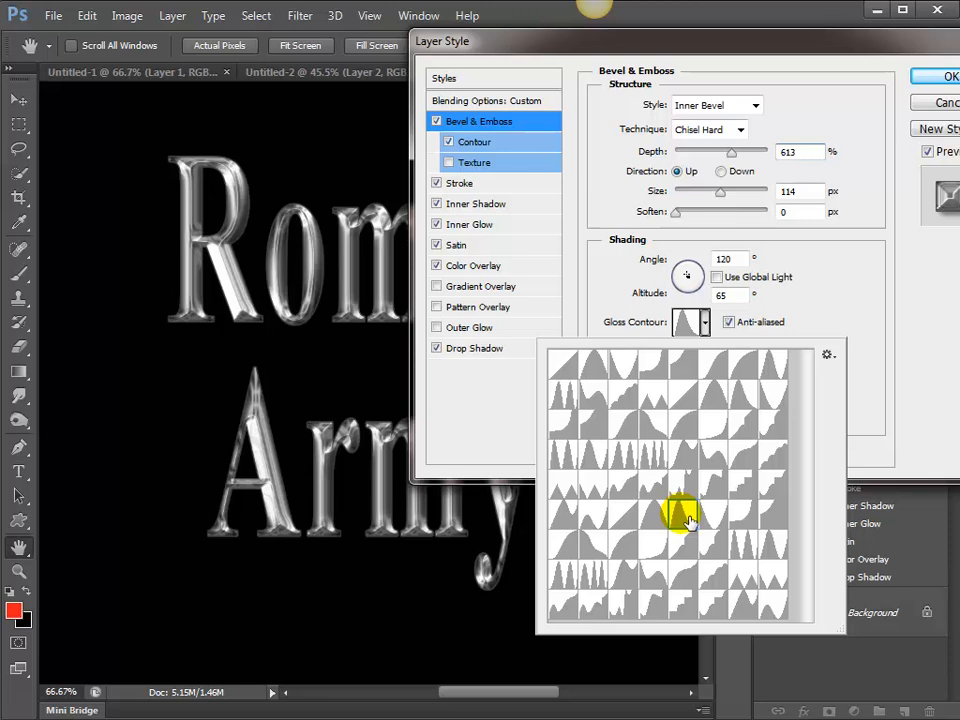
click(748, 546)
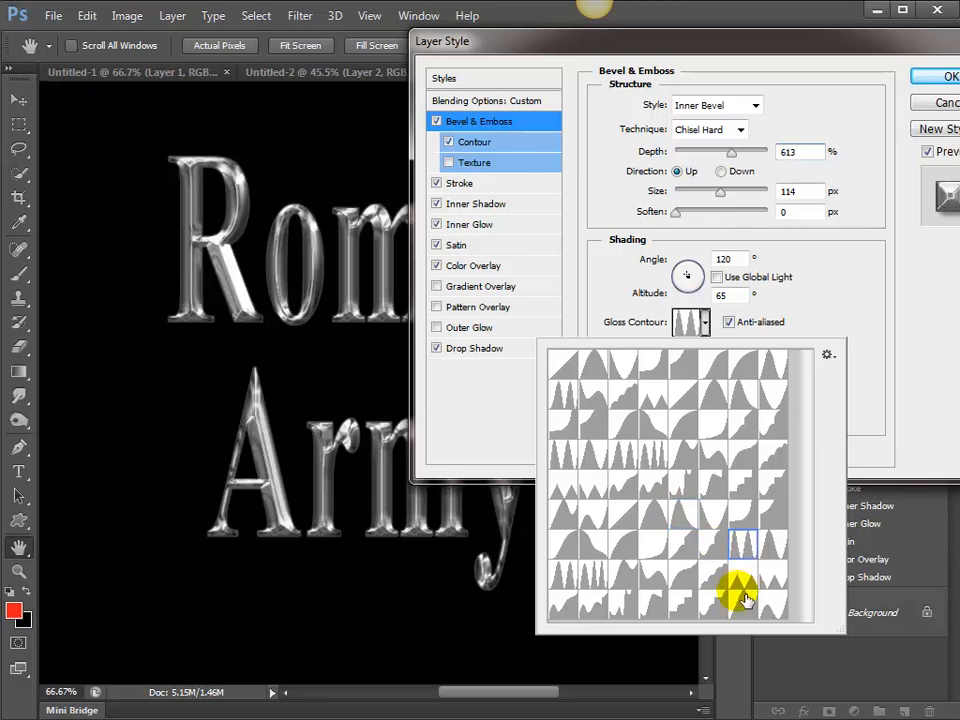
click(838, 265)
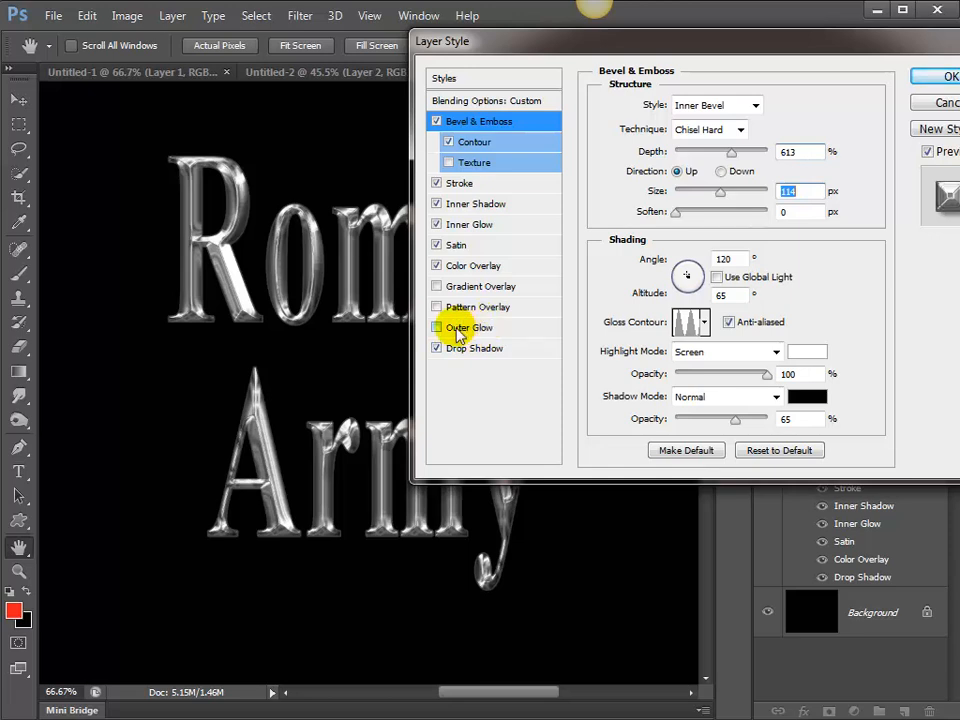
Change the lettering's color overlay to bright red f90303 and lower its opacity to 86%.
click(470, 265)
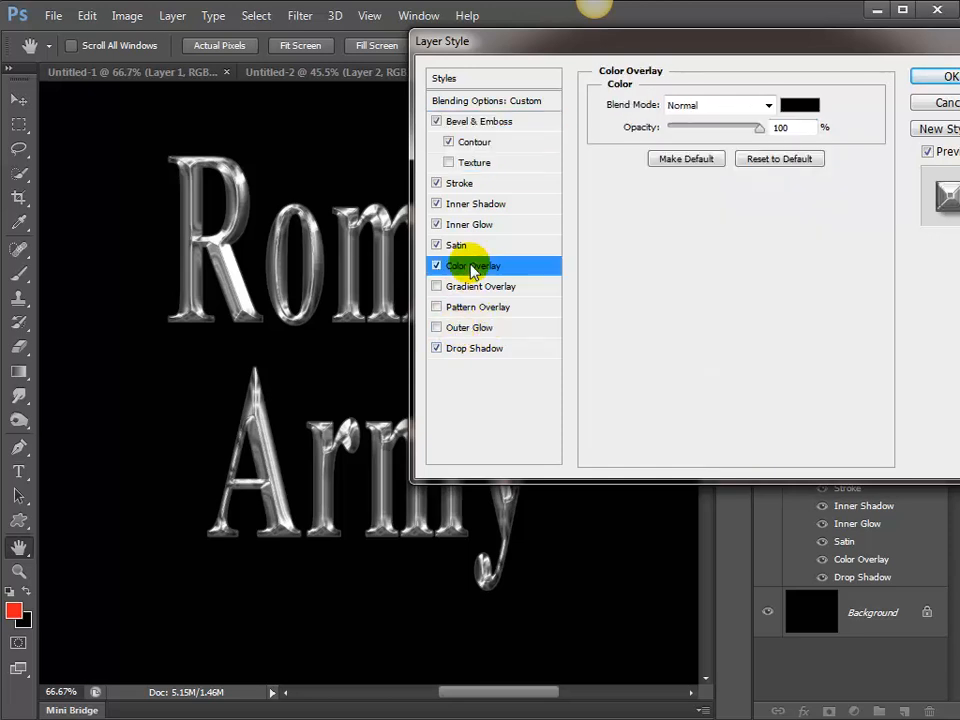
click(797, 106)
click(393, 279)
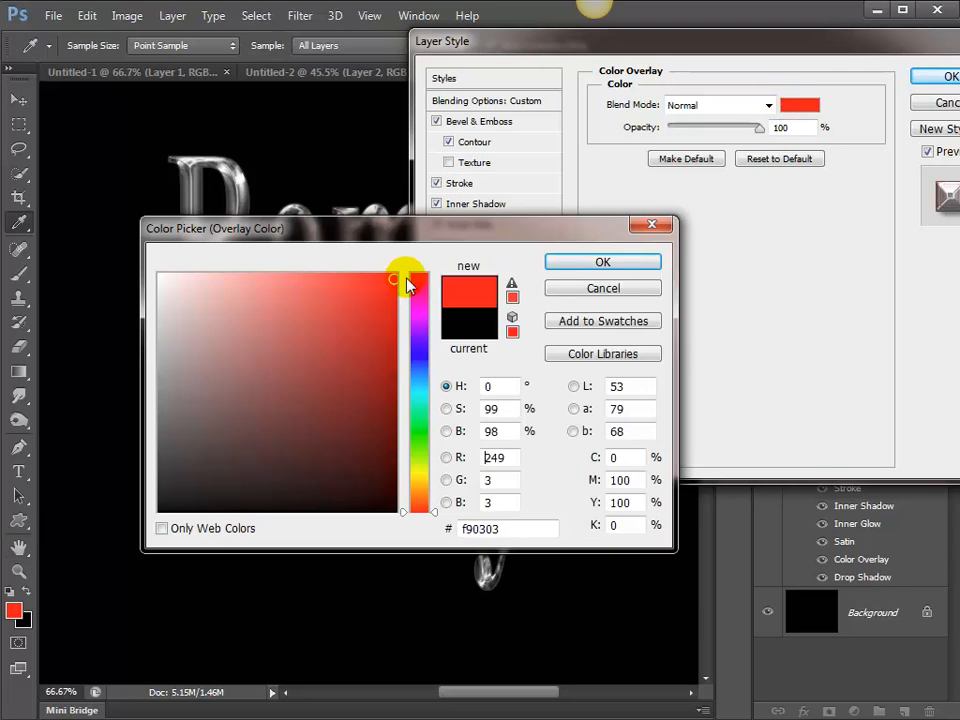
click(593, 266)
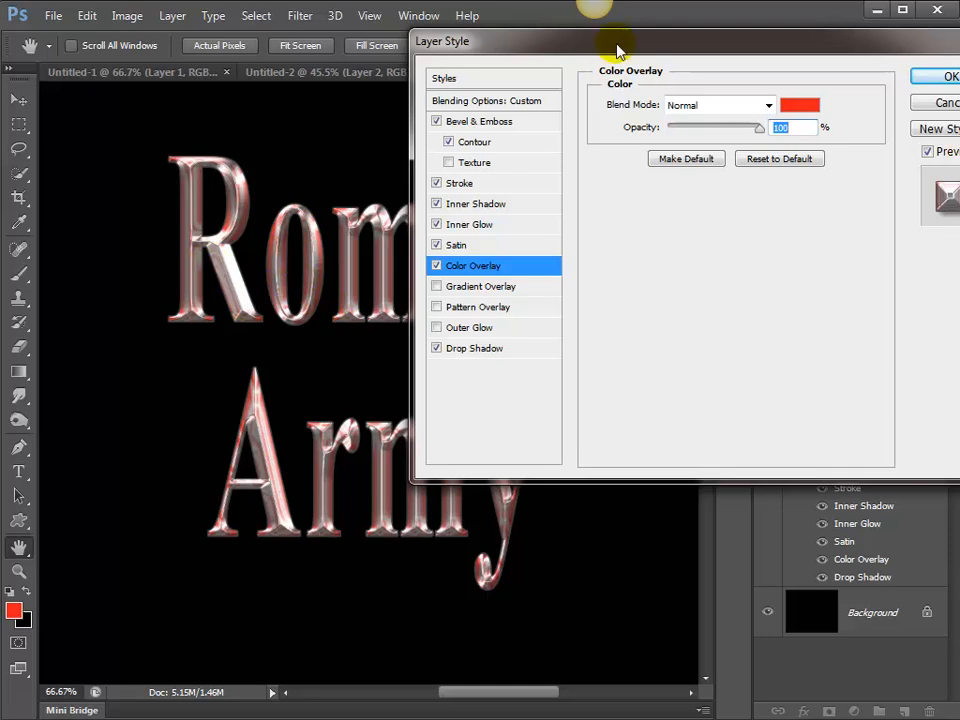
drag(620, 48, 716, 92)
drag(812, 167, 840, 169)
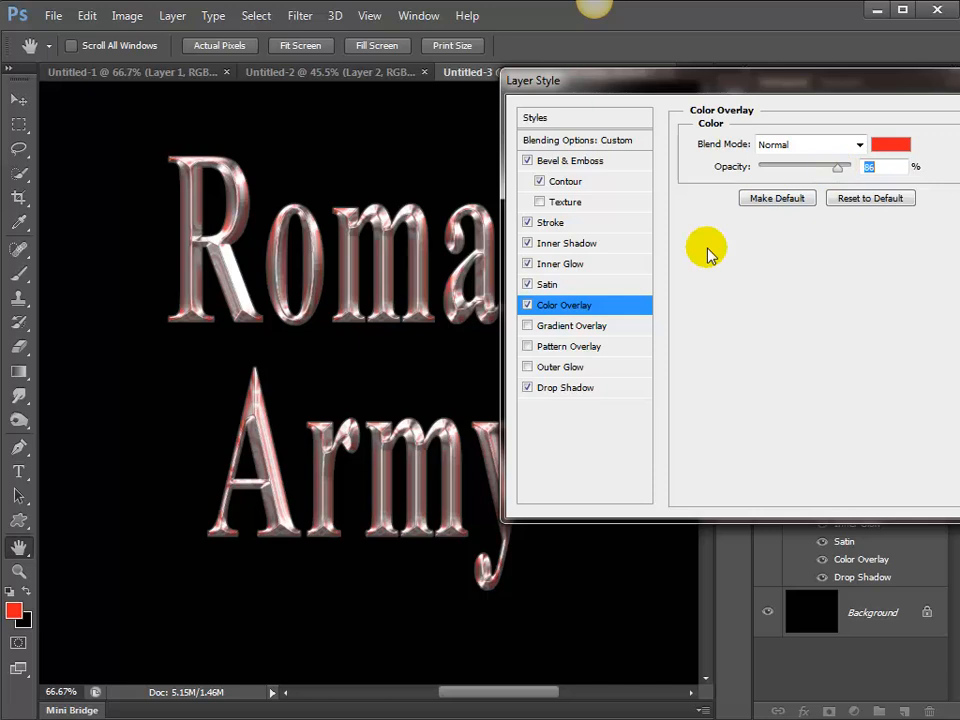
Recolour the overlay through orange and brown shades, settling on the muted gold bc9b36.
click(889, 145)
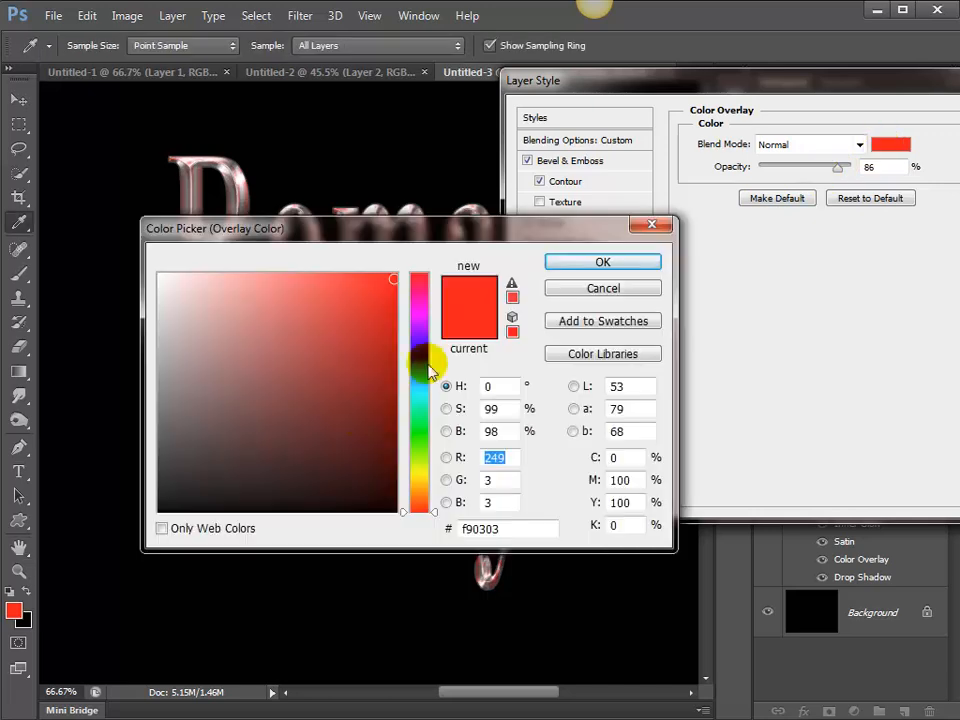
drag(418, 511, 420, 501)
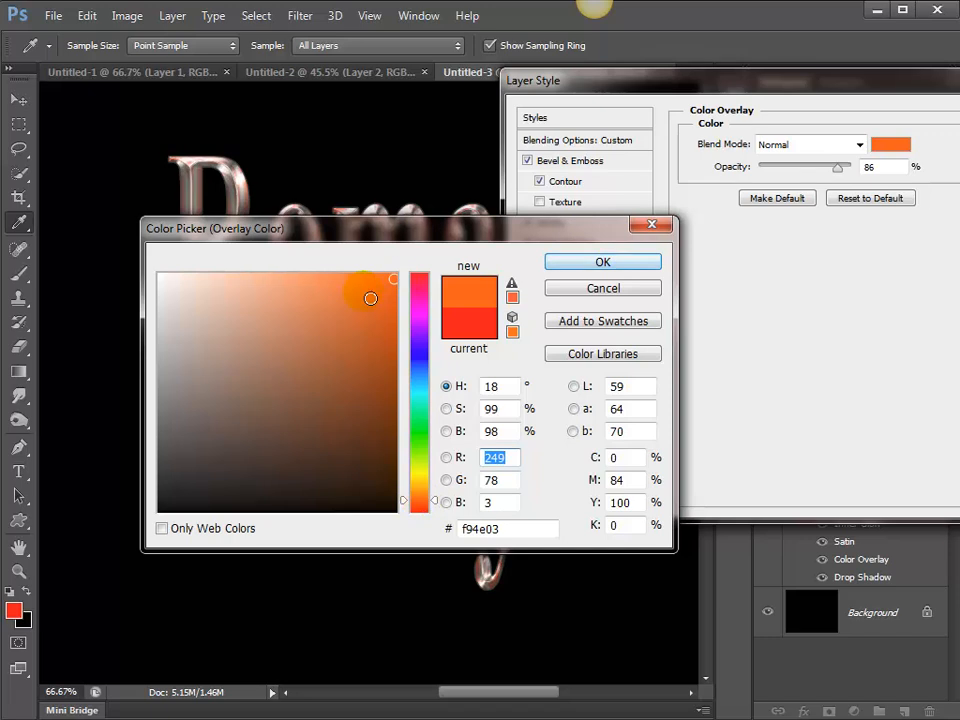
drag(351, 286, 366, 349)
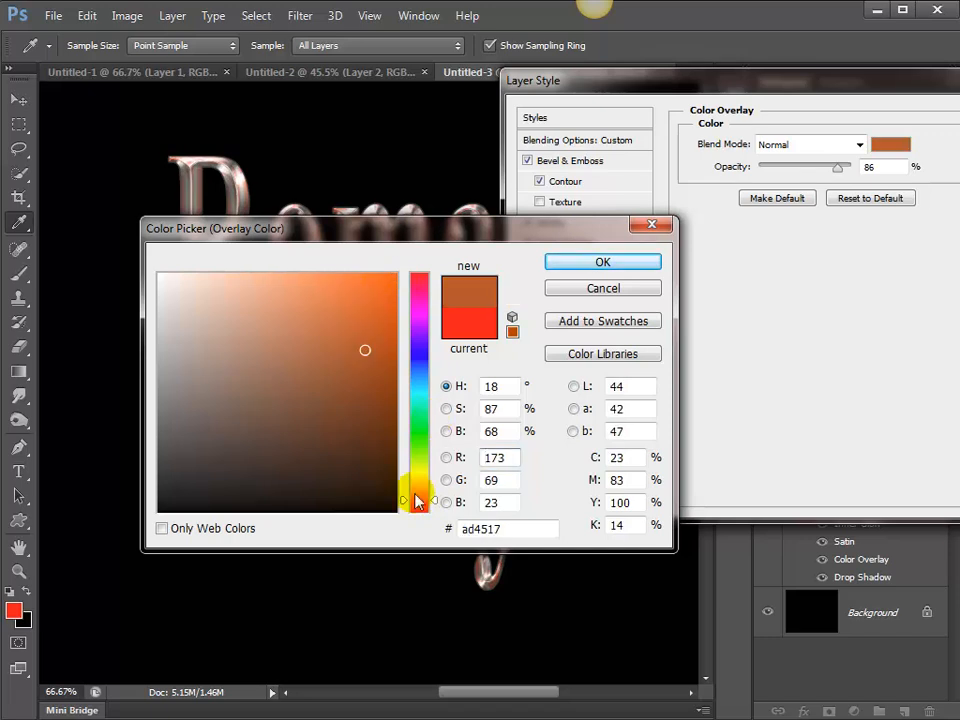
drag(420, 497, 418, 489)
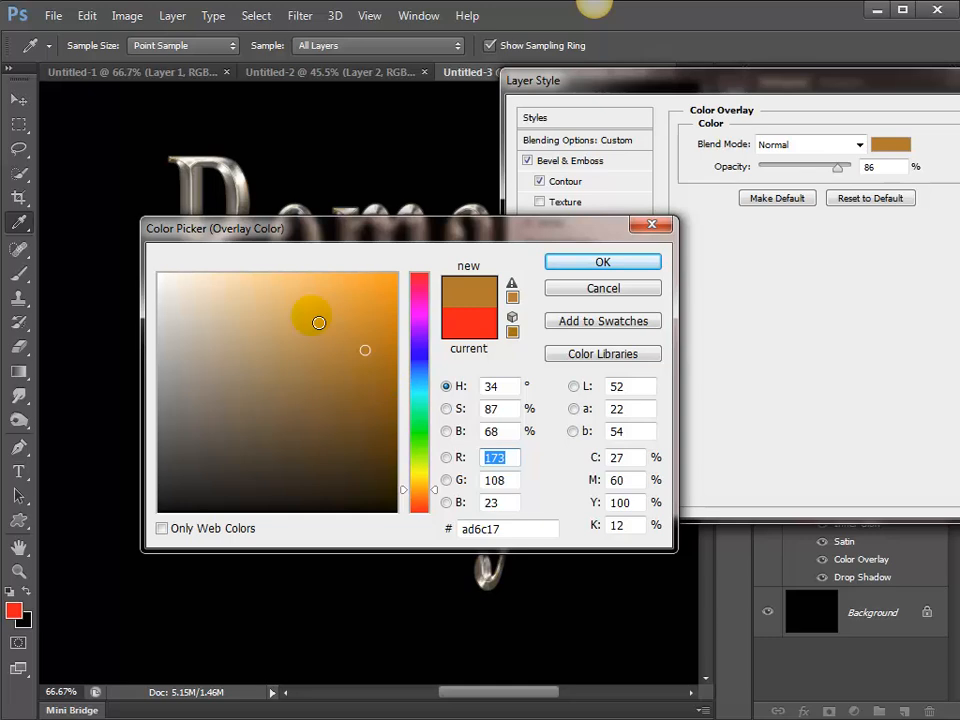
click(314, 319)
click(332, 404)
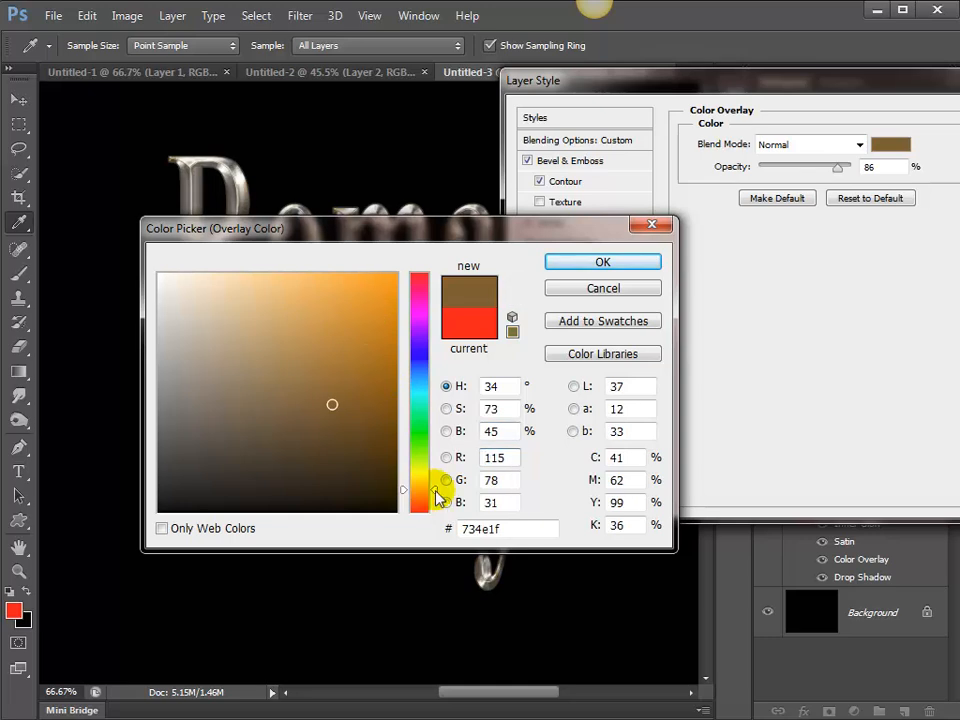
drag(430, 482, 422, 484)
click(362, 384)
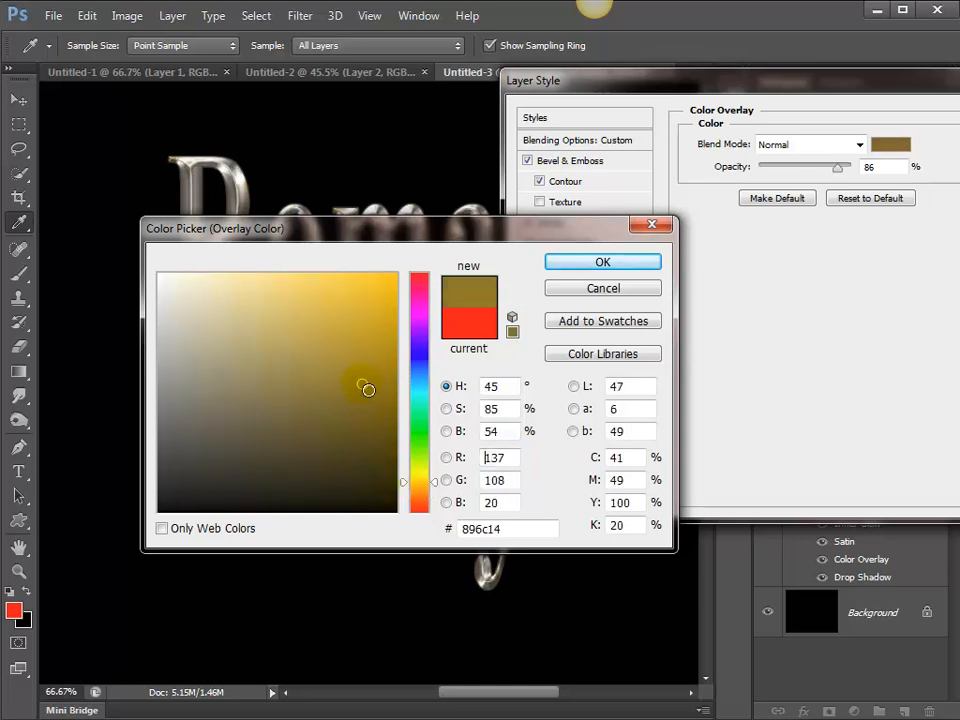
click(358, 347)
click(328, 336)
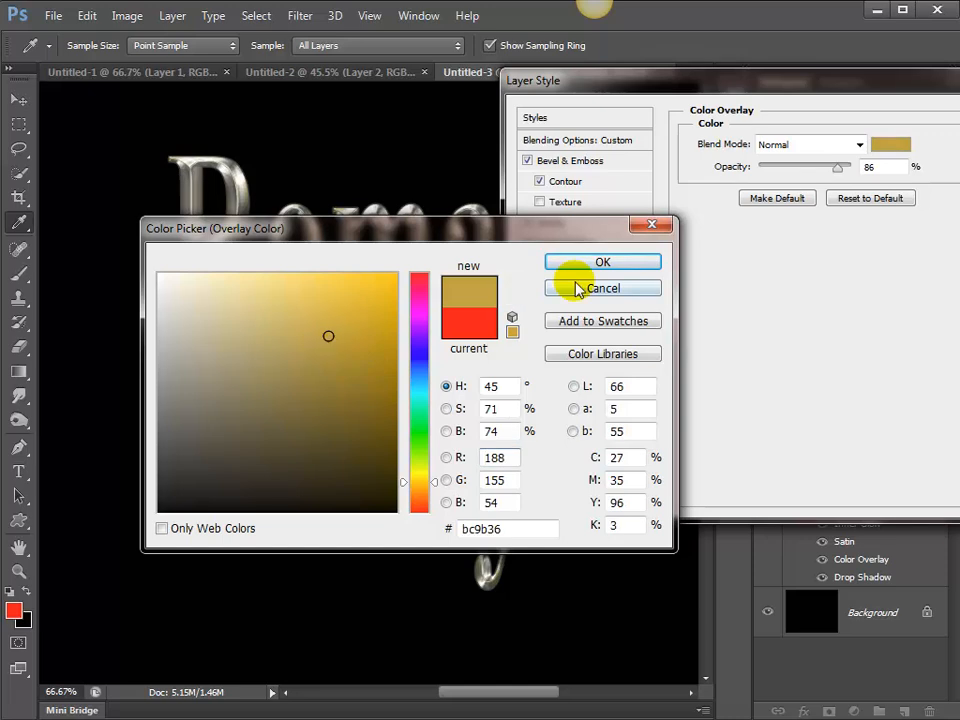
click(570, 264)
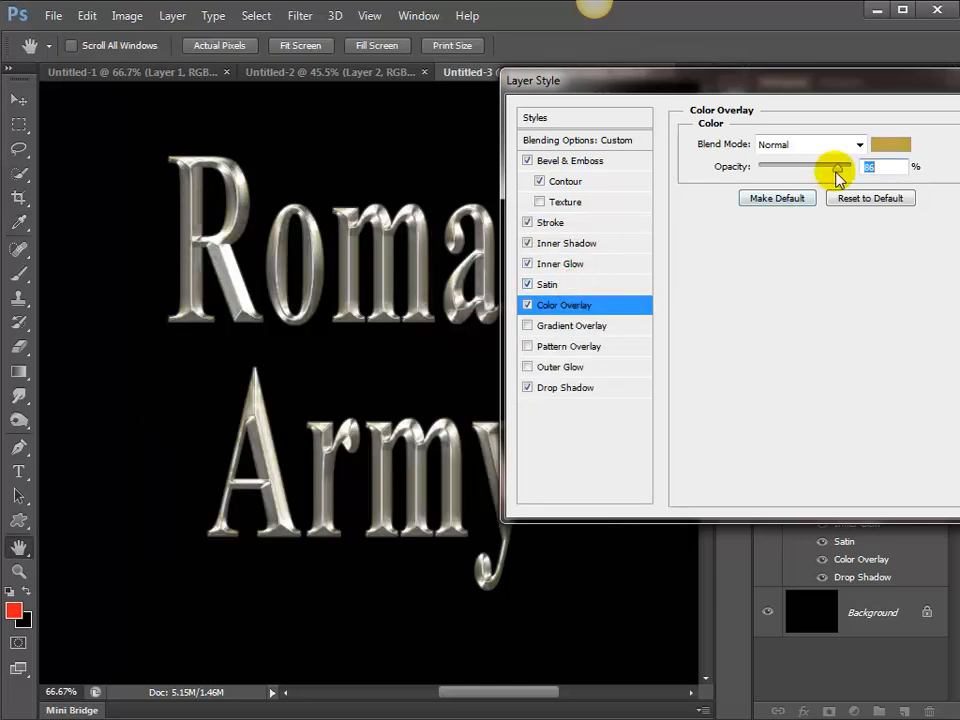
Set the color overlay to the orange-gold fda804 at 100% opacity and apply the layer style to the title.
drag(838, 168, 856, 168)
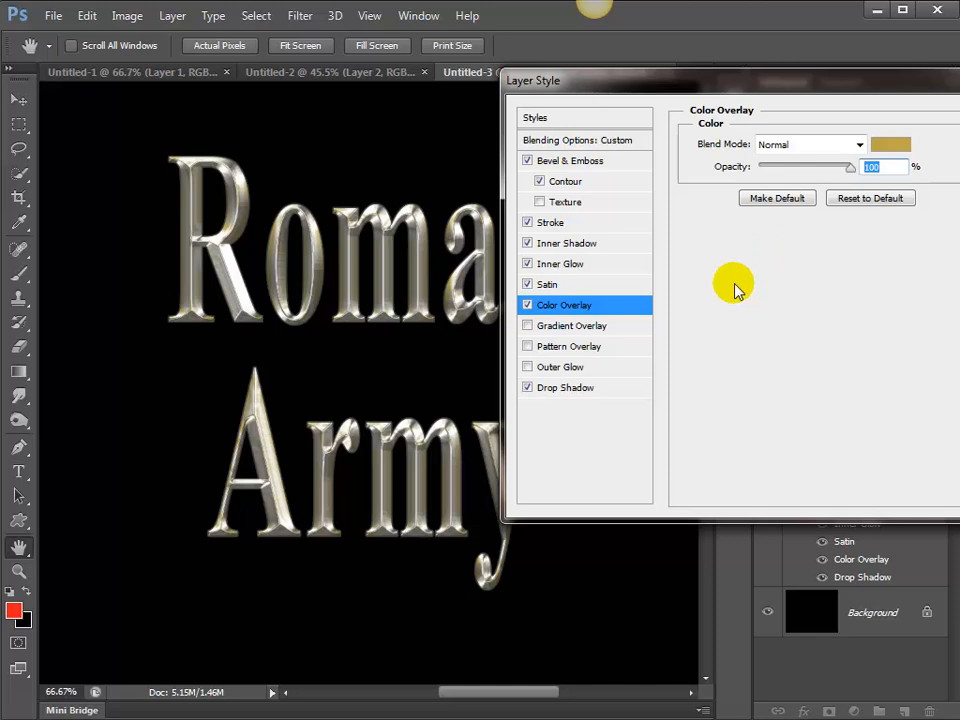
click(890, 145)
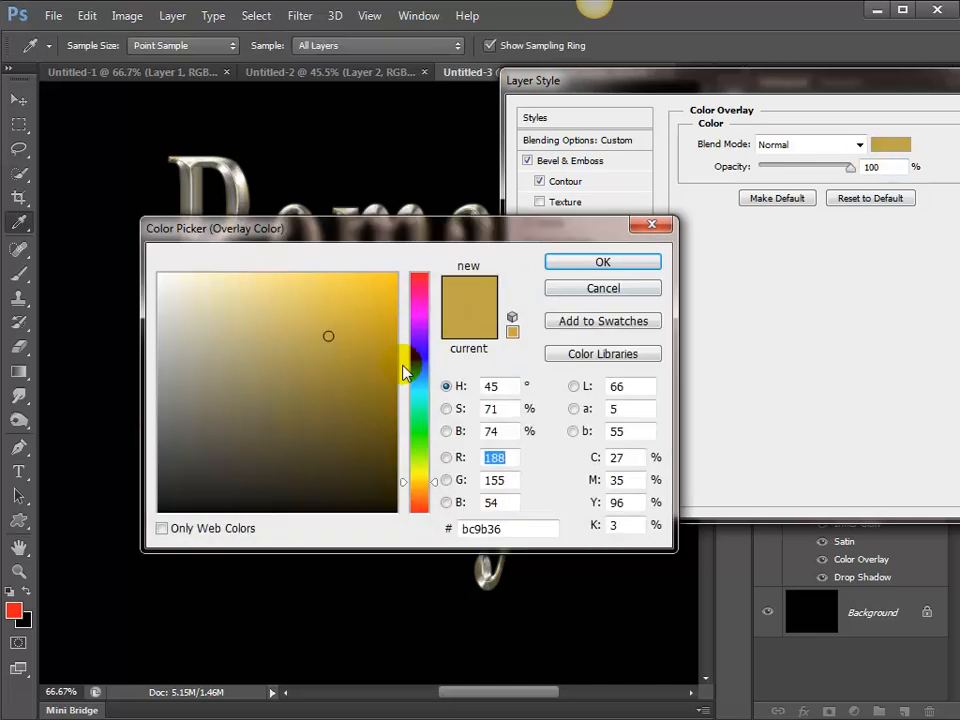
drag(421, 482, 422, 486)
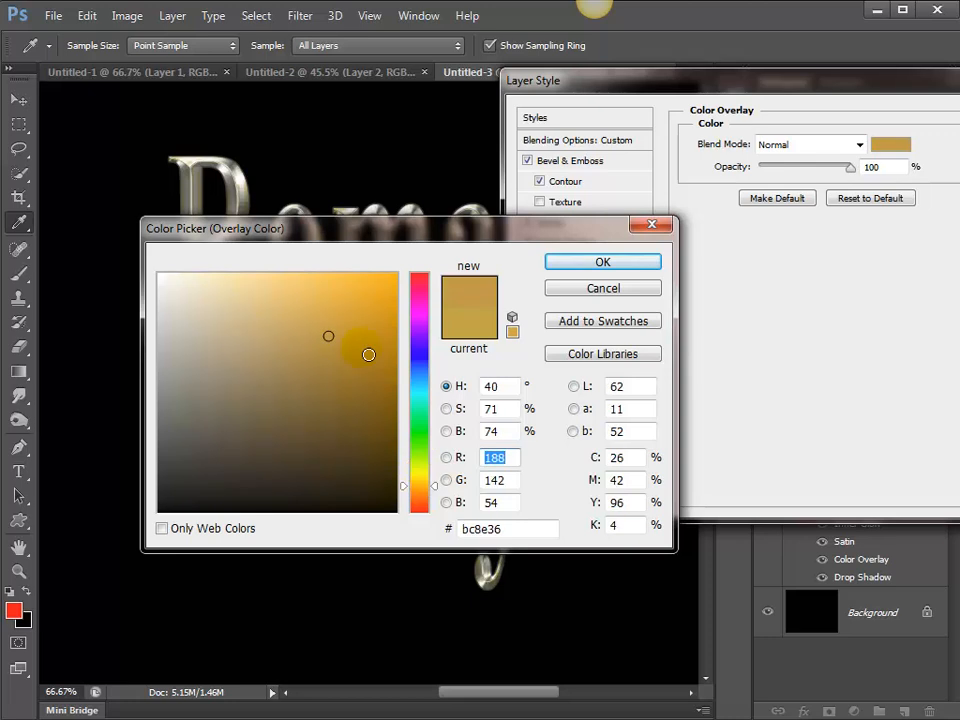
click(399, 282)
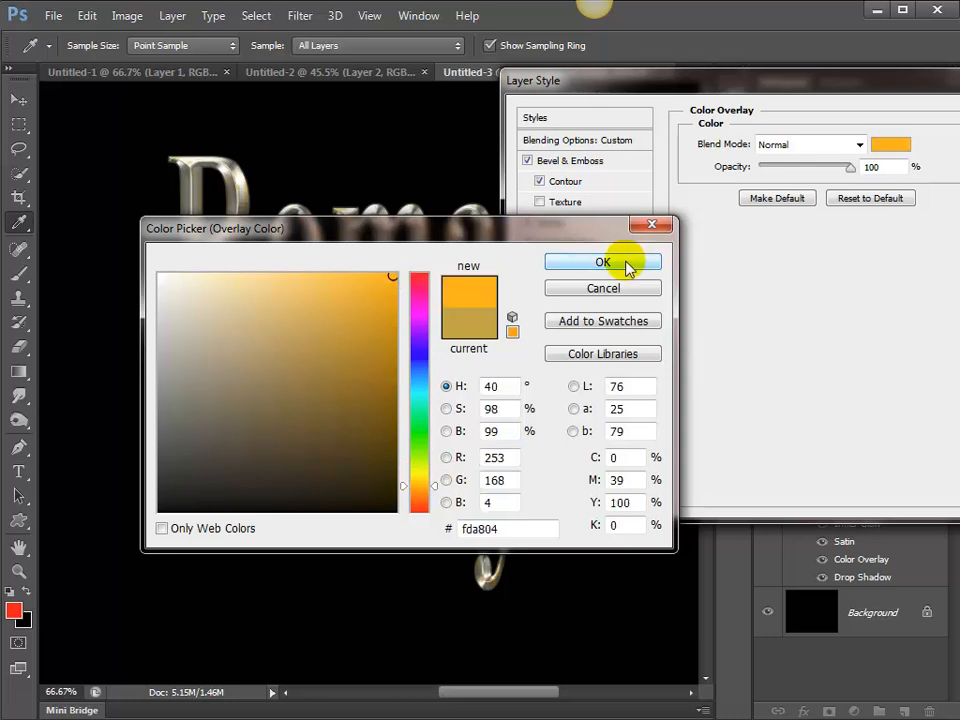
click(626, 265)
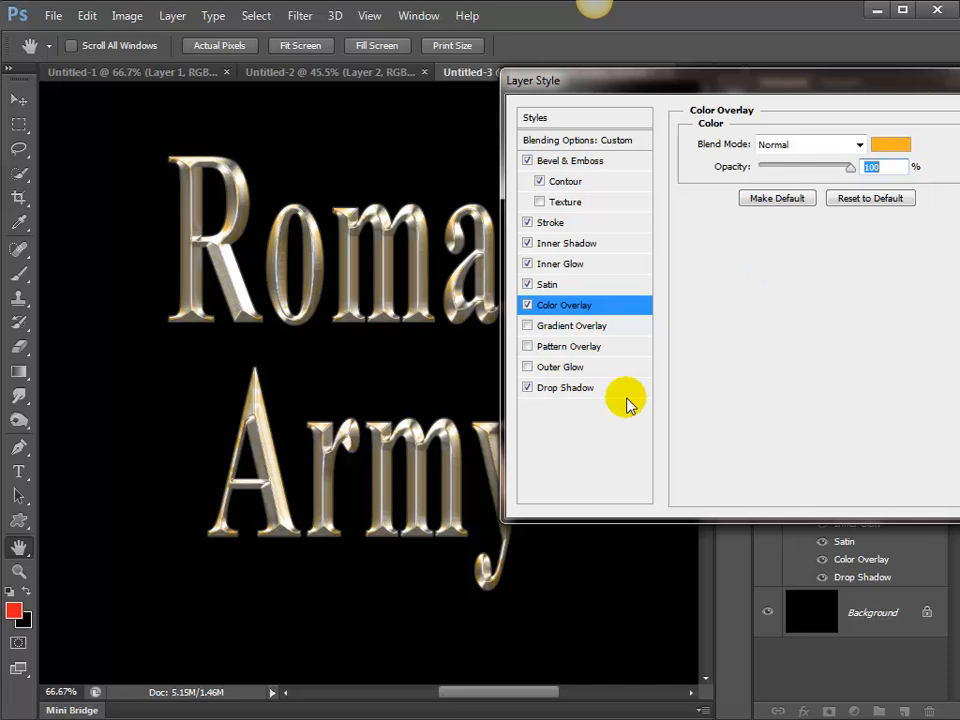
drag(680, 80, 647, 147)
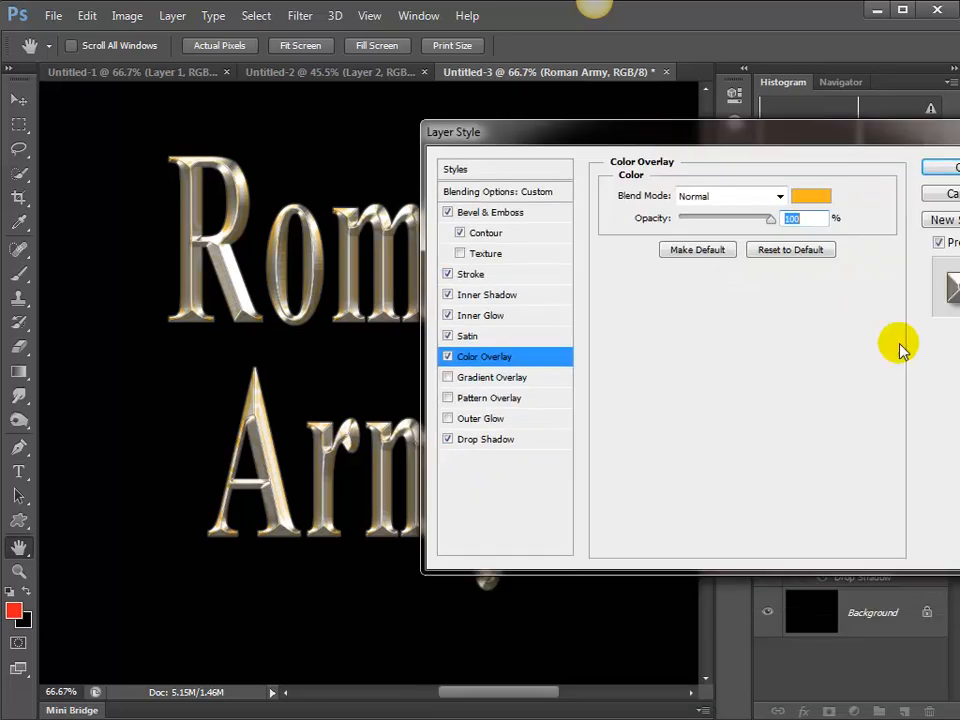
click(945, 167)
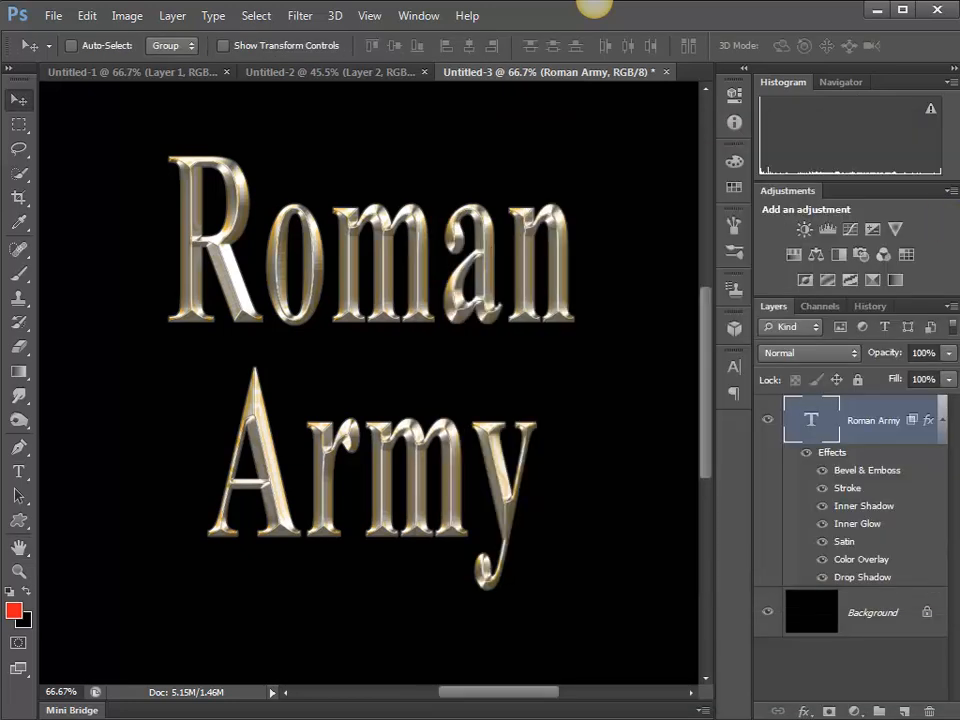
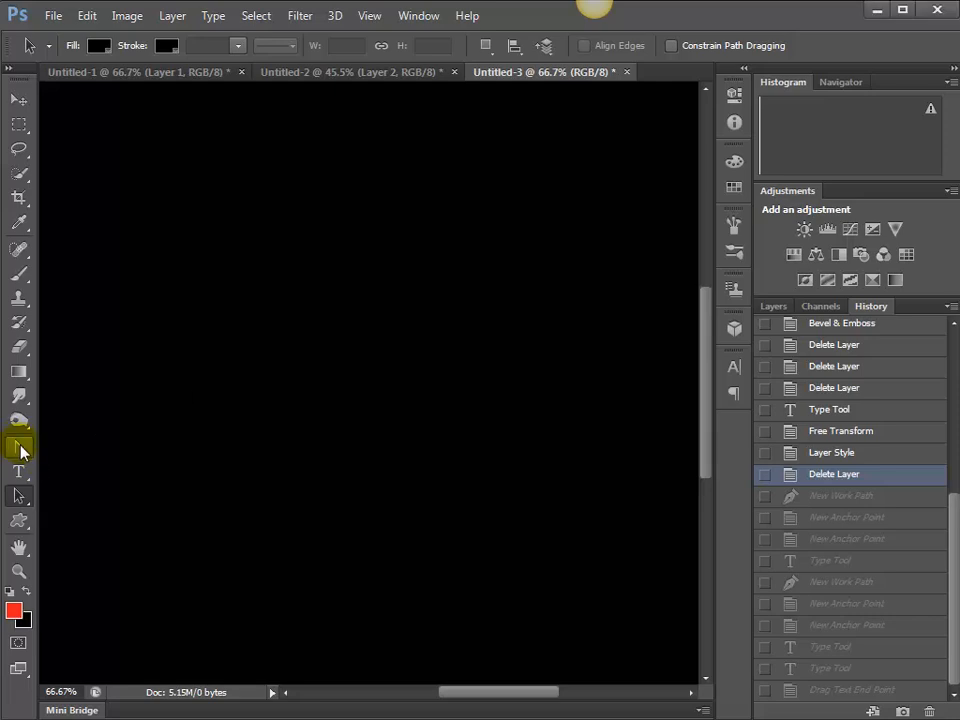
Draw a closed, irregular six-cornered path of straight segments with the Pen tool across the empty black canvas.
drag(20, 448, 66, 454)
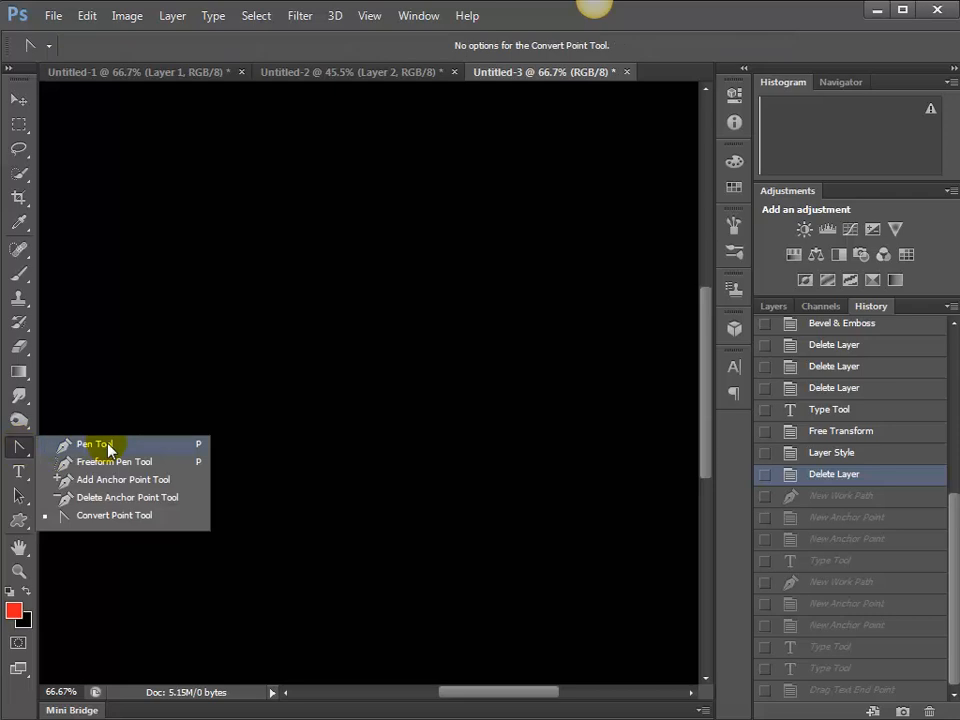
click(107, 446)
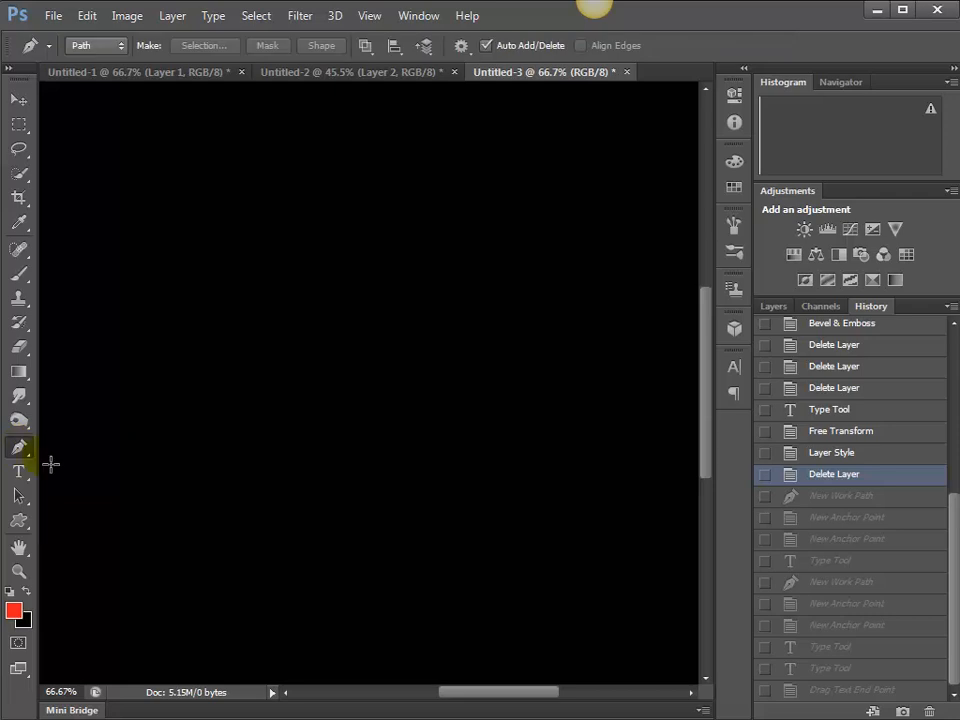
click(147, 173)
click(399, 410)
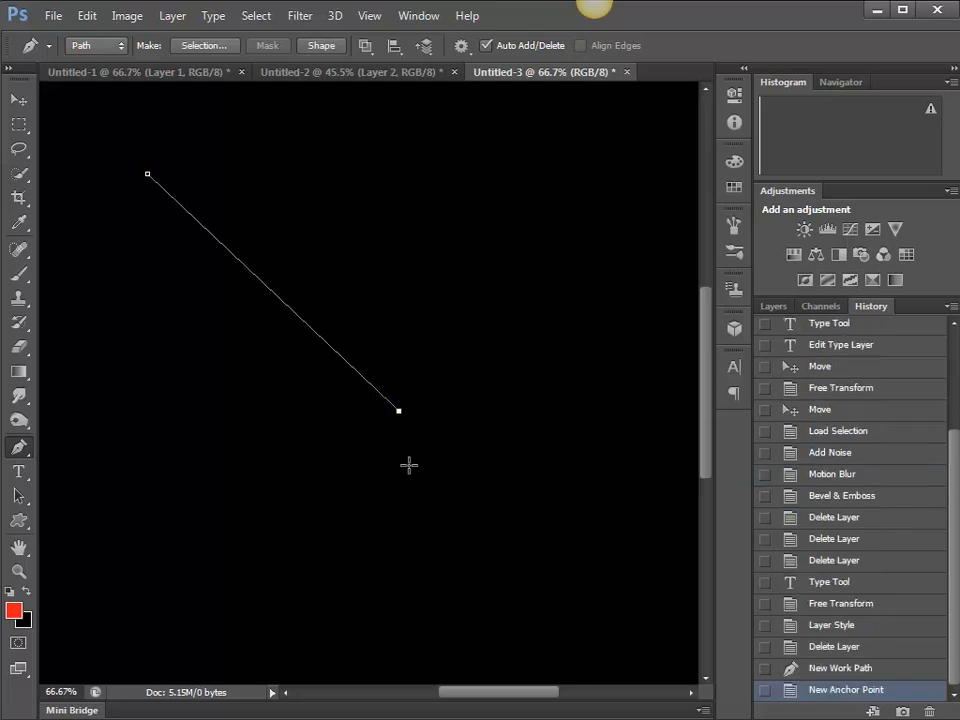
click(315, 514)
click(531, 519)
click(586, 273)
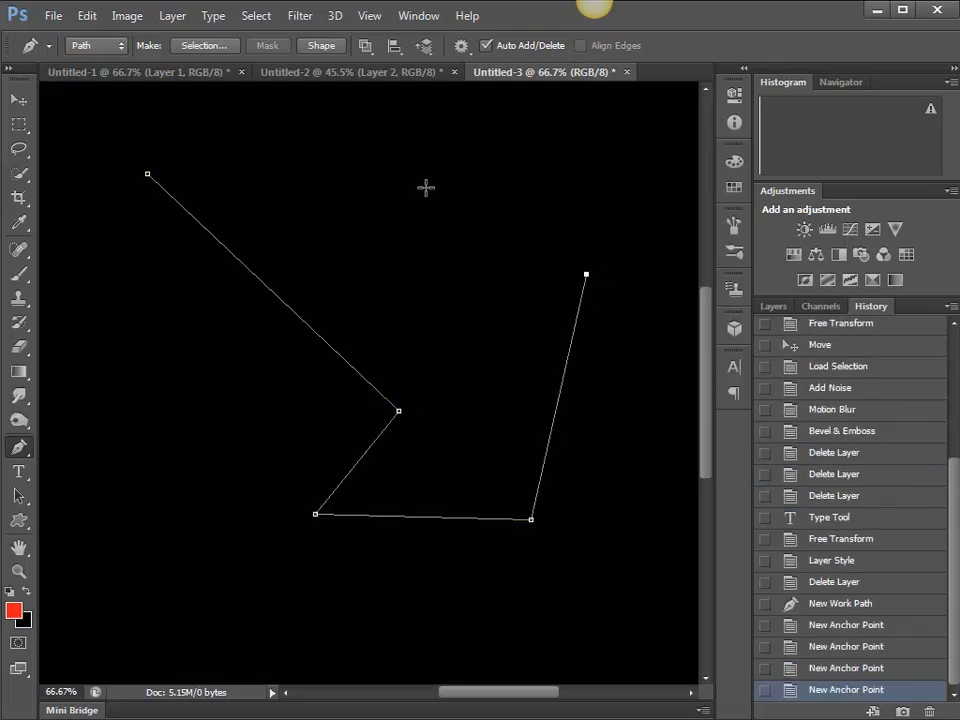
click(409, 177)
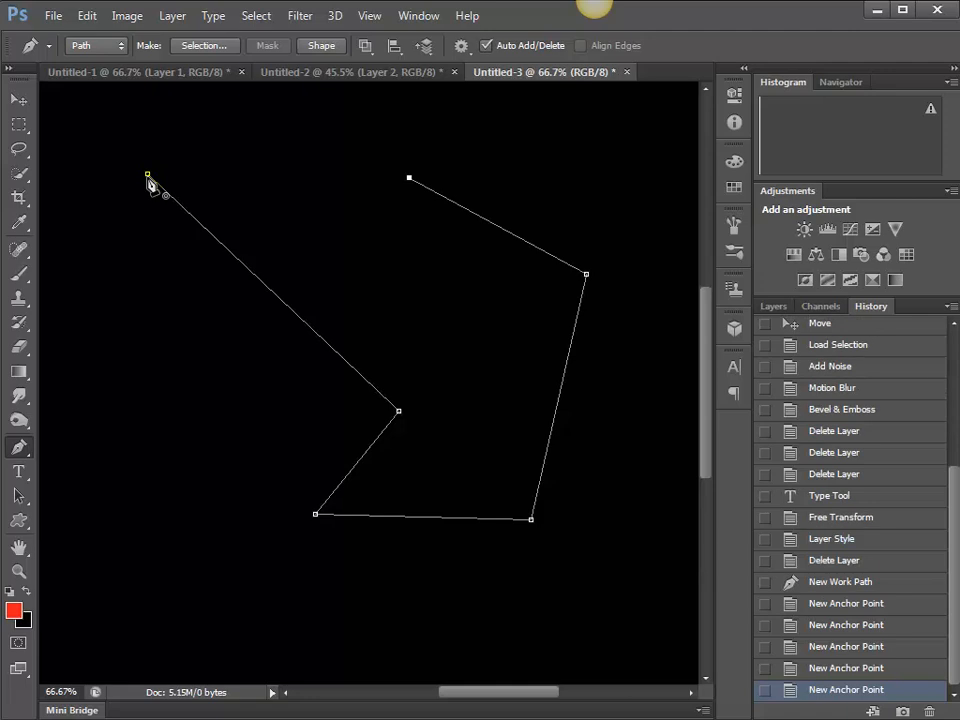
click(148, 175)
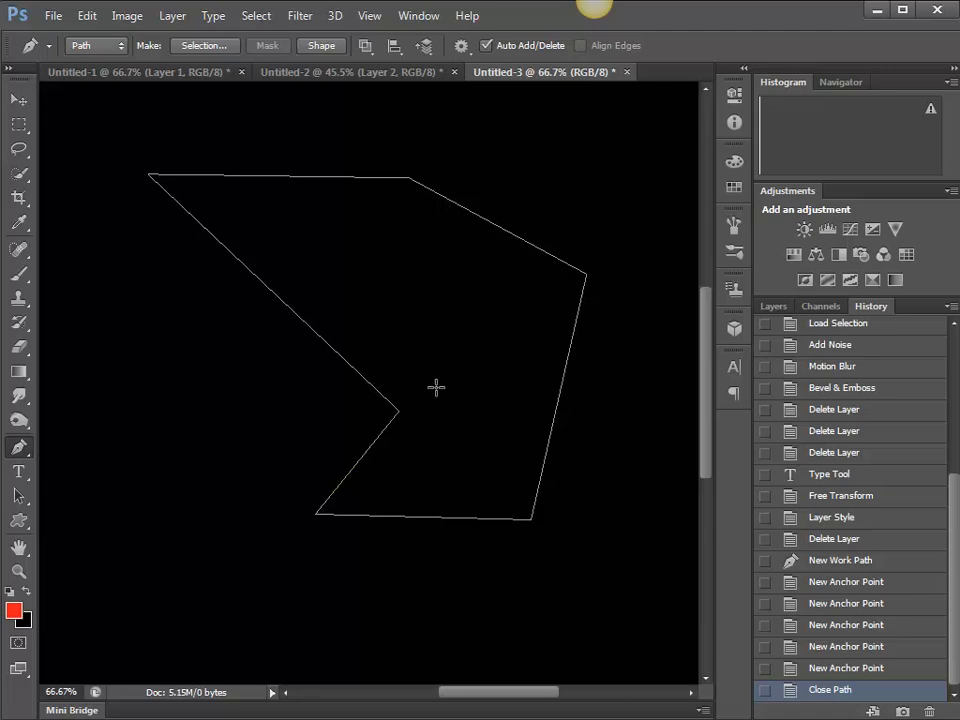
Show the document's paths and move their floating listing fully into view beside the canvas.
click(419, 18)
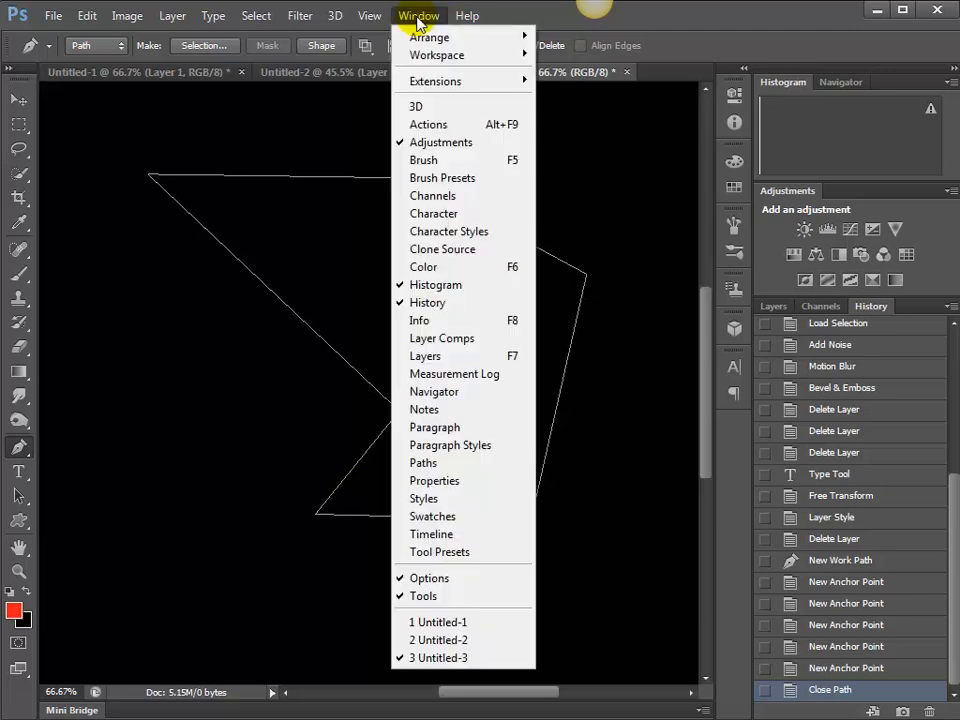
click(451, 468)
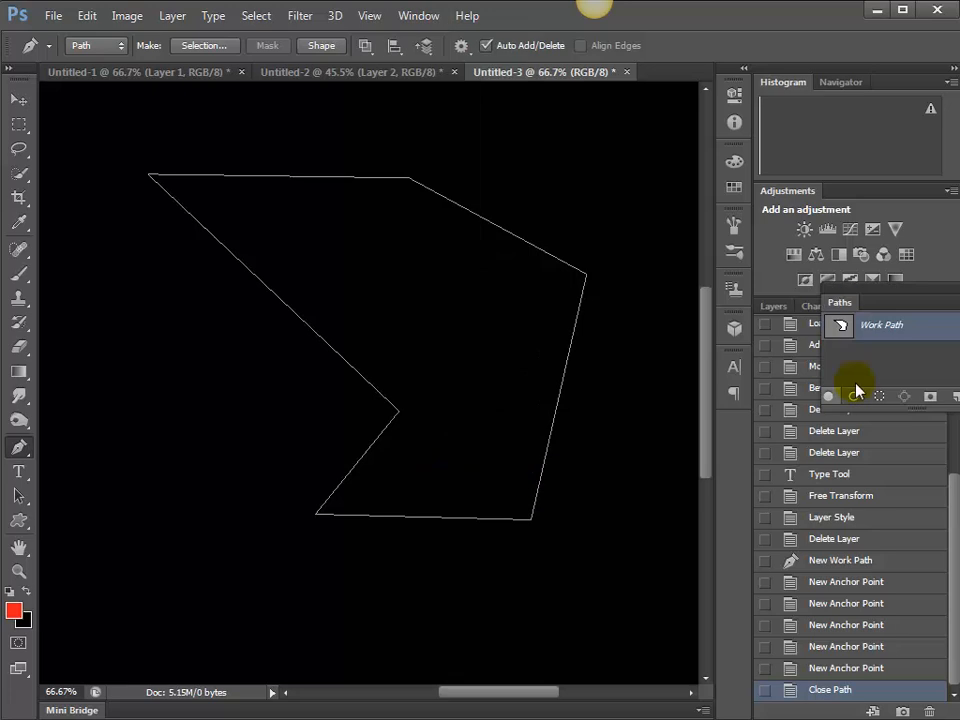
drag(883, 301, 786, 286)
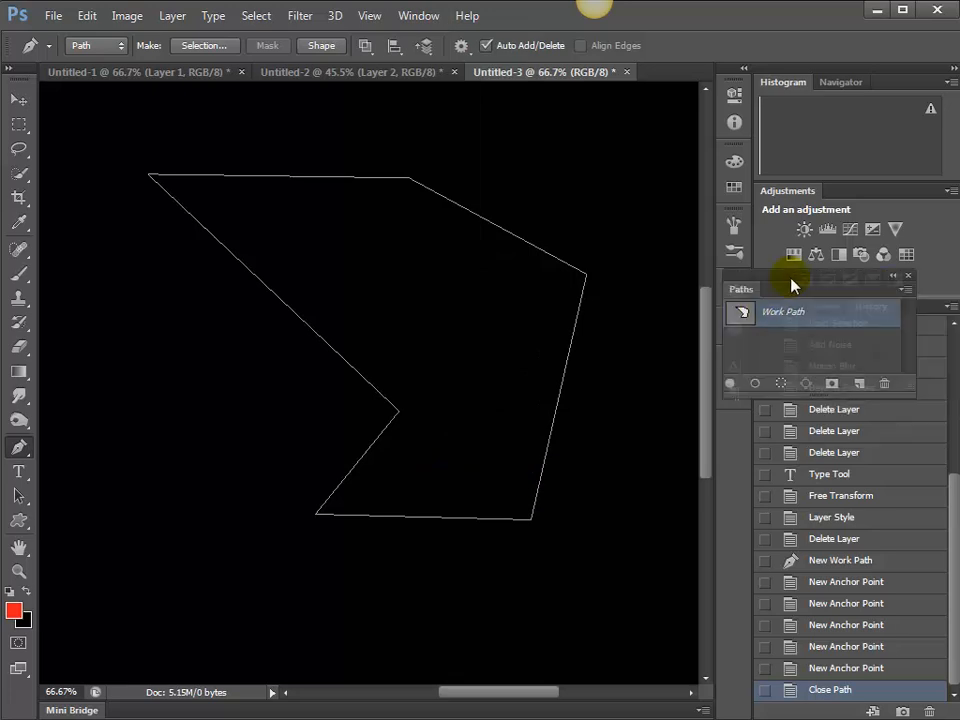
Save the six-cornered work path under the name Silly Path.
click(795, 318)
double_click(793, 318)
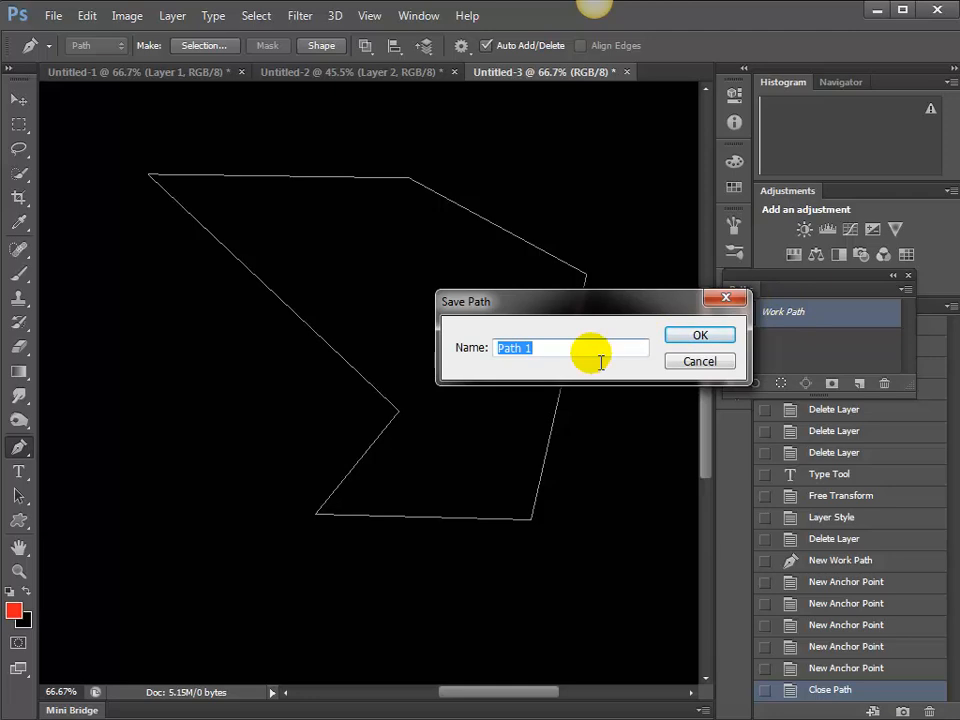
text(Silly)
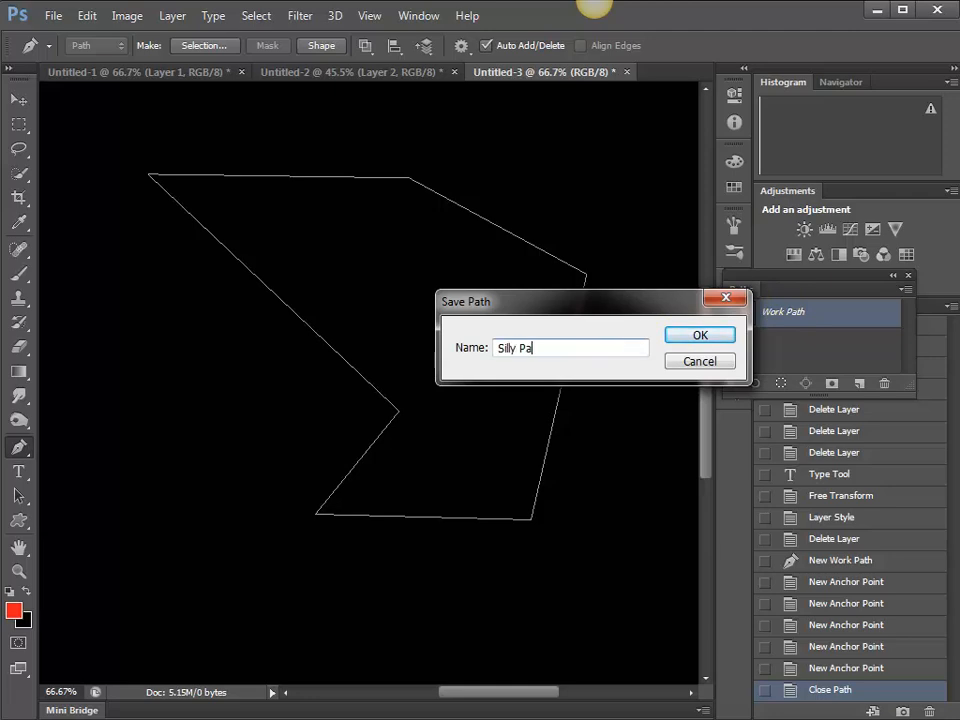
click(700, 334)
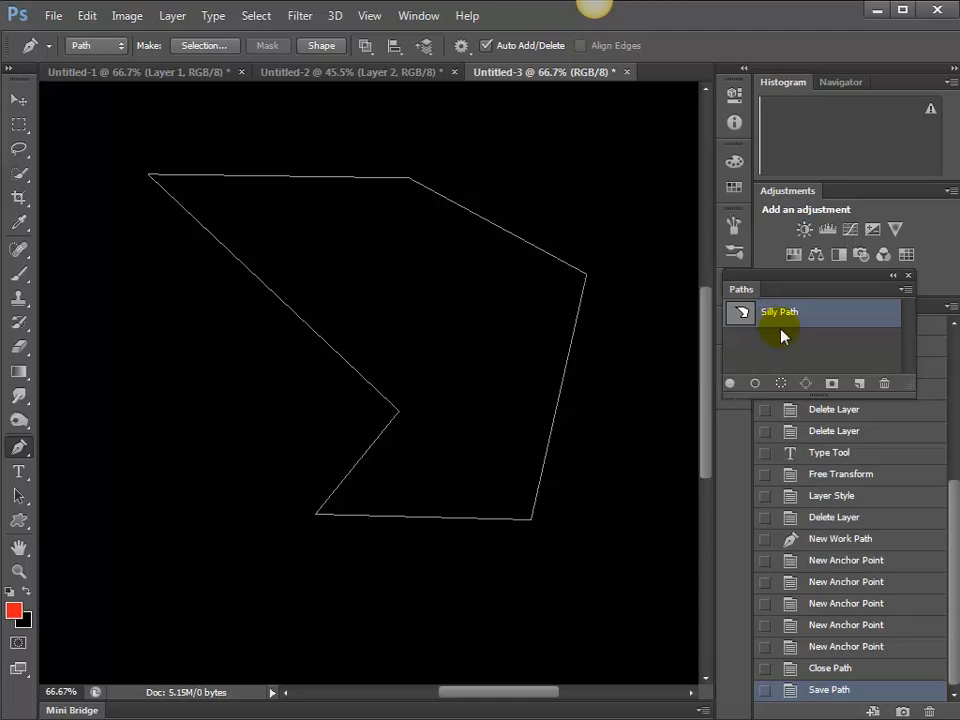
Start text with the Type tool on the path's upper edge near its sharp corner and set the font size to 36 pt.
click(20, 476)
drag(20, 478, 82, 475)
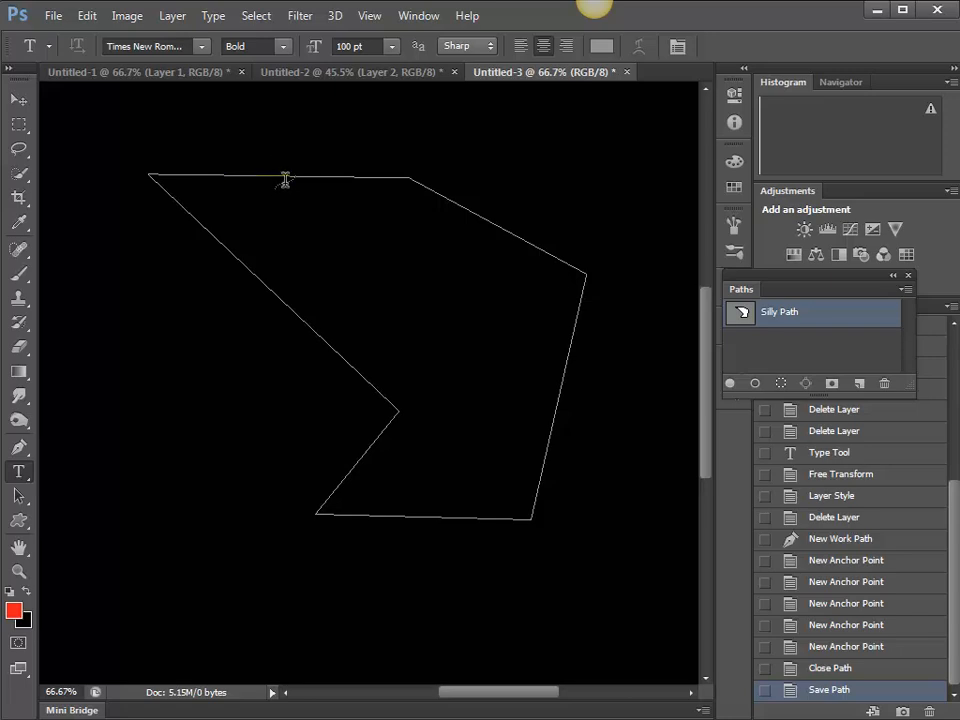
click(181, 181)
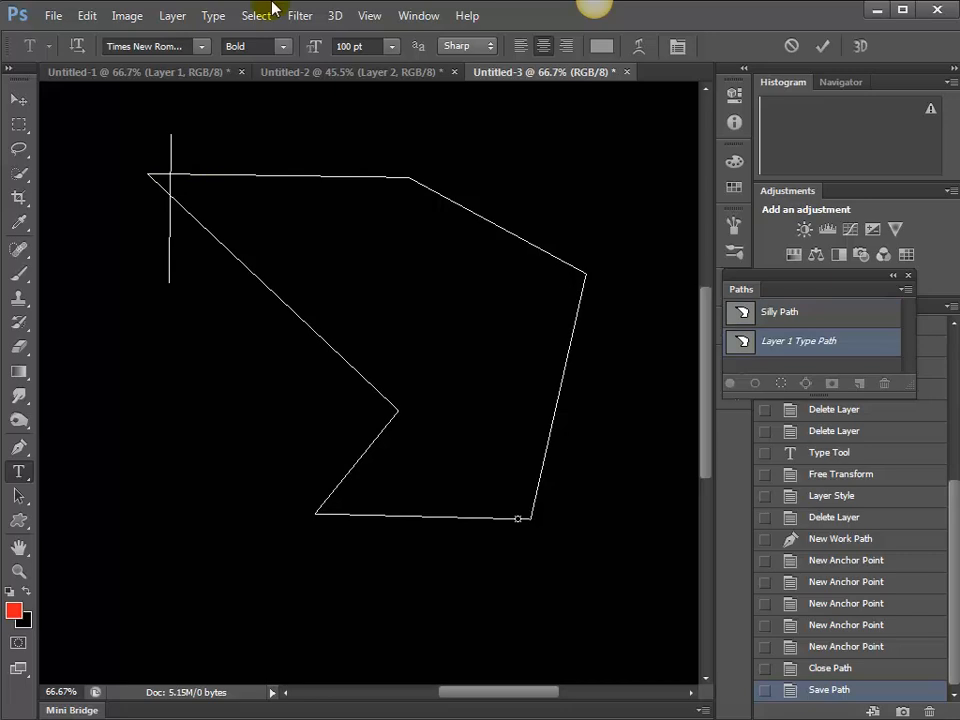
click(391, 46)
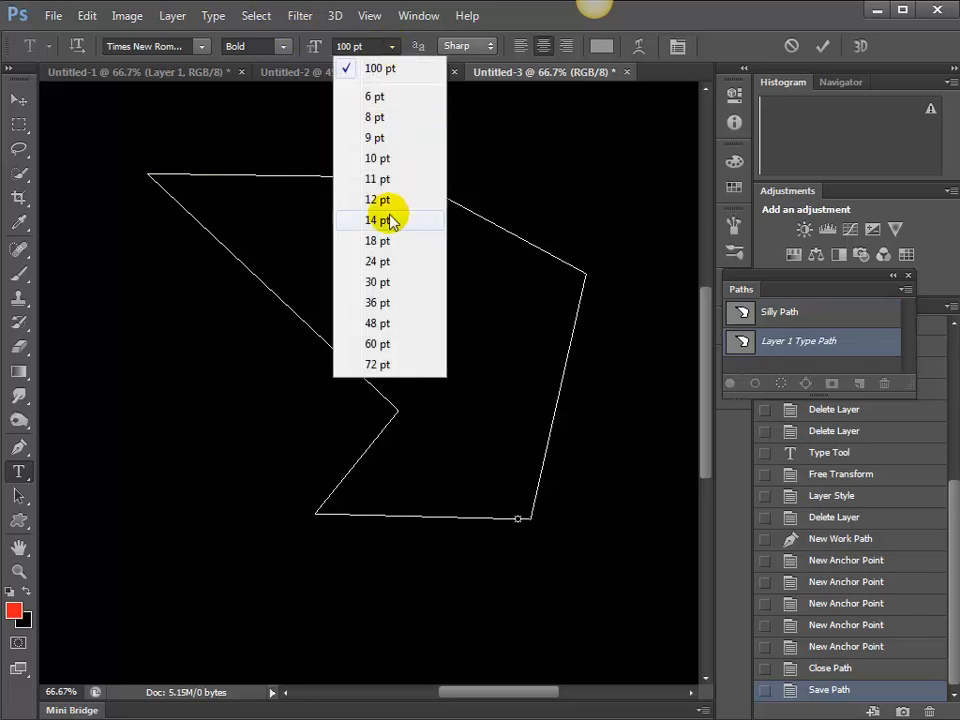
click(390, 302)
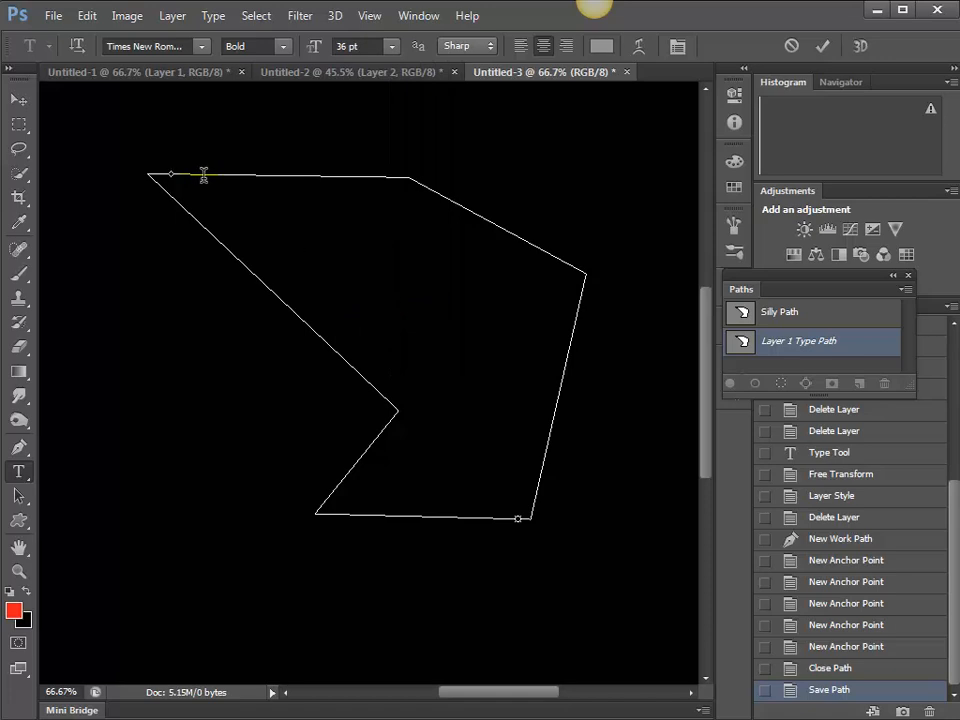
Enter "Here we go, typing on a path. See how I am doing te" as the text running along the path.
text(HOH)
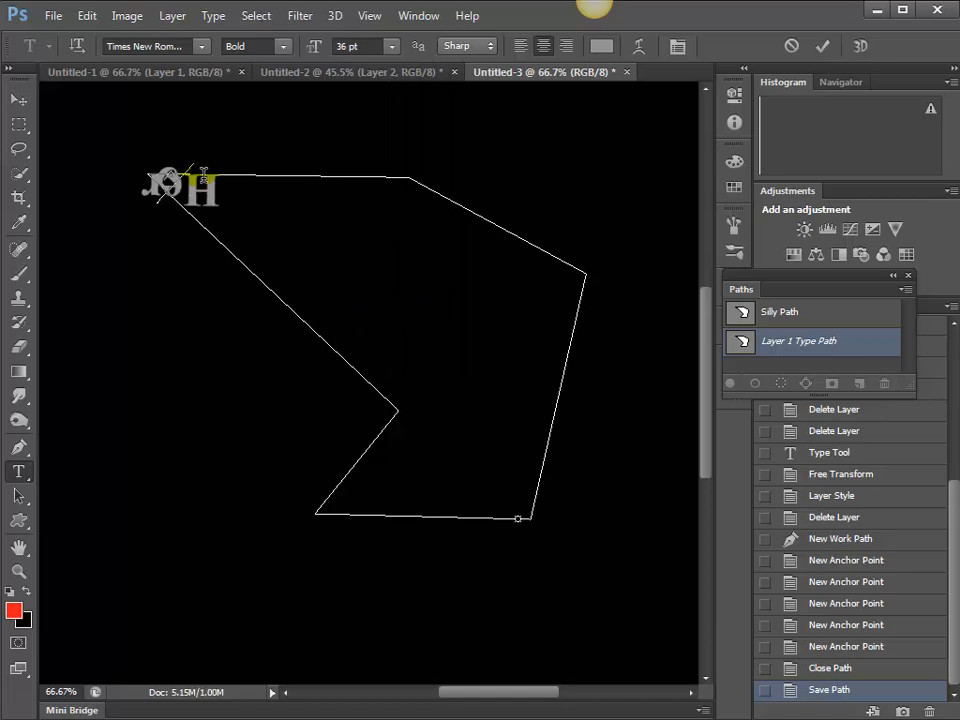
text( we)
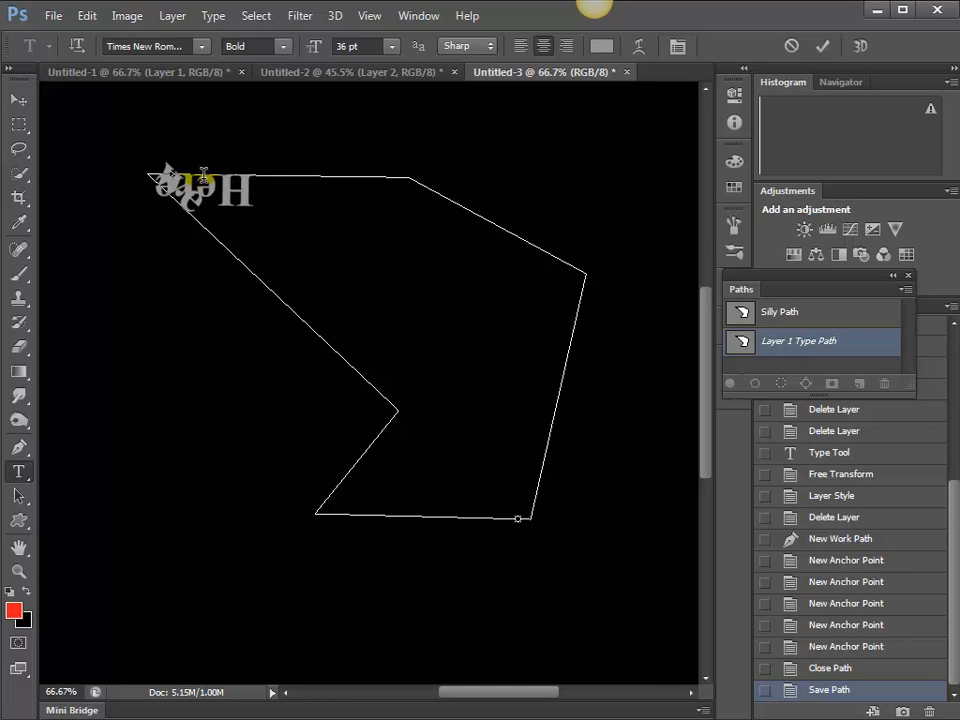
text( go)
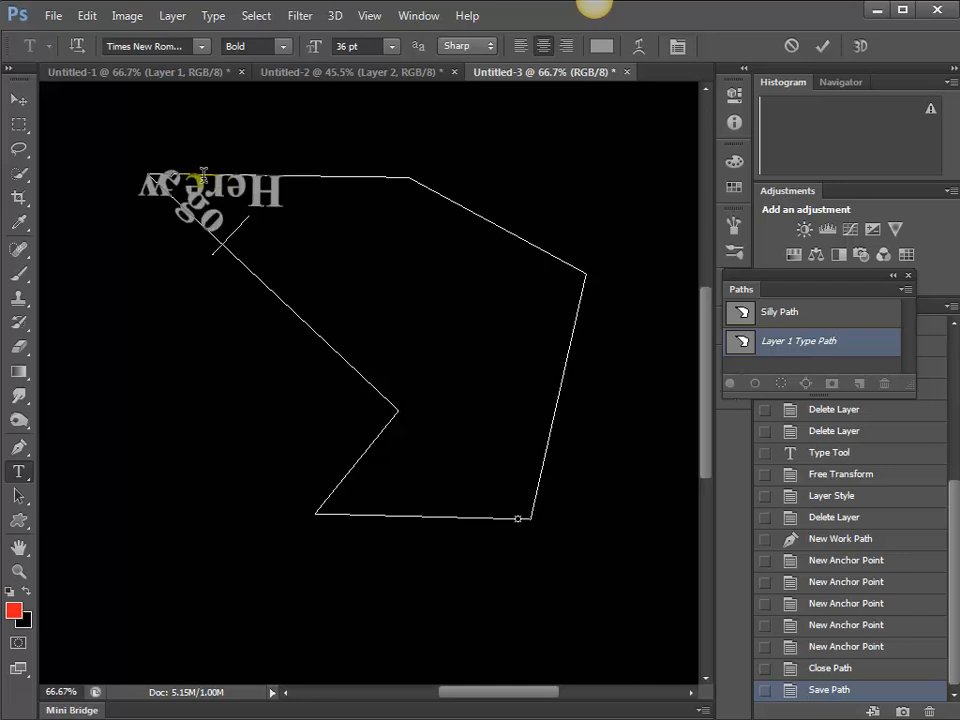
text( t)
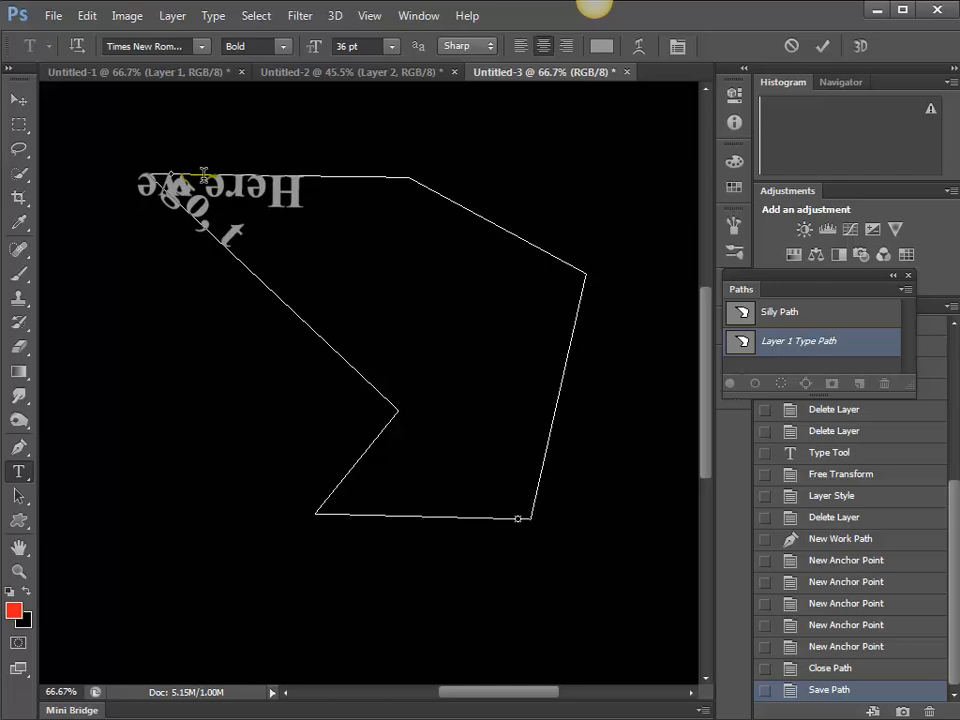
text(yping on a)
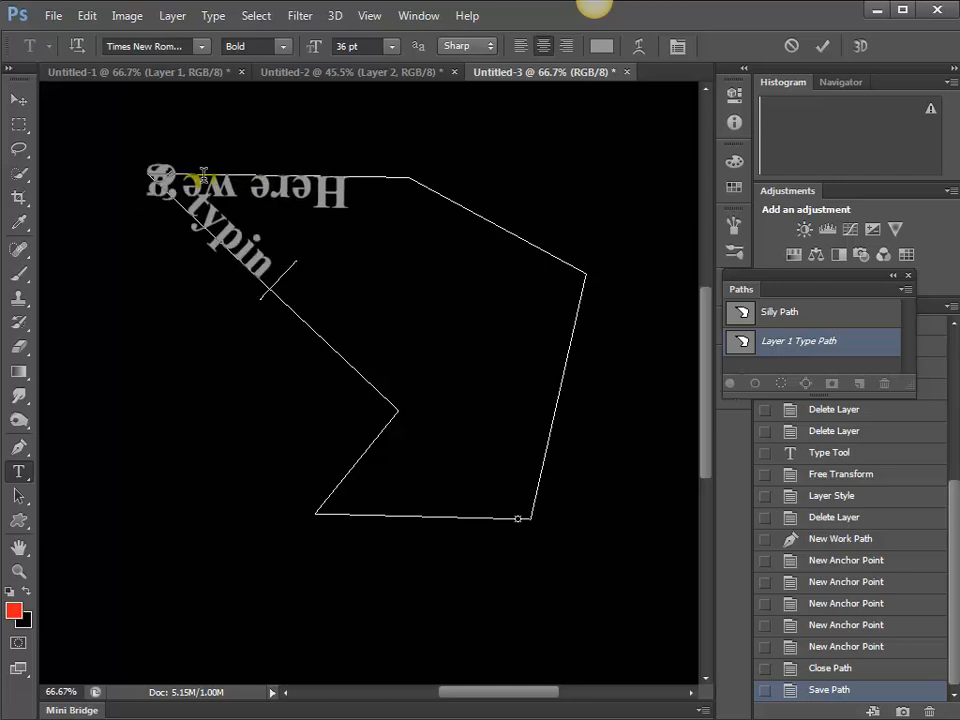
text( par)
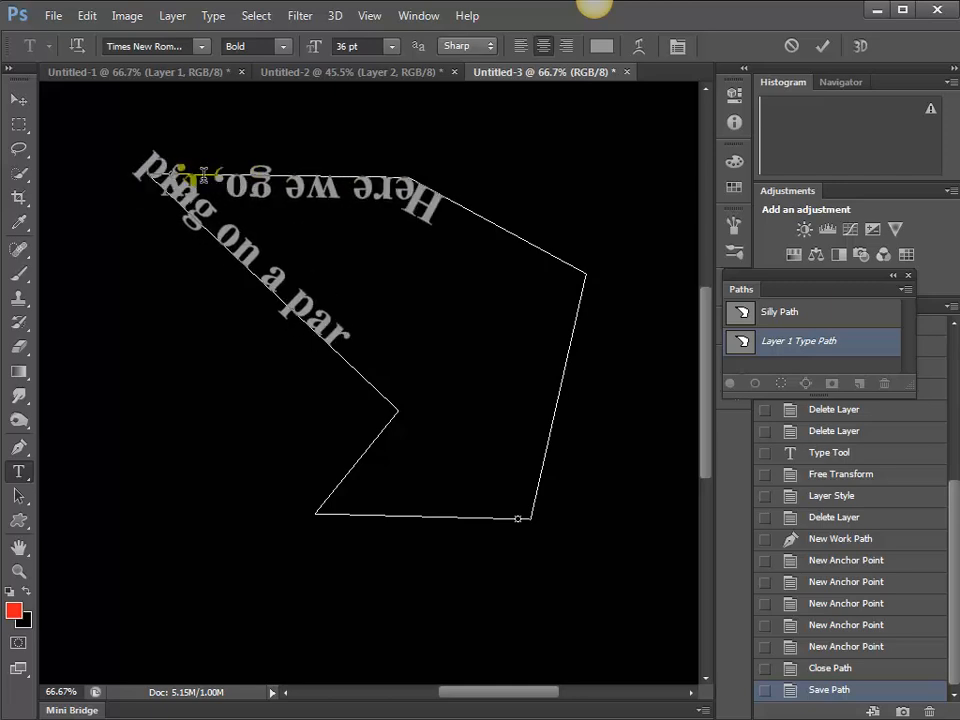
key(BackSpace)
text(th)
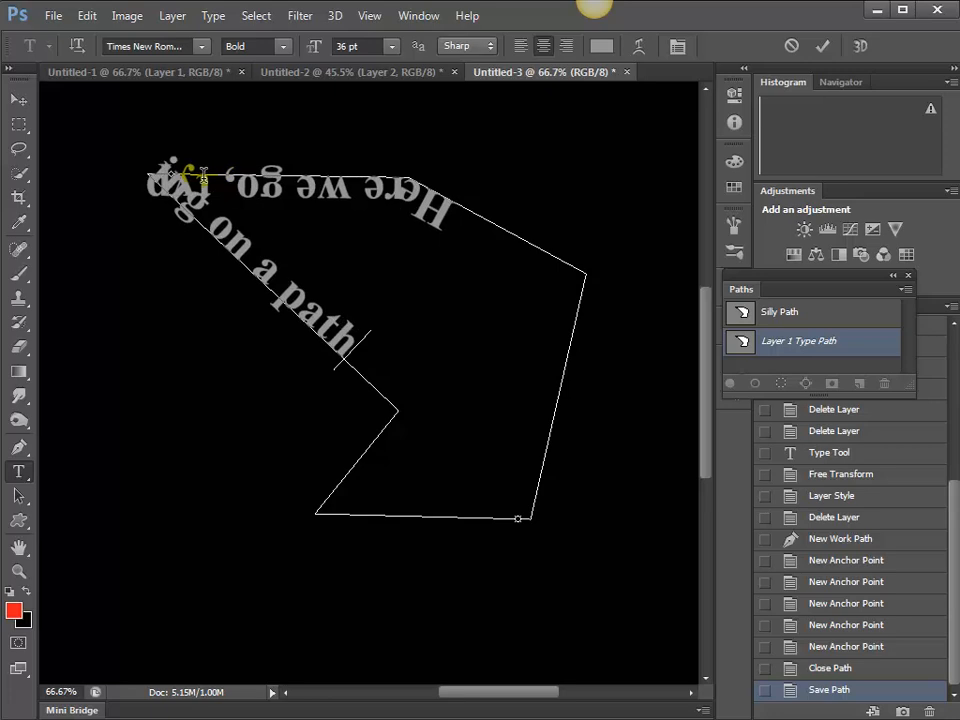
text(.)
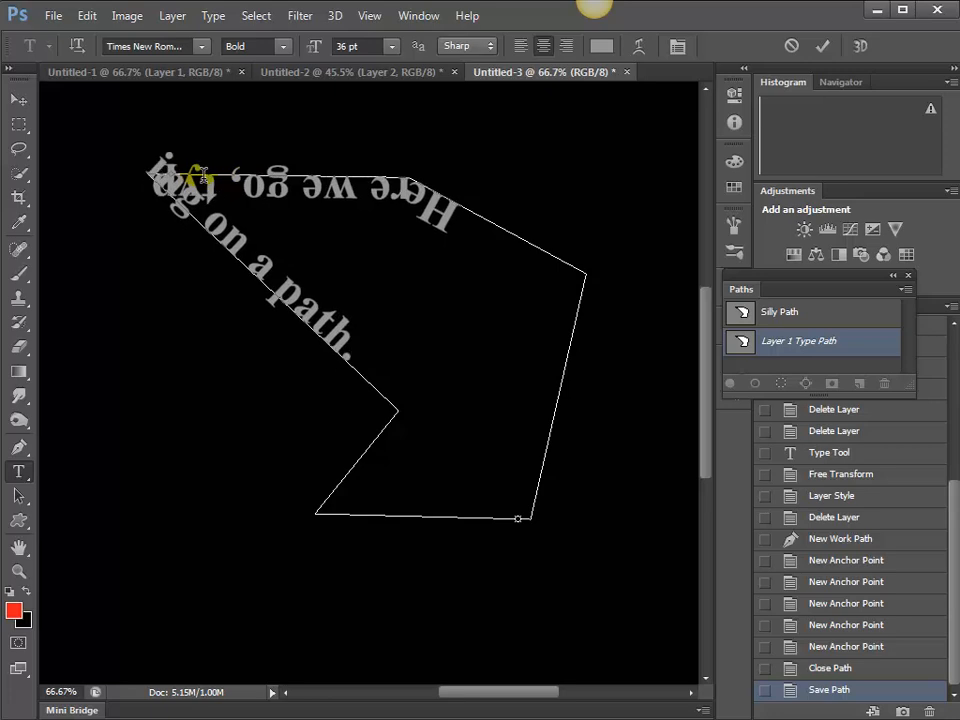
text( See how I)
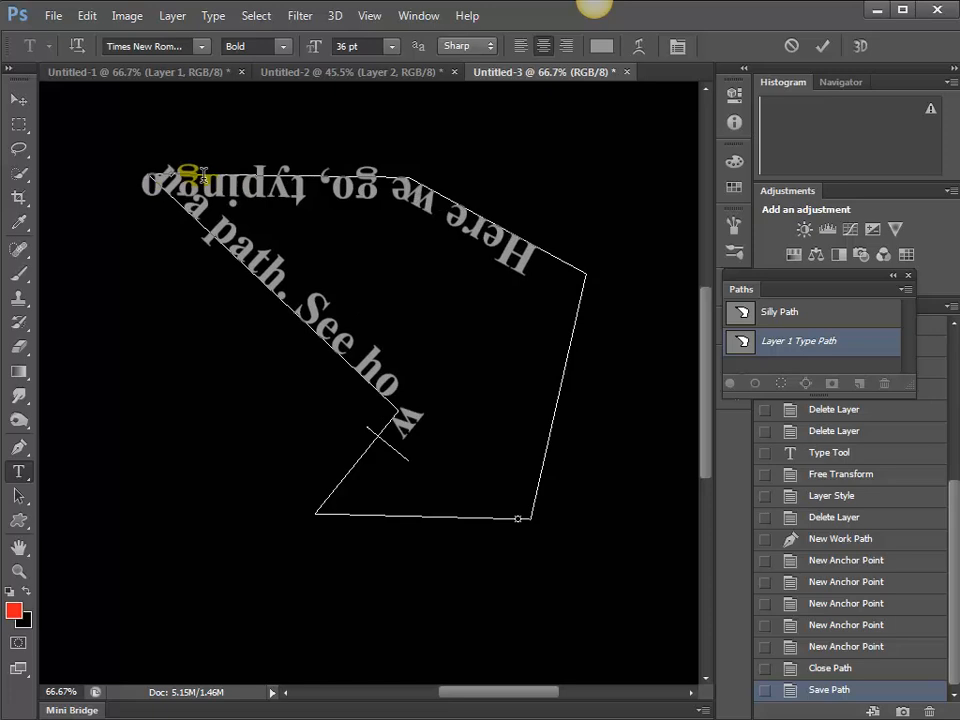
text( am doing)
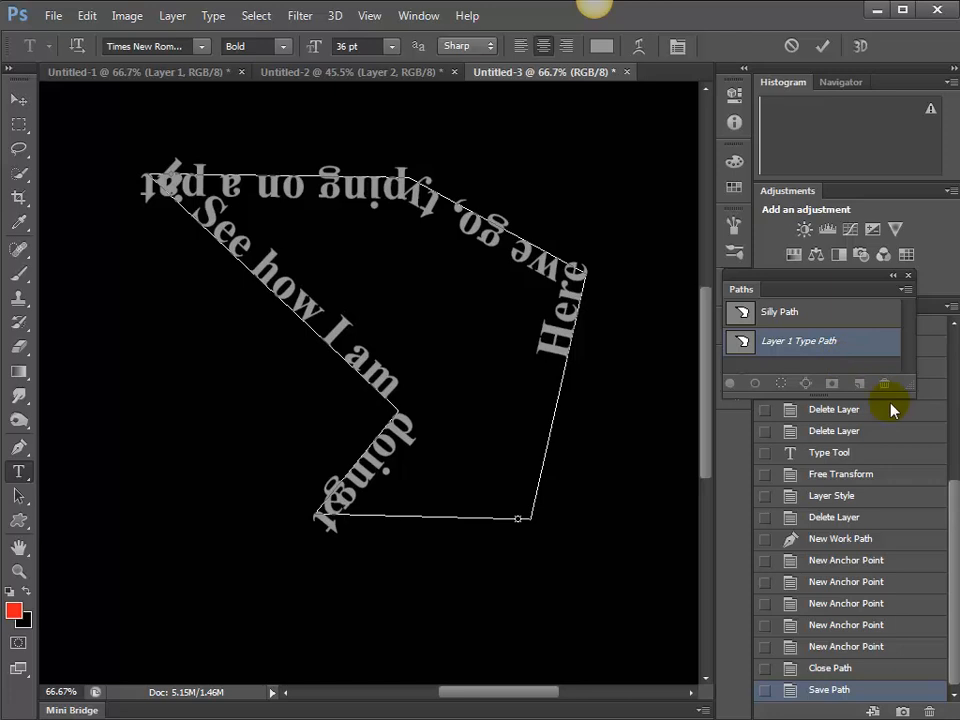
Hide the paths listing, commit the path text and remove its layer from the document.
click(18, 449)
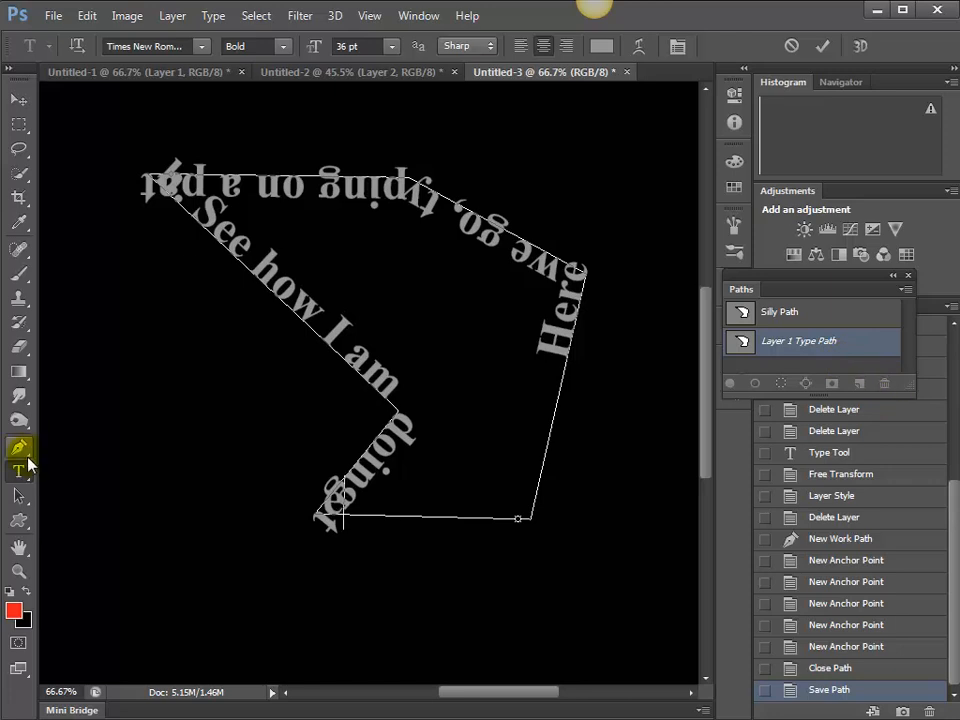
click(24, 468)
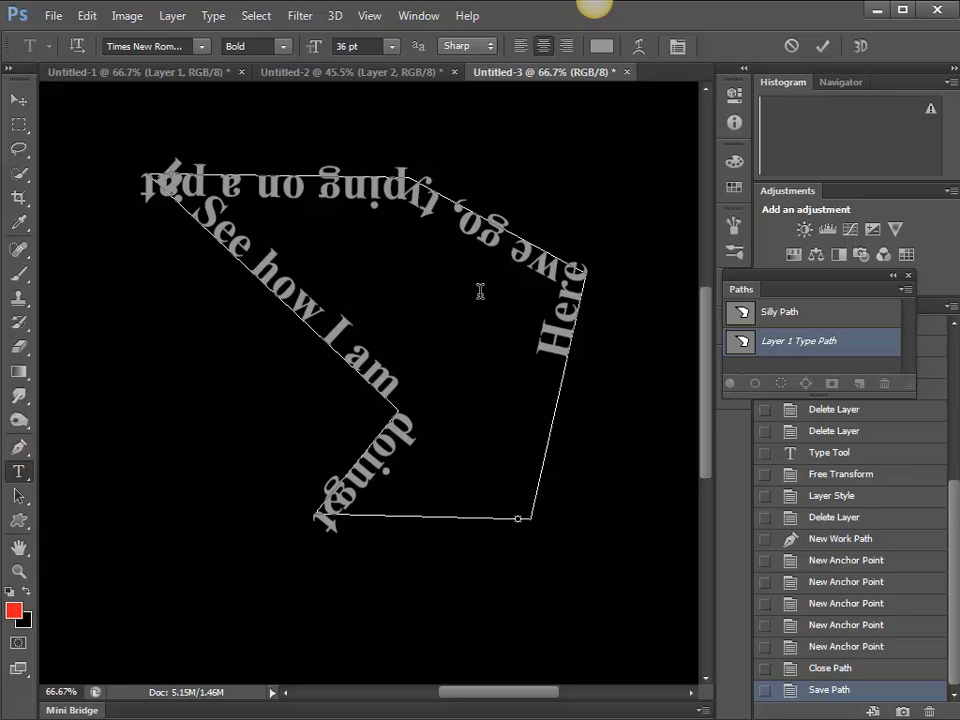
click(908, 277)
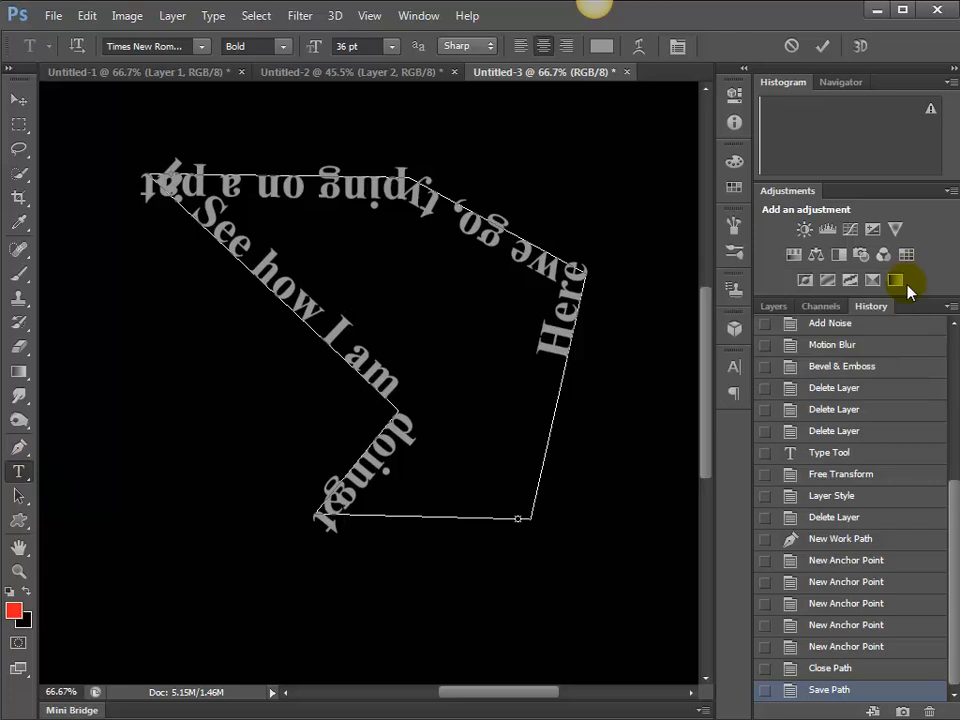
click(773, 309)
click(814, 421)
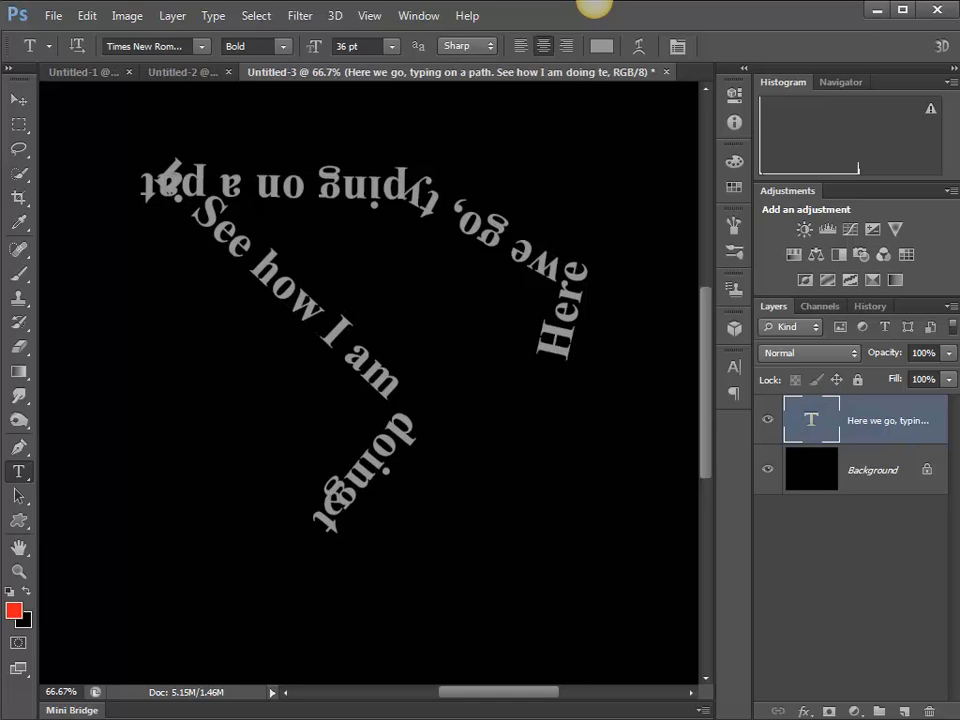
key(ctrl+z)
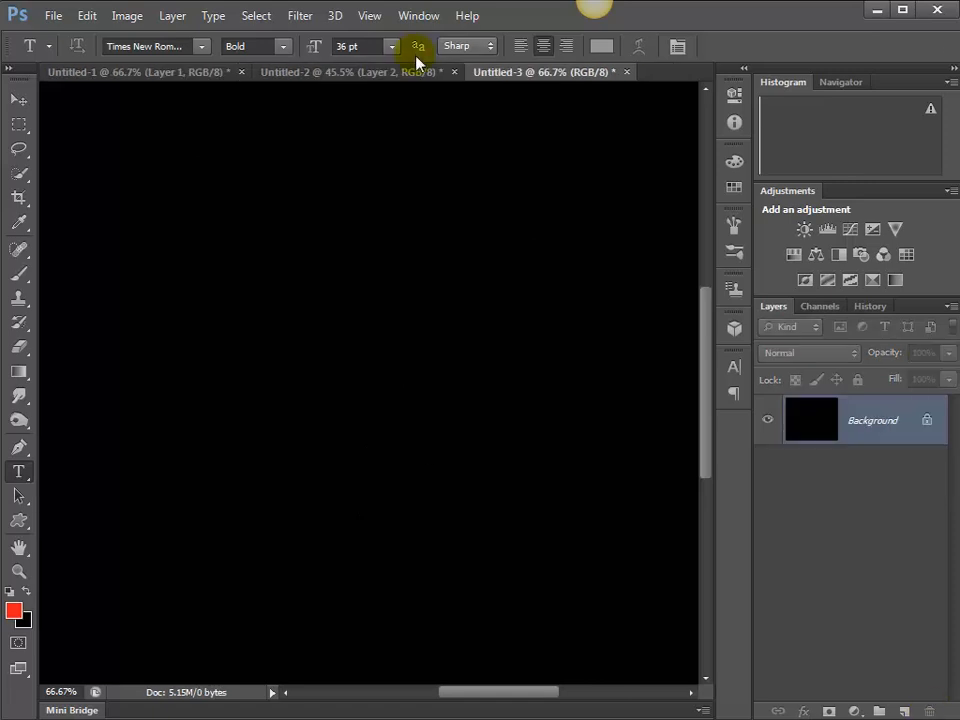
Draw an open S-shaped path with the Pen tool from three smooth anchor points, curving across and down the black canvas.
click(20, 449)
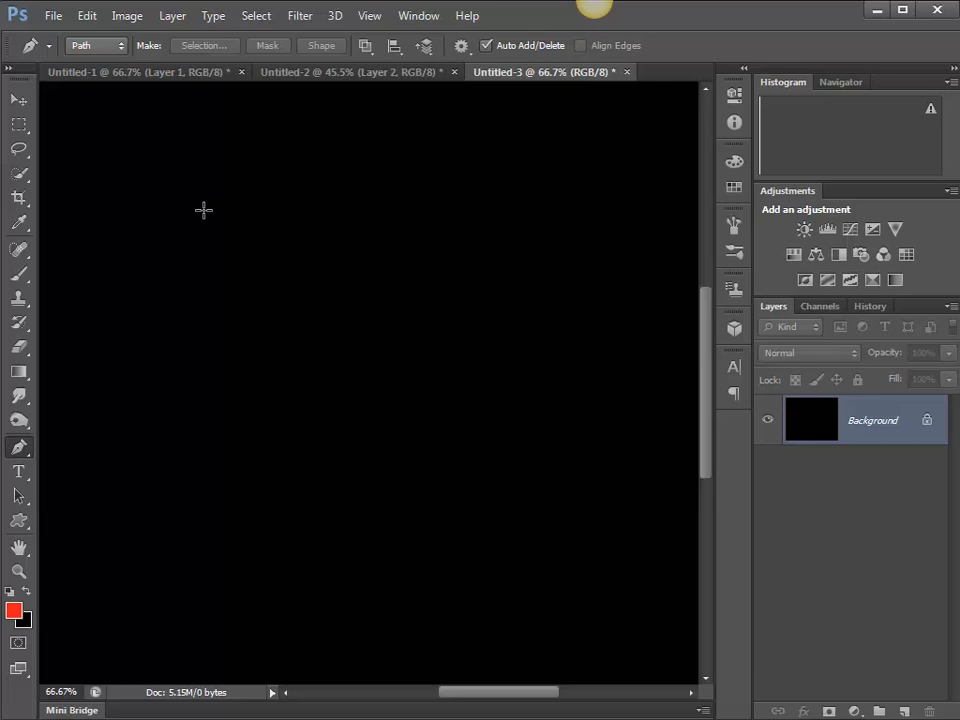
drag(195, 201, 133, 310)
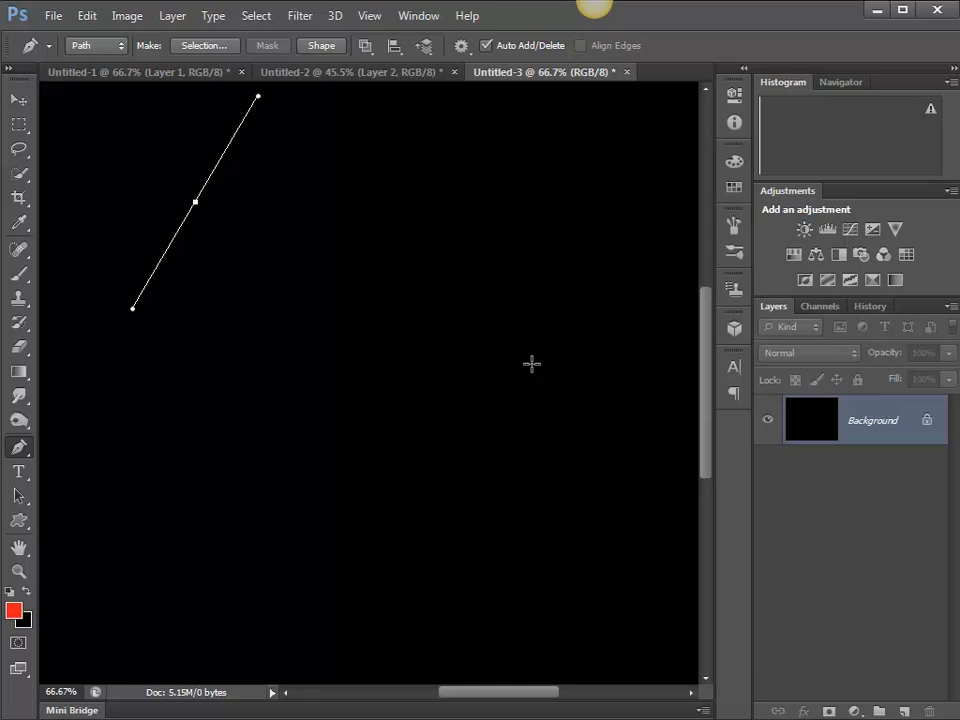
drag(531, 352, 446, 580)
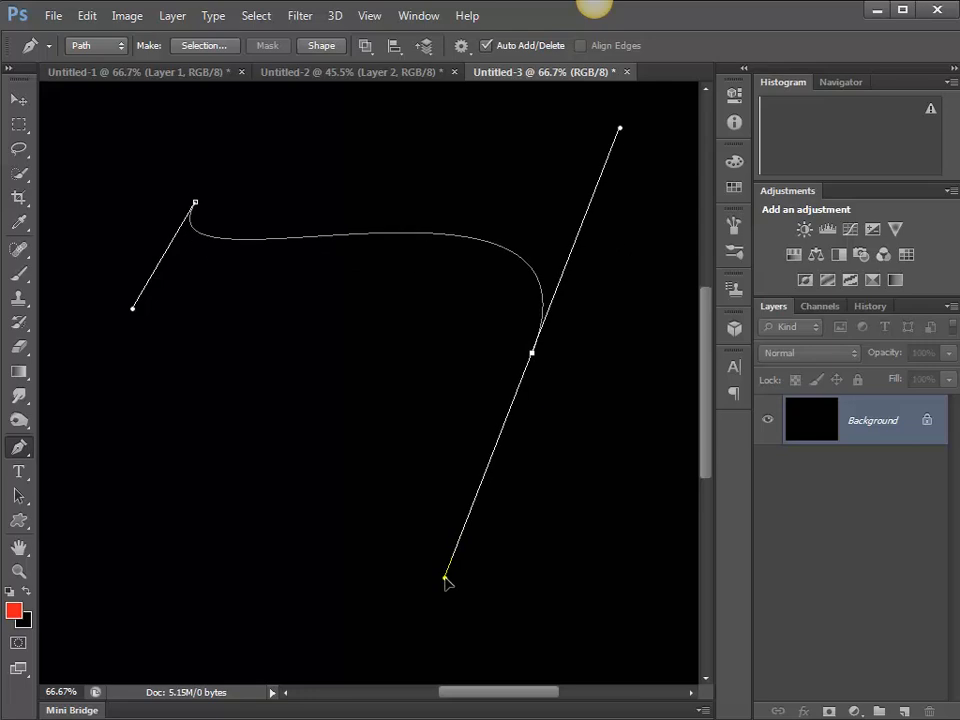
click(568, 587)
drag(573, 590, 608, 619)
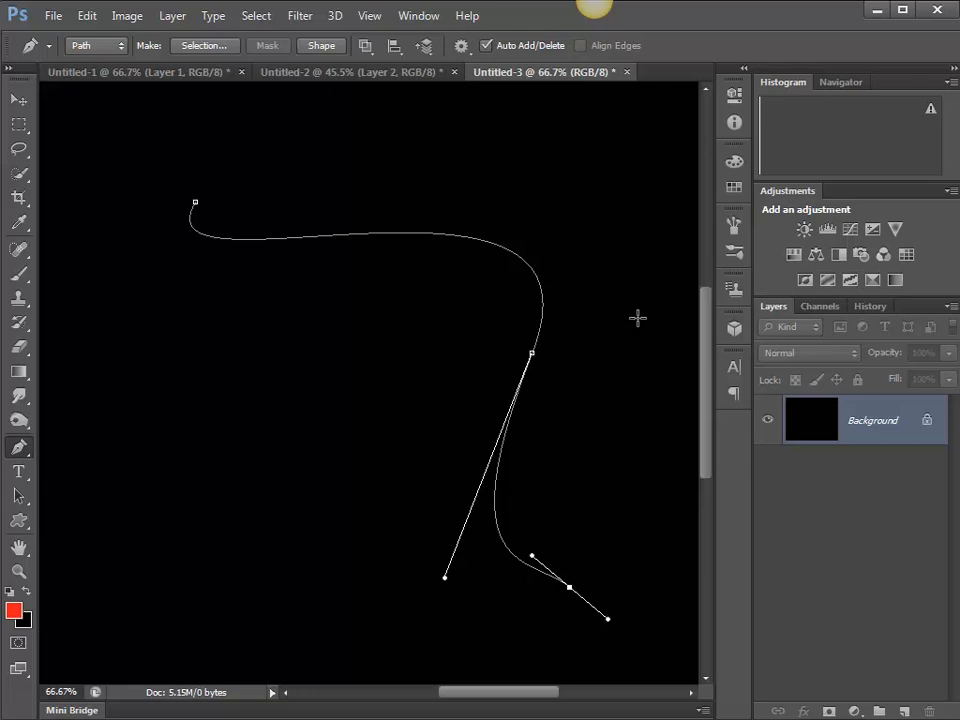
click(640, 288)
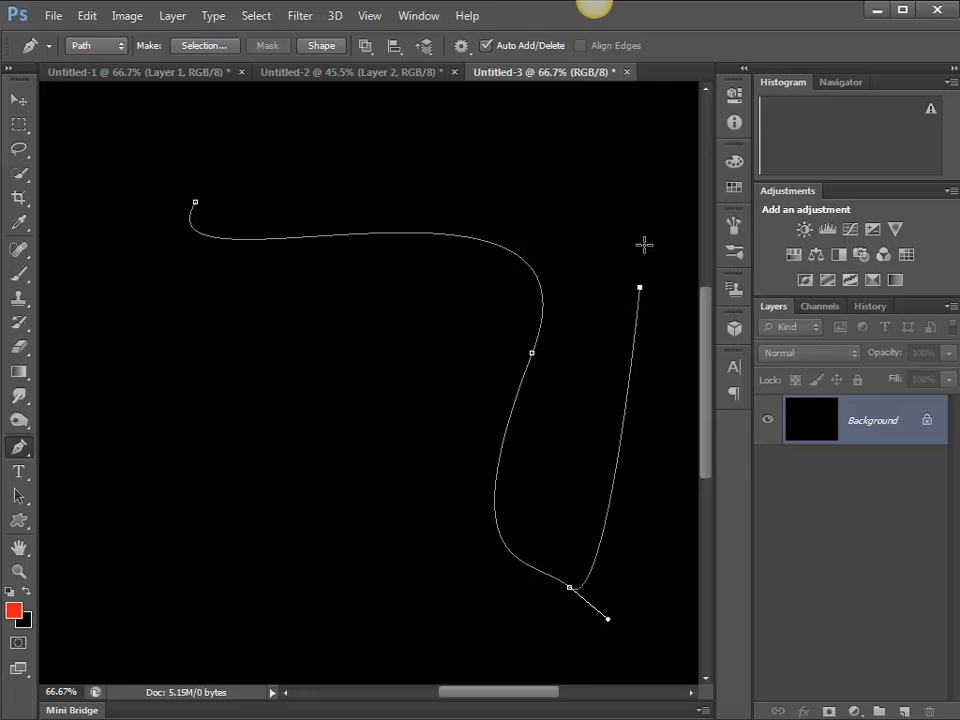
click(597, 174)
click(489, 175)
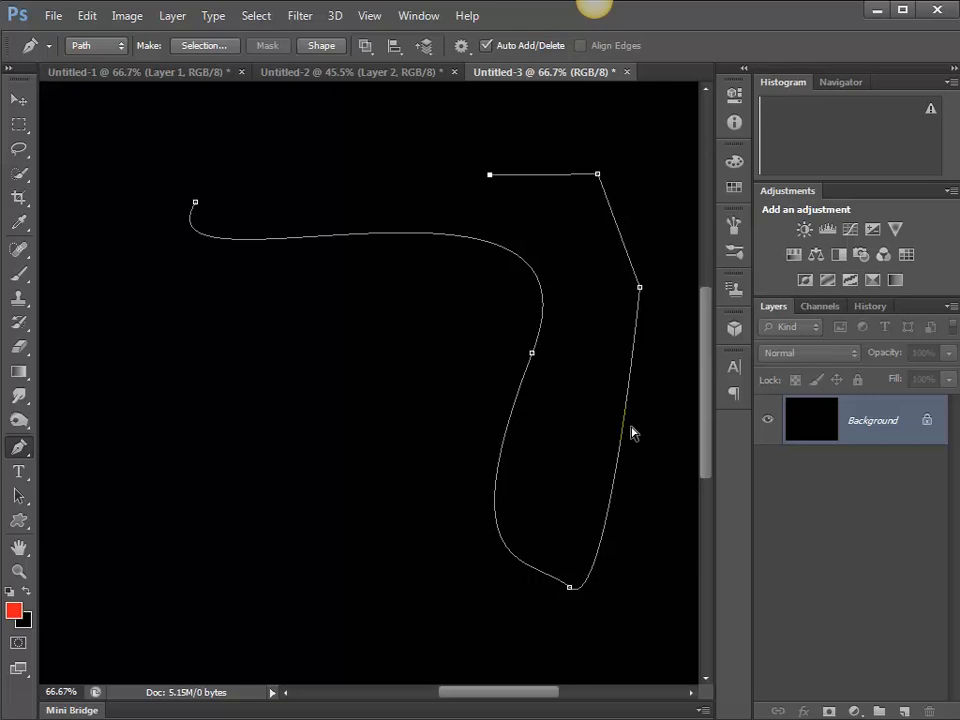
key(ctrl+alt+z)
key(ctrl+alt+z)
key(ctrl+alt+z)
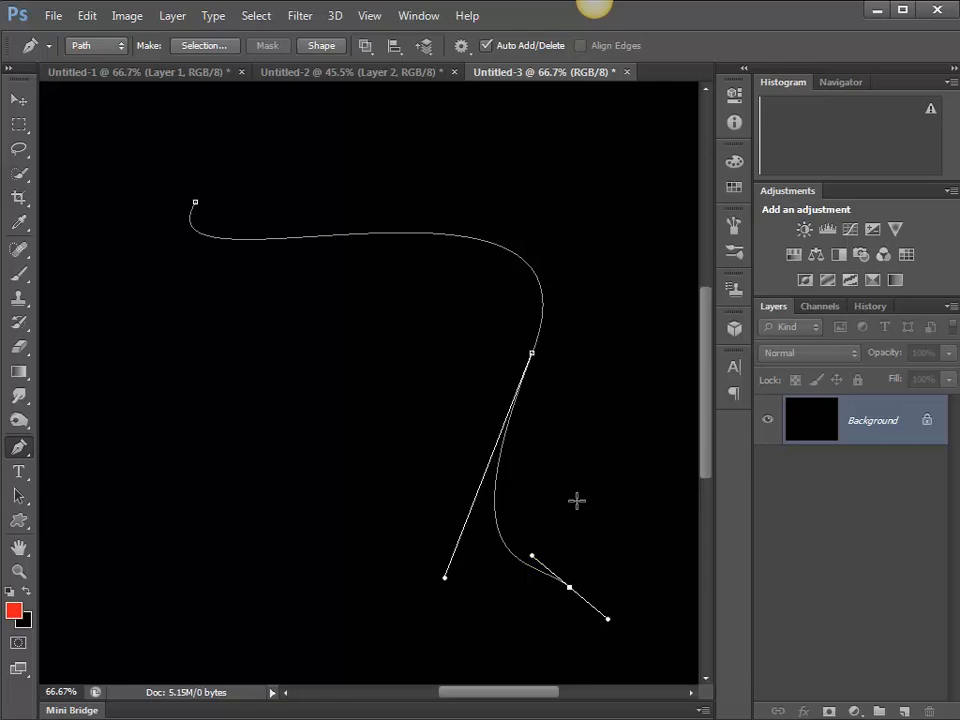
Delete Silly Path from the document's paths and select the remaining curved work path.
click(420, 20)
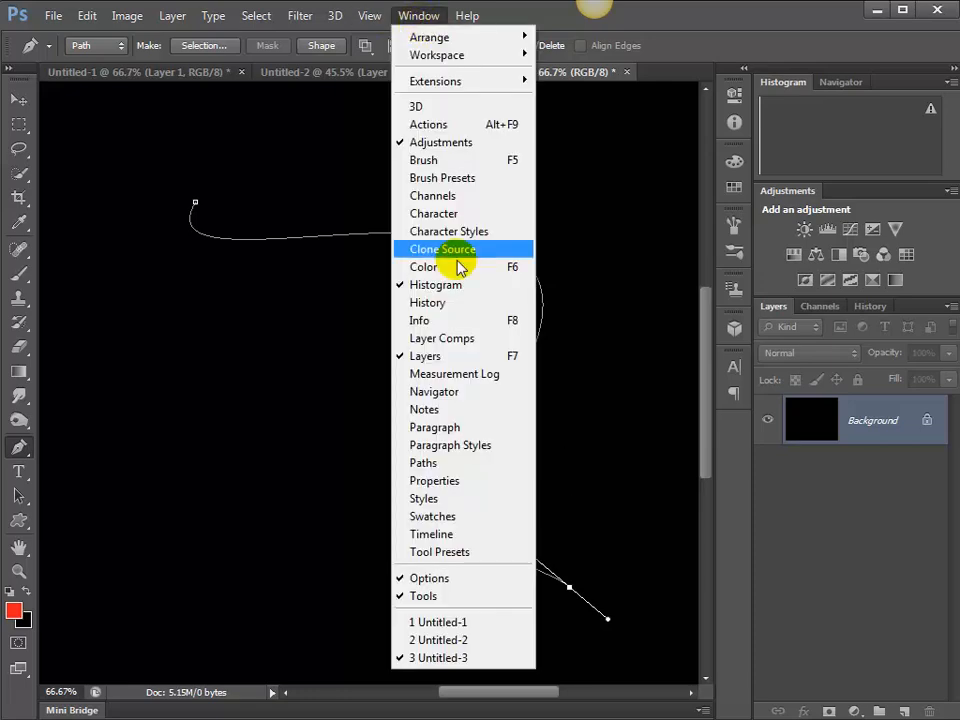
click(455, 463)
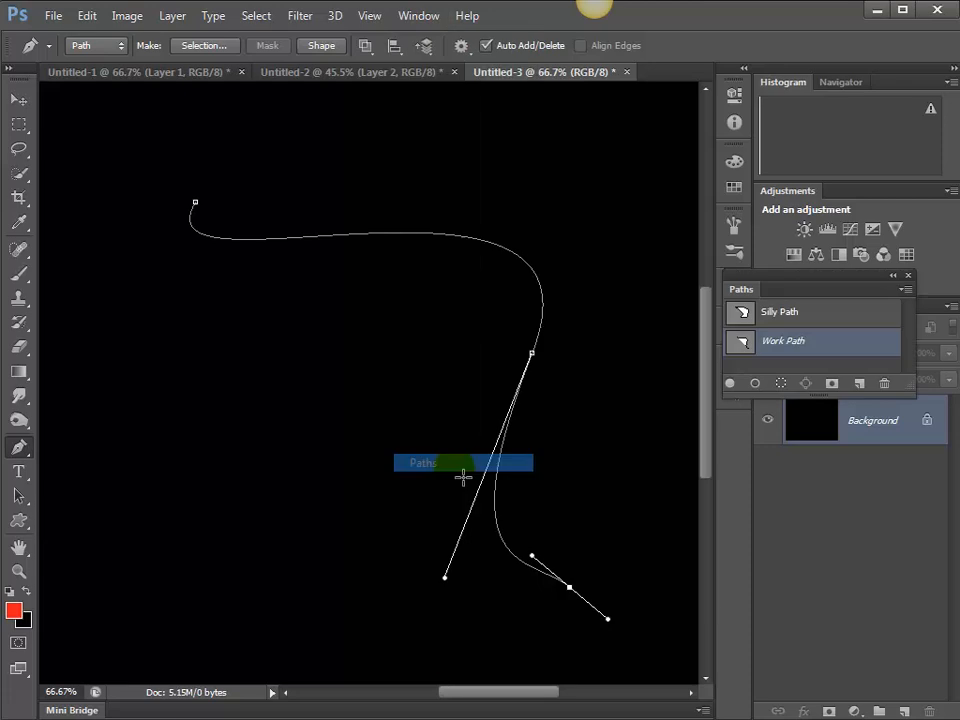
click(790, 315)
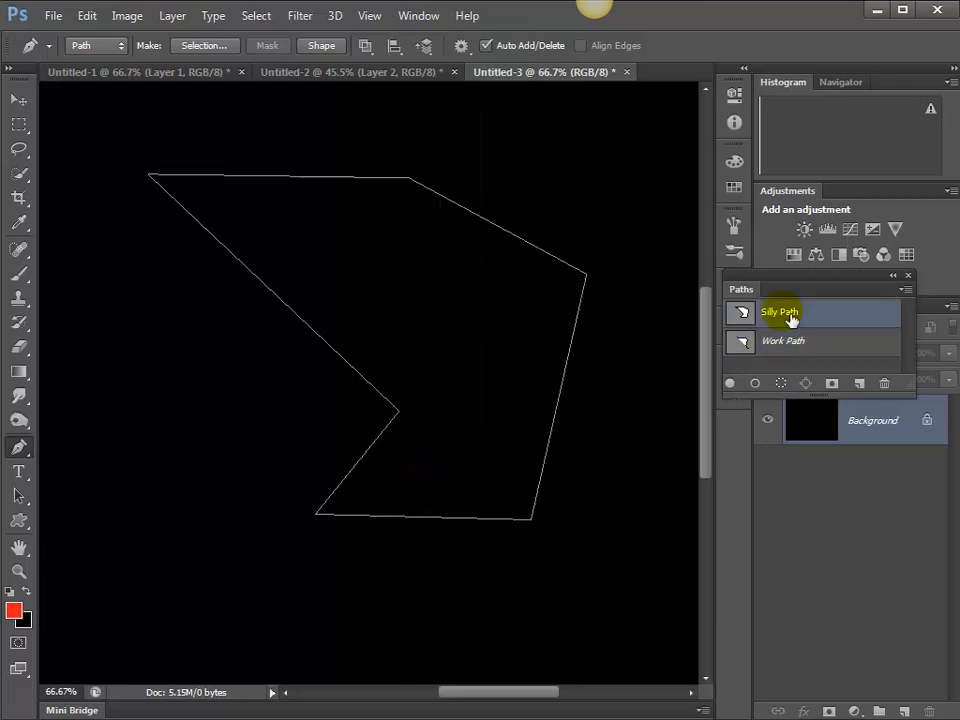
click(884, 383)
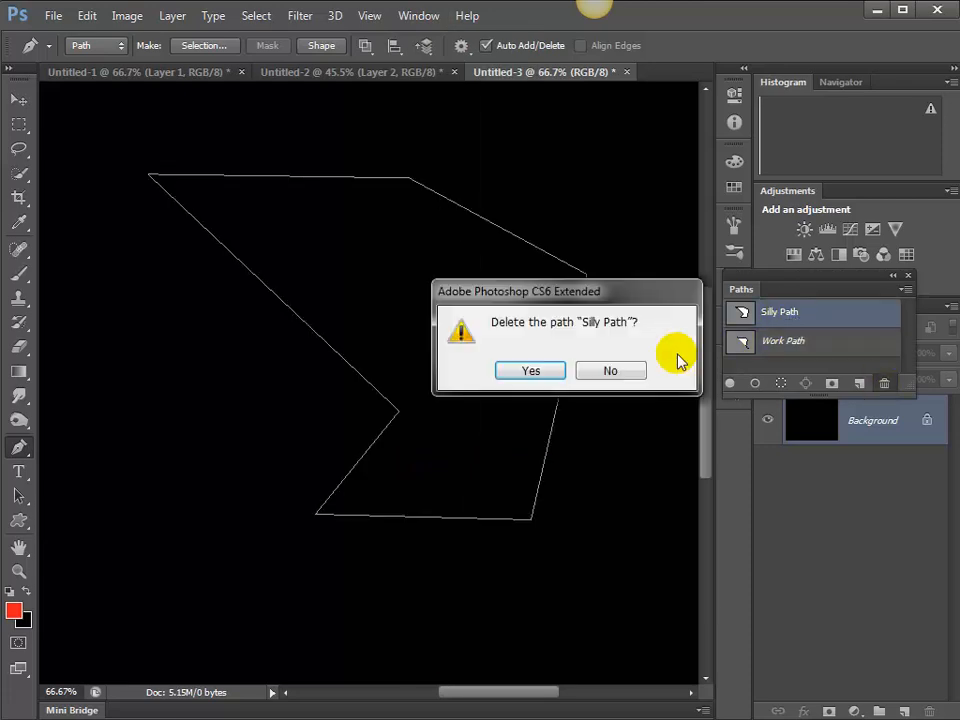
click(564, 369)
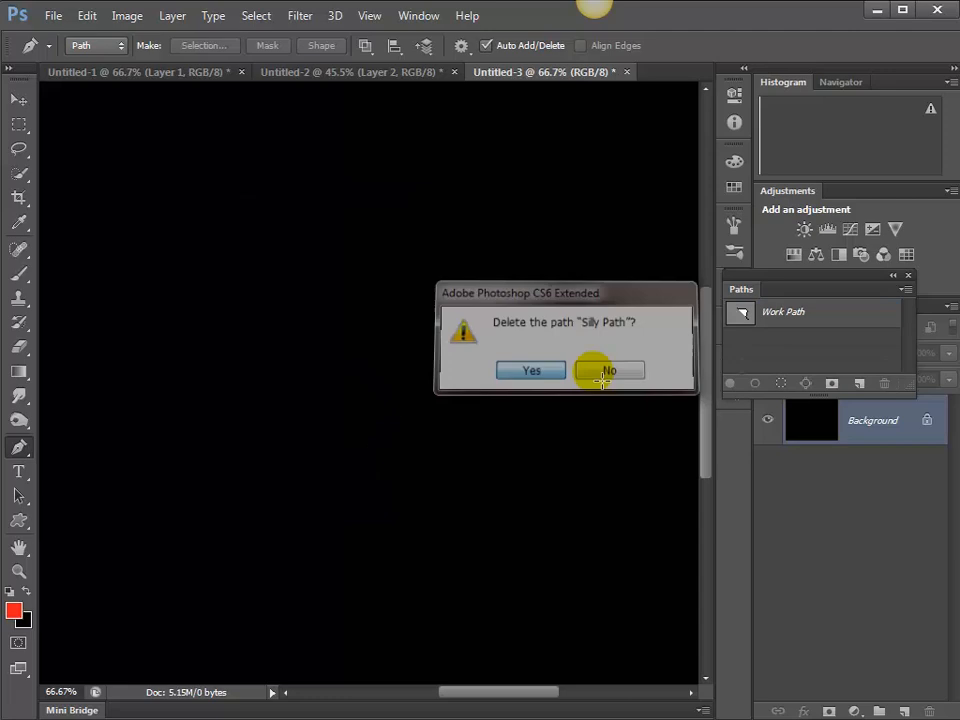
click(752, 320)
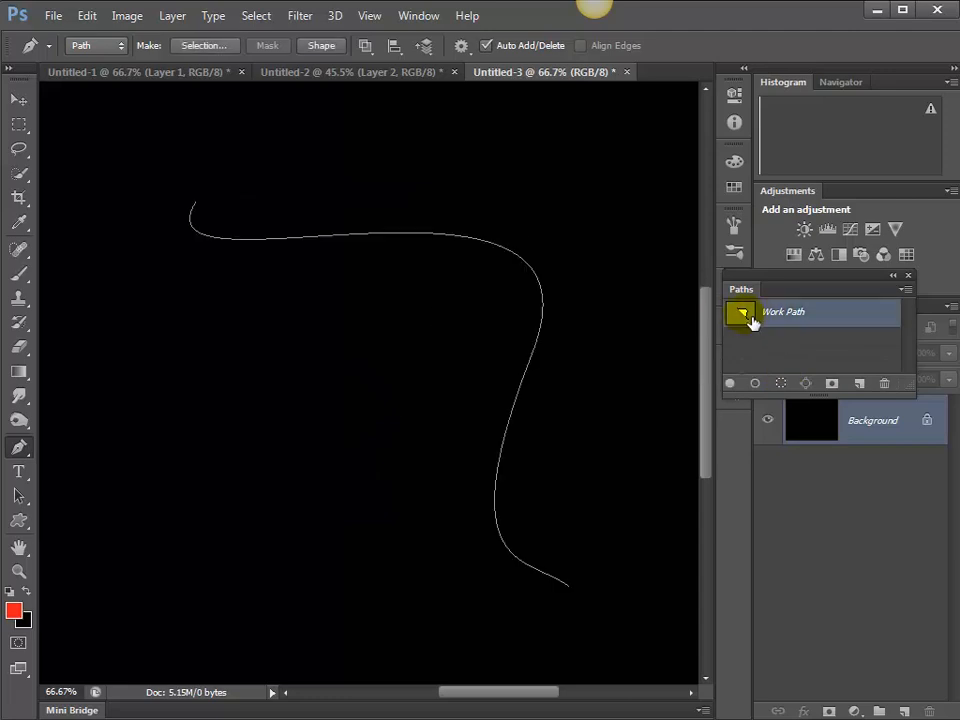
Enter "Here we go typing on a curvy line" as text starting near the upper end of the curved path, and switch to the Path Selection tool.
click(746, 306)
click(18, 472)
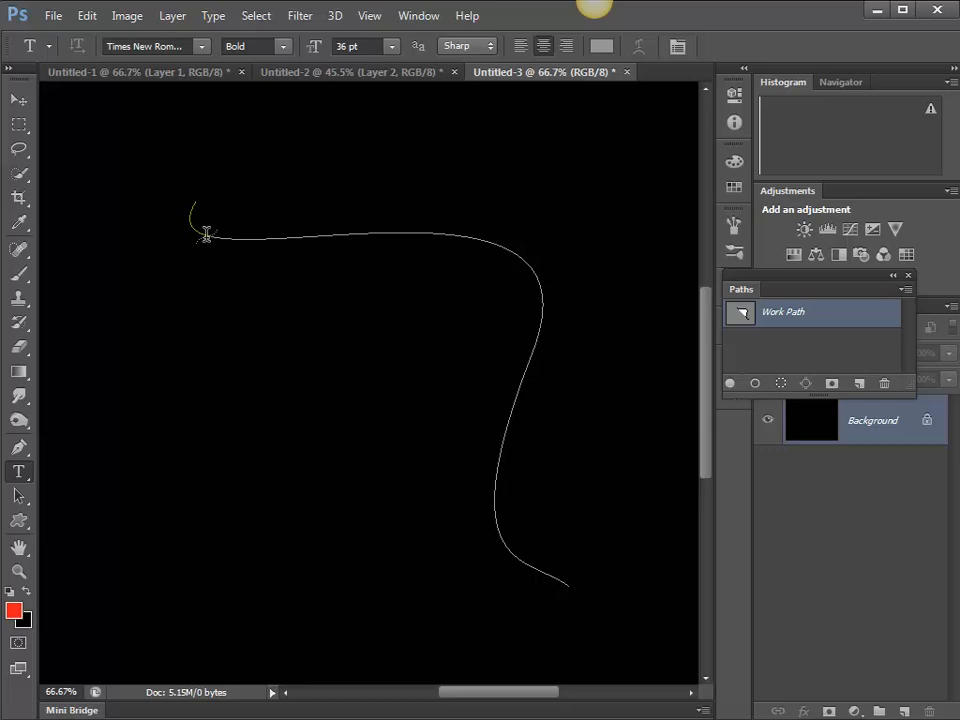
click(200, 232)
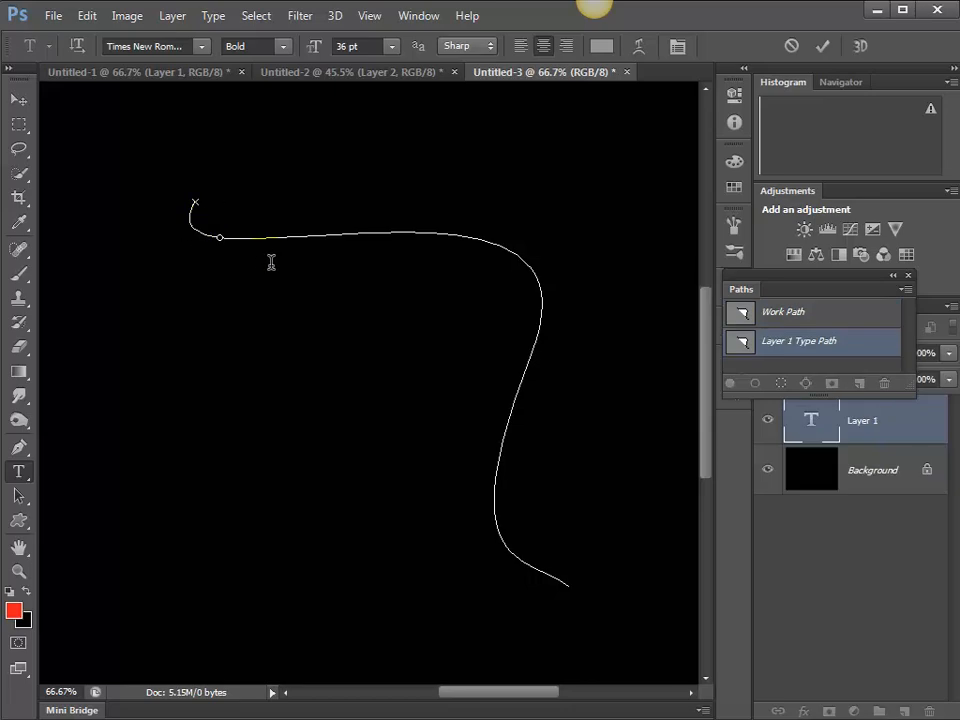
text(H)
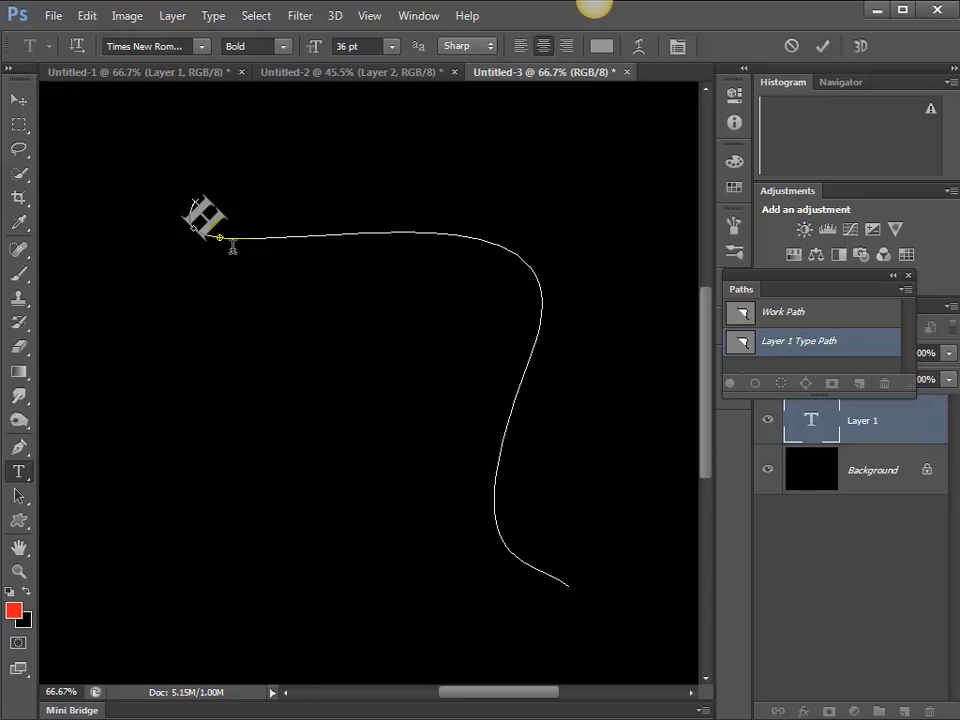
mouse_move(232, 246)
mouse_down()
mouse_move(214, 258)
mouse_move(222, 241)
mouse_up()
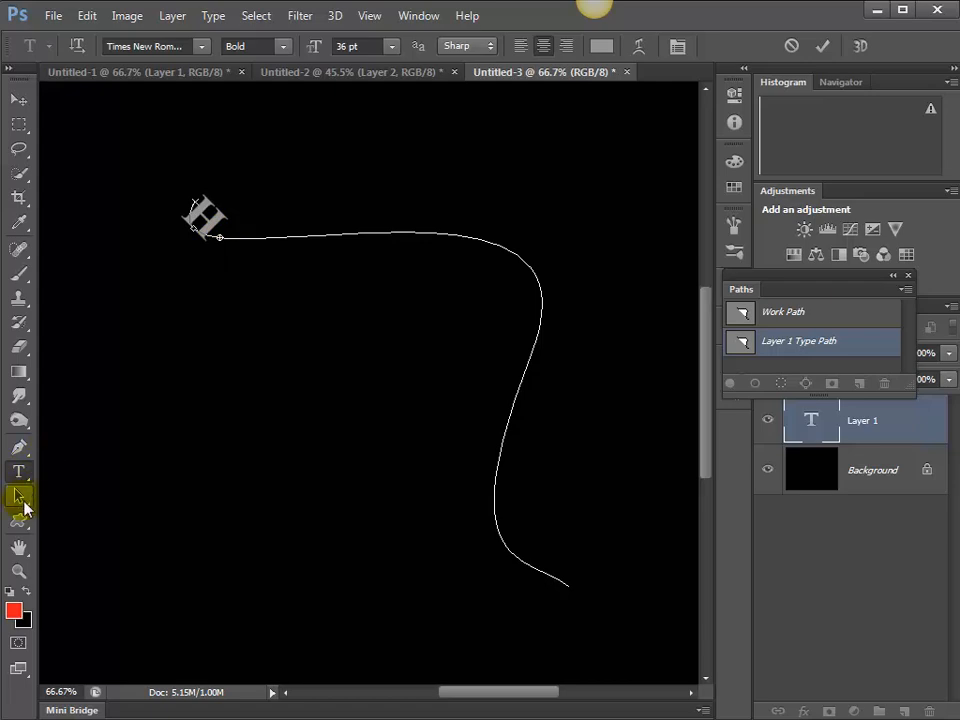
click(22, 498)
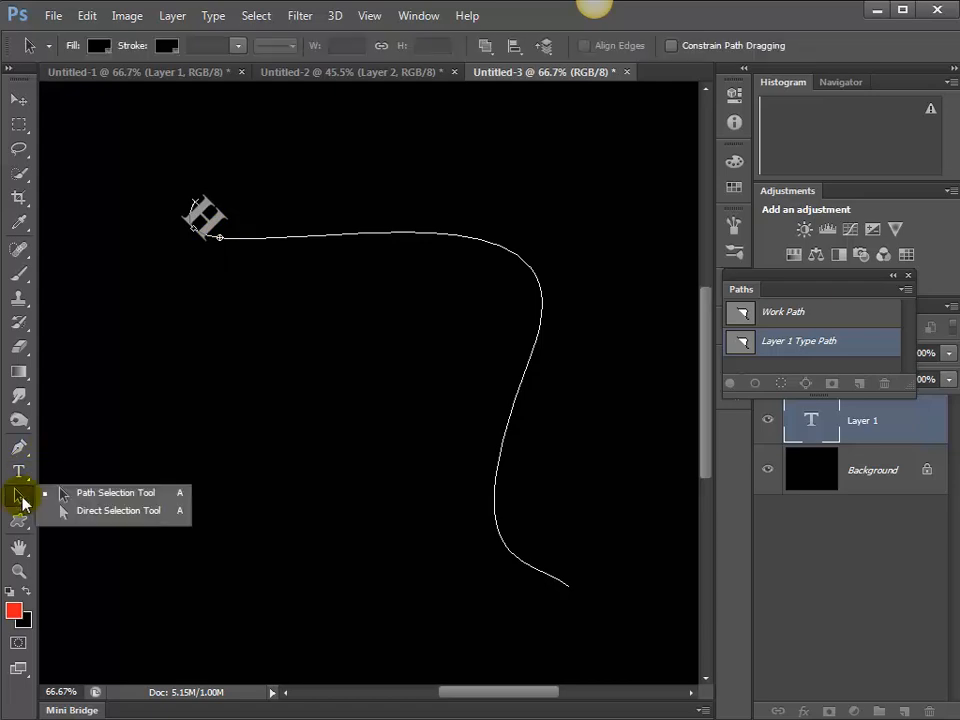
click(128, 494)
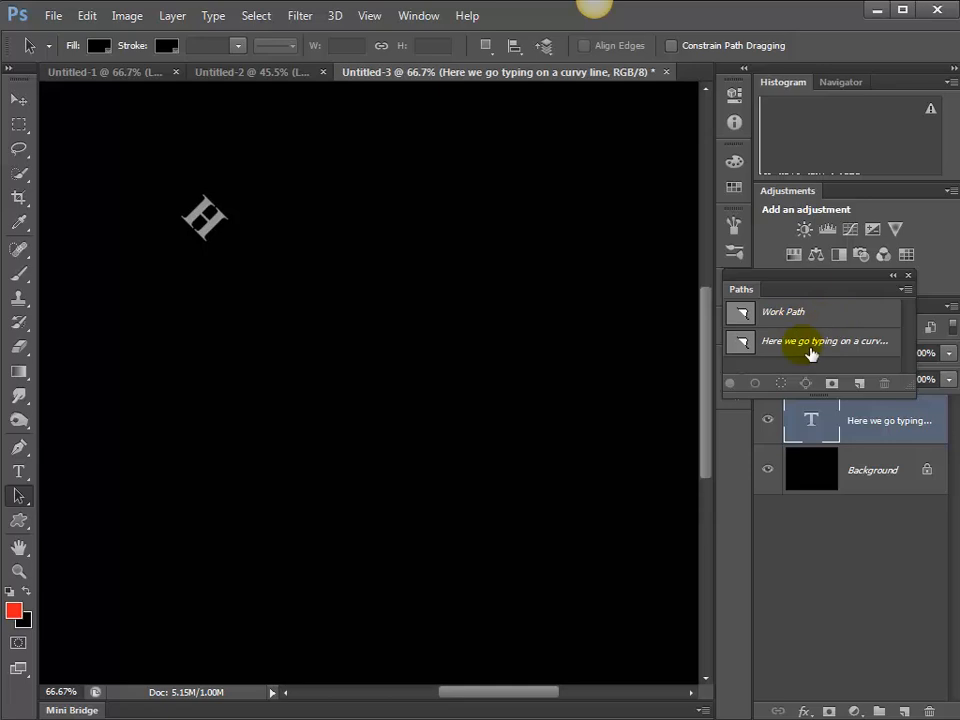
Try to adjust the cut-off text by moving the curved work path with the Path Selection tool.
click(797, 318)
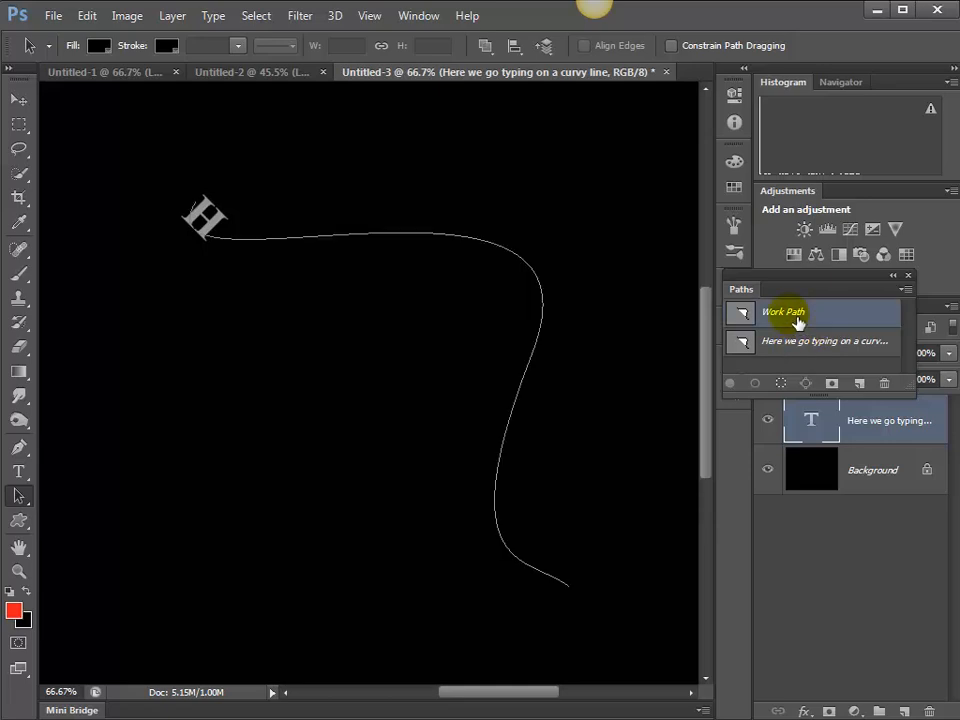
click(215, 233)
click(196, 239)
mouse_move(200, 236)
mouse_down()
mouse_move(251, 251)
mouse_move(207, 253)
mouse_up()
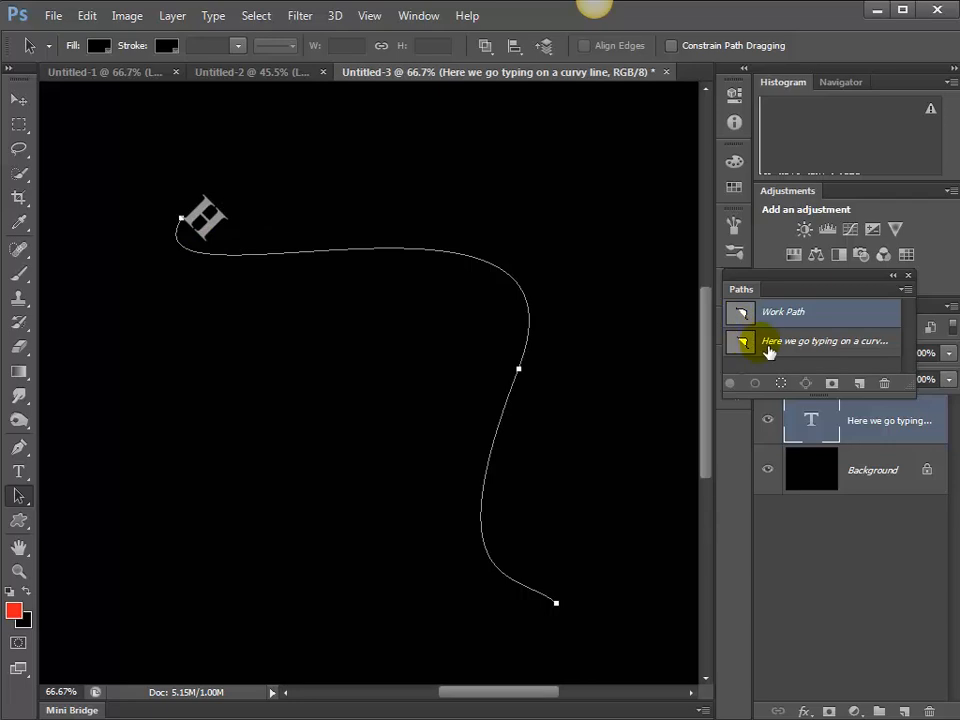
Select the text's own type path and extend its end marker along the curve to the lower end, revealing the whole sentence.
click(772, 348)
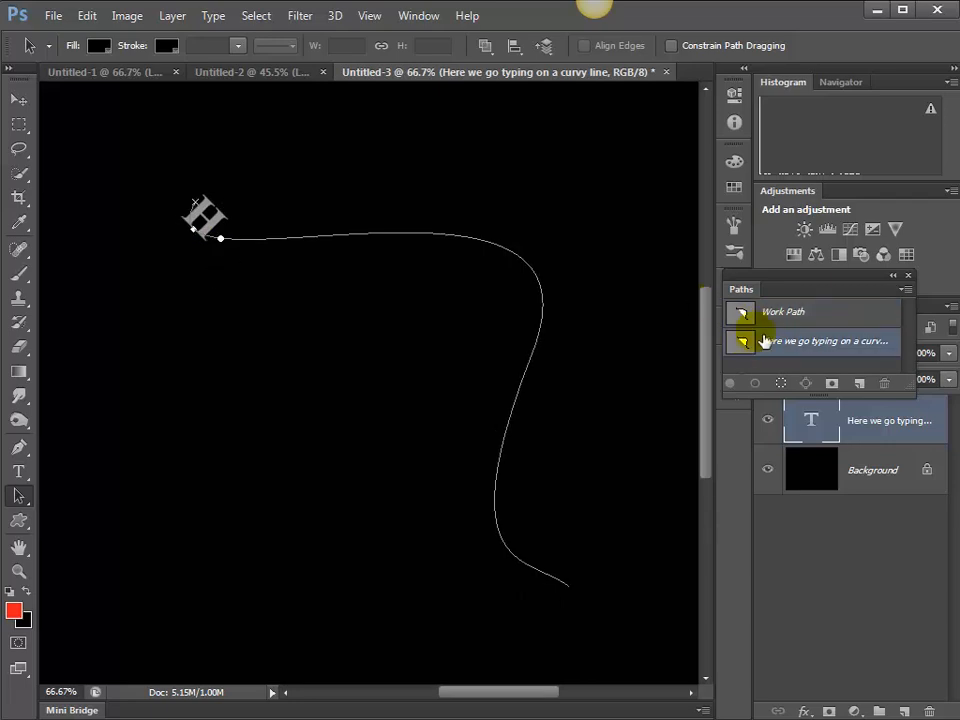
mouse_move(197, 250)
mouse_down()
mouse_move(216, 251)
mouse_move(204, 237)
mouse_move(345, 272)
mouse_move(549, 386)
mouse_move(540, 395)
mouse_move(557, 579)
mouse_move(572, 561)
mouse_move(568, 549)
mouse_up()
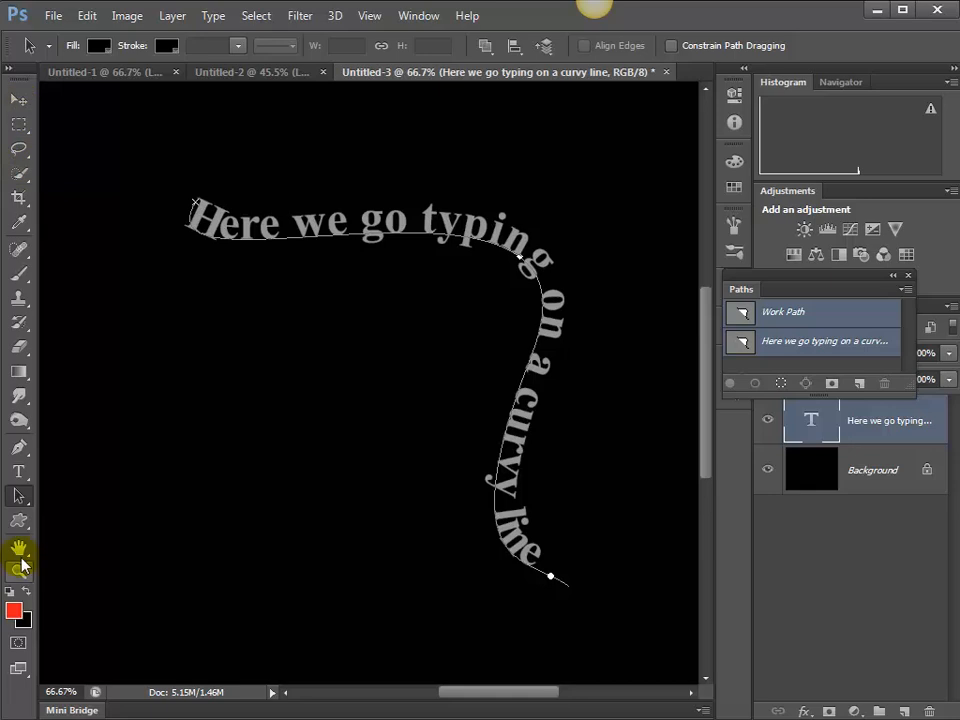
Pull the text's end marker back up the curve with the Path Selection tool, so the sentence stops after "on a".
click(18, 447)
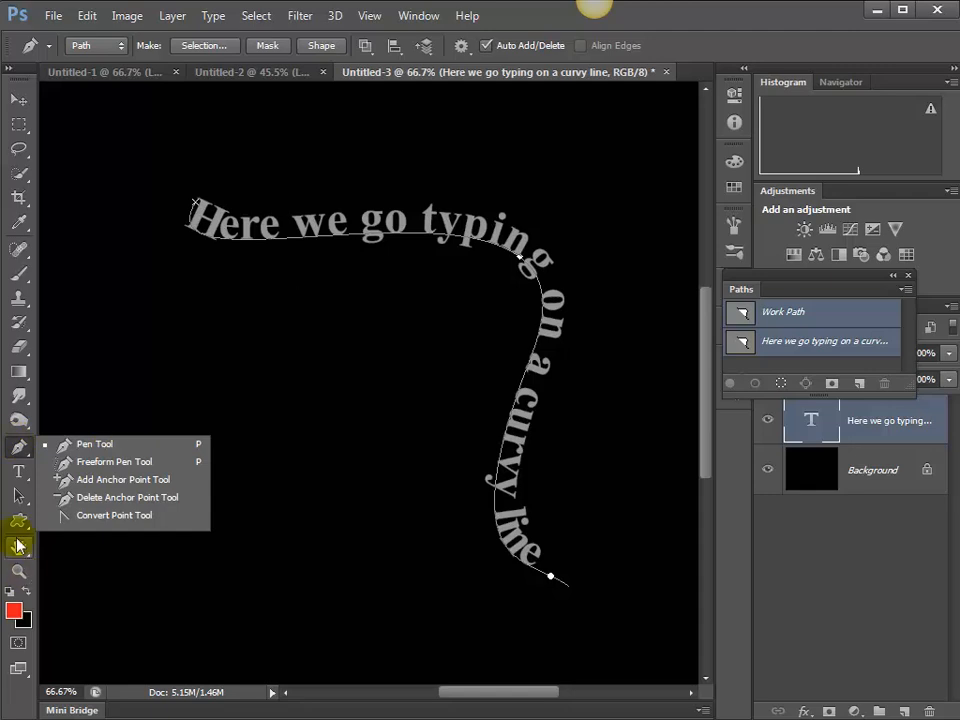
click(16, 497)
click(16, 500)
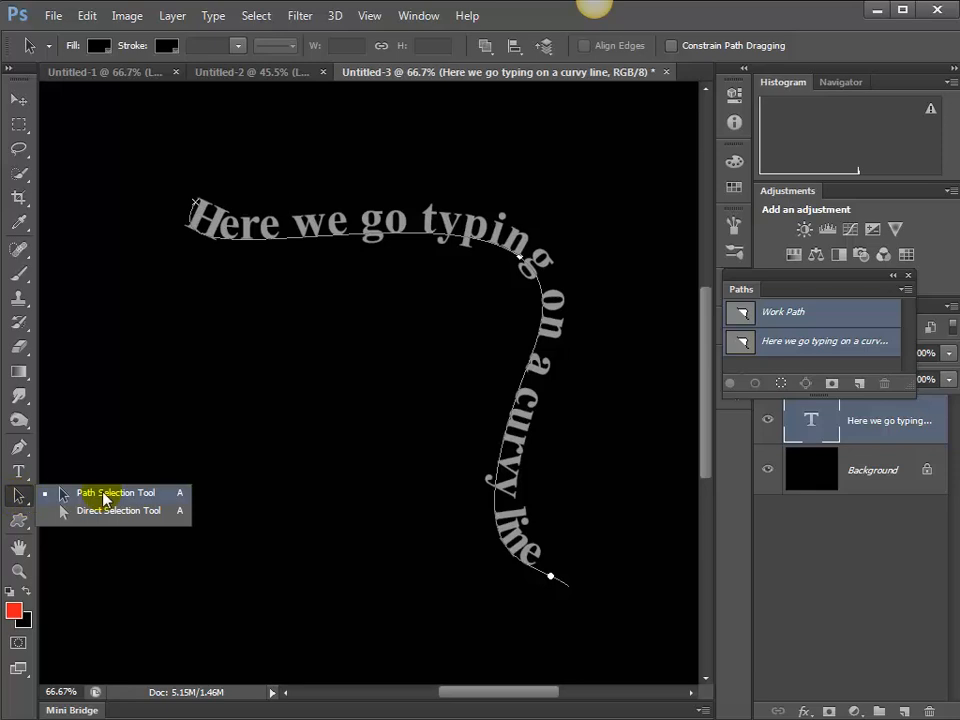
click(748, 342)
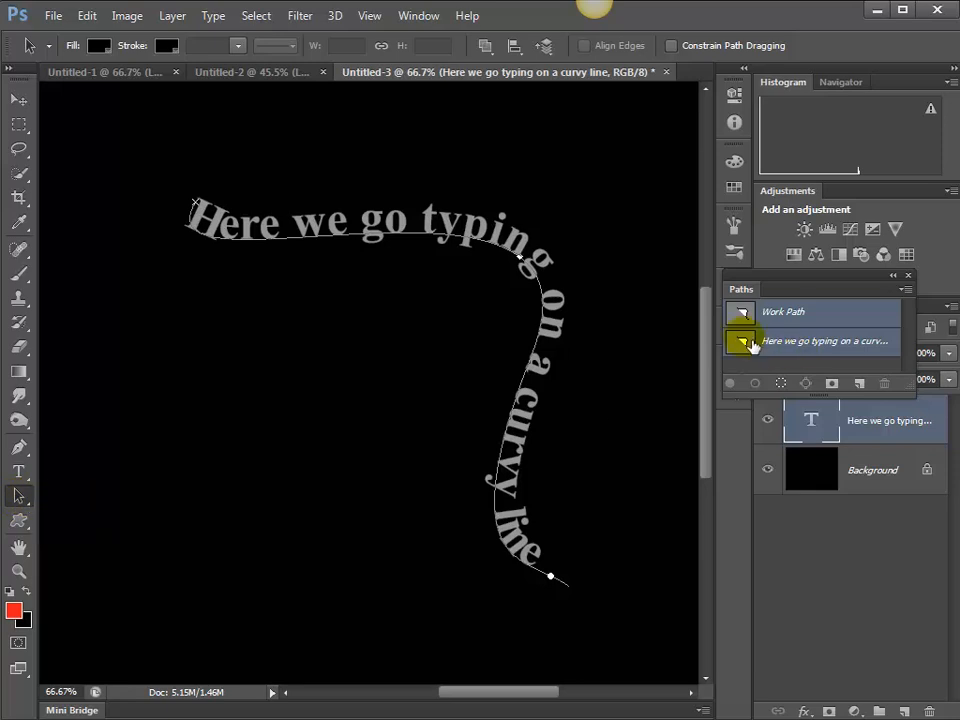
click(552, 579)
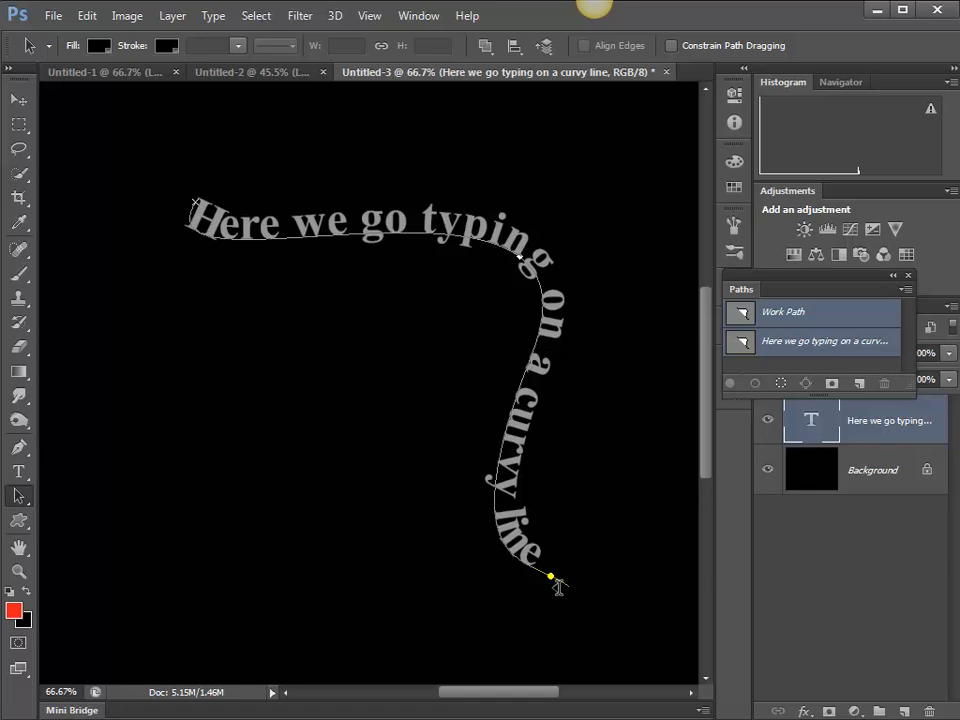
drag(558, 586, 531, 362)
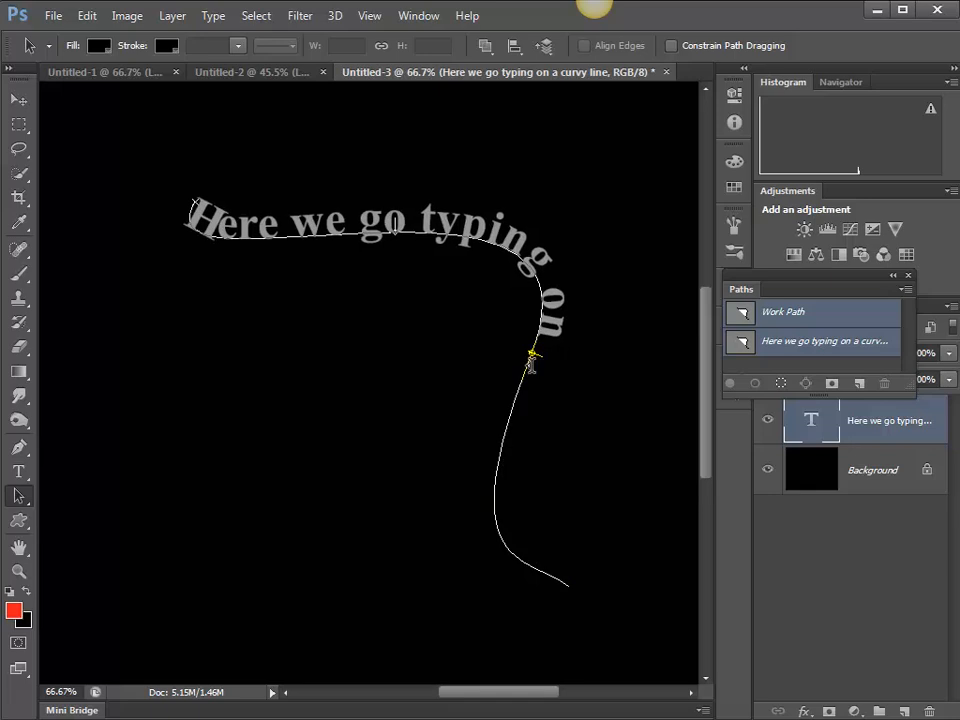
drag(556, 570, 465, 384)
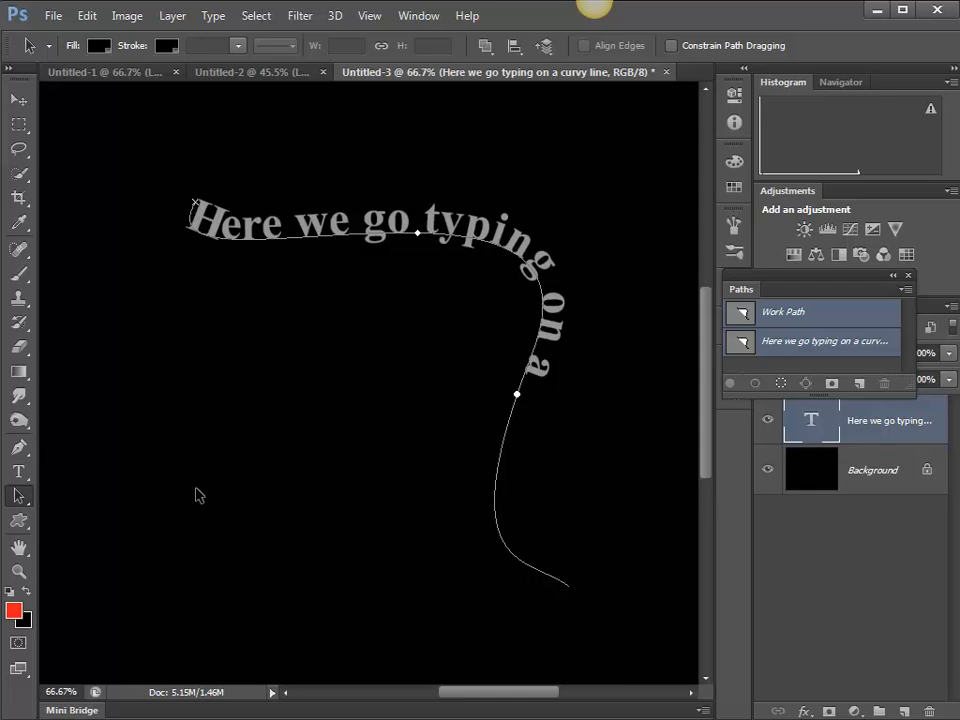
Hide the paths listing and delete the curved text layer from the document.
click(882, 312)
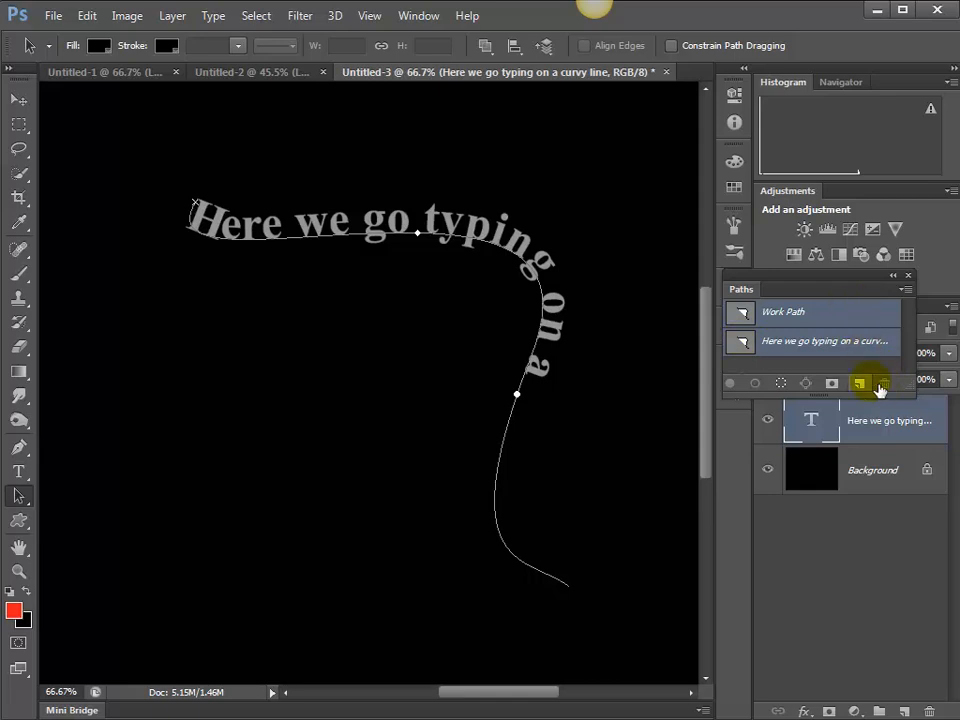
click(908, 275)
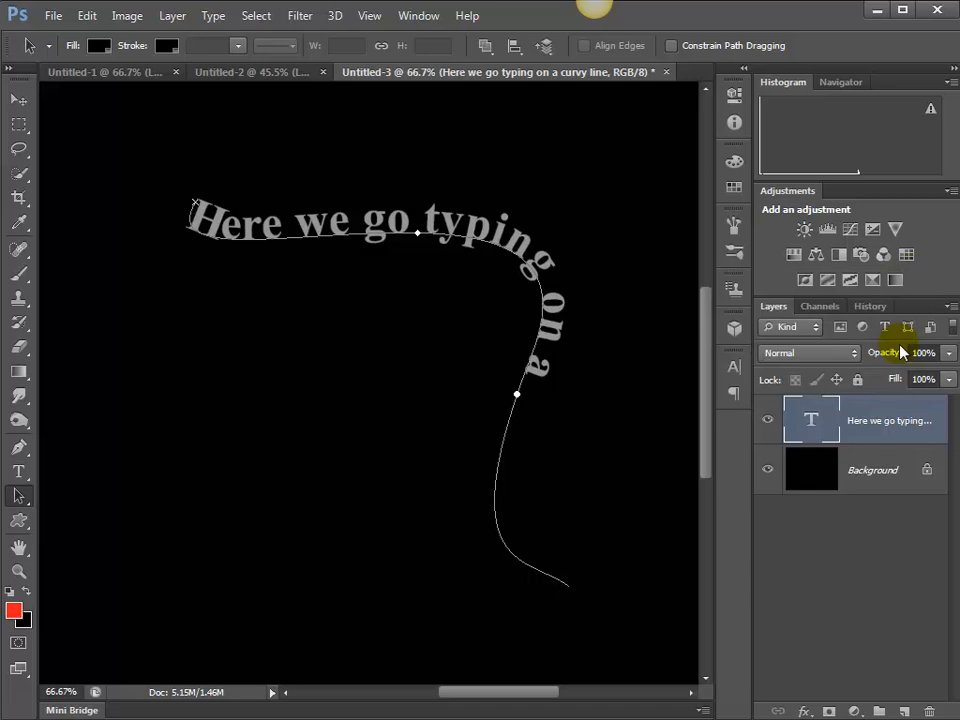
click(931, 712)
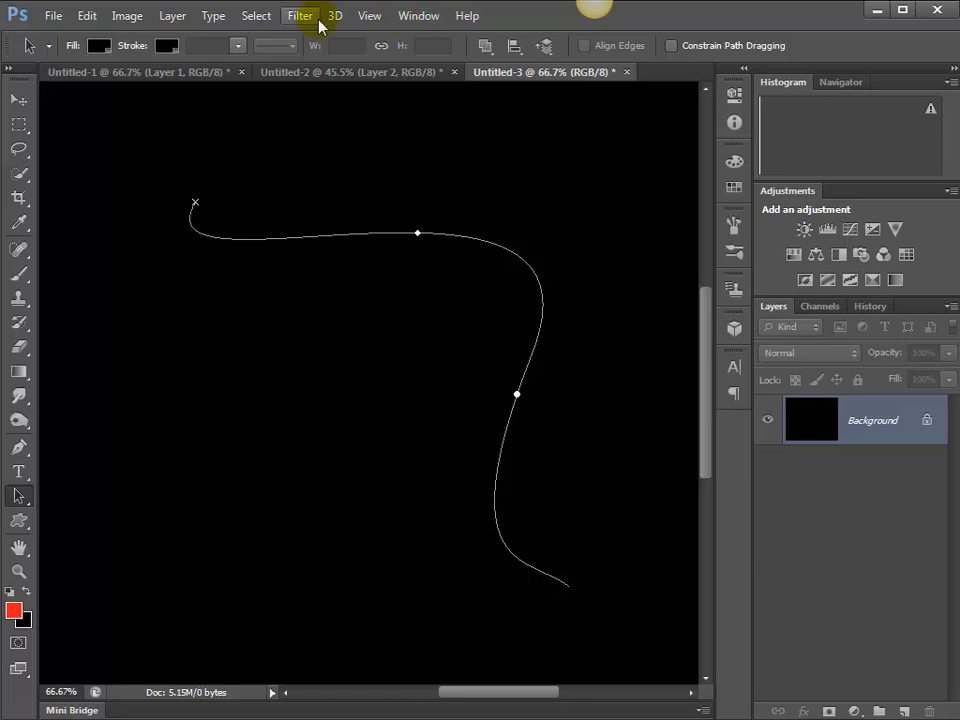
Delete the remaining curved work path from the document's paths and hide the paths listing.
click(408, 17)
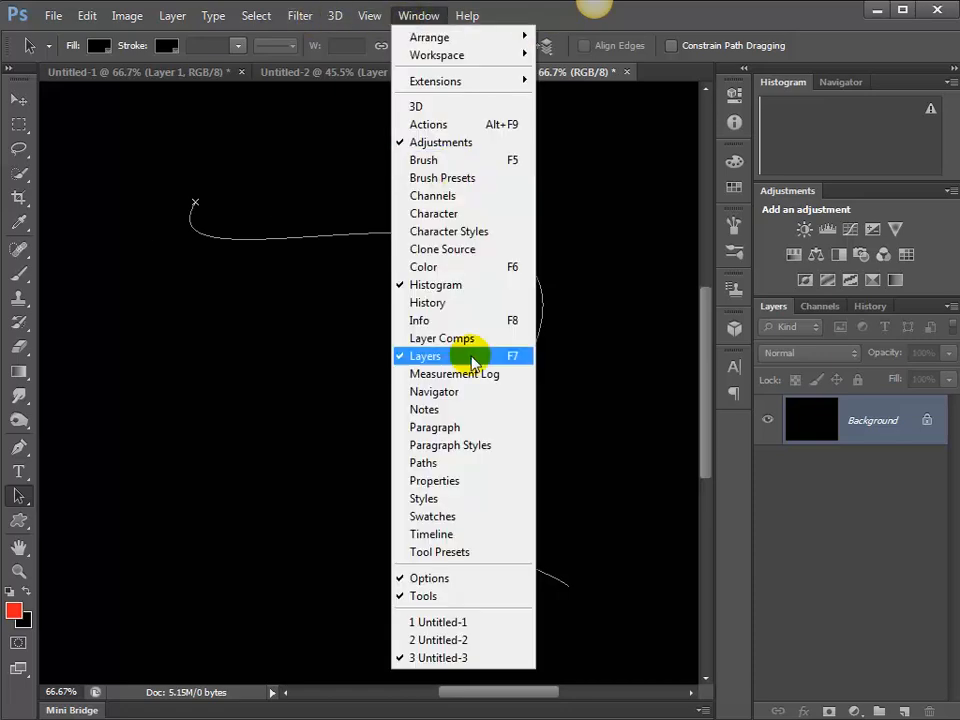
click(478, 462)
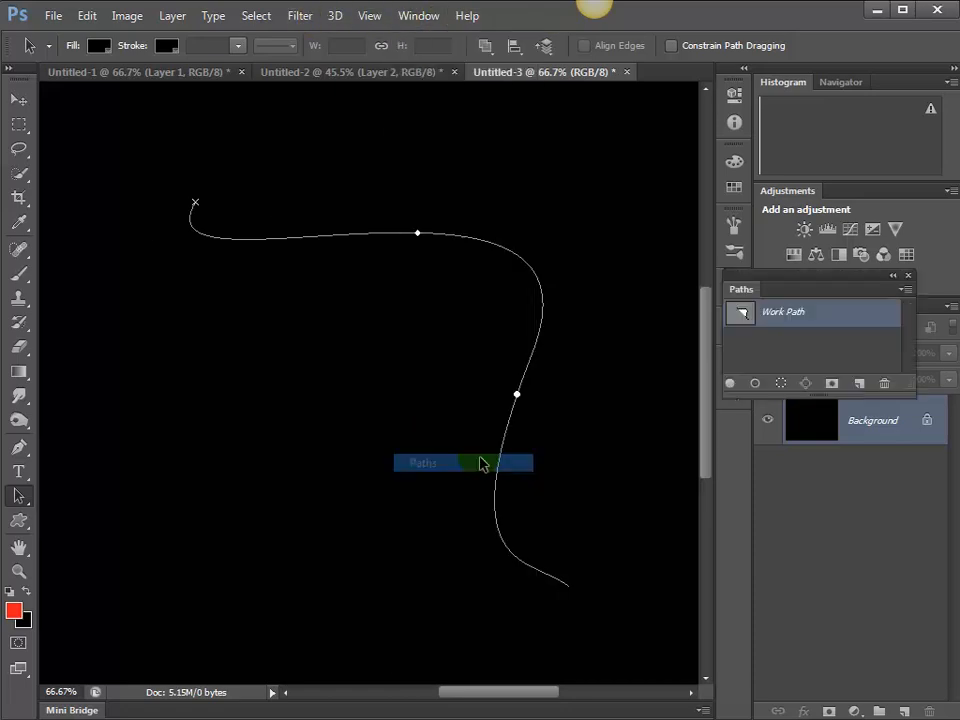
click(886, 384)
click(538, 369)
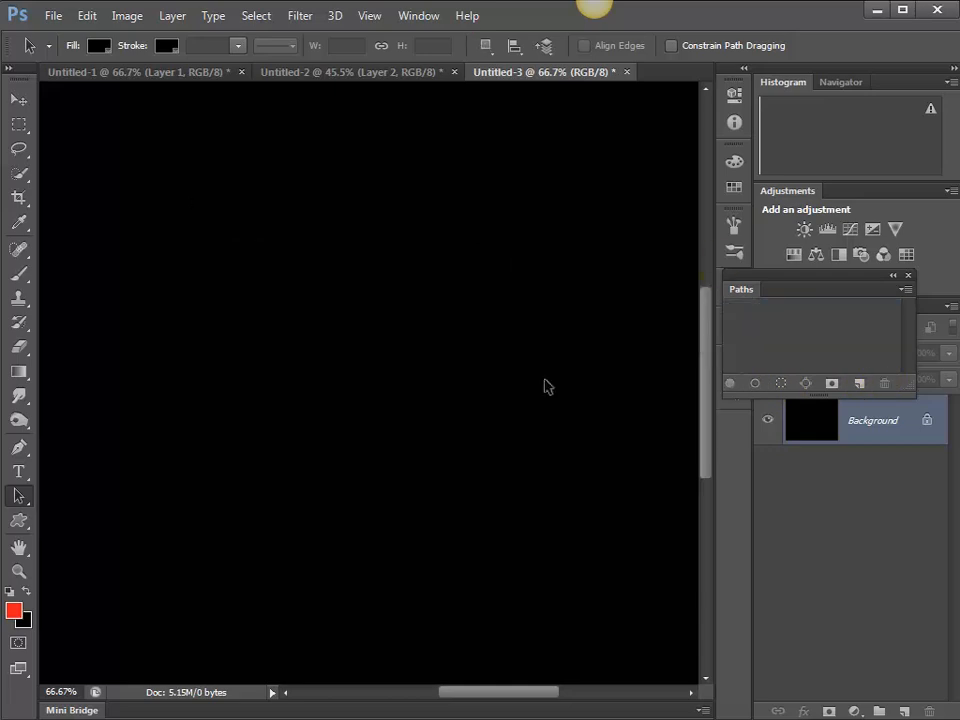
click(908, 277)
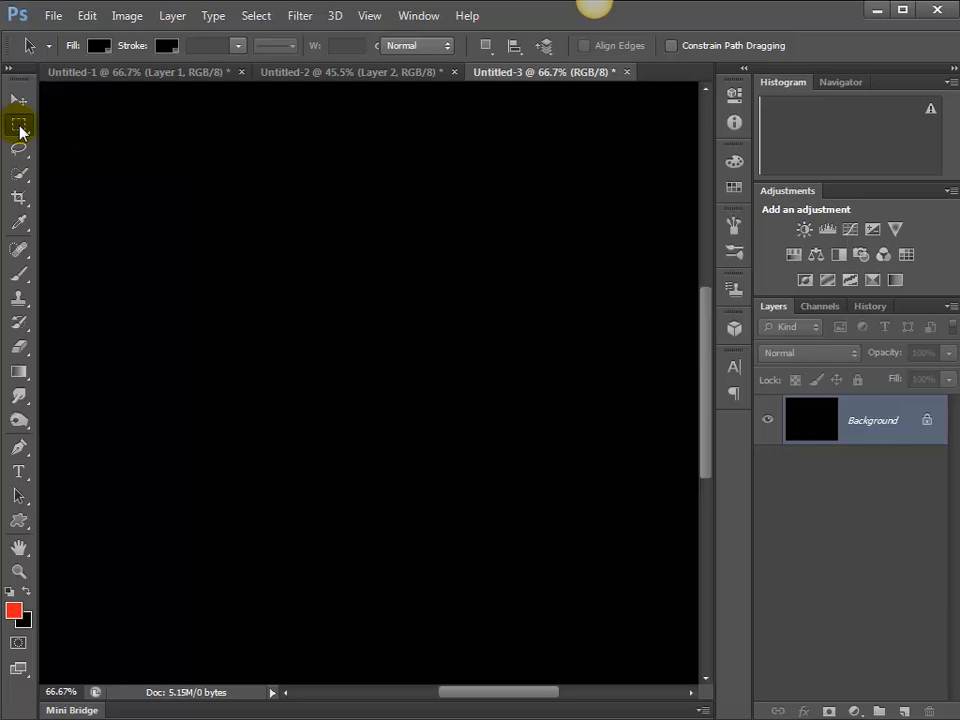
Fit the canvas to the view and draw a large circular selection around its middle with the Elliptical Marquee tool.
click(18, 127)
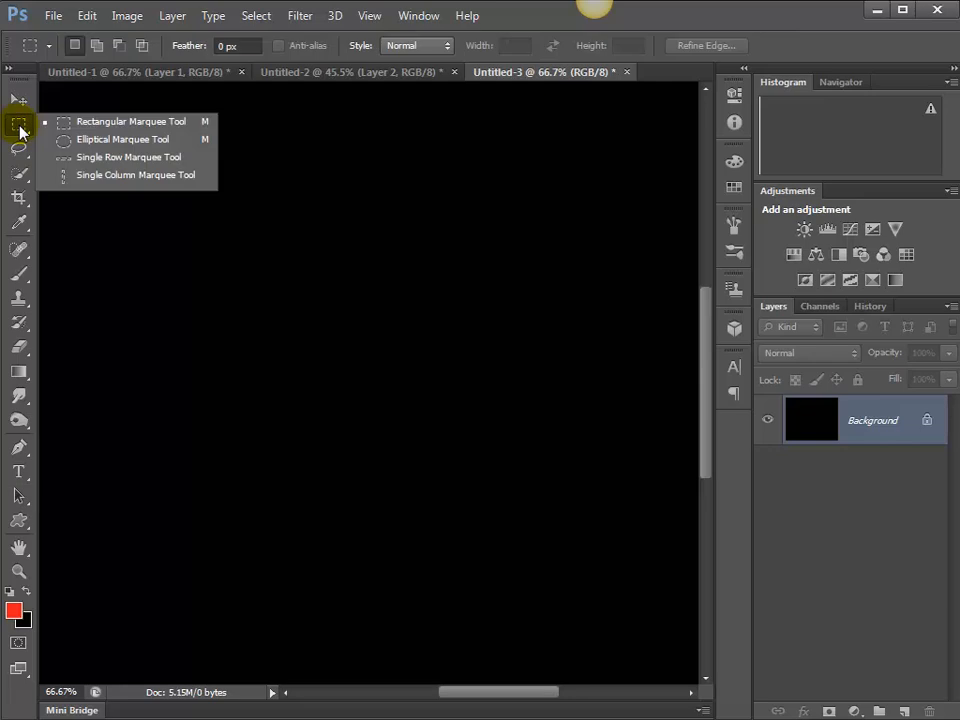
click(167, 146)
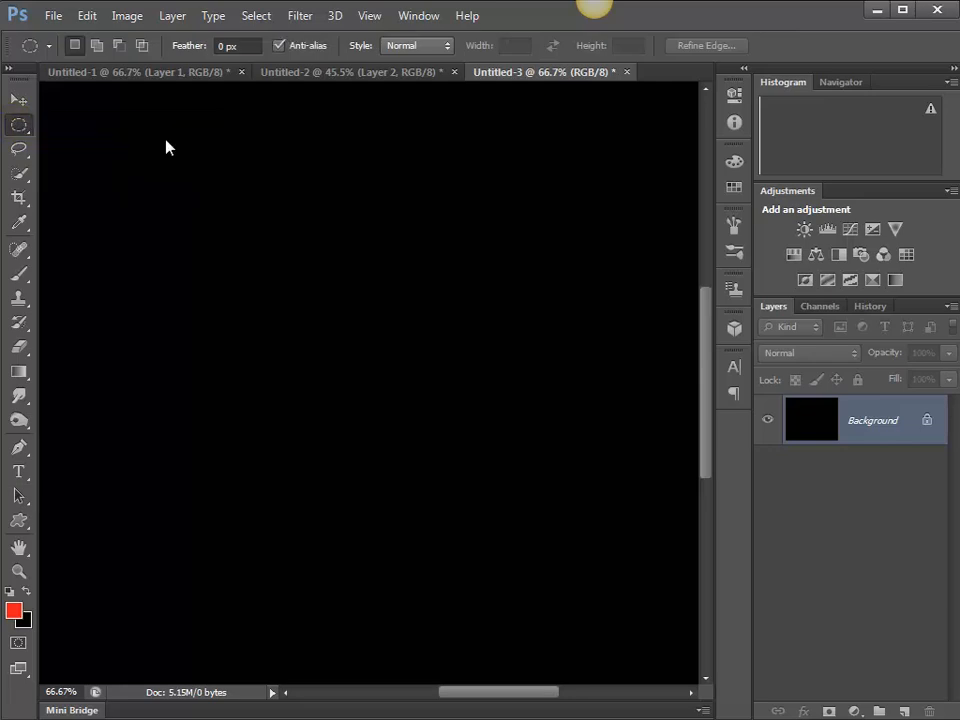
drag(211, 205, 586, 581)
key(ctrl+d)
drag(178, 224, 190, 474)
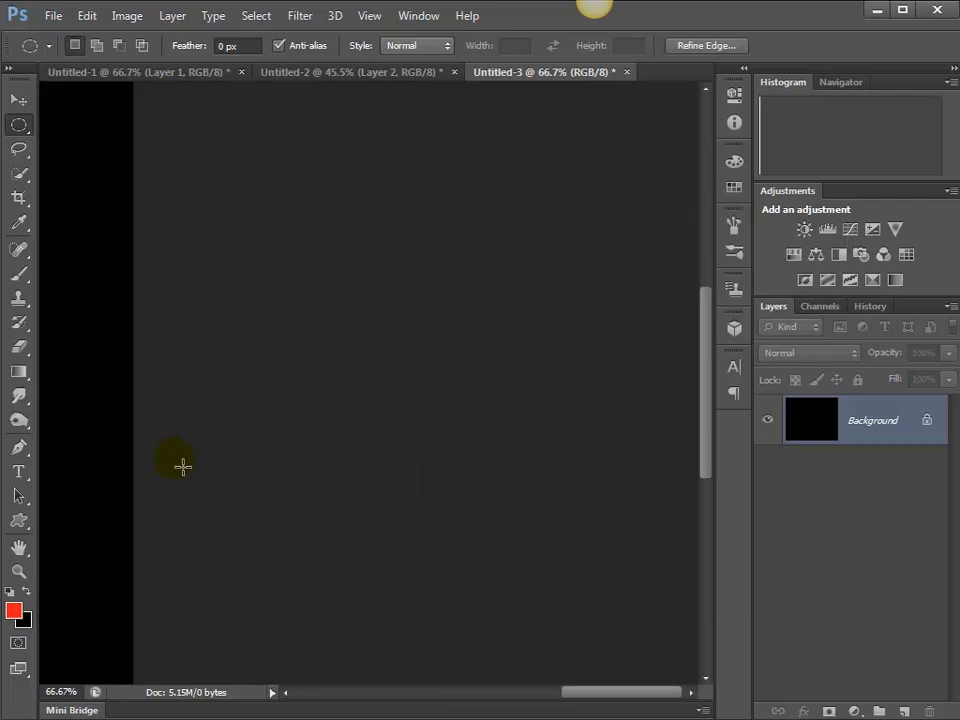
key(ctrl+0)
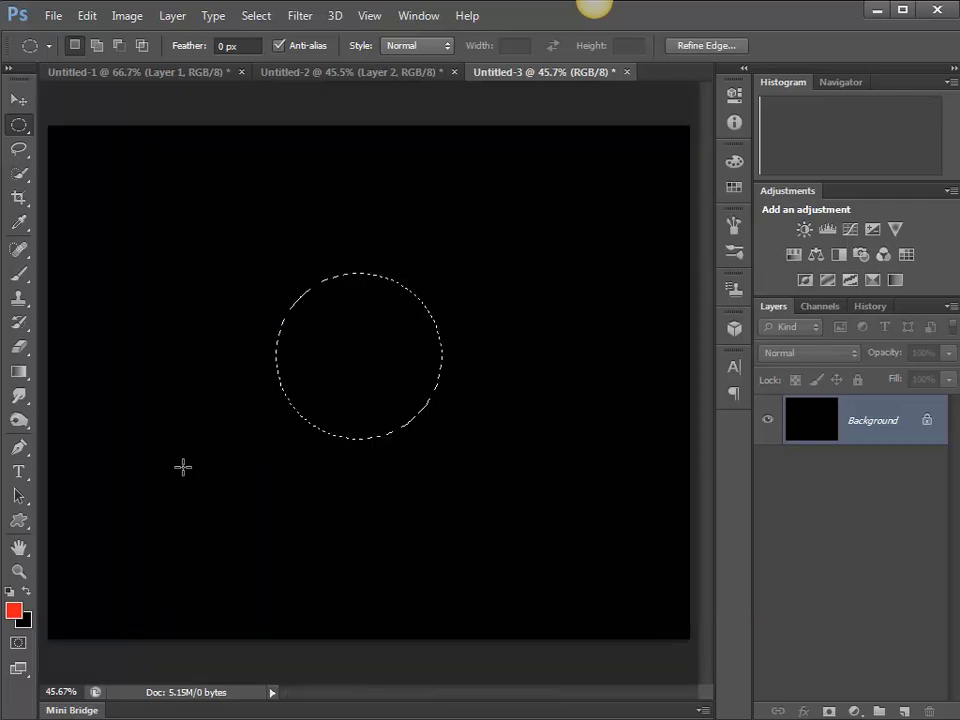
click(232, 250)
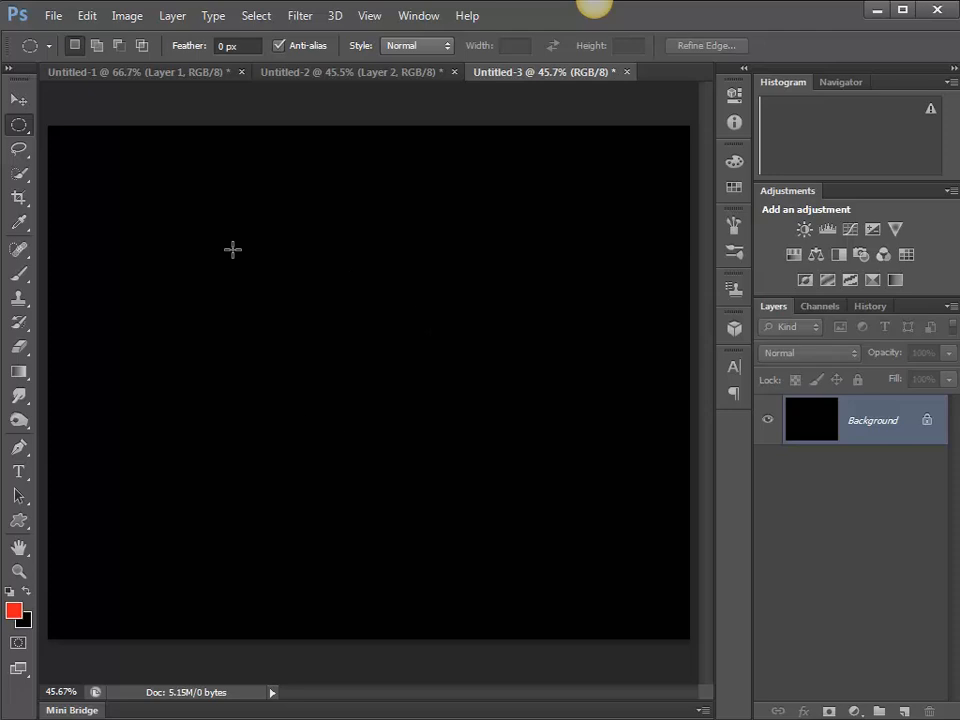
drag(232, 250, 576, 561)
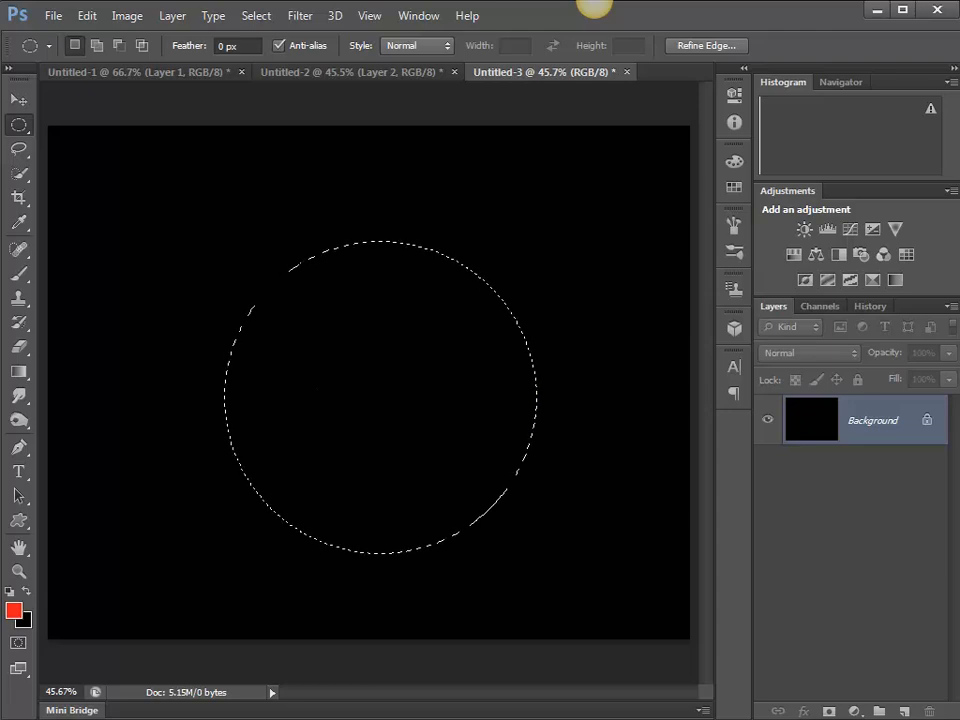
Pick the Type tool, show the document's paths and convert the circular selection into a work path.
drag(19, 471, 79, 468)
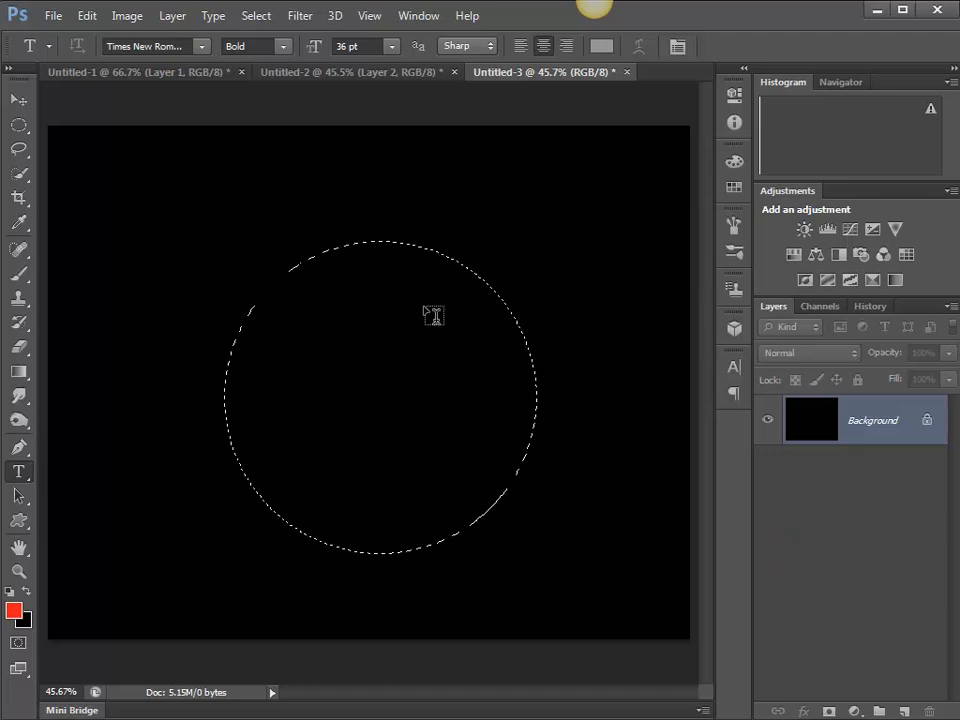
click(422, 16)
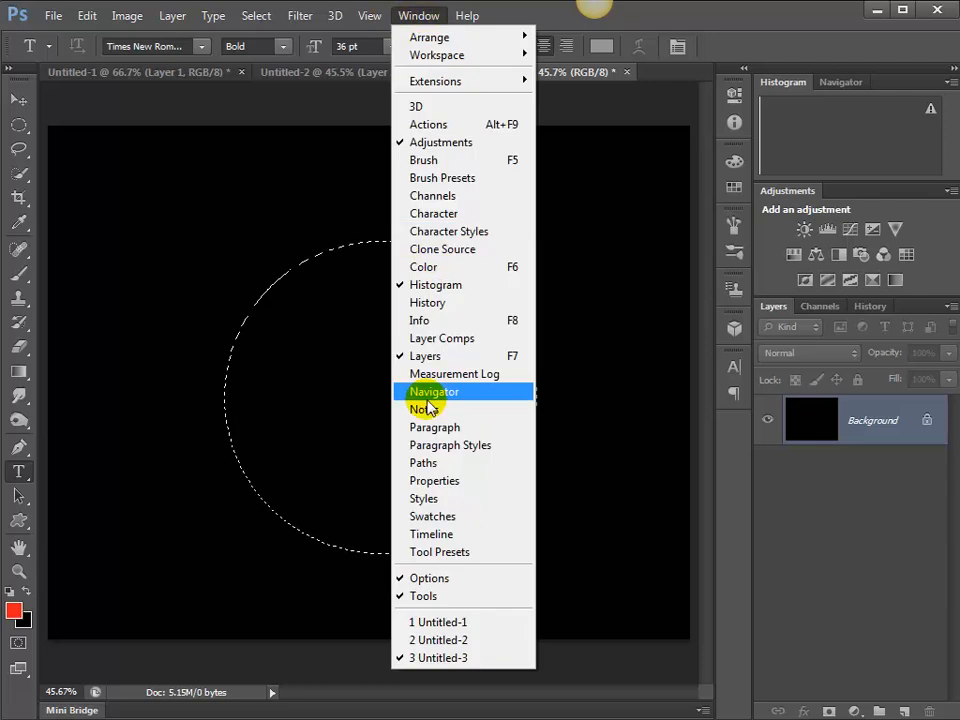
click(447, 469)
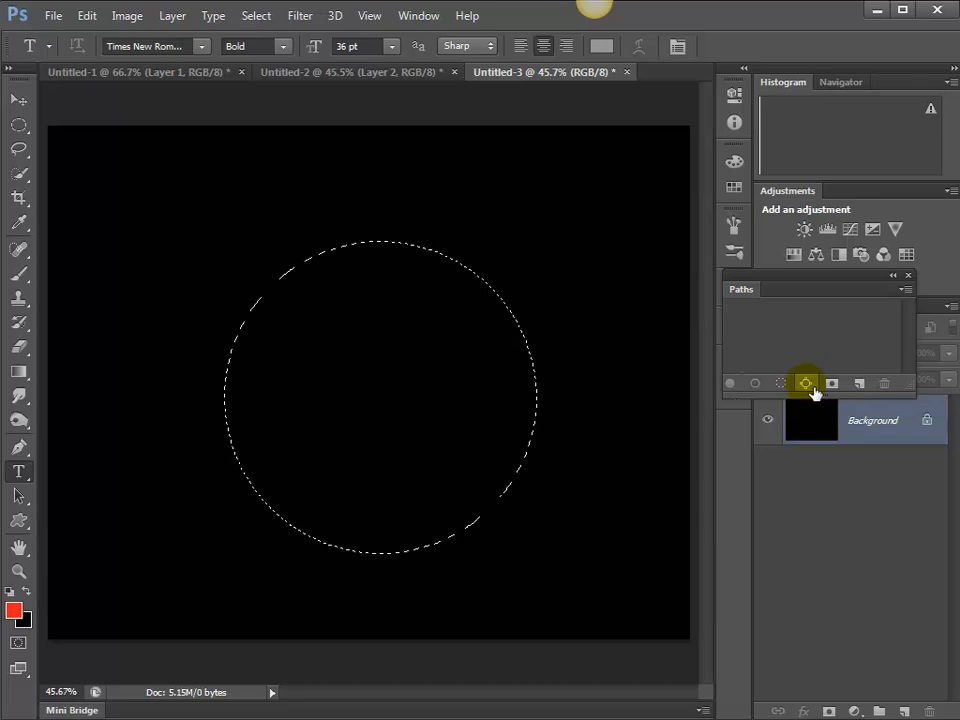
click(807, 385)
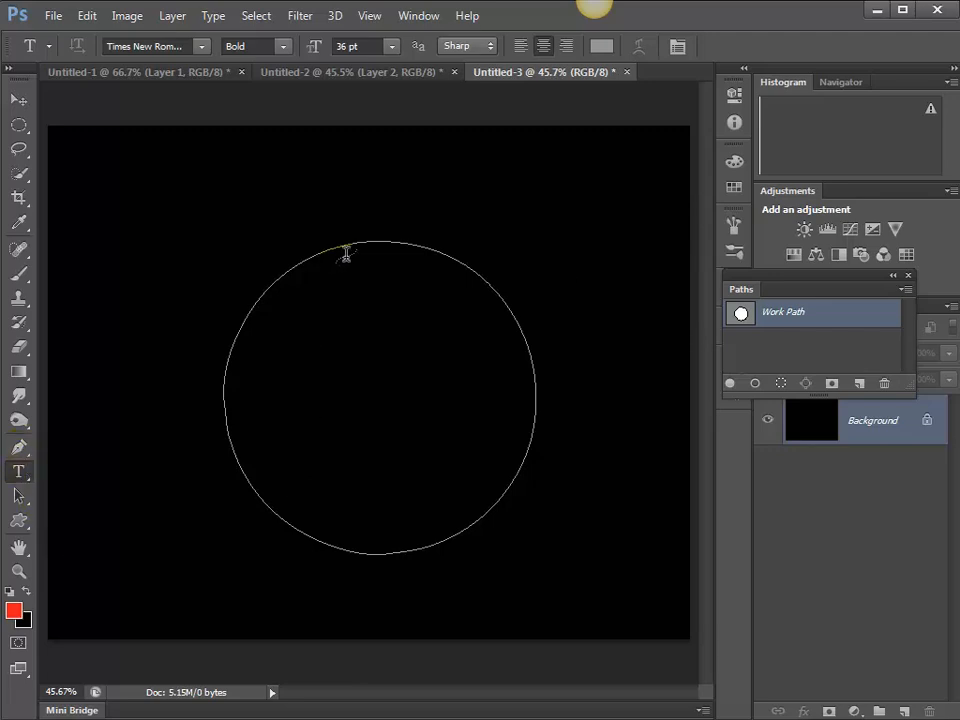
Enter the text "Now is the time for all good men to come to the aid of their country" around the outside of the circular path.
click(345, 254)
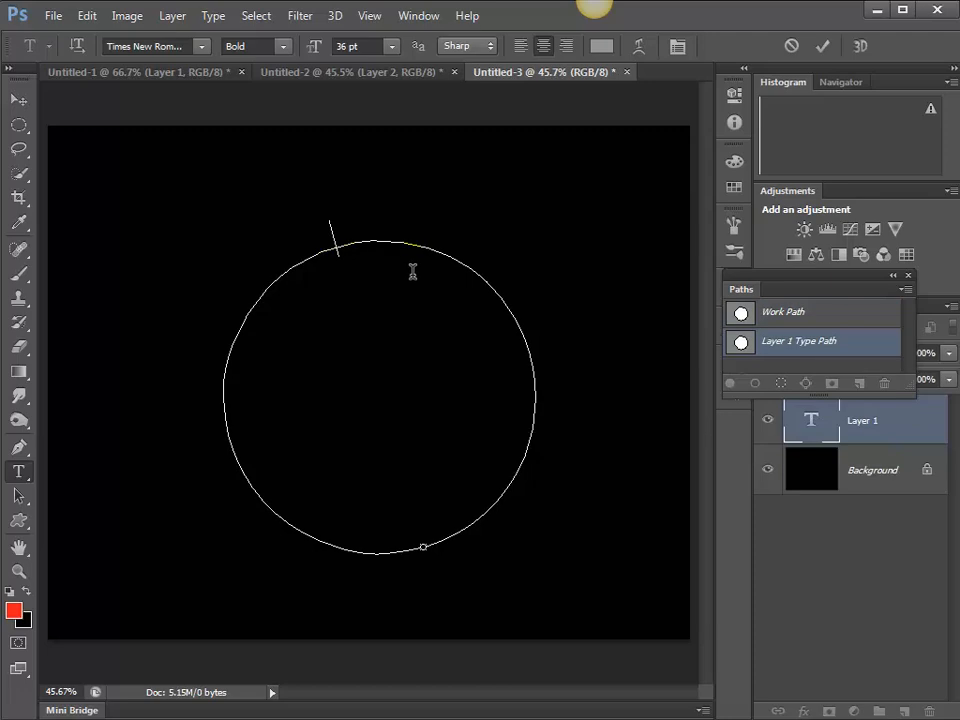
text(Nw)
key(BackSpace)
text(ow is)
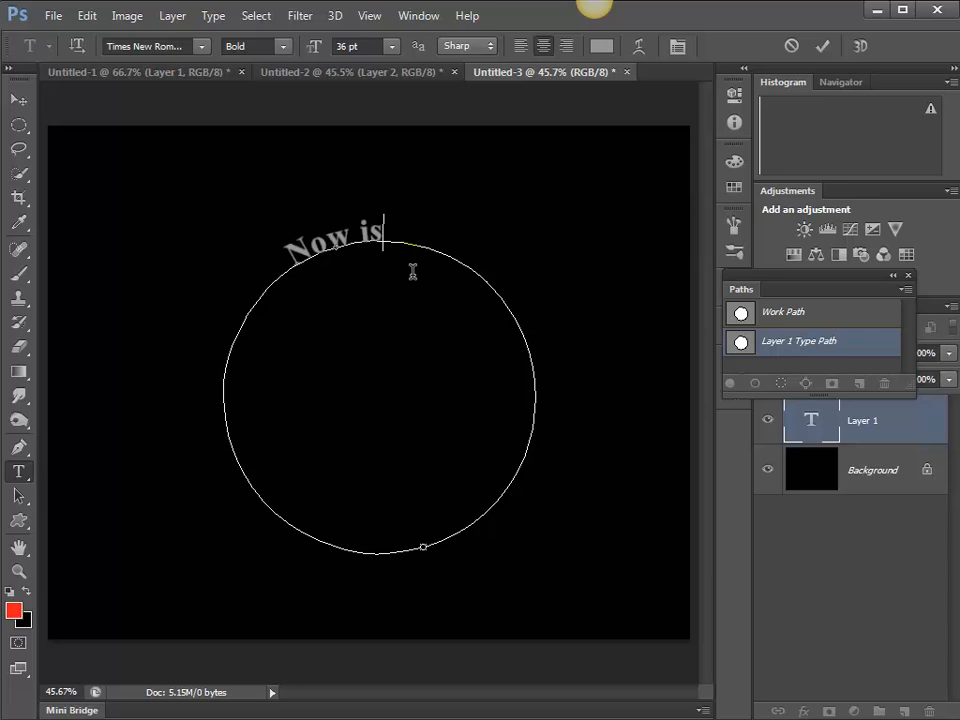
text( the time for all)
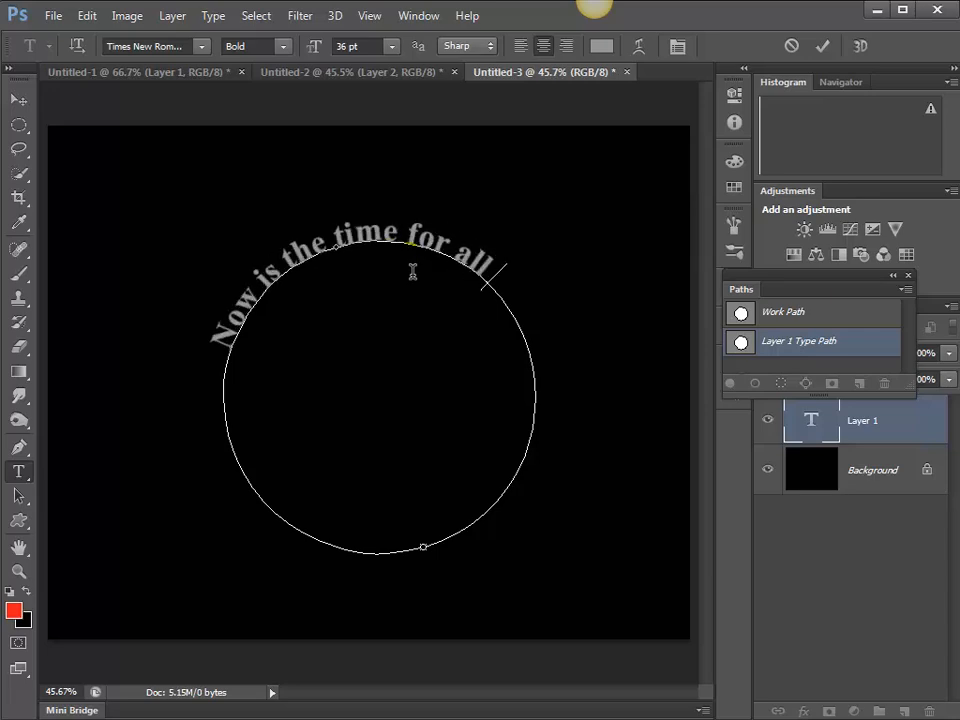
text( good men to)
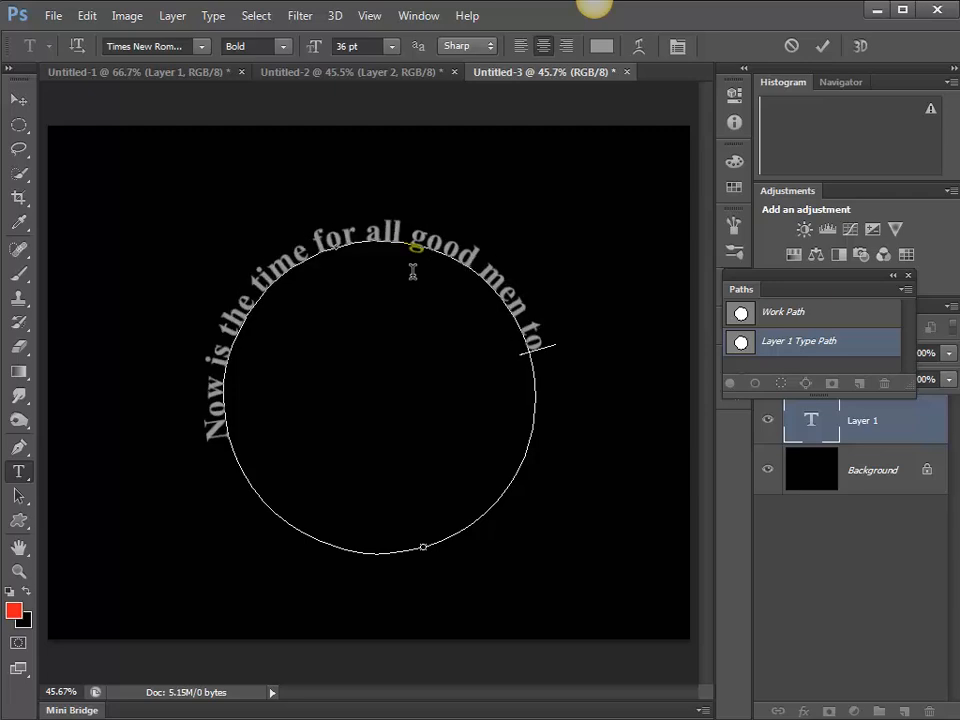
text( come to)
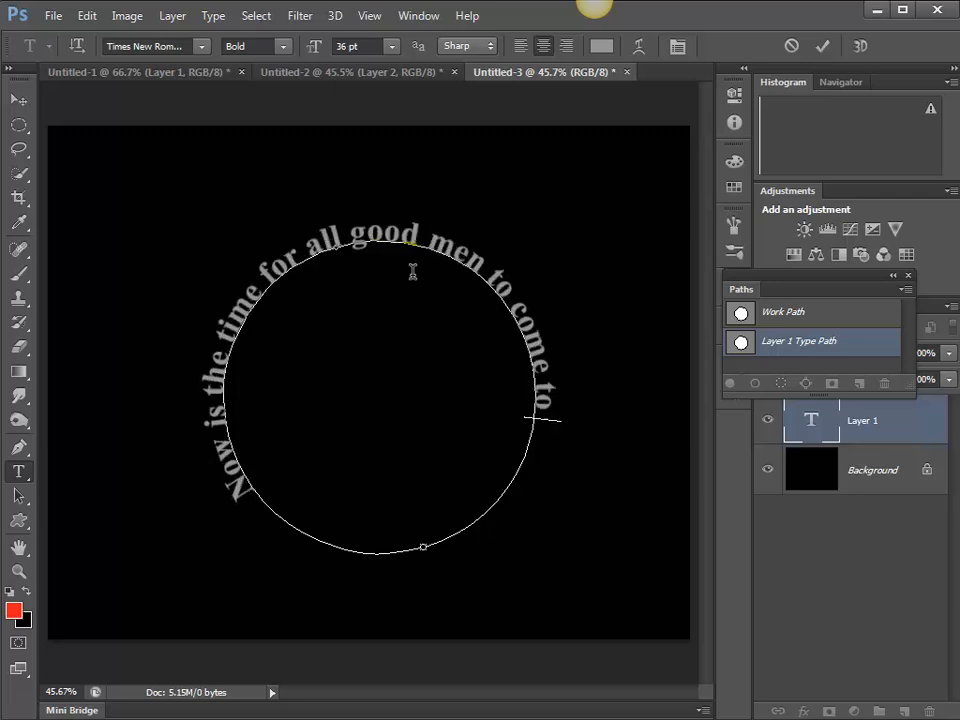
text( the aid o)
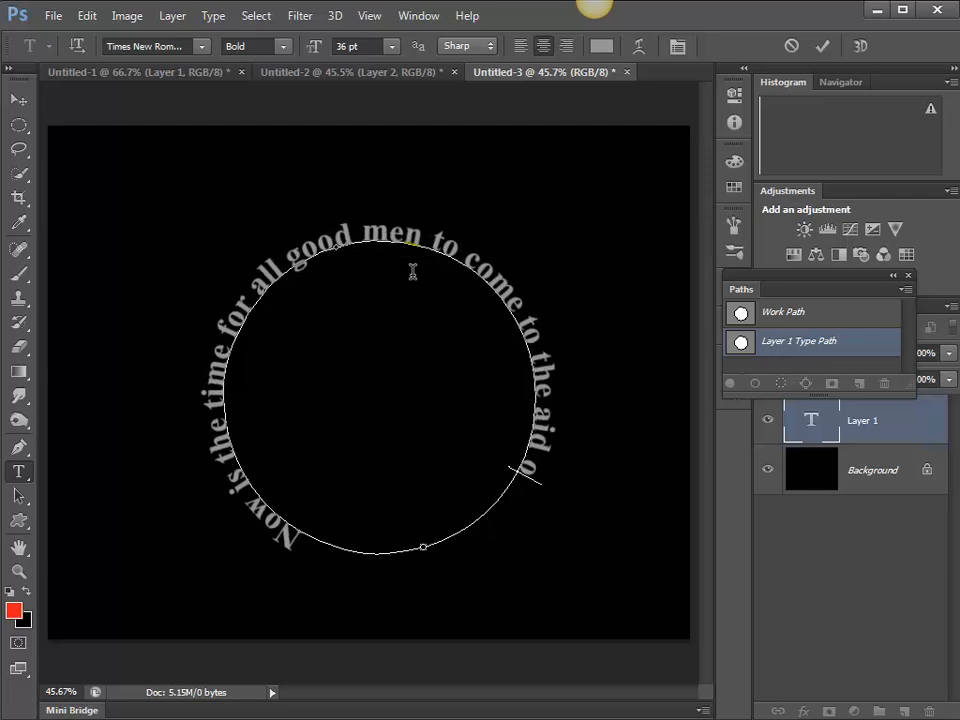
text(f their)
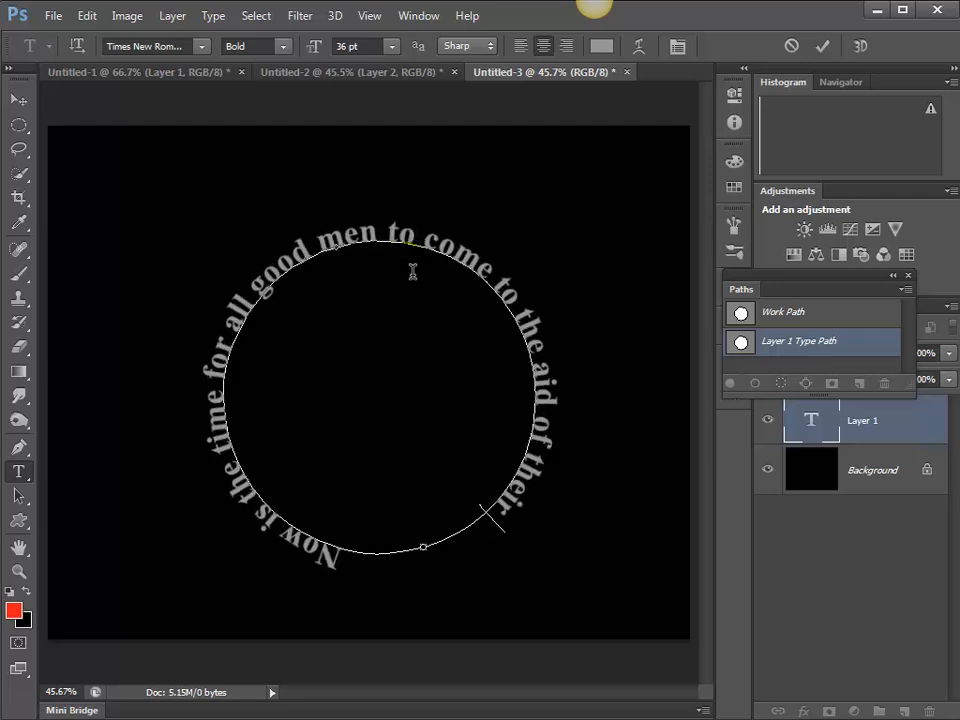
text( country)
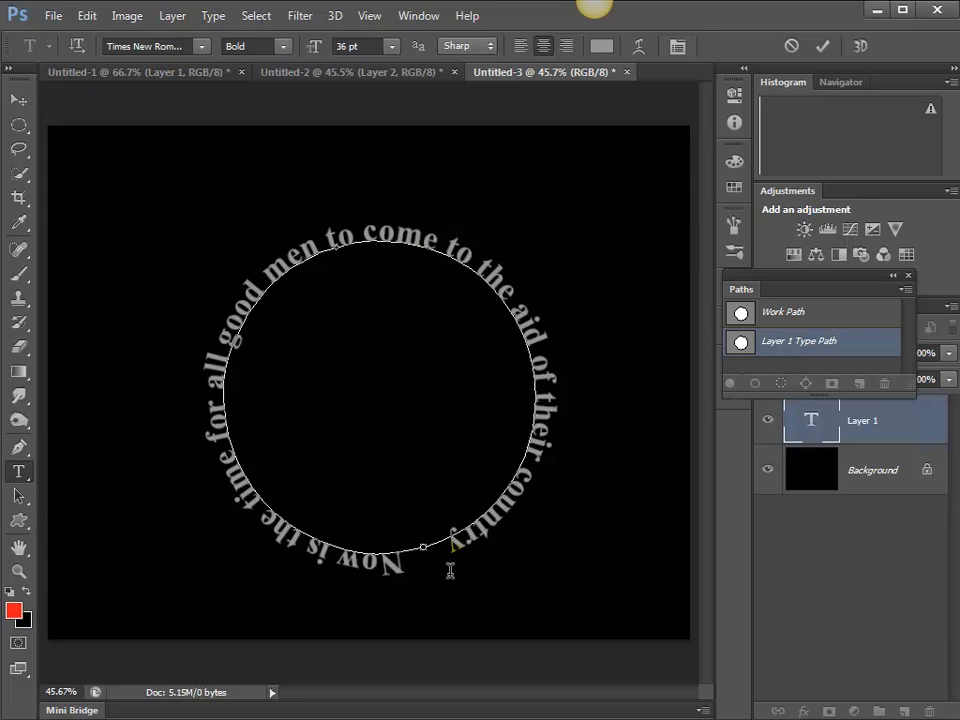
Select all the circular text, set its tracking to 27 and commit the edit by switching to the Move tool.
click(816, 422)
double_click(820, 425)
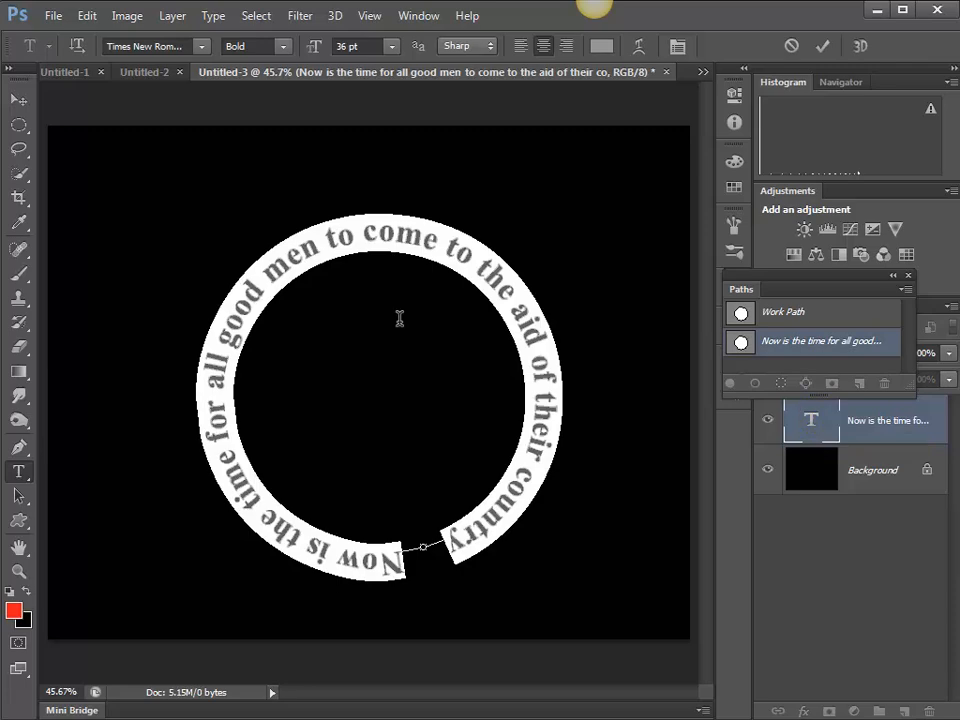
click(677, 46)
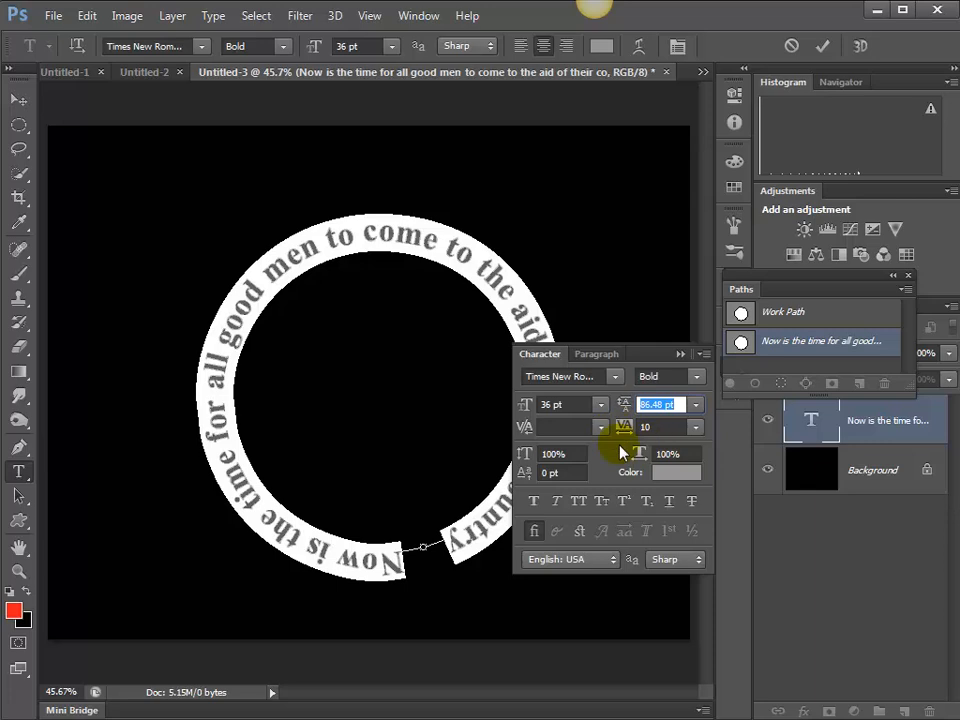
click(696, 428)
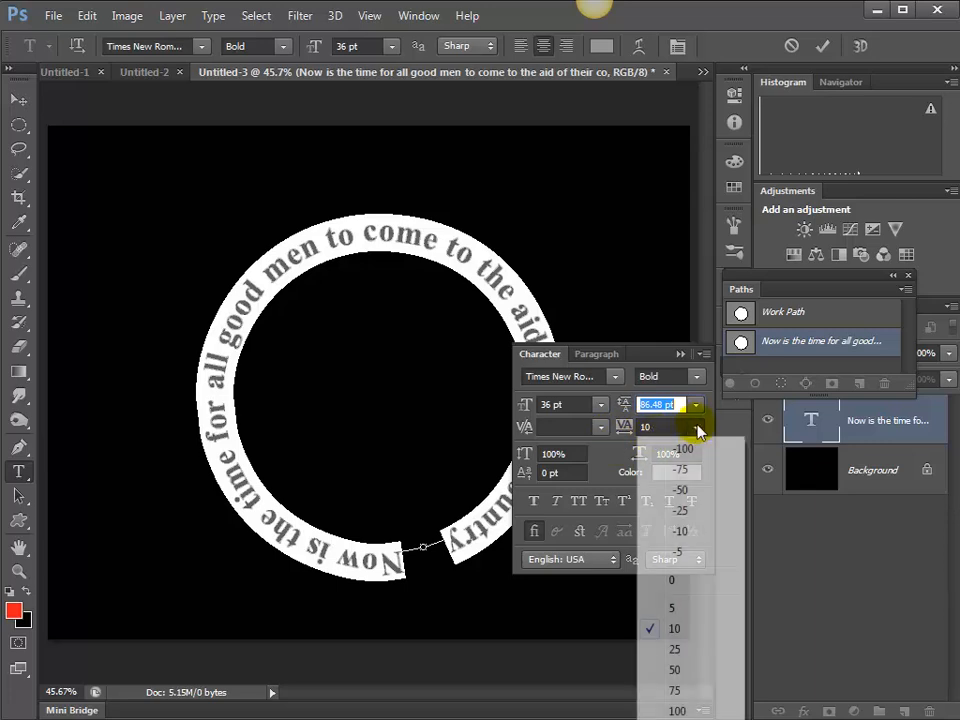
click(675, 649)
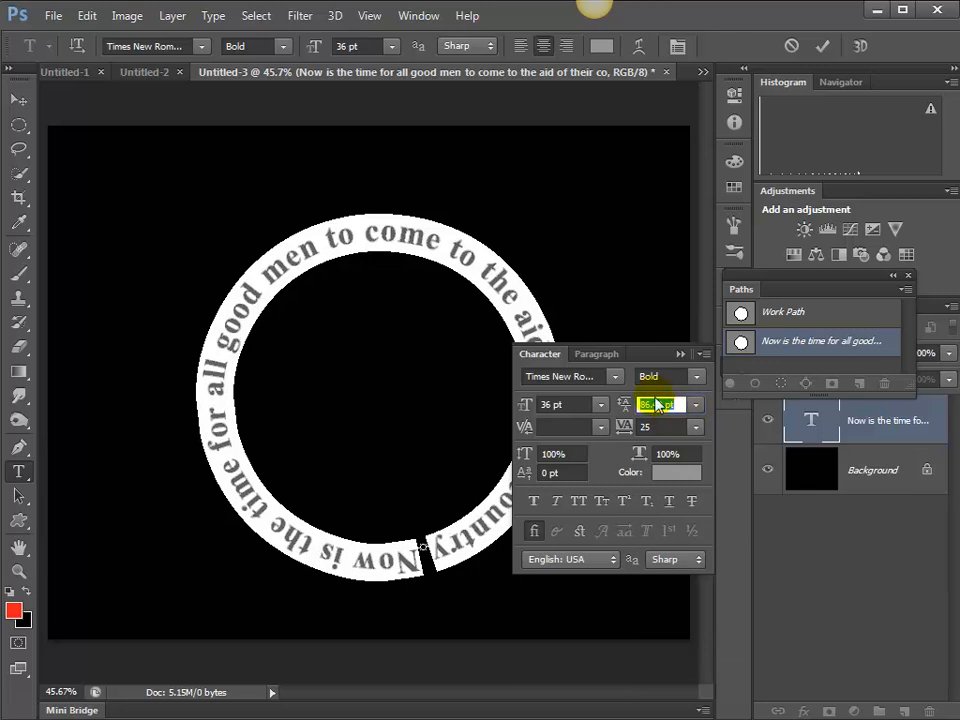
click(661, 428)
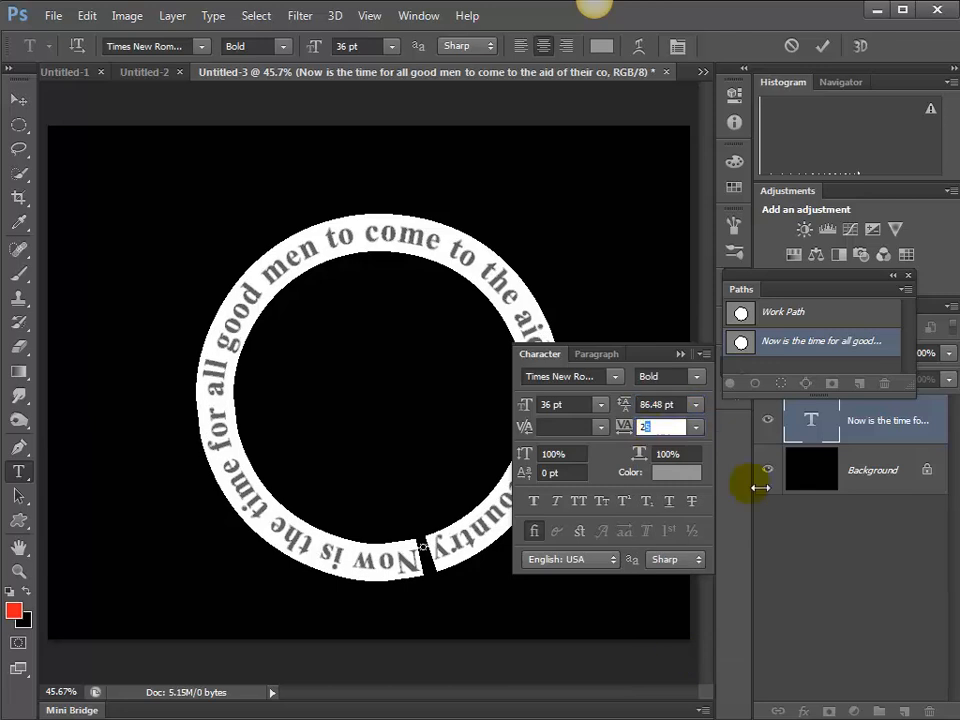
text(7)
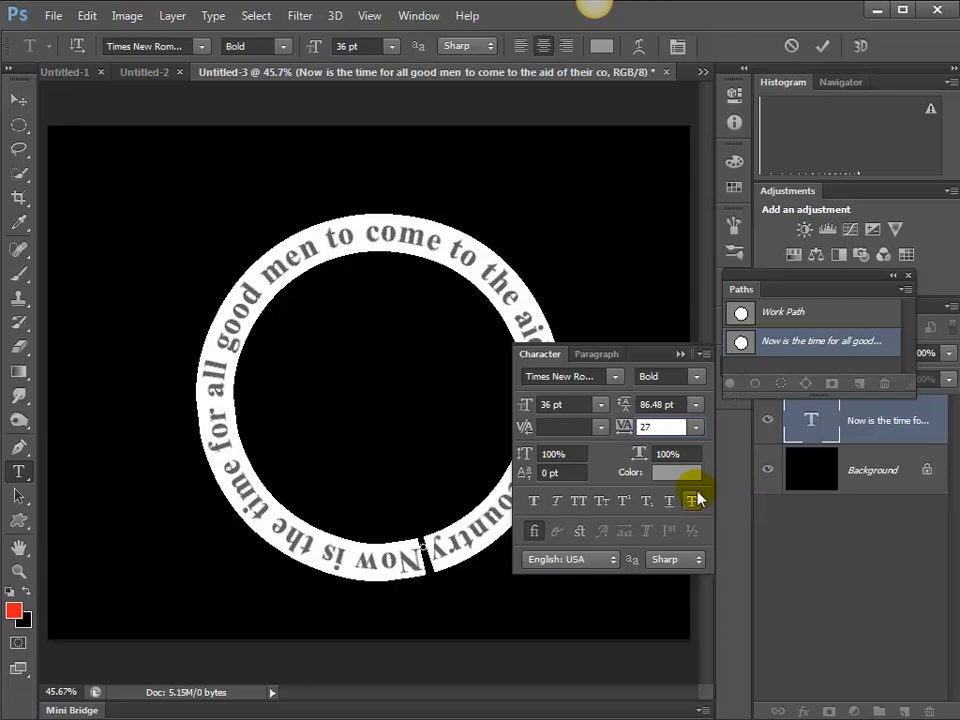
click(680, 354)
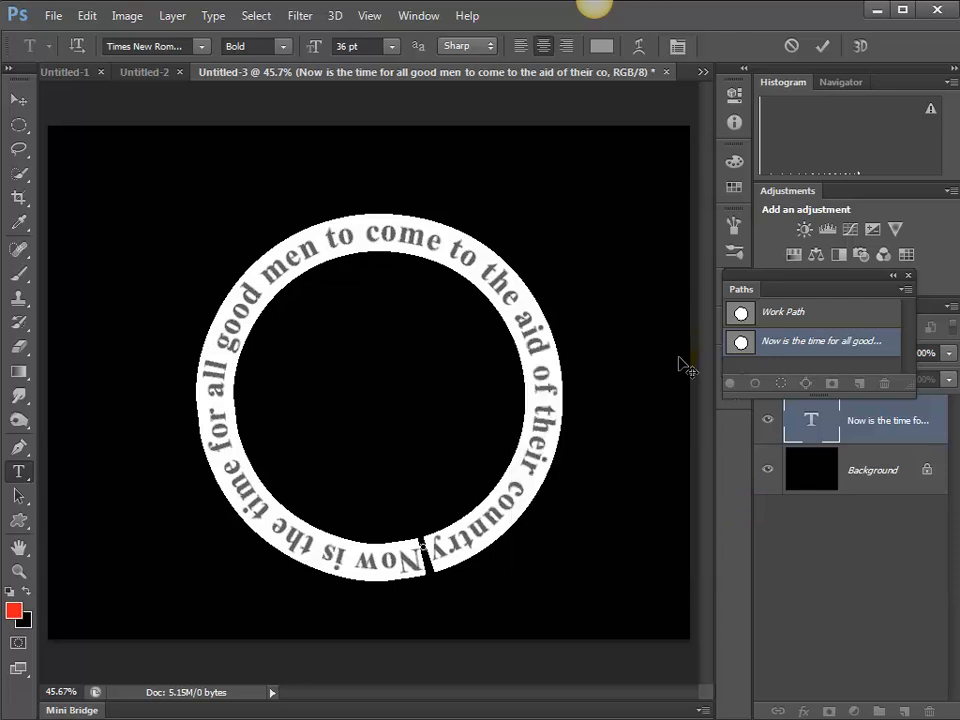
click(17, 101)
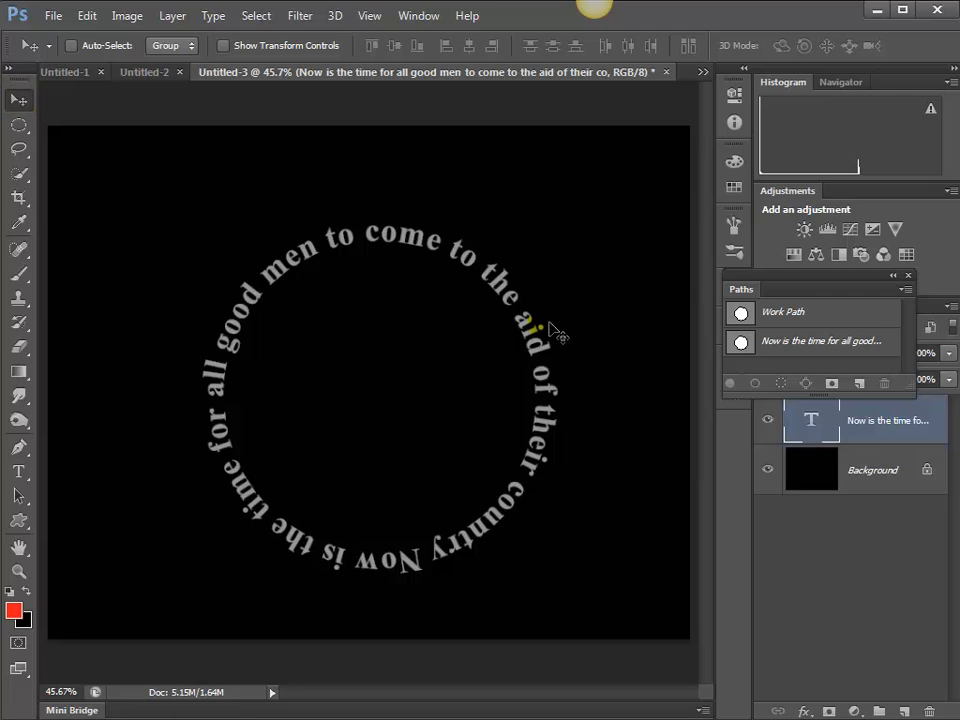
Try flattening the circular text into a tilted ellipse with Free Transform and moving it lower on the canvas, and undo both changes.
key(ctrl+t)
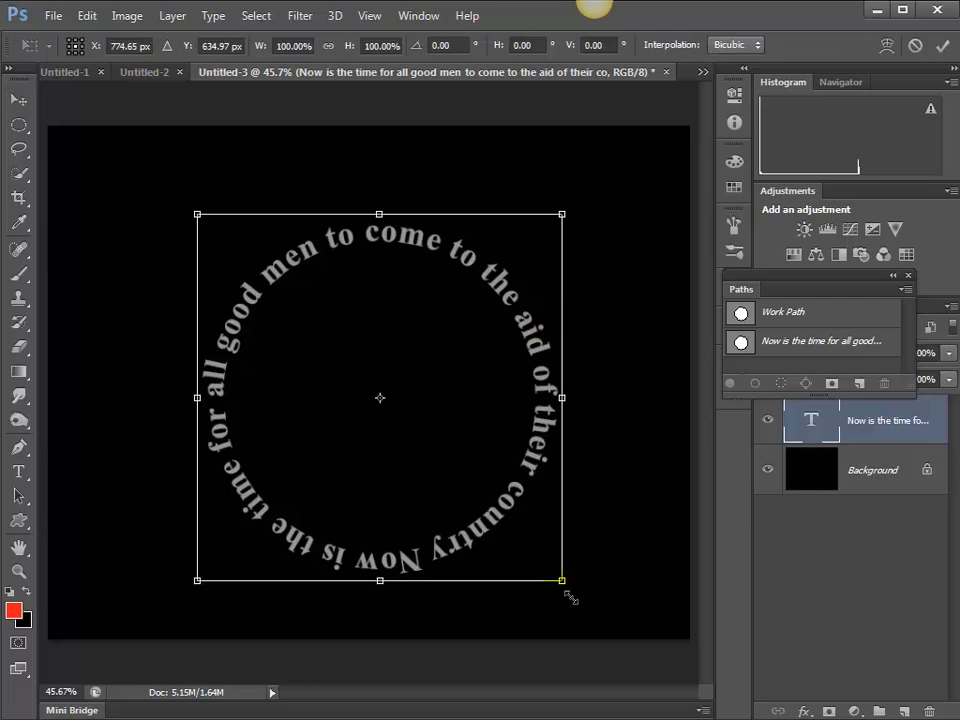
drag(571, 595, 380, 306)
key(Return)
drag(316, 304, 419, 487)
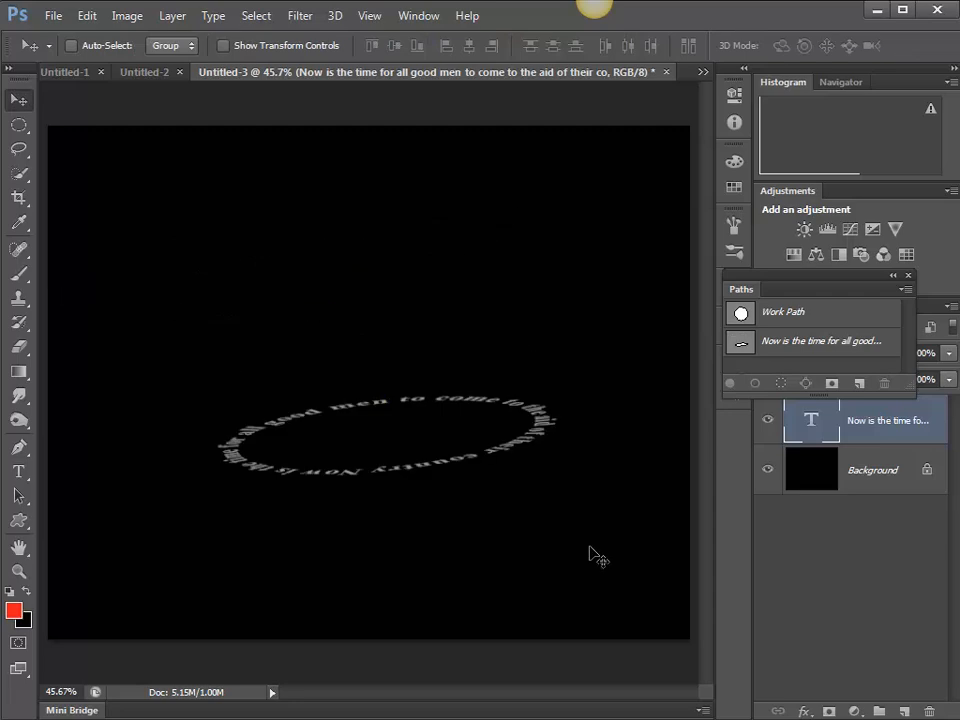
key(ctrl+z)
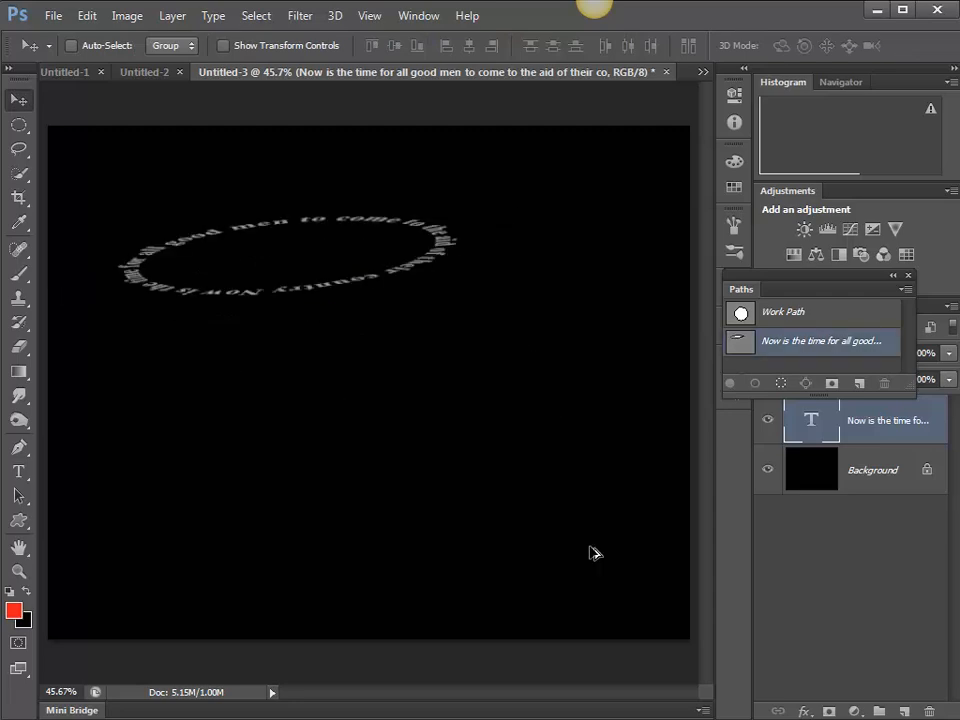
key(ctrl+alt+z)
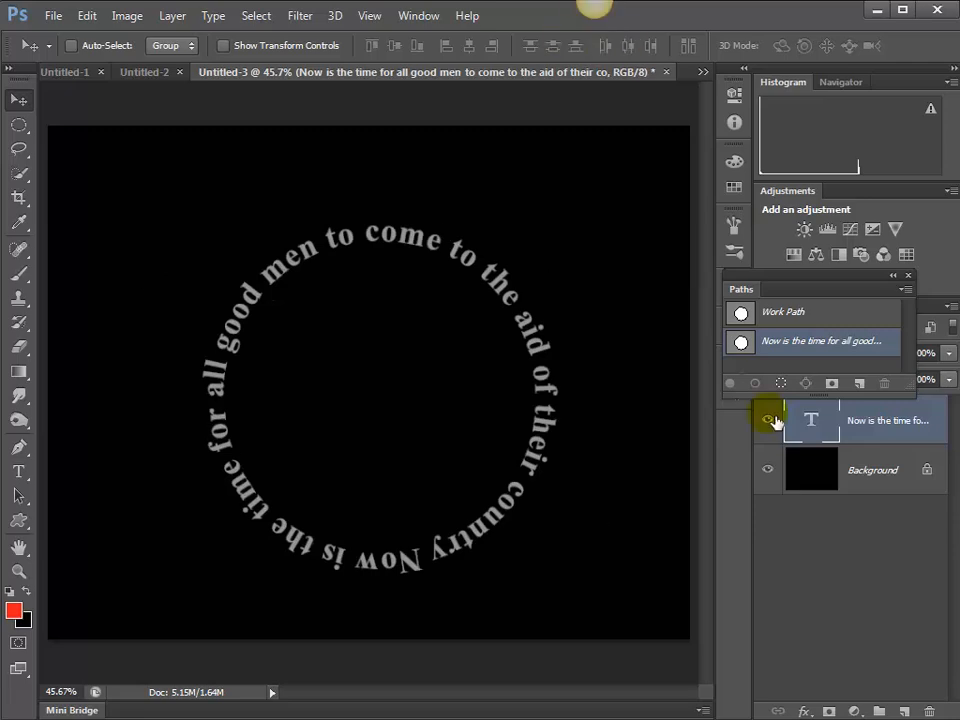
Warp the circular text with the horizontal Flag style at +50% bend and -39% horizontal distortion, and commit it.
double_click(810, 421)
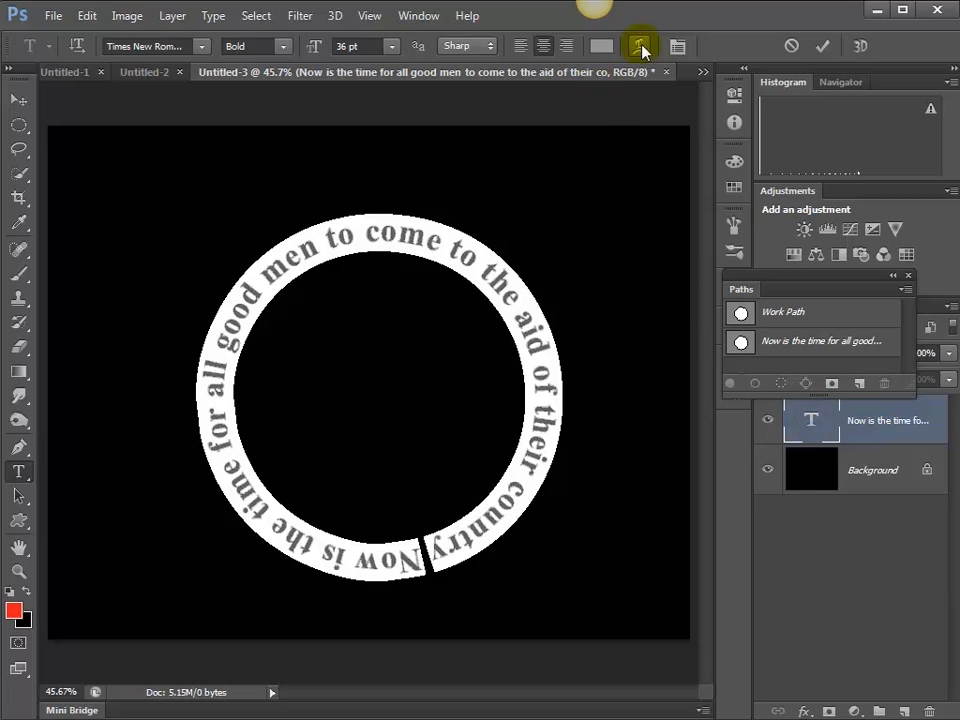
click(639, 47)
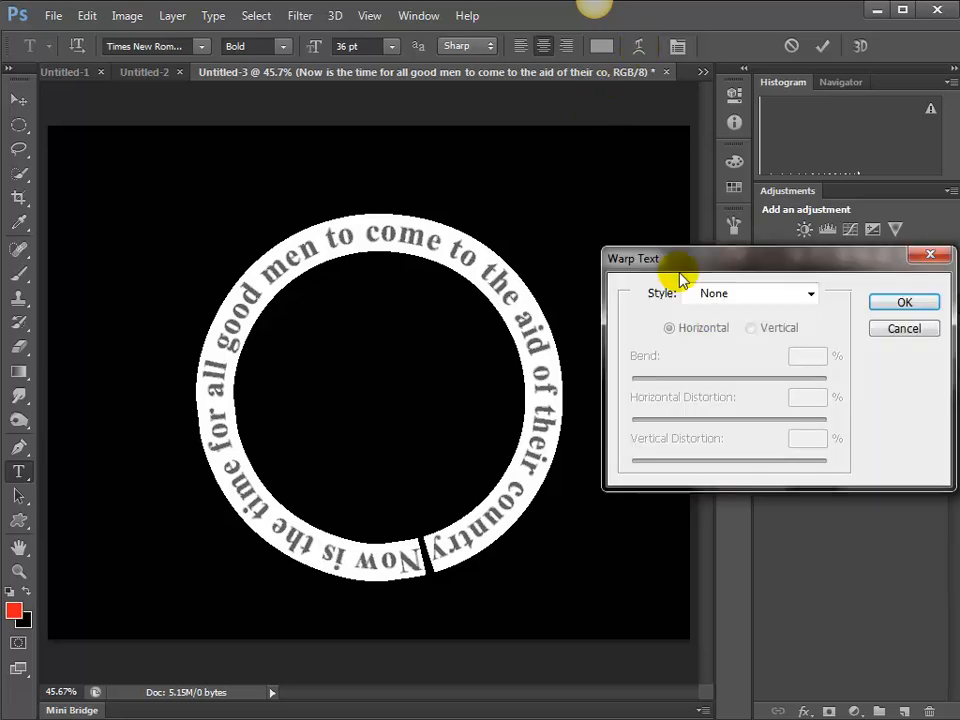
click(750, 293)
click(728, 349)
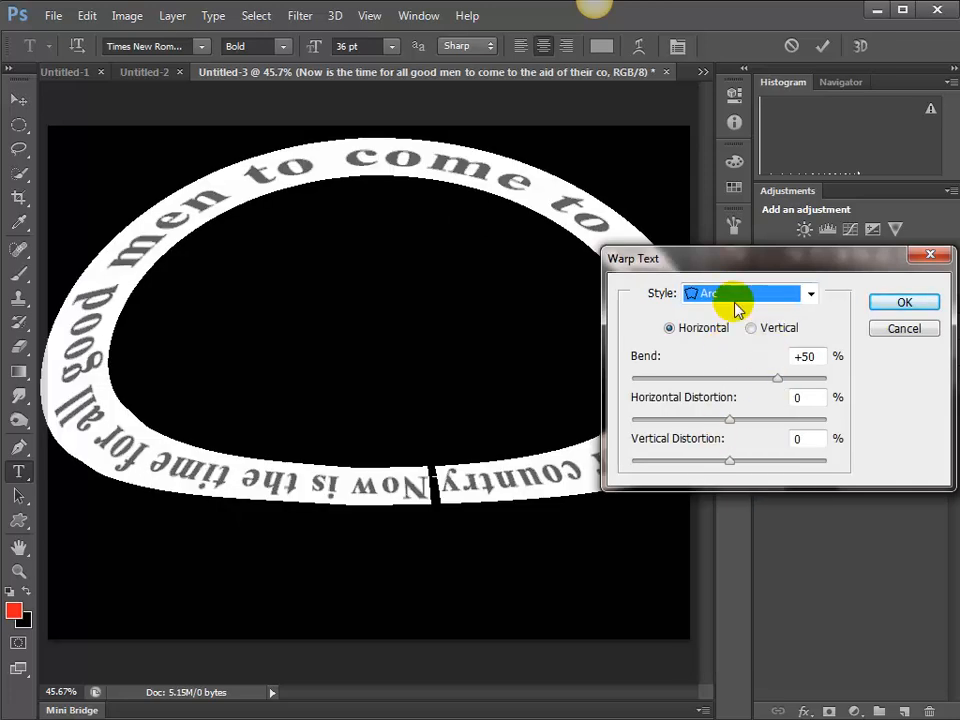
click(731, 295)
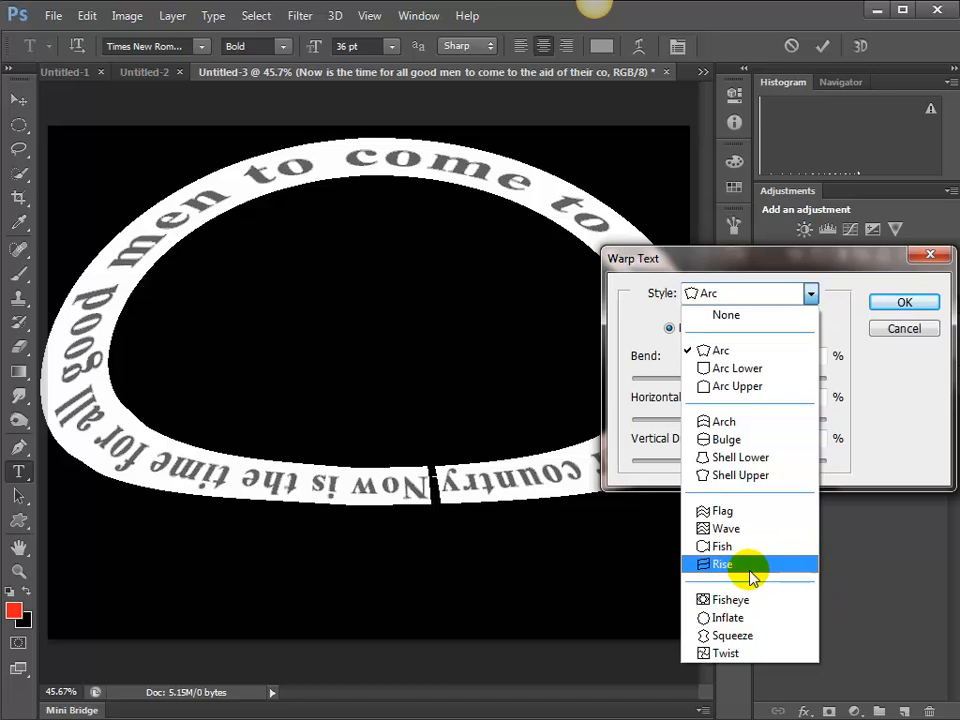
click(743, 512)
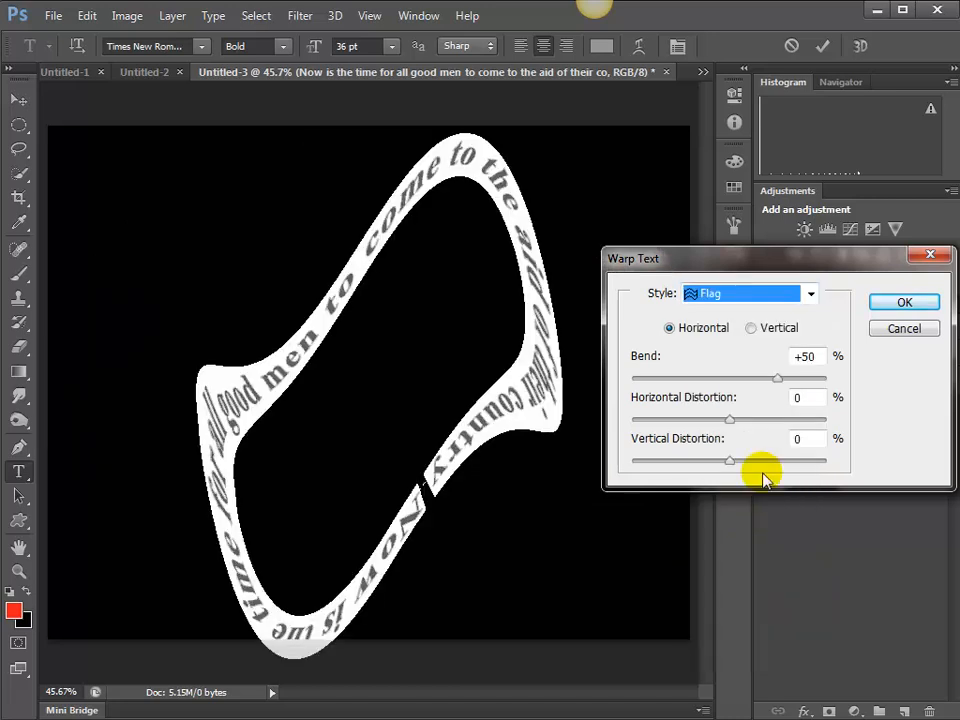
drag(729, 420, 691, 430)
click(880, 304)
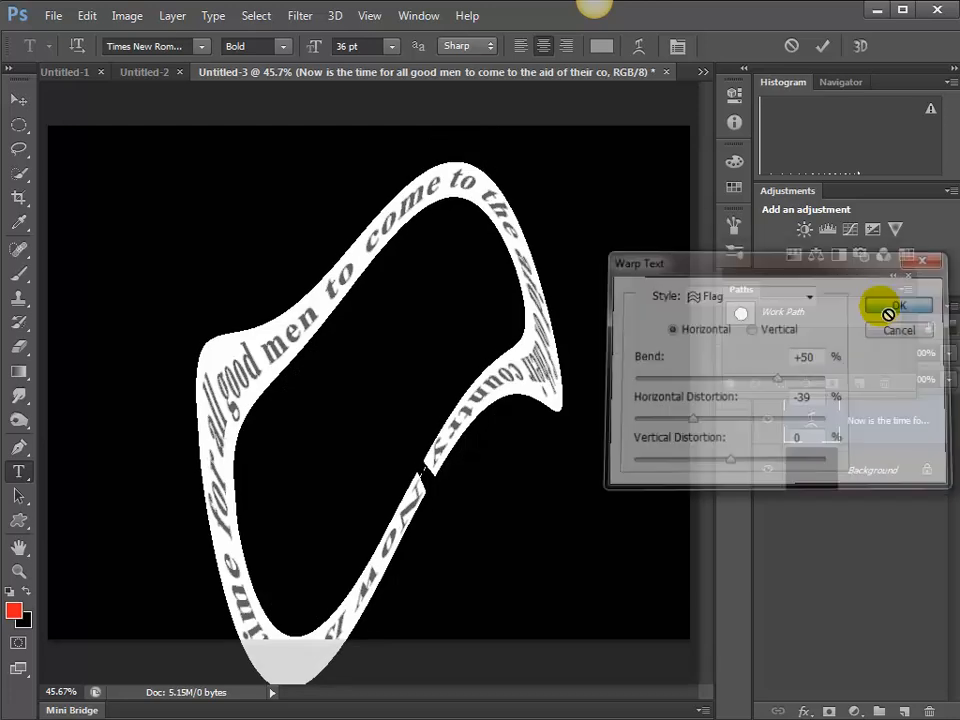
click(19, 100)
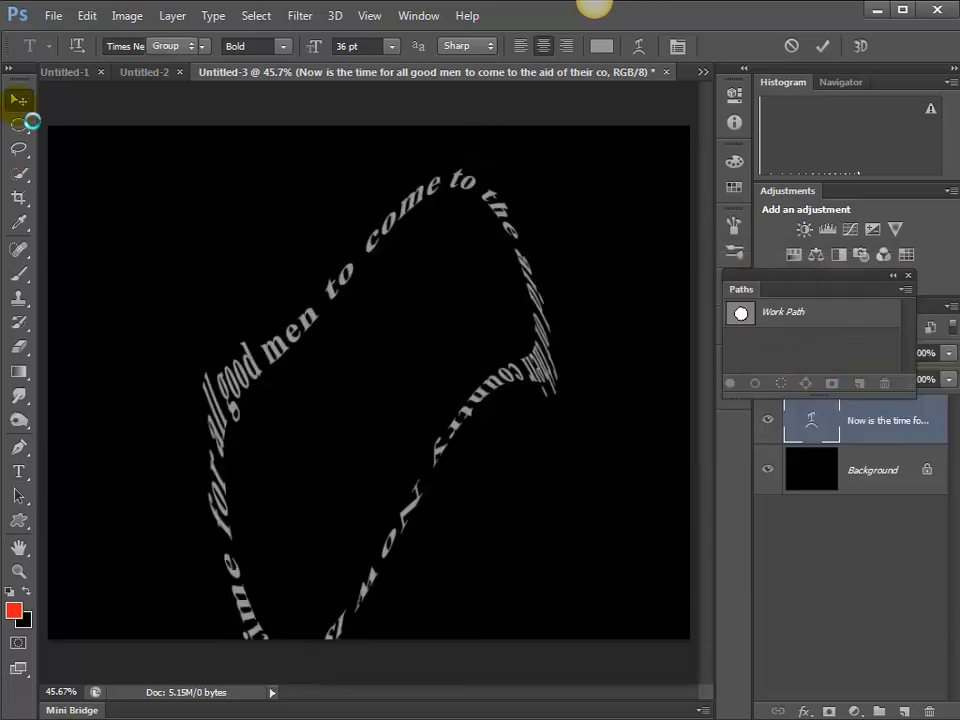
drag(608, 447, 599, 425)
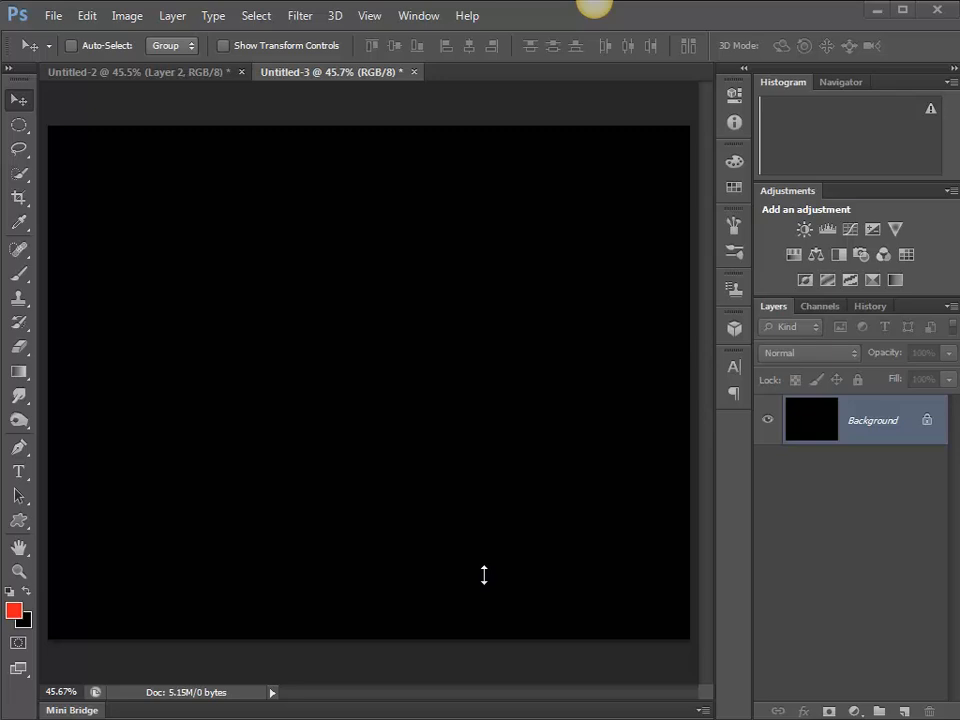
Choose the 25 px Round Fan bristle tip for the Brush tool and set its bristles to 19%.
click(20, 273)
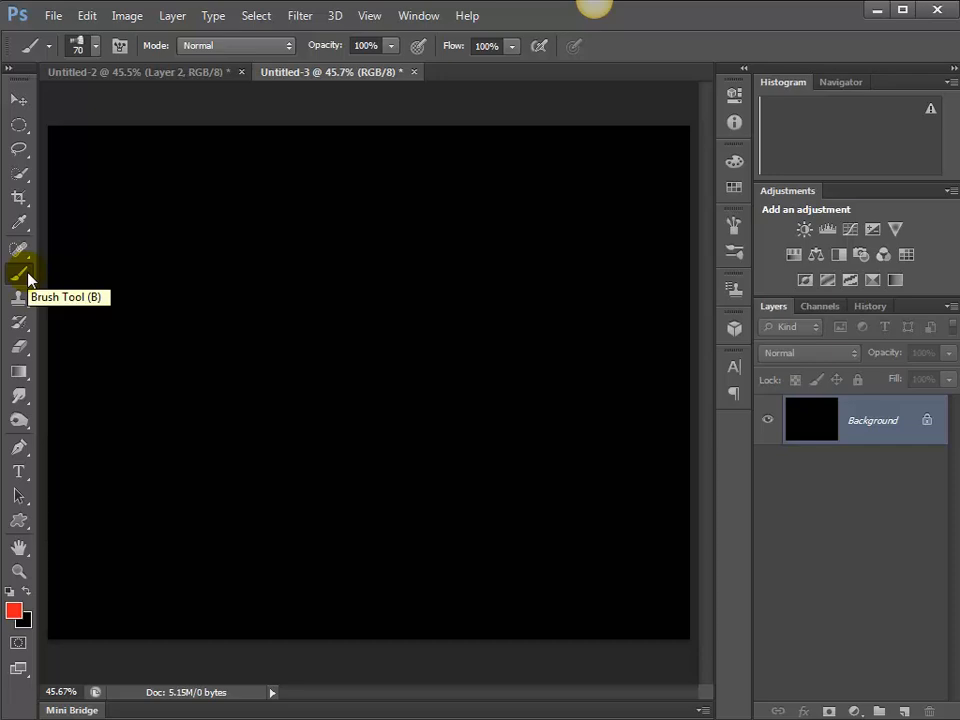
click(119, 46)
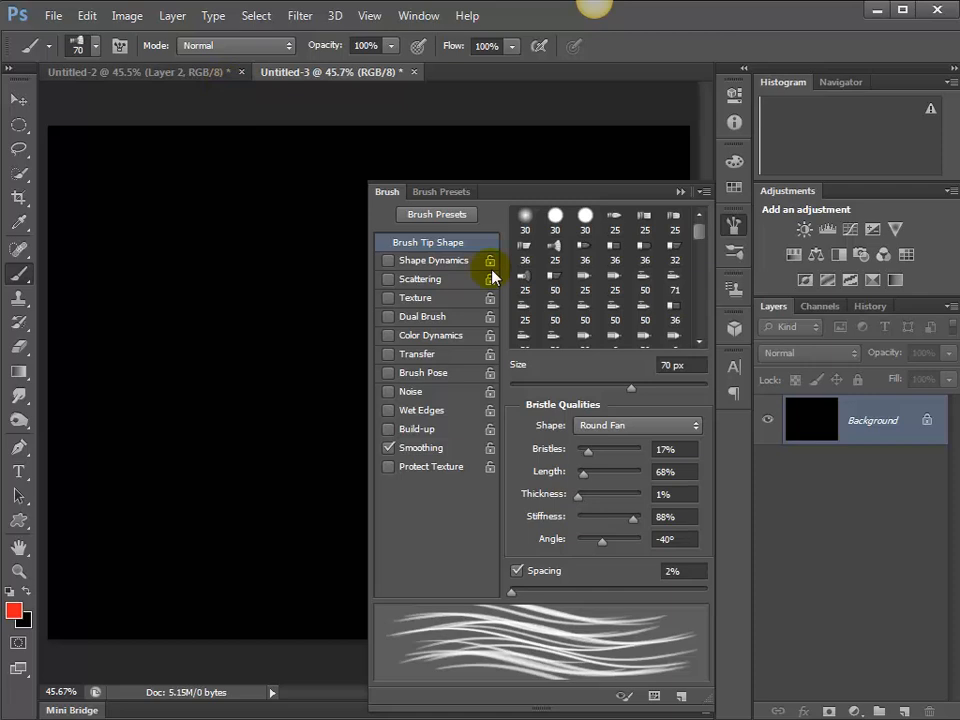
click(556, 248)
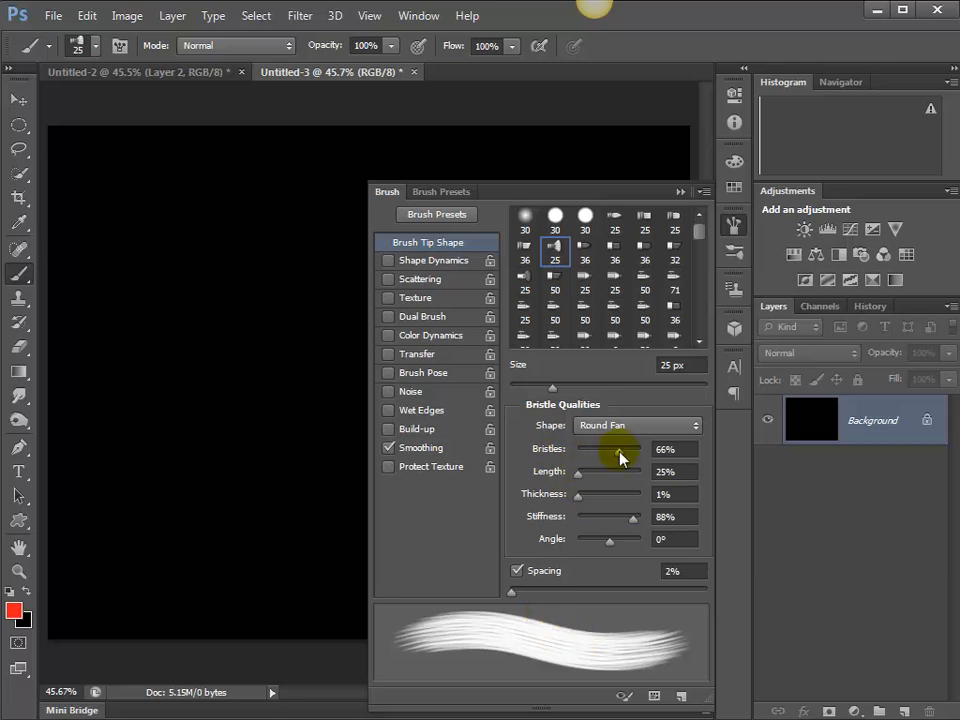
mouse_move(620, 457)
mouse_down()
mouse_move(593, 468)
mouse_move(589, 456)
mouse_up()
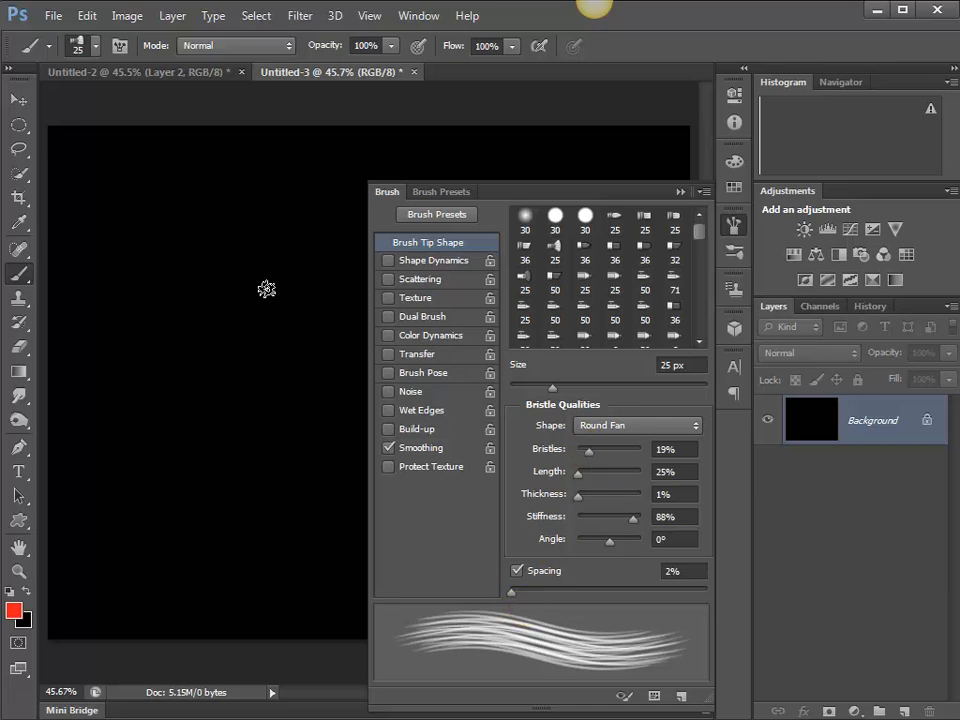
Paint a slanted red test stroke on the black background, undo it and close the brush settings.
mouse_move(305, 208)
mouse_down()
mouse_move(255, 251)
mouse_move(184, 272)
mouse_move(124, 270)
mouse_up()
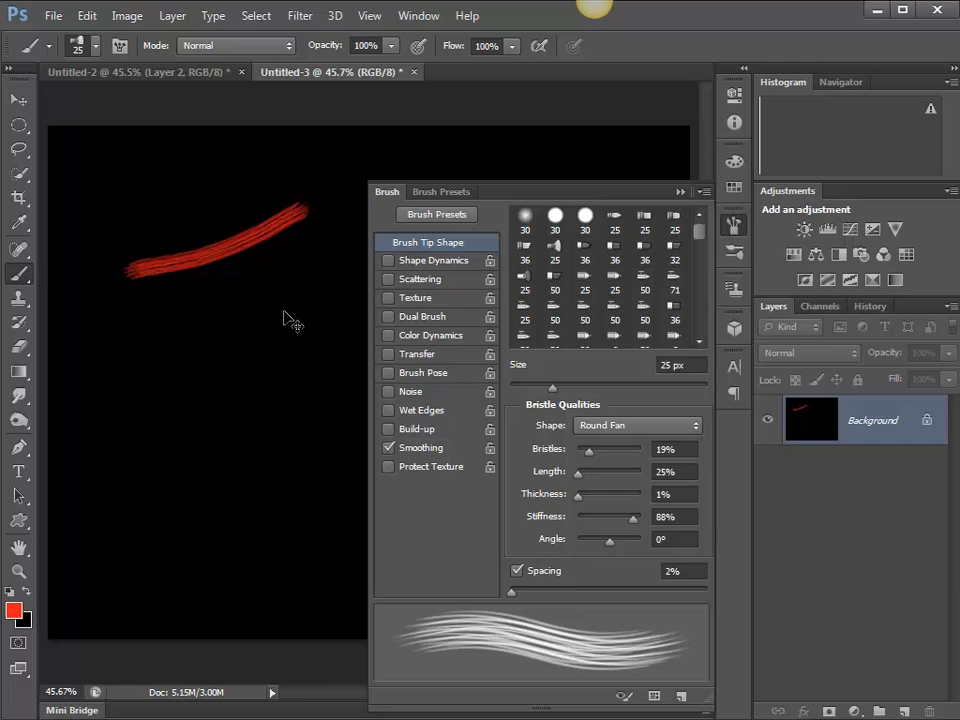
key(ctrl+z)
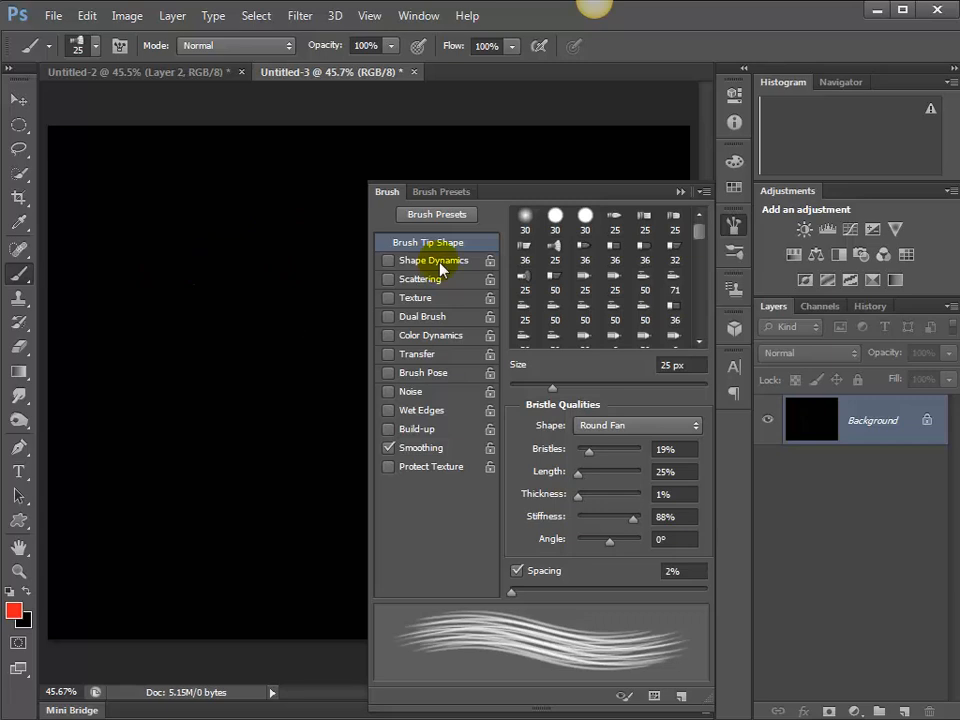
click(680, 192)
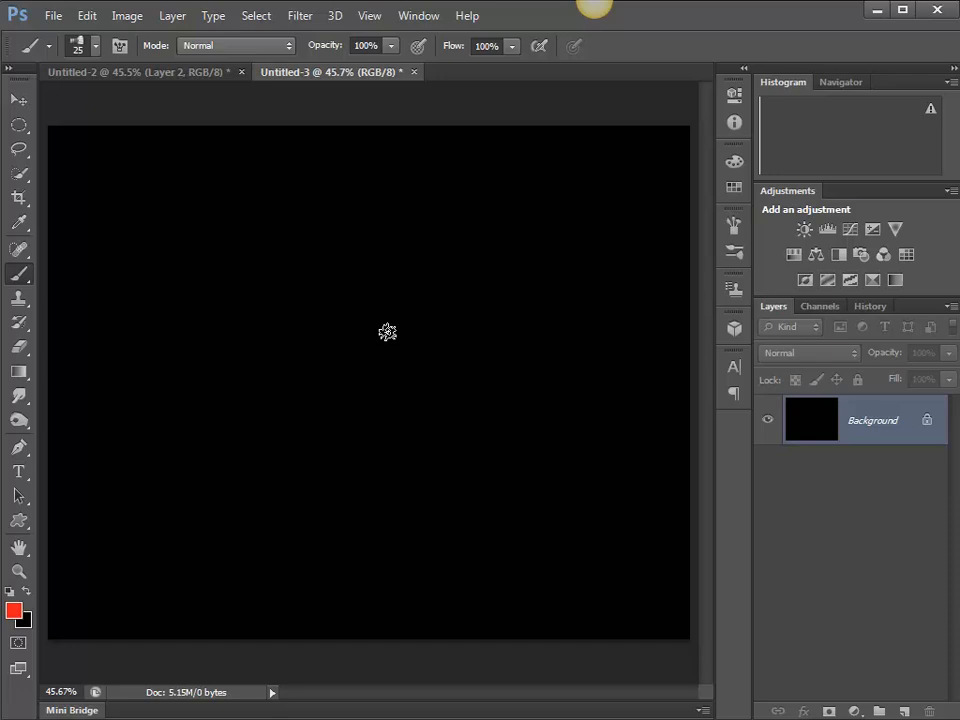
Enlarge the bristle brush to 80 px, paint a slanted red test stroke on the background and undo it.
key(bracketright)
key(bracketright)
key(bracketright)
key(bracketright)
key(bracketright)
key(bracketright)
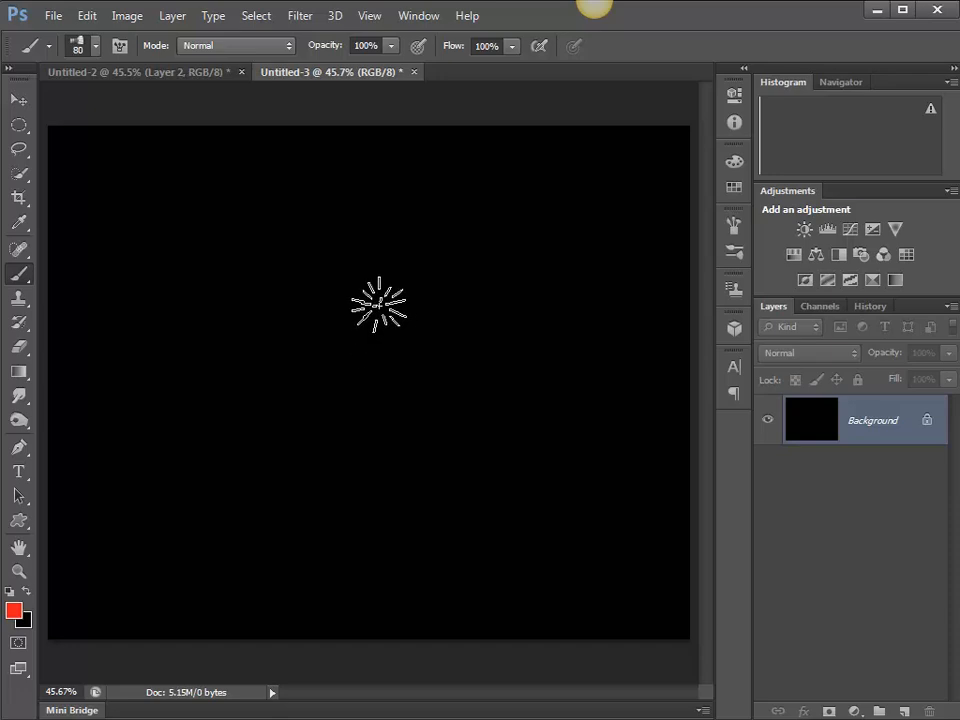
drag(400, 222, 150, 345)
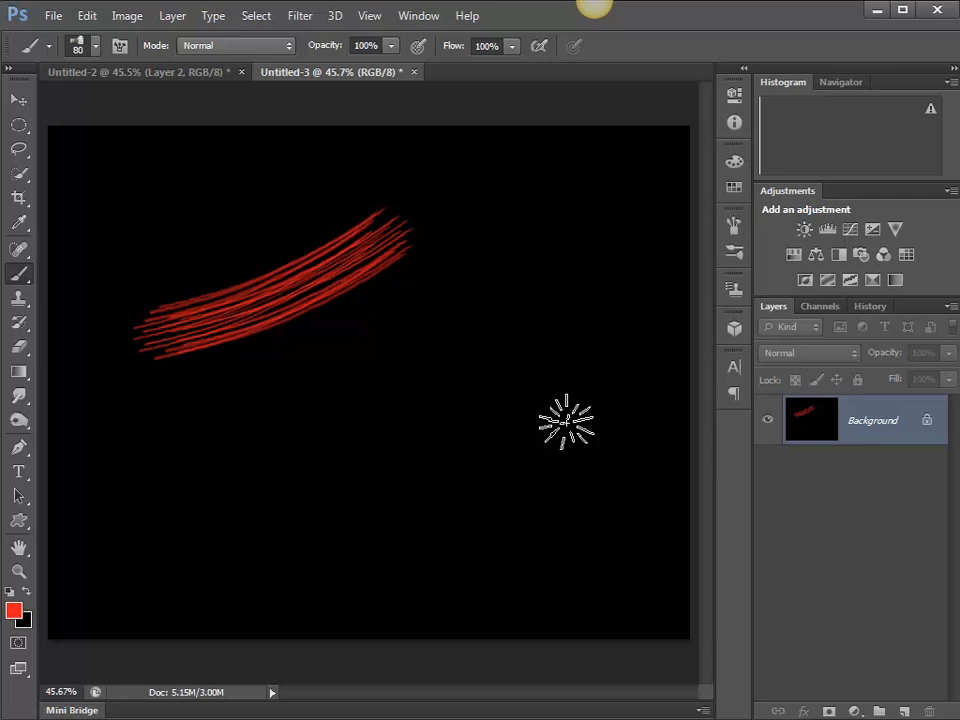
key(ctrl+z)
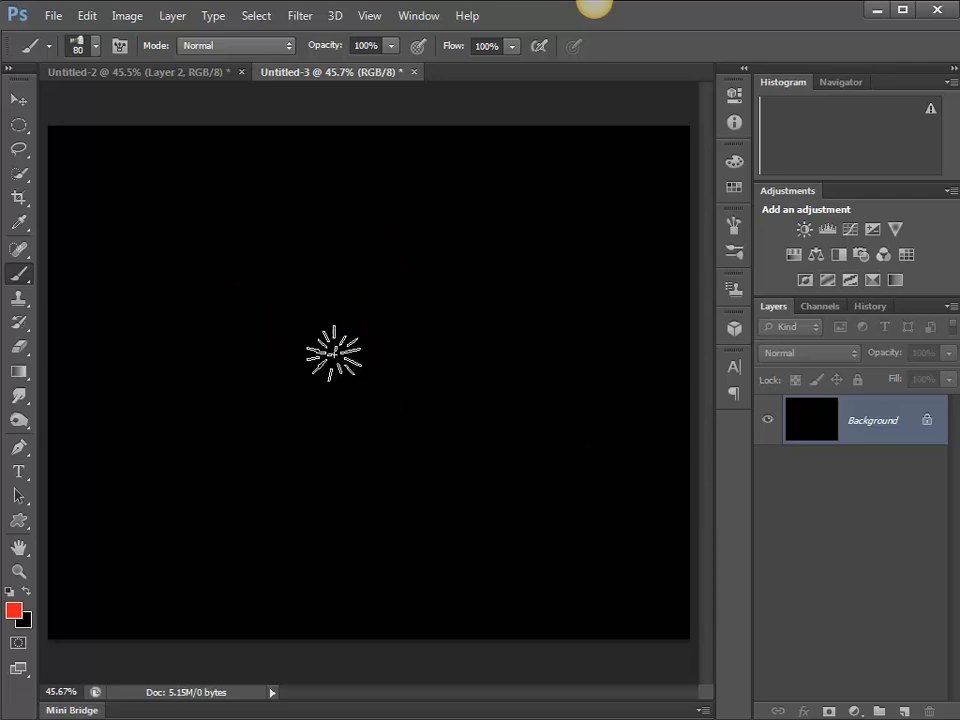
Cover the black background with overlapping horizontal and diagonal red bristle strokes, including two slopes meeting in a peak at the upper edge.
mouse_move(225, 336)
mouse_down()
mouse_move(530, 341)
mouse_move(182, 375)
mouse_move(534, 407)
mouse_up()
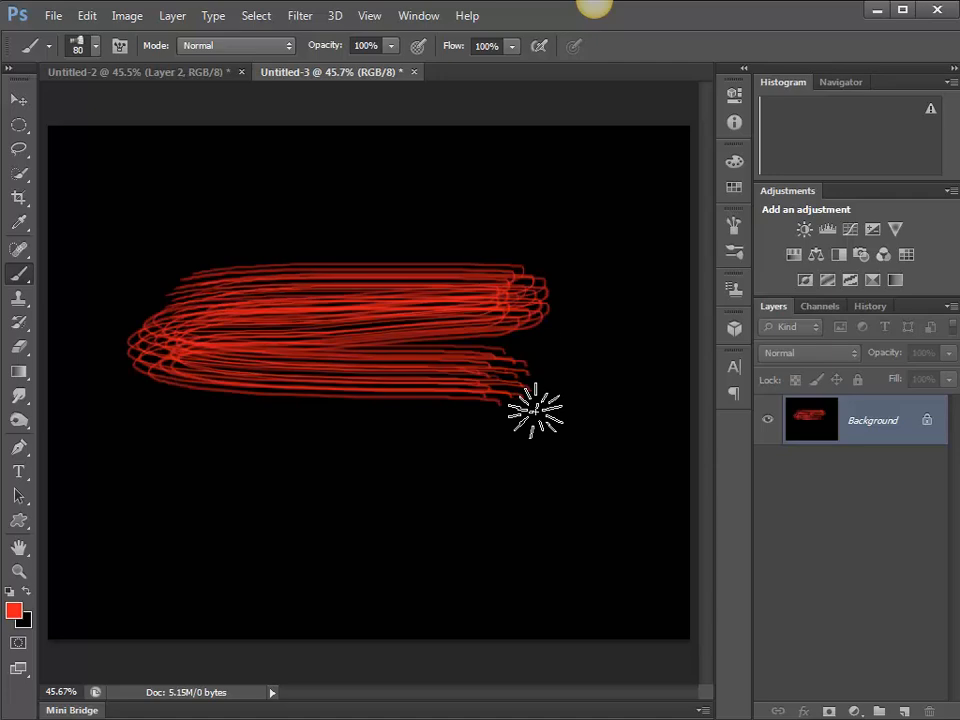
drag(205, 468, 588, 348)
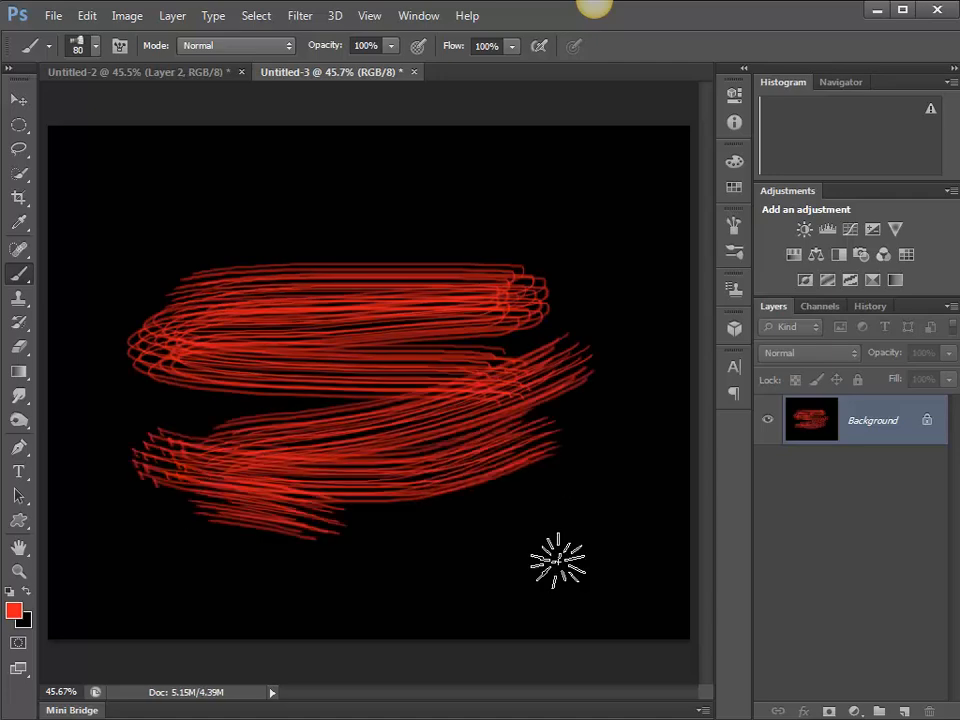
mouse_move(140, 445)
mouse_down()
mouse_move(681, 510)
mouse_move(290, 580)
mouse_up()
mouse_move(198, 603)
mouse_down()
mouse_move(524, 608)
mouse_move(527, 549)
mouse_up()
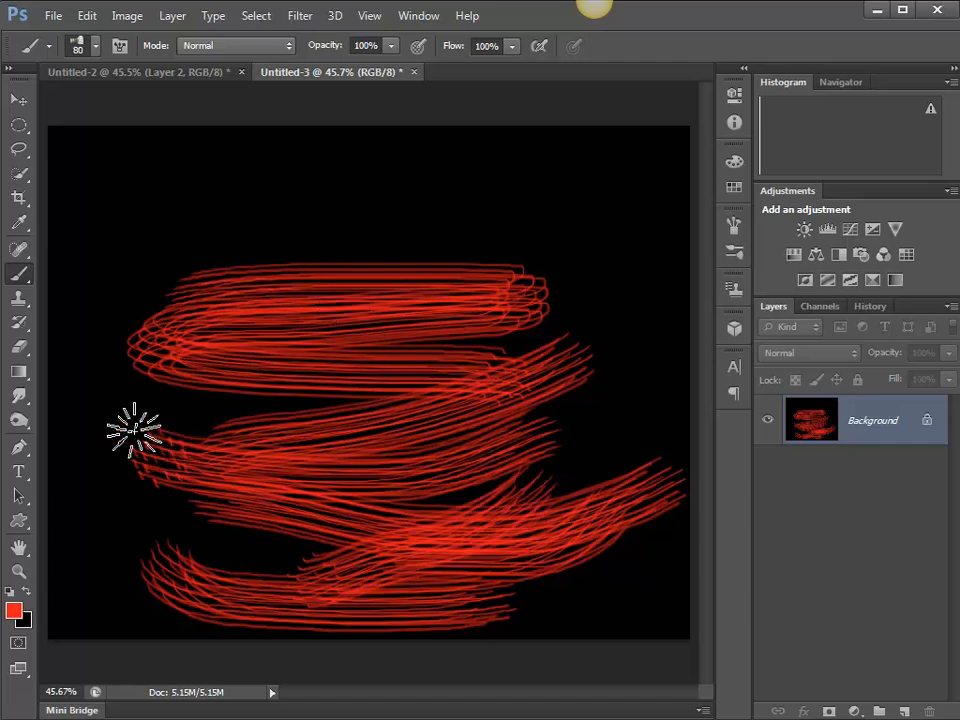
mouse_move(100, 400)
mouse_down()
mouse_move(395, 217)
mouse_move(443, 152)
mouse_move(451, 198)
mouse_move(431, 183)
mouse_move(695, 452)
mouse_up()
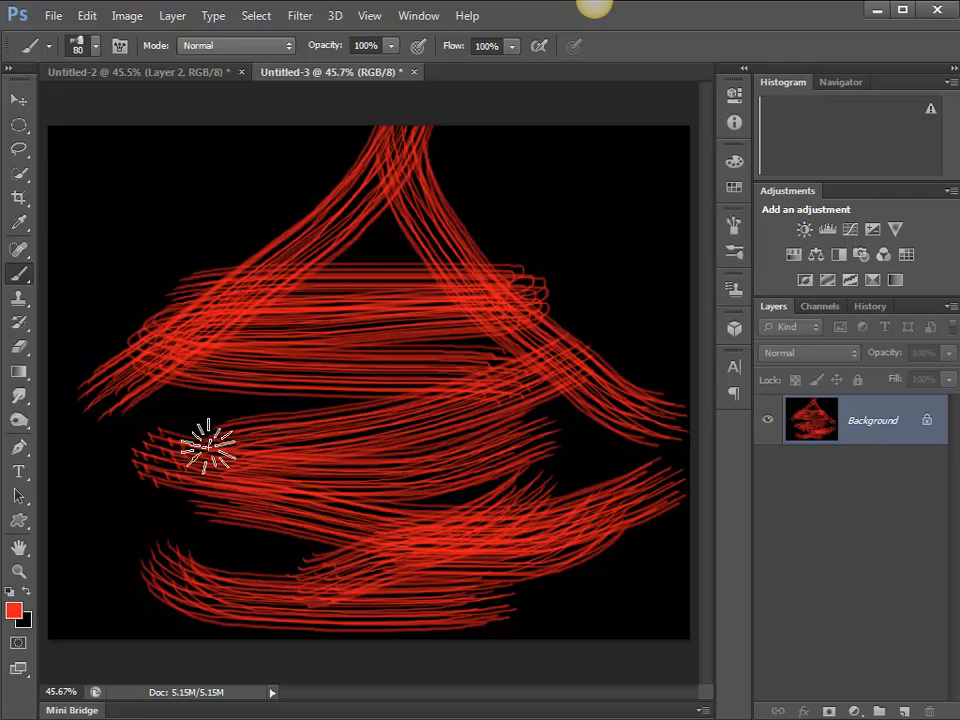
drag(207, 447, 530, 438)
drag(195, 550, 656, 561)
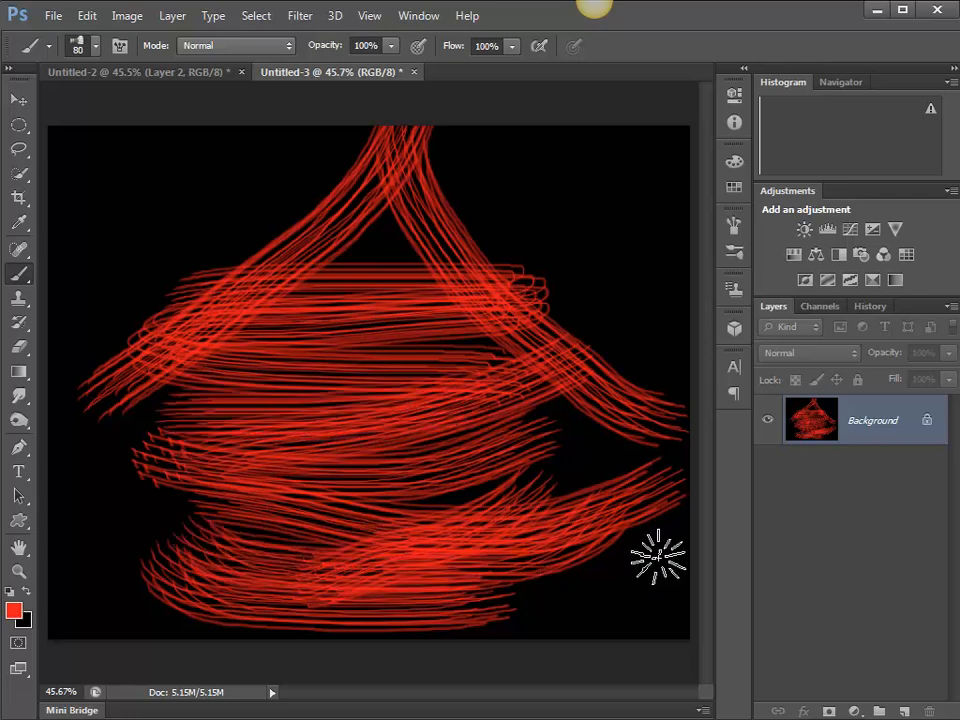
drag(130, 490, 450, 384)
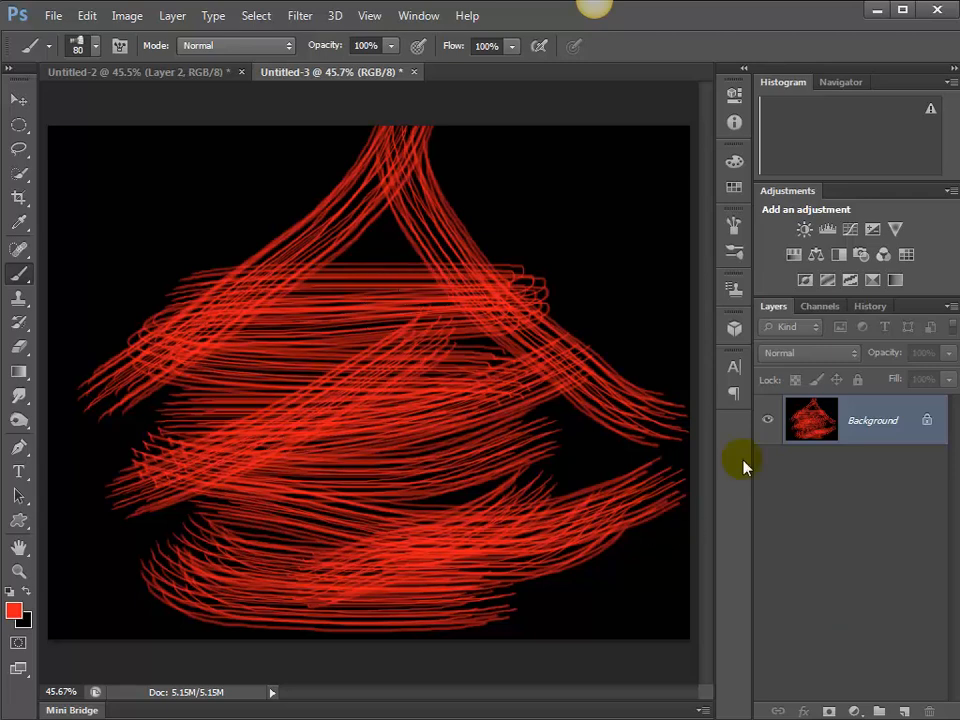
click(390, 265)
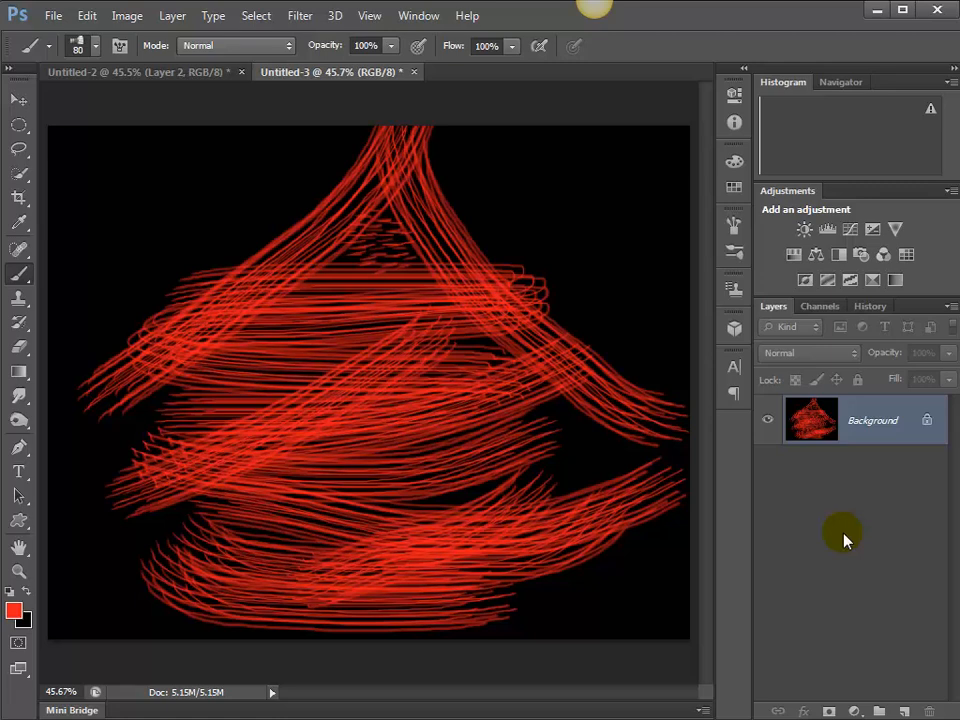
Fill the background with the black background color, try the red foreground color as a fill, and fill it with black again.
key(ctrl+BackSpace)
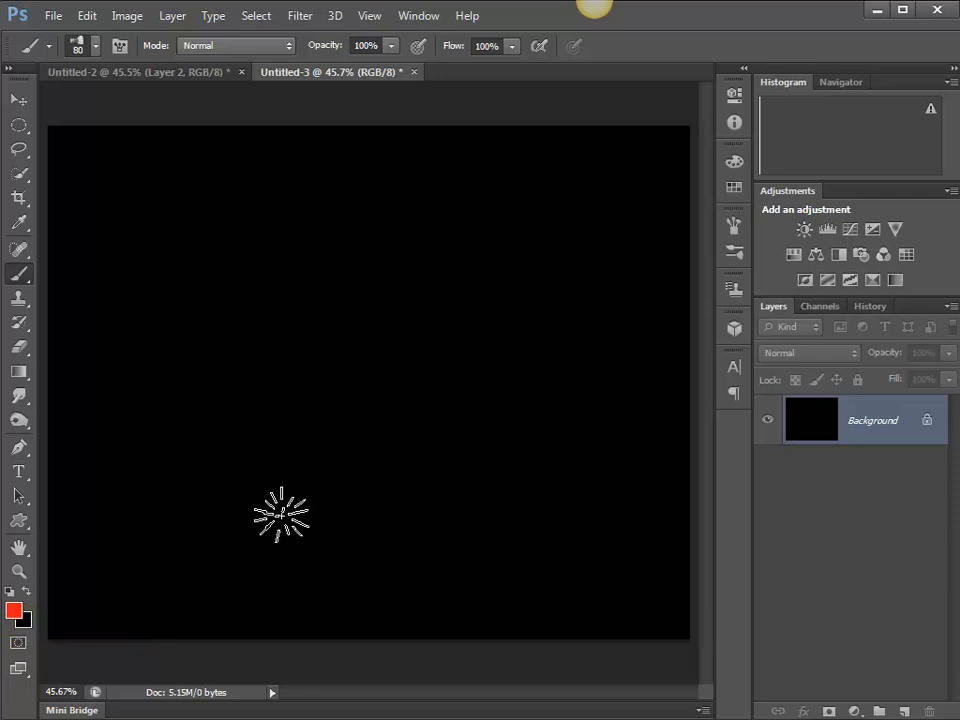
key(alt+BackSpace)
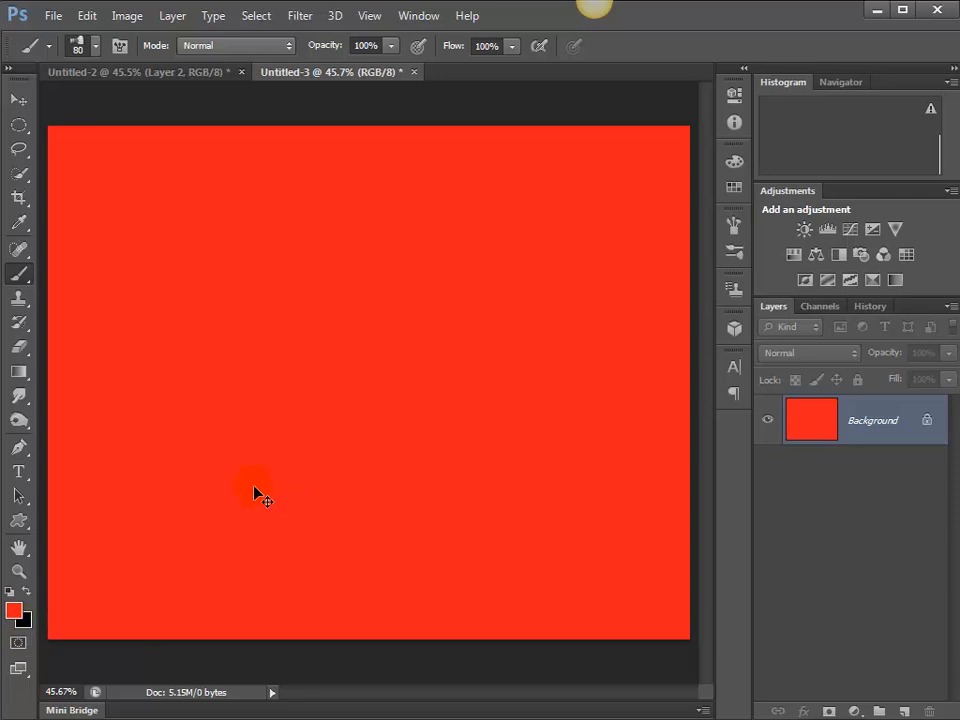
key(ctrl+BackSpace)
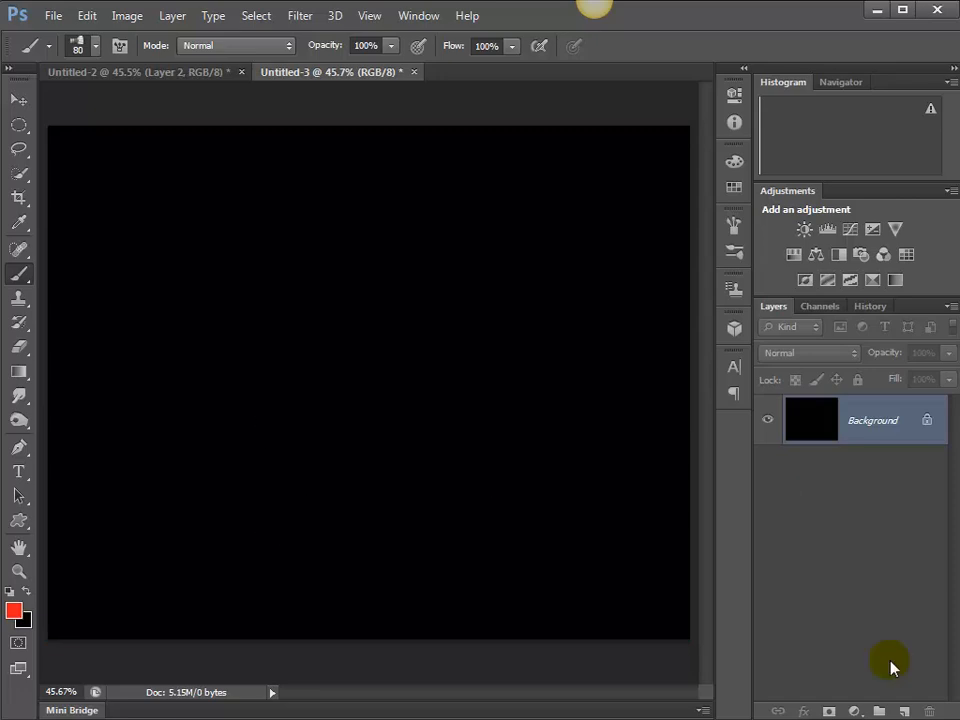
Add a new layer and paint overlapping, mostly horizontal red bristle strokes across the middle and lower part of the canvas.
click(905, 711)
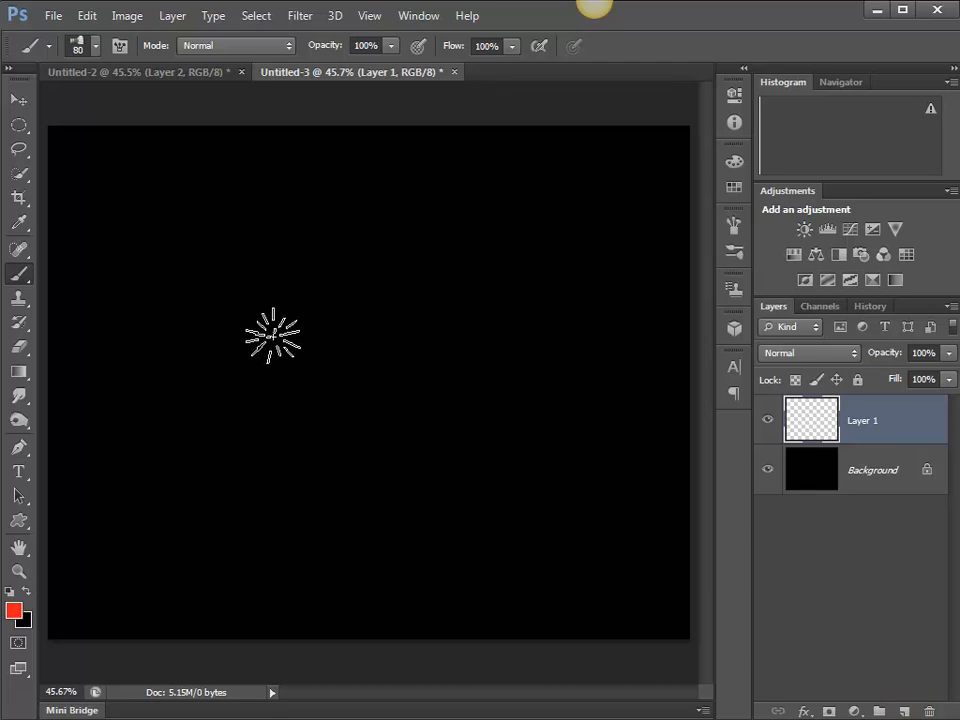
mouse_move(140, 316)
mouse_down()
mouse_move(546, 343)
mouse_move(589, 321)
mouse_move(236, 392)
mouse_up()
mouse_move(194, 426)
mouse_down()
mouse_move(274, 499)
mouse_move(210, 493)
mouse_up()
mouse_move(261, 558)
mouse_down()
mouse_move(288, 576)
mouse_move(433, 533)
mouse_move(332, 519)
mouse_up()
mouse_move(522, 513)
mouse_down()
mouse_move(399, 579)
mouse_move(373, 510)
mouse_move(531, 568)
mouse_up()
mouse_move(580, 592)
mouse_down()
mouse_move(464, 612)
mouse_move(498, 439)
mouse_move(543, 341)
mouse_move(226, 342)
mouse_move(374, 471)
mouse_move(453, 398)
mouse_up()
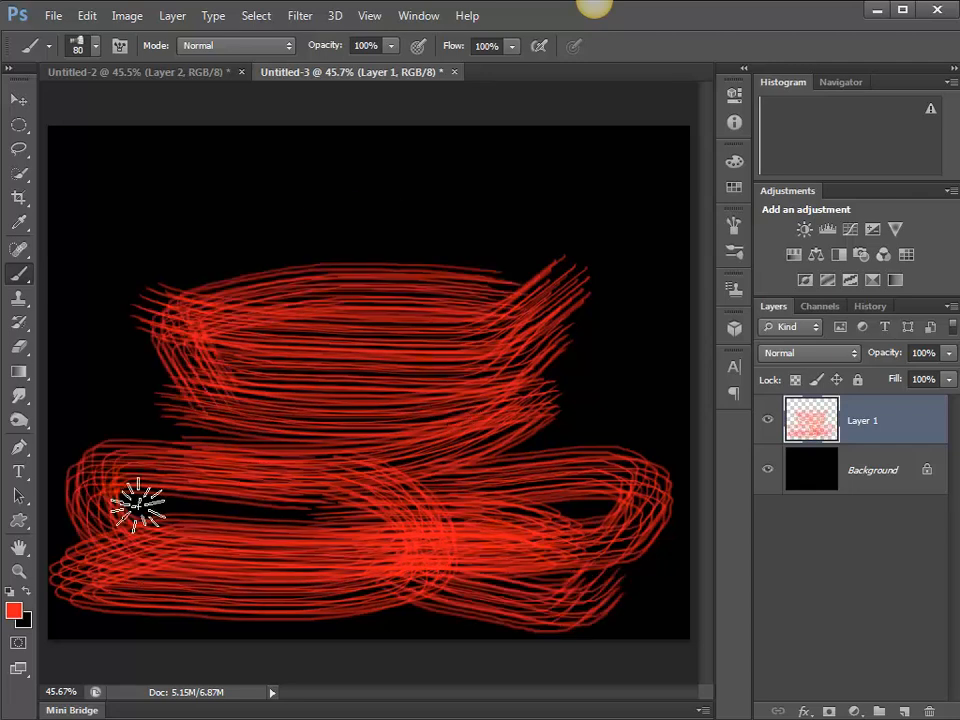
Try painting diagonal strokes that rise to a peak on the same layer as the horizontal strokes, and undo them.
drag(144, 497, 386, 225)
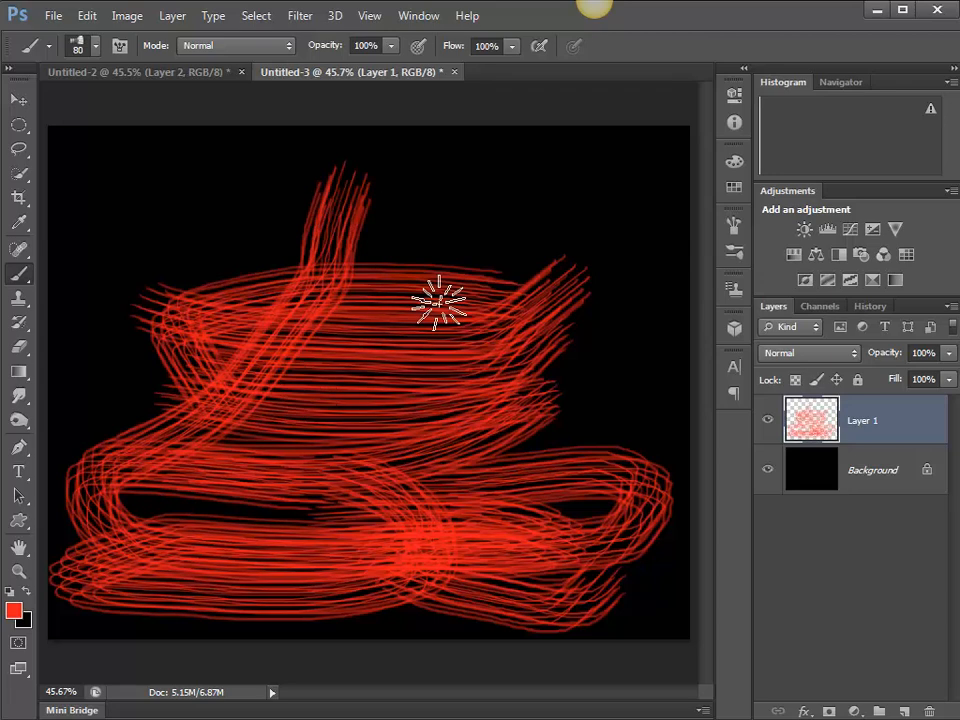
key(ctrl+z)
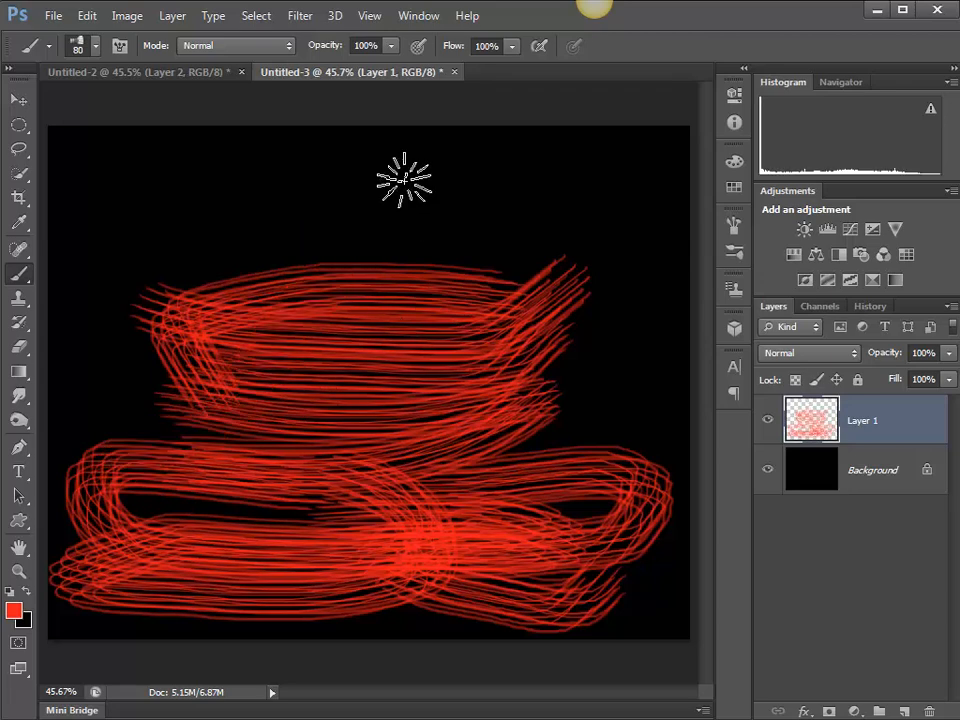
mouse_move(410, 200)
mouse_down()
mouse_move(383, 219)
mouse_move(90, 440)
mouse_up()
drag(422, 180, 650, 340)
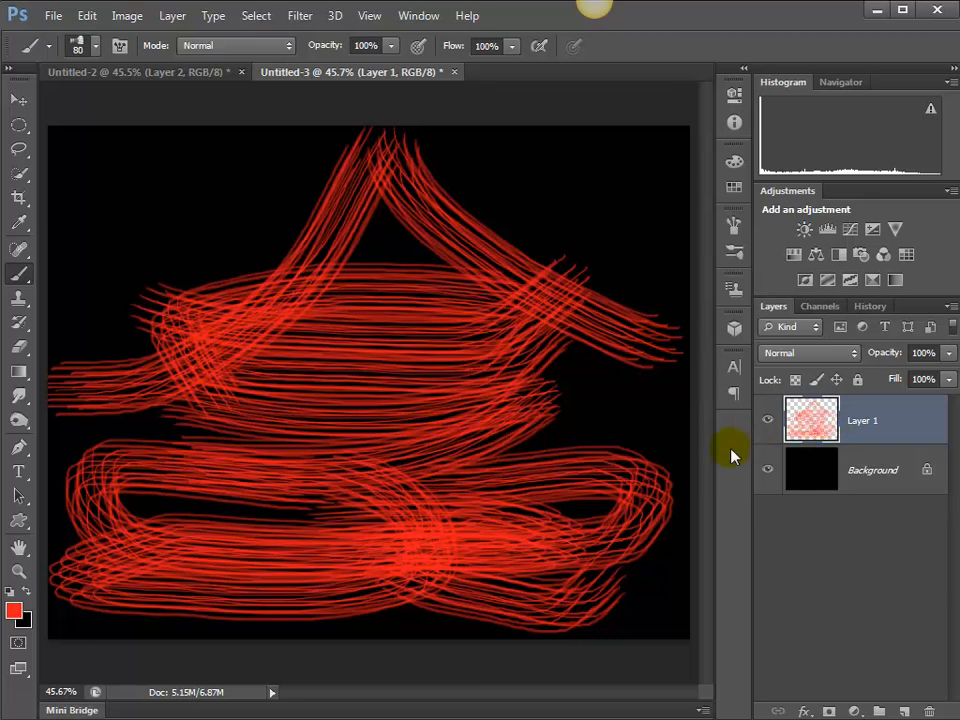
key(ctrl+z)
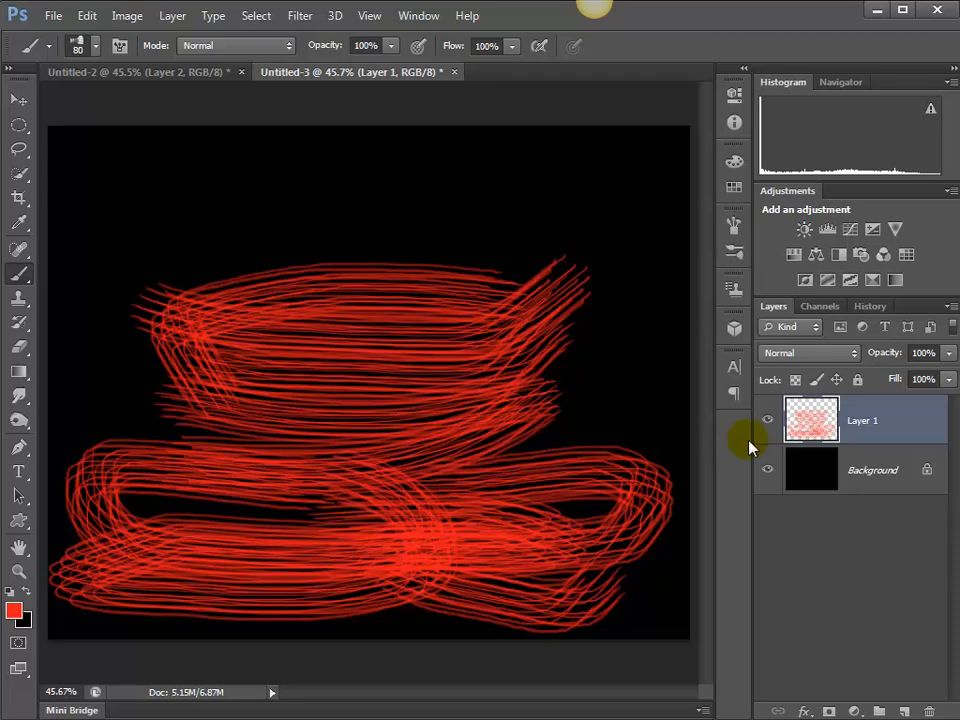
Add another layer and paint two sloping red strokes on it that meet at the canvas's upper edge, undoing a first attempt.
click(903, 711)
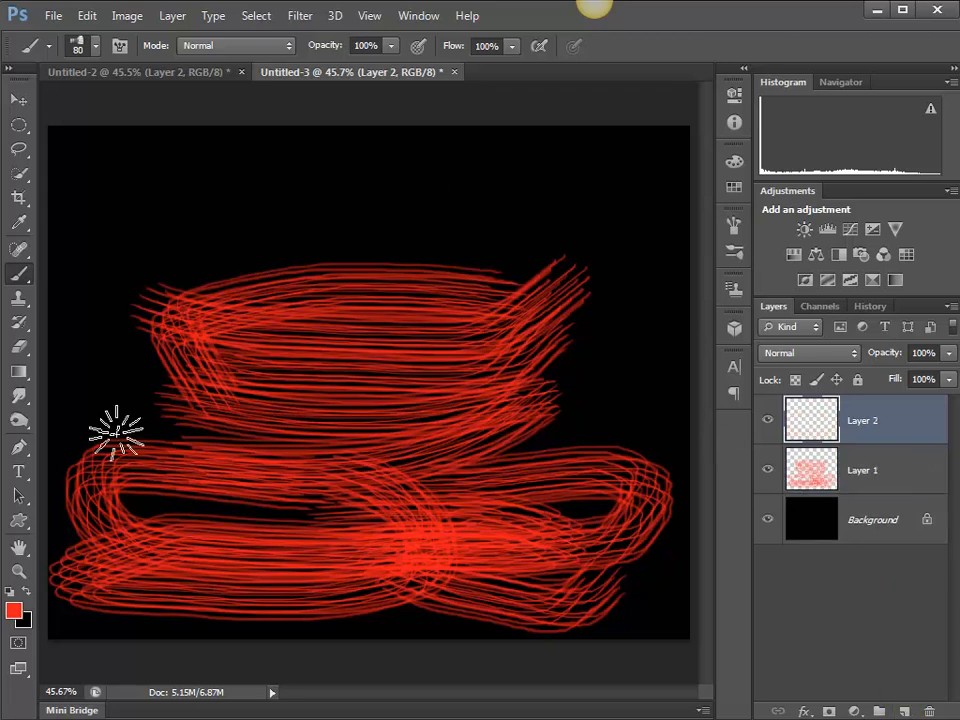
drag(75, 375, 405, 172)
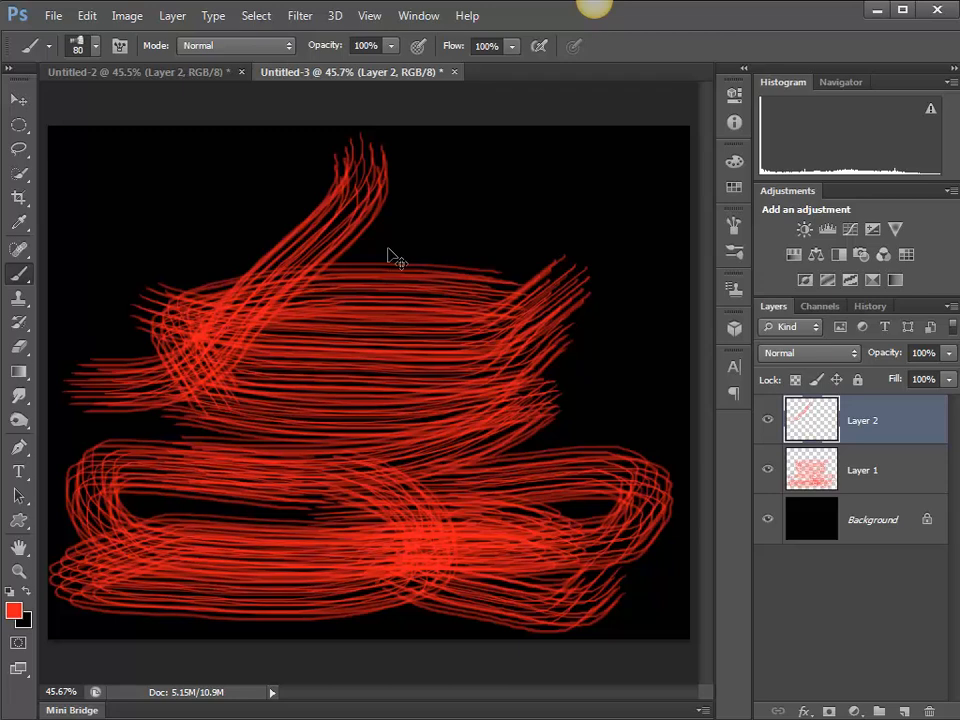
key(ctrl+z)
drag(370, 135, 110, 330)
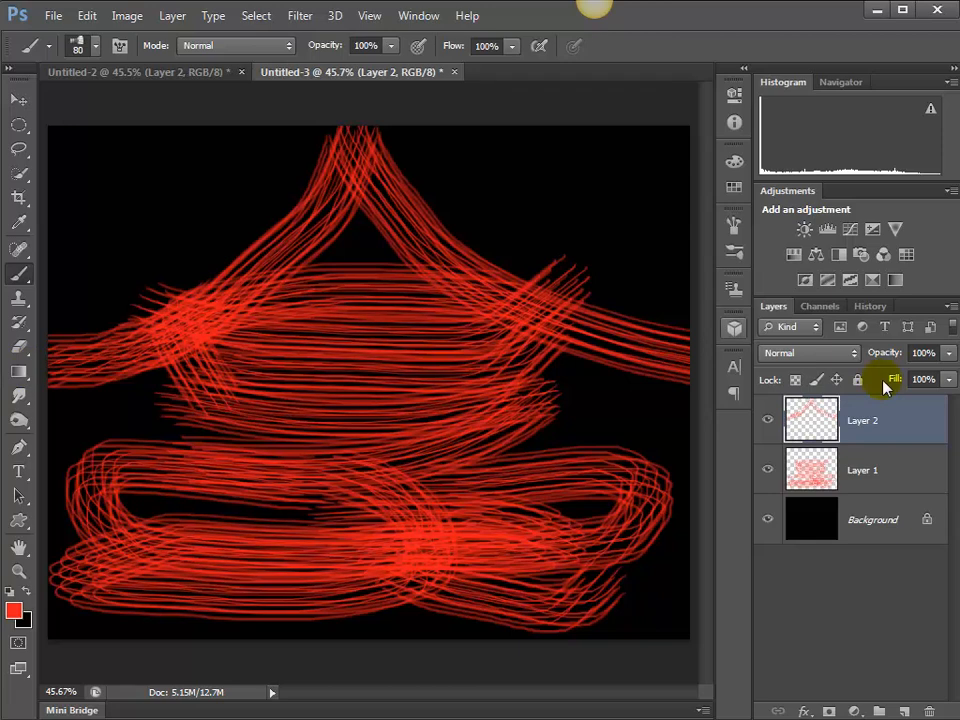
Fill the gap beneath the peak with short horizontal red strokes on Layer 1.
click(860, 466)
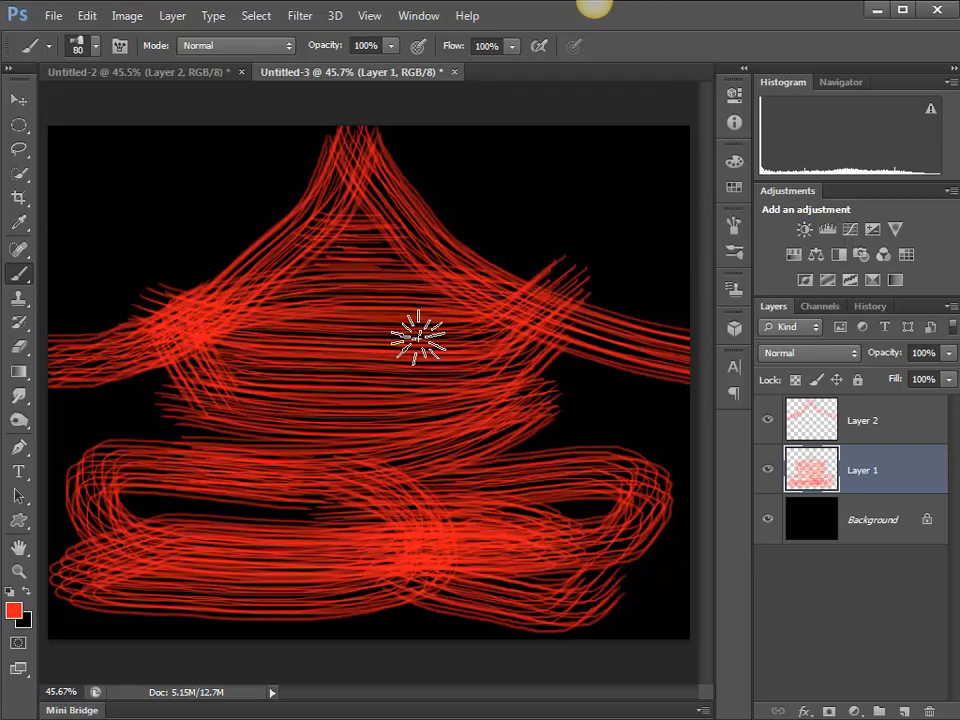
drag(375, 268, 539, 321)
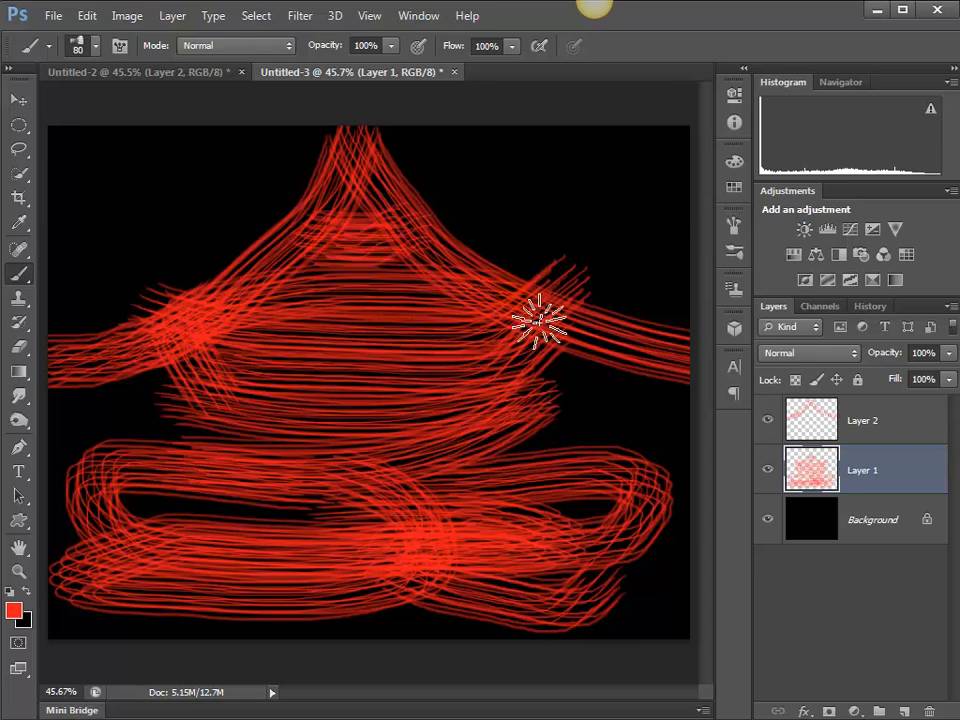
Erase the Layer 1 strokes that overlap the roof lines just below the peak, using a 50 px eraser.
key(e)
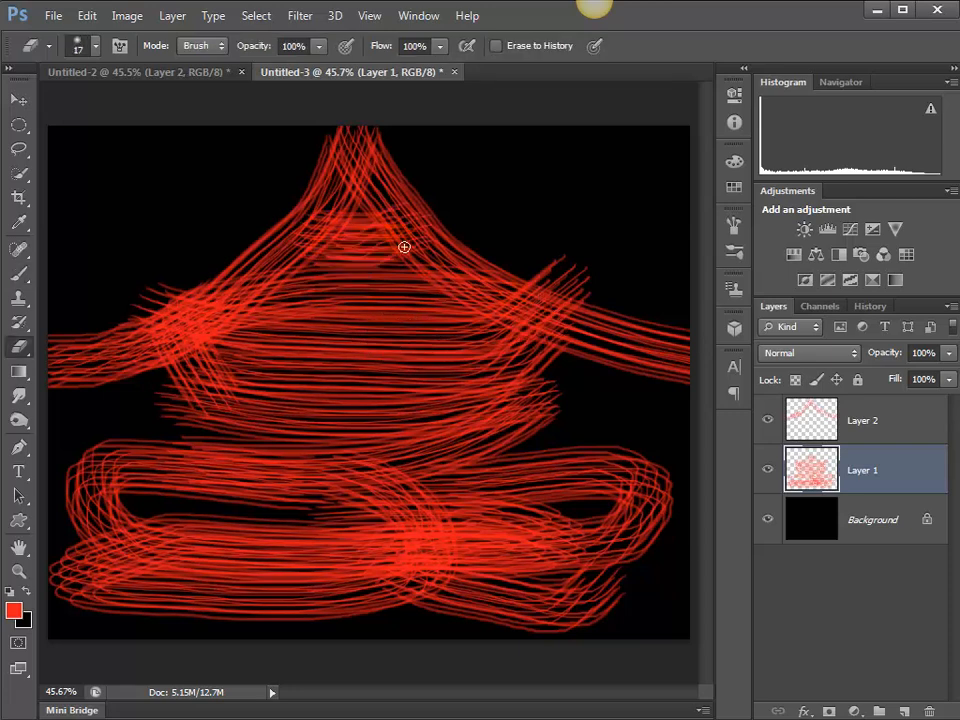
key(bracketright)
key(bracketright)
key(bracketright)
key(bracketright)
key(bracketright)
key(bracketright)
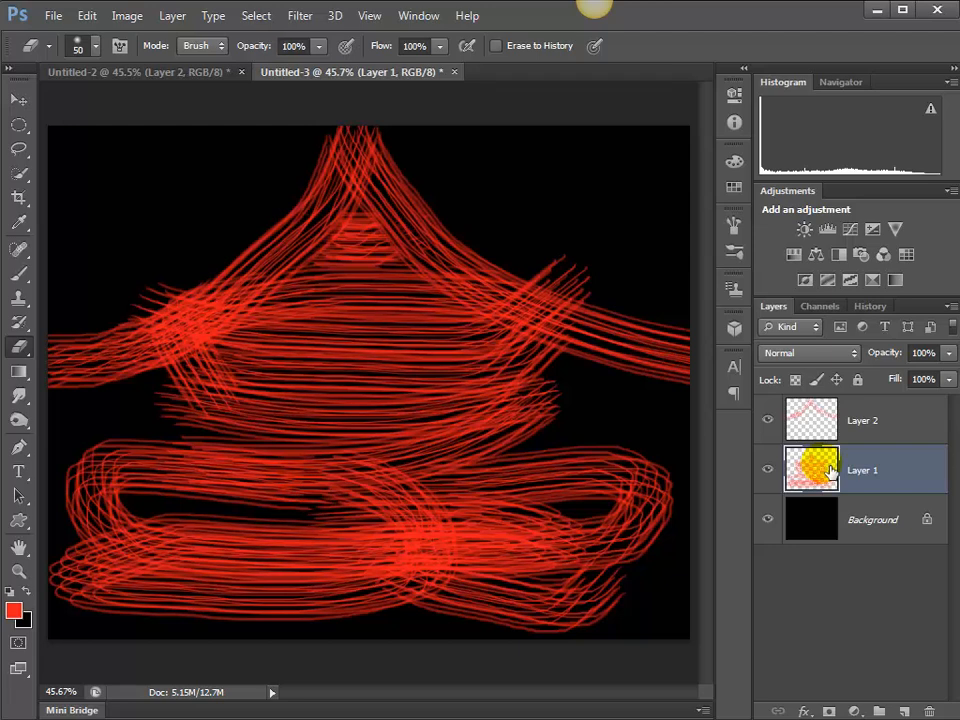
Paint more red bristle strokes with the 80 px brush on Layer 1, widening the band between the temple body and its base.
key(b)
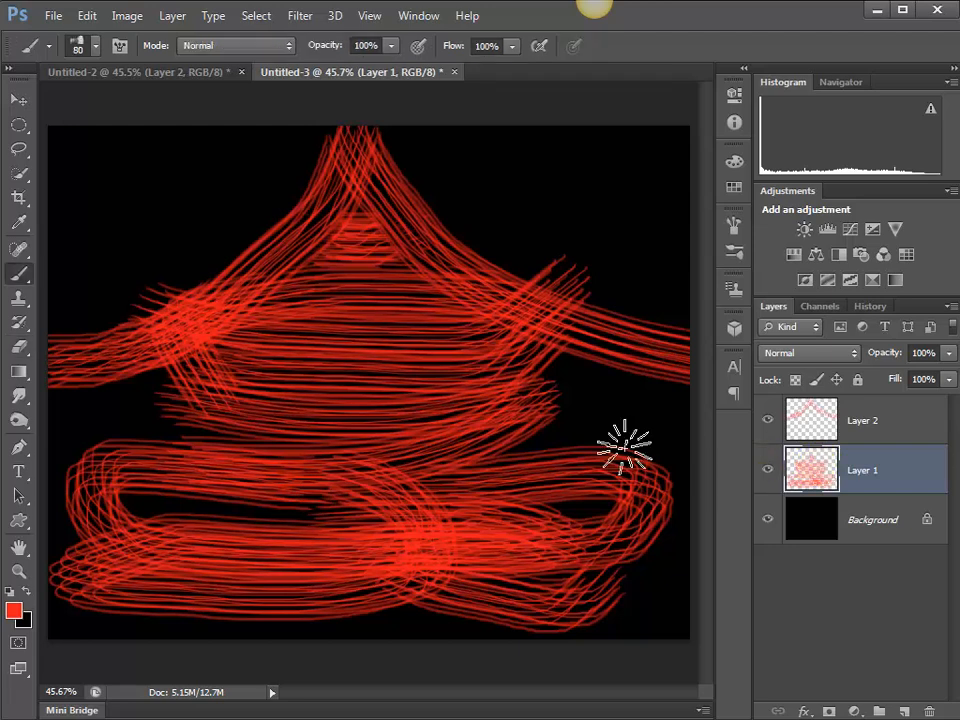
mouse_move(658, 443)
mouse_down()
mouse_move(442, 459)
mouse_move(165, 456)
mouse_up()
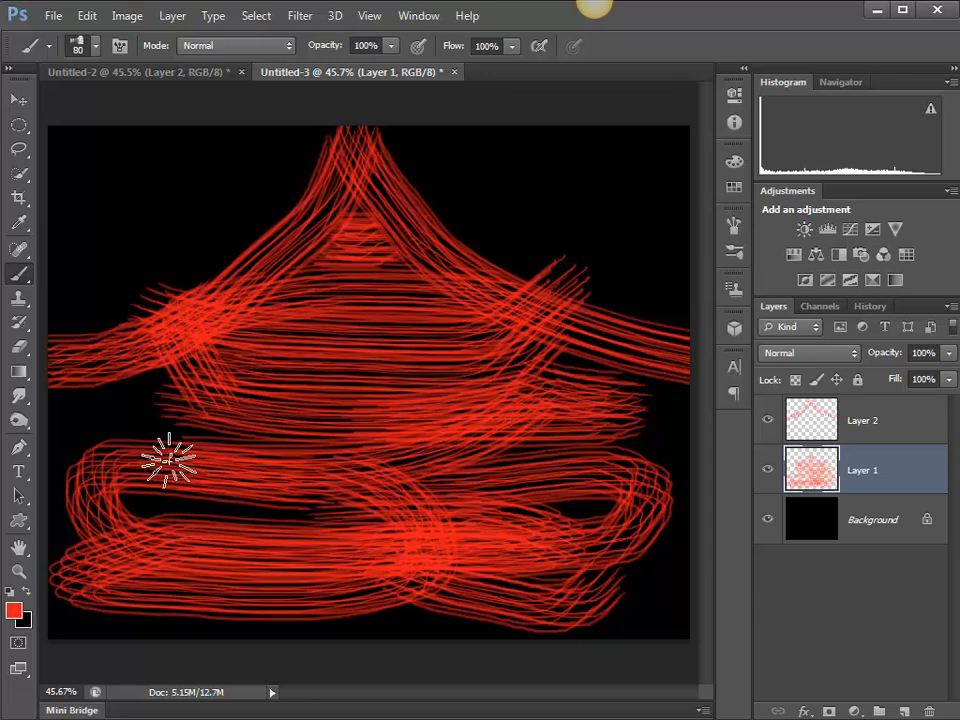
drag(97, 452, 52, 440)
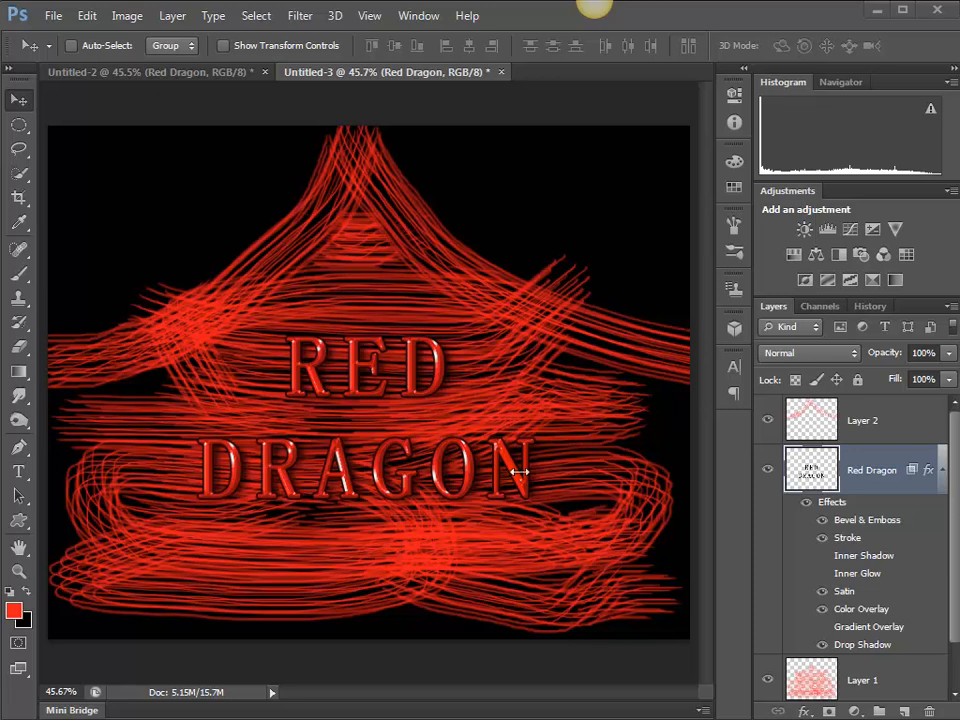
Stretch the Red Dragon text layer vertically to about 157% height, extending it both upward and downward.
click(860, 489)
click(816, 476)
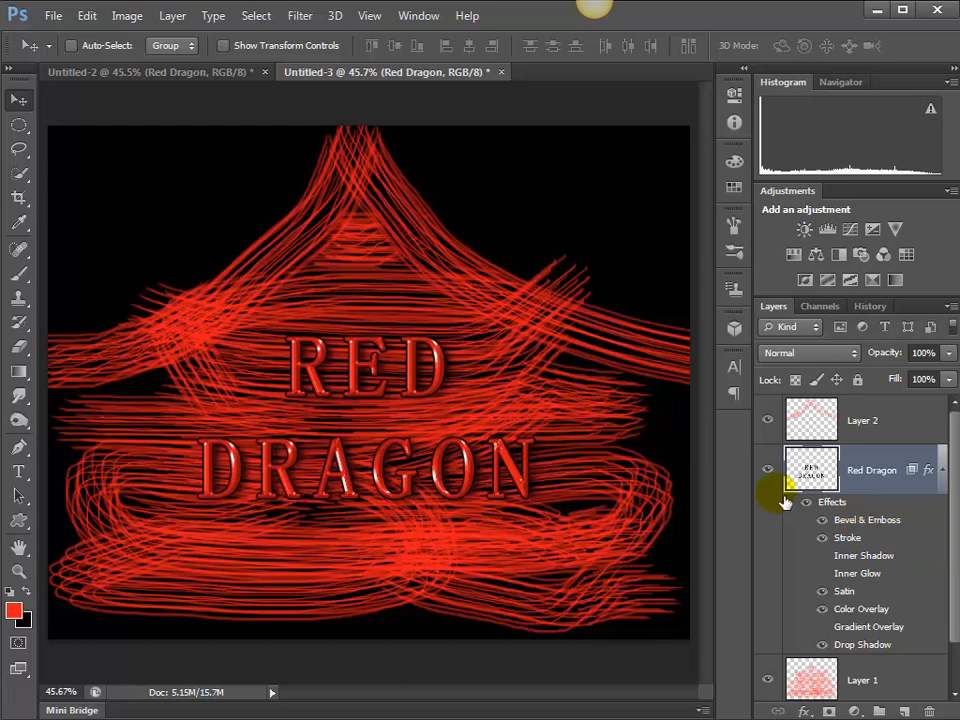
key(ctrl+t)
drag(366, 337, 366, 309)
drag(366, 497, 366, 561)
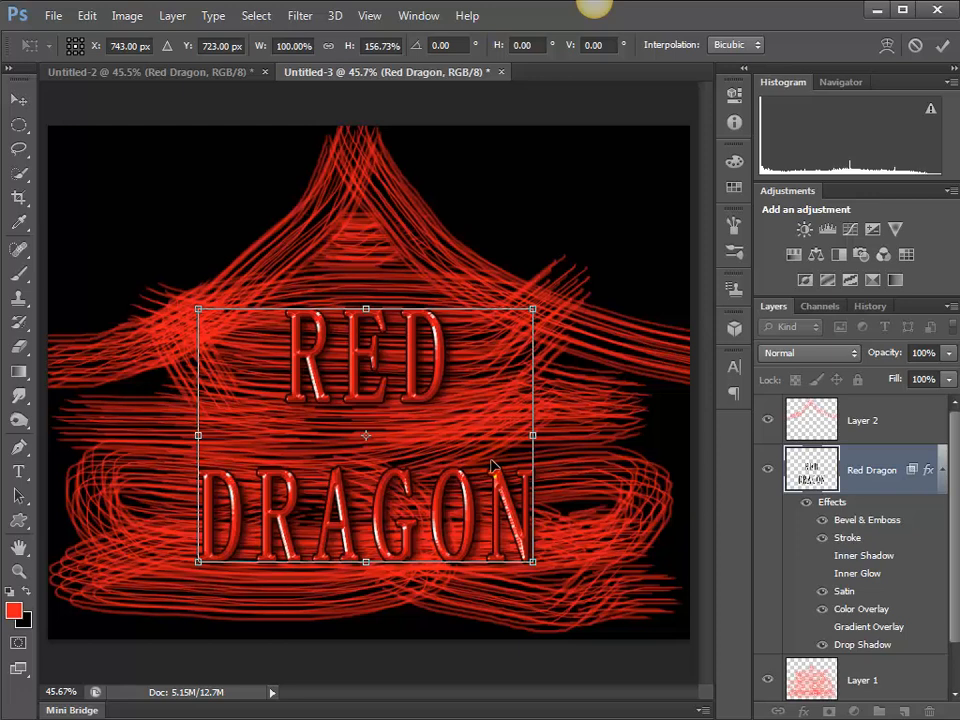
key(Return)
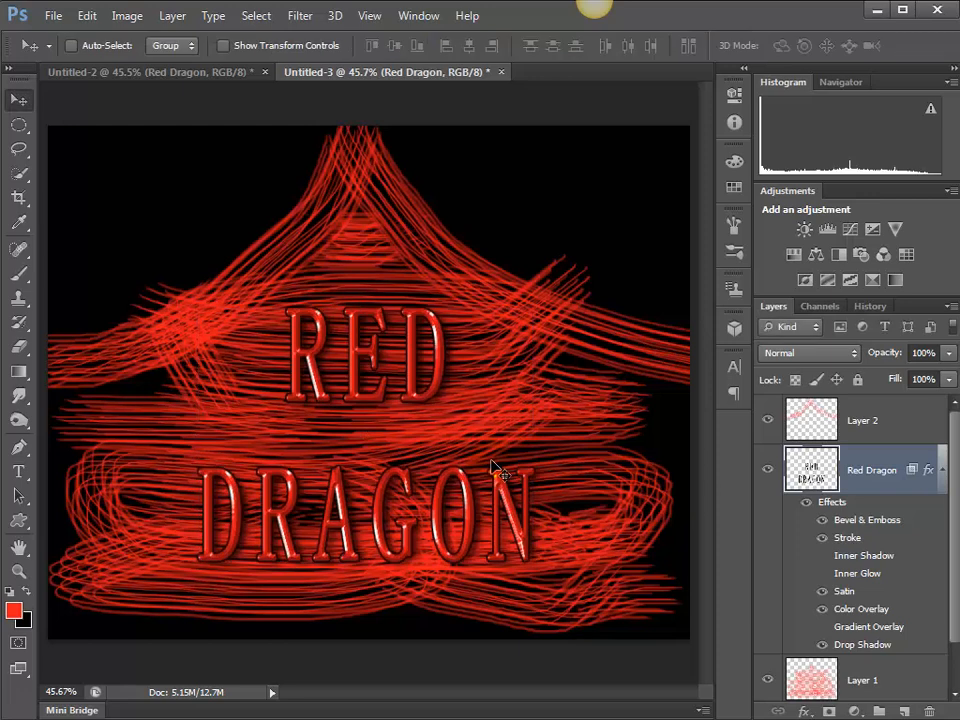
click(816, 472)
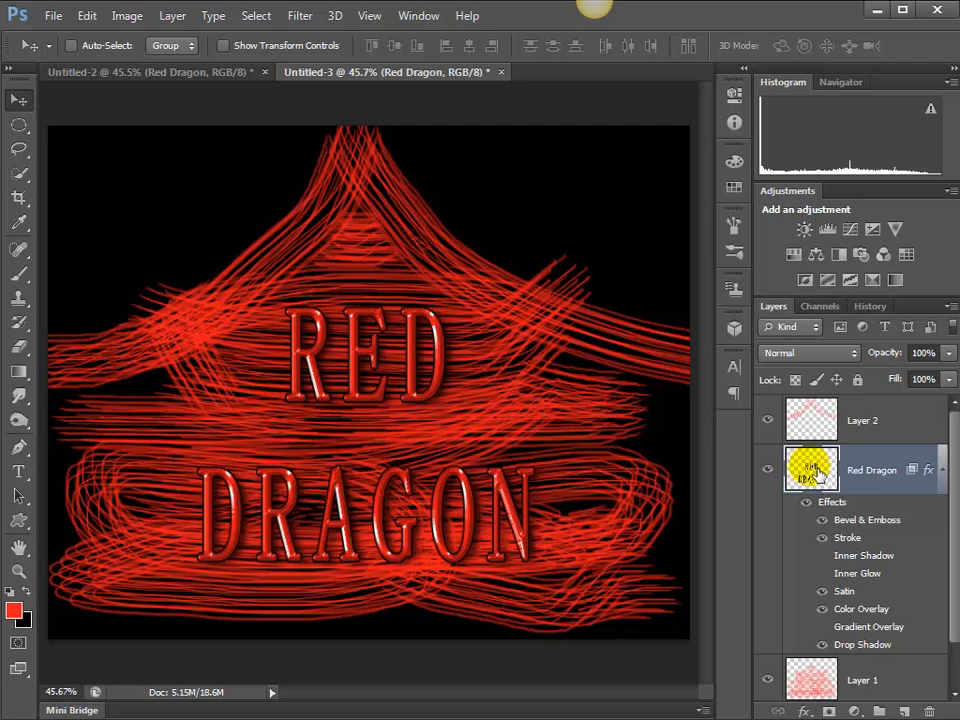
double_click(816, 472)
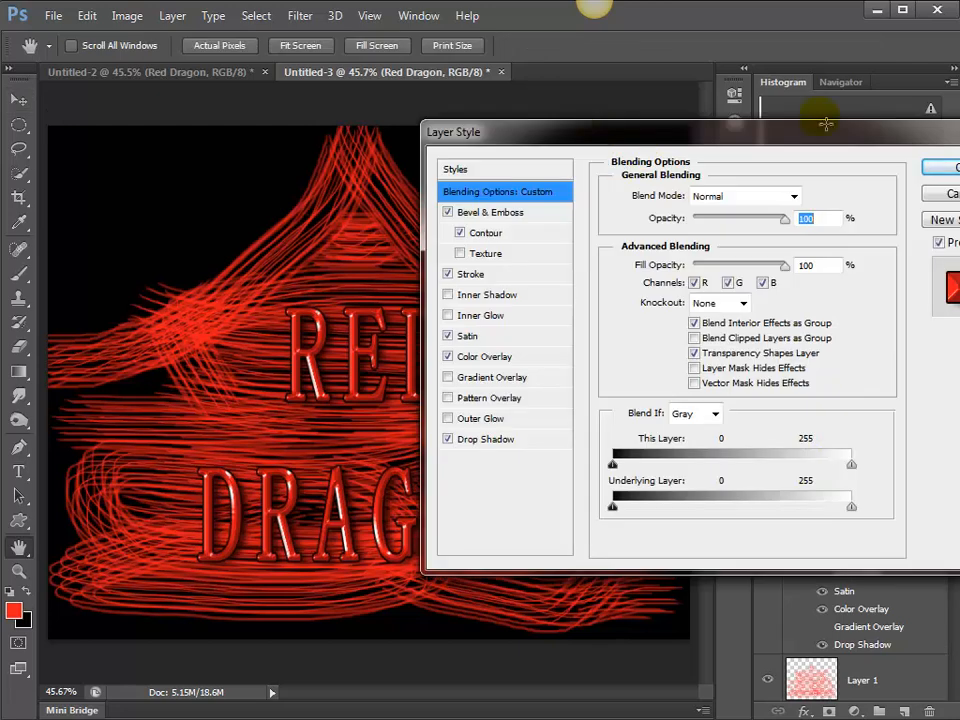
click(953, 194)
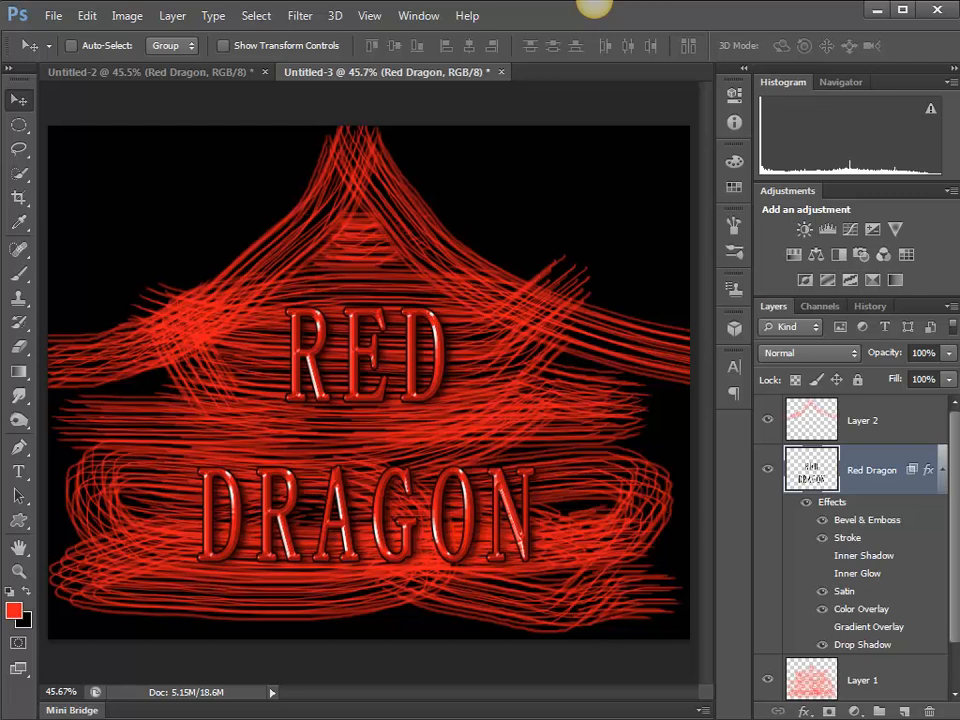
Select the word RED with the Rectangular Marquee tool and copy it to a new layer.
click(18, 124)
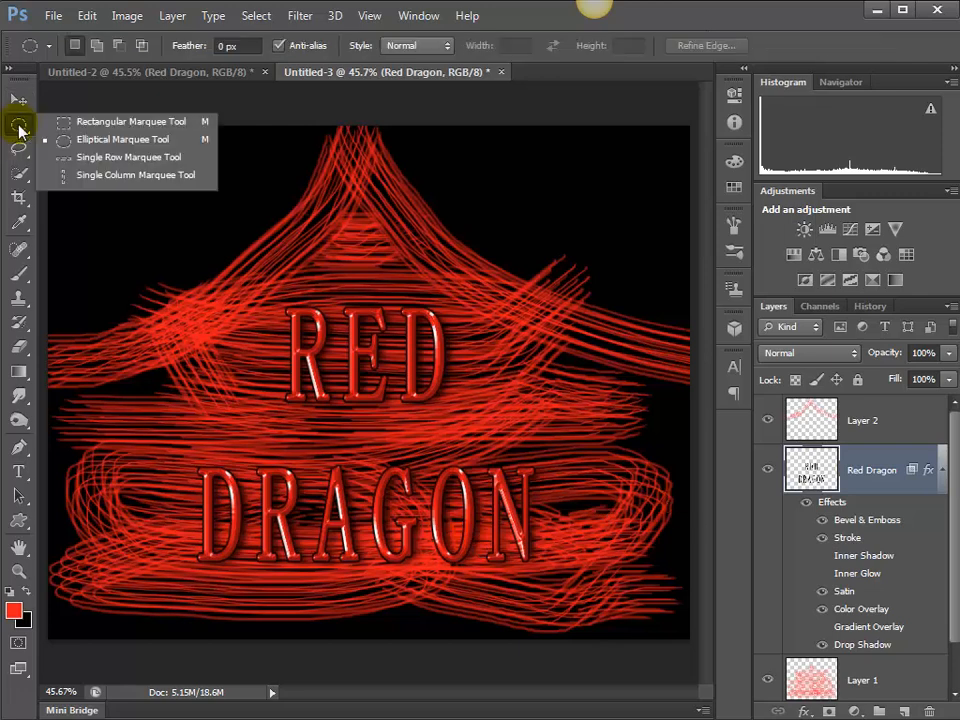
click(92, 123)
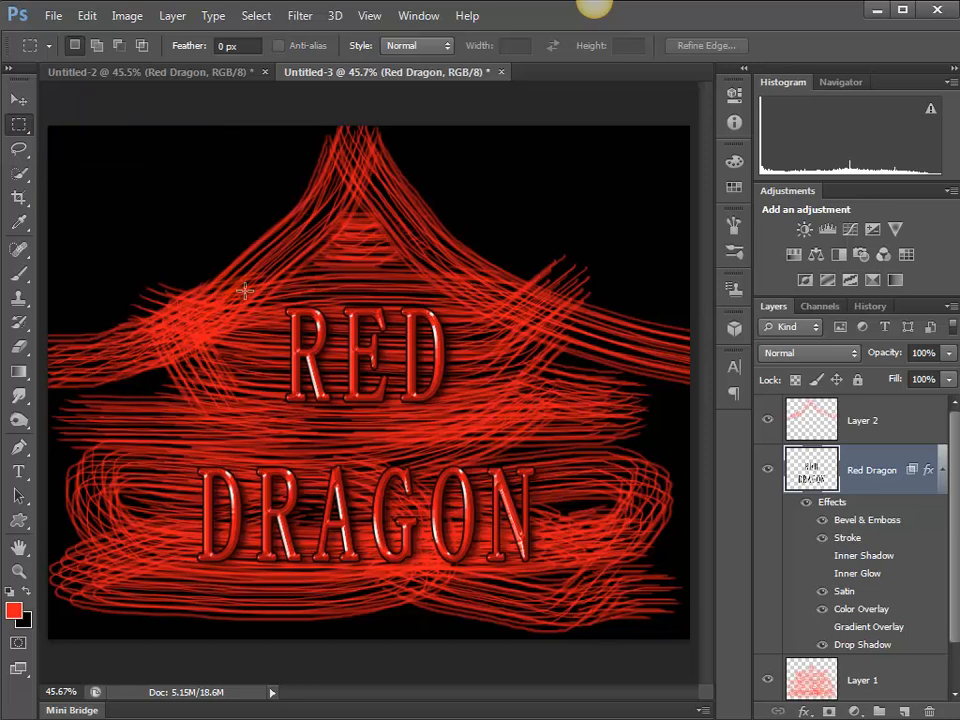
drag(234, 271, 502, 440)
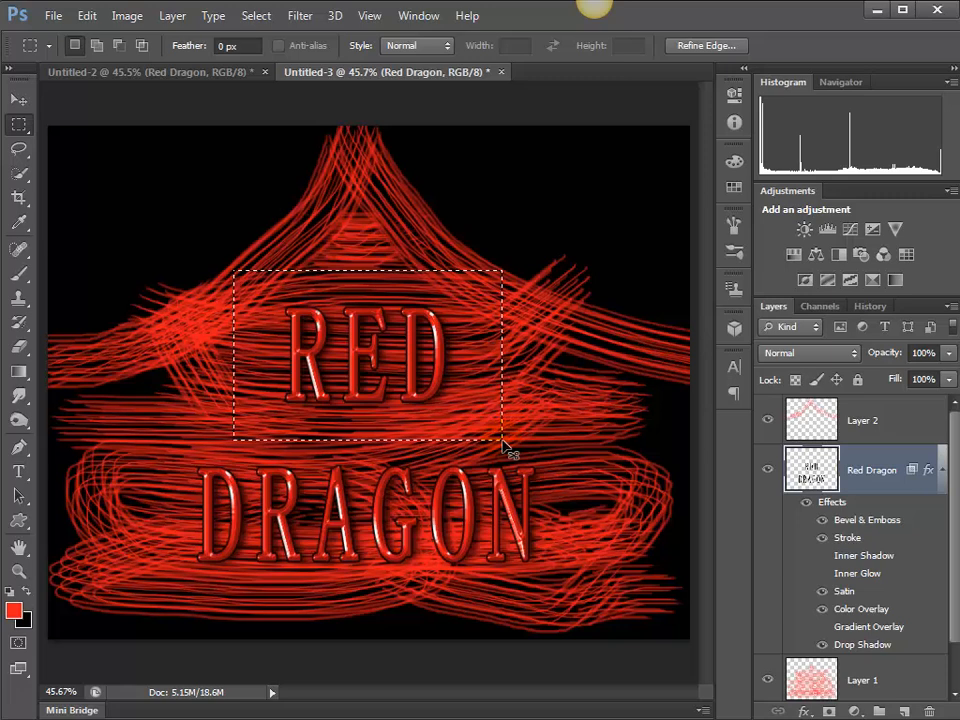
key(ctrl+j)
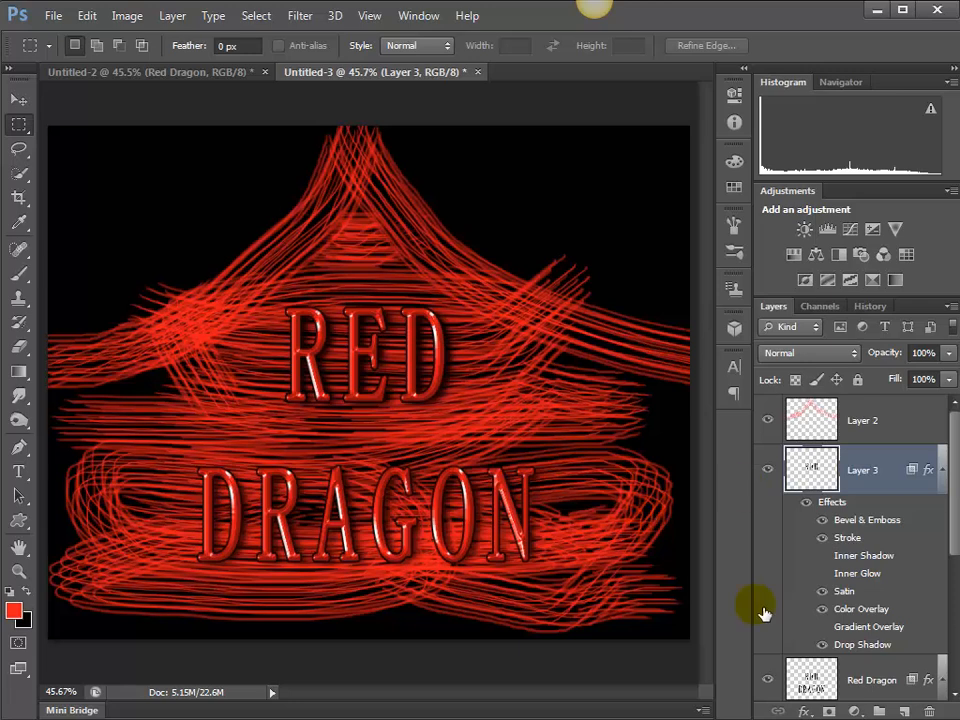
Delete the word RED from the Red Dragon layer with a rectangular selection around it, and deselect.
drag(952, 430, 955, 530)
scroll(943, 508, down, 1)
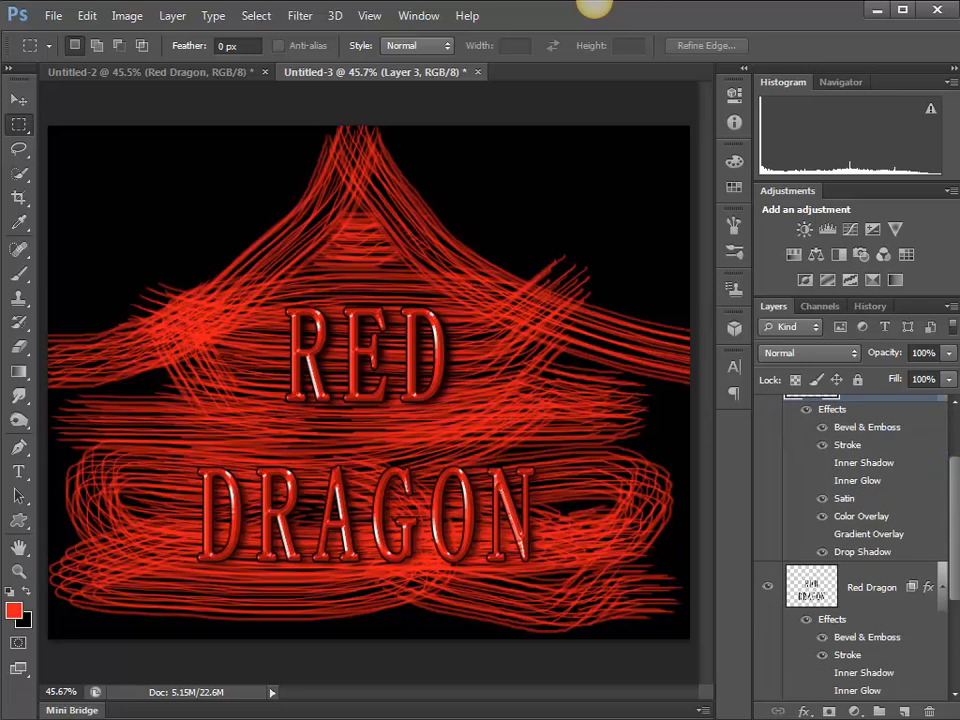
click(830, 578)
drag(233, 285, 490, 441)
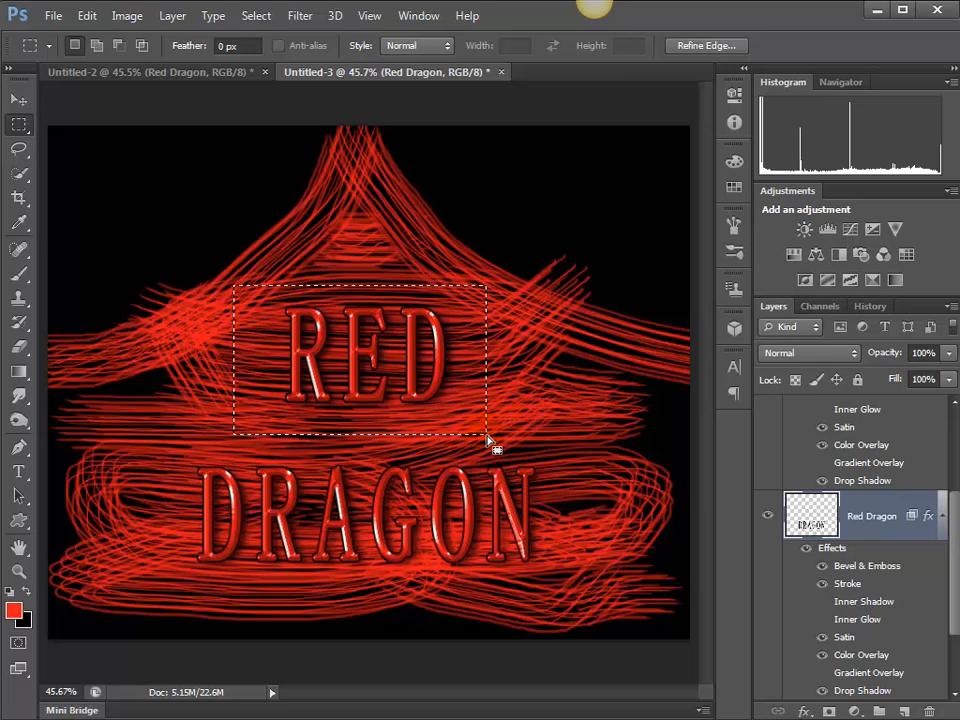
key(ctrl+d)
click(812, 512)
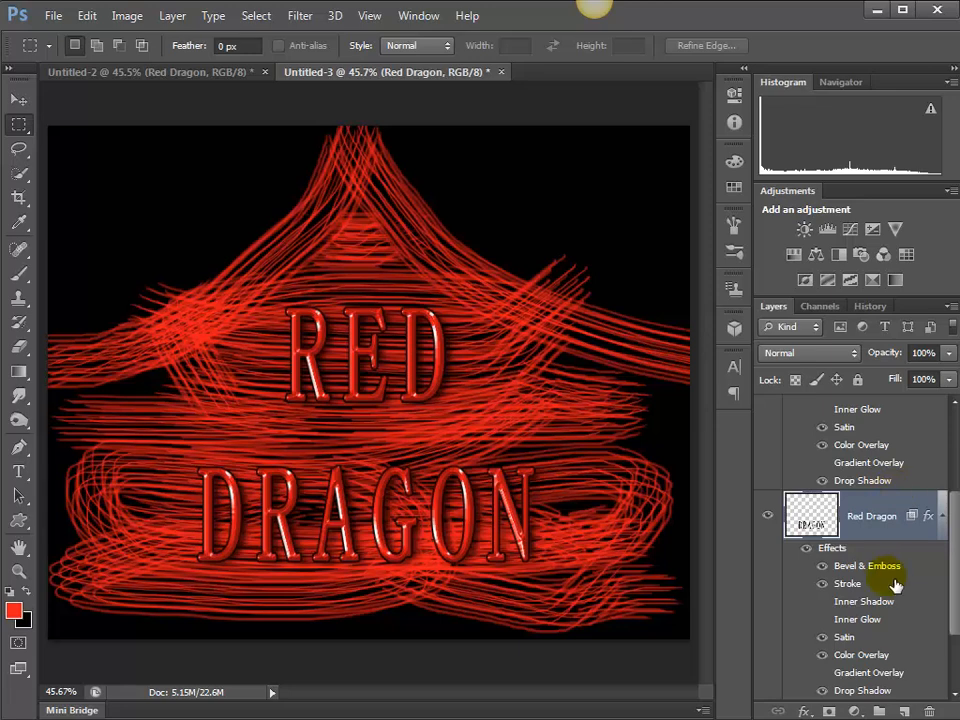
Hide and show the Red Dragon layer to check that the two words are on separate layers.
scroll(945, 545, up, 3)
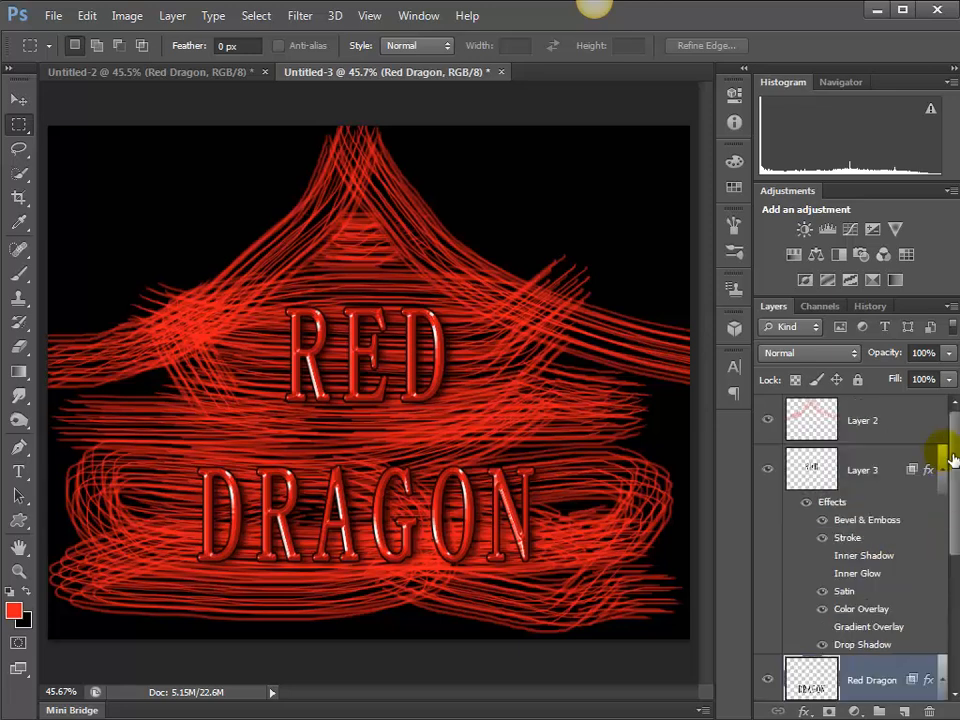
click(768, 680)
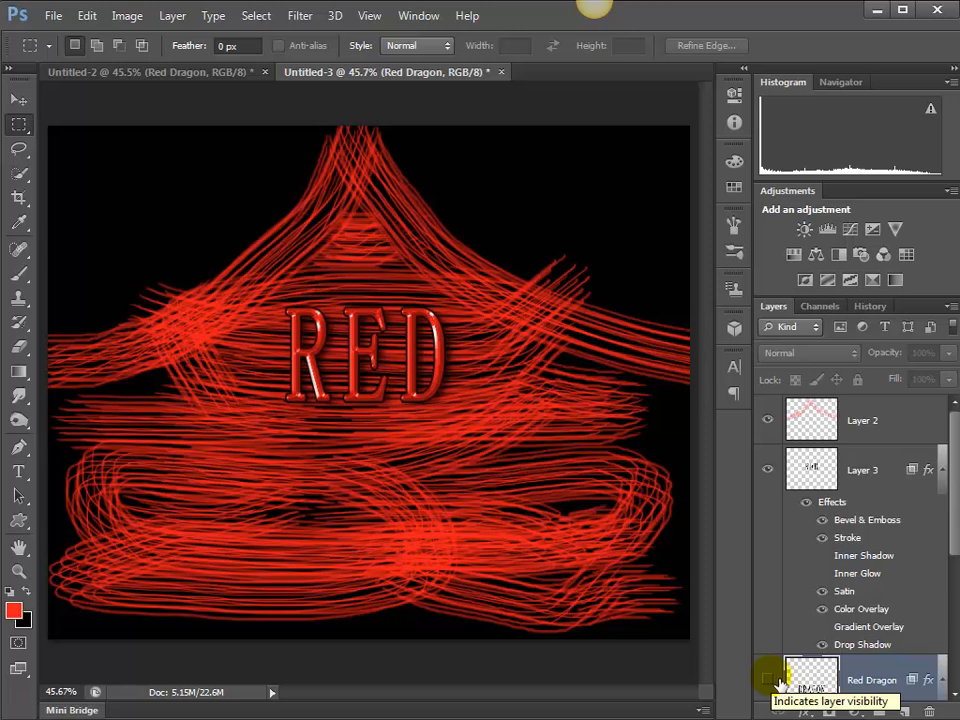
click(779, 682)
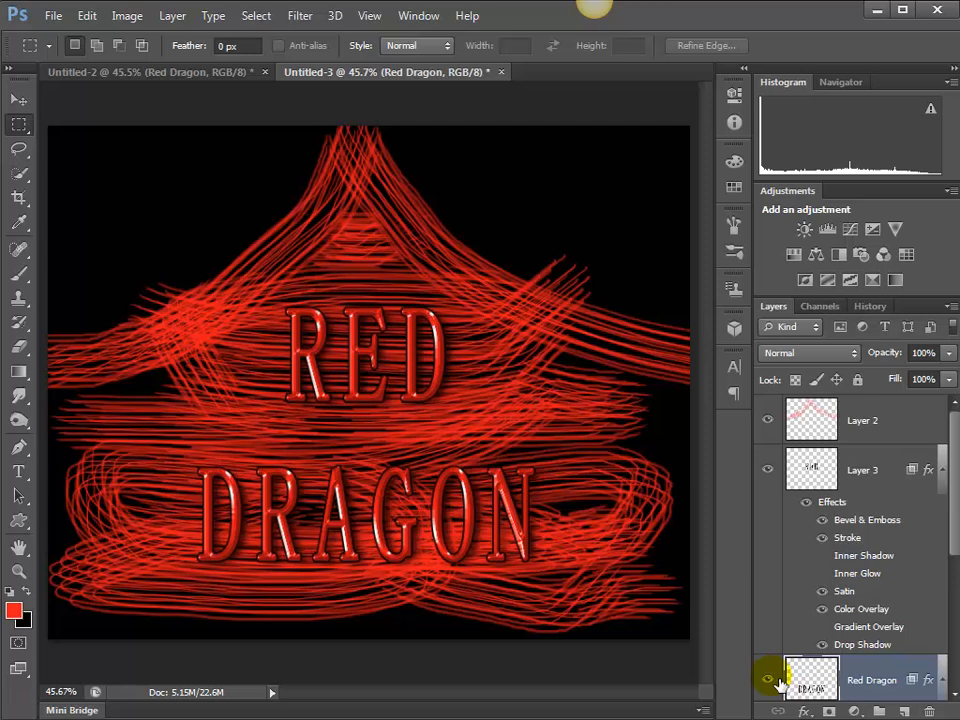
Move the word RED on Layer 3 down, closer to the word DRAGON.
click(793, 467)
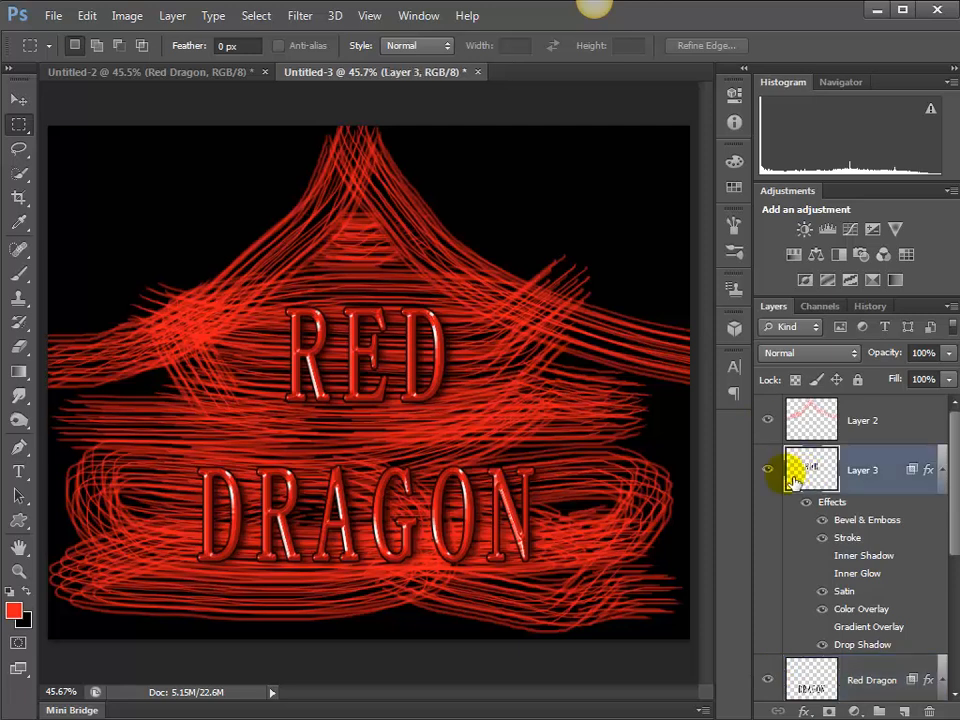
key(v)
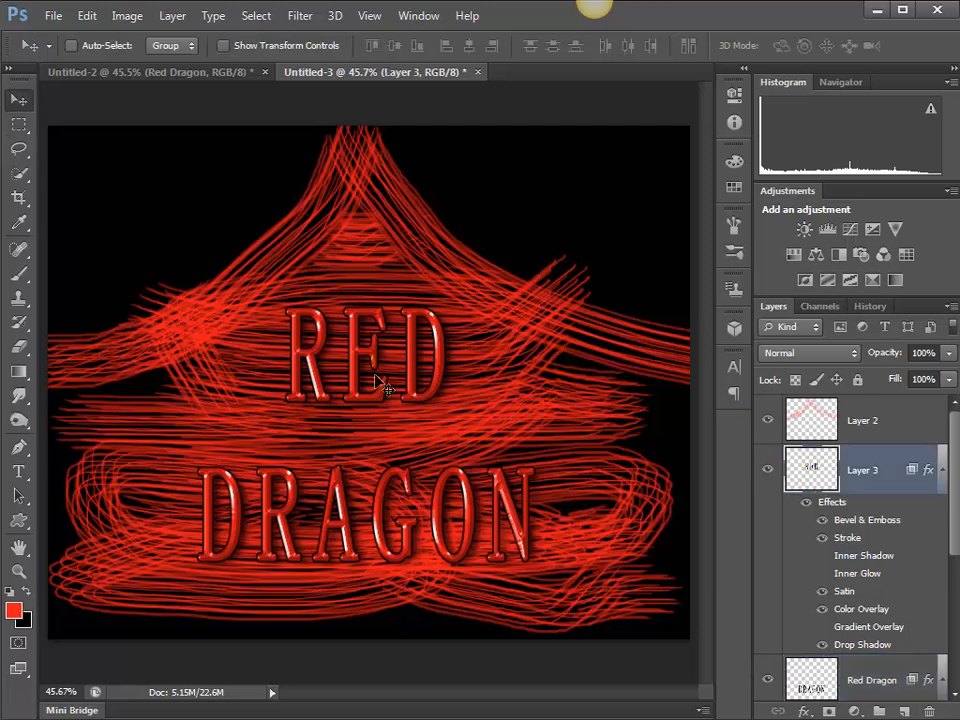
drag(377, 381, 376, 409)
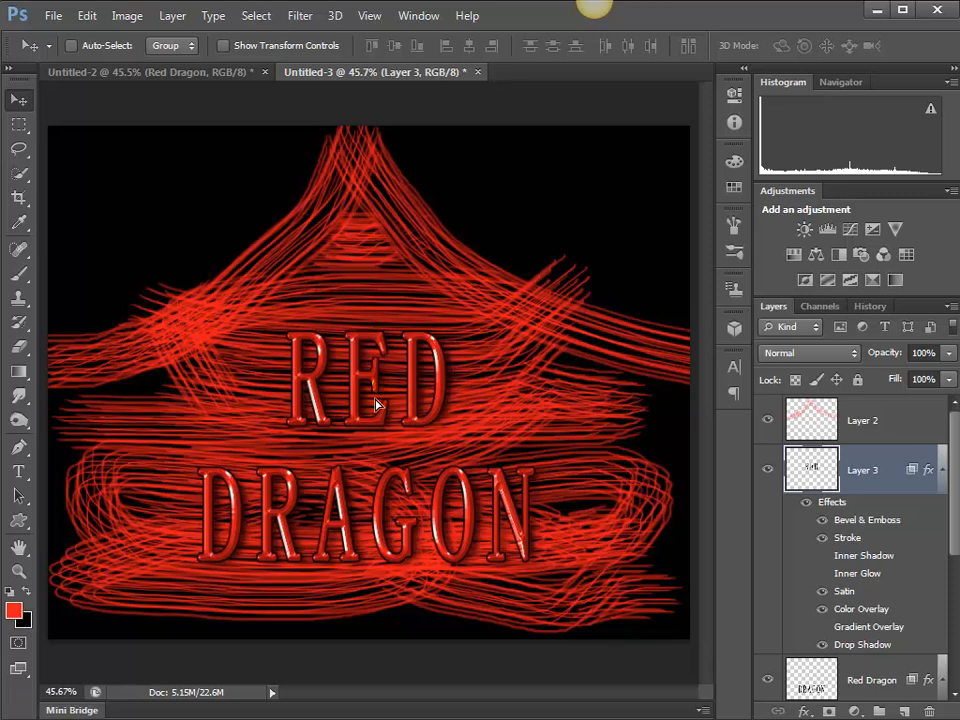
Select both the Layer 3 and Red Dragon layers and move the two words slightly upward together.
click(868, 680)
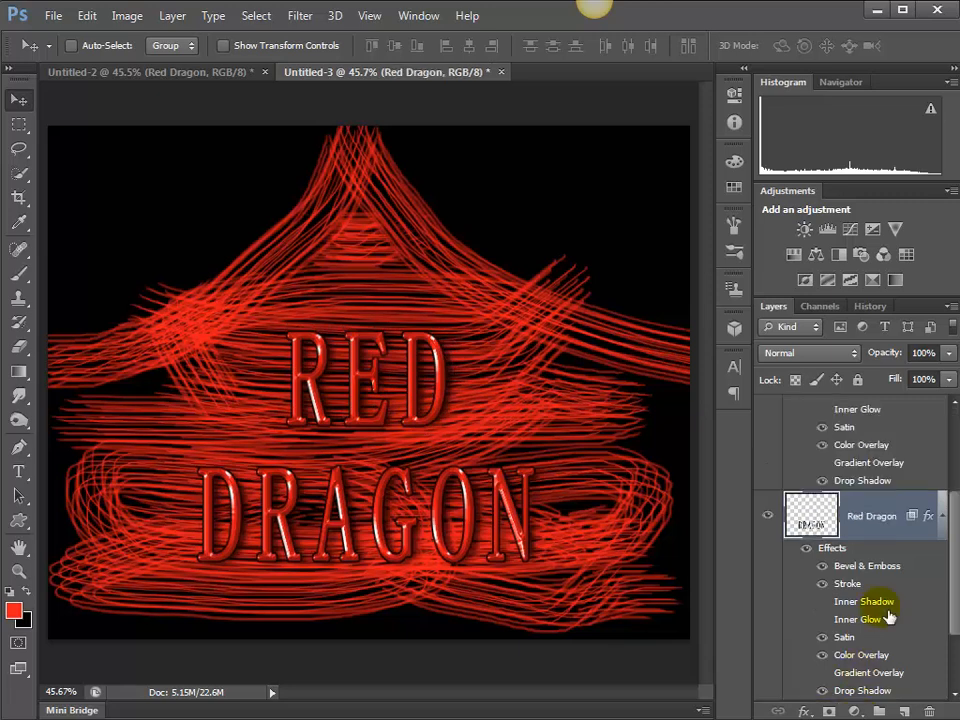
drag(950, 556, 915, 467)
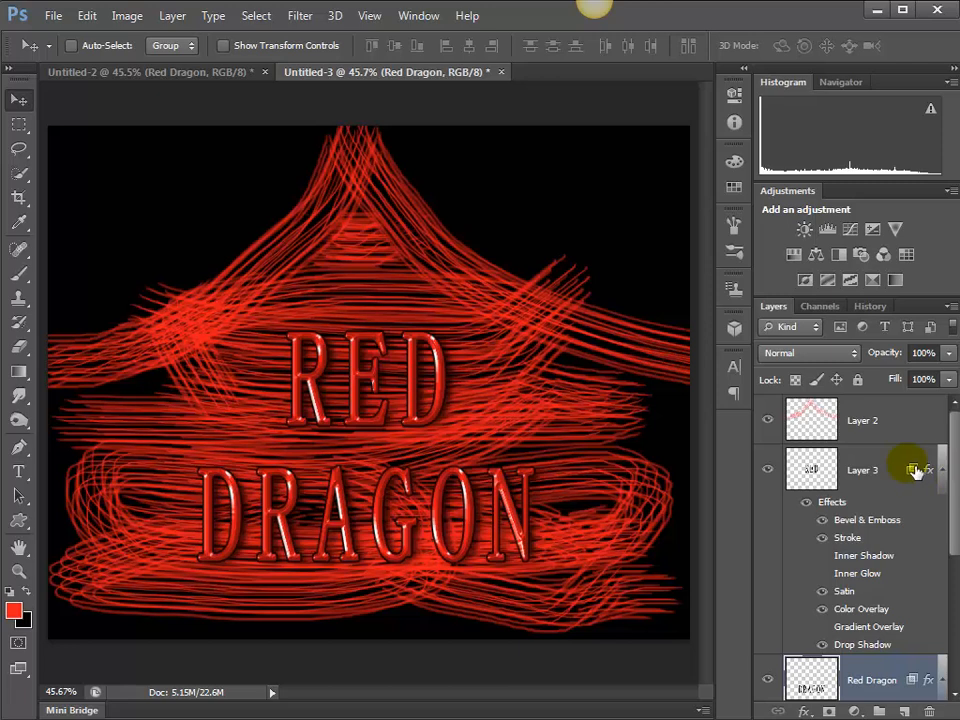
click(878, 474)
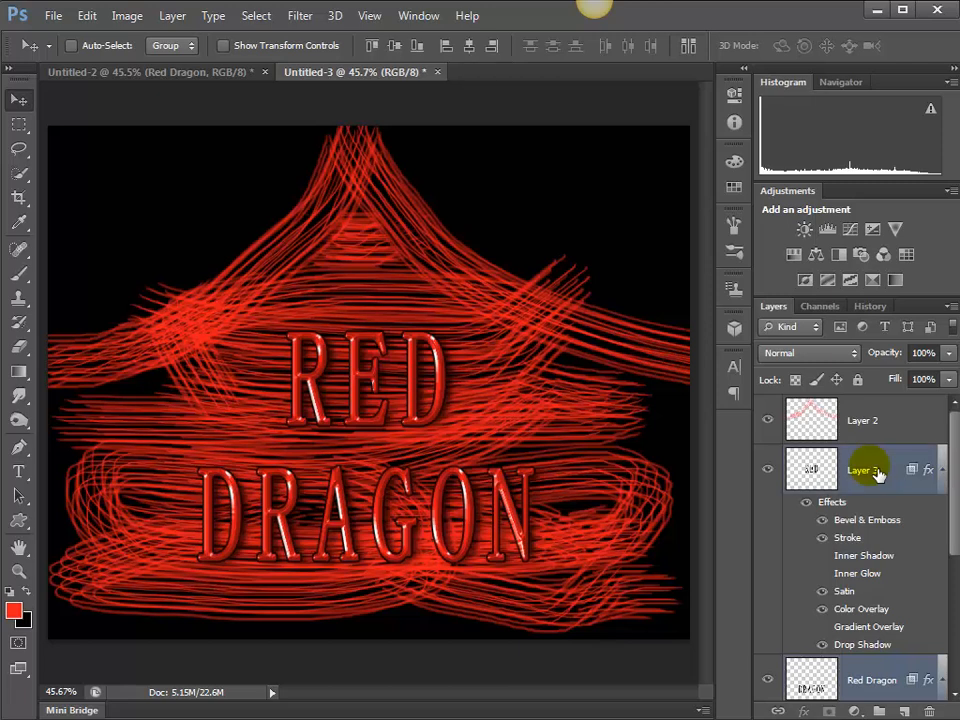
drag(403, 476, 398, 455)
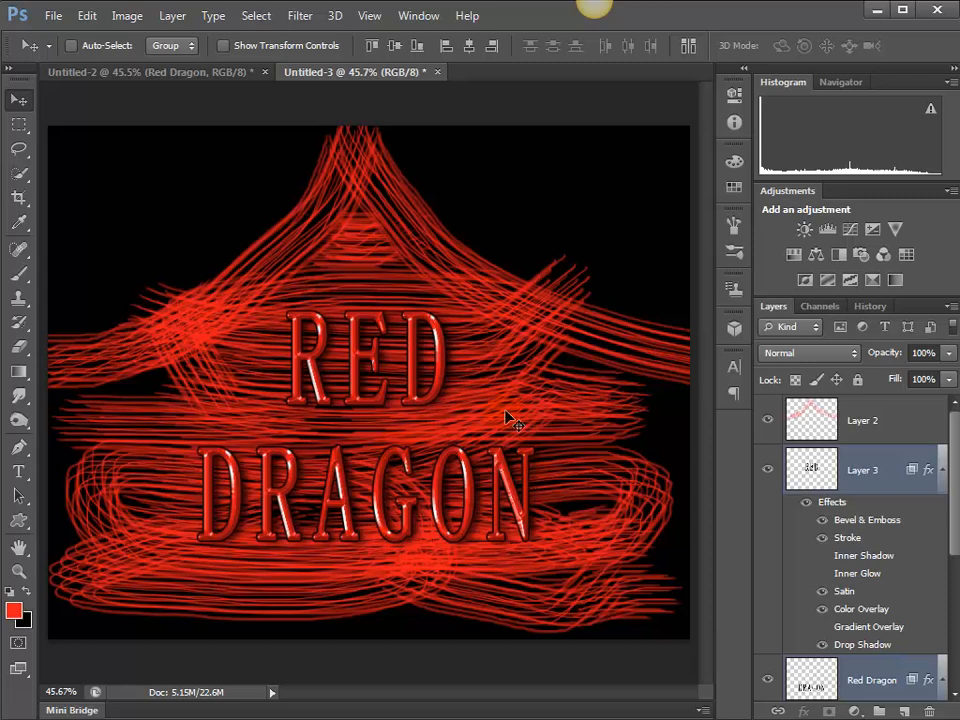
Stretch both word layers to about 126% height and shift them slightly up and to the left.
key(ctrl+t)
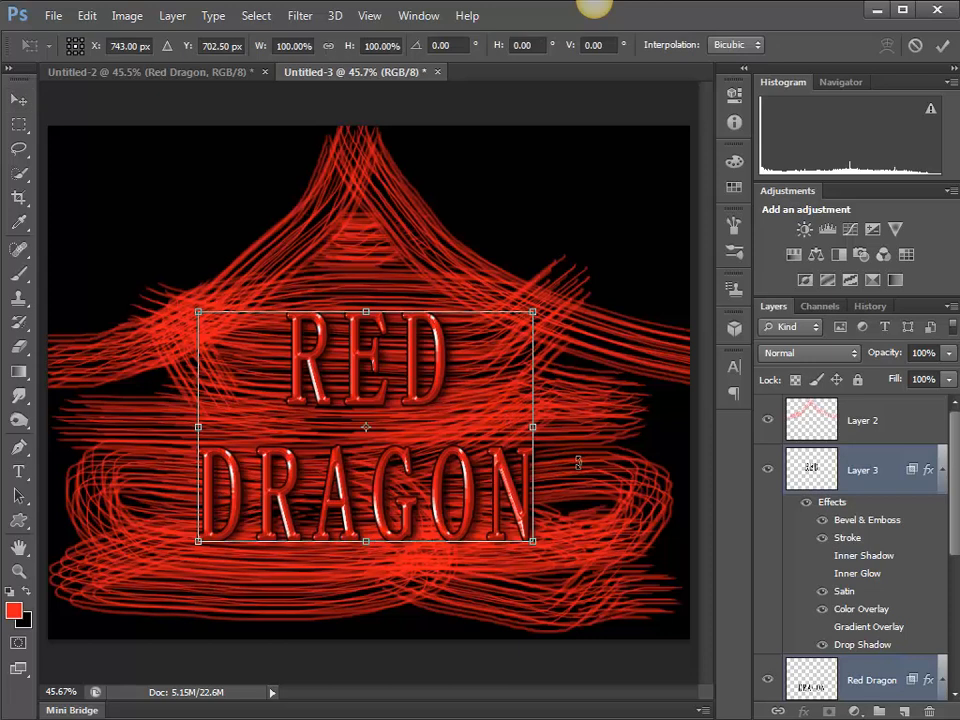
drag(377, 546, 377, 604)
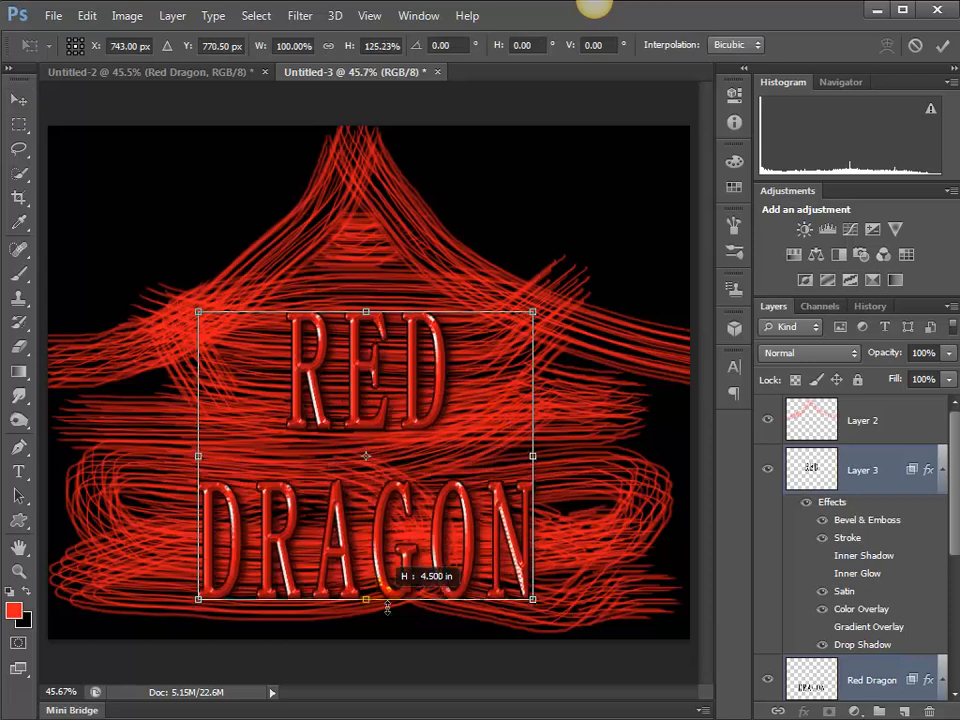
drag(409, 550, 400, 518)
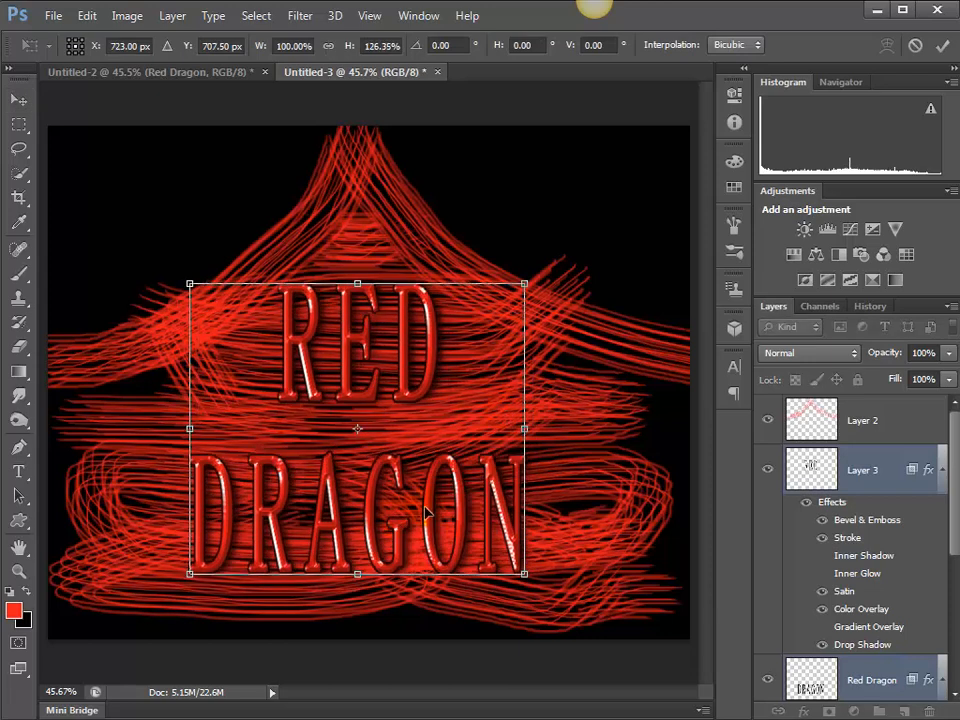
key(Return)
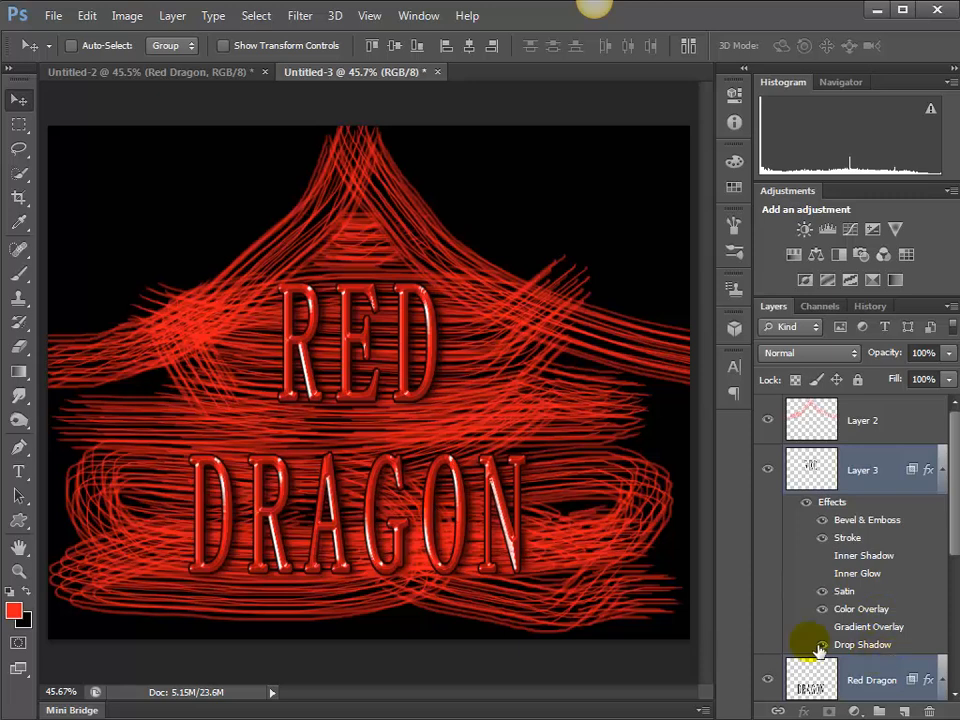
Adjust Layer 3's drop shadow to 7 px size and 26% spread, using the global light at 120°.
double_click(867, 648)
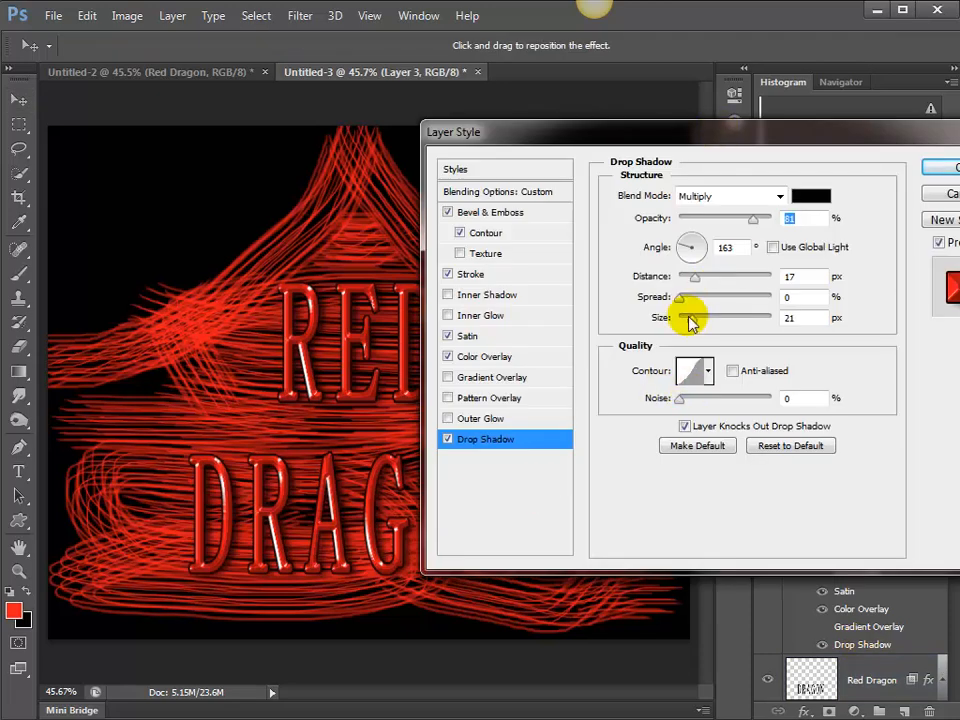
mouse_move(690, 327)
mouse_down()
mouse_move(713, 316)
mouse_move(686, 321)
mouse_up()
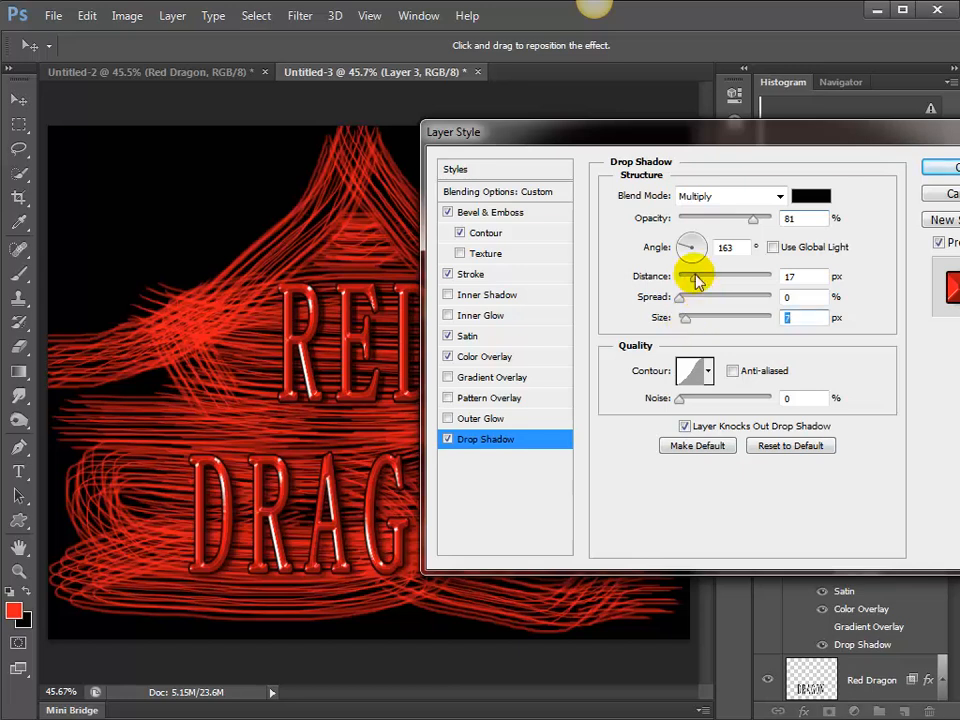
drag(680, 303, 703, 300)
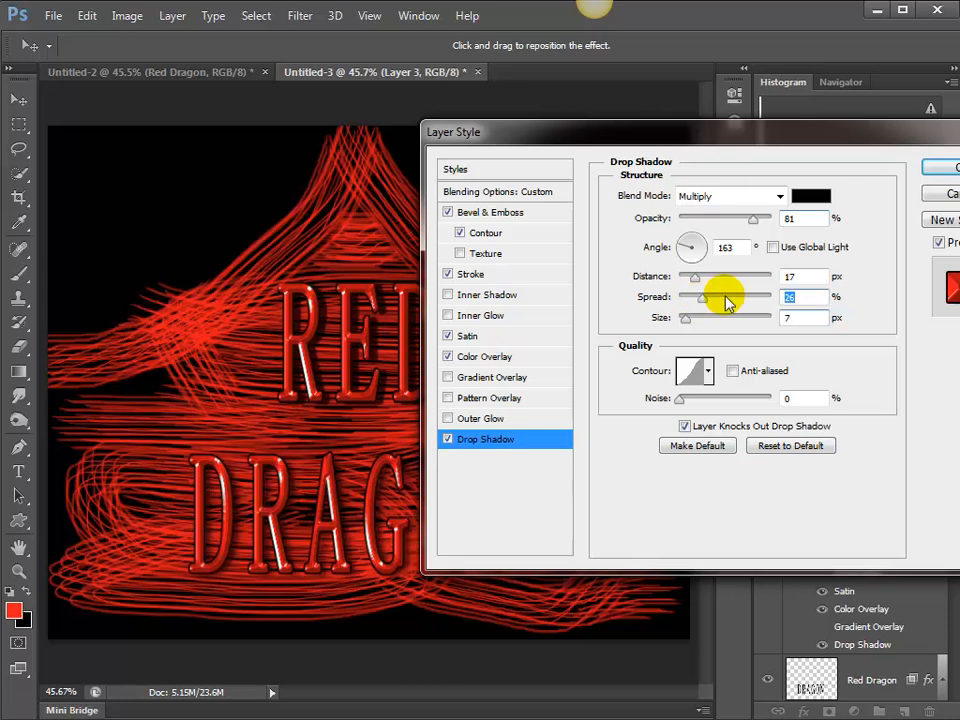
click(773, 247)
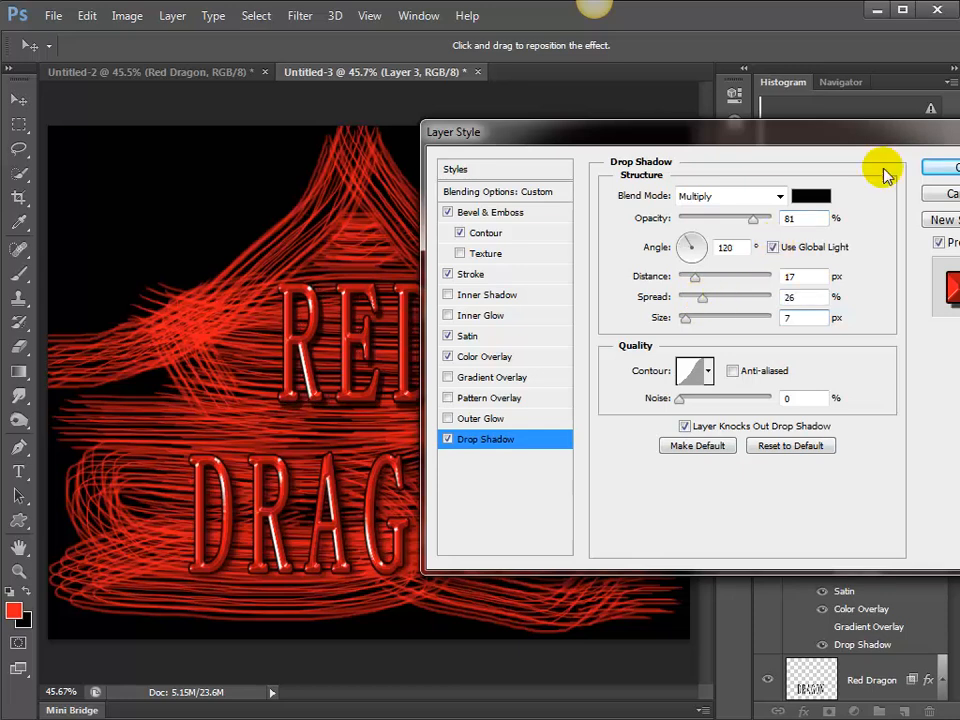
click(938, 166)
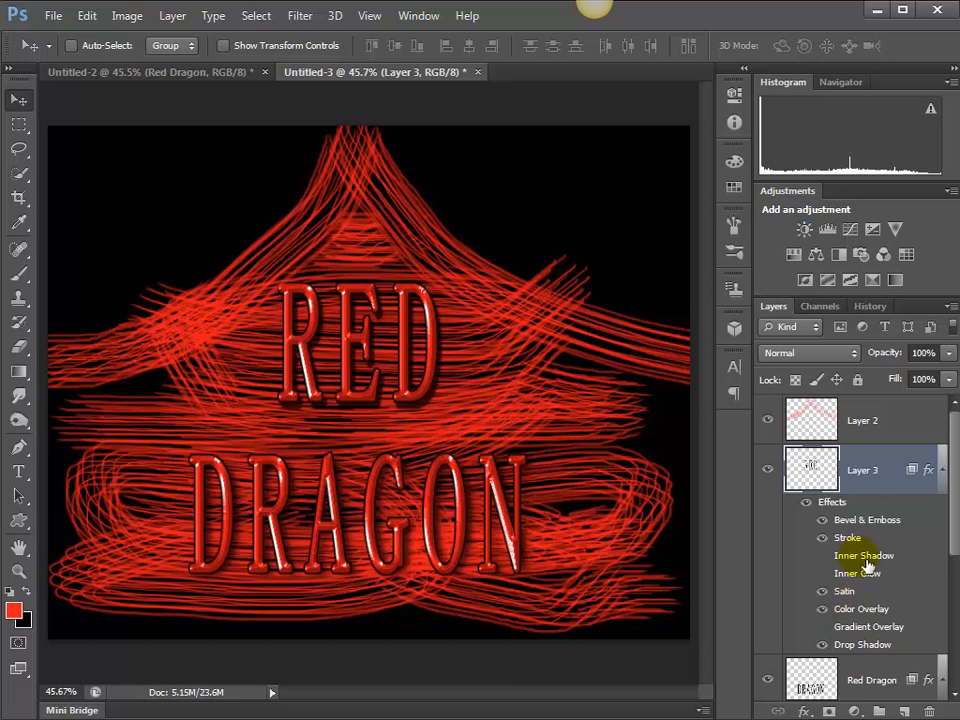
Shrink the program window in width and height to make room for Layer 3's full effects menu.
right_click(926, 469)
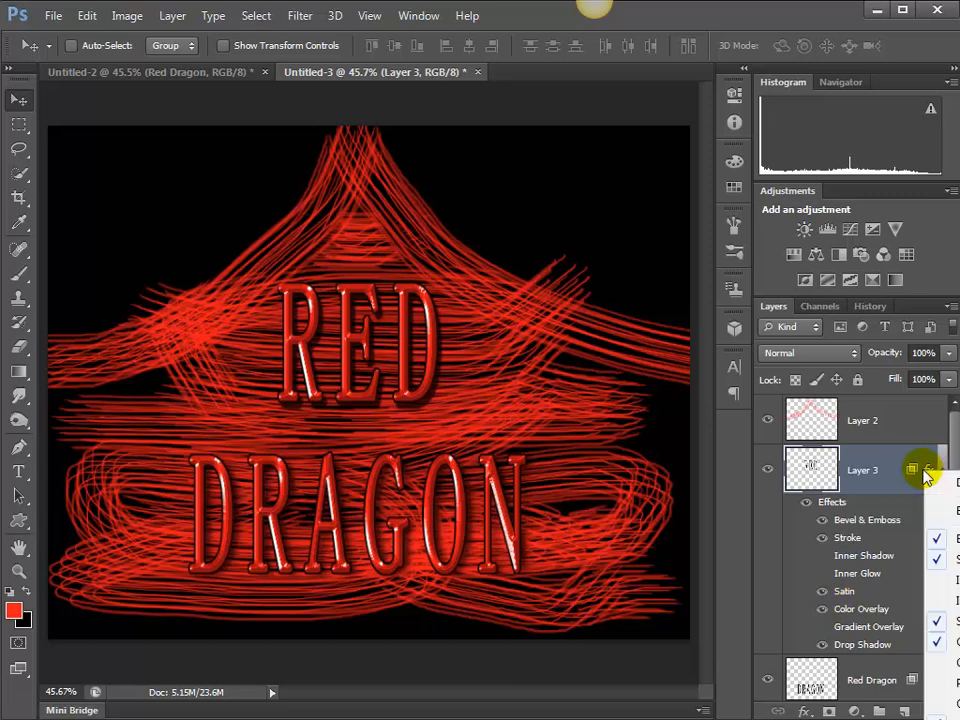
key(Escape)
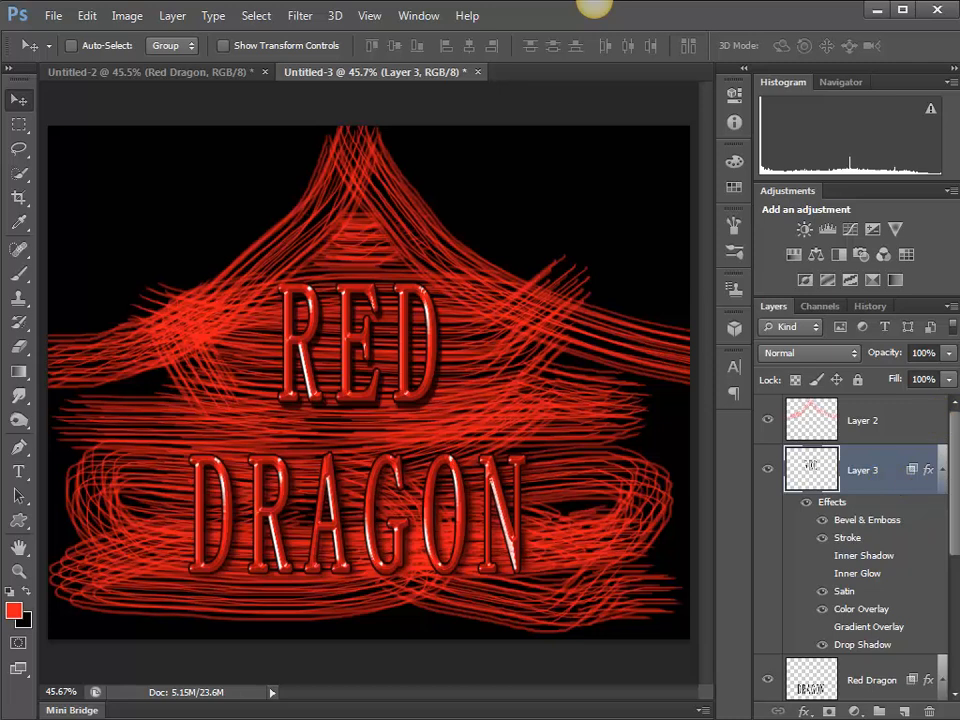
double_click(594, 6)
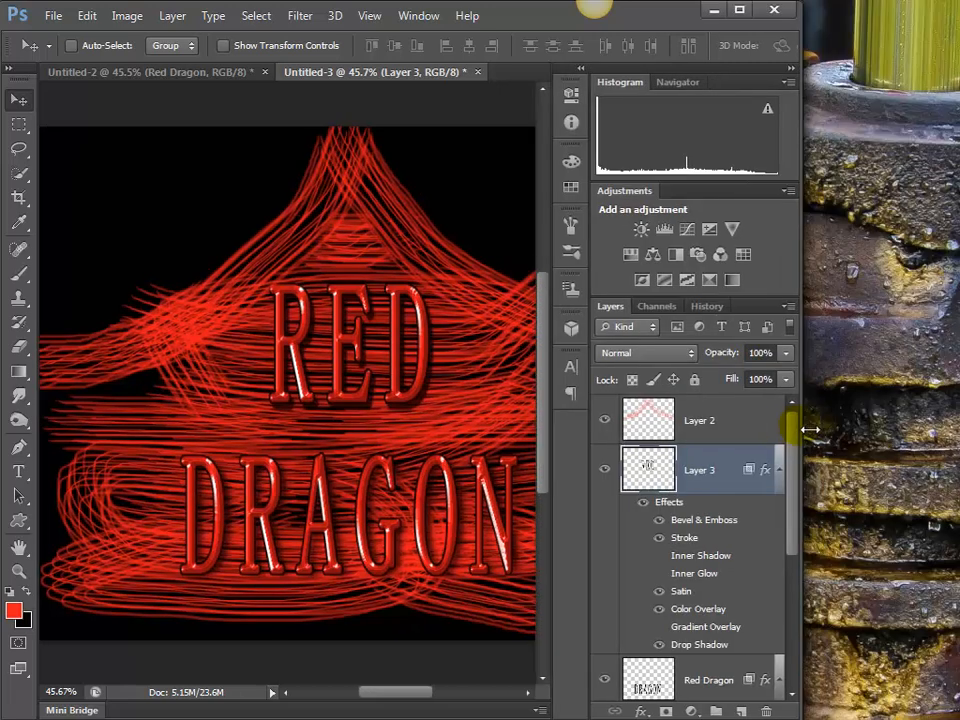
right_click(765, 471)
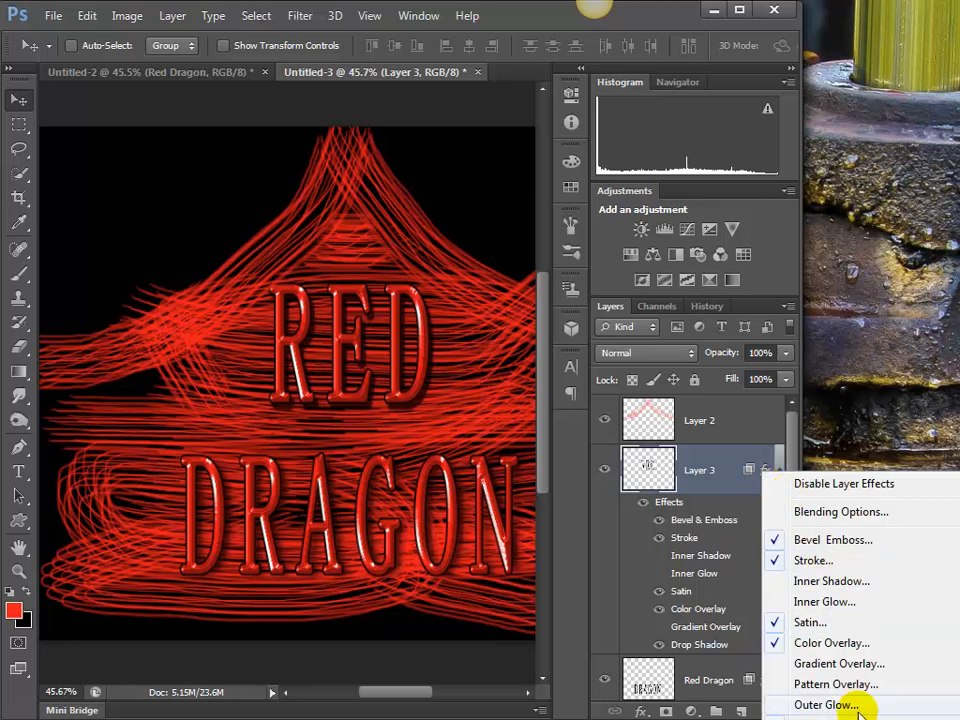
click(696, 553)
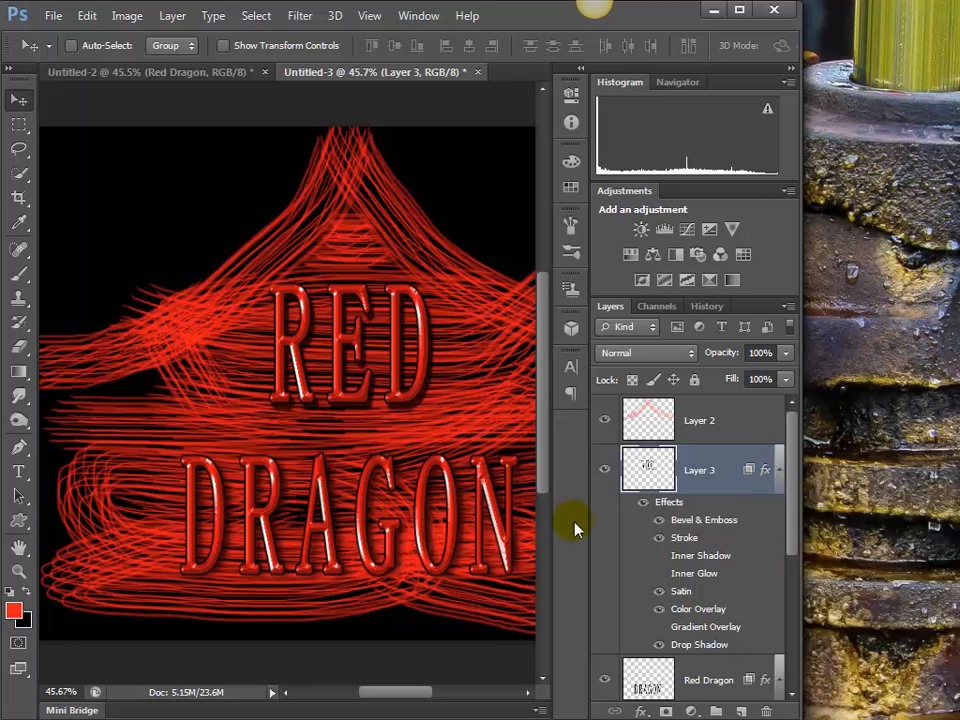
click(656, 641)
drag(638, 718, 638, 589)
right_click(781, 468)
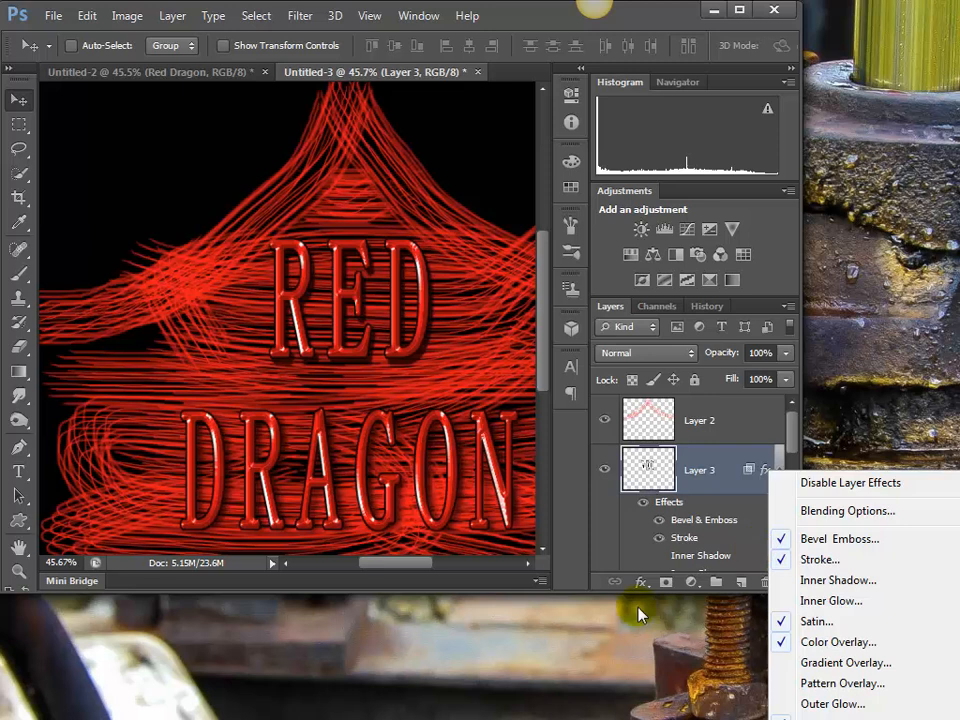
click(722, 584)
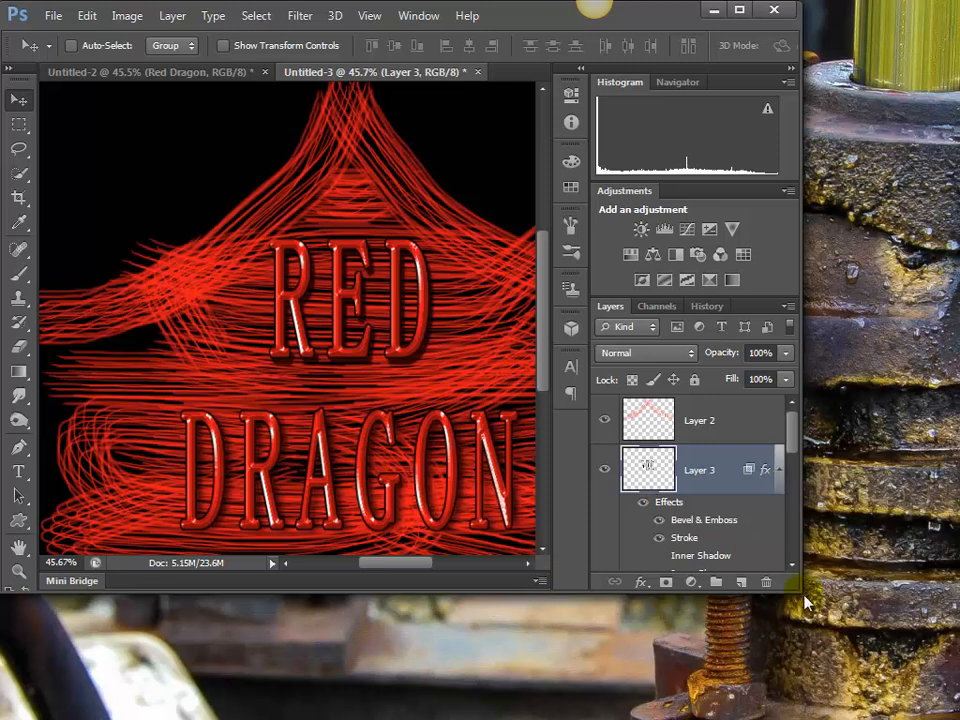
drag(806, 598, 784, 514)
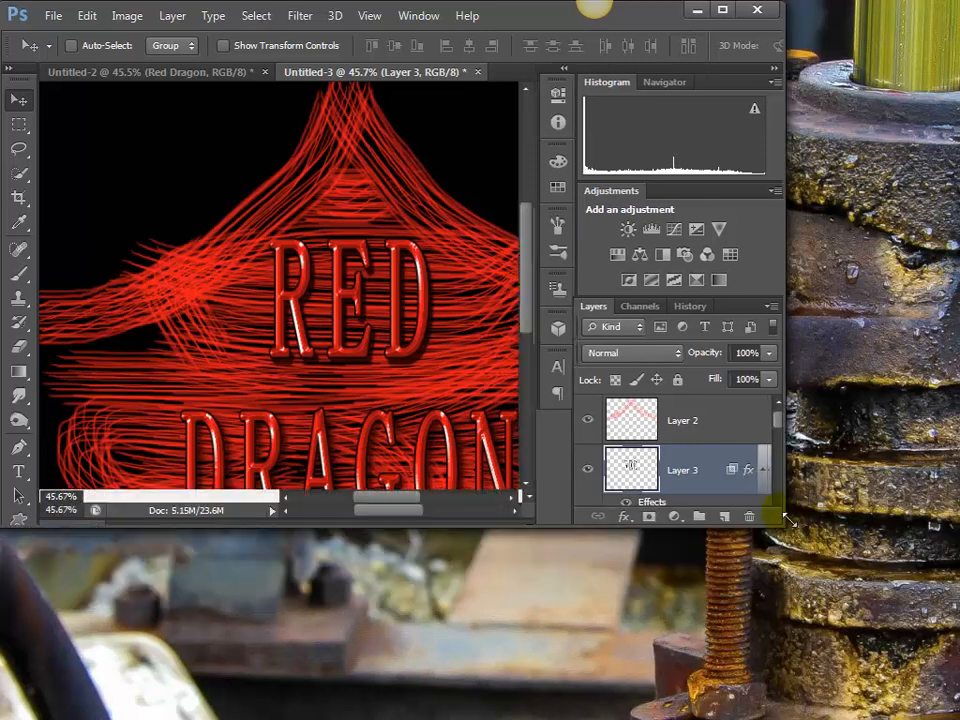
Copy Layer 3's layer style, paste it onto the Red Dragon layer, and enlarge the program window again.
click(744, 468)
right_click(749, 471)
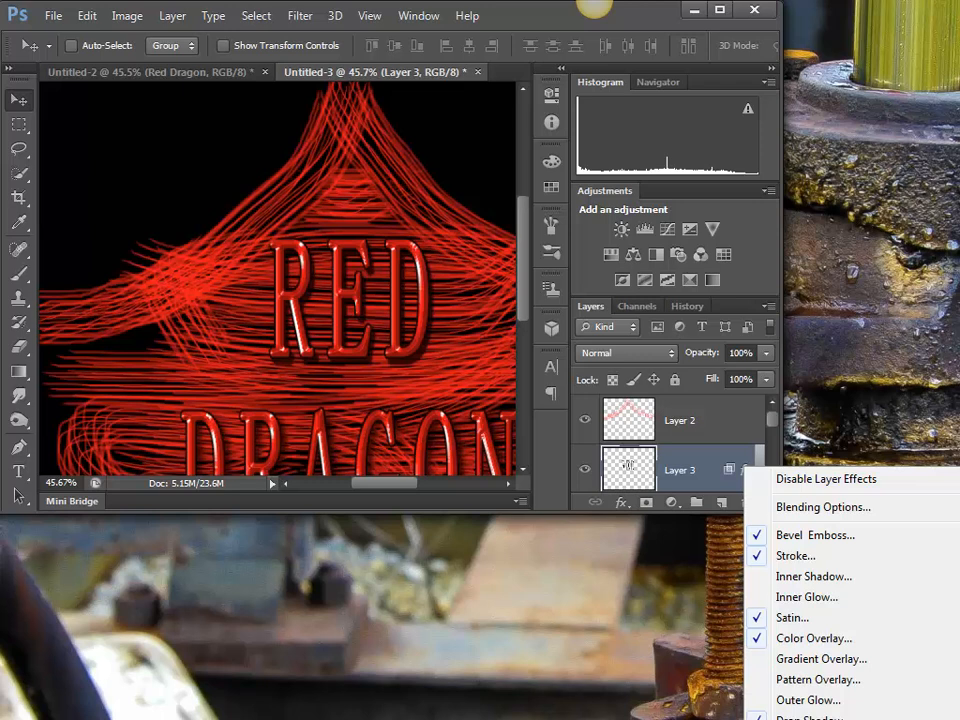
key(Escape)
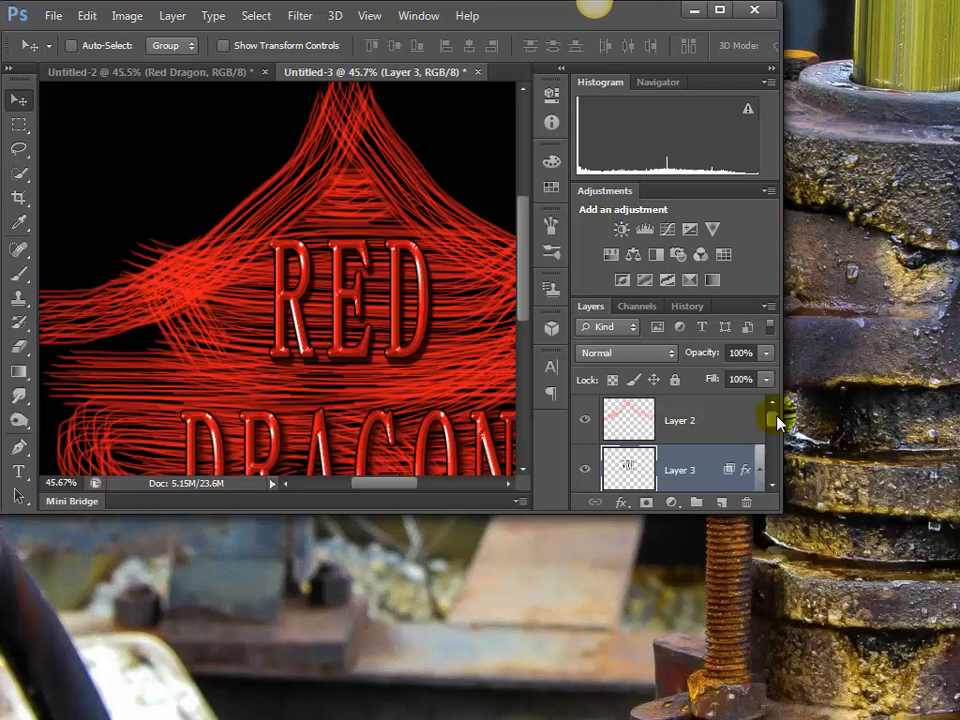
scroll(777, 421, down, 5)
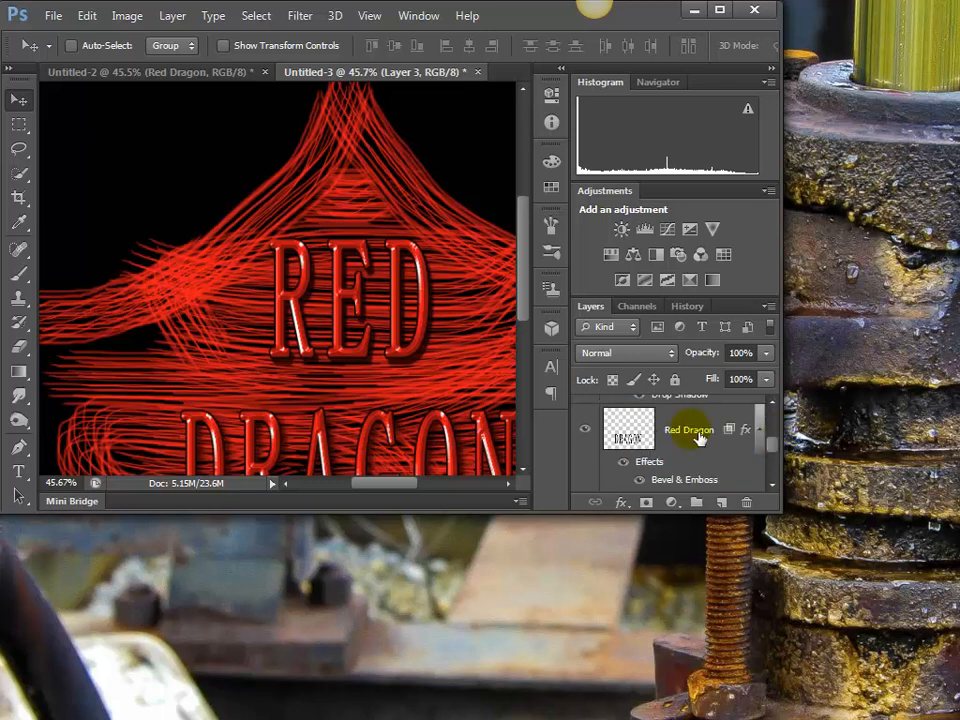
click(752, 432)
right_click(752, 432)
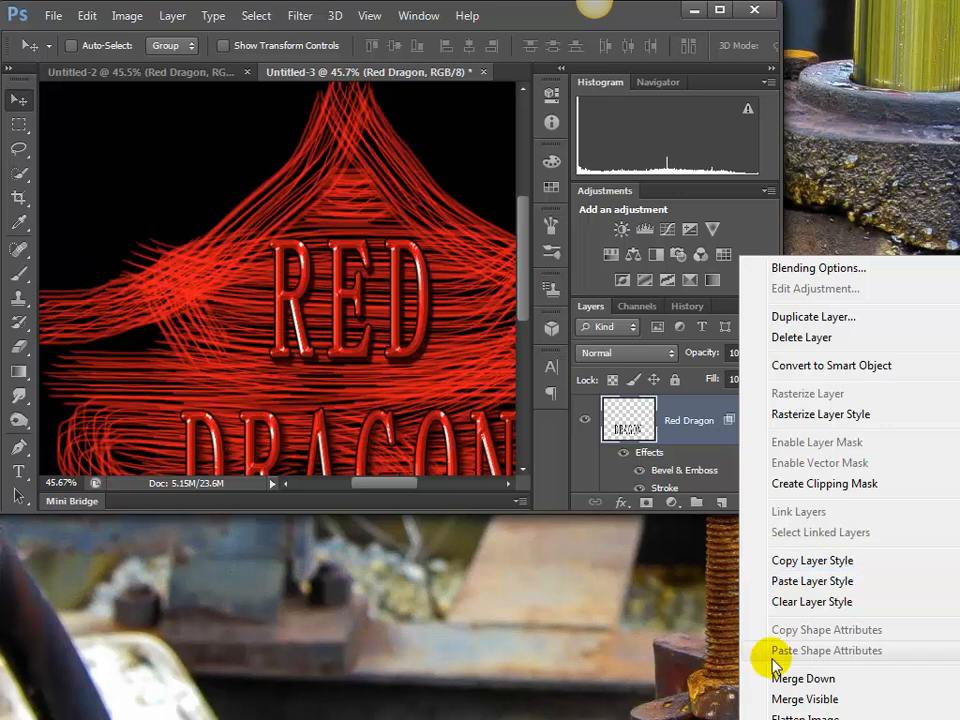
click(800, 583)
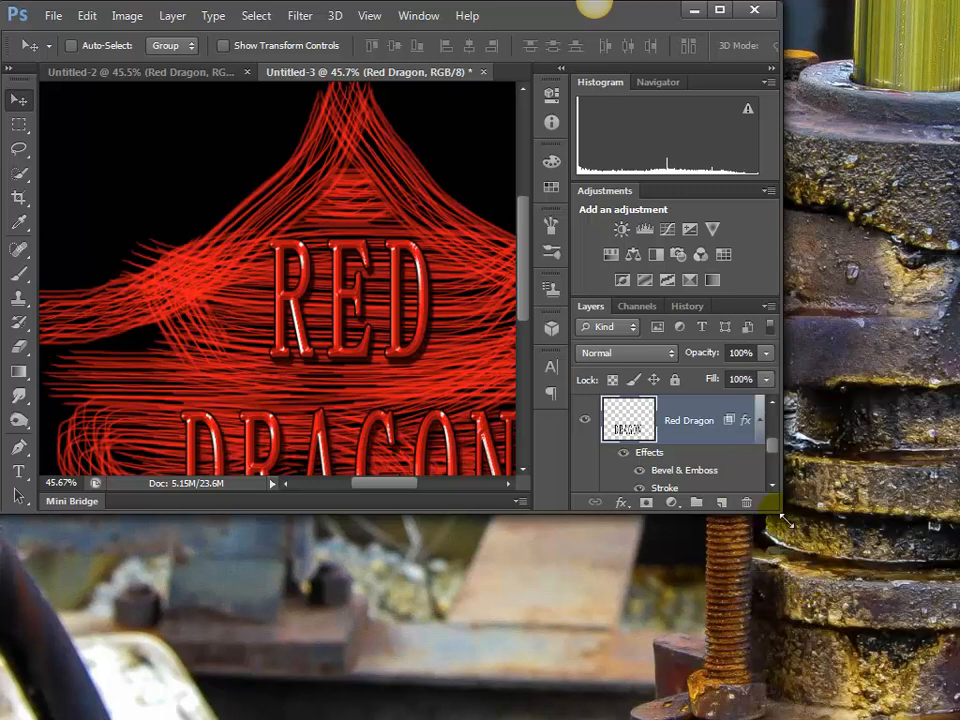
drag(786, 520, 956, 716)
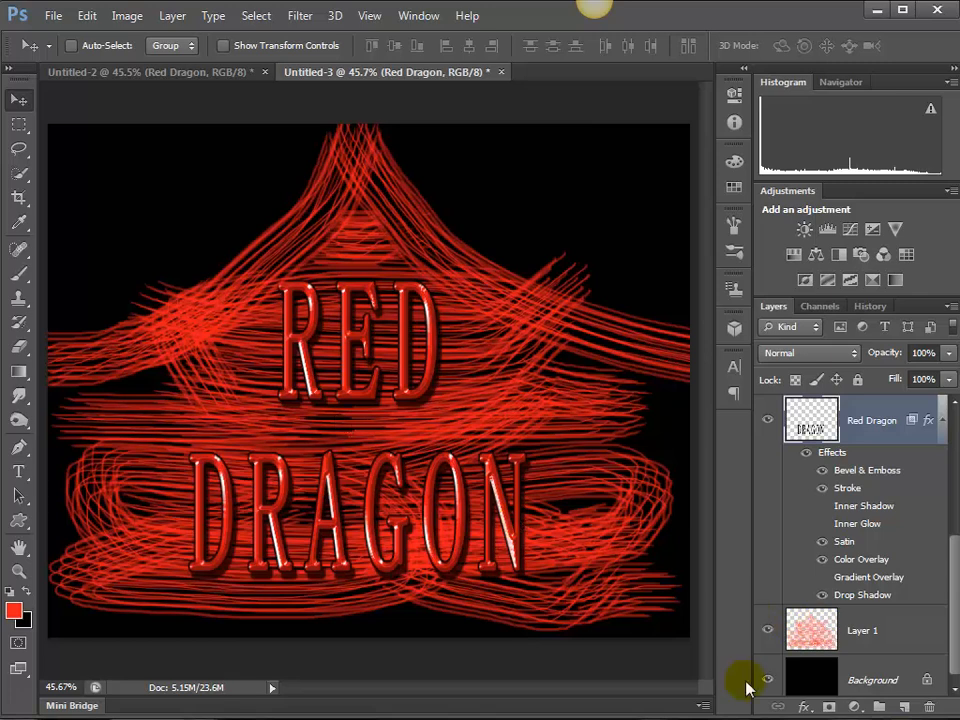
Hide and show Layer 1 to check its brush strokes, and add a layer mask to it.
click(813, 636)
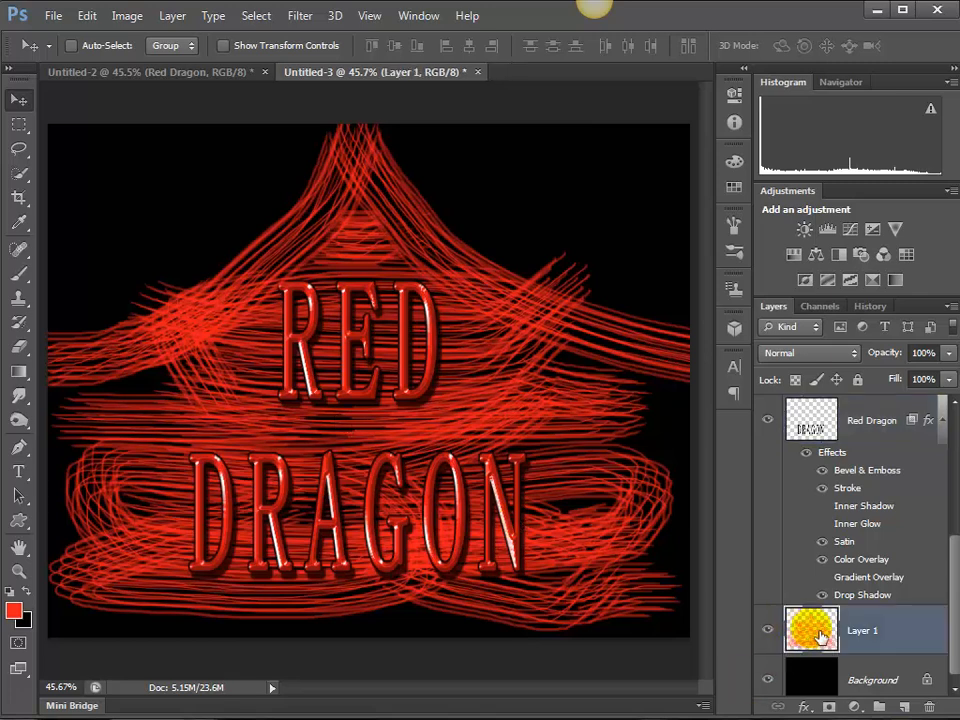
click(777, 634)
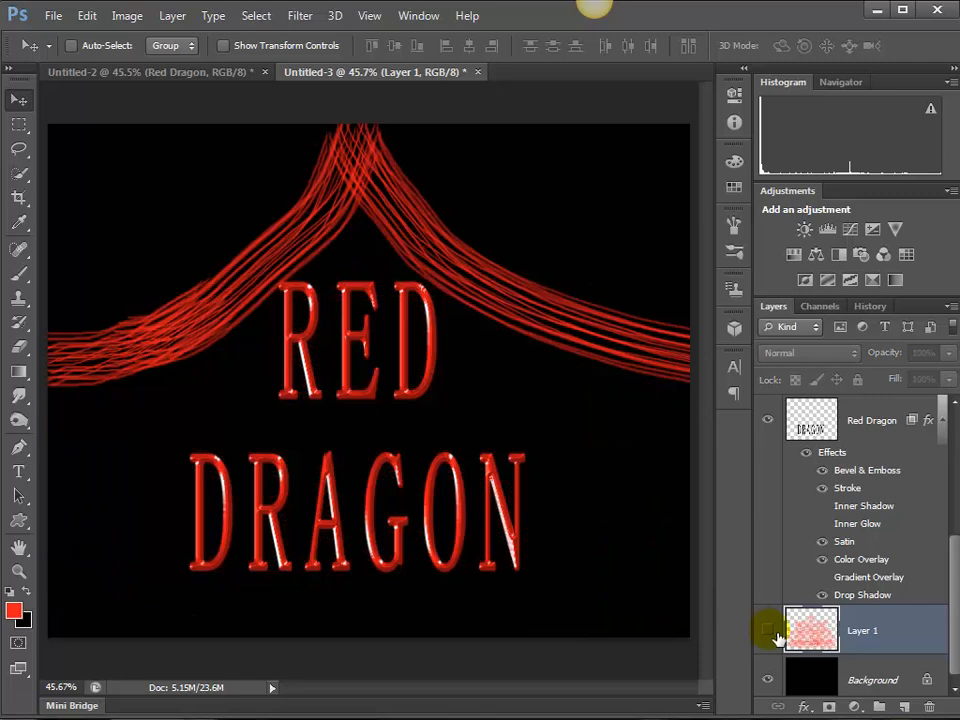
click(777, 634)
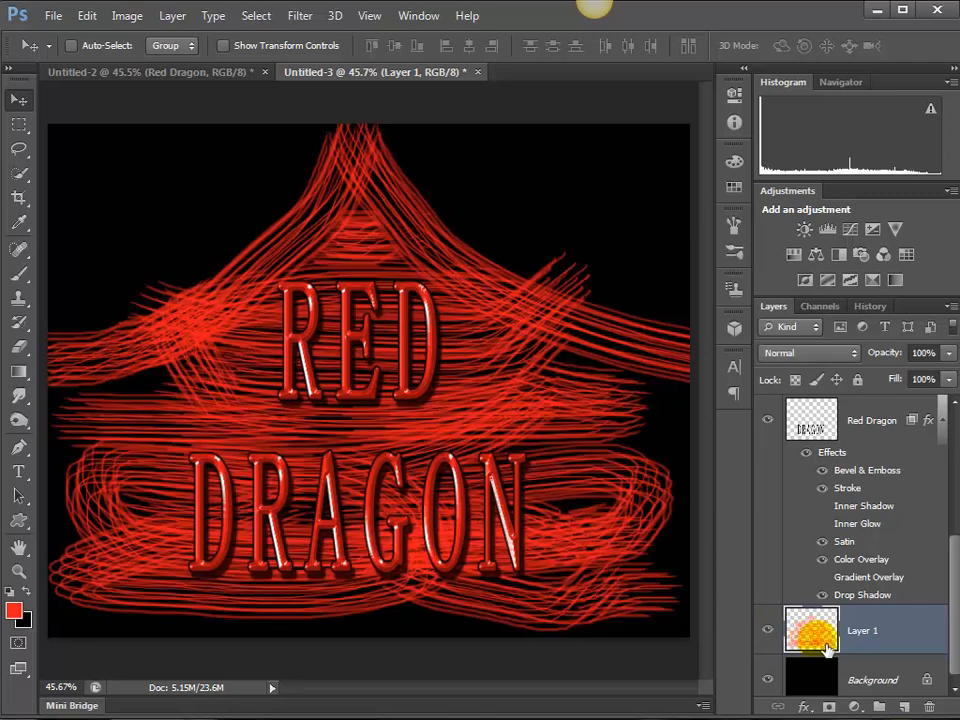
click(831, 706)
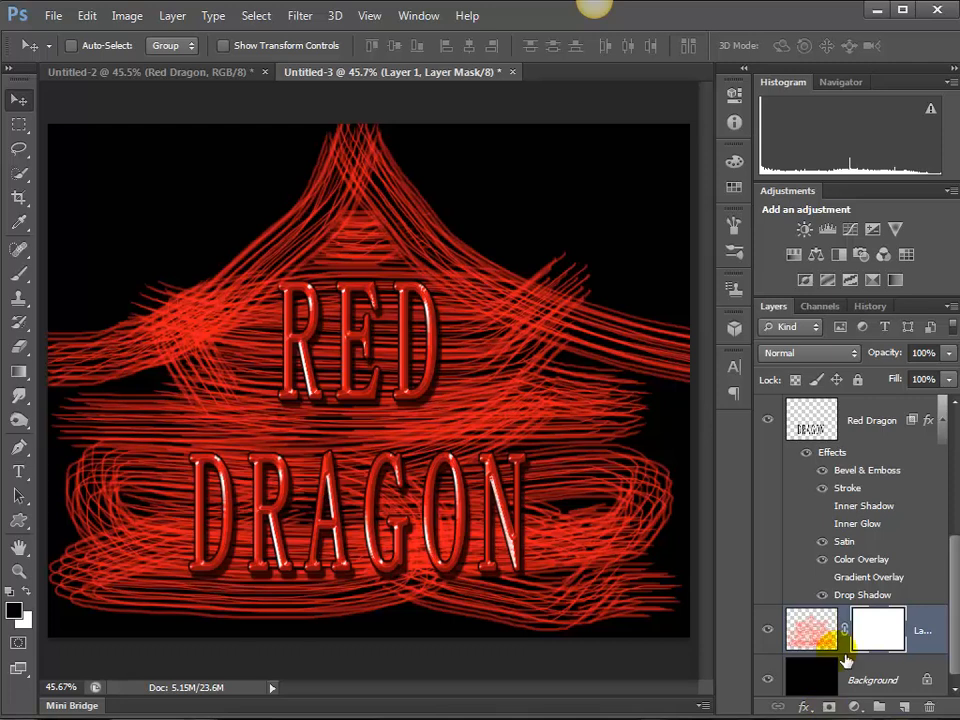
Set the Brush tool to a soft round 80 px tip with 0% hardness and 24% opacity.
click(19, 273)
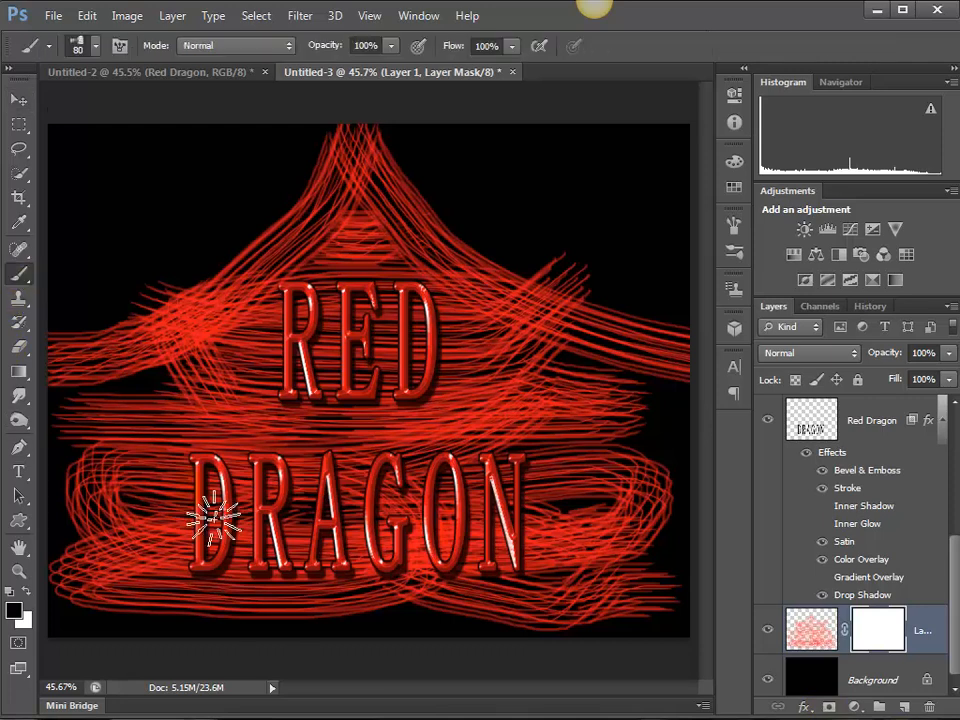
click(79, 47)
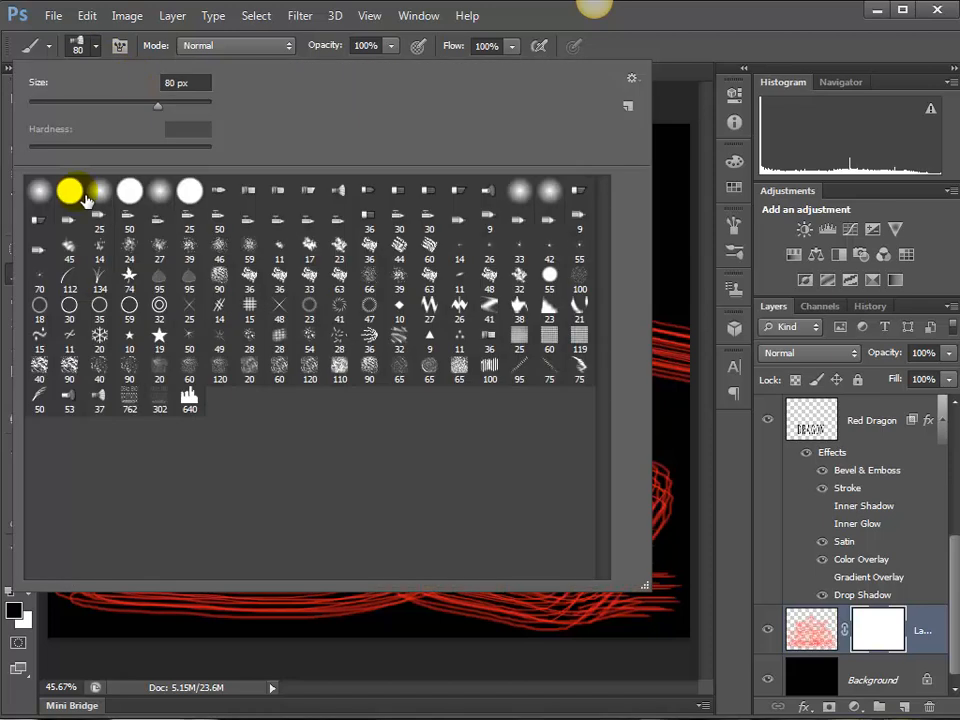
click(99, 190)
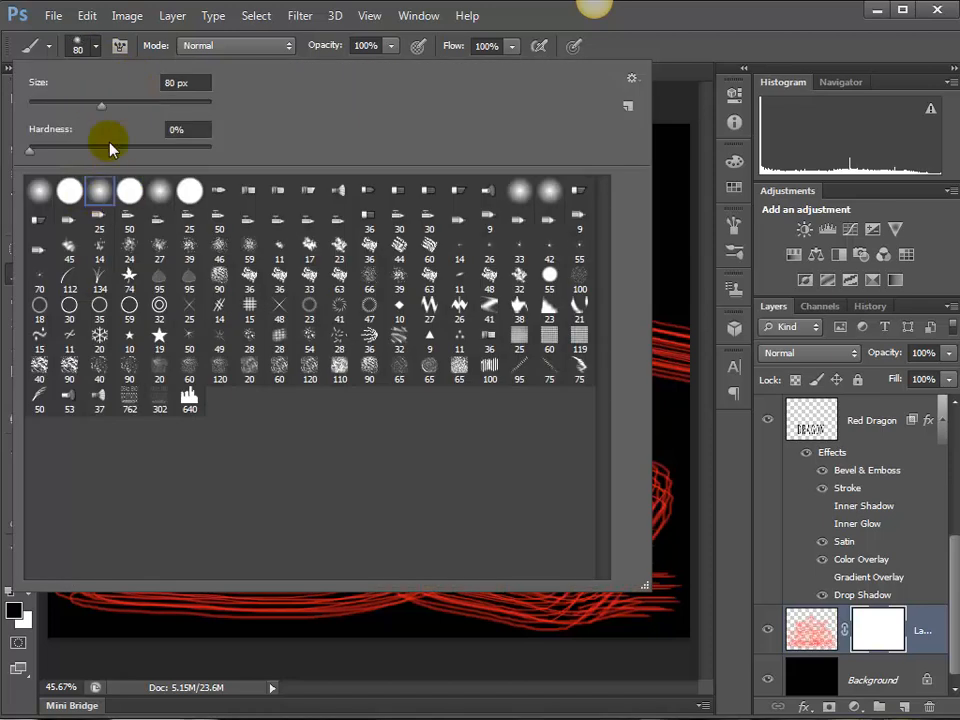
click(707, 107)
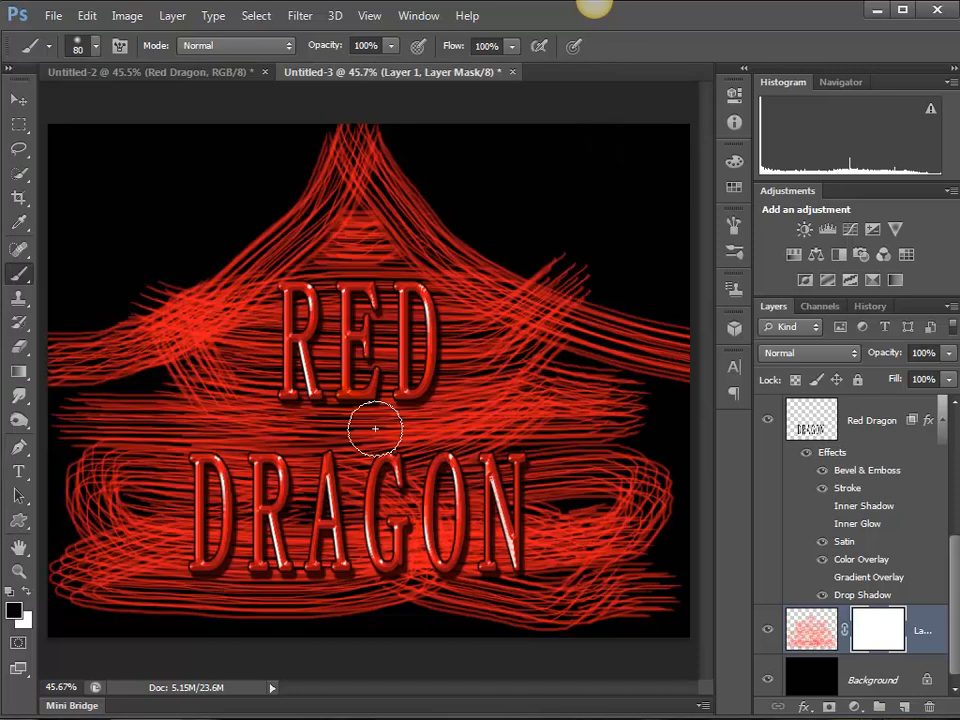
click(392, 46)
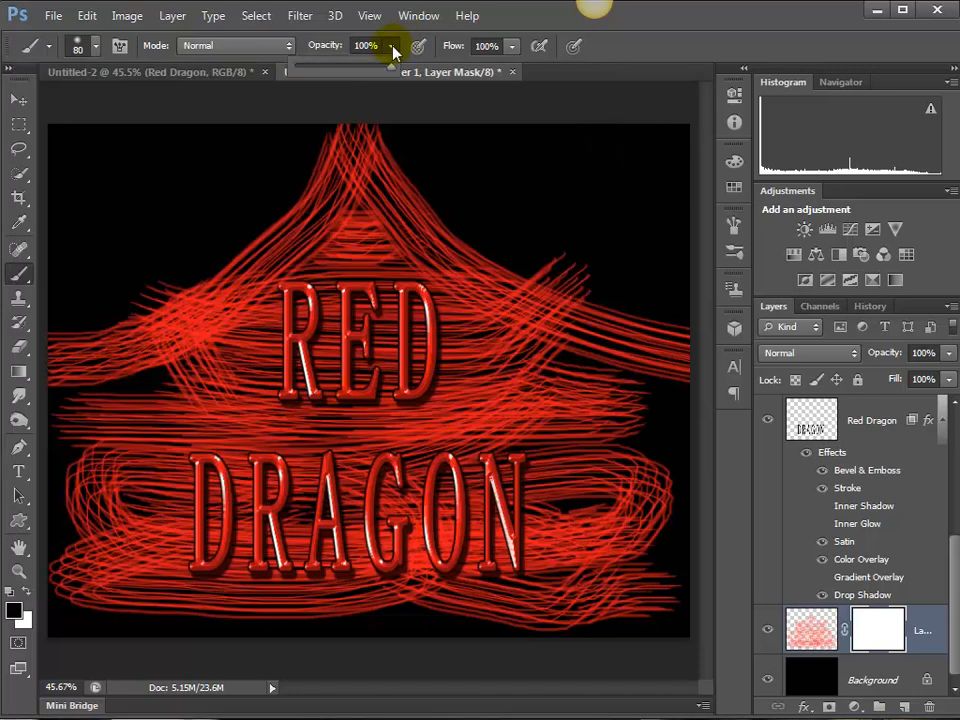
click(319, 69)
Try a black brush stroke on Layer 1's mask between the words RED and DRAGON, and undo it.
click(478, 436)
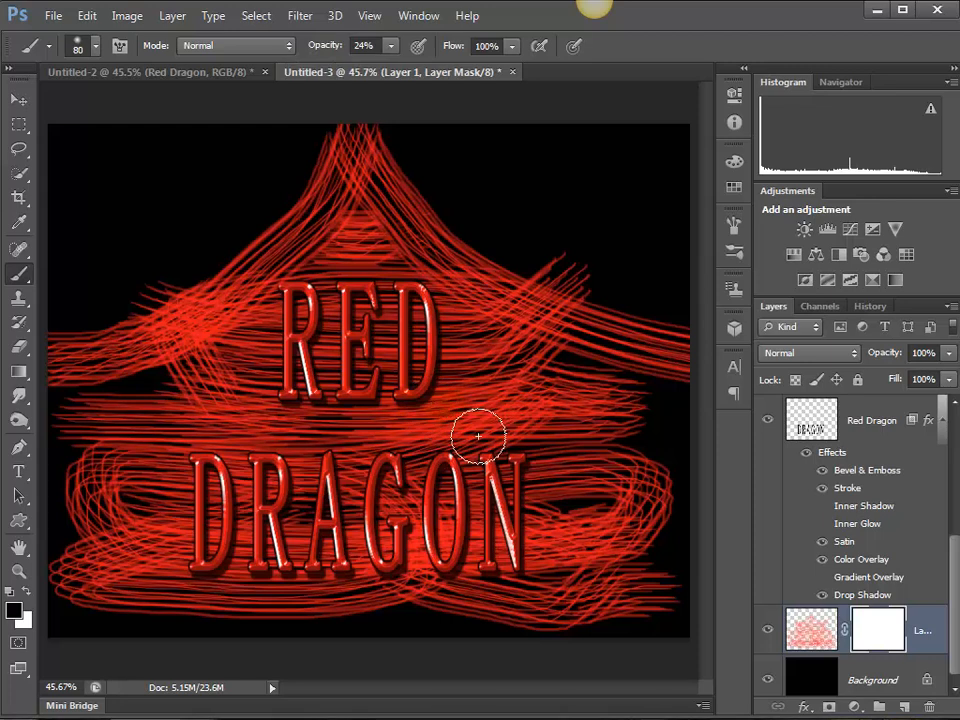
drag(478, 436, 296, 444)
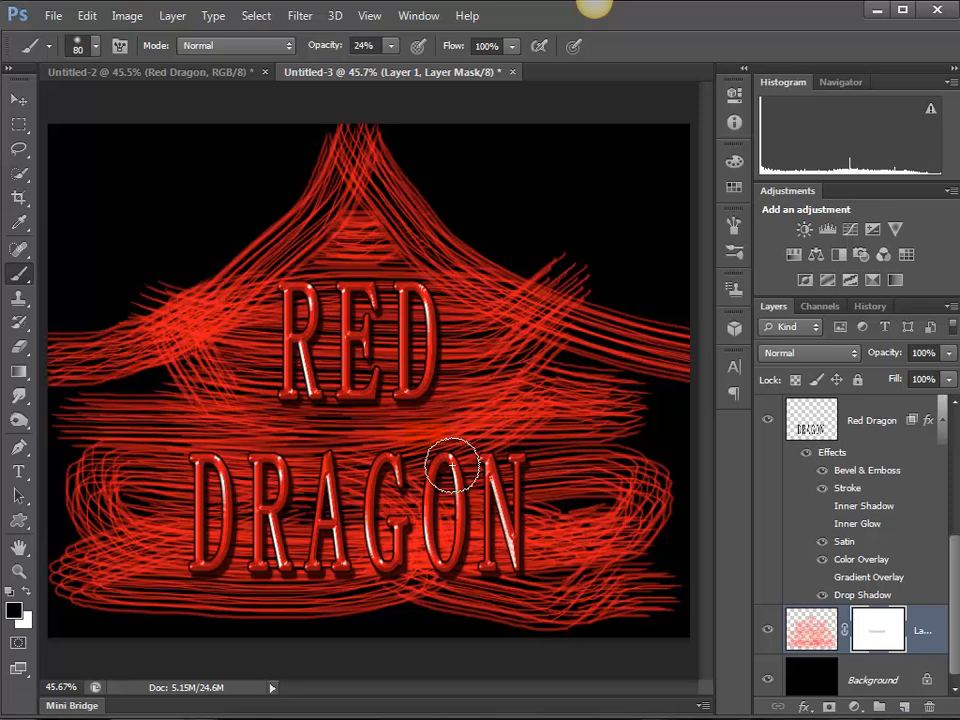
key(ctrl+z)
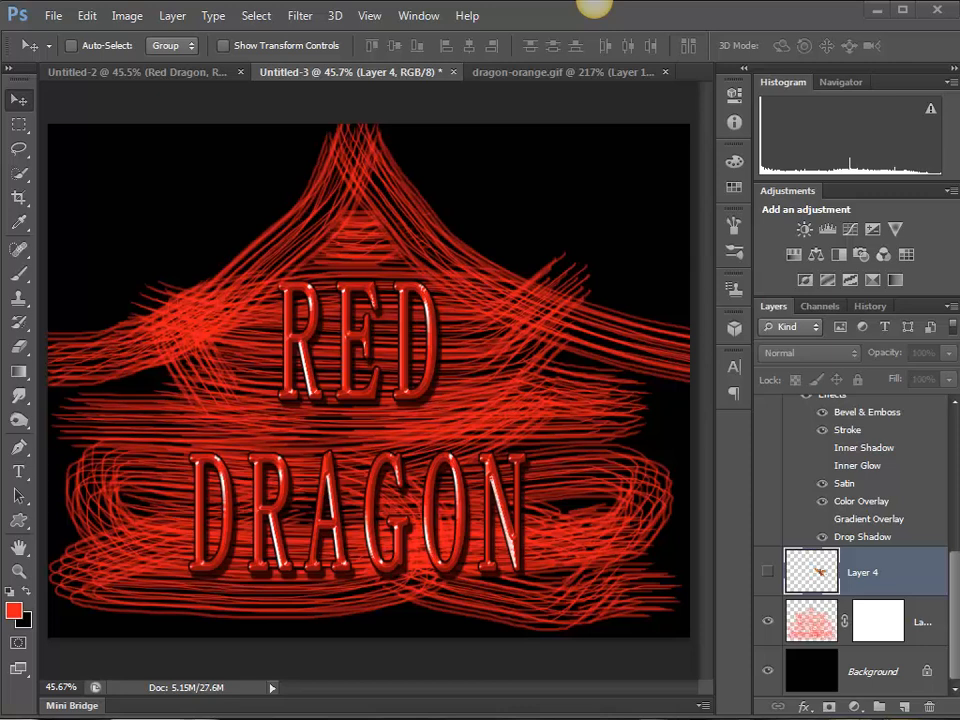
Load the dragon outline of the hidden Layer 4 as a selection and deselect it.
ctrl+click(820, 573)
ctrl+click(824, 575)
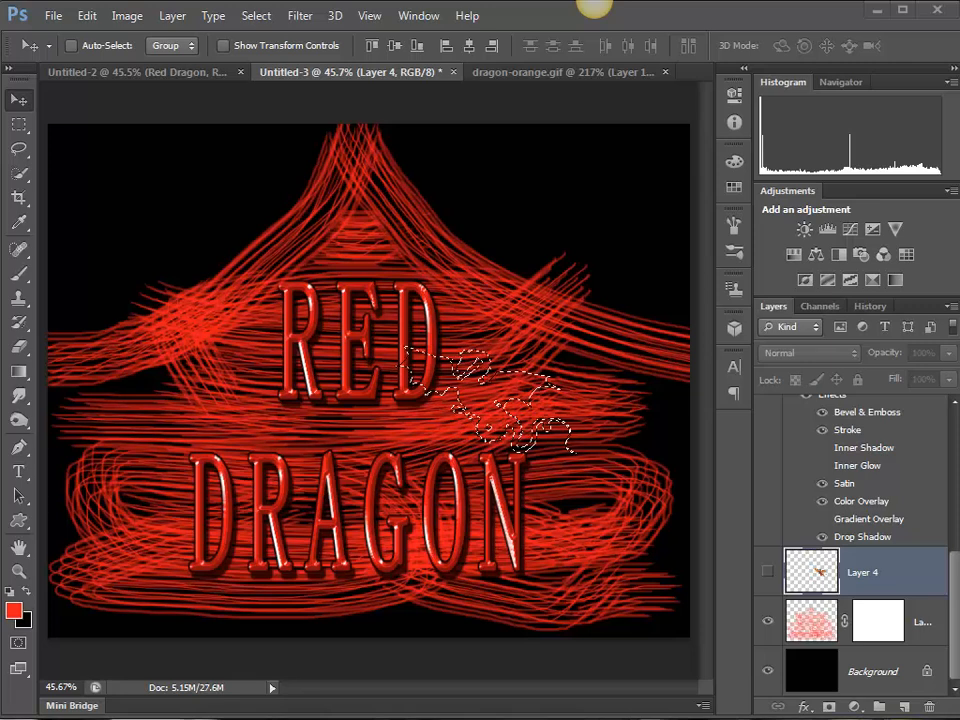
key(ctrl+d)
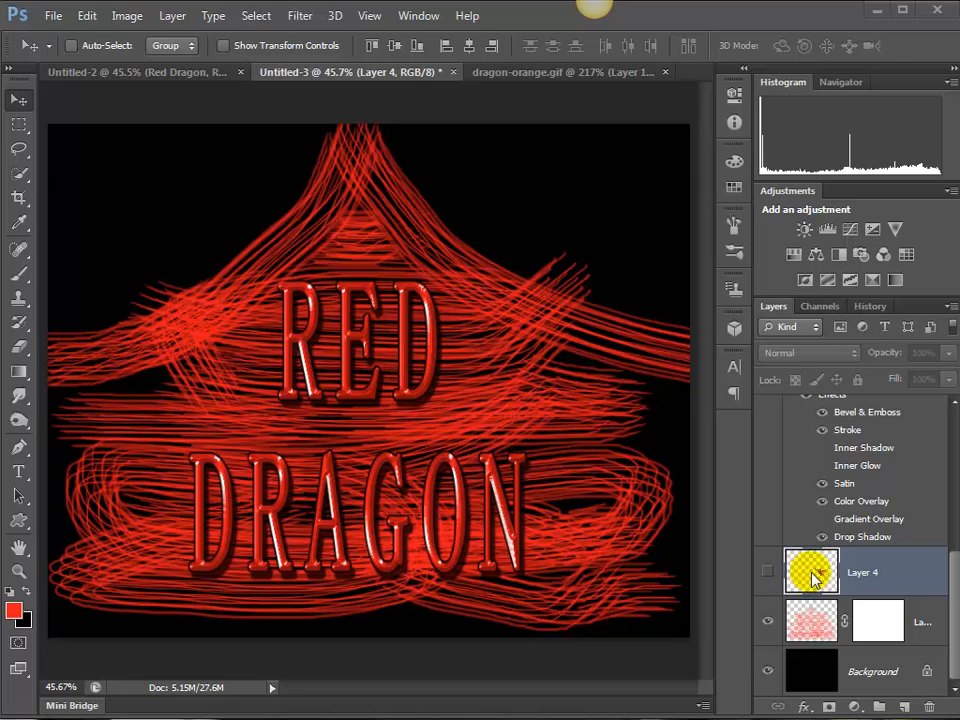
Show Layer 4 and turn its dragon figure into a solid black silhouette.
click(768, 572)
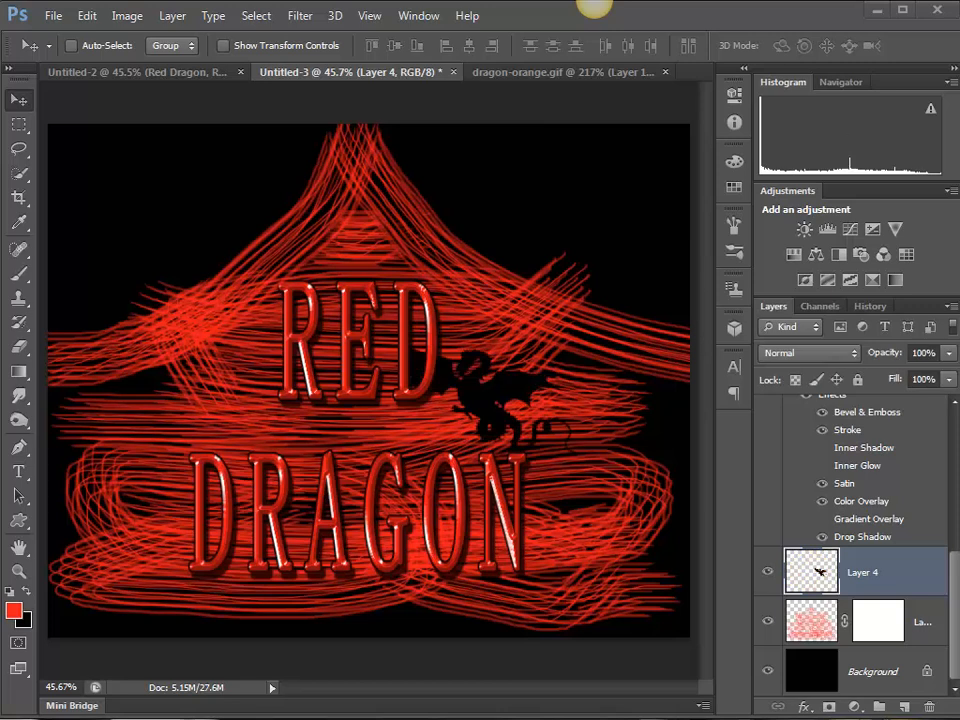
click(822, 570)
click(818, 560)
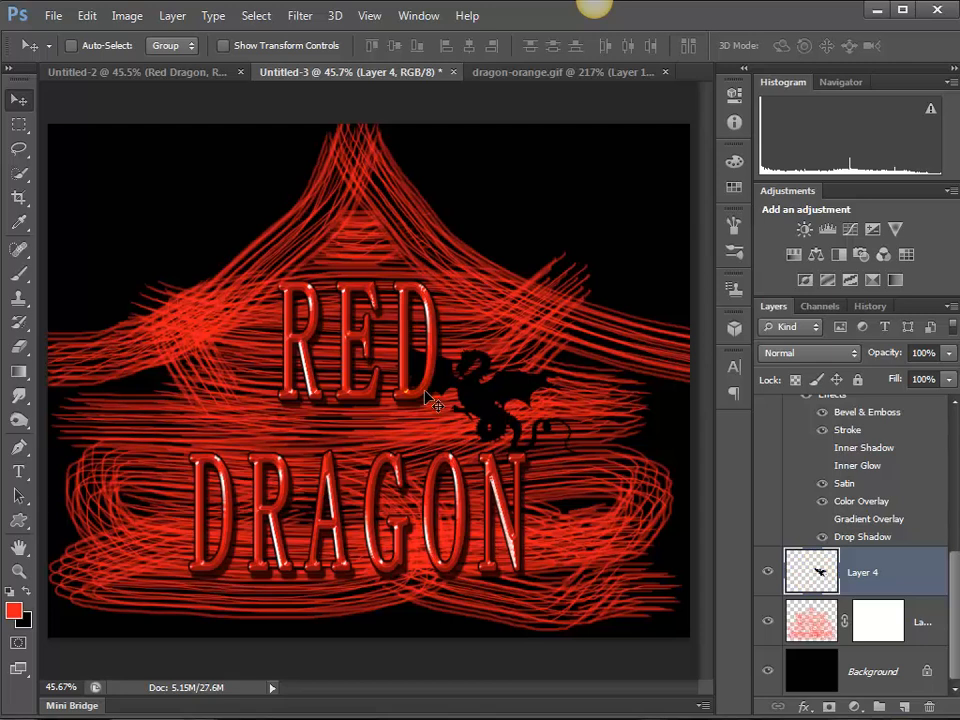
Enlarge the dragon silhouette on Layer 4 and place it lower, overlapping the end of the word DRAGON.
key(ctrl+t)
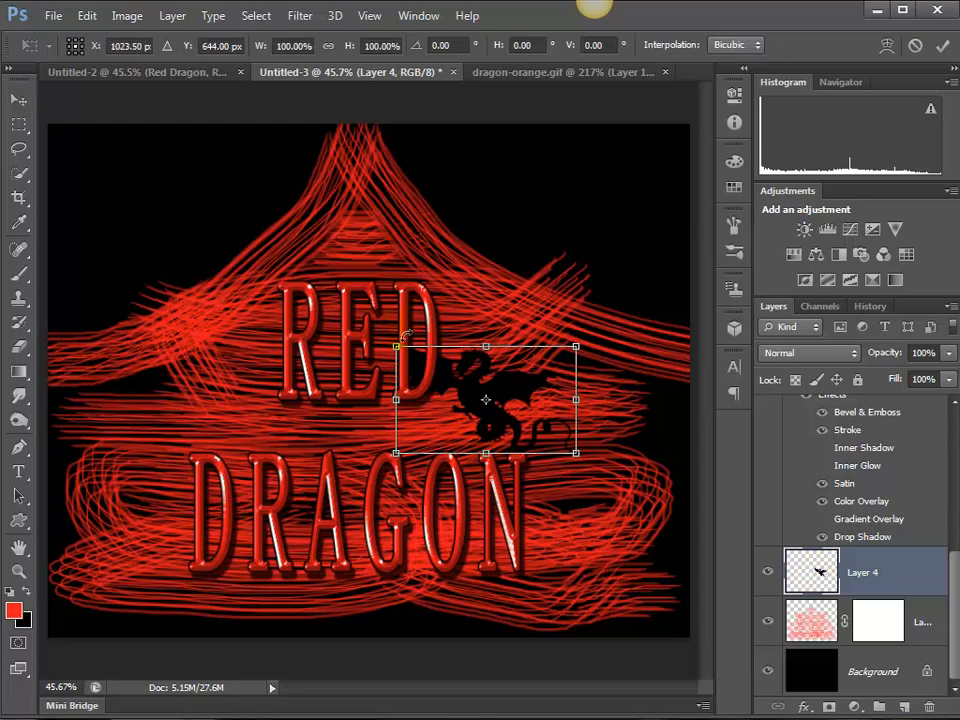
drag(397, 347, 288, 283)
drag(449, 350, 519, 444)
key(Return)
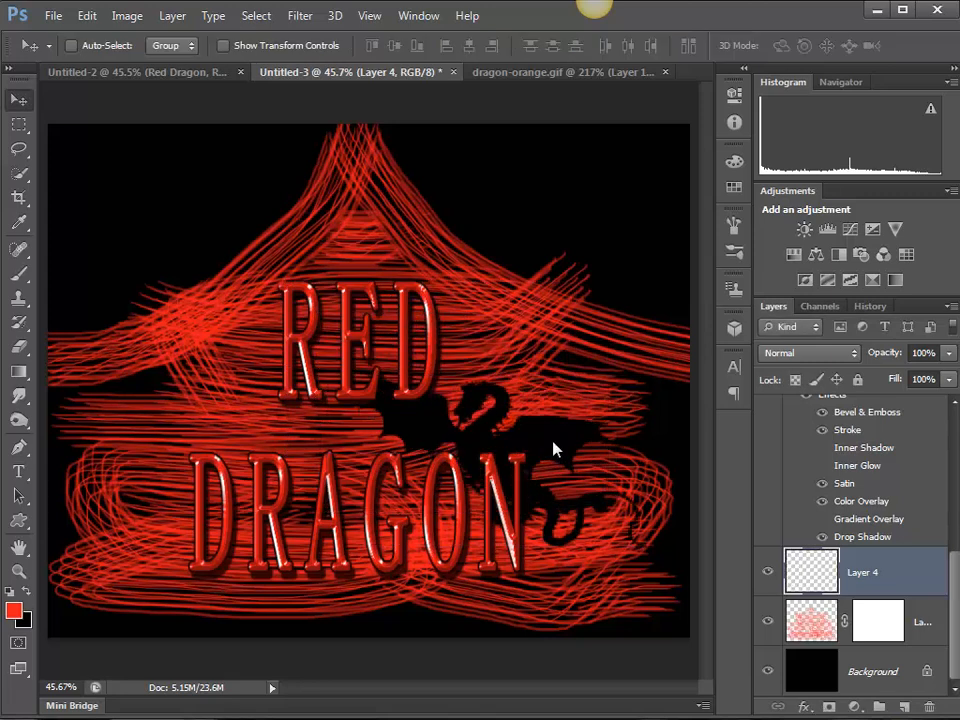
Load the enlarged dragon's outline as a selection, and hide Layer 4 and place it beneath Layer 1.
click(818, 576)
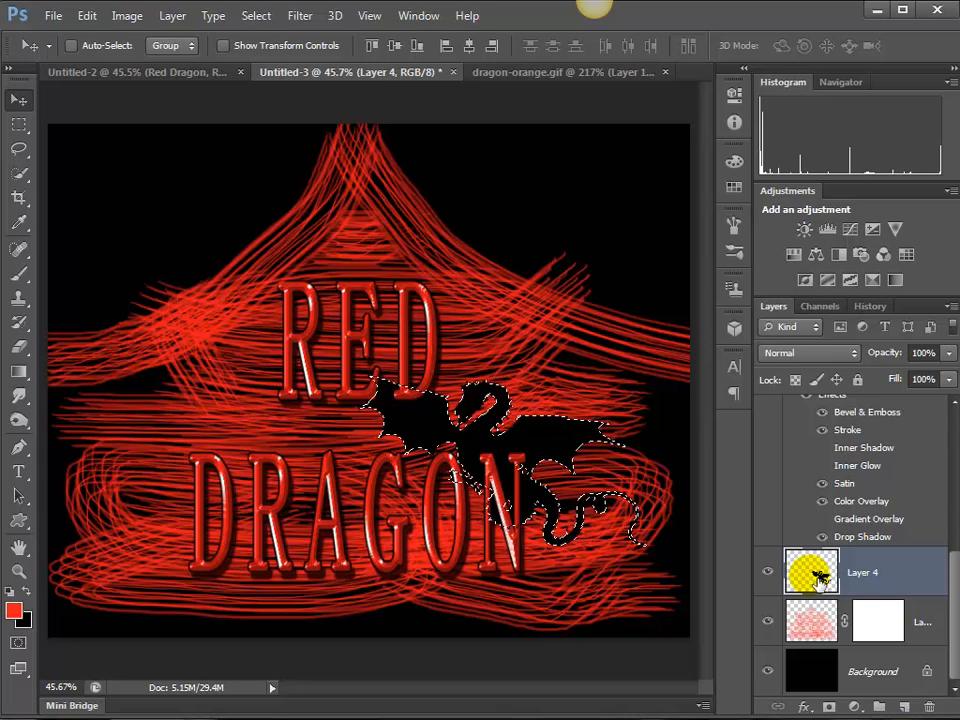
click(768, 574)
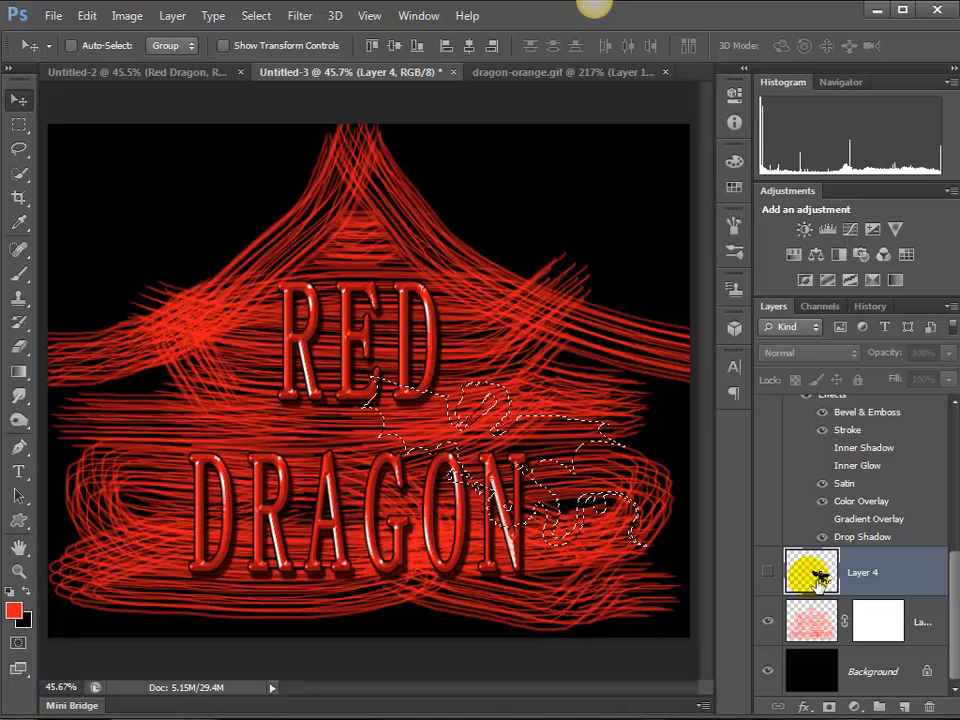
click(825, 621)
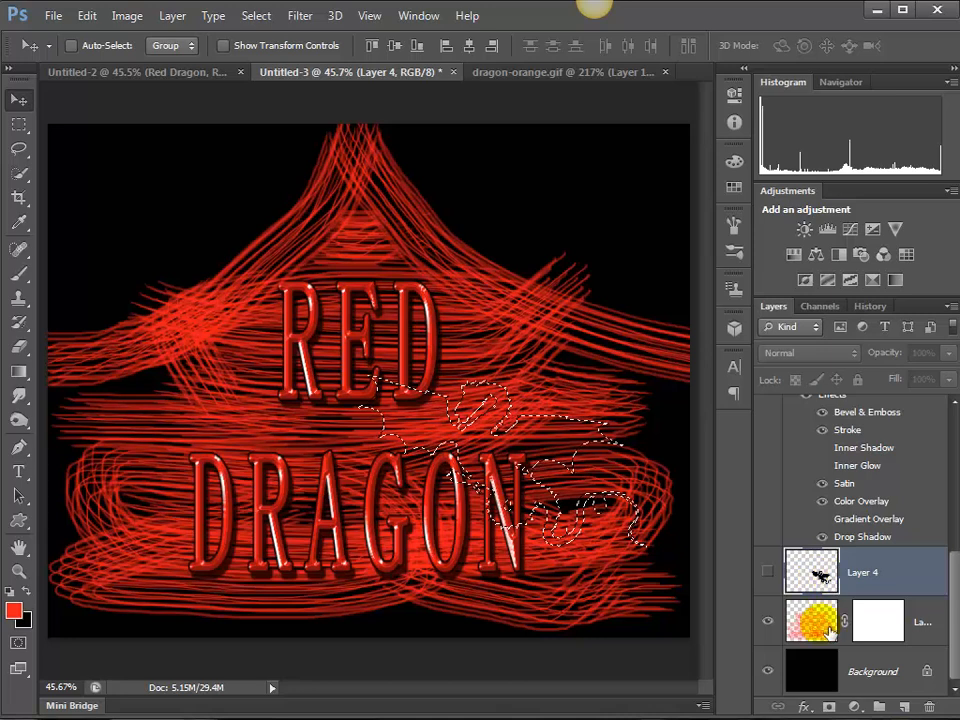
click(822, 578)
drag(828, 583, 891, 632)
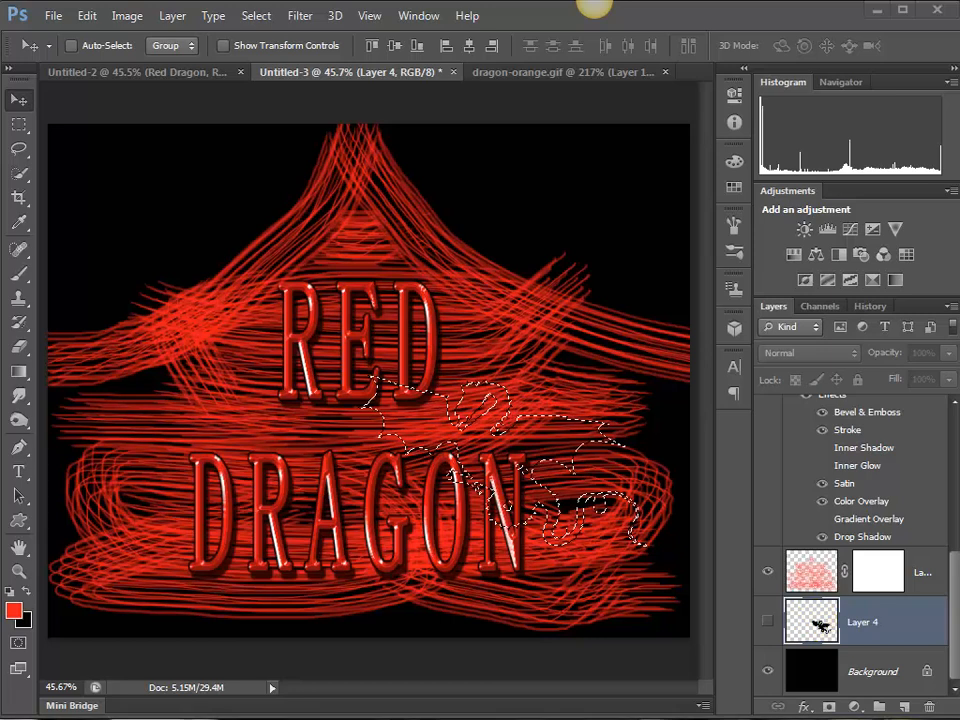
Fill the dragon selection with black on Layer 1's mask, deselect it, and delete Layer 4.
click(884, 577)
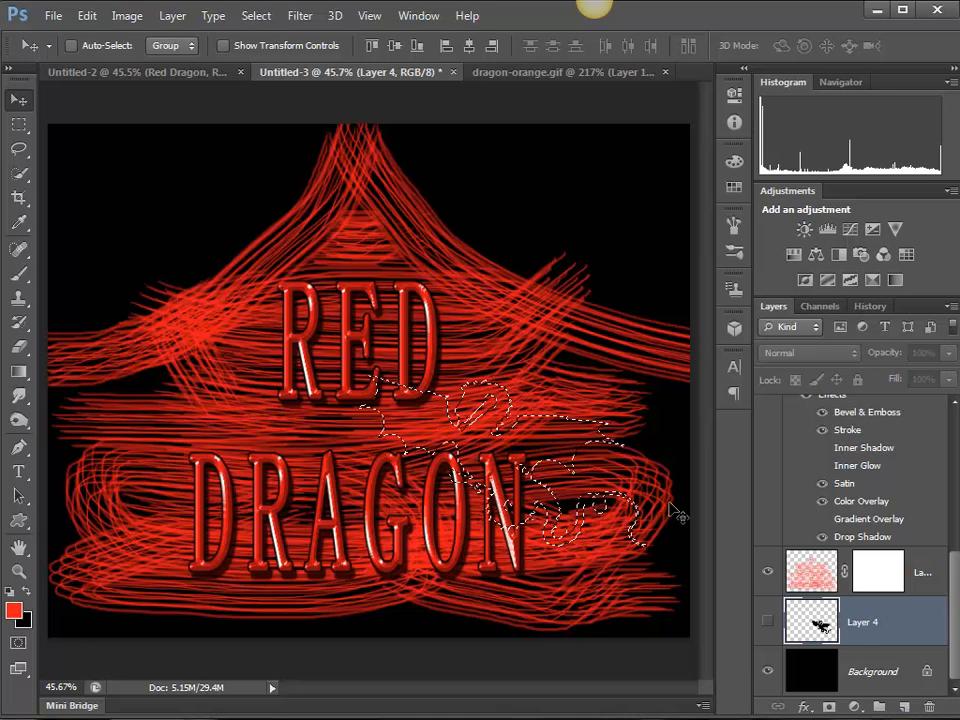
click(794, 552)
click(884, 576)
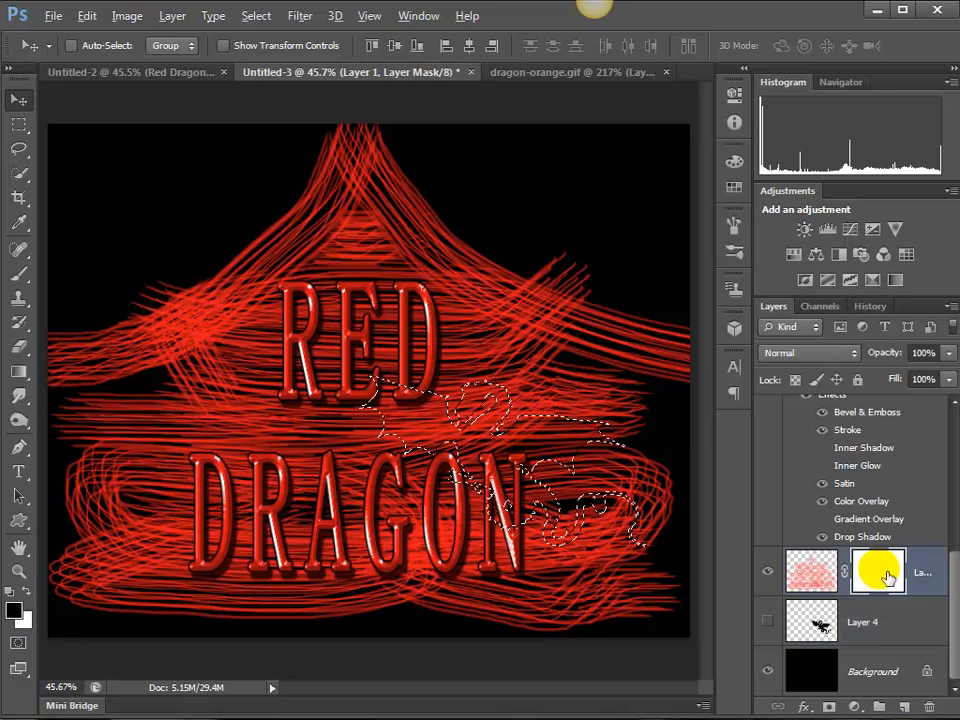
key(alt+BackSpace)
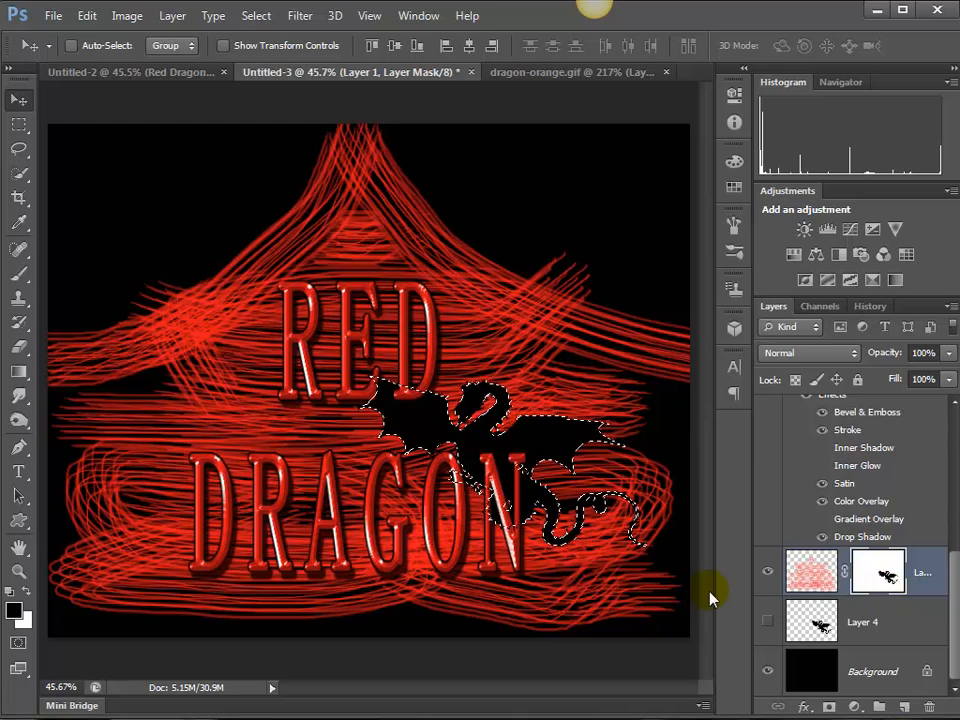
key(ctrl+d)
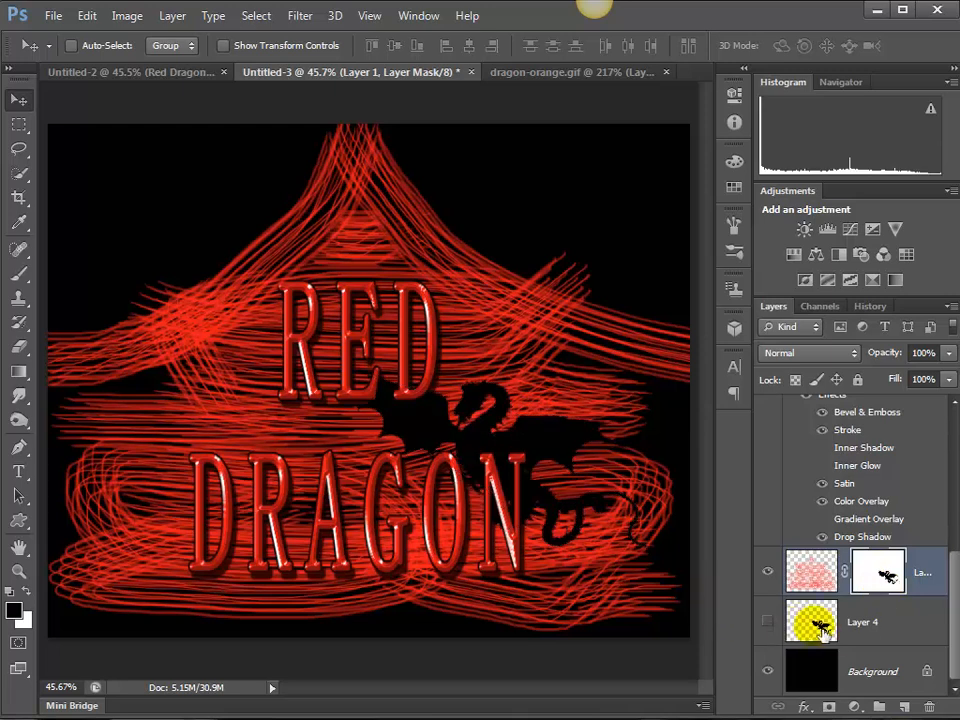
drag(812, 621, 932, 708)
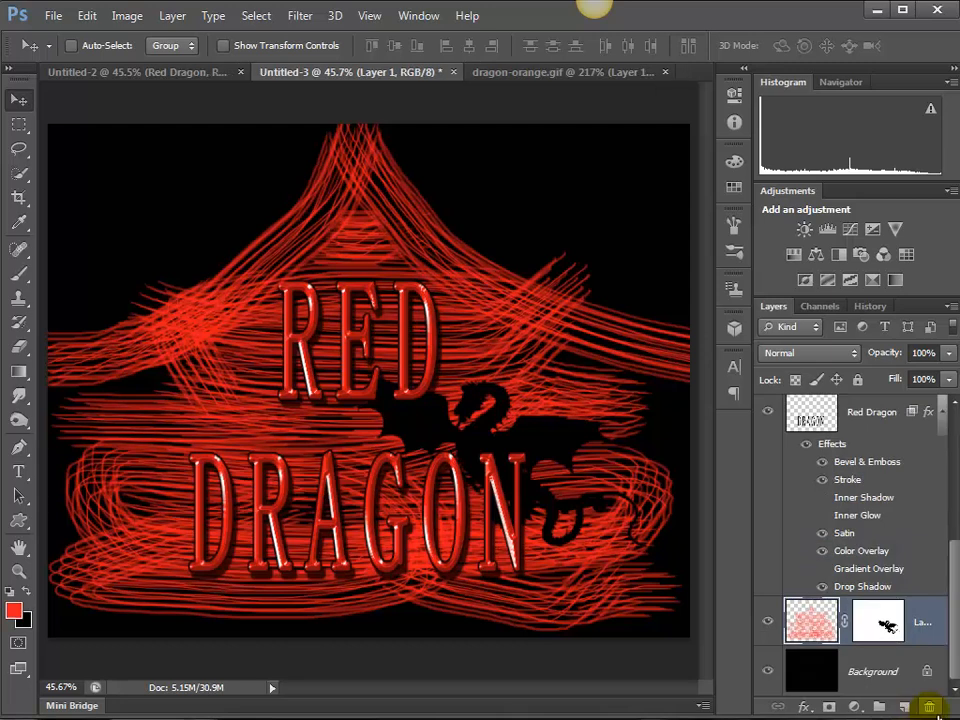
Disable Layer 1's mask to compare the strokes without the dragon cutout, and enable it again.
click(828, 625)
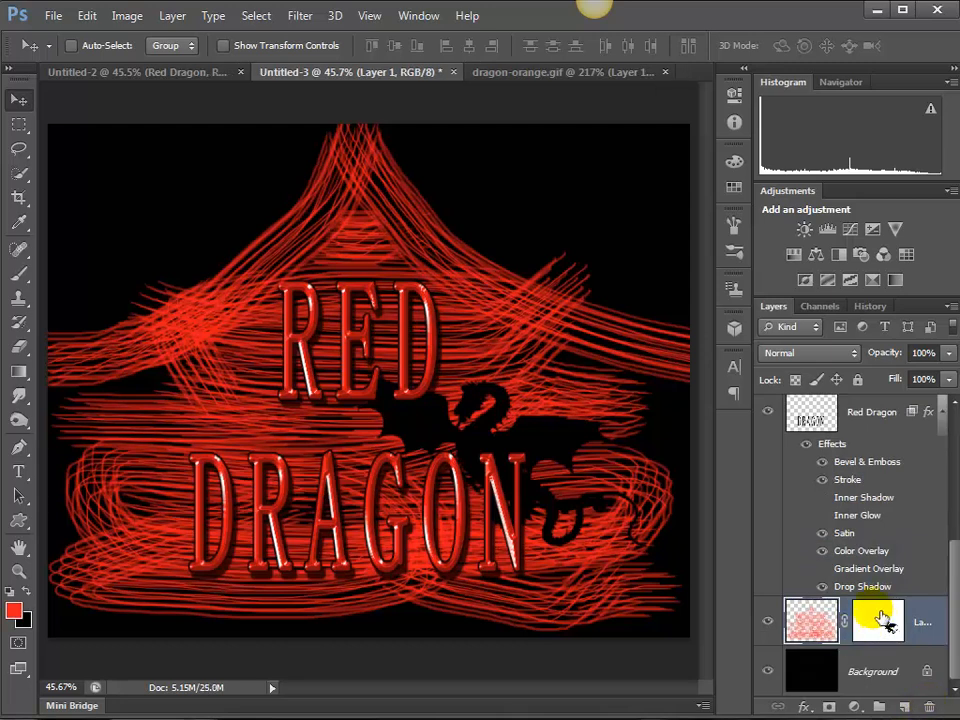
right_click(879, 615)
click(915, 627)
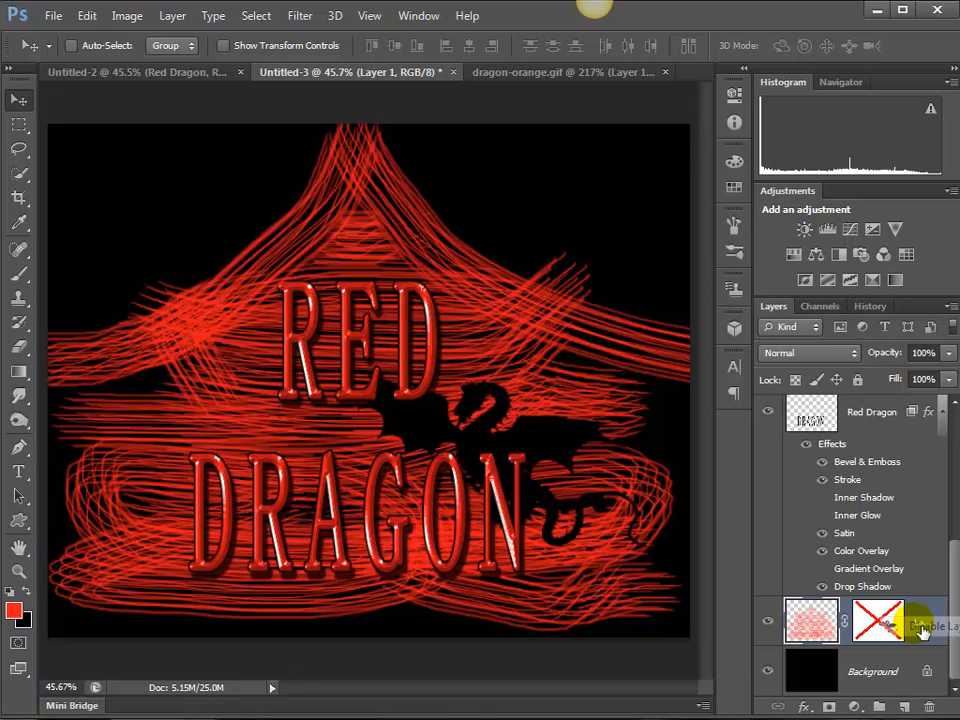
click(815, 618)
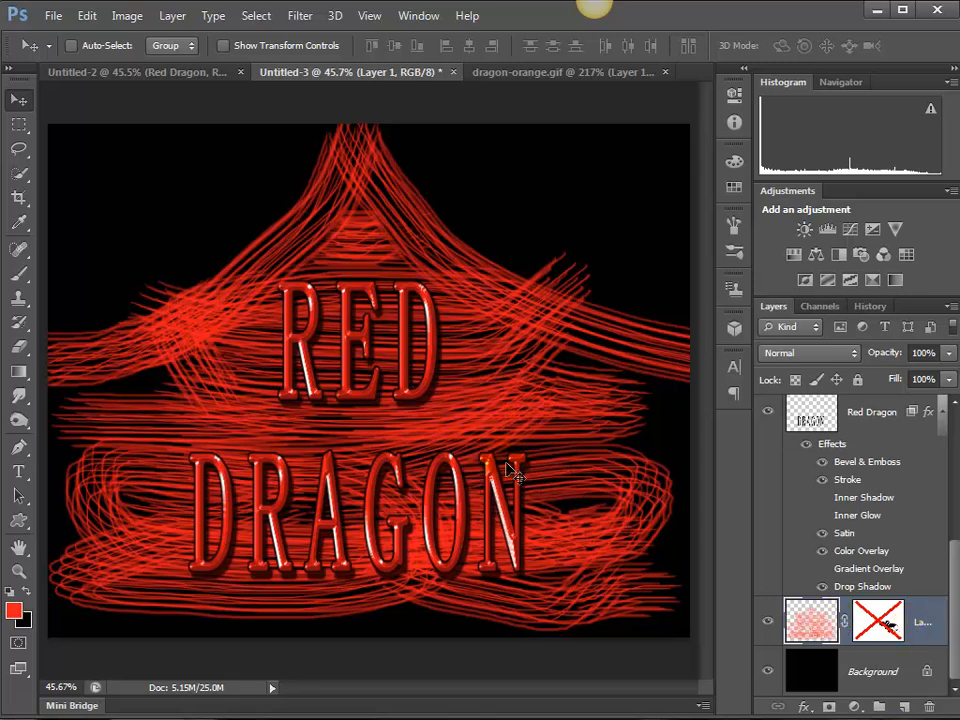
click(838, 618)
click(879, 620)
click(890, 622)
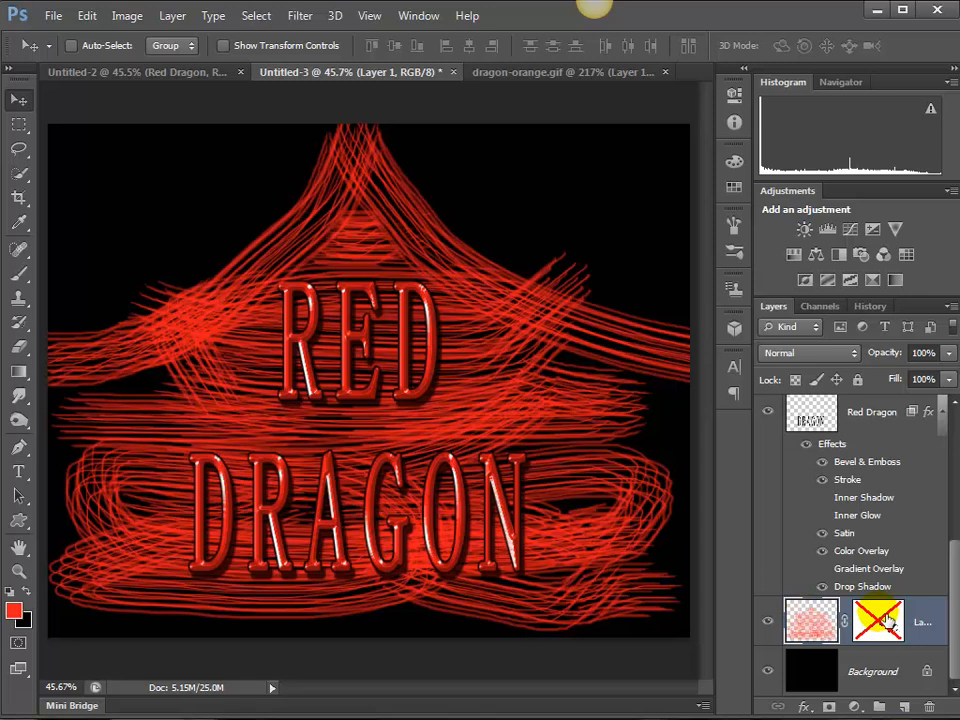
right_click(884, 620)
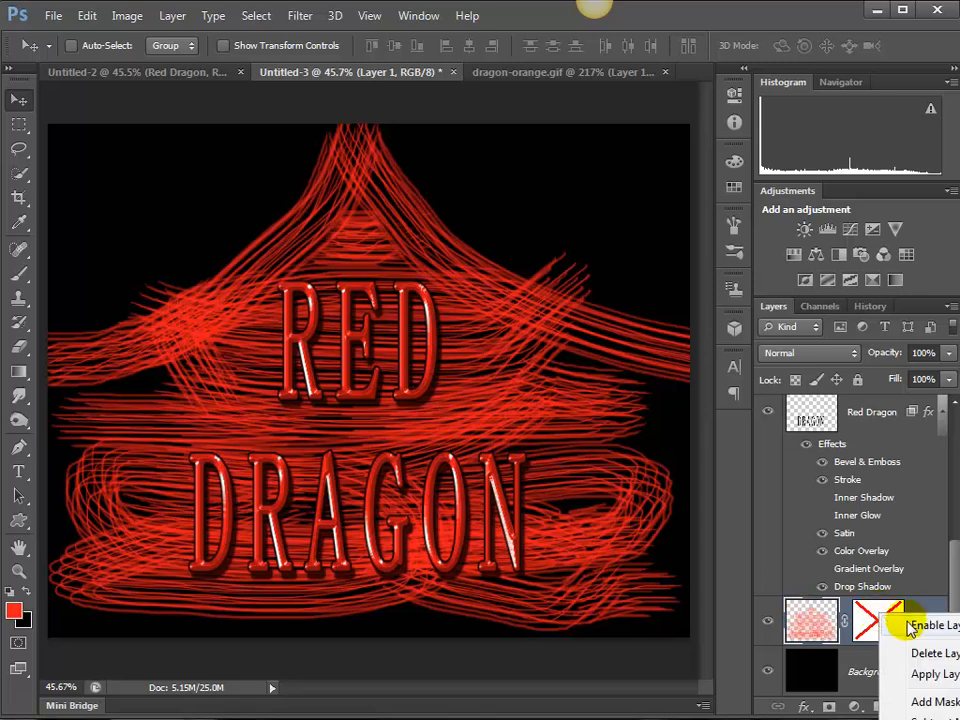
click(910, 627)
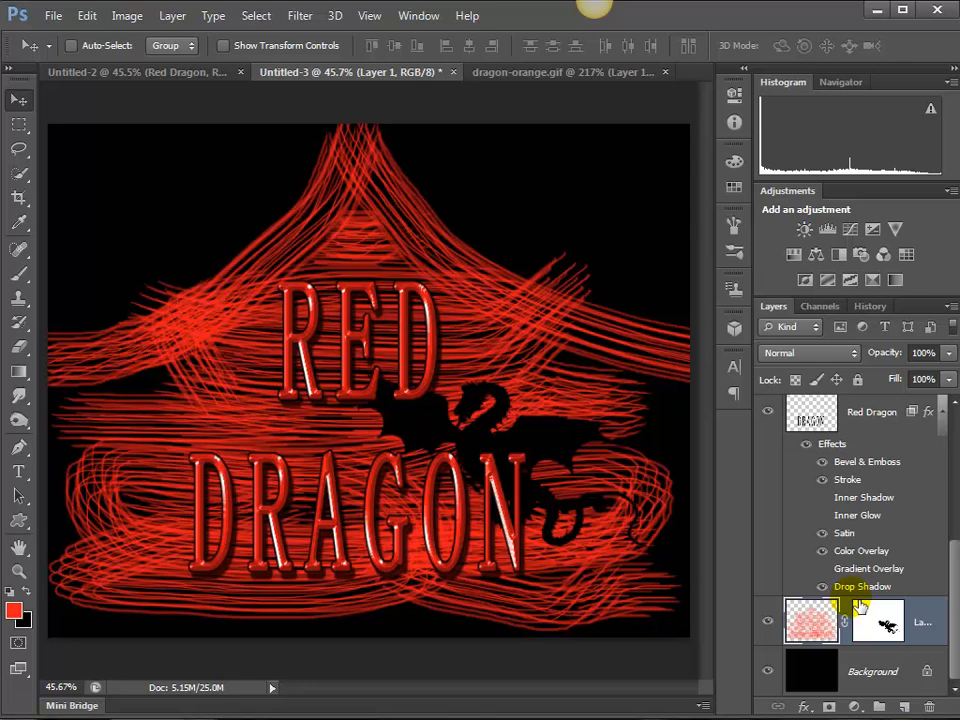
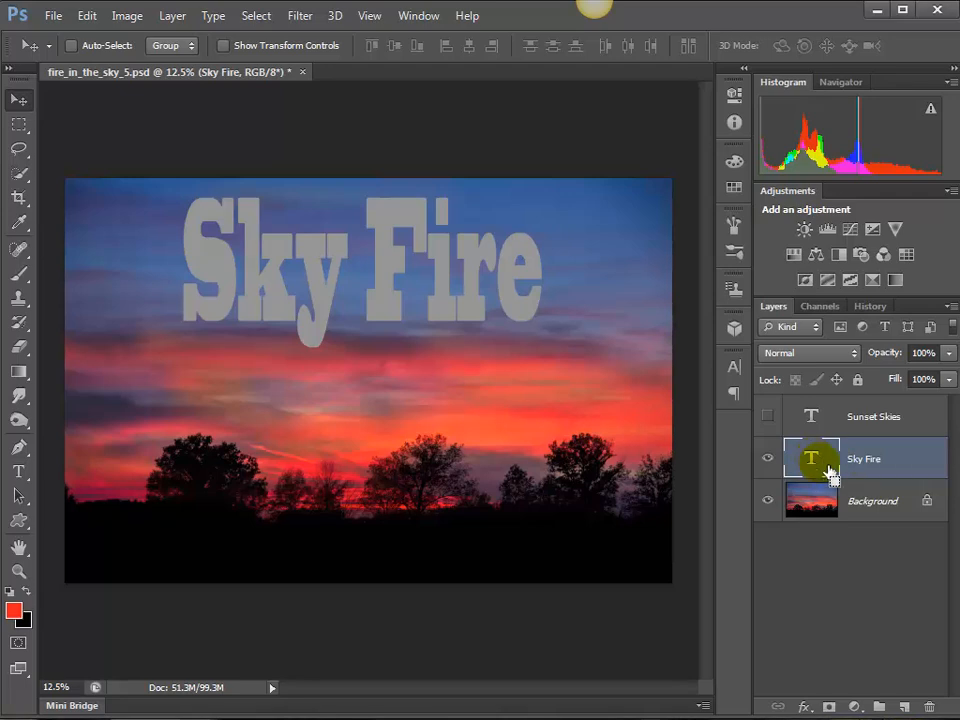
Load the Sky Fire text's outline as a selection in fire_in_the_sky_5.psd and hide its text layer.
ctrl+click(824, 466)
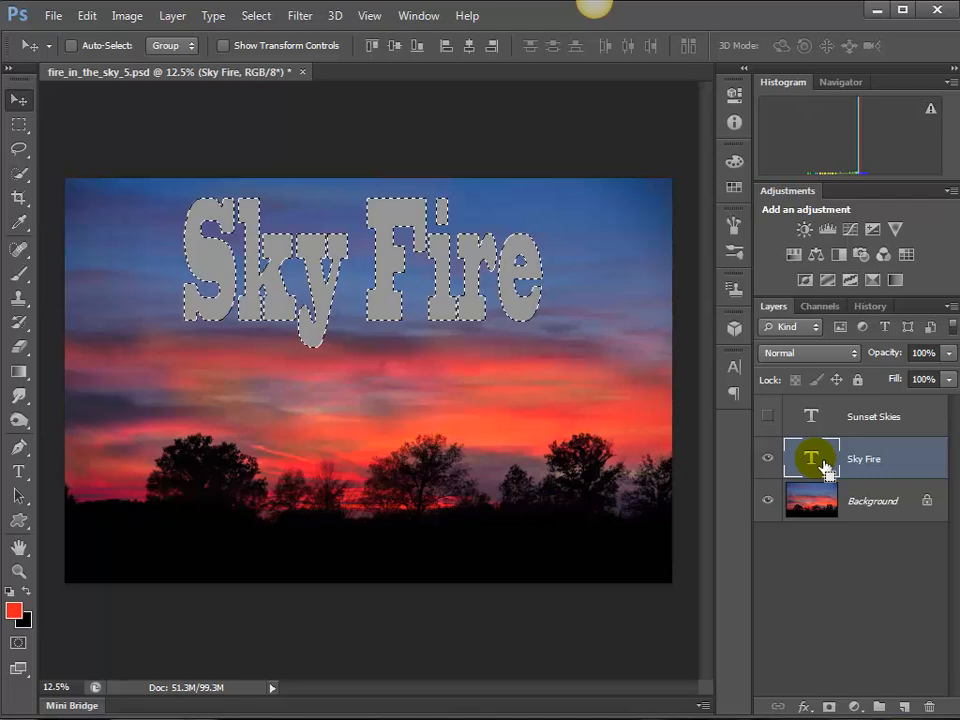
click(768, 459)
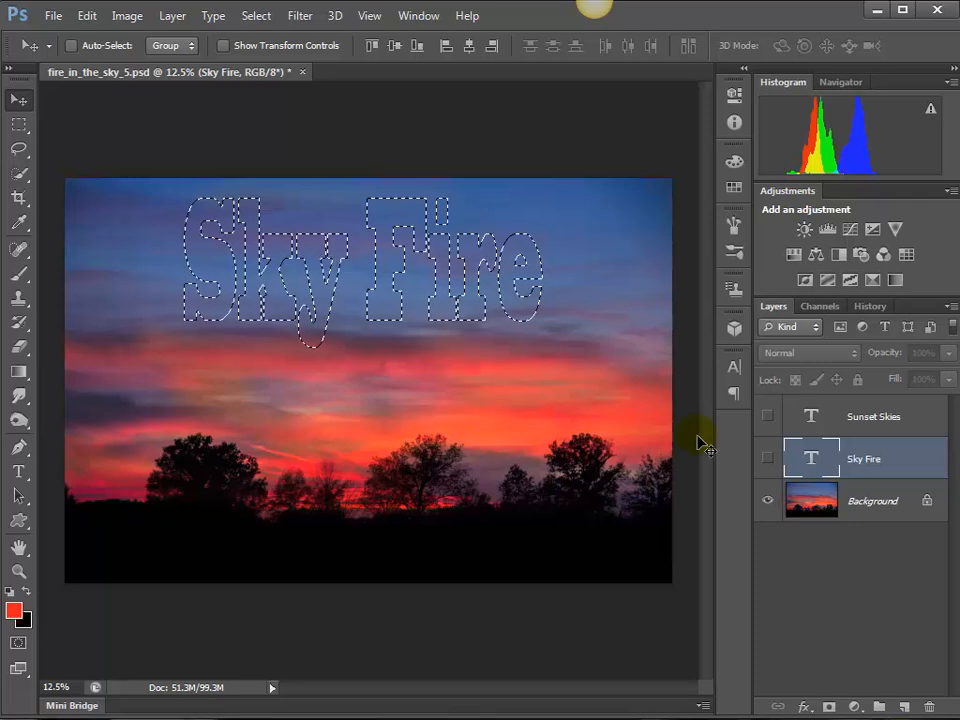
click(823, 467)
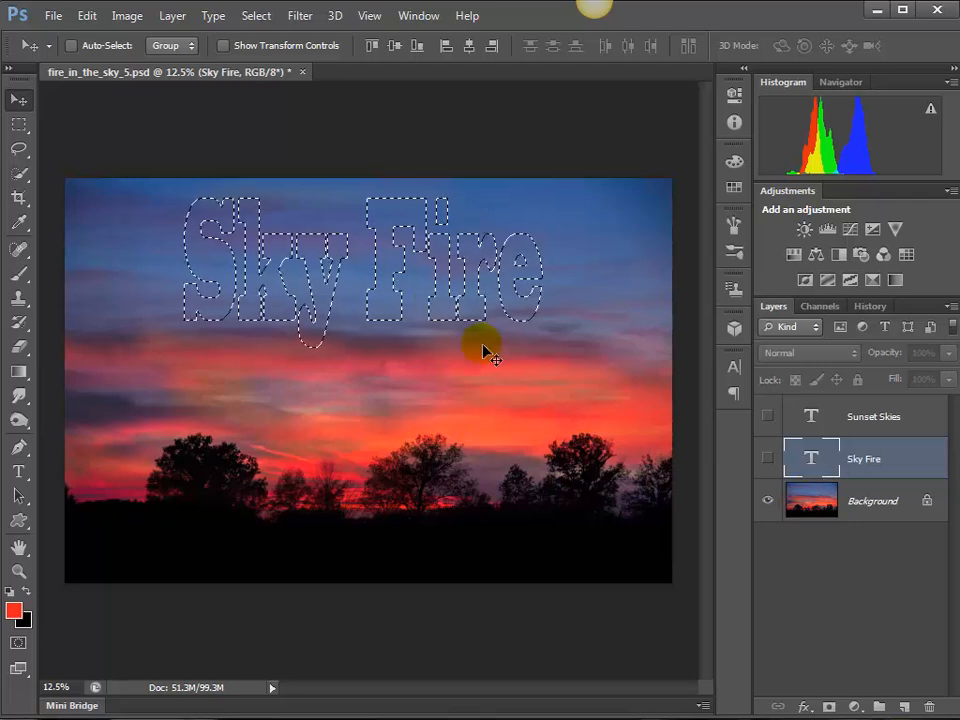
Move the text-shaped selection down over the red sky and copy that part of the Background to a new layer.
drag(384, 306, 435, 431)
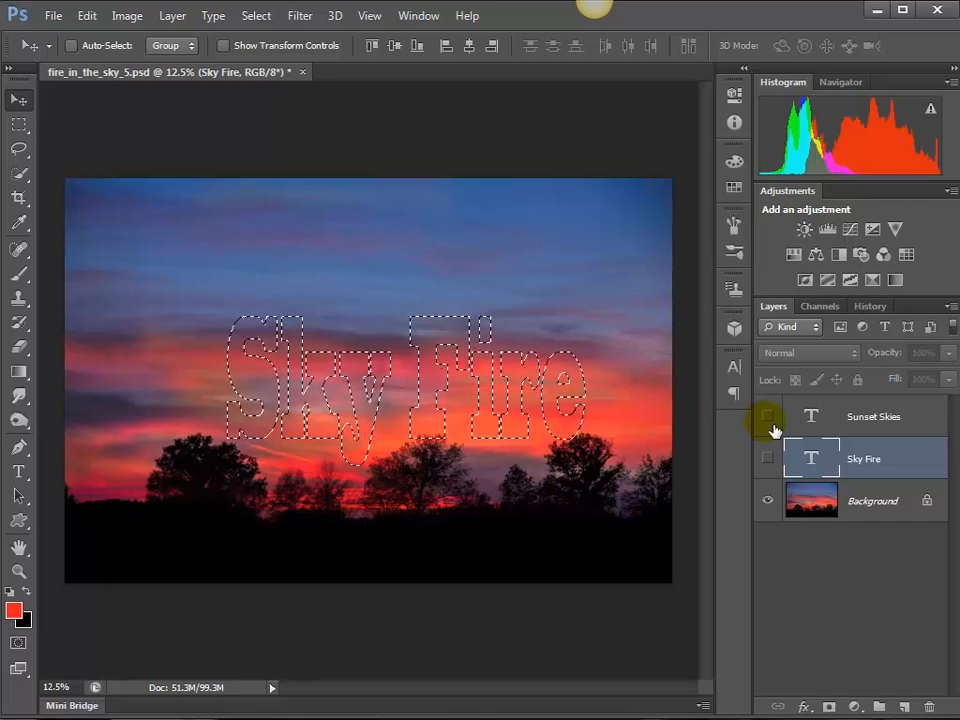
click(829, 508)
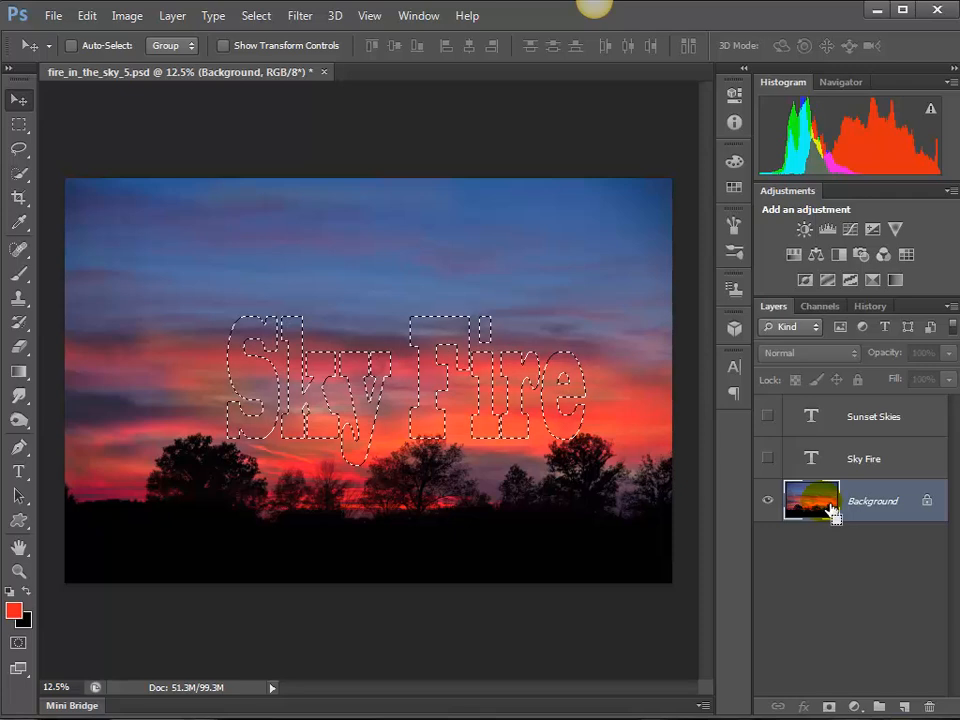
key(ctrl+j)
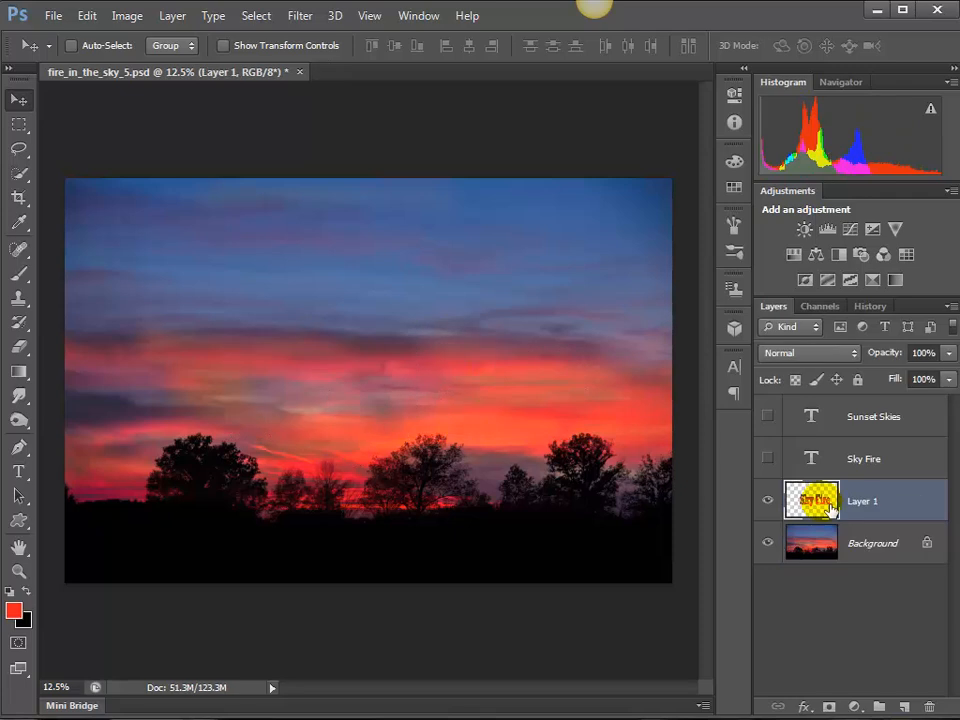
Hide the Background layer, select the whole canvas, and copy the picture-filled lettering on Layer 1.
click(768, 543)
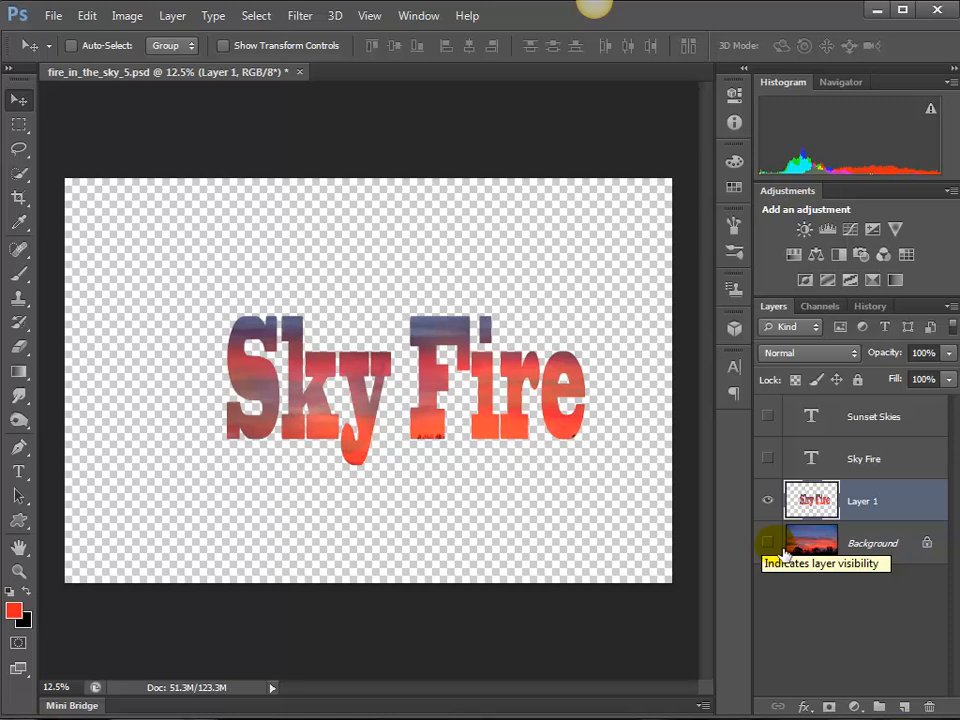
ctrl+click(818, 508)
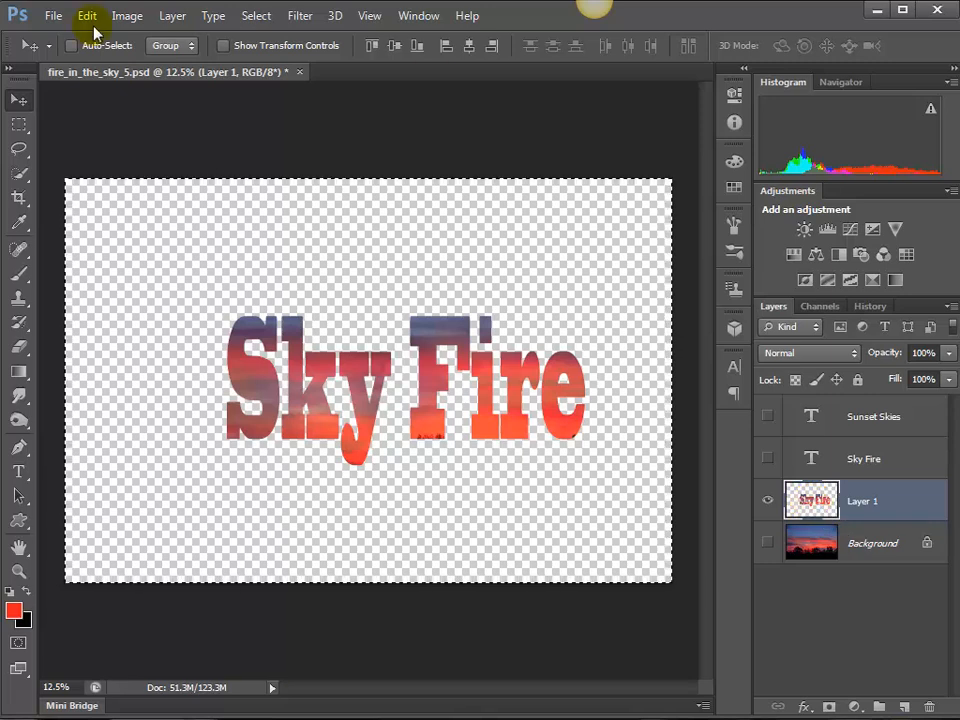
Start a new document and set its resolution to 150 pixels/inch.
click(51, 14)
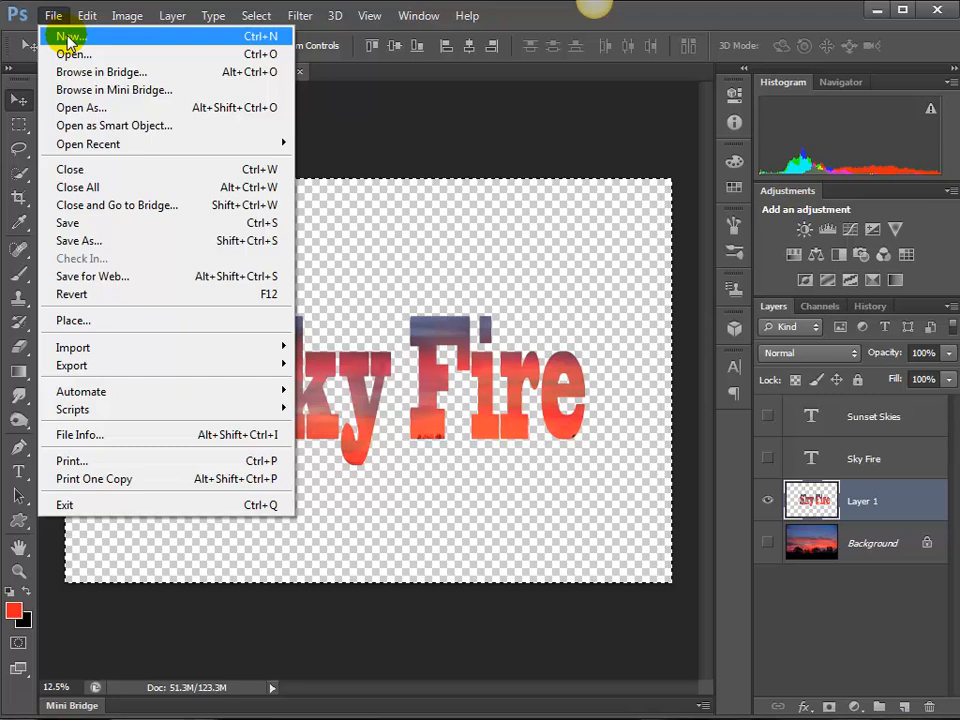
click(67, 38)
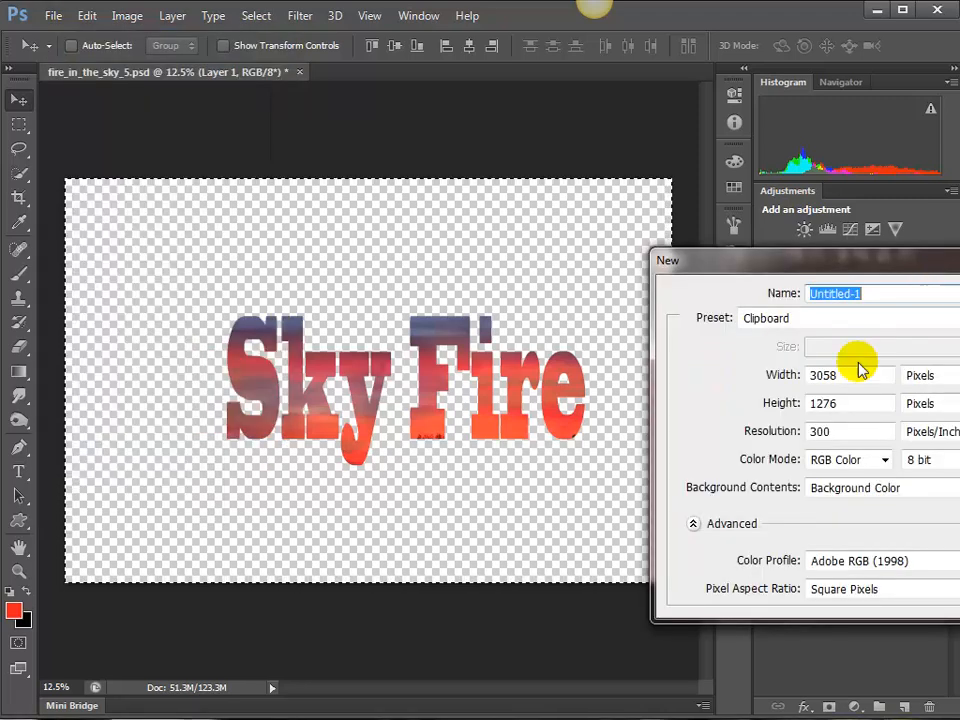
drag(901, 266, 601, 230)
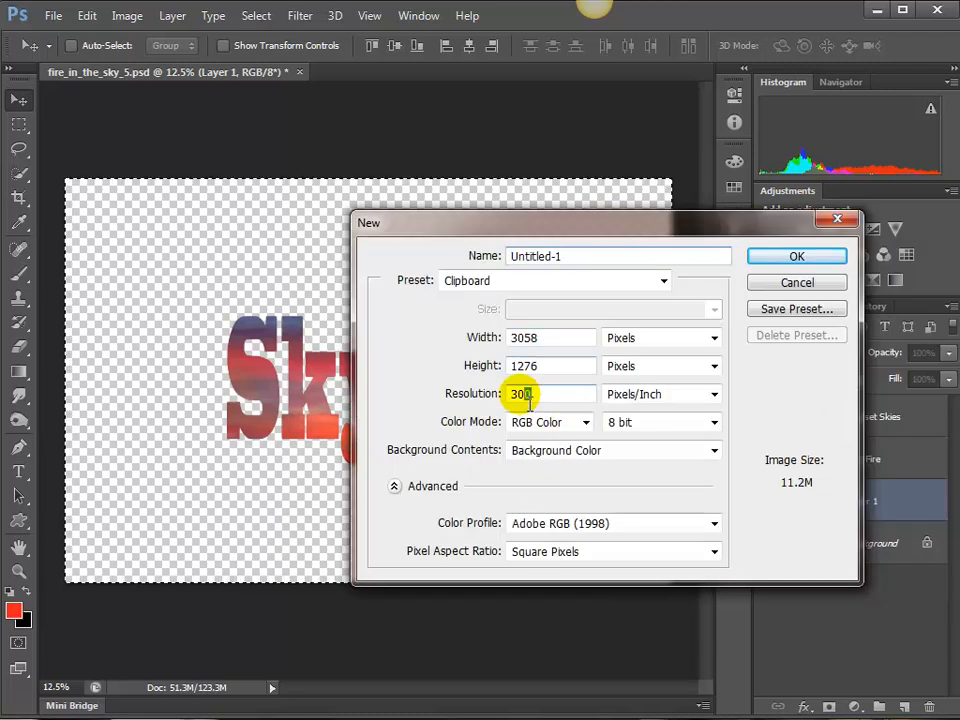
double_click(520, 394)
text(150)
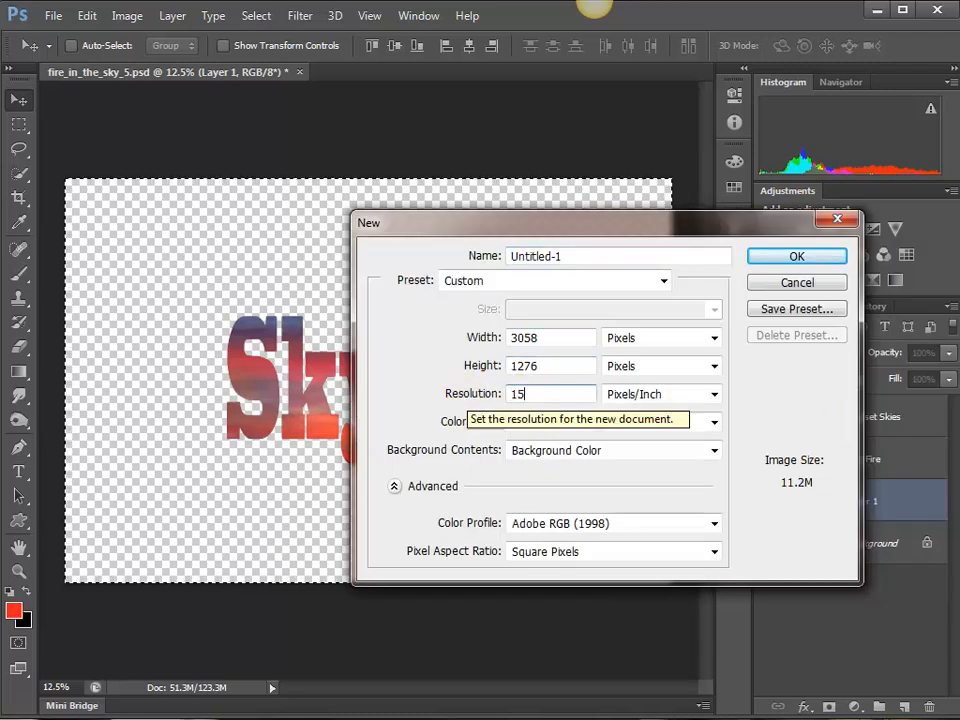
Set the new document to 10 inches wide and 8 inches high, keep Background Color as its contents, and create it.
click(638, 338)
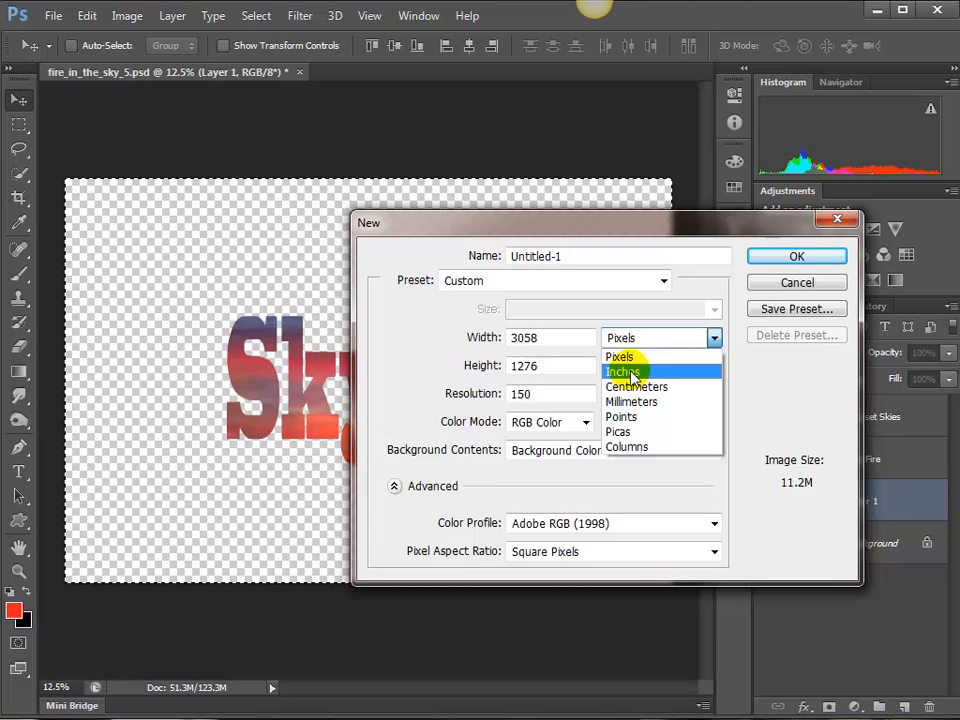
click(632, 376)
drag(553, 336, 456, 336)
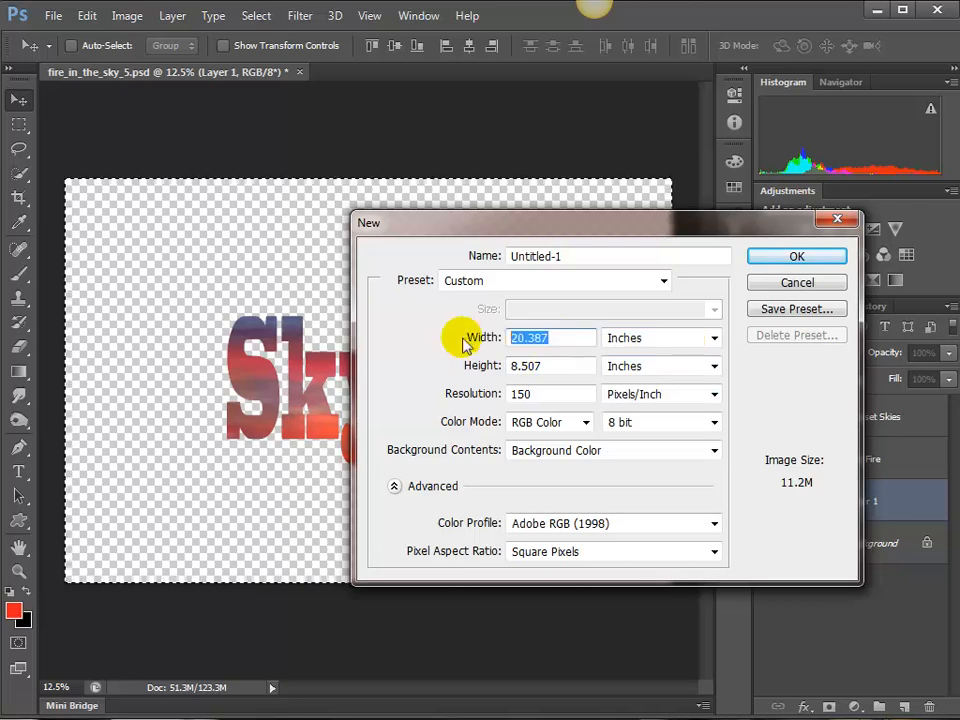
text(10)
drag(557, 369, 452, 364)
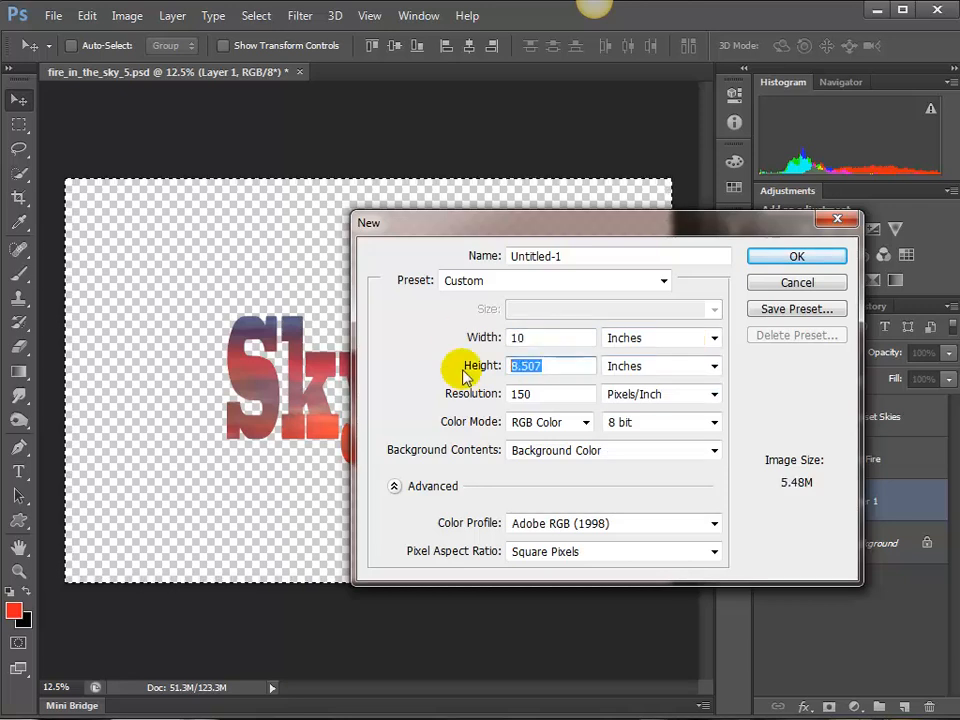
text(8)
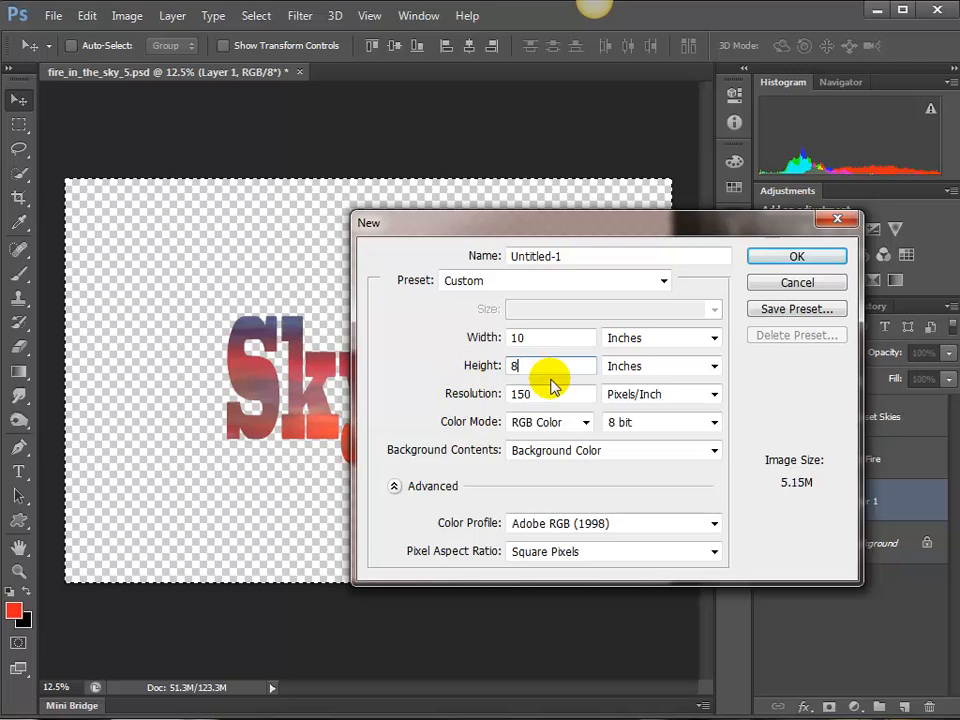
click(577, 452)
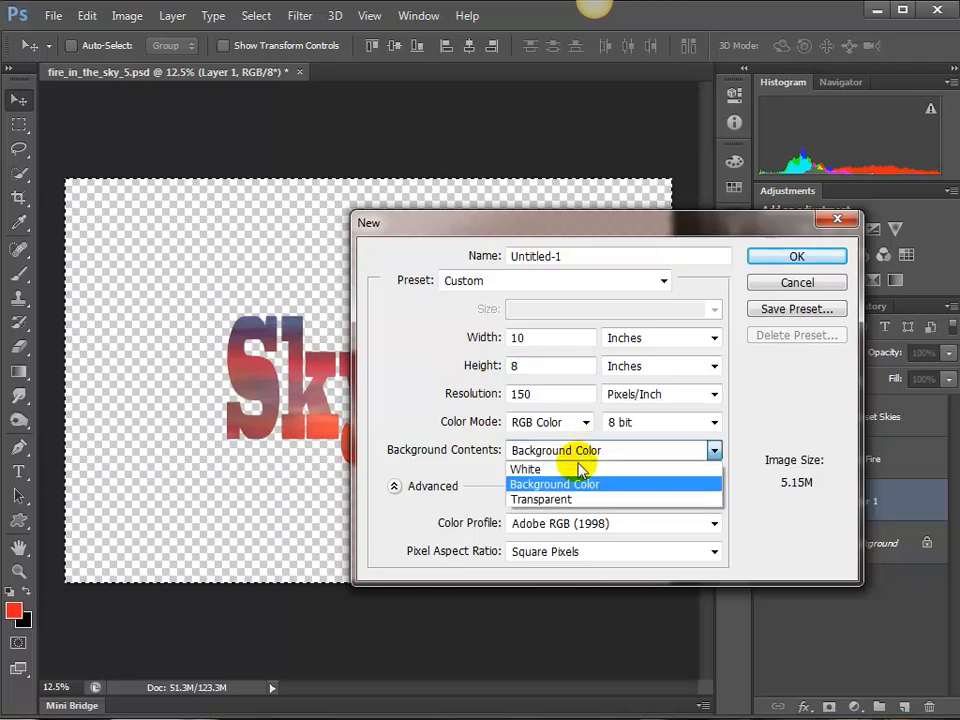
click(590, 452)
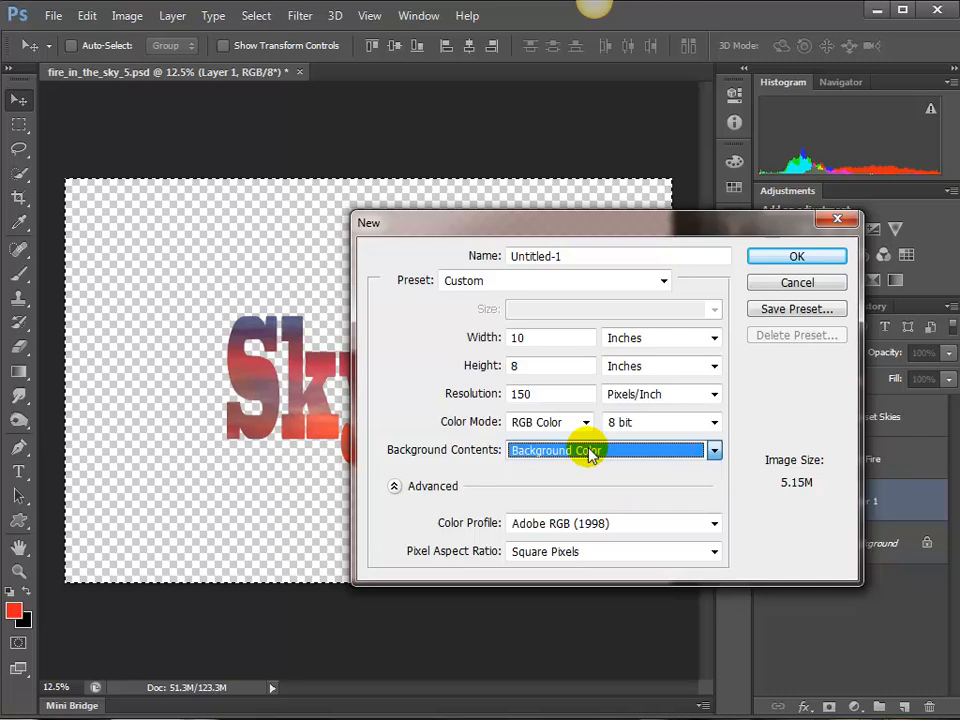
click(797, 258)
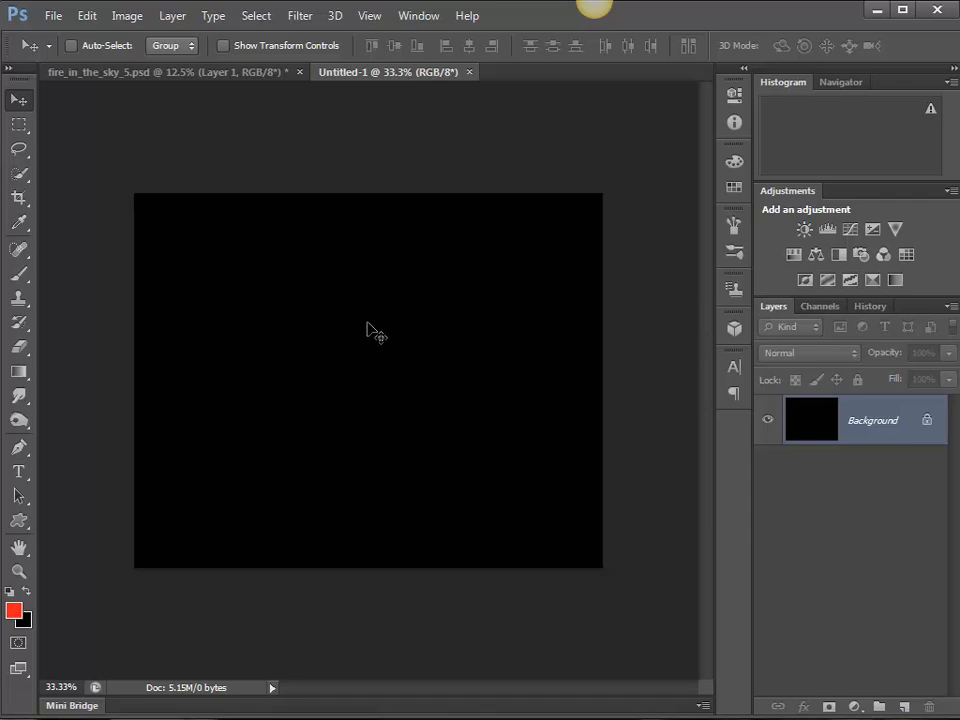
Paste the Sky Fire lettering and scale it to about 34% width and 60.5% height in the upper part of the black canvas.
key(ctrl+v)
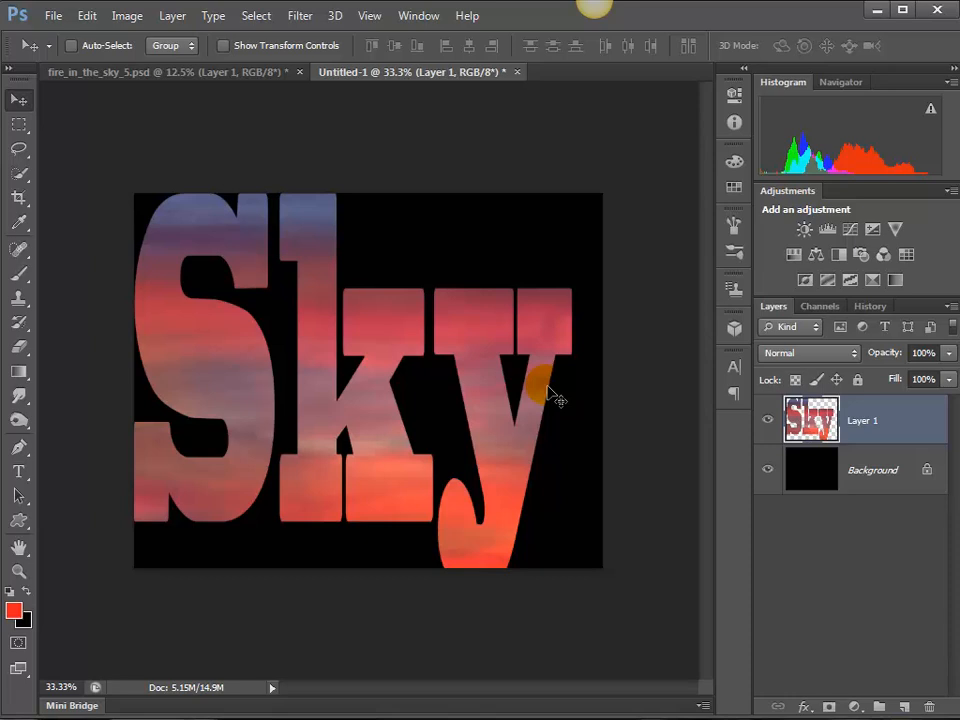
key(ctrl+t)
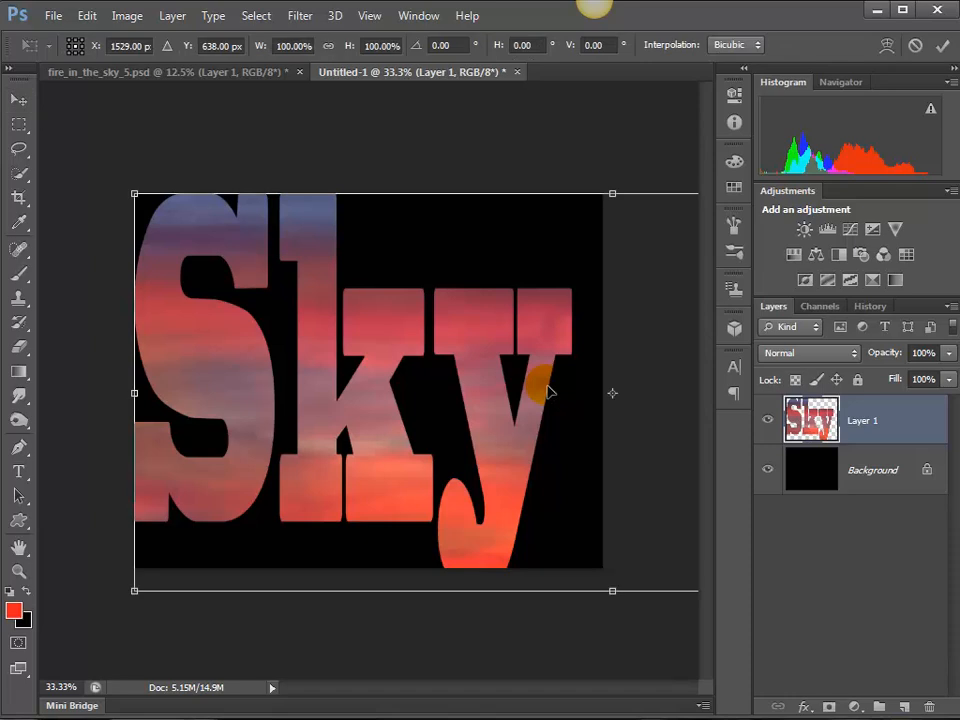
key(ctrl+minus)
key(ctrl+minus)
key(ctrl+minus)
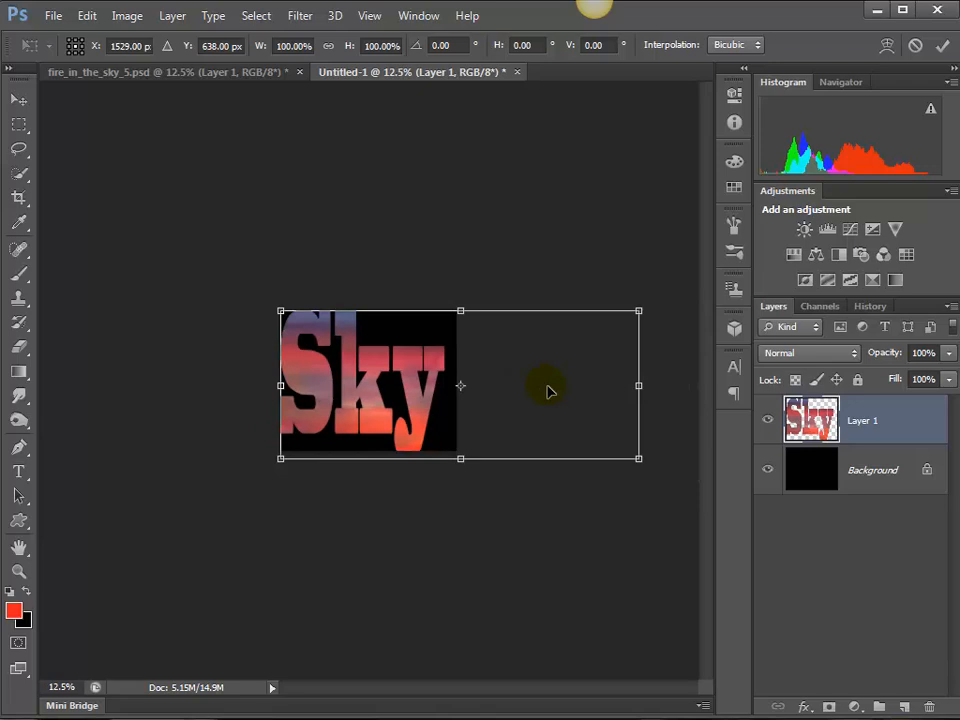
drag(639, 312, 437, 342)
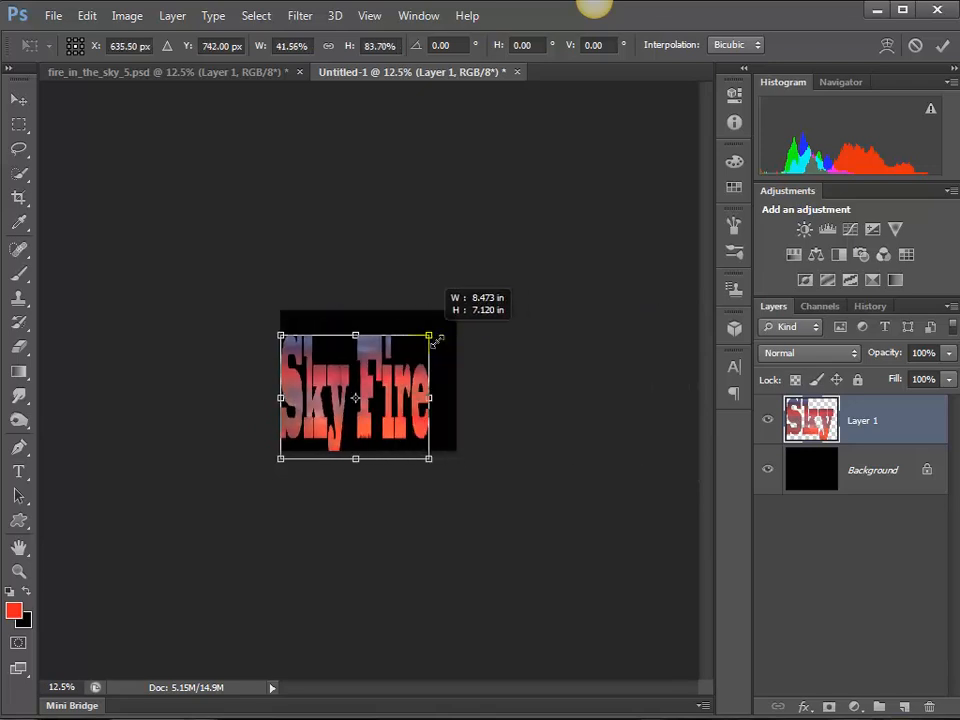
drag(283, 459, 307, 424)
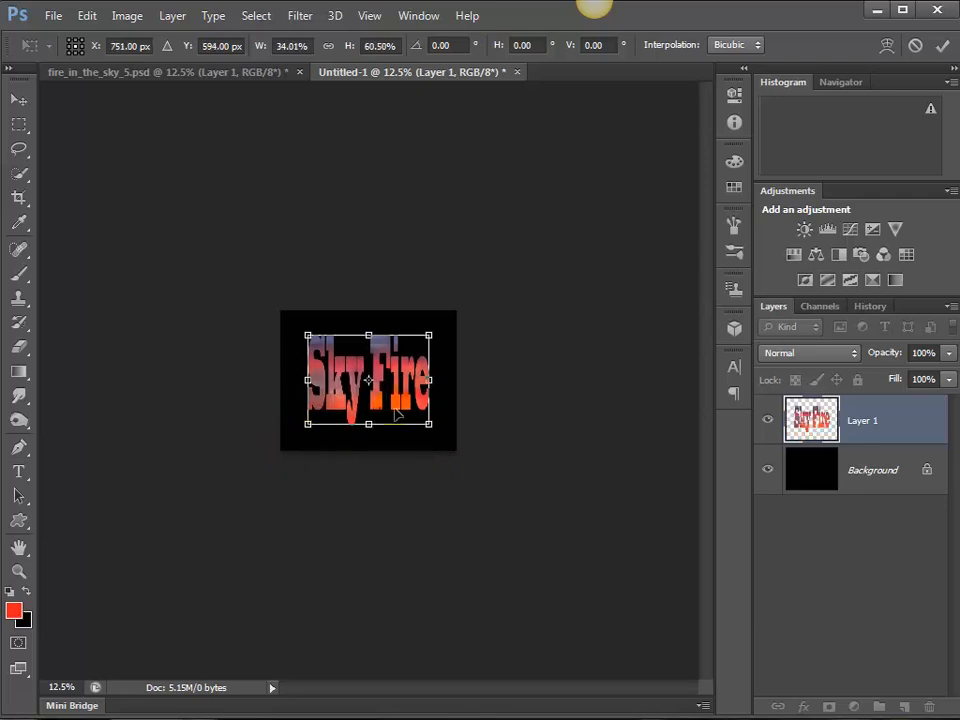
drag(412, 403, 406, 401)
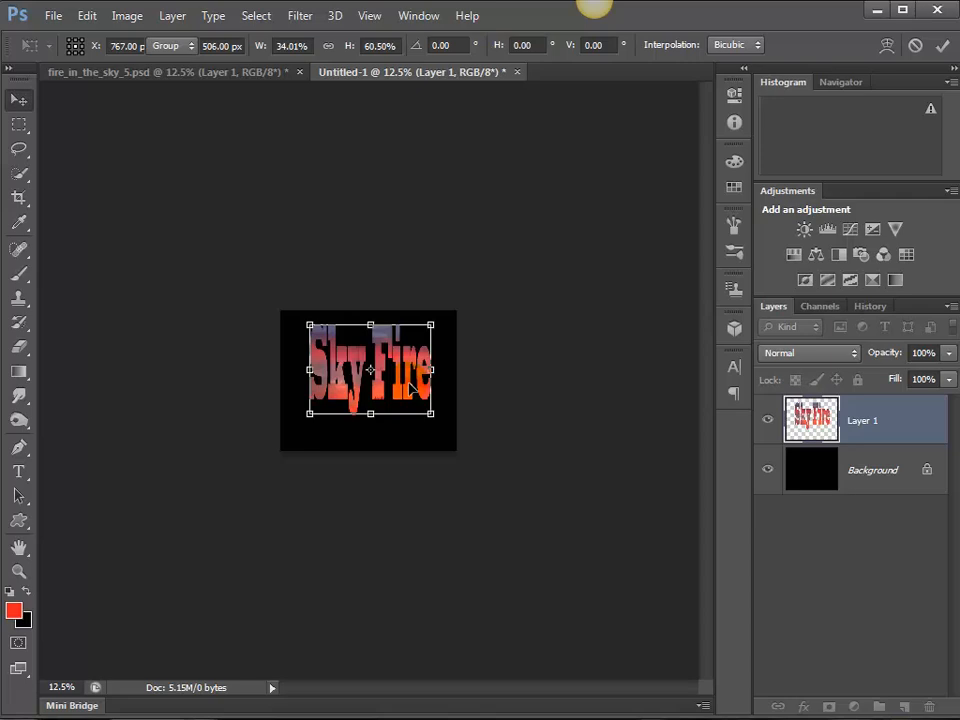
key(Return)
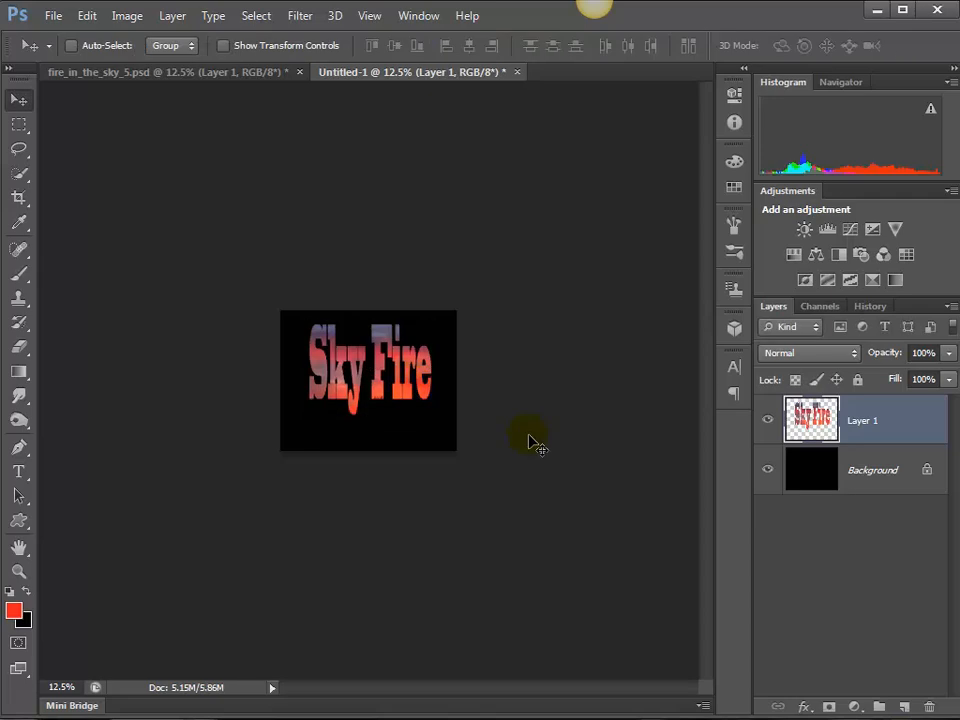
Darken the lettering on Layer 1 with Levels, raising the black input level to 30.
key(ctrl+0)
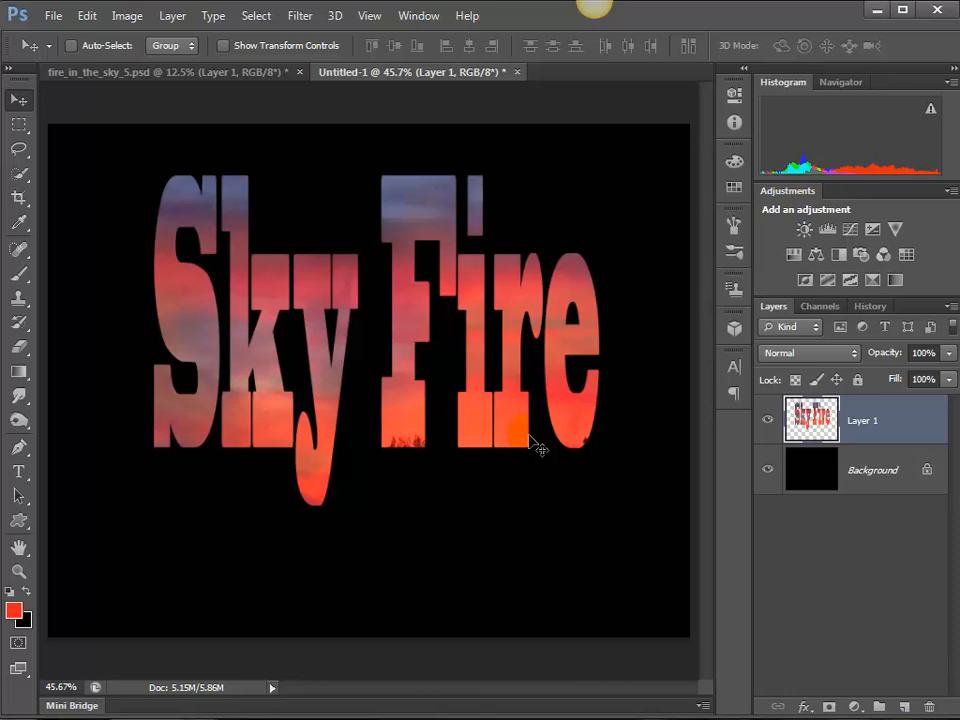
key(ctrl+l)
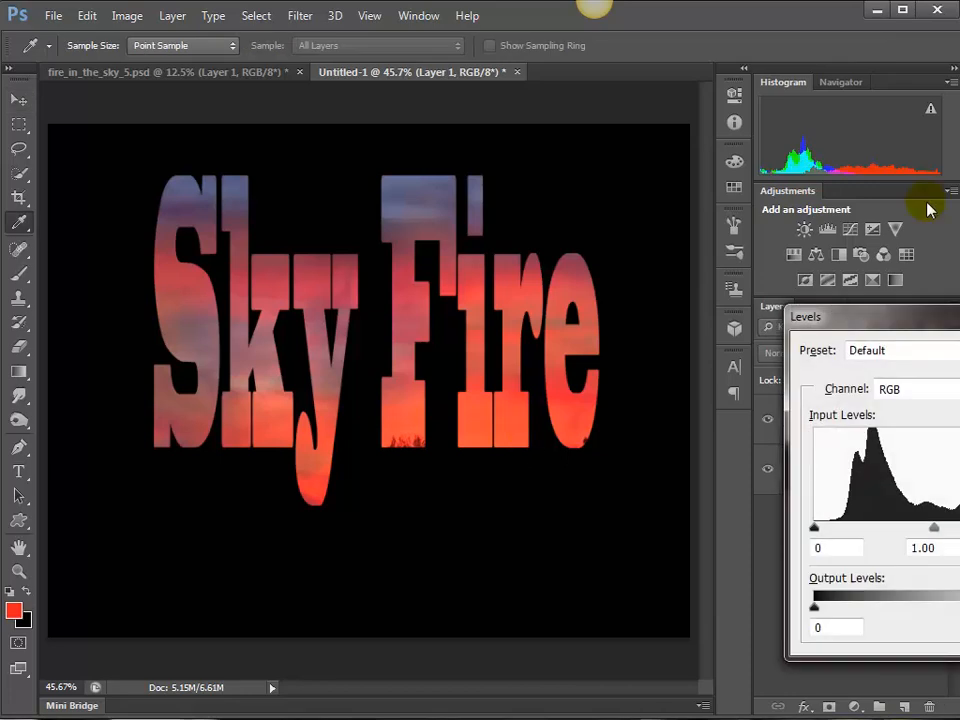
drag(955, 316, 660, 221)
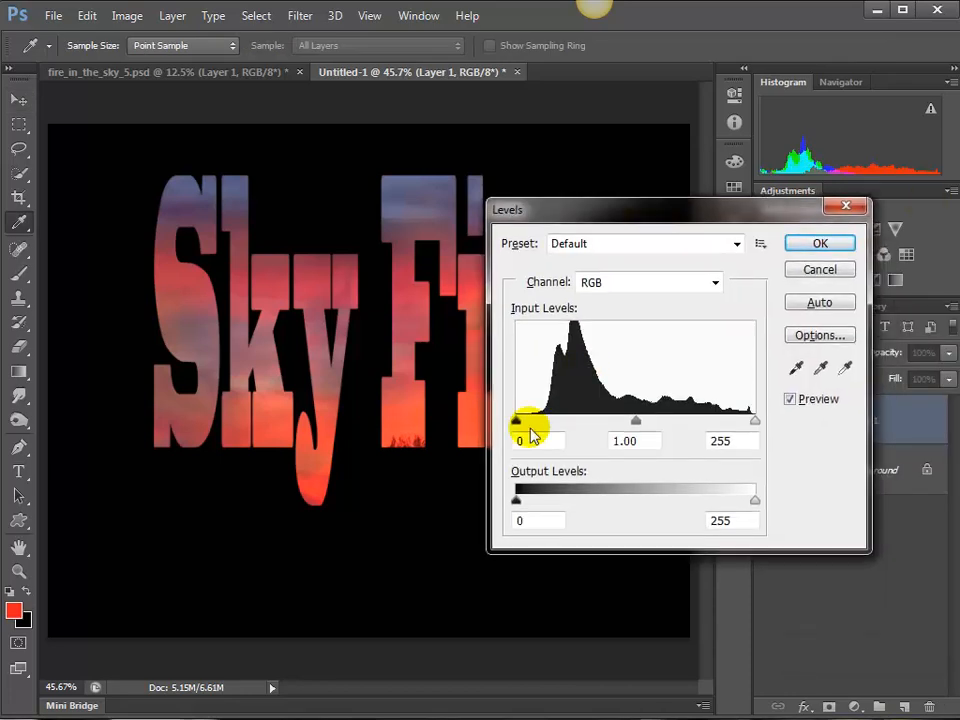
drag(518, 425, 545, 428)
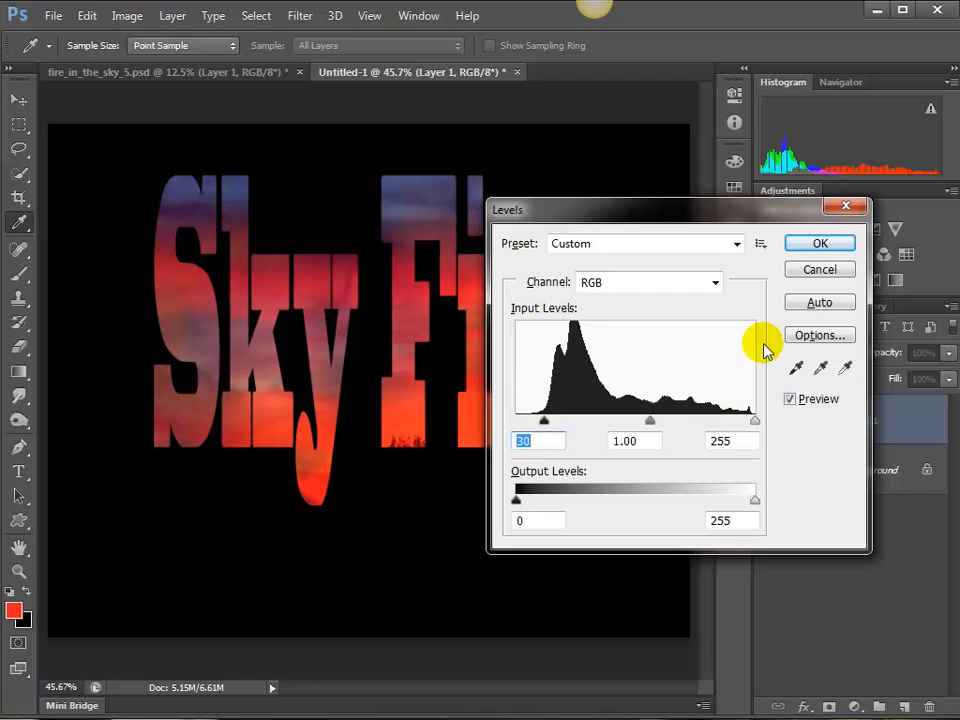
click(819, 246)
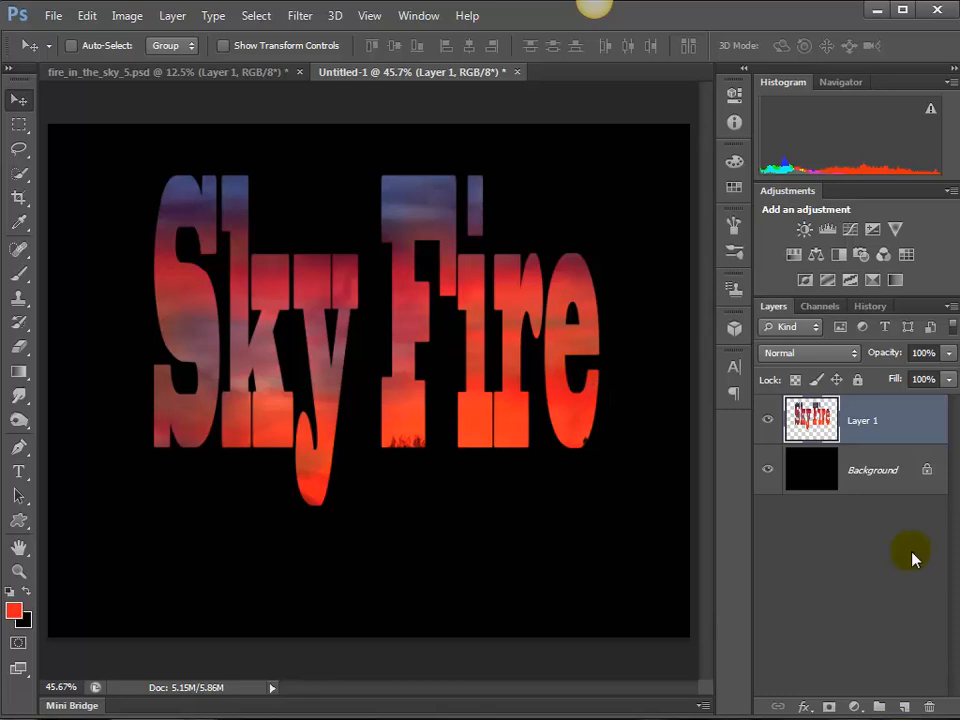
Add an empty layer between Layer 1 and the Background and activate the Gradient tool.
click(904, 707)
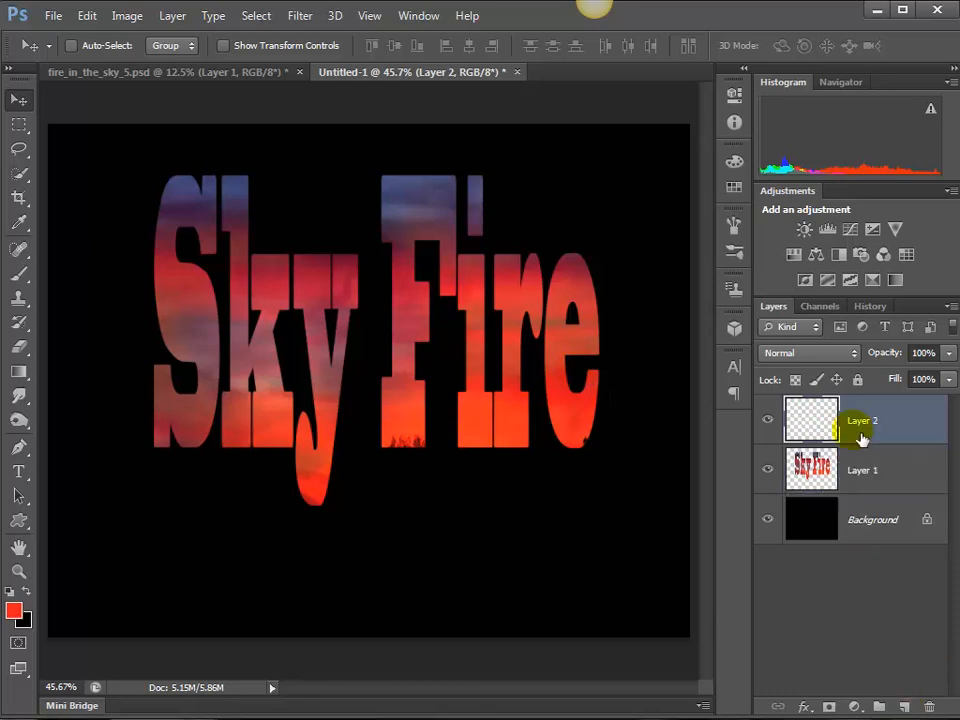
drag(861, 433, 861, 497)
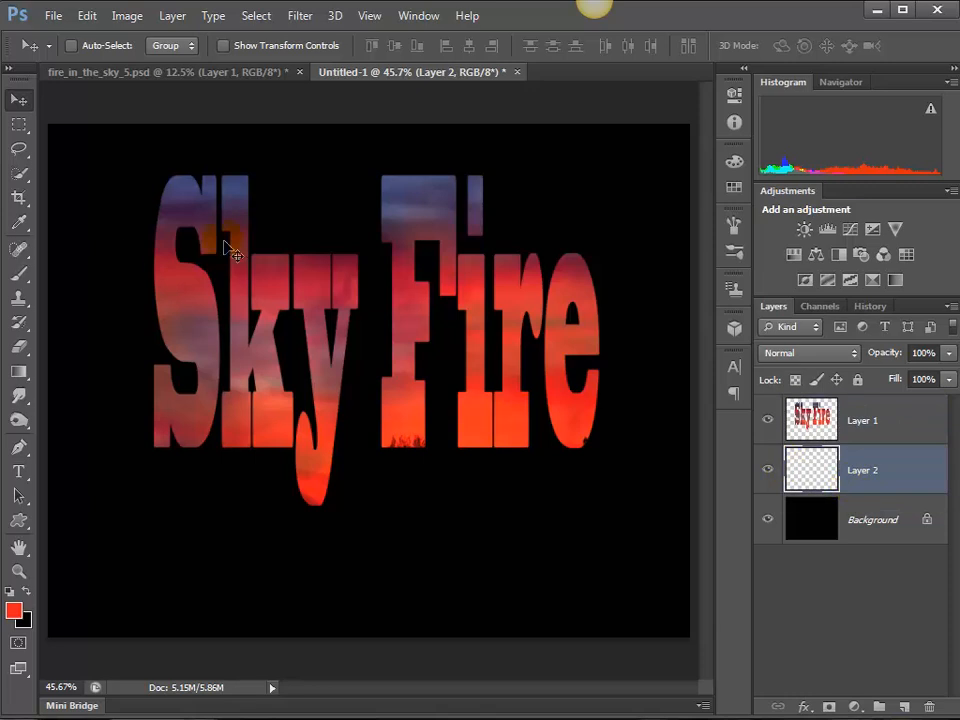
click(20, 372)
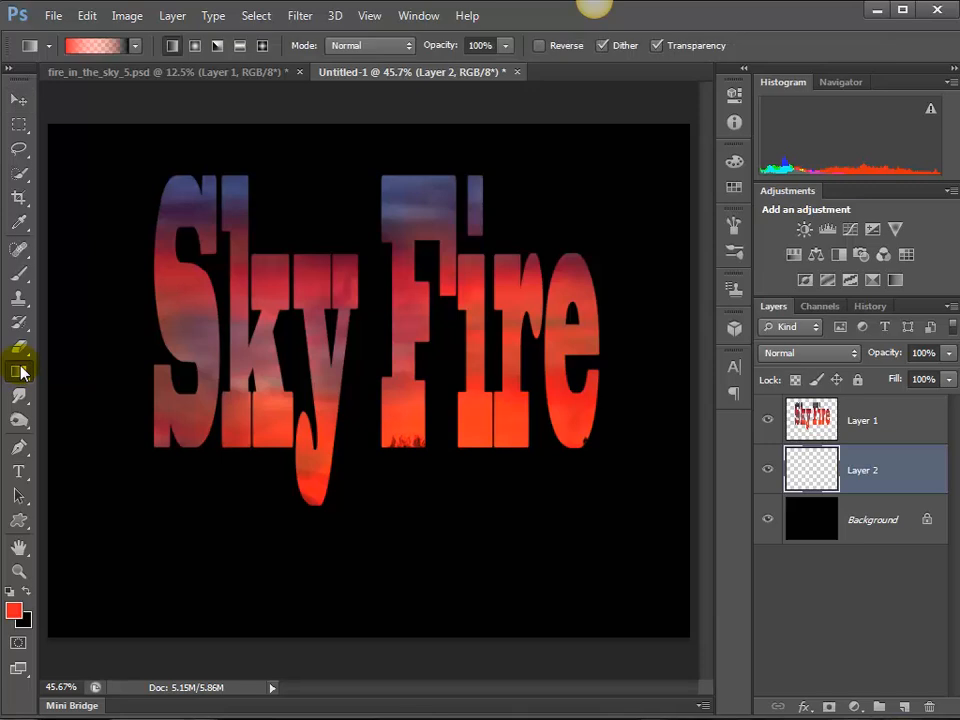
Edit the Foreground to Background gradient, setting its start stop to the dusky blue-violet sampled from the top of the letter S.
click(96, 48)
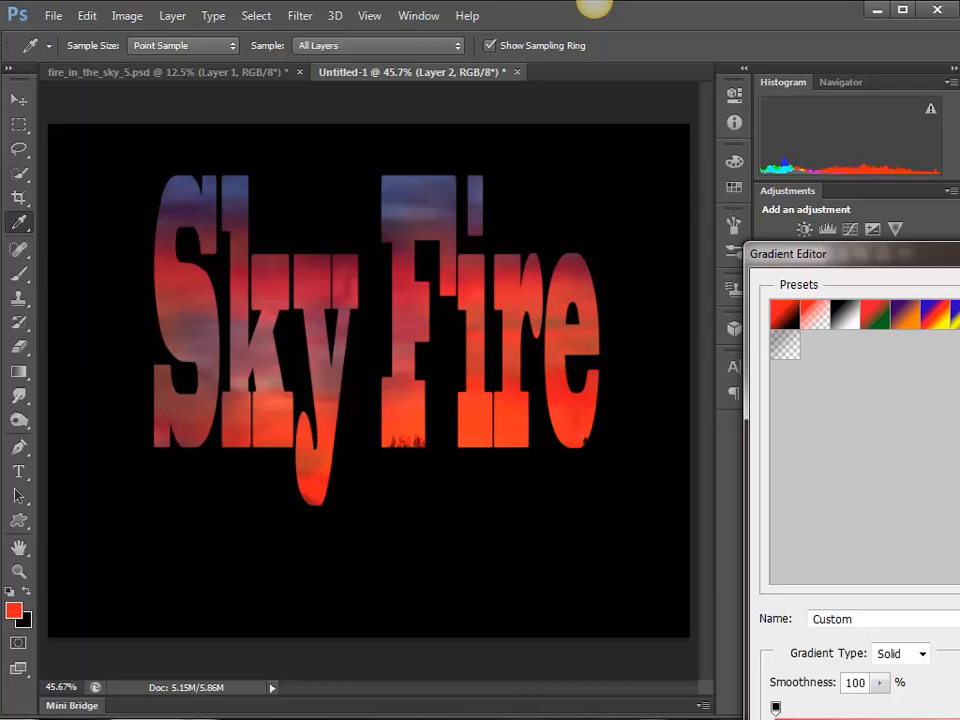
click(784, 318)
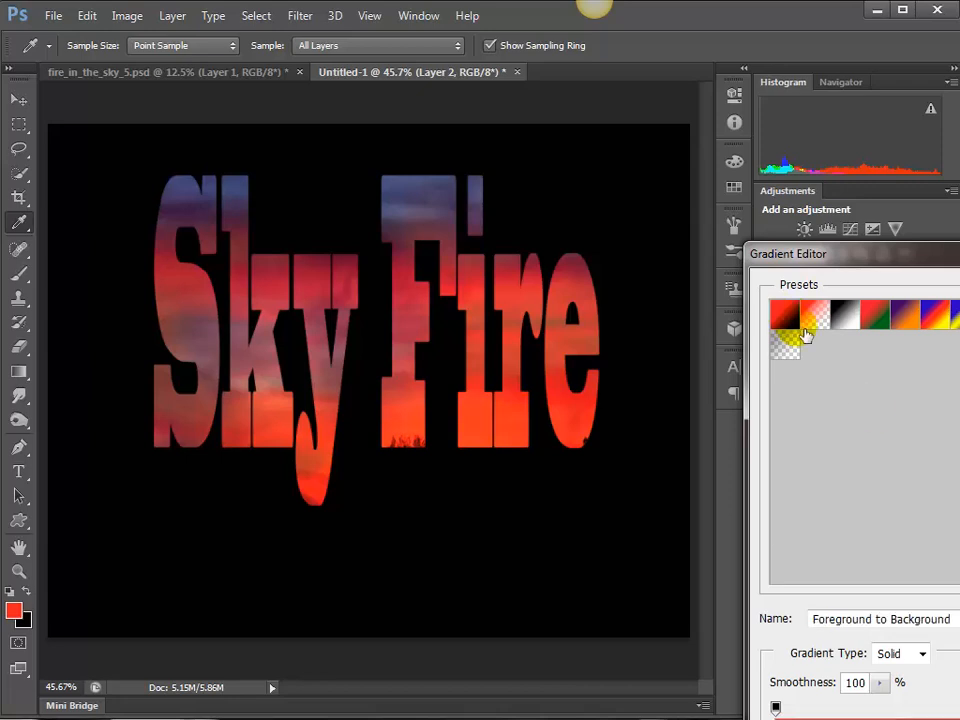
drag(923, 258, 609, 108)
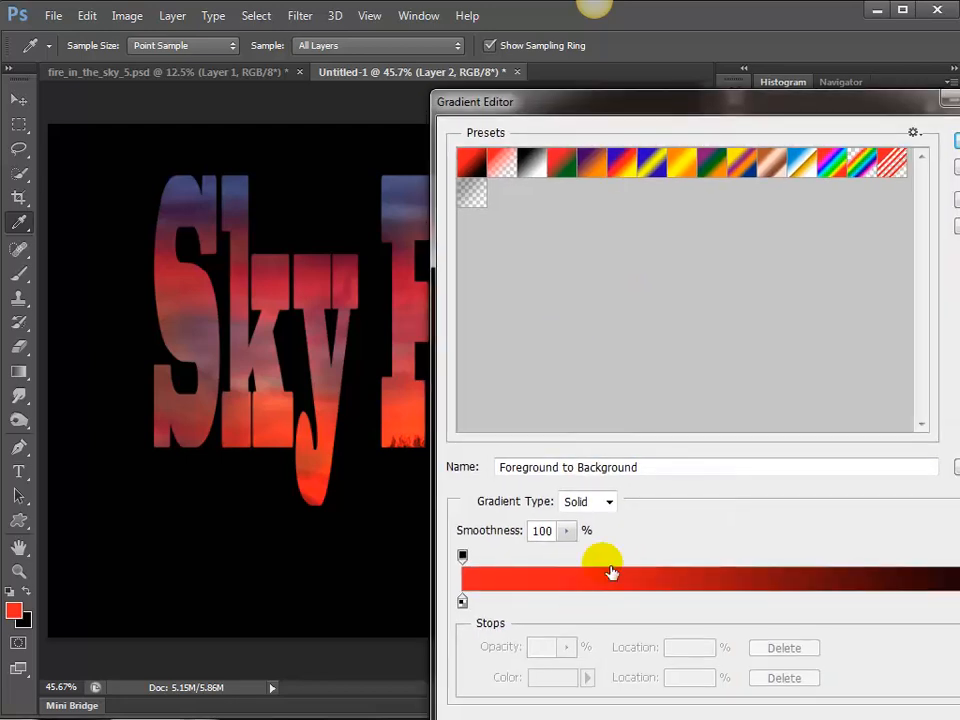
drag(810, 106, 743, 84)
drag(368, 712, 427, 680)
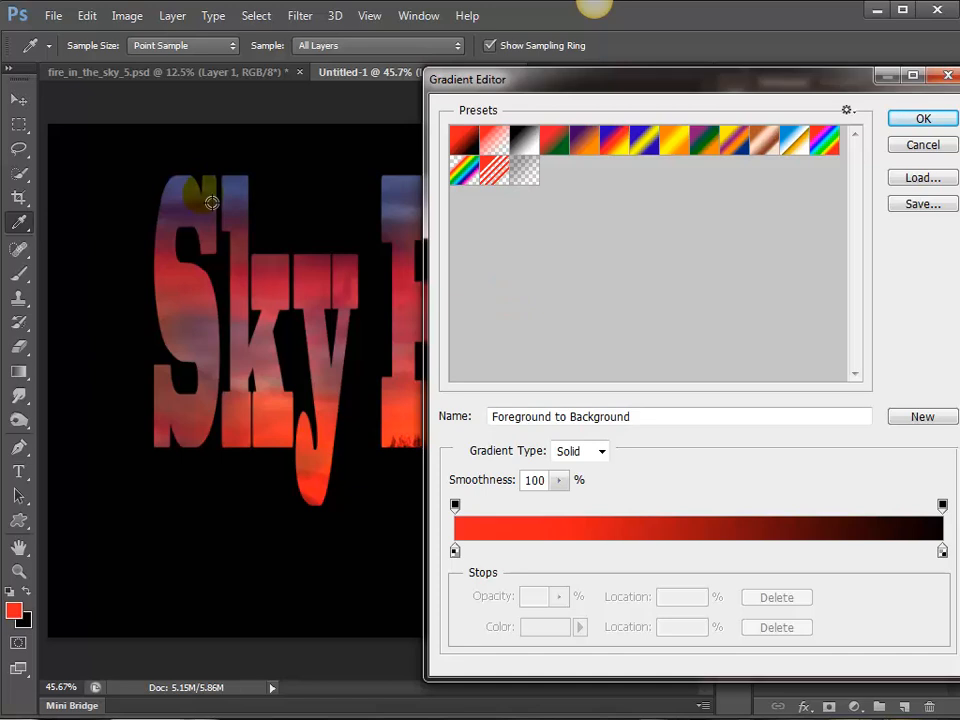
click(454, 551)
click(455, 551)
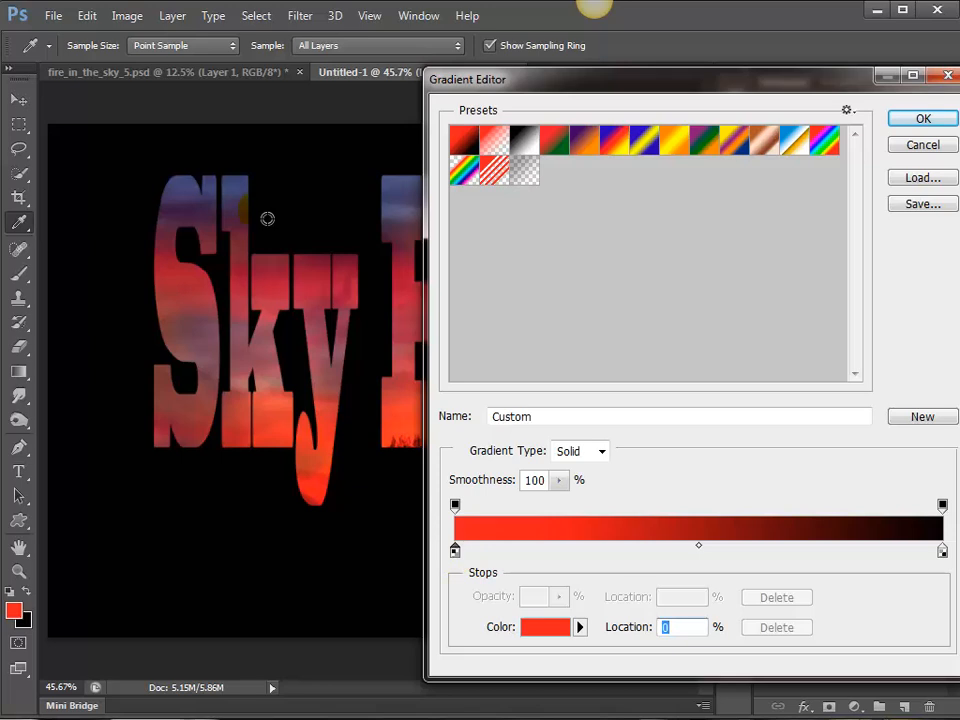
click(189, 200)
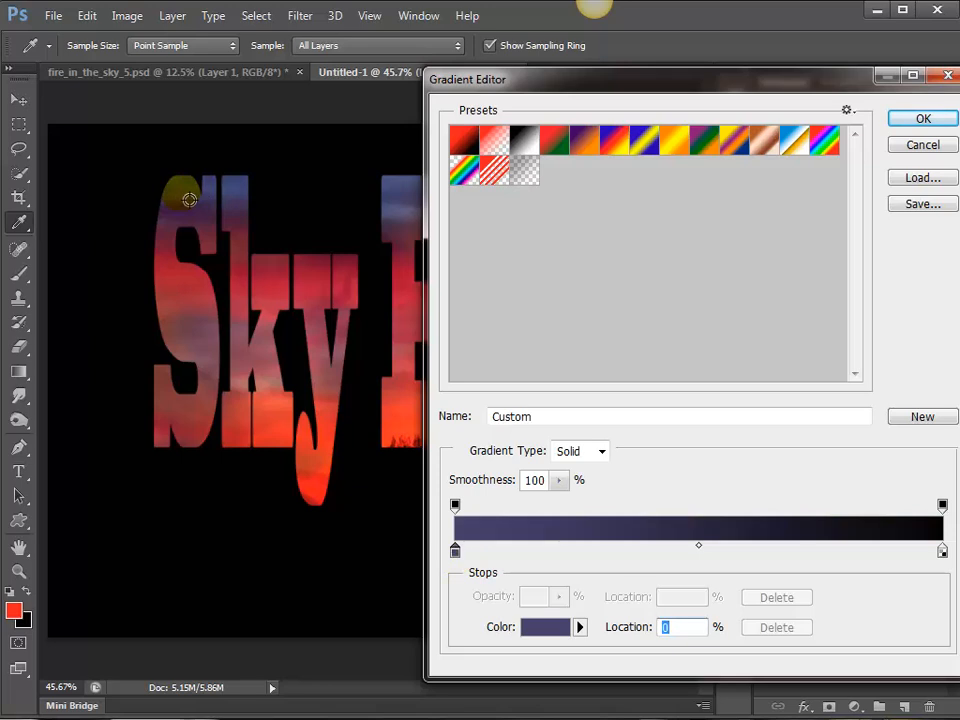
Add a gradient color stop in the red sampled from the middle of the letter S and place it at 27%.
click(554, 552)
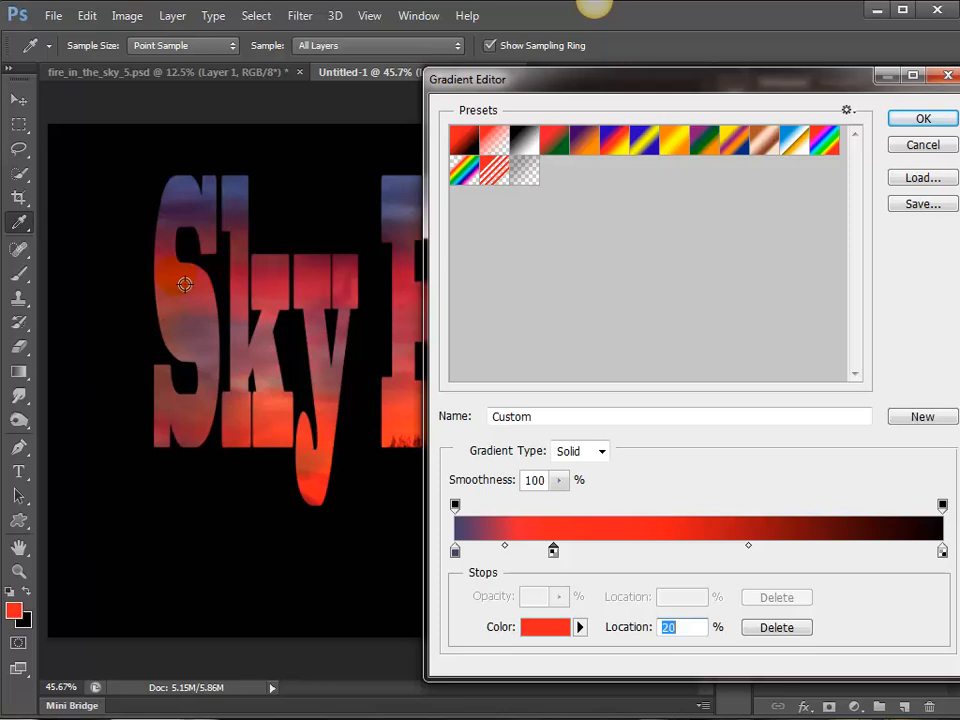
click(185, 285)
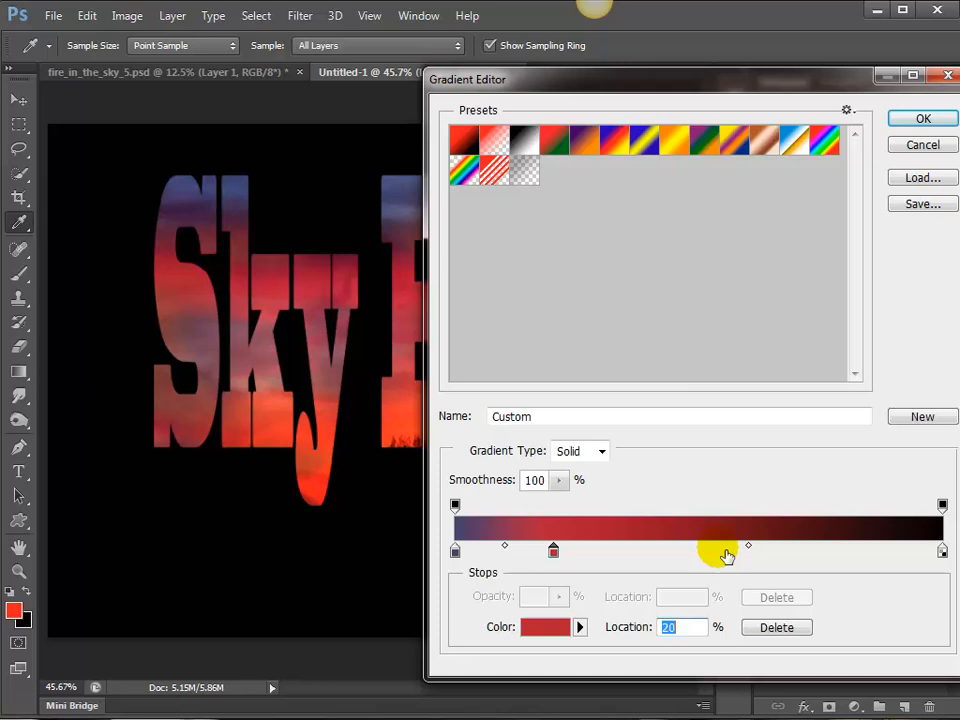
drag(555, 553, 585, 553)
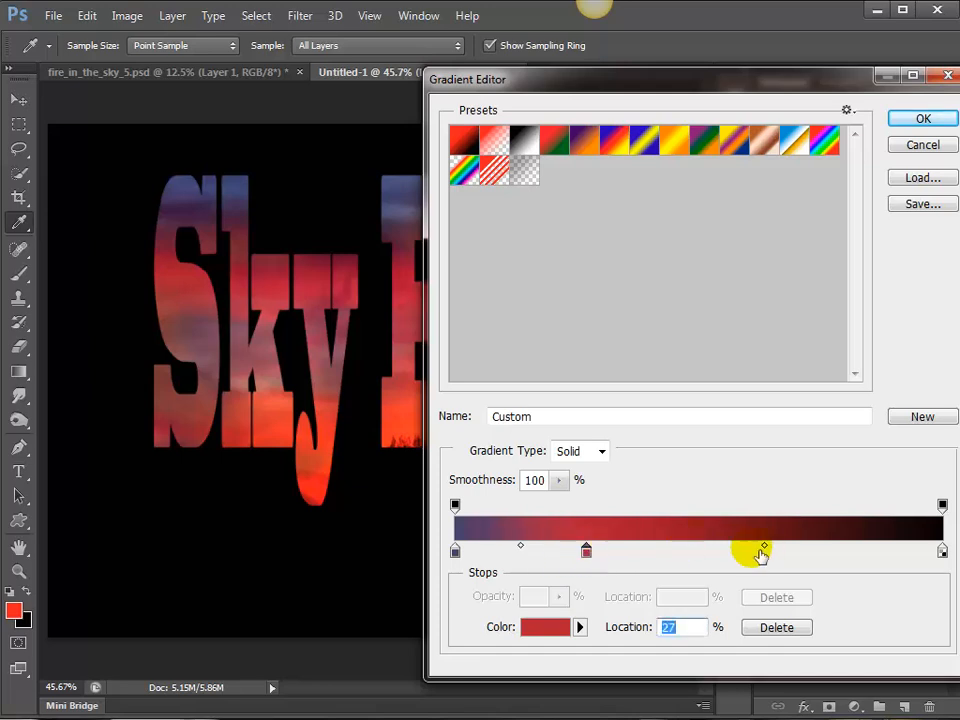
Add a muted plum color stop at 61% and set the end stop to the dark red sampled from the bottom of the letter S.
click(752, 552)
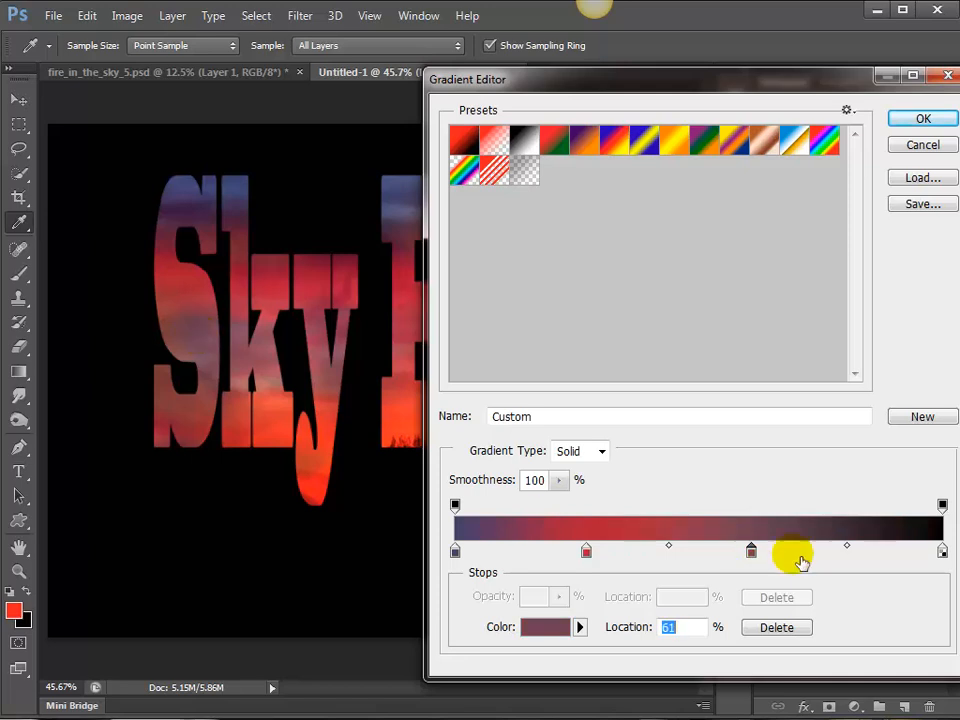
click(942, 552)
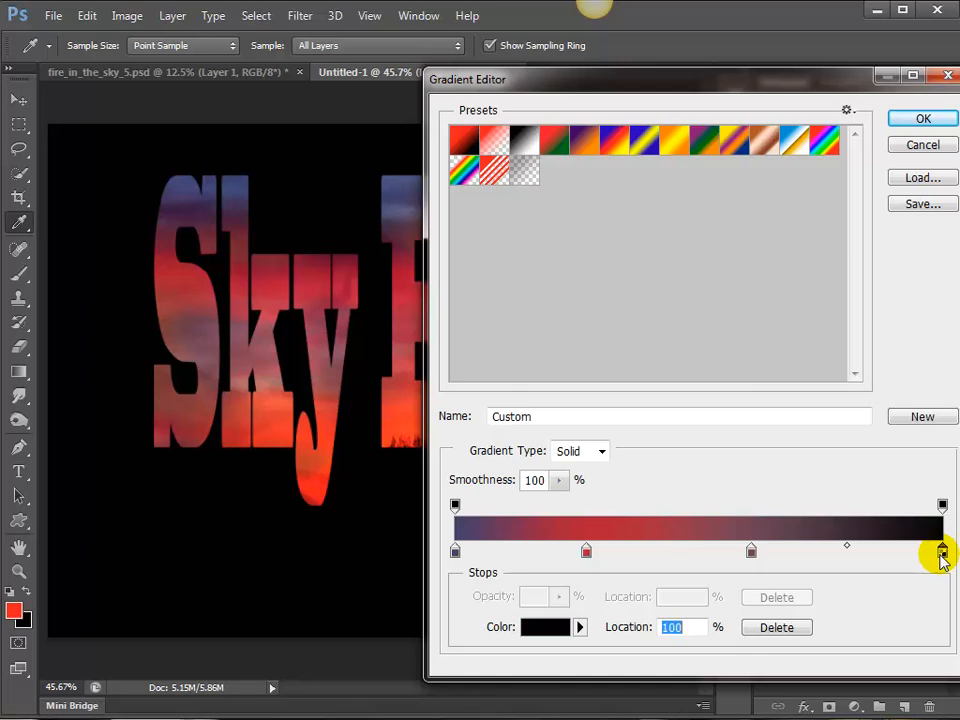
click(193, 435)
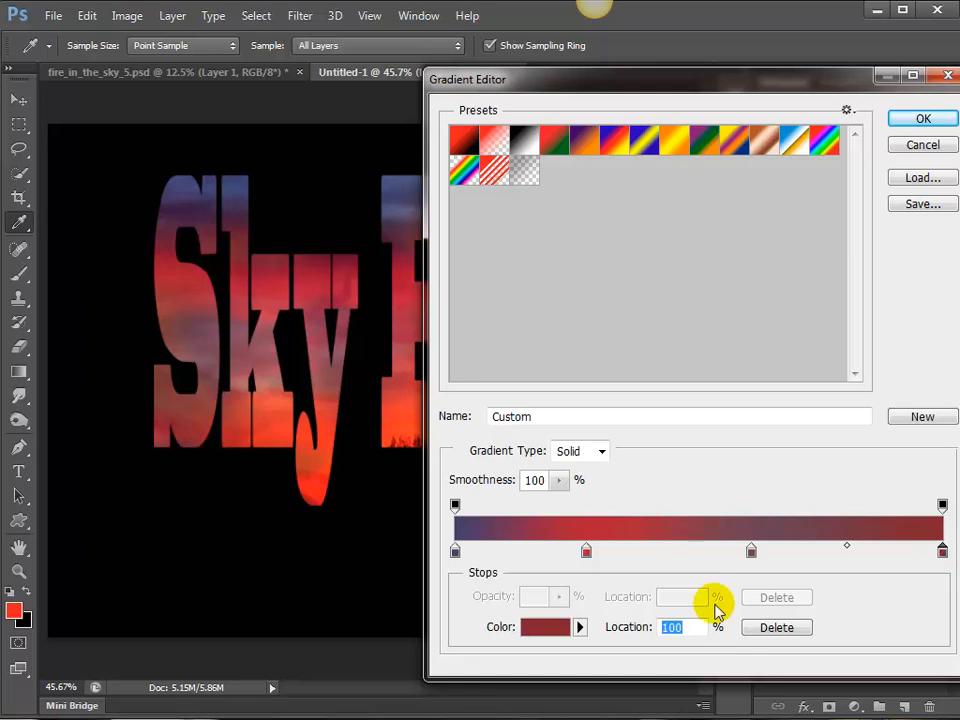
click(846, 717)
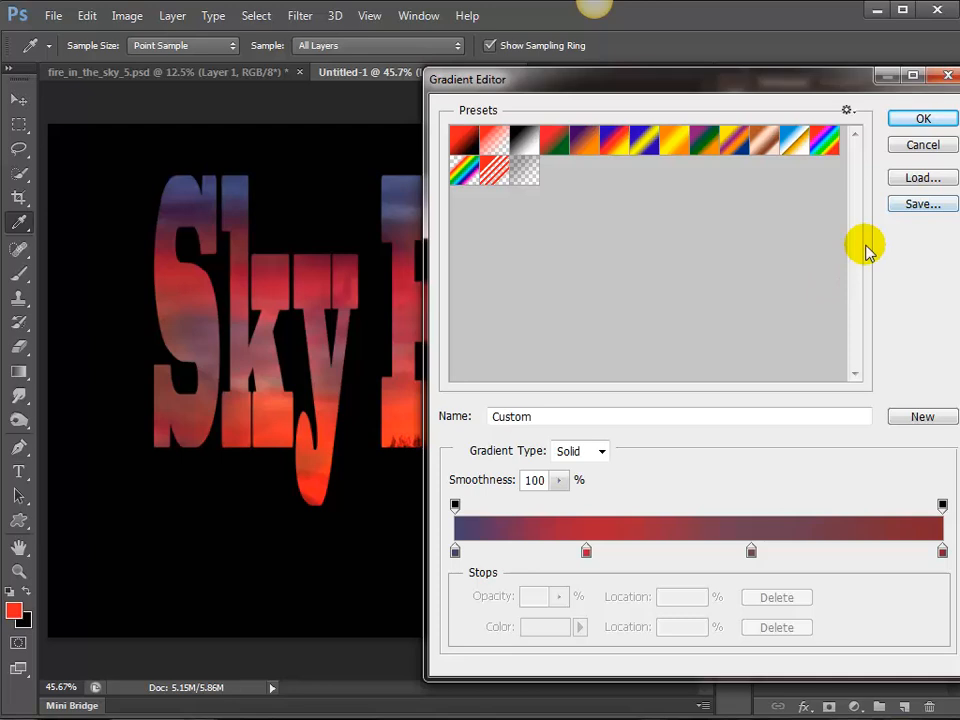
Save the gradients as Untitled Gradients.grd and fill Layer 2 with the custom gradient running straight down from the top edge to the bottom.
click(920, 205)
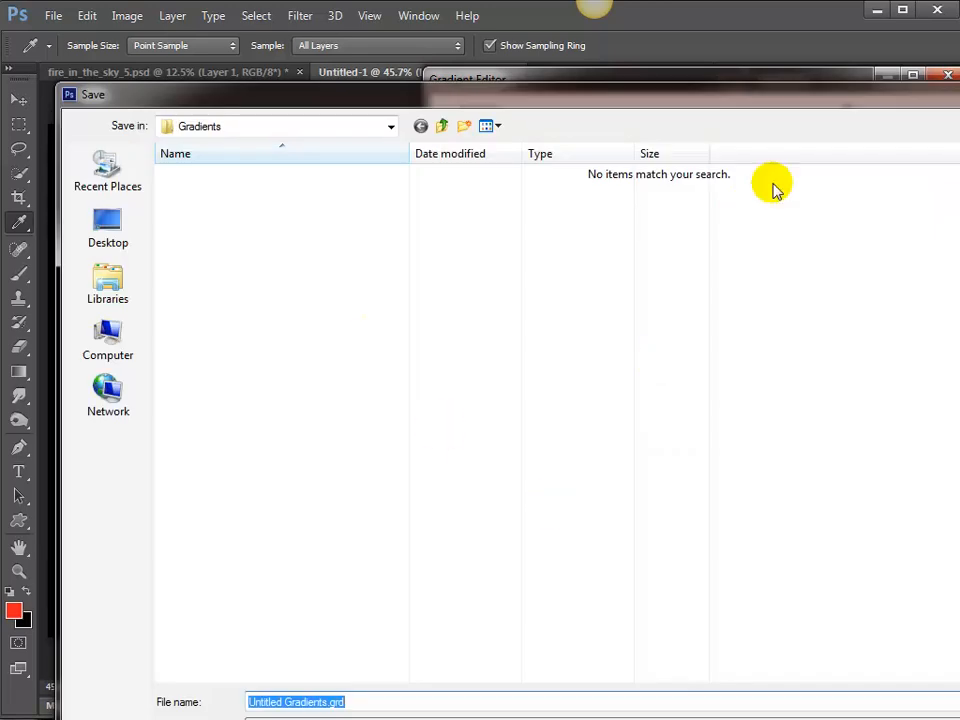
key(Return)
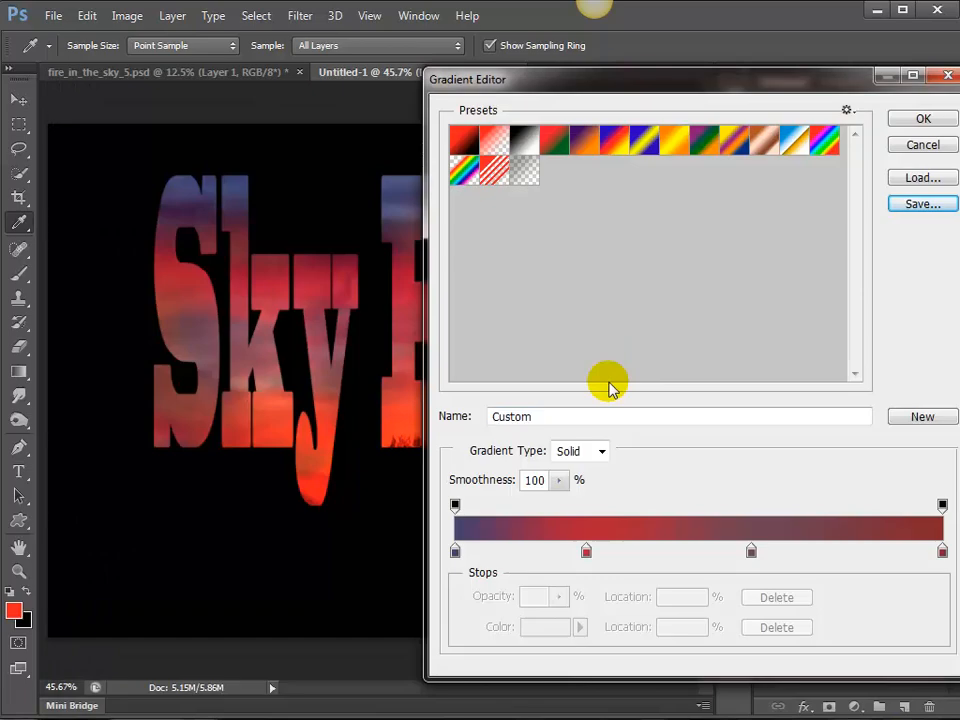
click(919, 120)
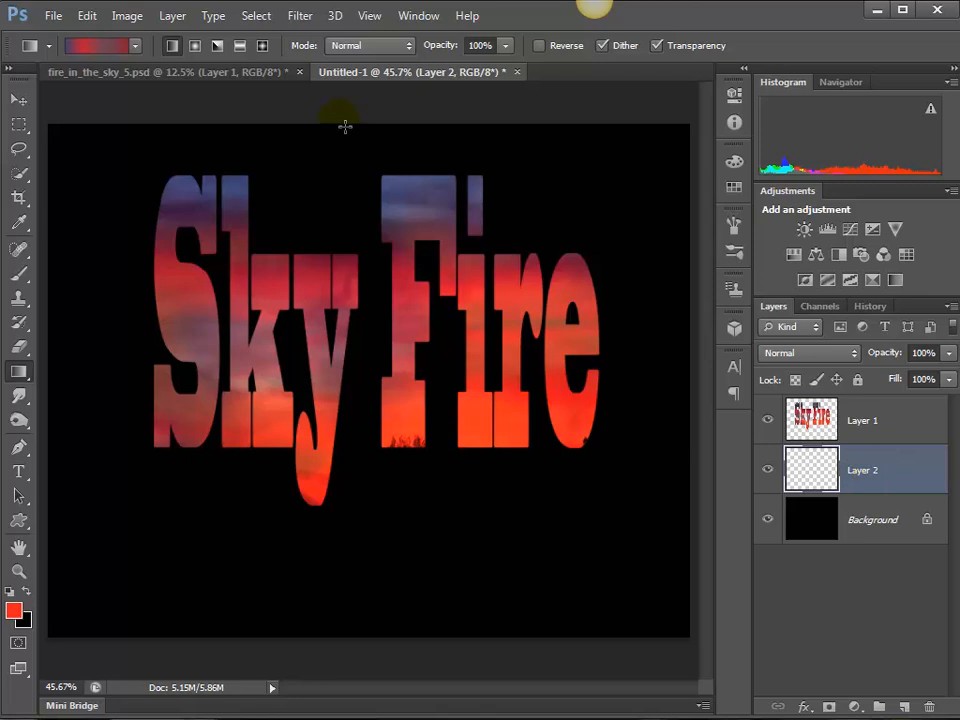
drag(345, 155, 326, 604)
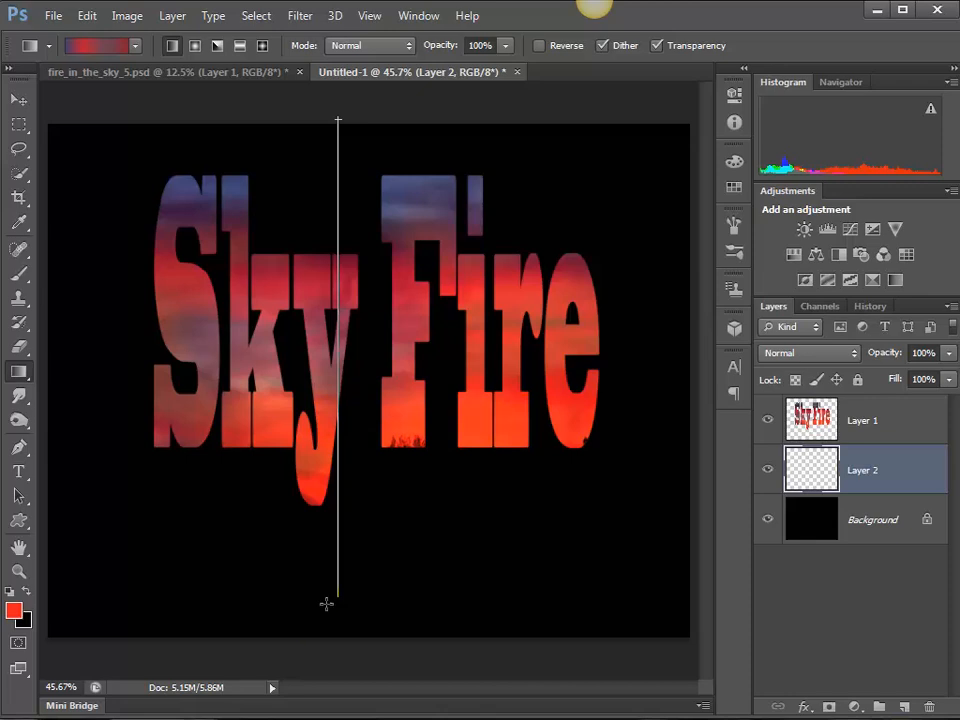
drag(336, 652, 336, 652)
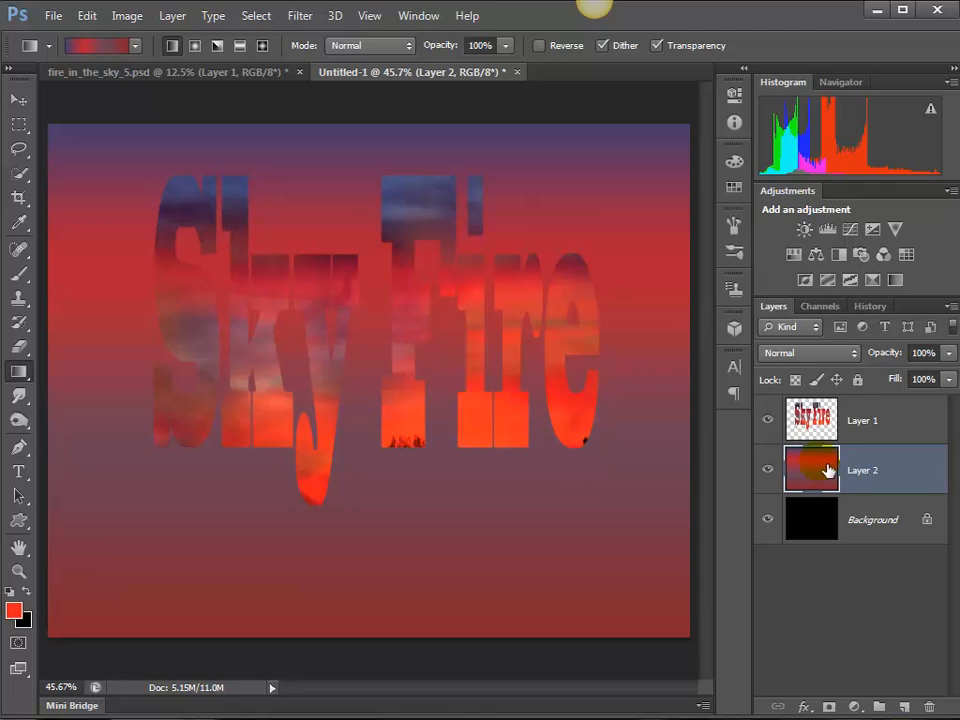
Add a drop shadow to the lettering on Layer 1, cast down and to the right at a 145° angle and 19 px distance.
click(822, 420)
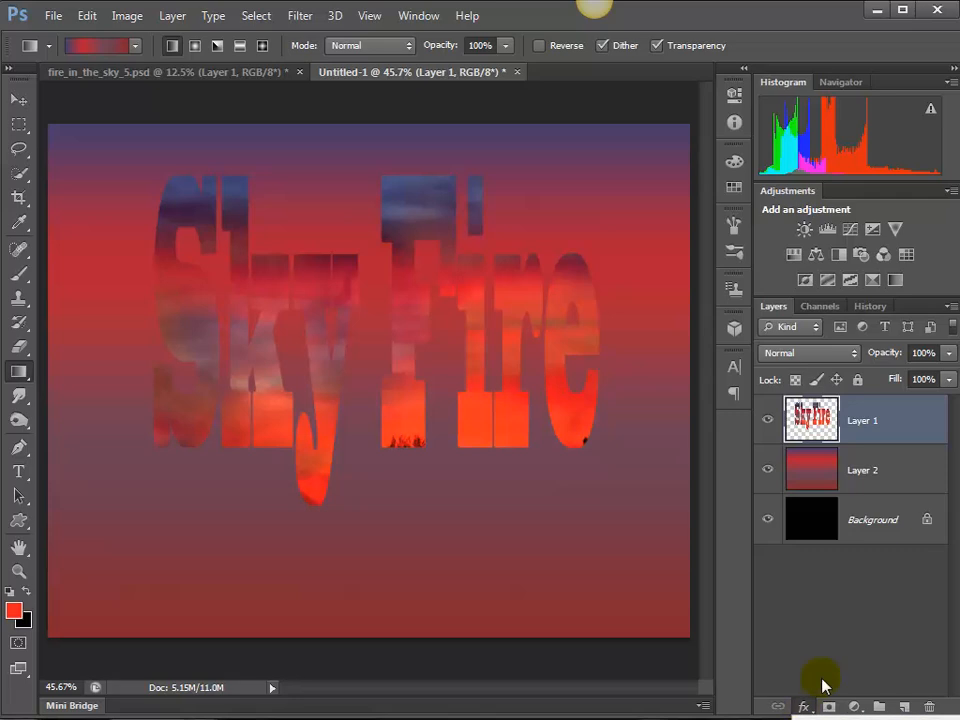
click(803, 706)
click(840, 470)
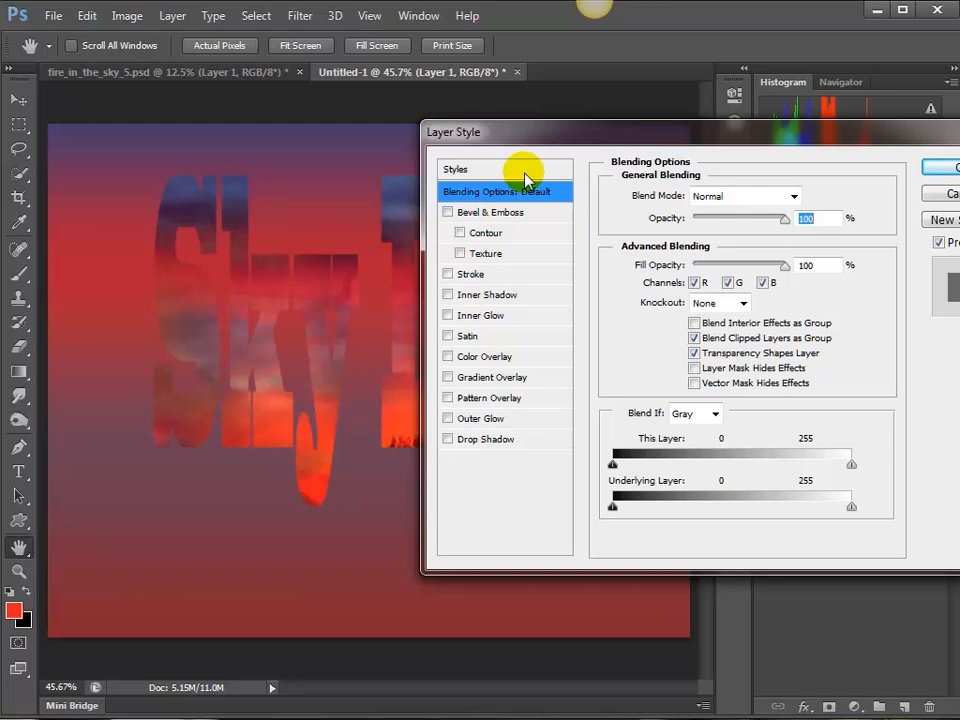
drag(575, 133, 499, 118)
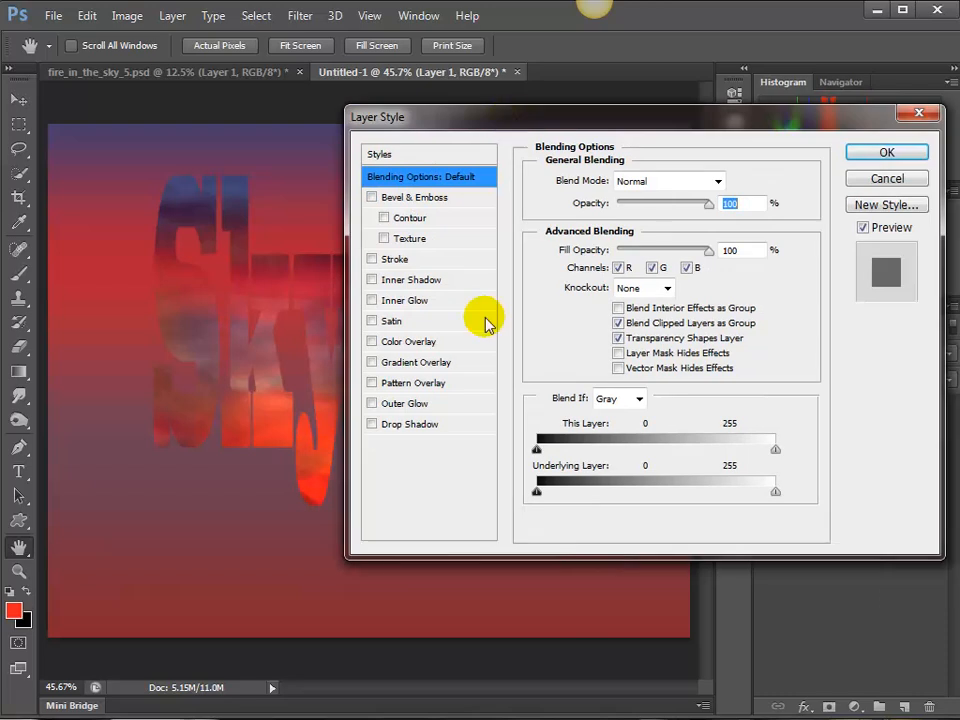
click(372, 424)
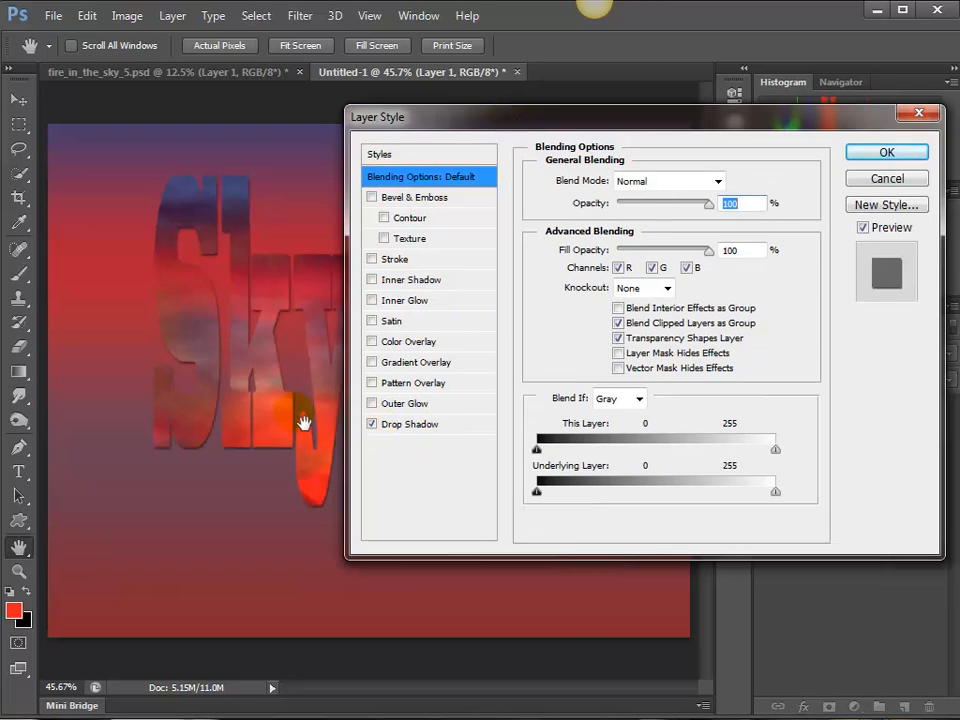
drag(508, 118, 586, 125)
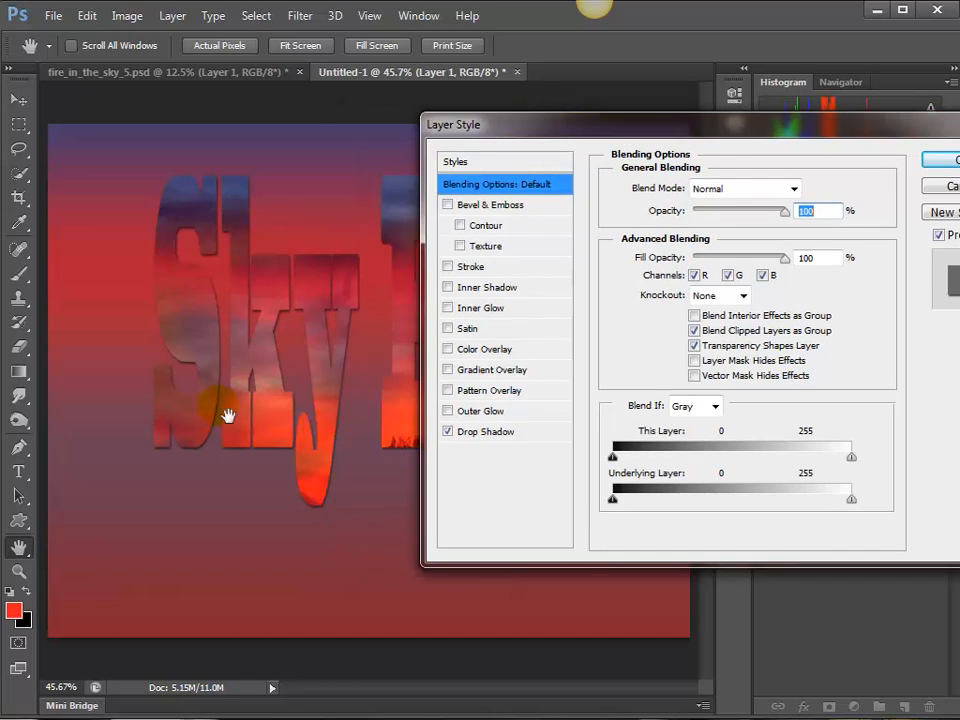
click(478, 432)
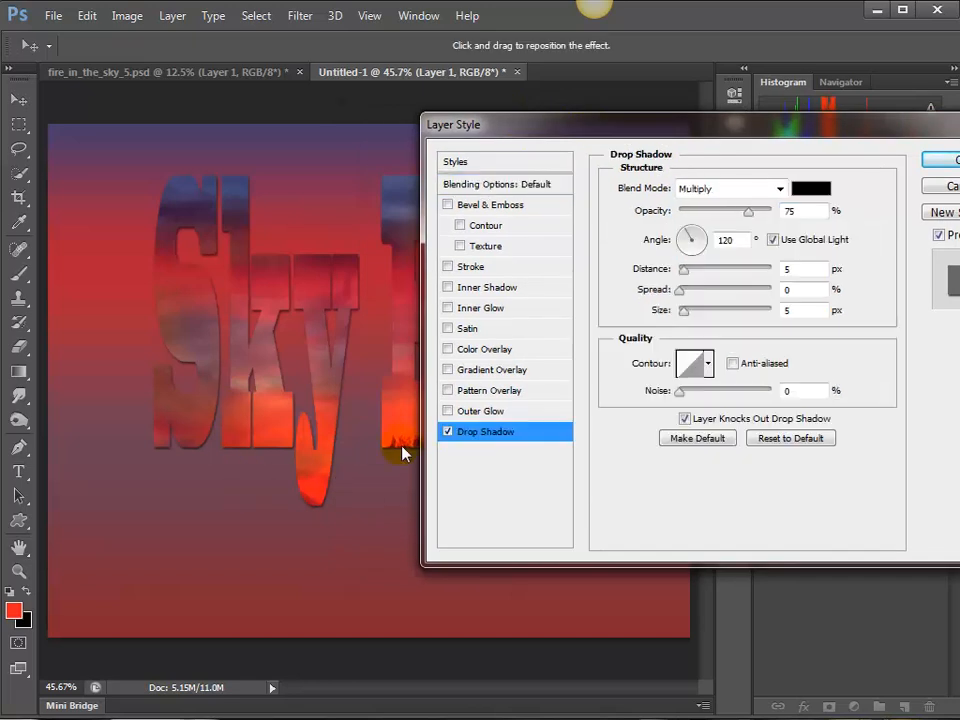
drag(177, 461, 183, 466)
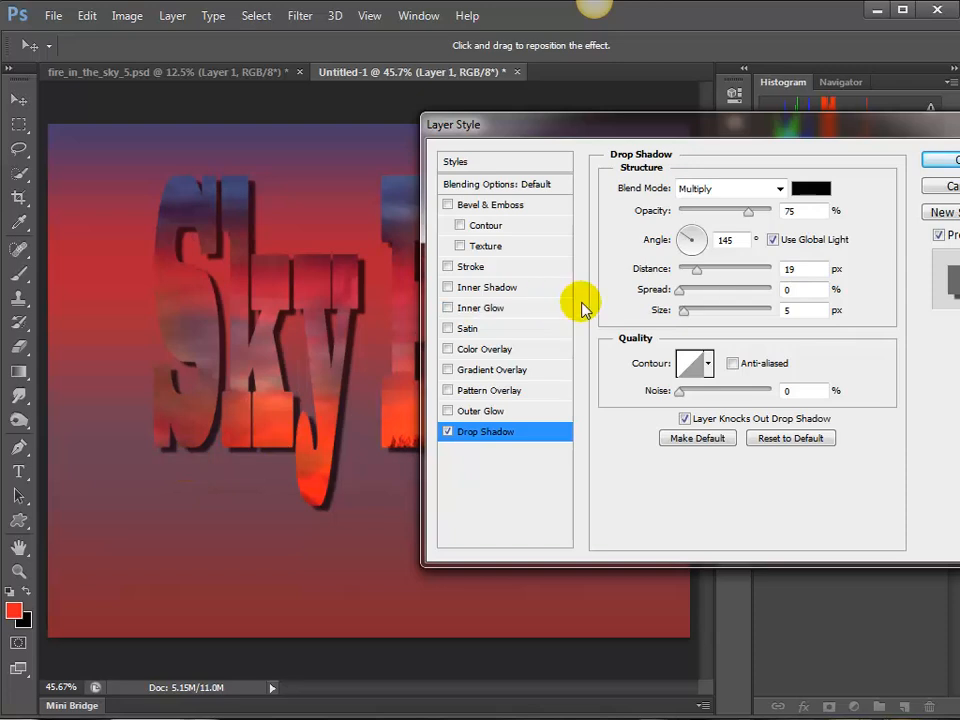
Try an Inner Bevel on the lettering with Bevel & Emboss at a depth of 439%.
click(451, 205)
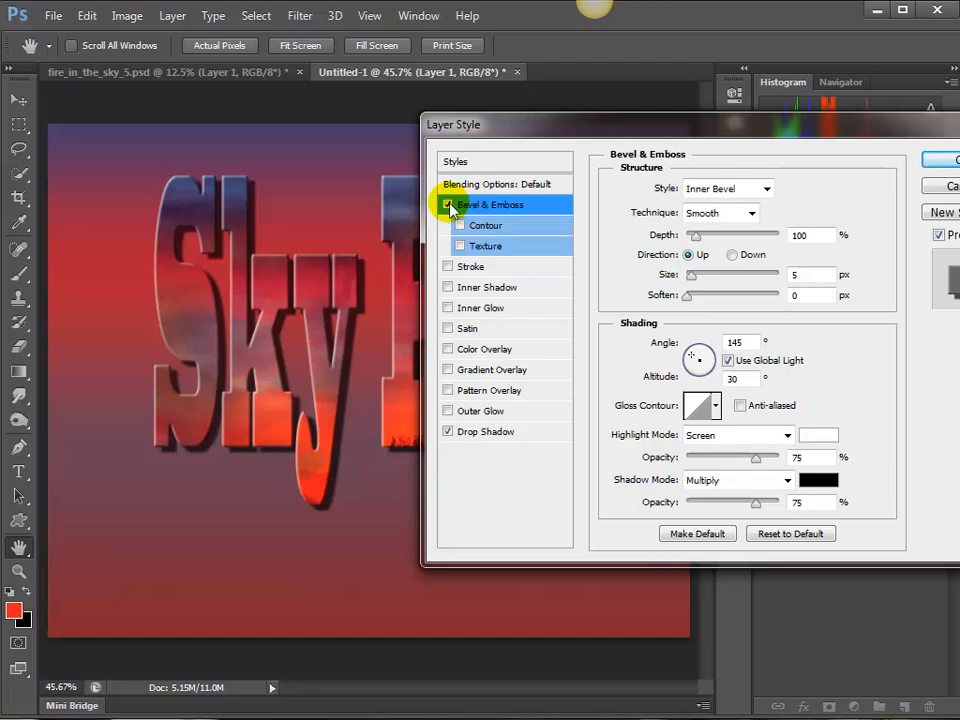
click(448, 205)
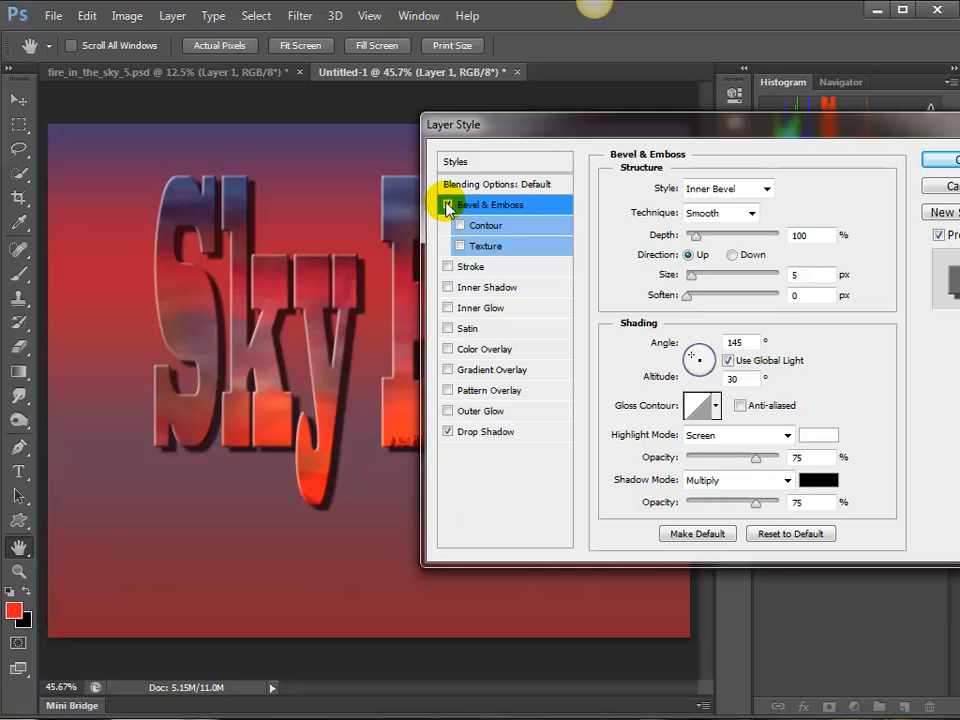
click(716, 235)
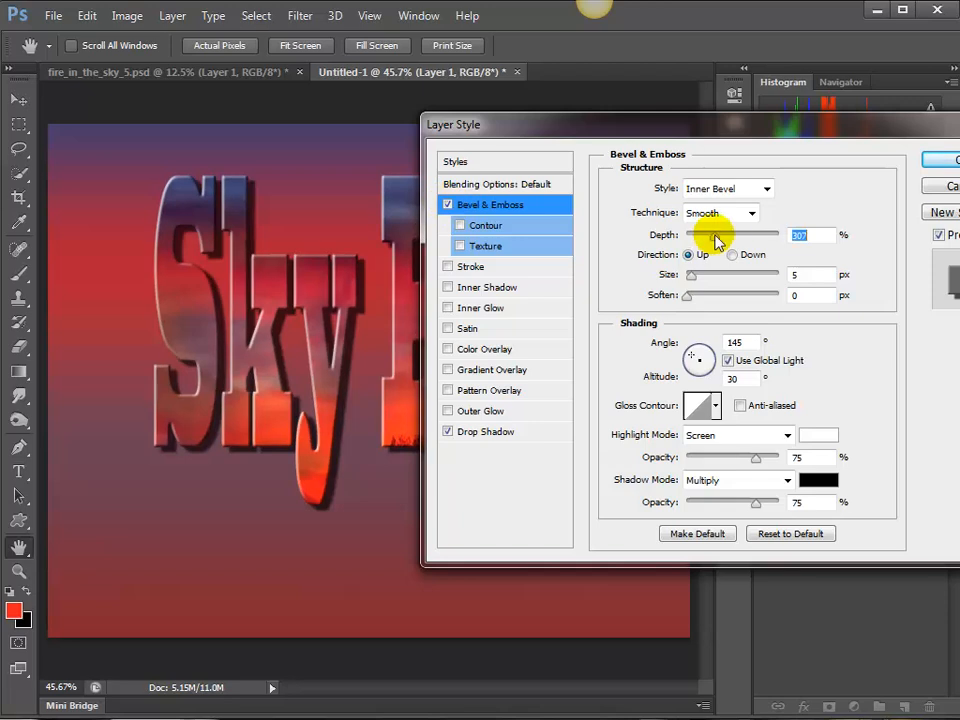
drag(726, 237, 728, 237)
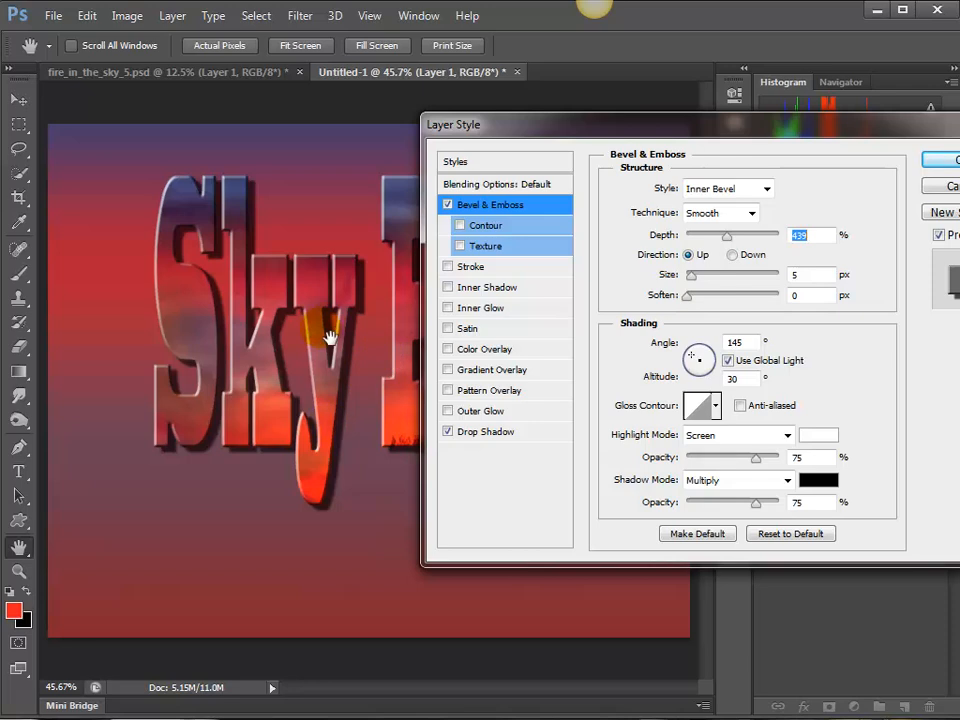
Try several contour shapes on the bevel's edge, and turn the Contour option back off.
click(476, 227)
click(670, 192)
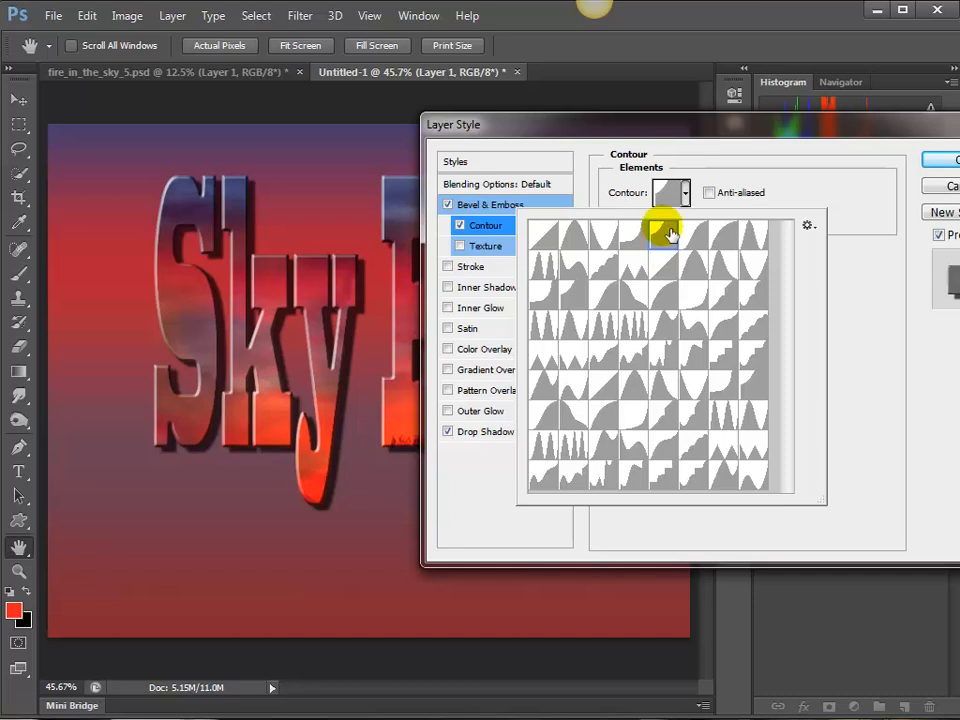
click(665, 233)
click(636, 325)
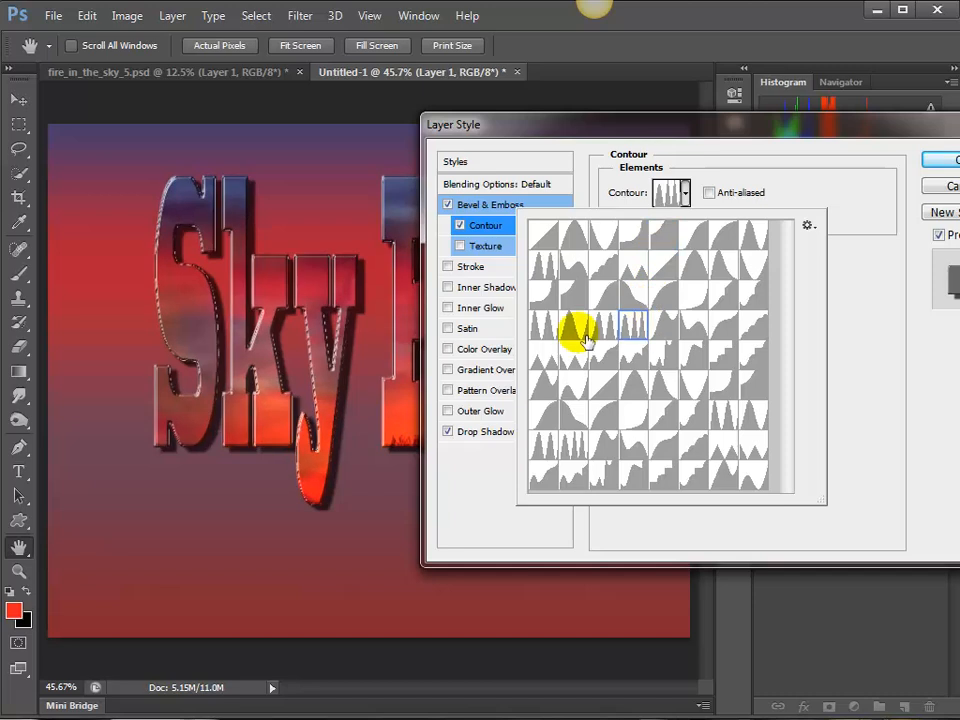
click(664, 384)
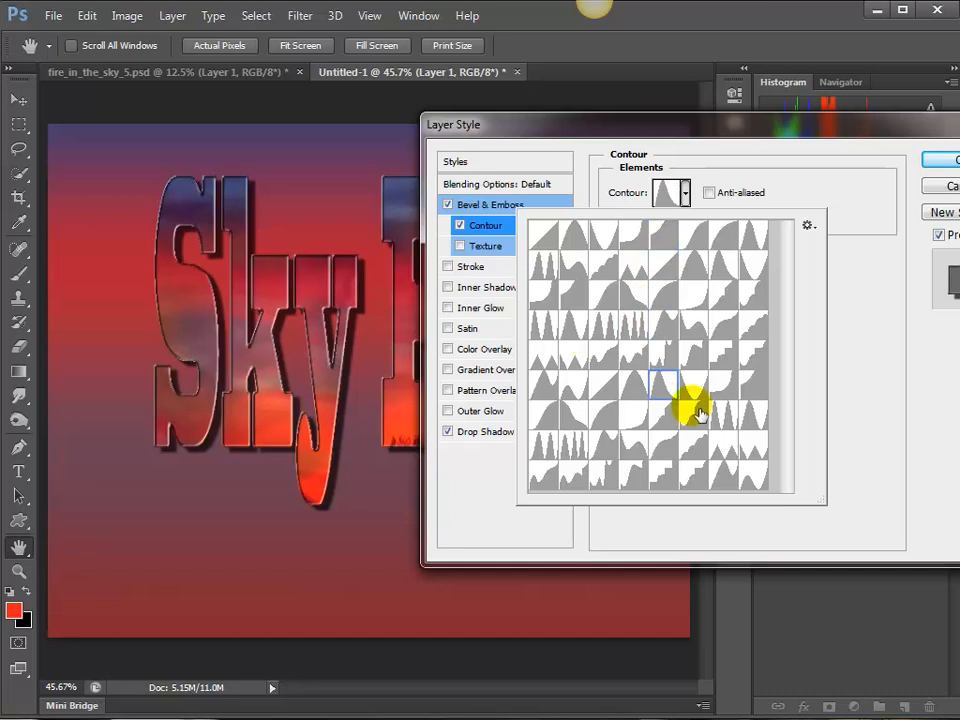
click(462, 226)
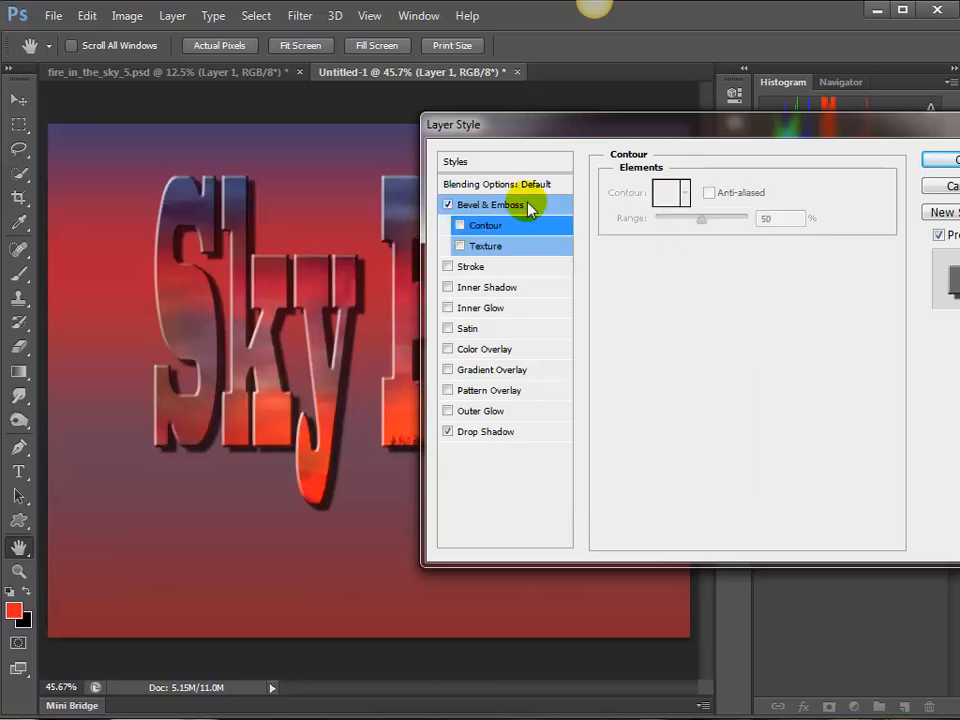
Try several gloss contours for the bevel's shading, and return to the linear gloss contour.
click(528, 205)
click(712, 403)
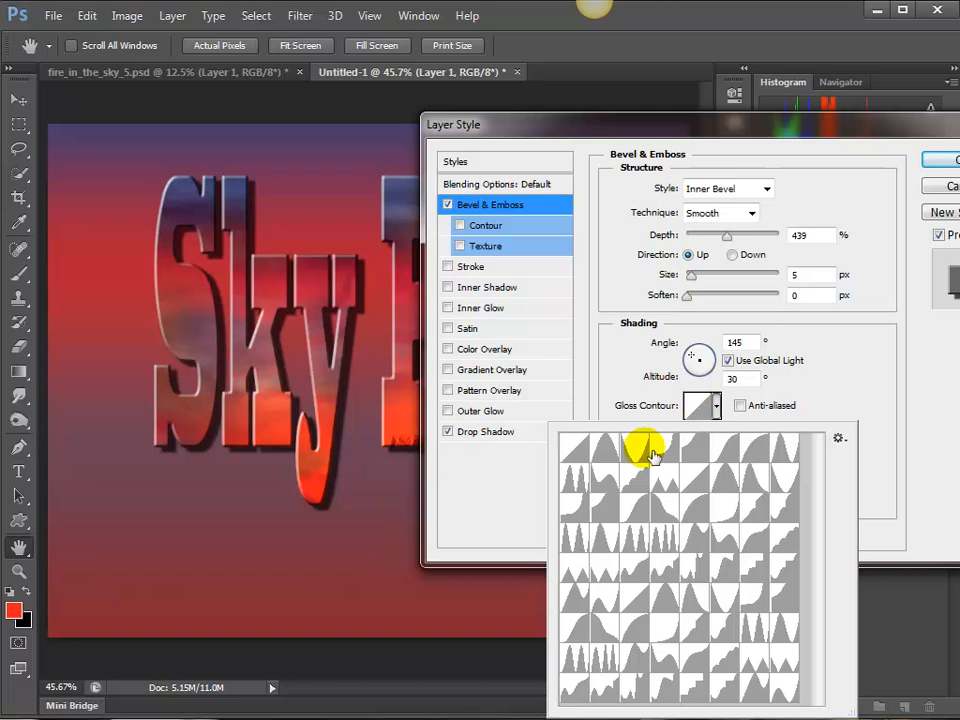
click(648, 456)
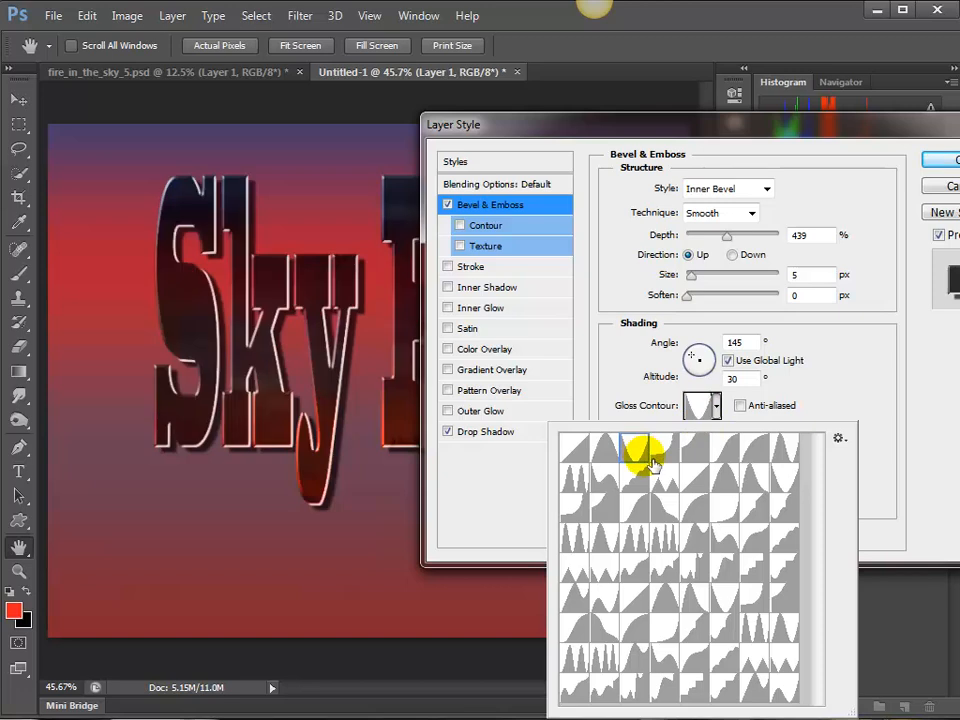
click(672, 544)
click(605, 545)
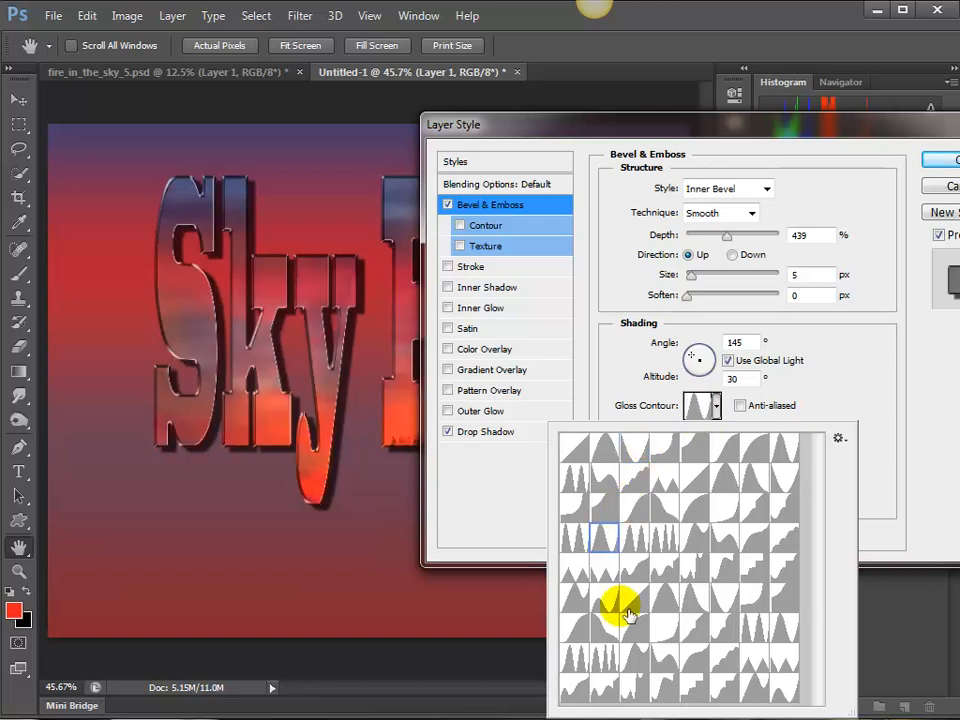
click(635, 657)
click(725, 657)
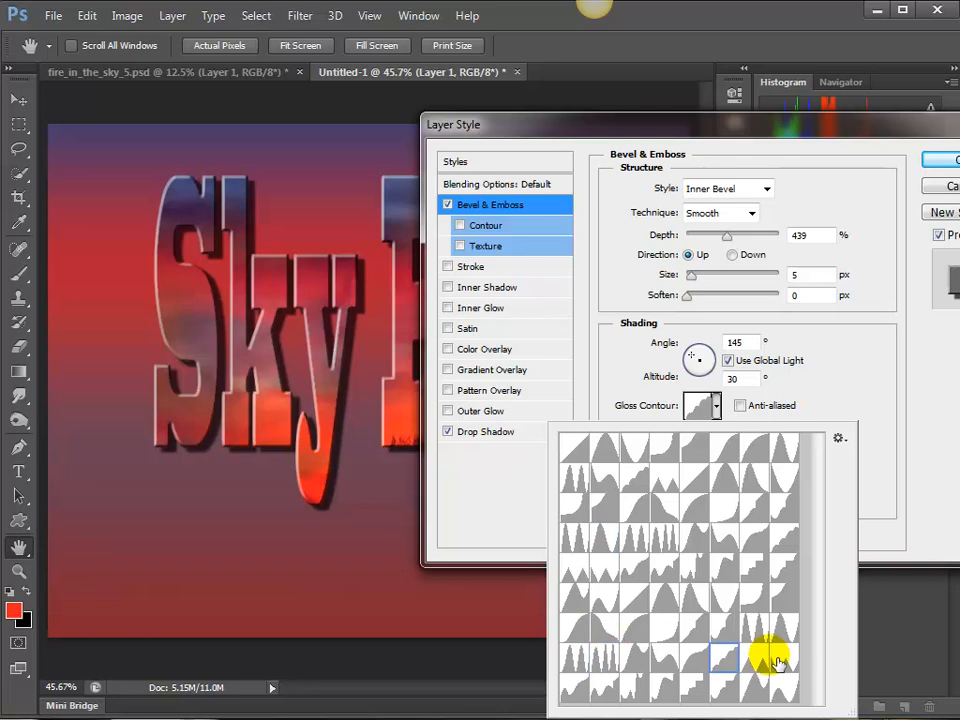
click(790, 660)
click(752, 628)
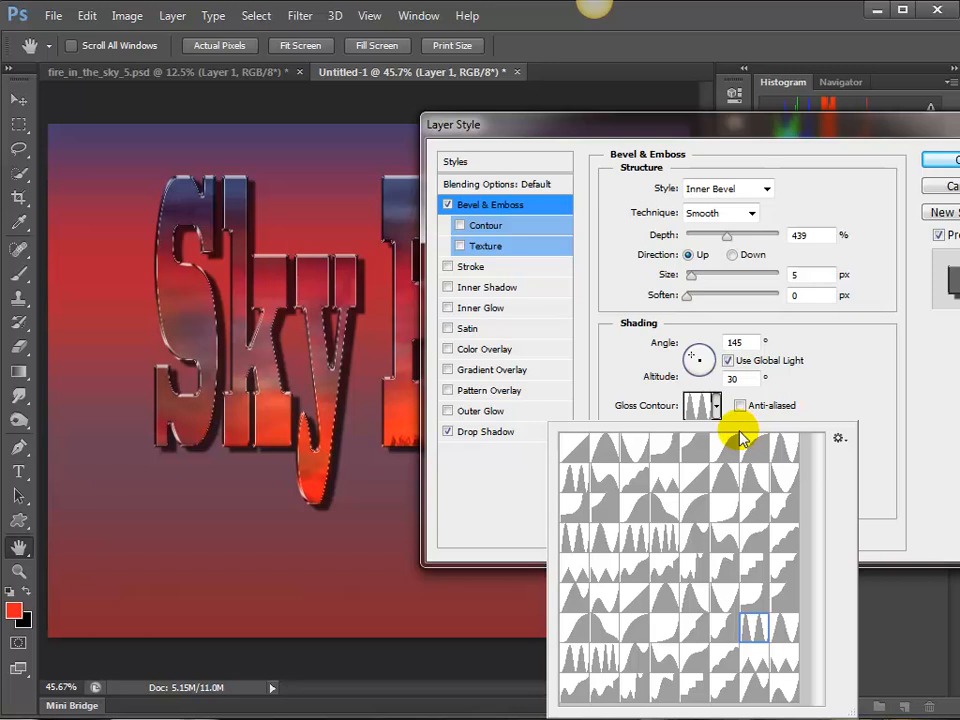
click(586, 452)
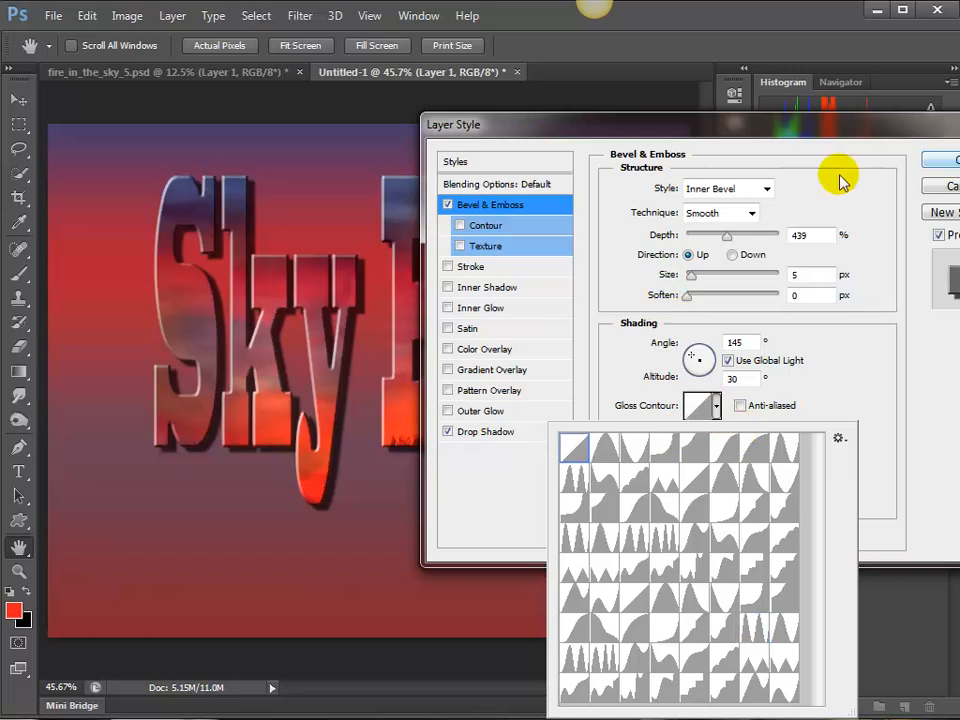
Preview the Outer Glow and Inner Shadow effects on the lettering, turning each one back off.
drag(537, 130, 498, 145)
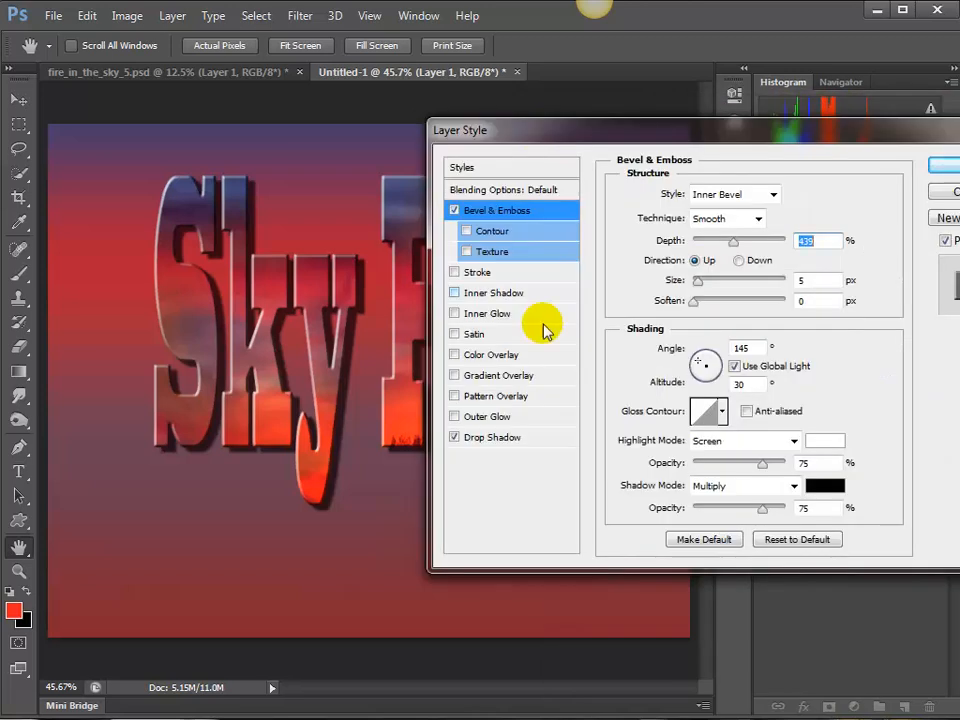
click(455, 417)
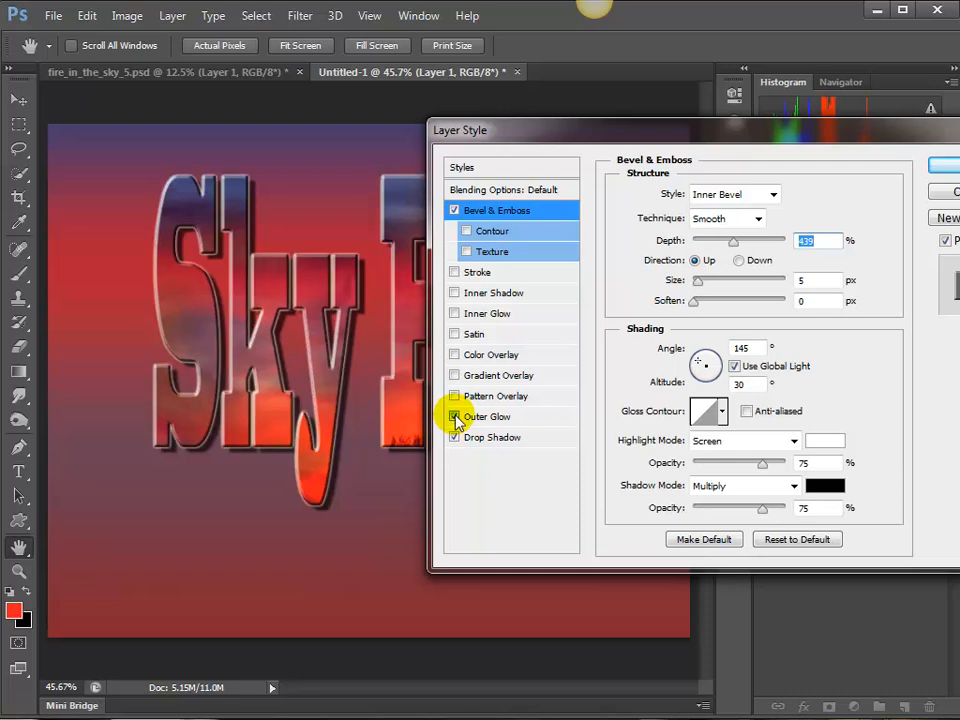
click(455, 417)
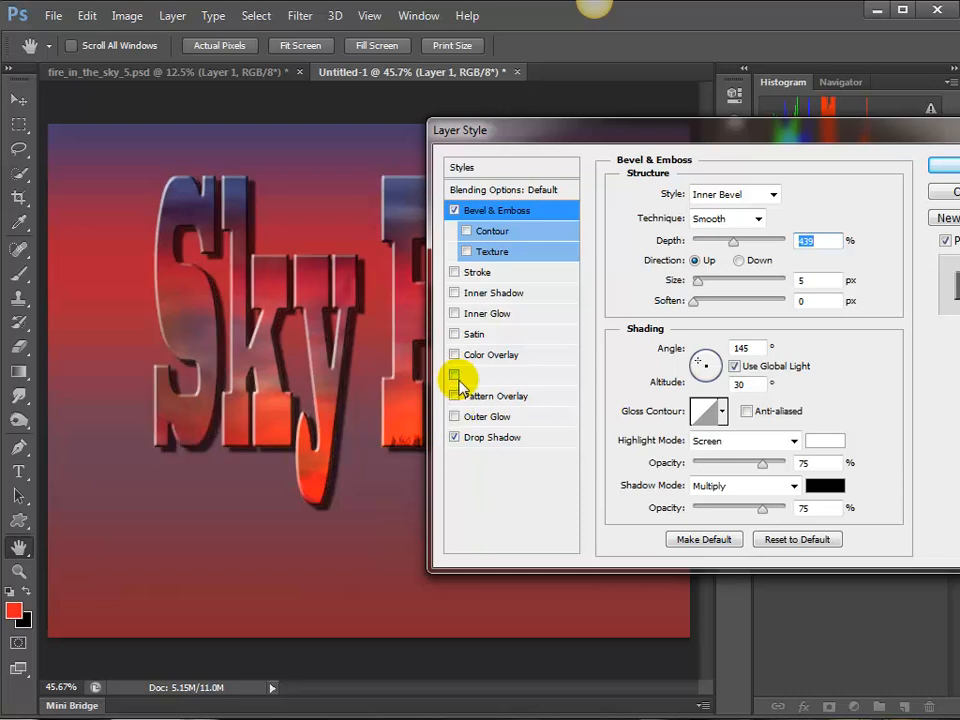
click(455, 293)
click(455, 293)
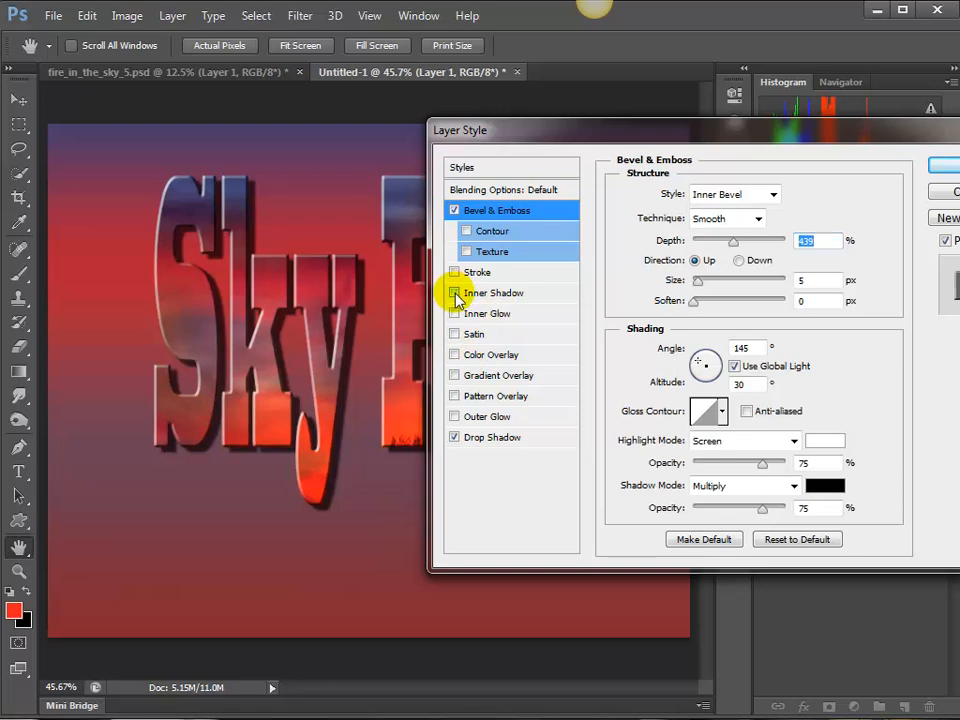
click(455, 293)
click(455, 293)
Add a Stroke effect to the lettering and turn off Bevel & Emboss.
click(455, 273)
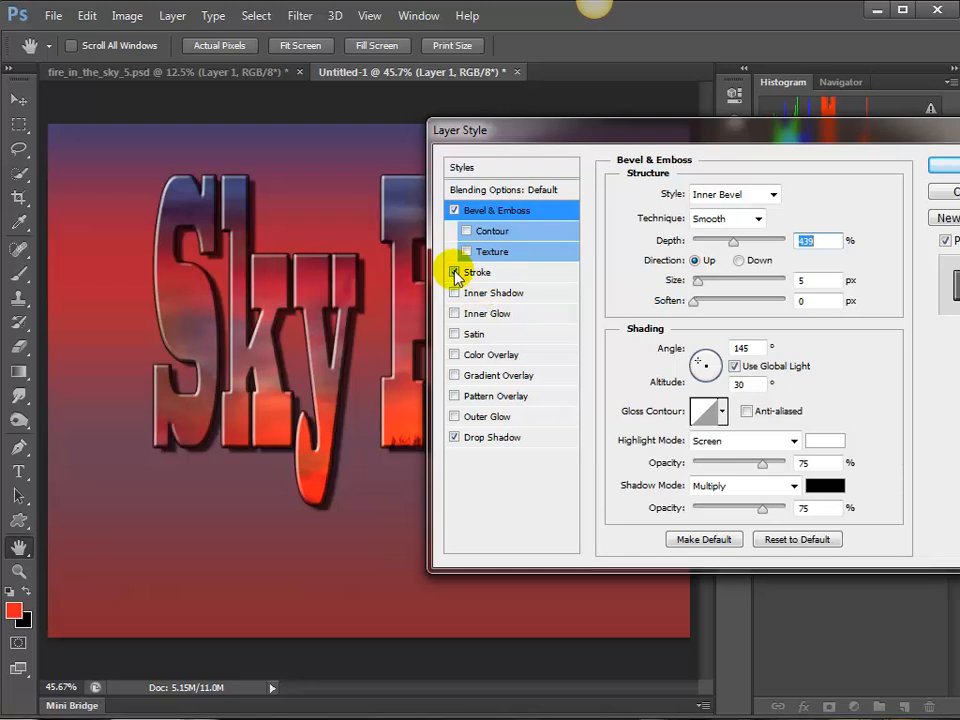
click(455, 211)
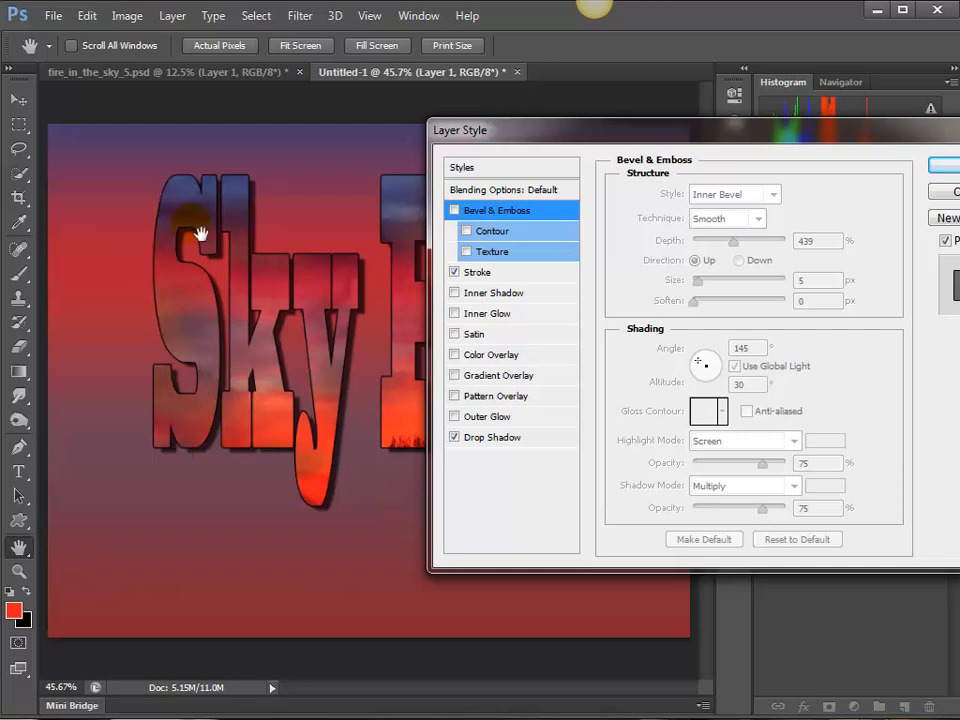
mouse_move(571, 141)
mouse_down()
mouse_move(836, 154)
mouse_move(553, 143)
mouse_move(589, 148)
mouse_up()
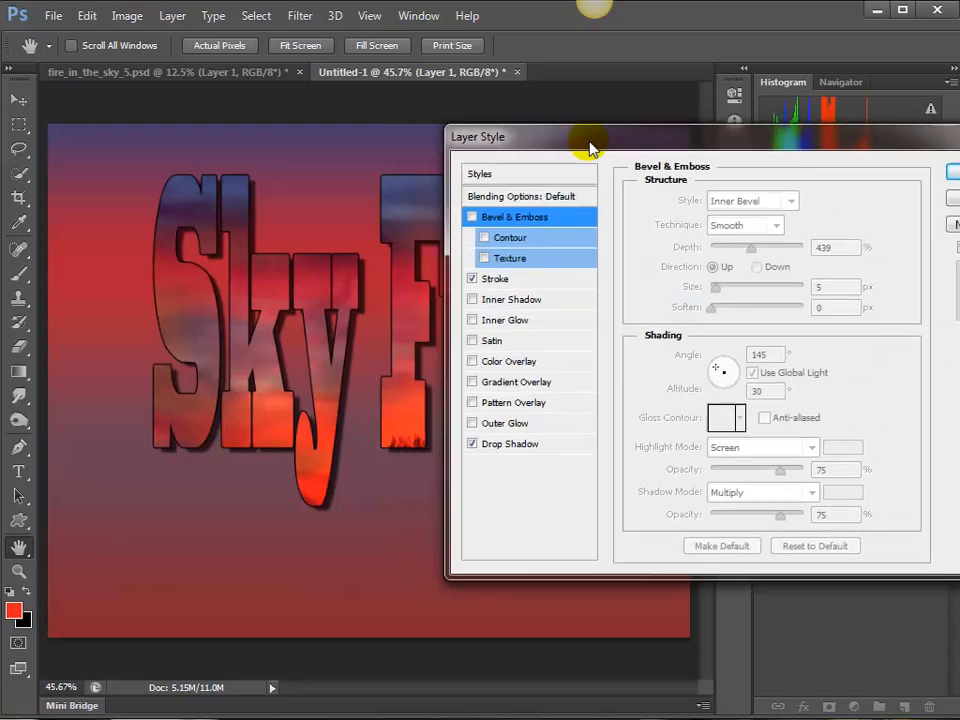
Try stroke sizes of 8 and 15 px on the lettering, return the size to 3 px, and apply the layer effects.
click(494, 283)
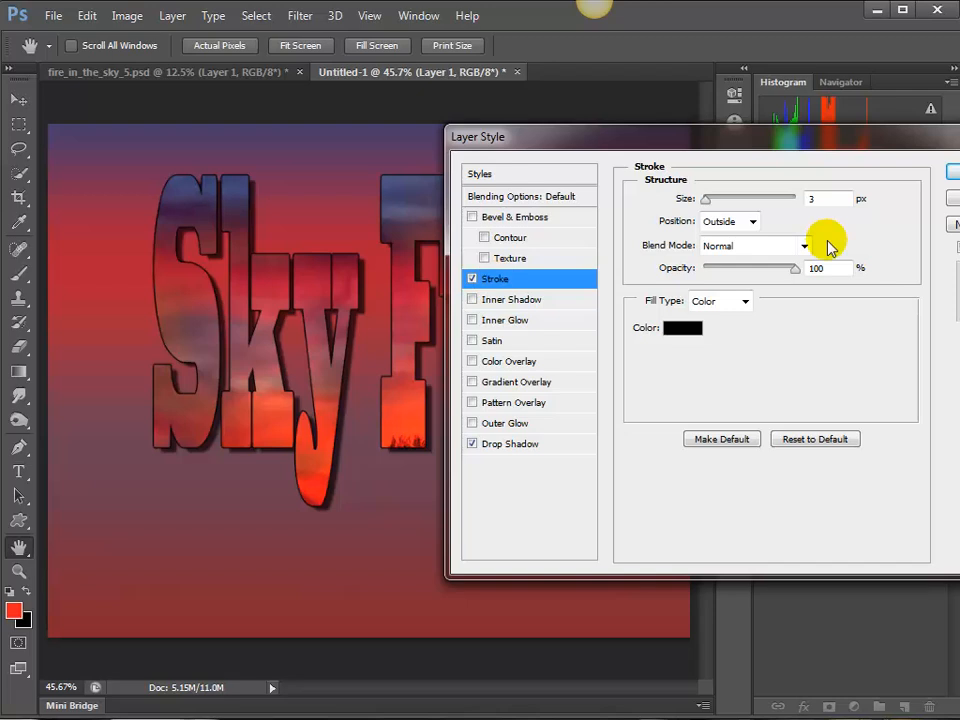
double_click(798, 199)
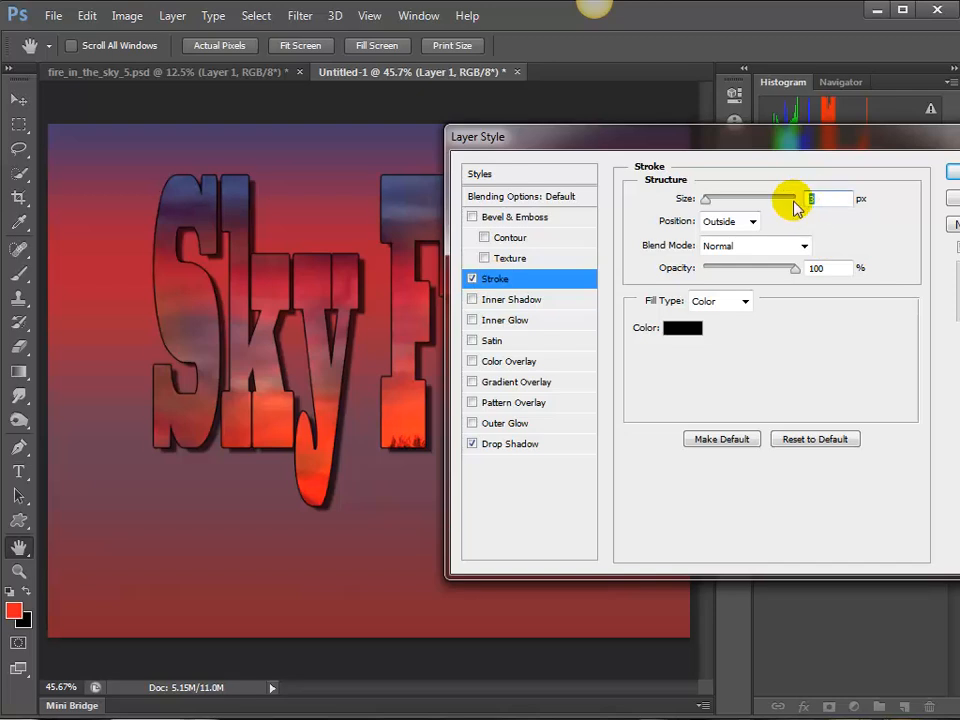
text(8)
double_click(812, 199)
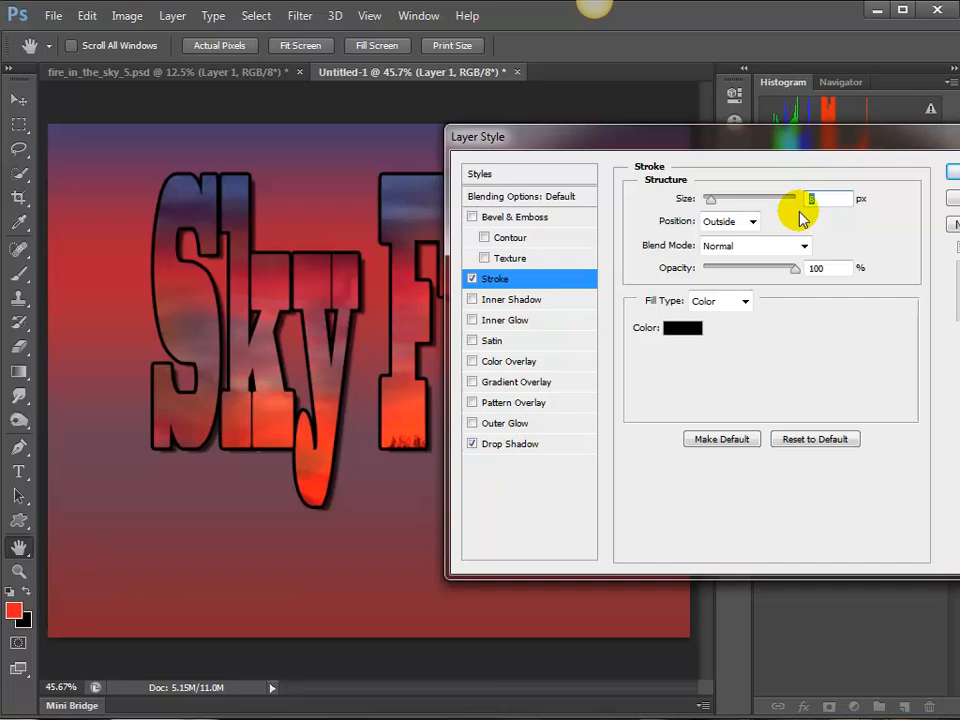
text(15)
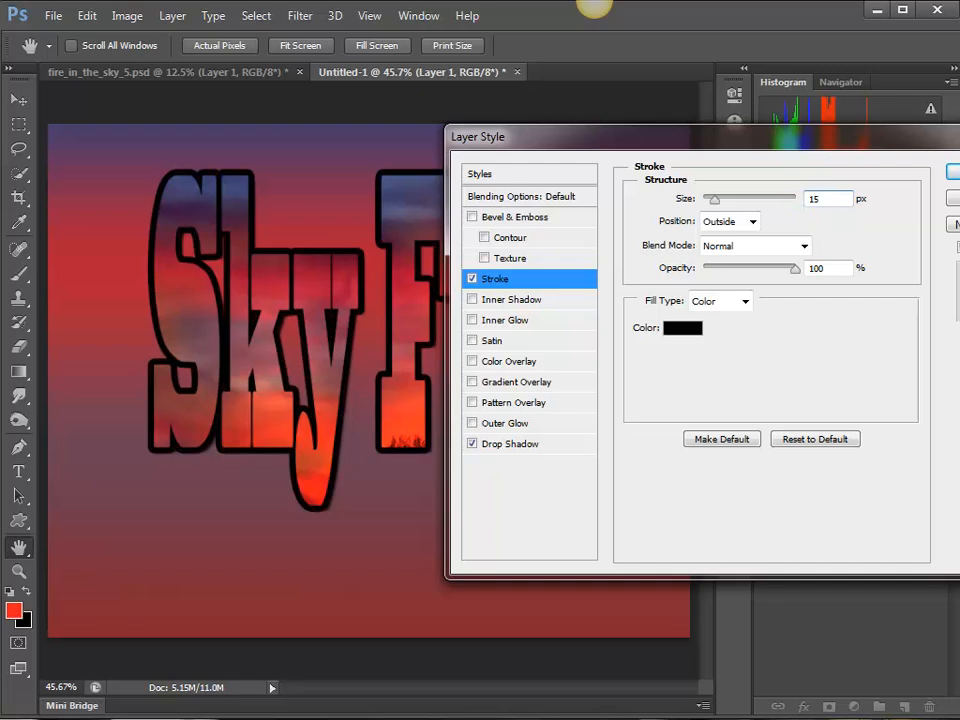
drag(833, 207, 807, 208)
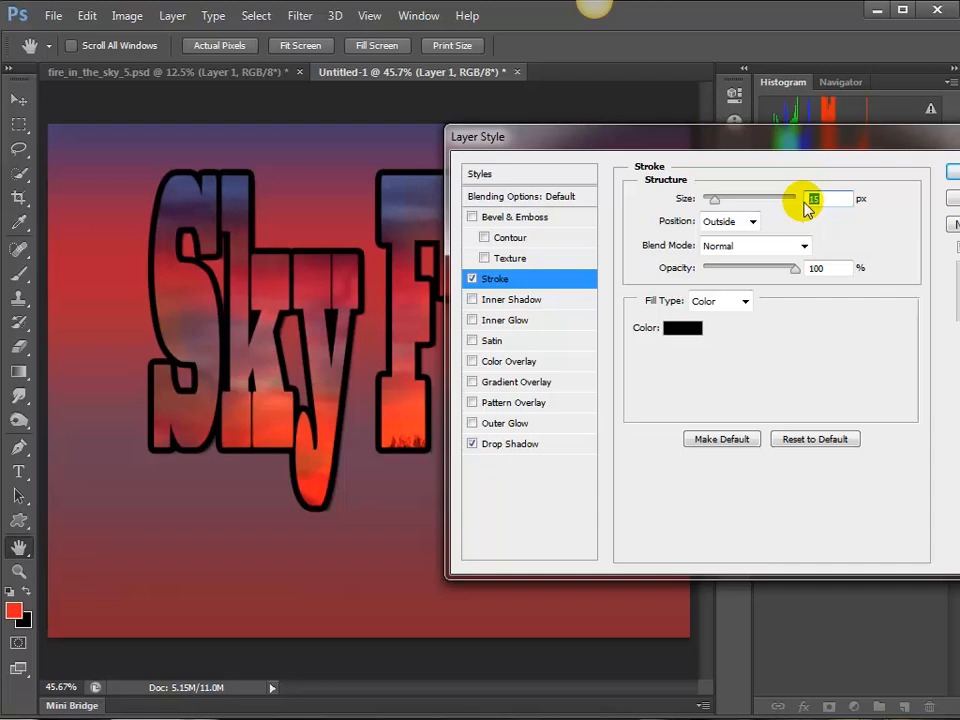
text(3)
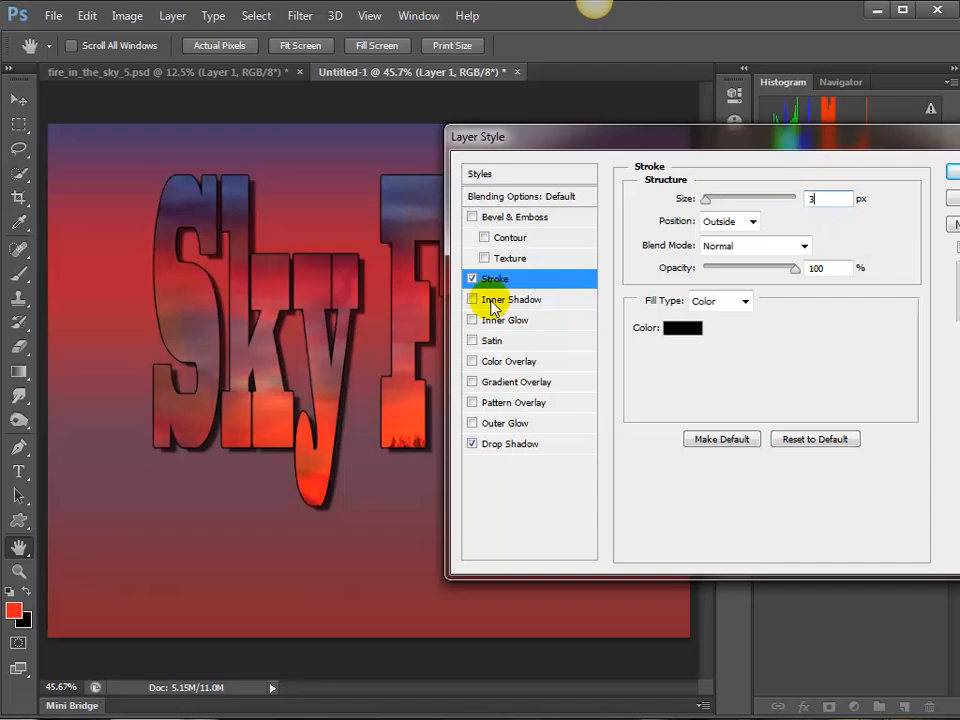
click(952, 172)
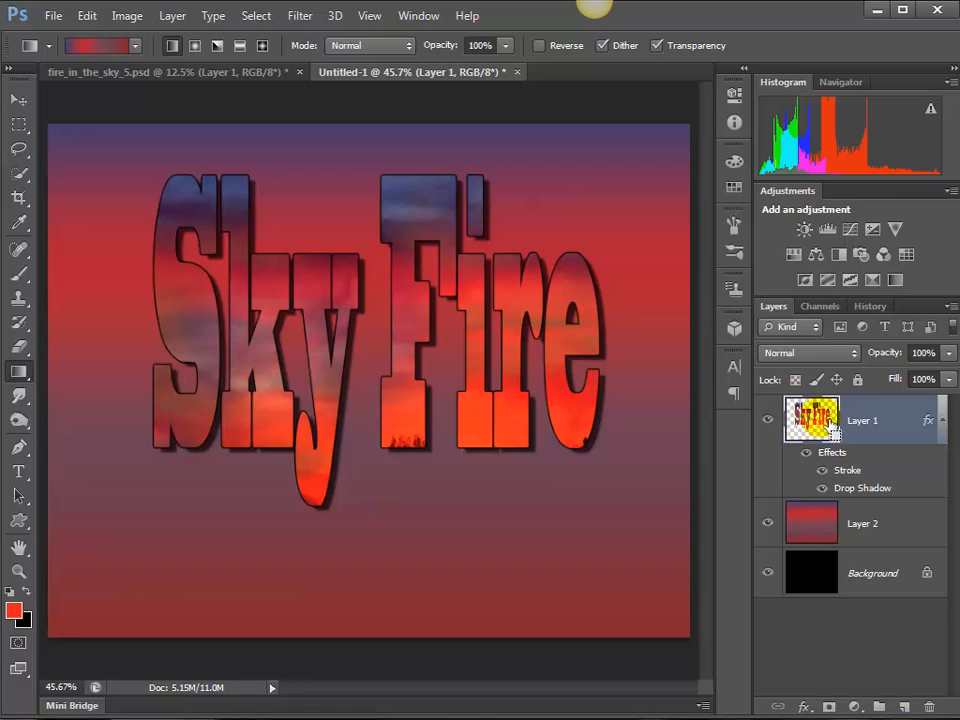
Duplicate the Sky Fire lettering layer with its effects, and select the original Layer 1 beneath the copy.
key(ctrl+j)
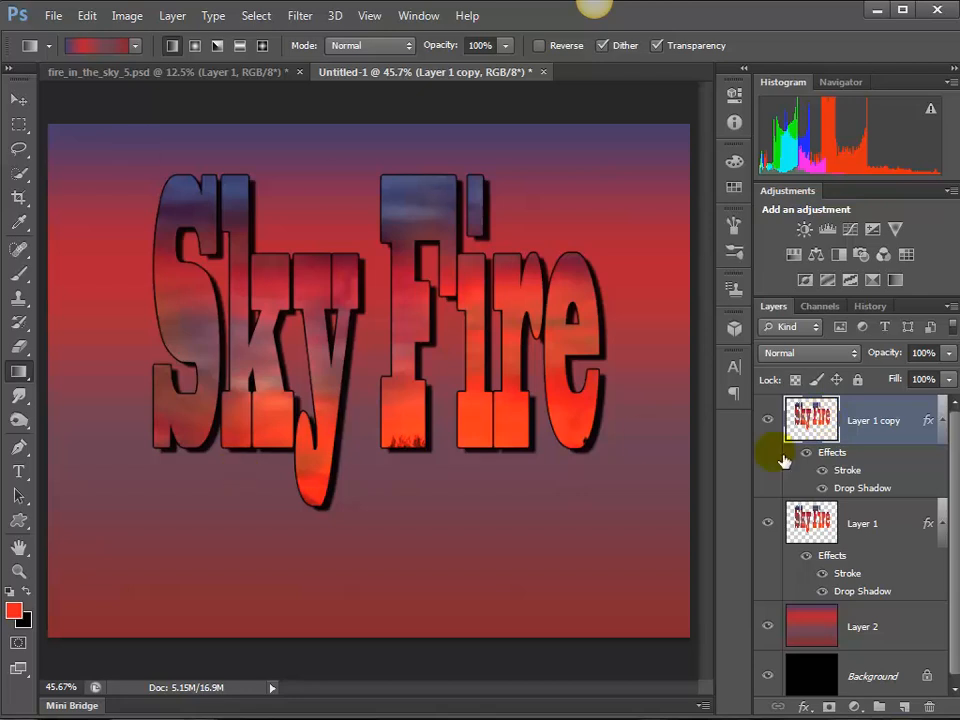
click(770, 422)
click(769, 421)
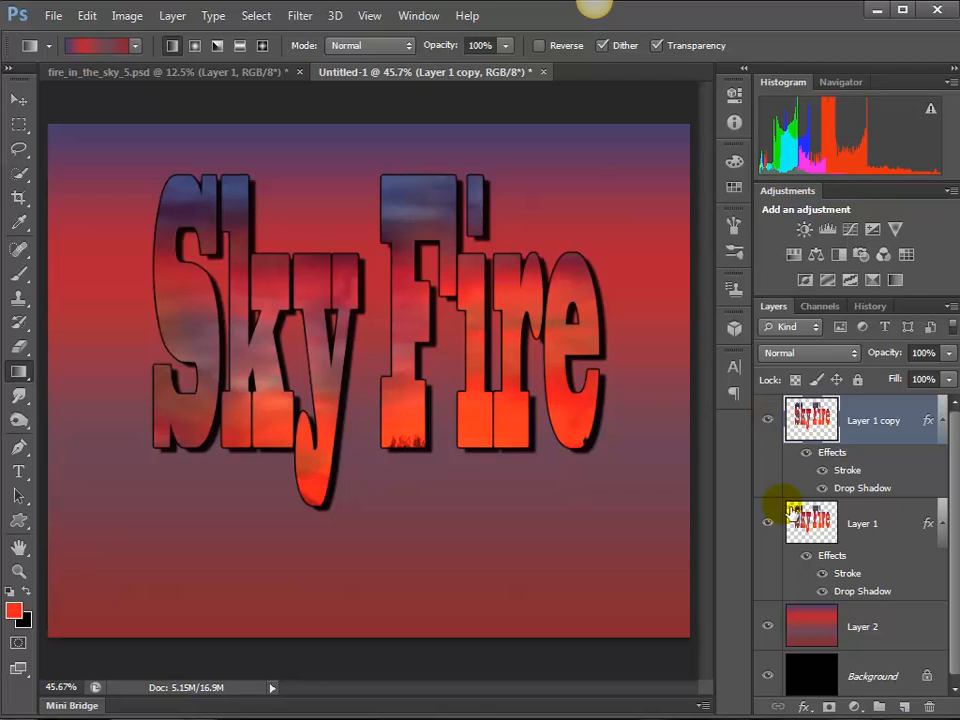
click(825, 530)
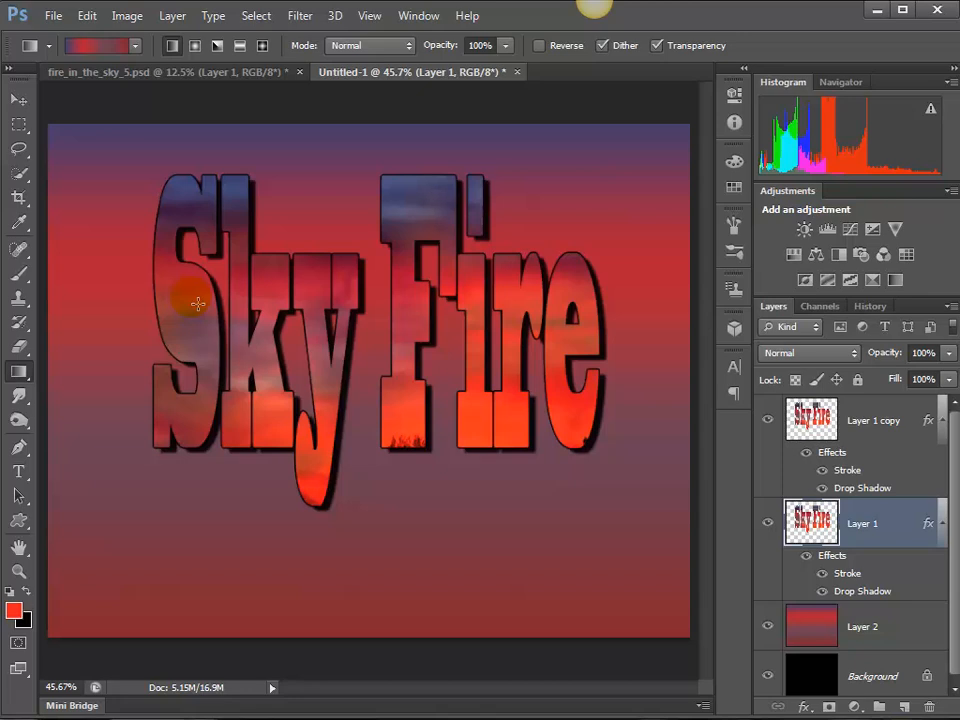
Transform the original lettering with a horizontal flip and a 180° rotation, placing it as a mirrored reflection directly below the upright lettering.
key(ctrl+t)
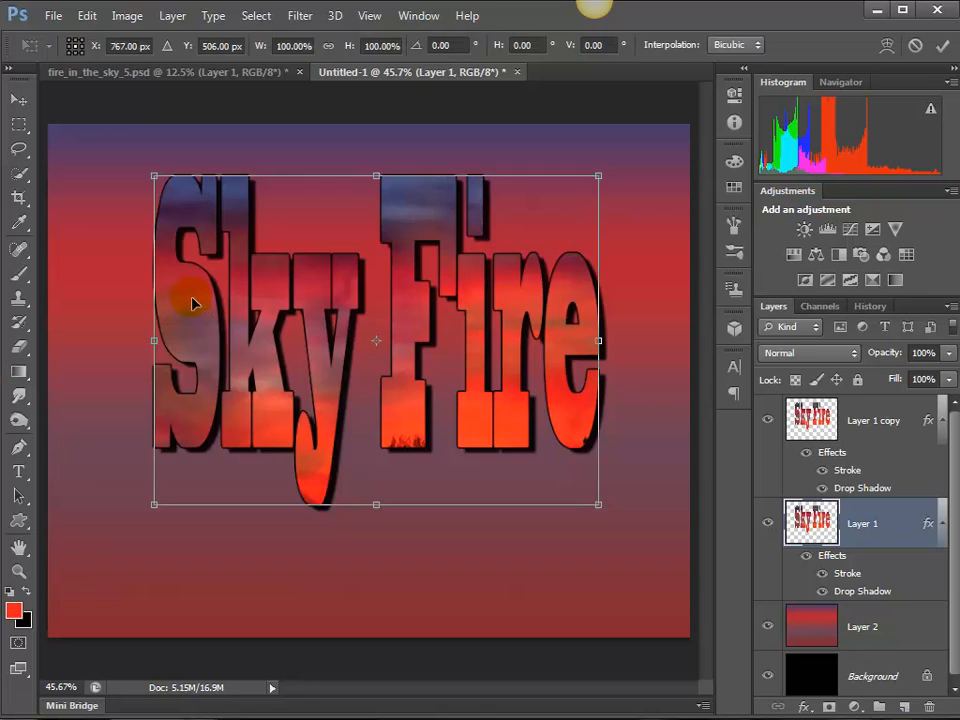
right_click(268, 337)
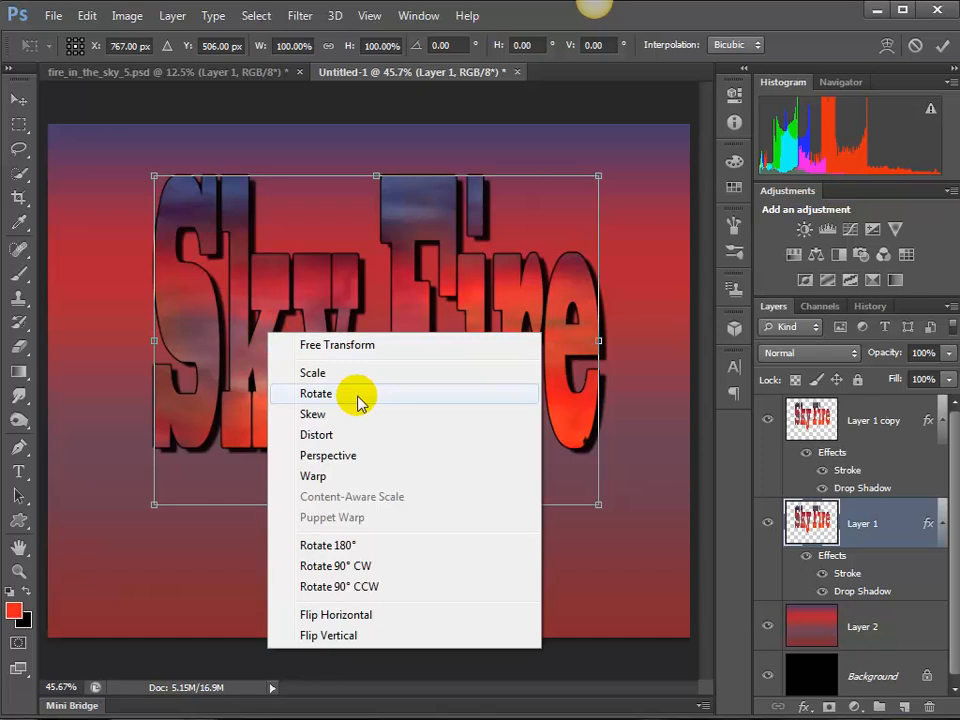
click(369, 612)
drag(297, 244, 313, 483)
right_click(313, 483)
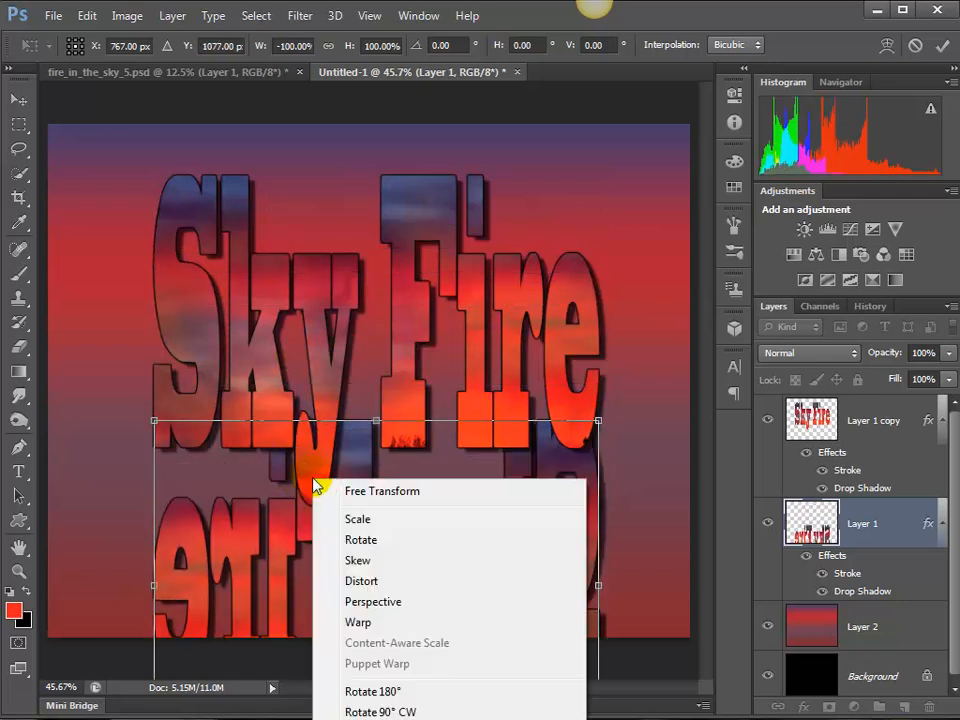
click(372, 691)
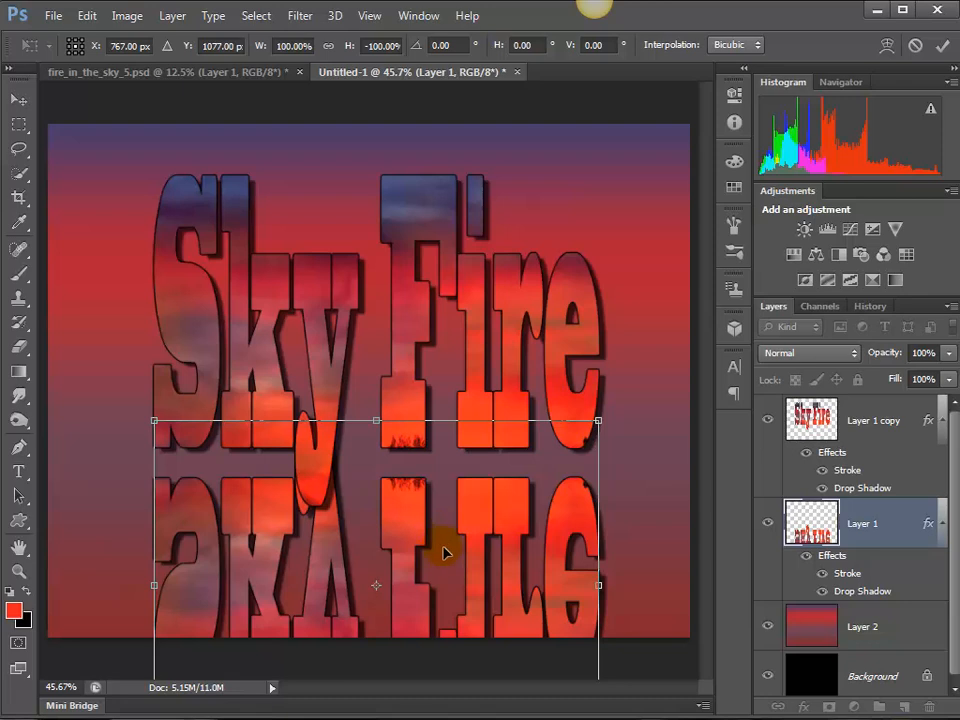
drag(448, 561, 455, 535)
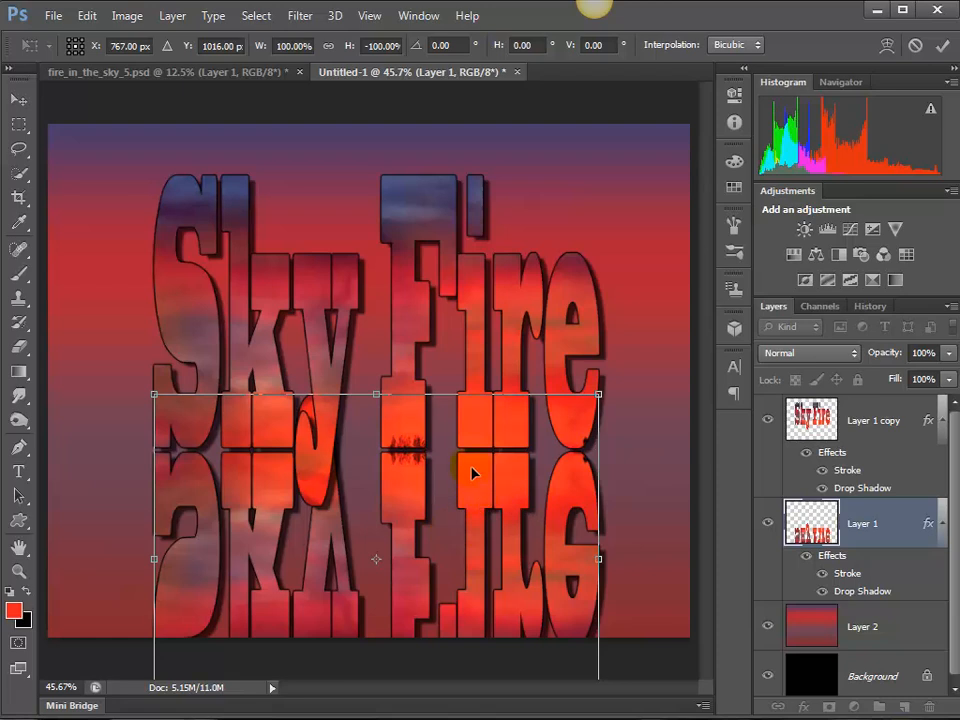
key(Return)
key(g)
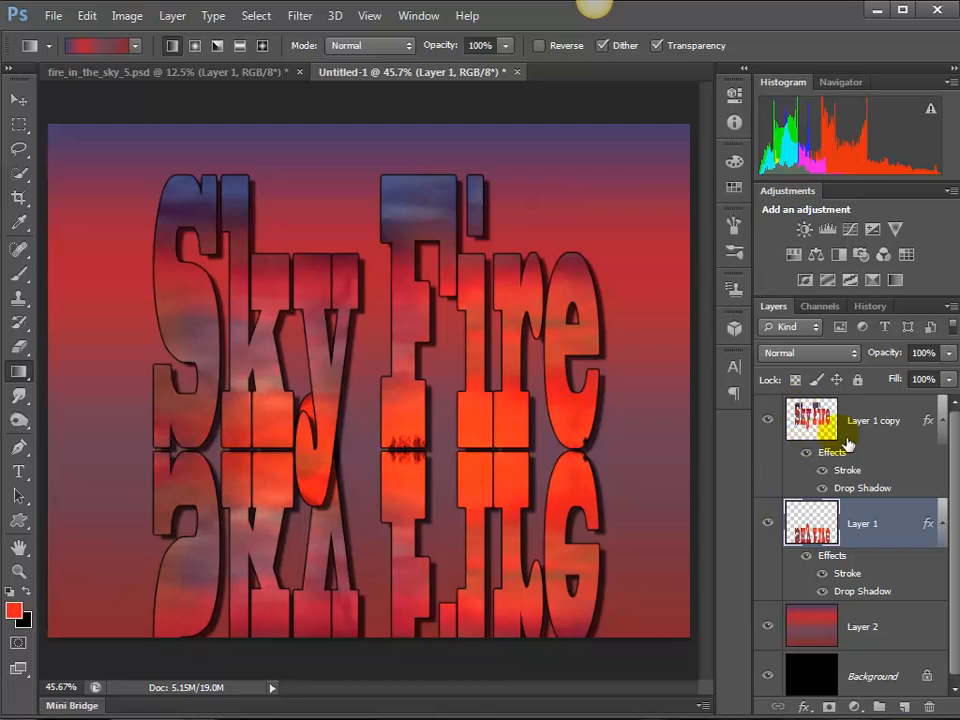
Lower the reflected lettering's opacity to 77% and soften it with a Gaussian Blur of 1.9 pixels radius.
click(948, 353)
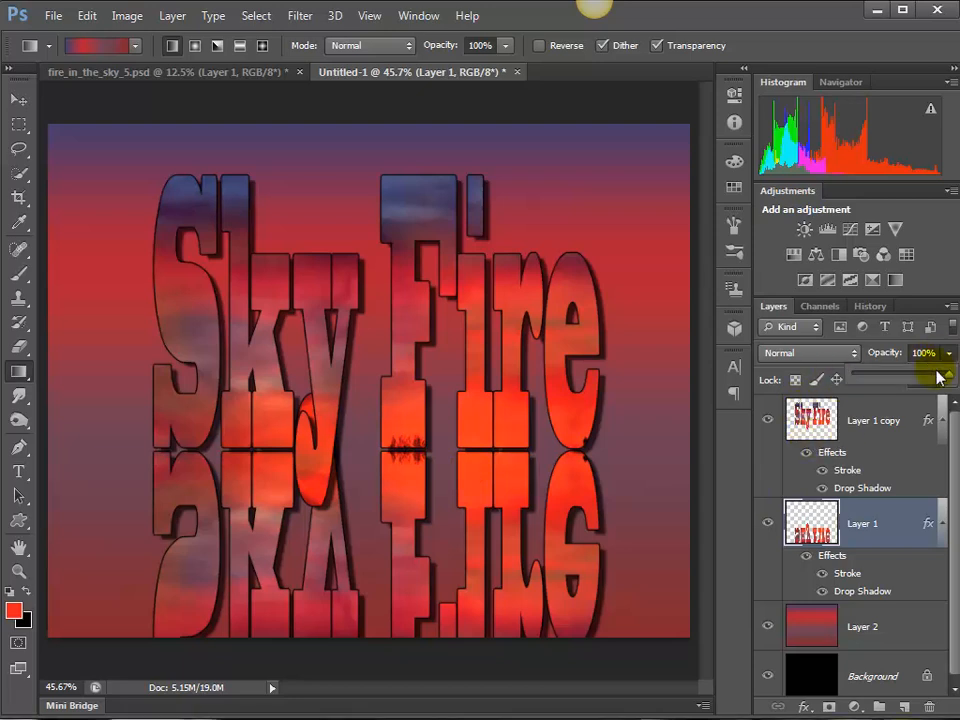
drag(936, 376, 928, 379)
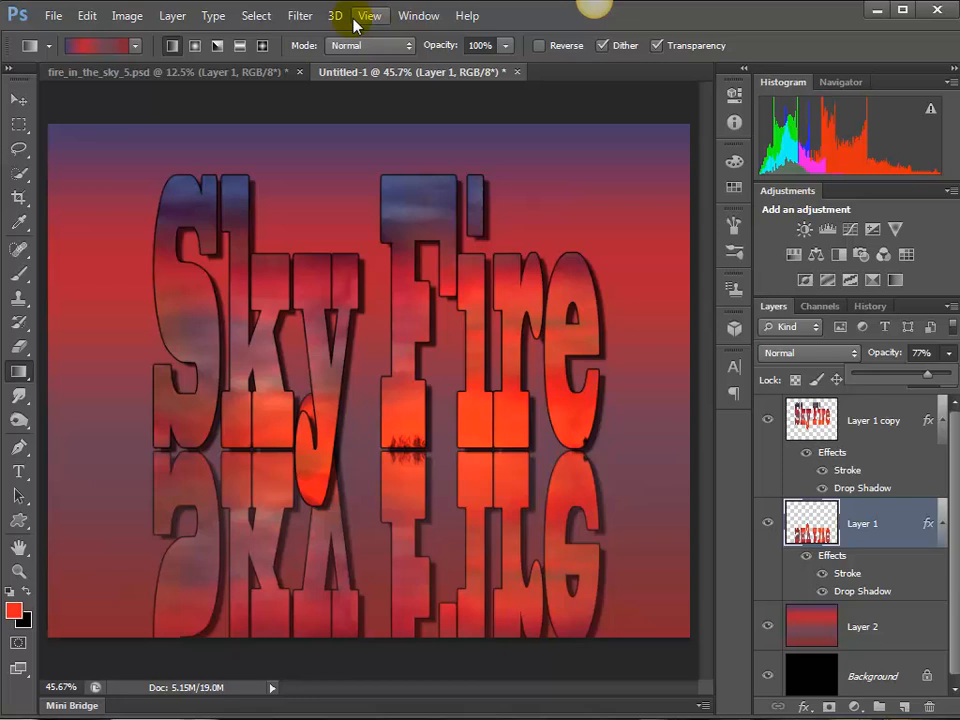
click(300, 15)
mouse_move(375, 224)
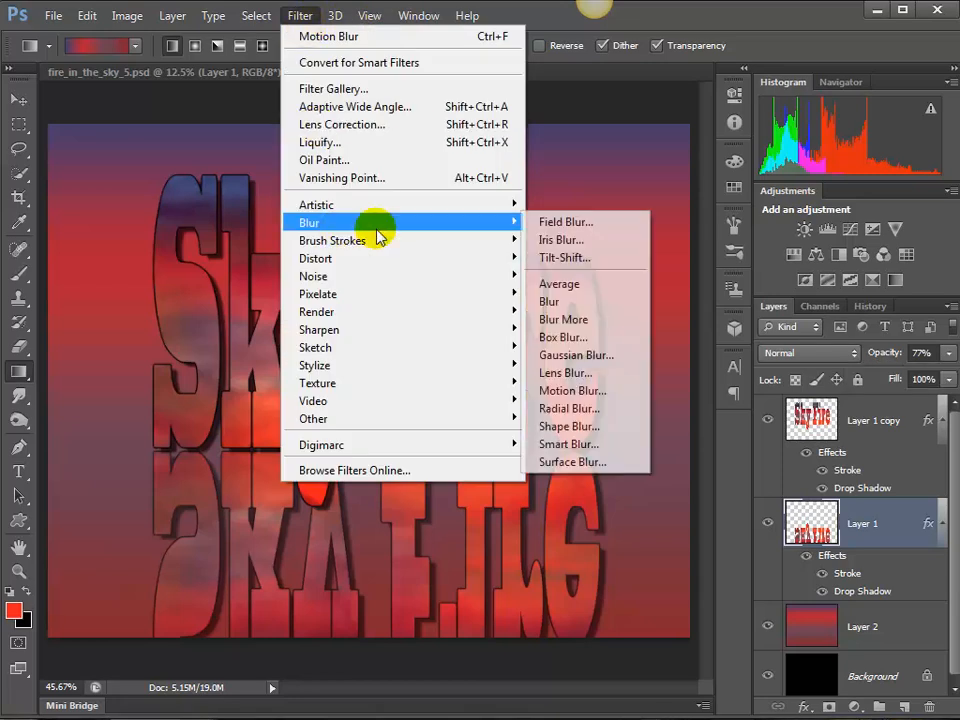
click(575, 355)
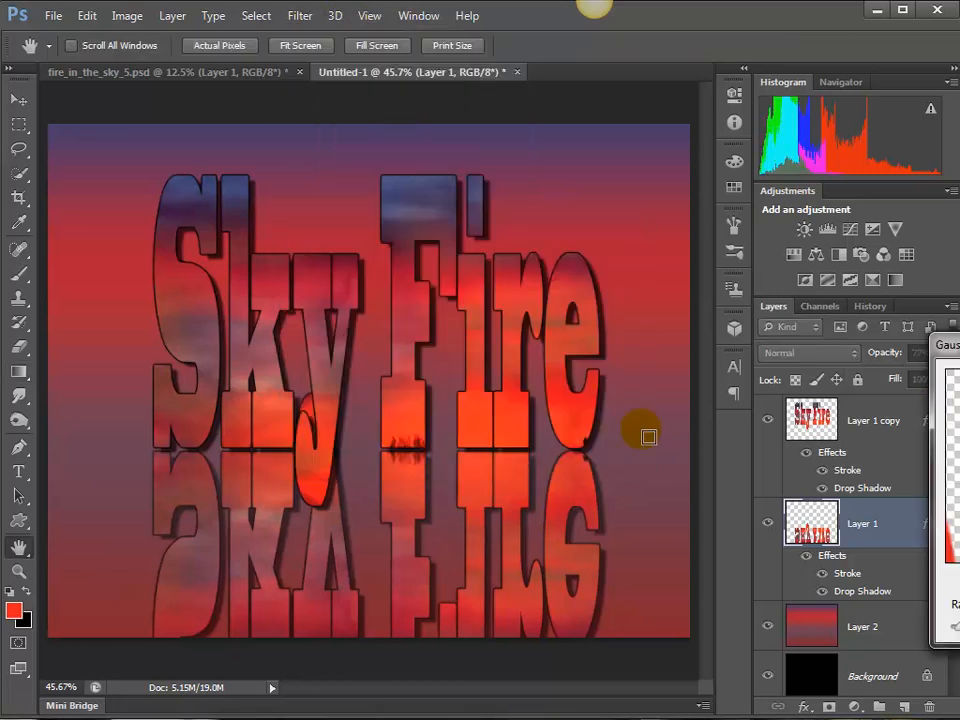
drag(955, 467, 604, 278)
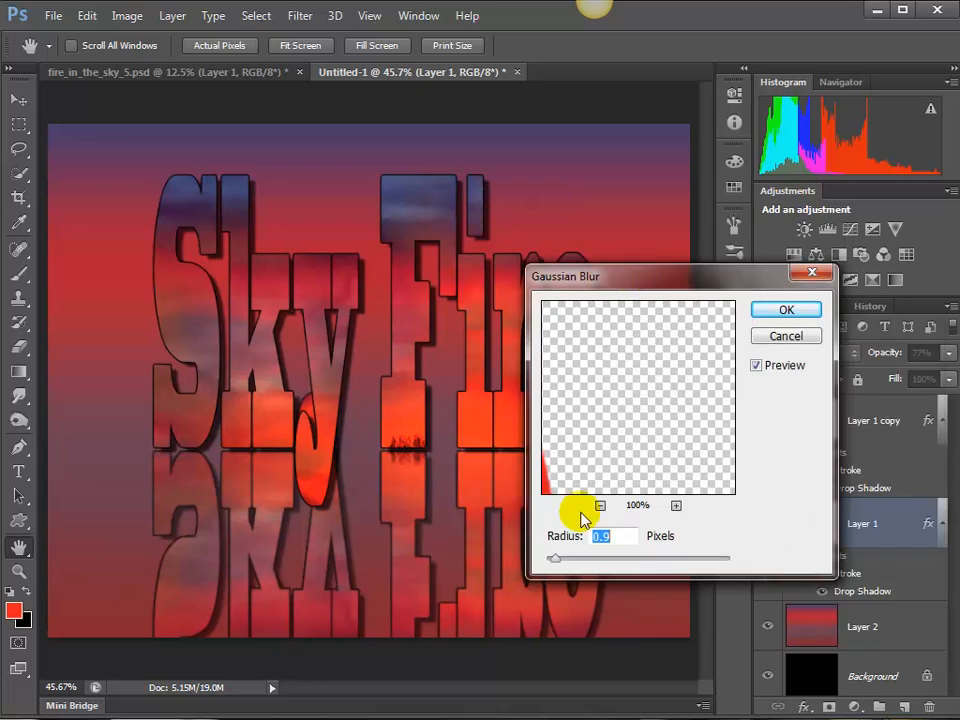
drag(548, 462, 607, 379)
click(566, 560)
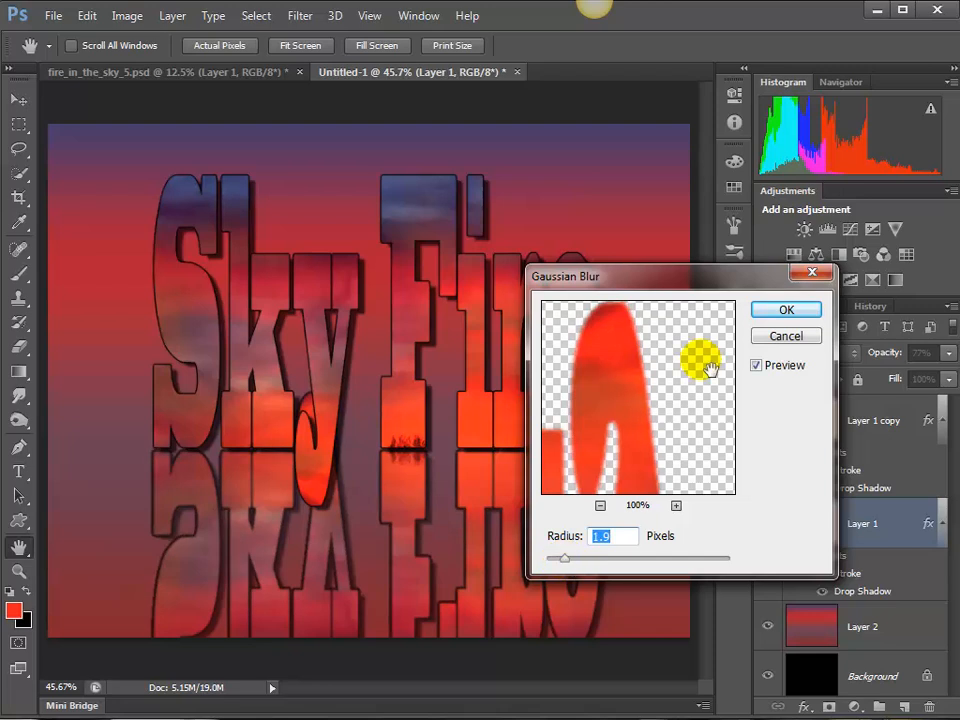
click(765, 312)
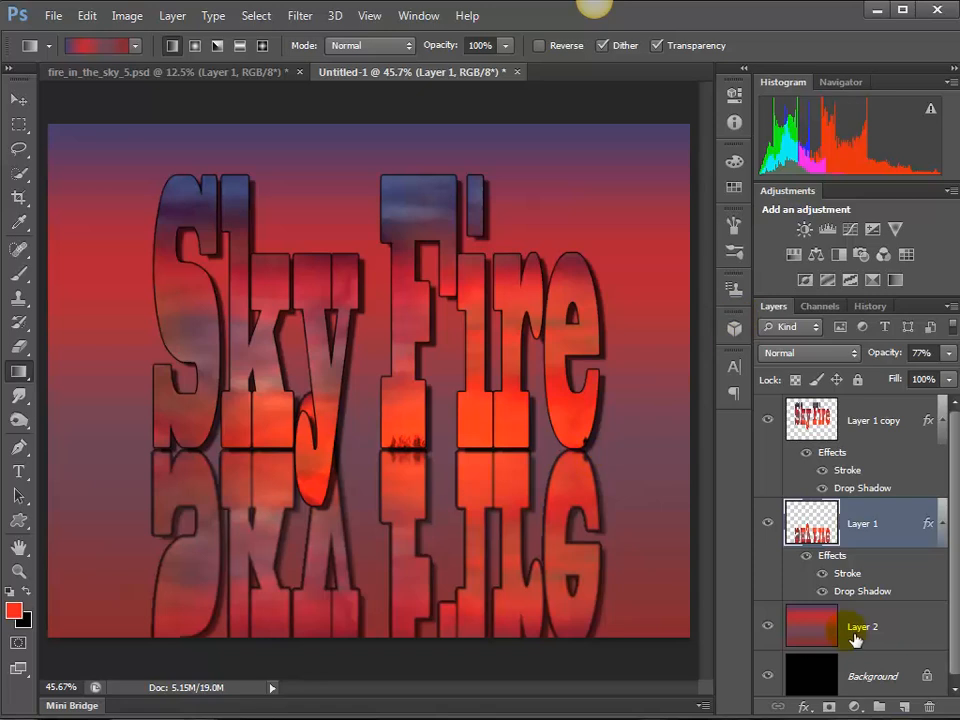
Add a new layer above the gradient Layer 2, and choose the Foreground to Transparent gradient with black as foreground color.
click(902, 628)
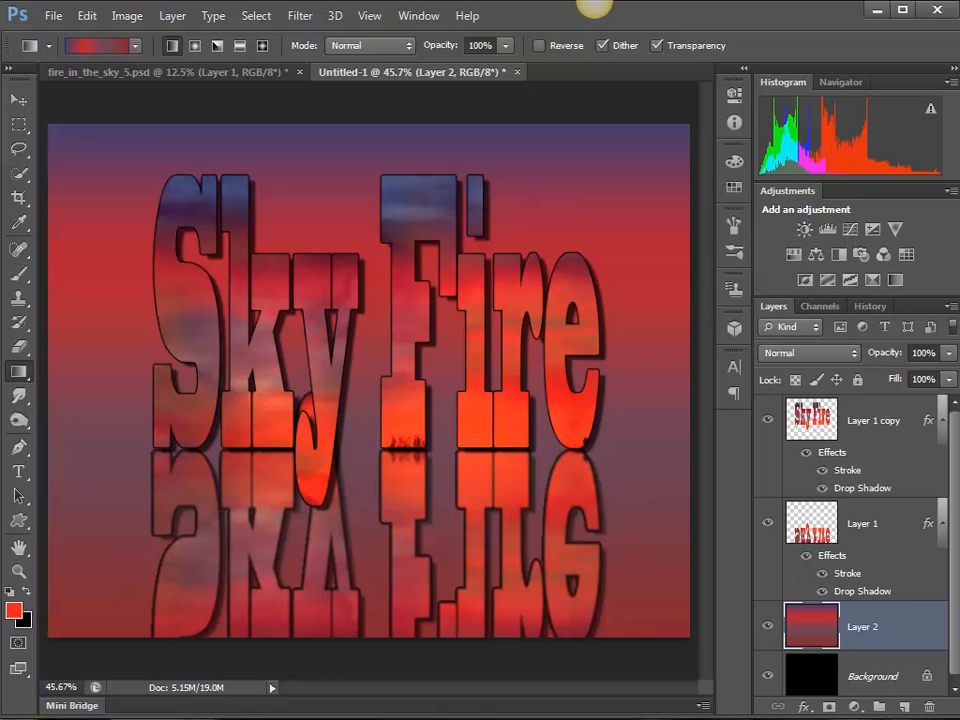
click(905, 708)
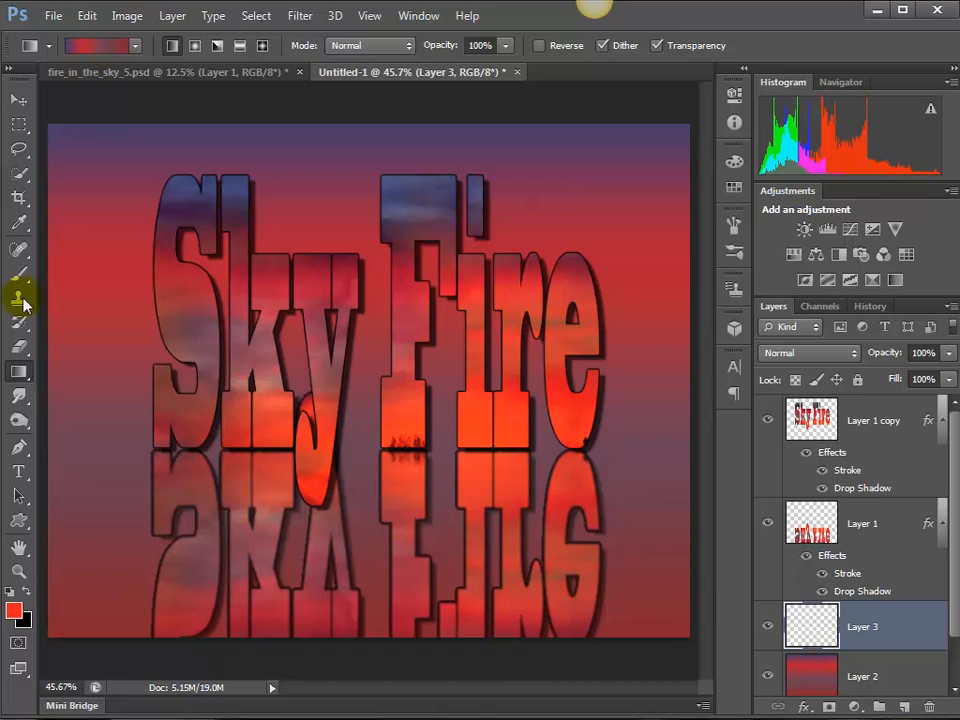
click(97, 45)
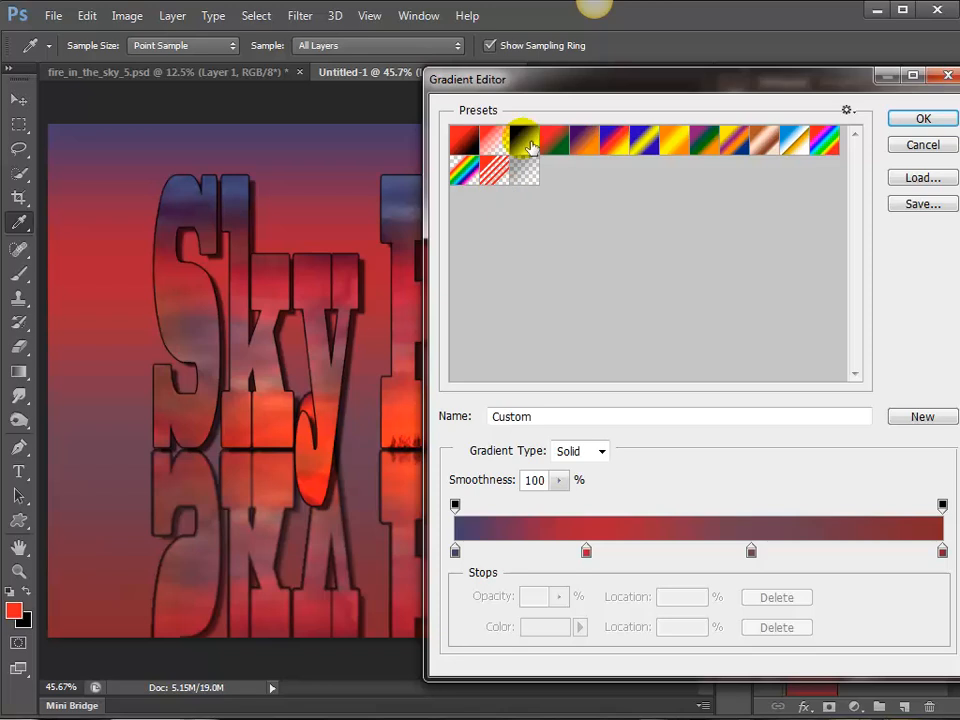
click(498, 146)
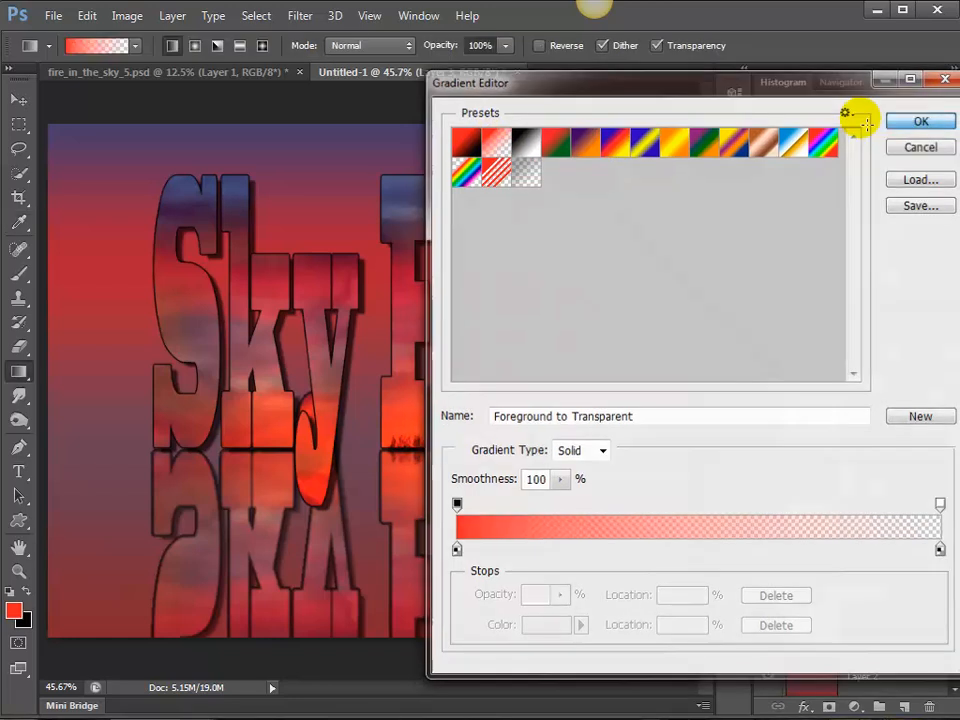
click(888, 121)
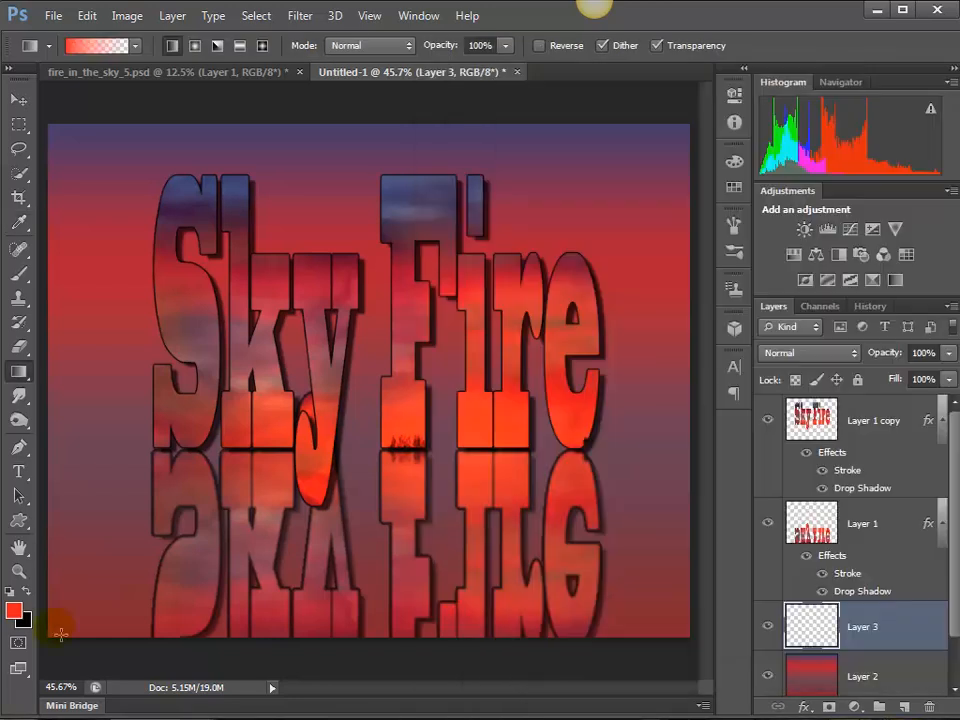
click(25, 590)
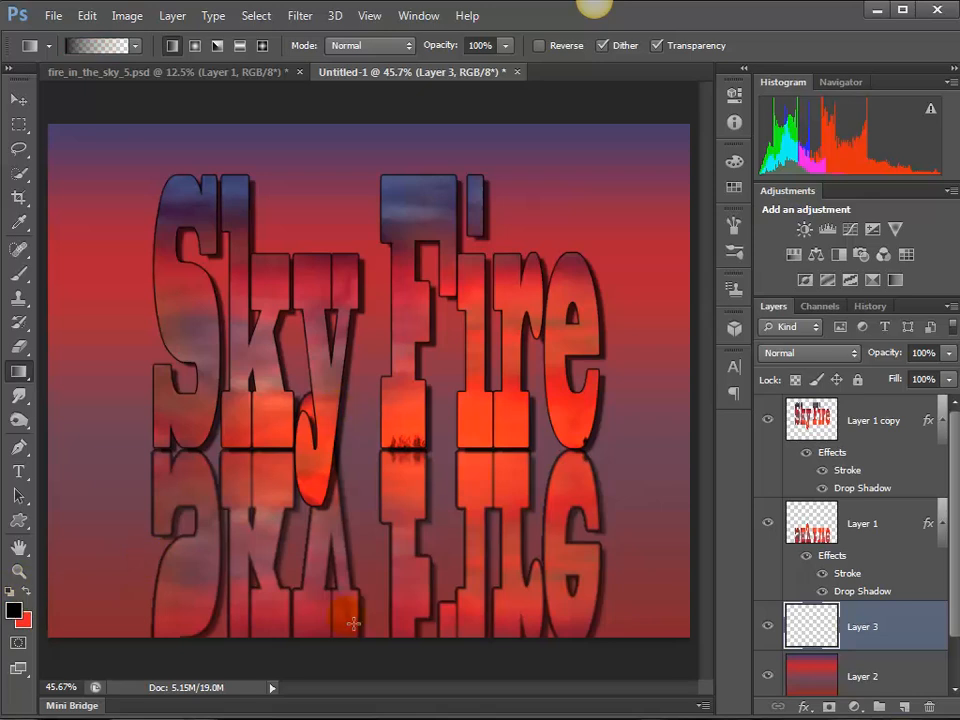
Darken the lower half of the new layer with two stacked black-to-transparent gradients running upward, after undoing a first trial.
drag(374, 643, 383, 442)
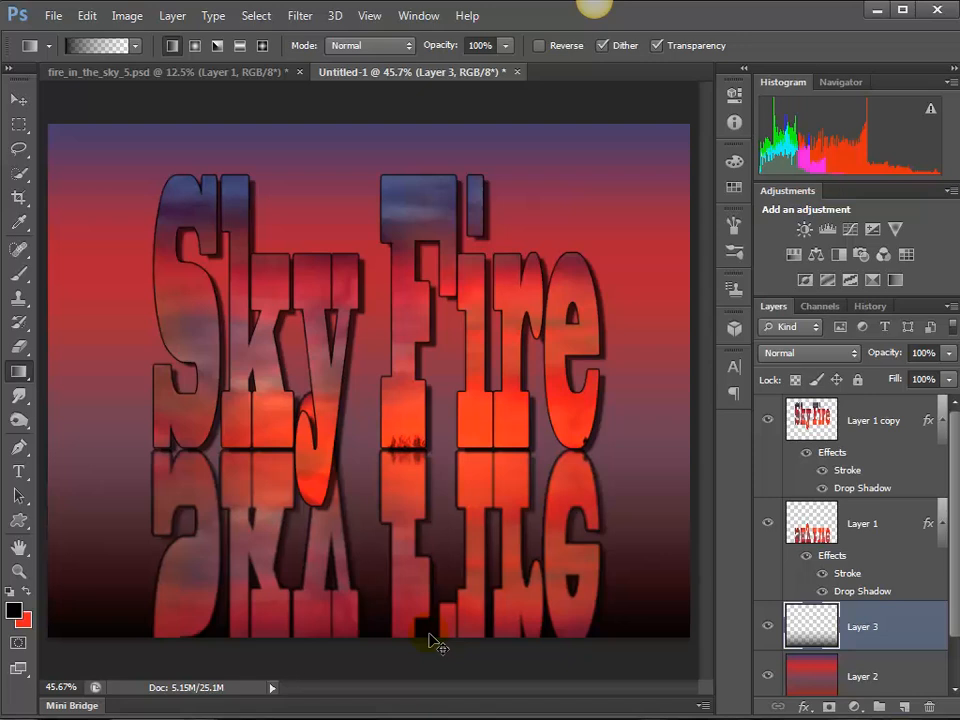
key(ctrl+z)
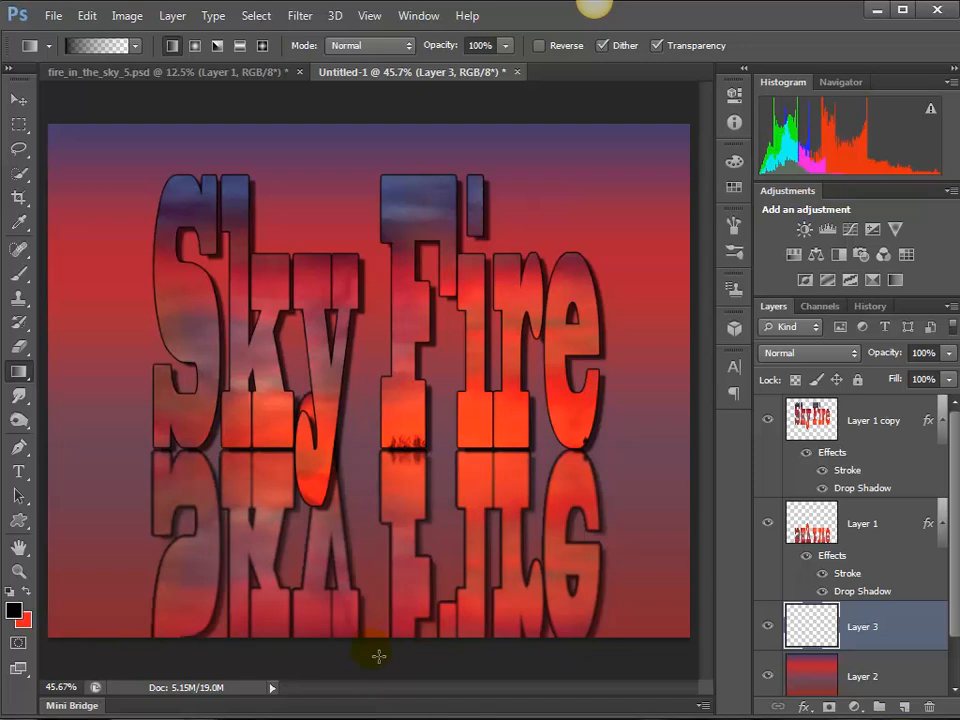
drag(372, 648, 369, 404)
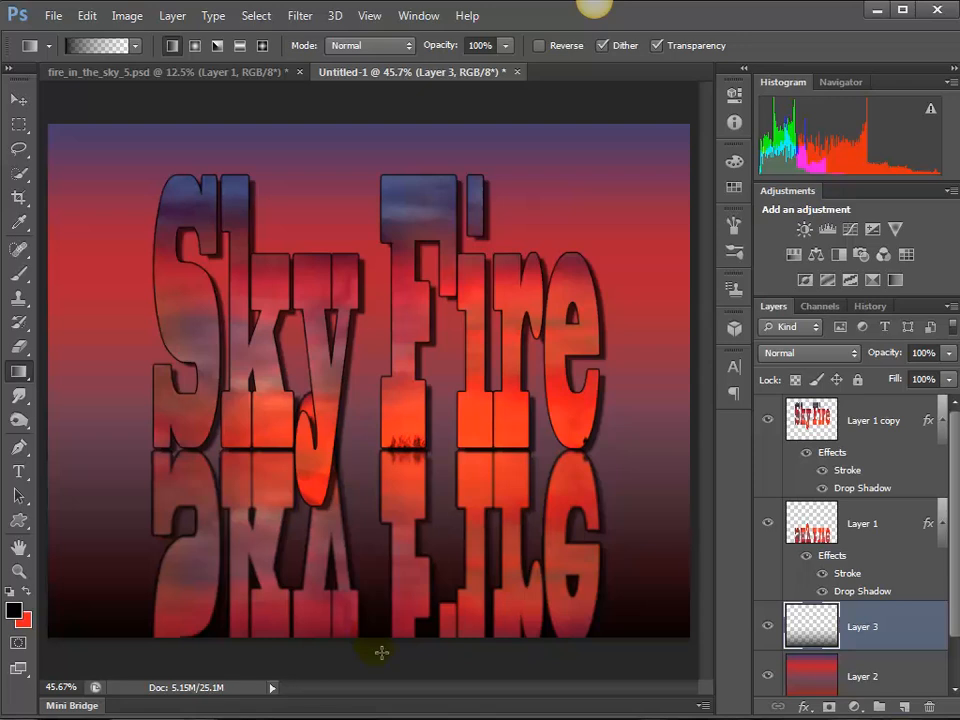
drag(377, 632, 374, 418)
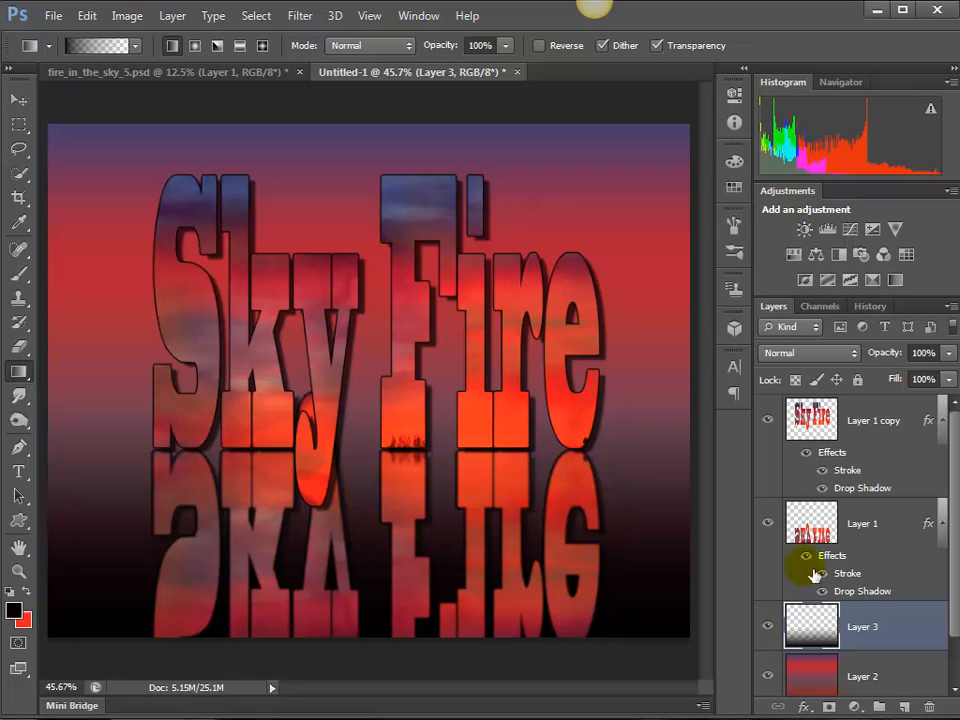
Select the reflected lettering on Layer 1 and shift its position slightly with the Move tool.
click(805, 523)
key(v)
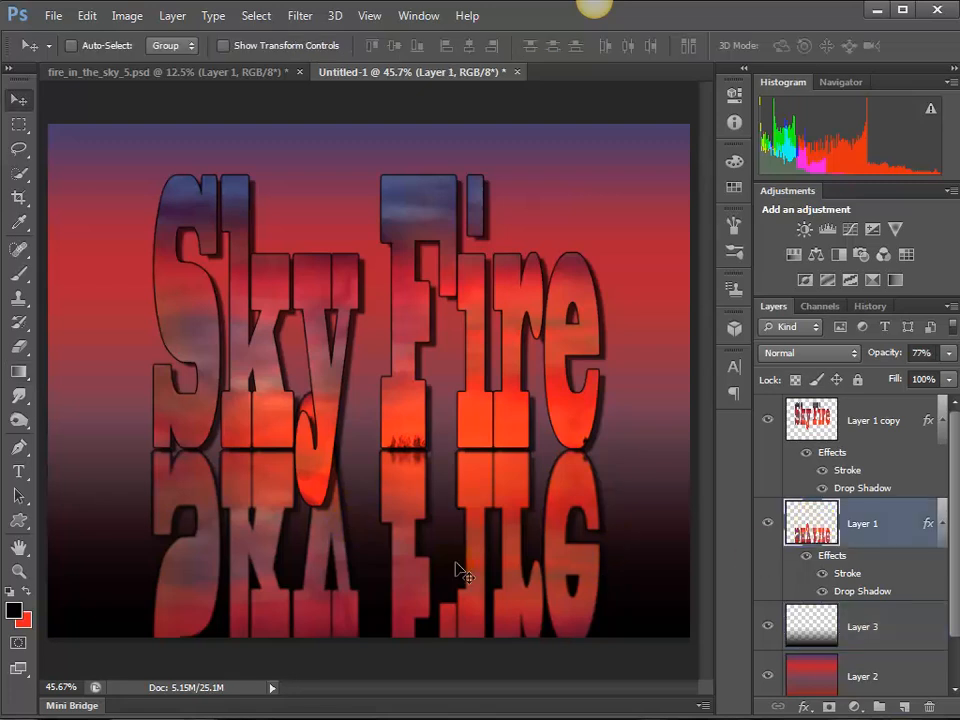
mouse_move(414, 525)
mouse_down()
mouse_move(408, 632)
mouse_move(418, 632)
mouse_move(428, 513)
mouse_up()
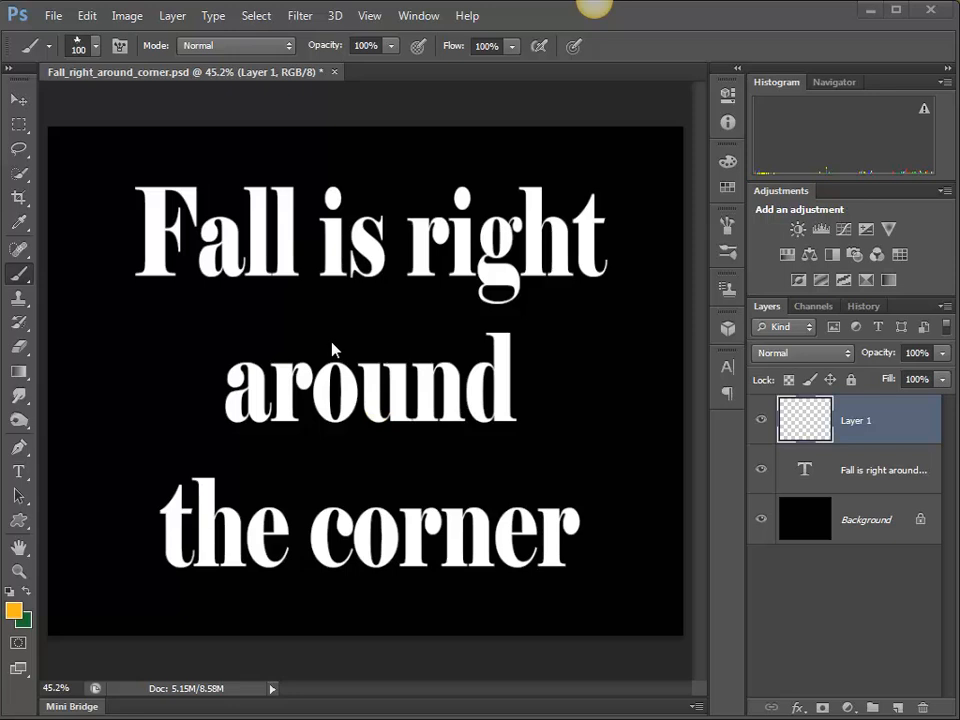
Open the "Fall is right around the corner" text layer for editing to examine its font settings, and leave the text as it is.
click(808, 469)
double_click(785, 460)
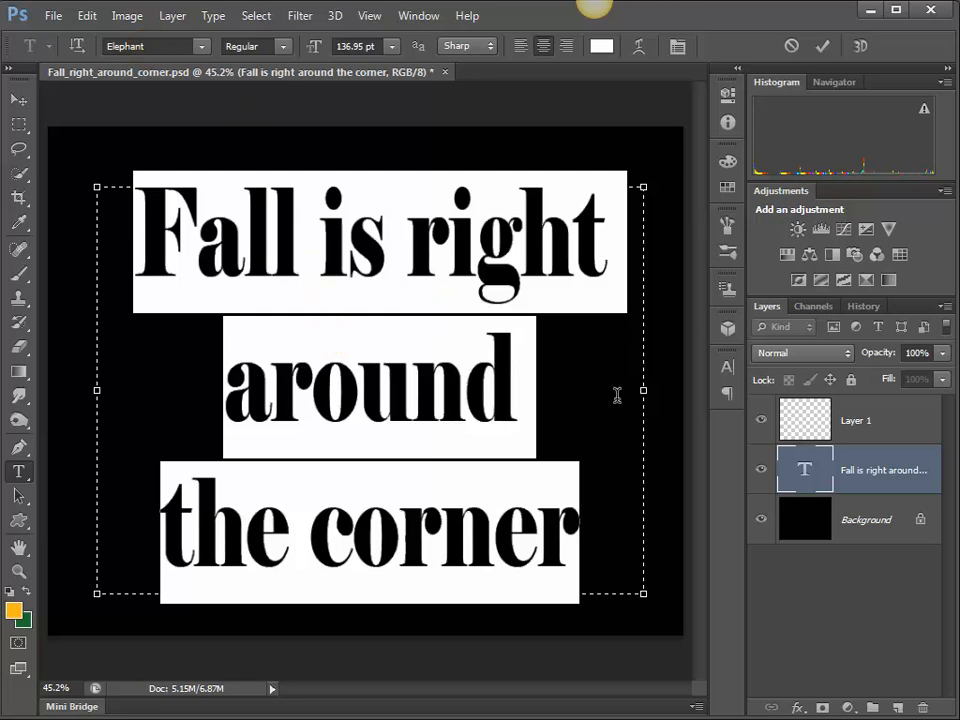
click(19, 100)
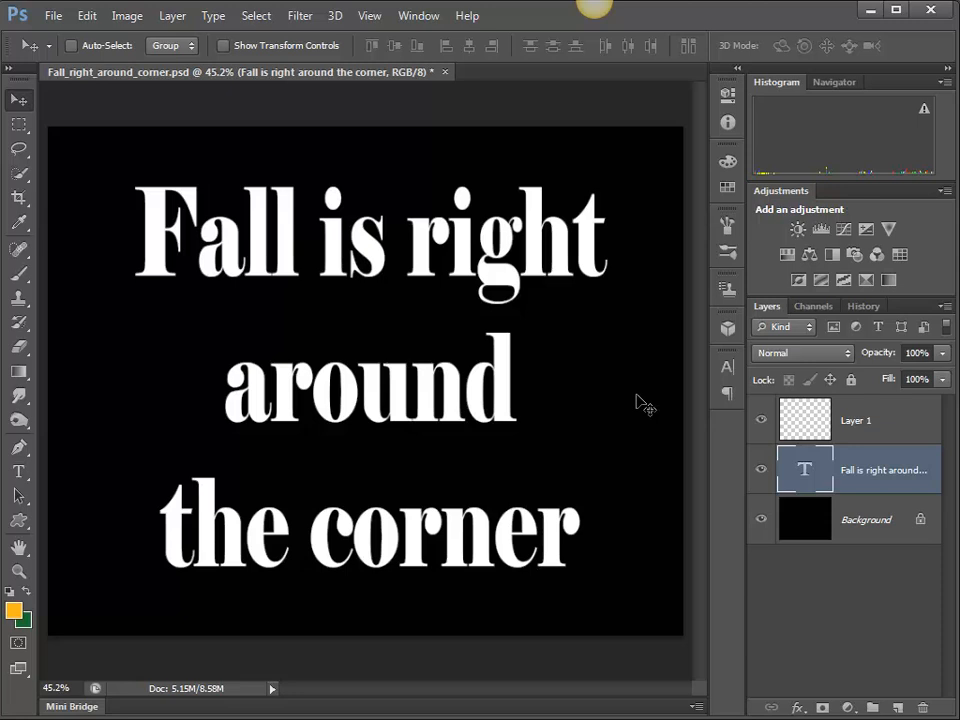
click(399, 372)
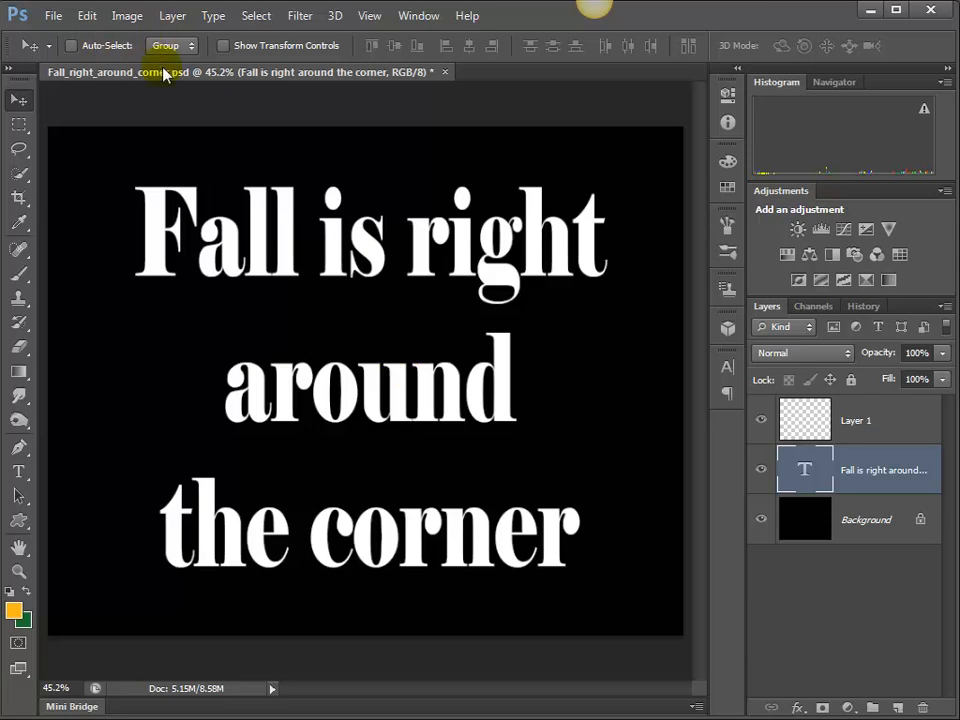
Activate the Brush tool and choose the 74 px maple leaf brush tip.
click(18, 276)
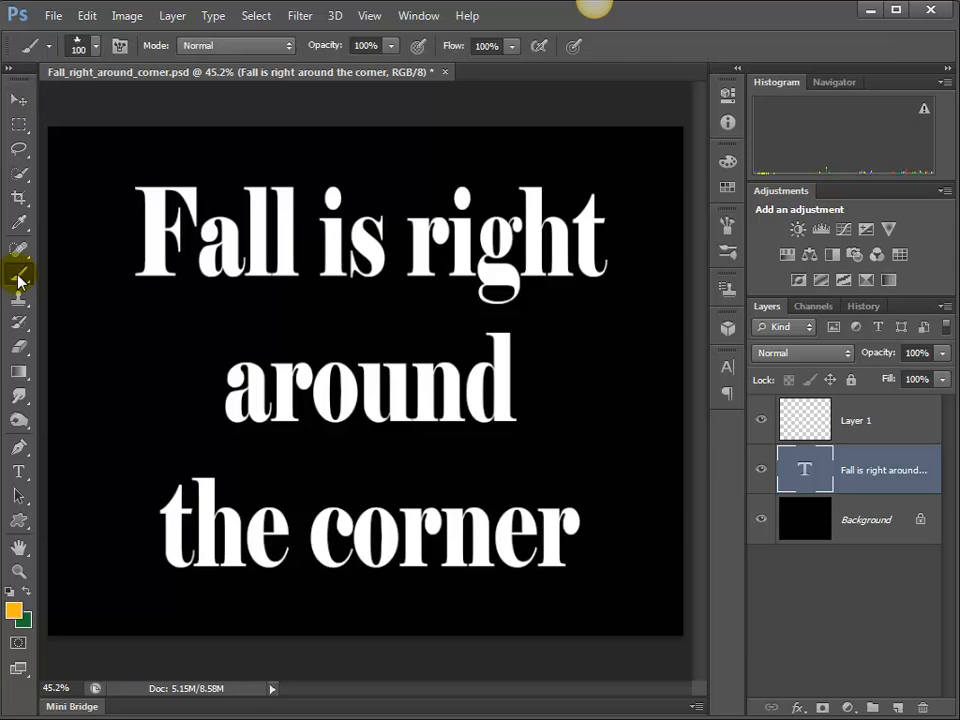
click(92, 46)
click(92, 46)
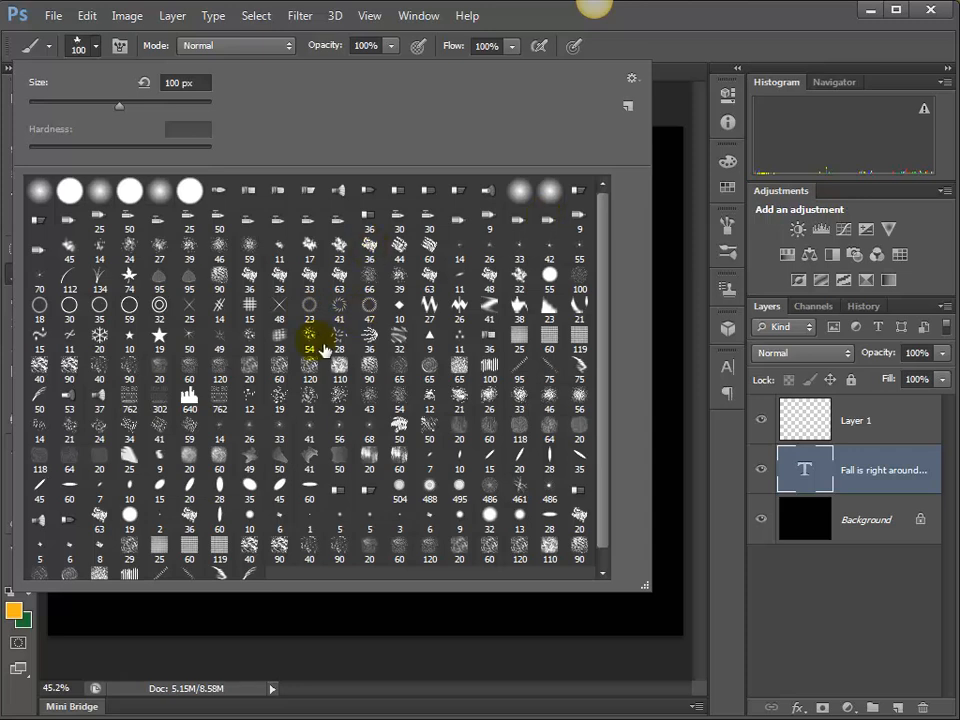
click(127, 273)
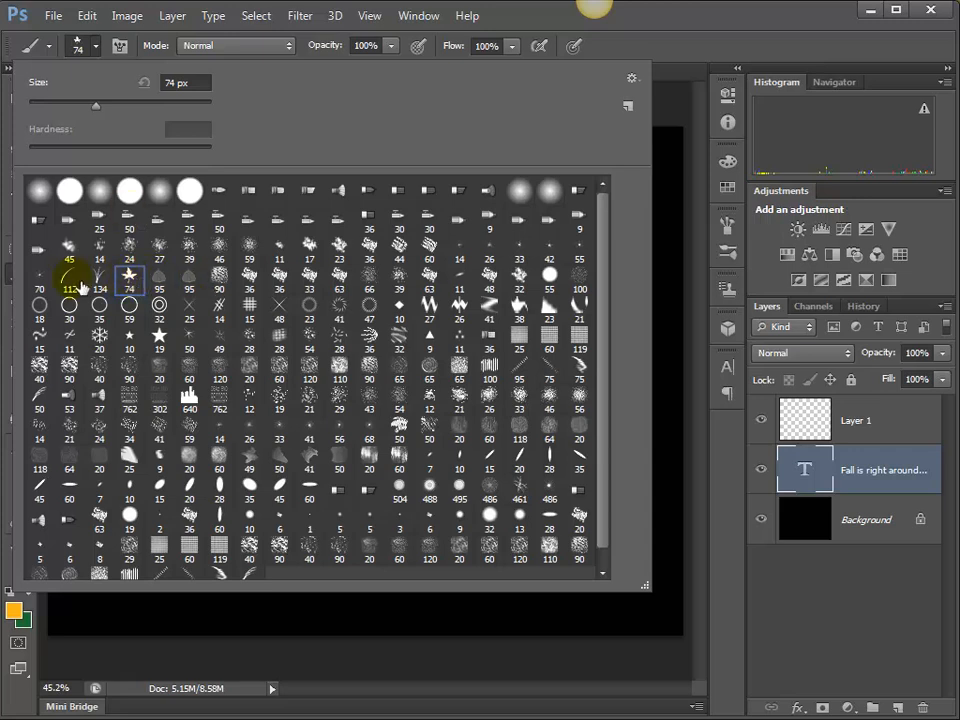
click(632, 78)
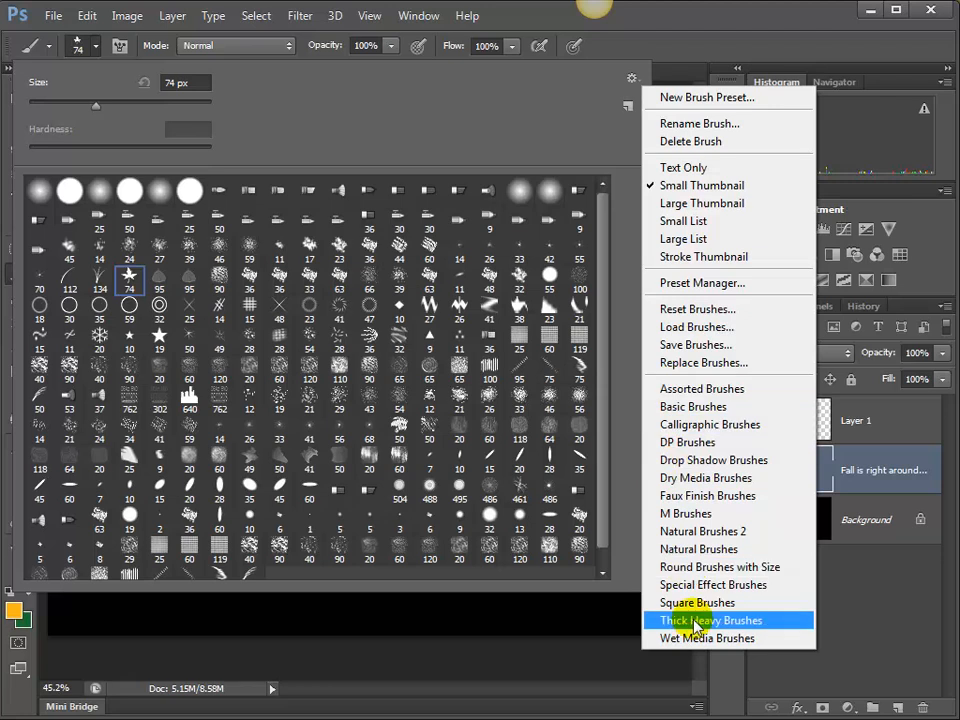
click(721, 407)
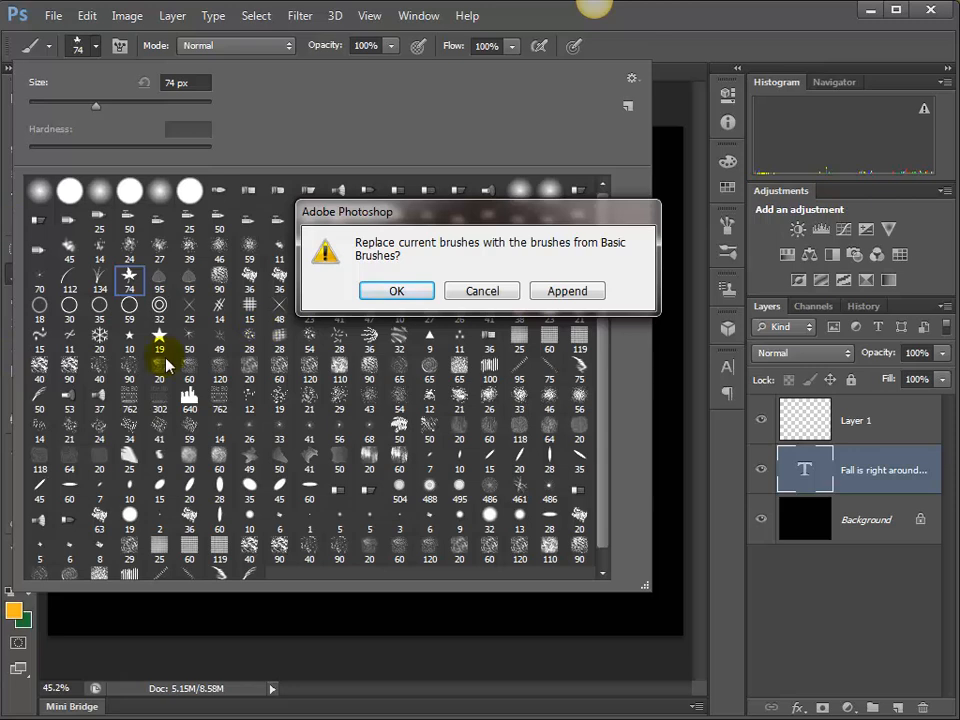
click(482, 291)
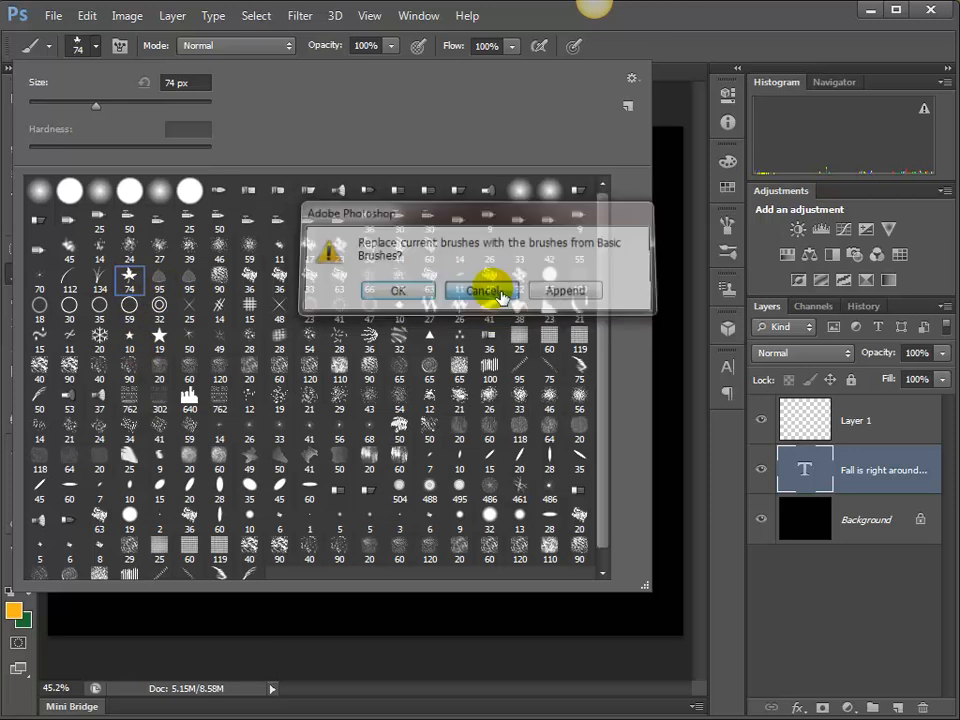
In the leaf brush's Shape Dynamics, turn the size and angle jitter controls Off and set the minimum diameter to 49%.
click(136, 285)
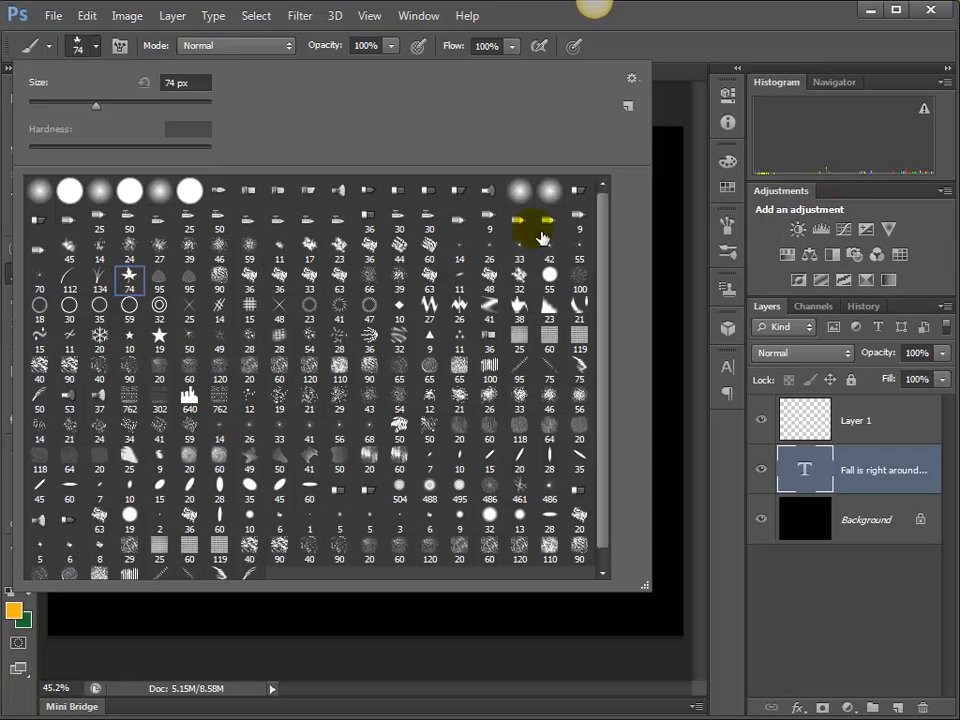
click(676, 72)
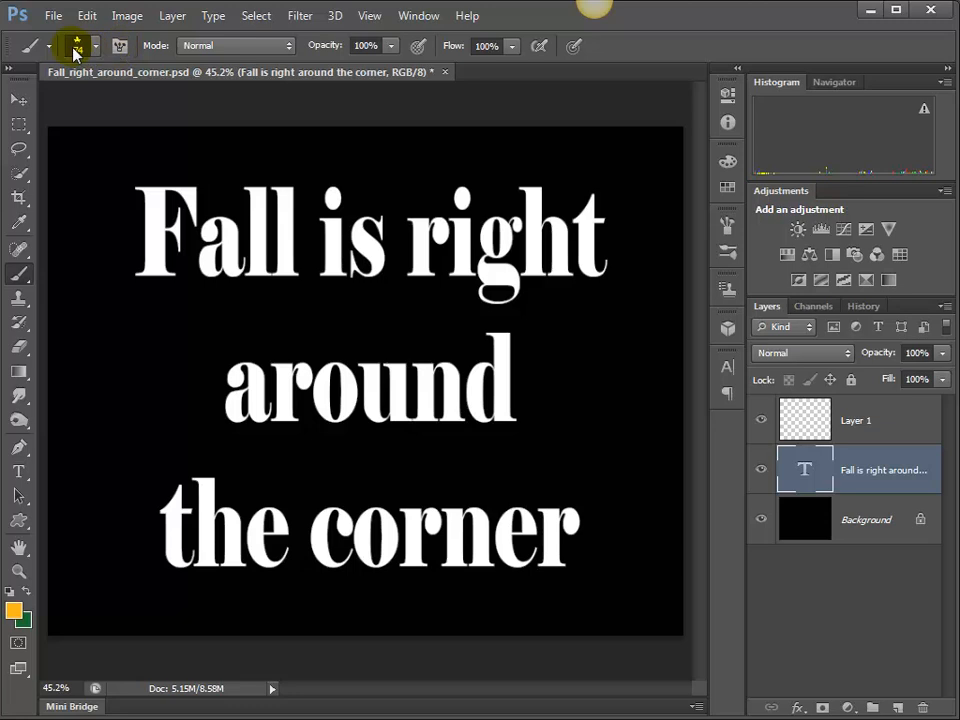
click(120, 47)
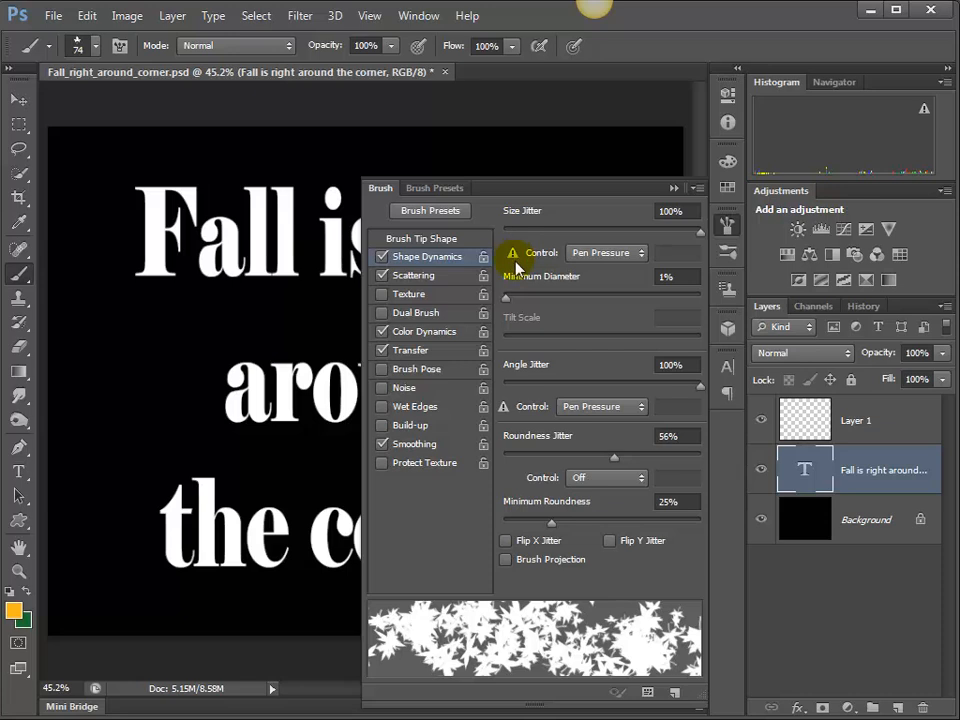
click(631, 254)
click(611, 270)
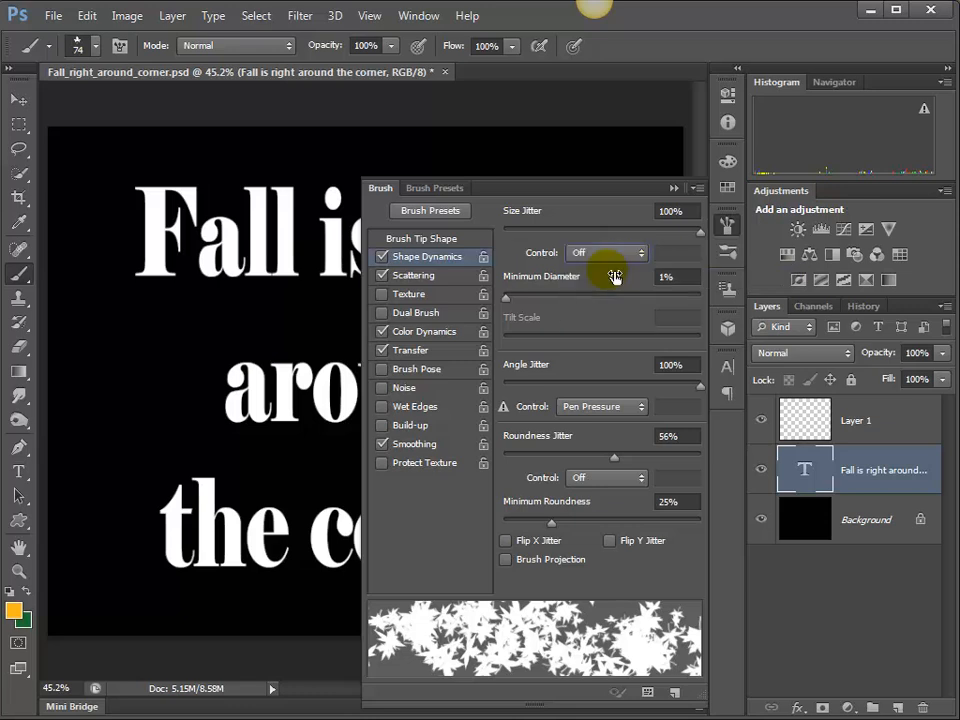
click(590, 406)
click(578, 423)
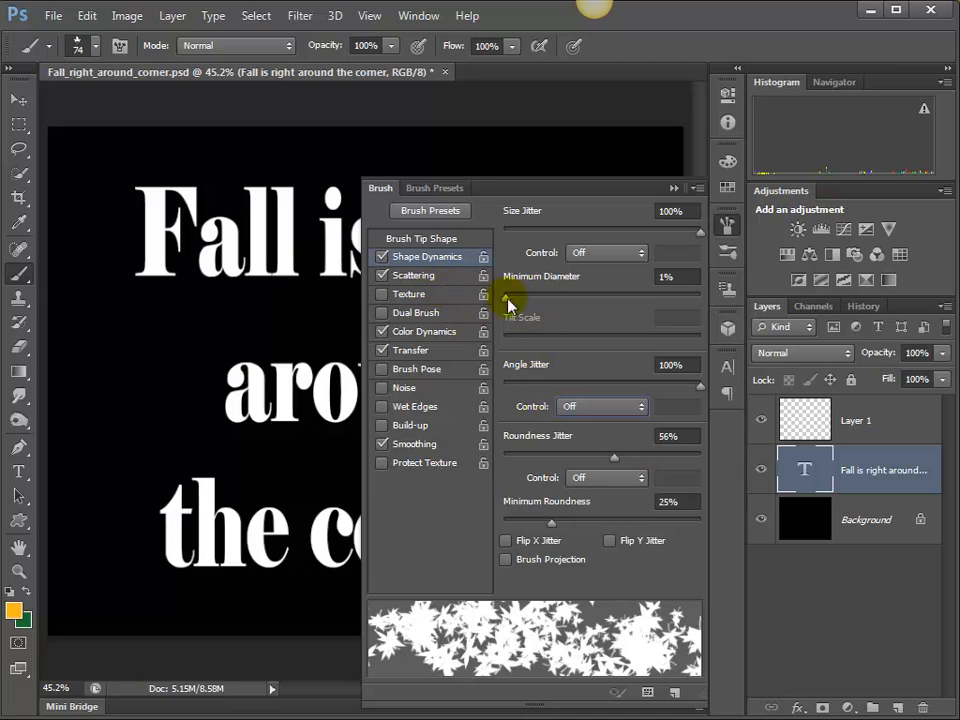
mouse_move(508, 298)
mouse_down()
mouse_move(600, 300)
mouse_move(549, 309)
mouse_move(538, 300)
mouse_move(589, 311)
mouse_move(484, 317)
mouse_move(634, 321)
mouse_move(601, 327)
mouse_up()
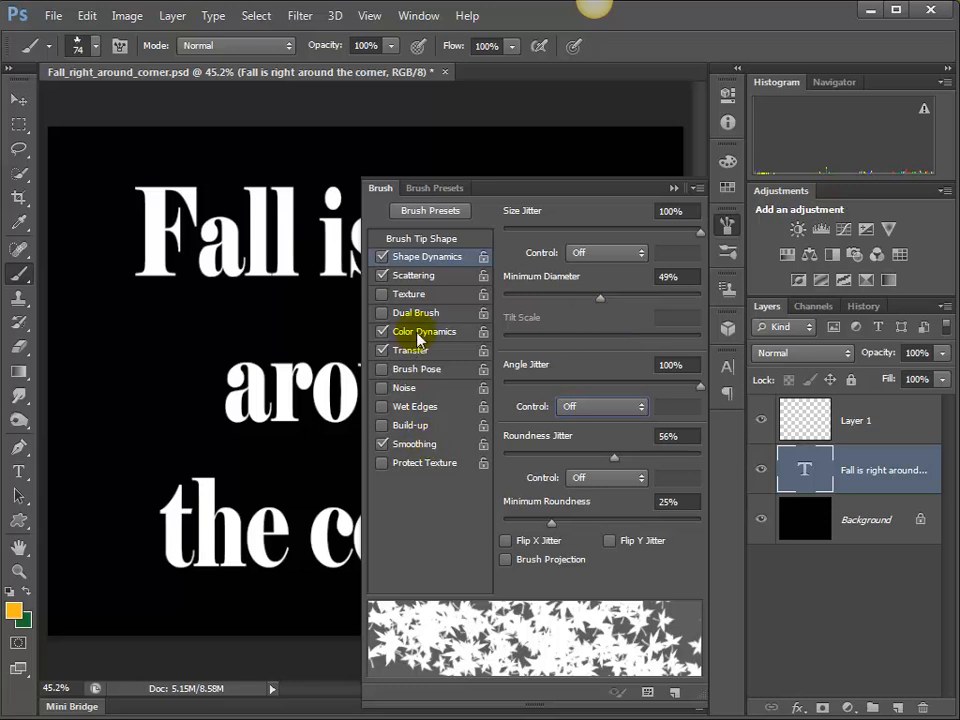
In the leaf brush's Scattering settings, set the count jitter to 78% and the count to 1.
click(422, 274)
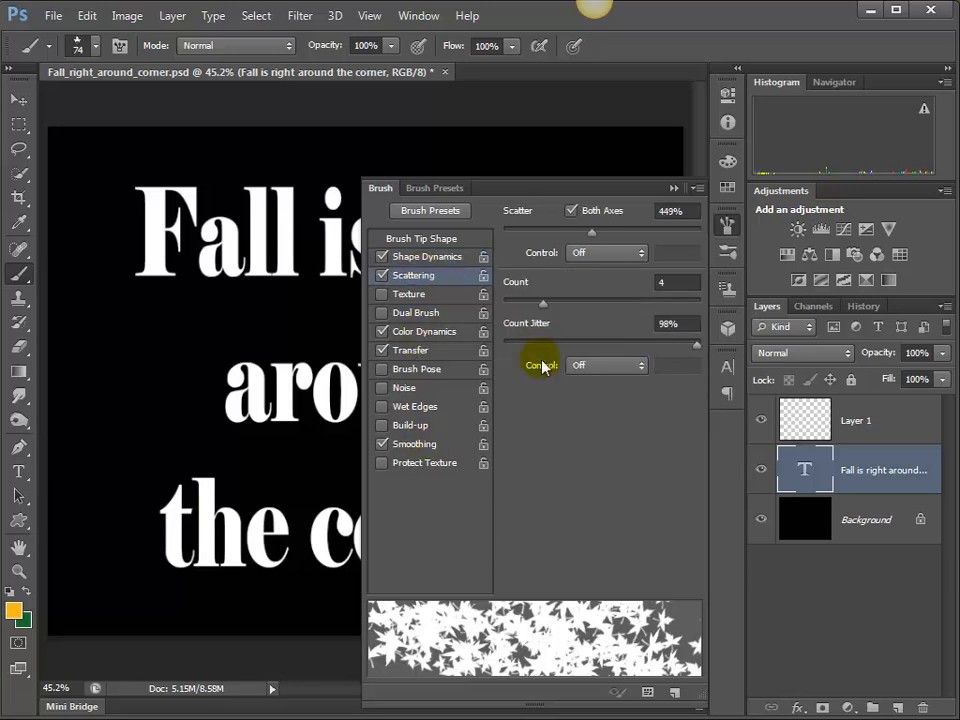
mouse_move(696, 346)
mouse_down()
mouse_move(576, 351)
mouse_move(660, 347)
mouse_up()
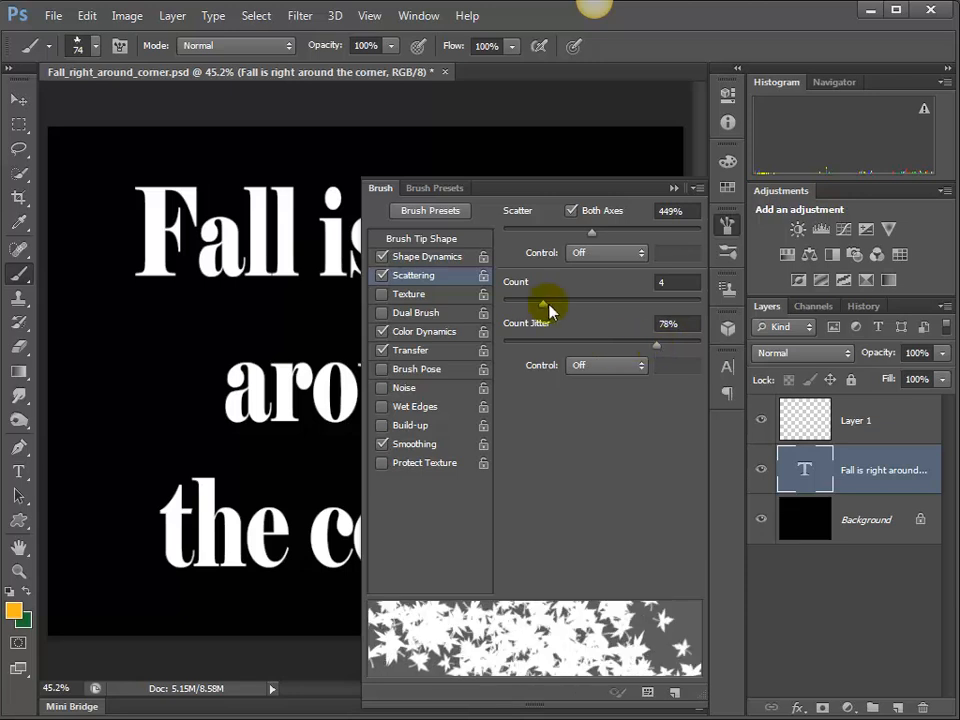
drag(541, 306, 507, 305)
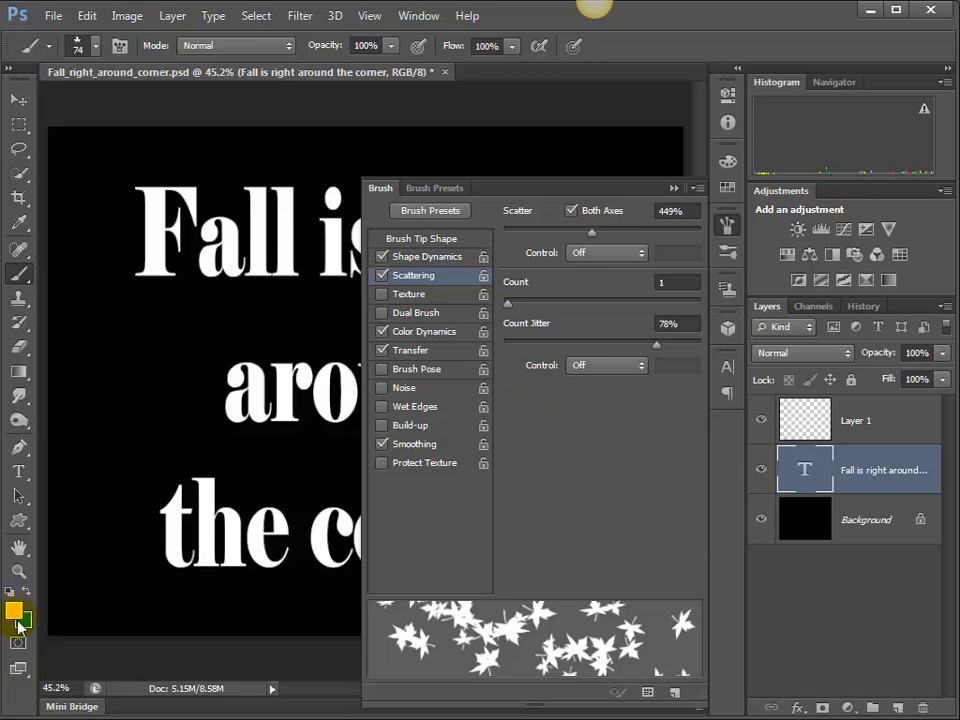
drag(167, 542, 175, 568)
key(ctrl+z)
Set the brush's foreground/background jitter to 61% in Color Dynamics, check the Transfer settings, and close the brush settings.
click(430, 332)
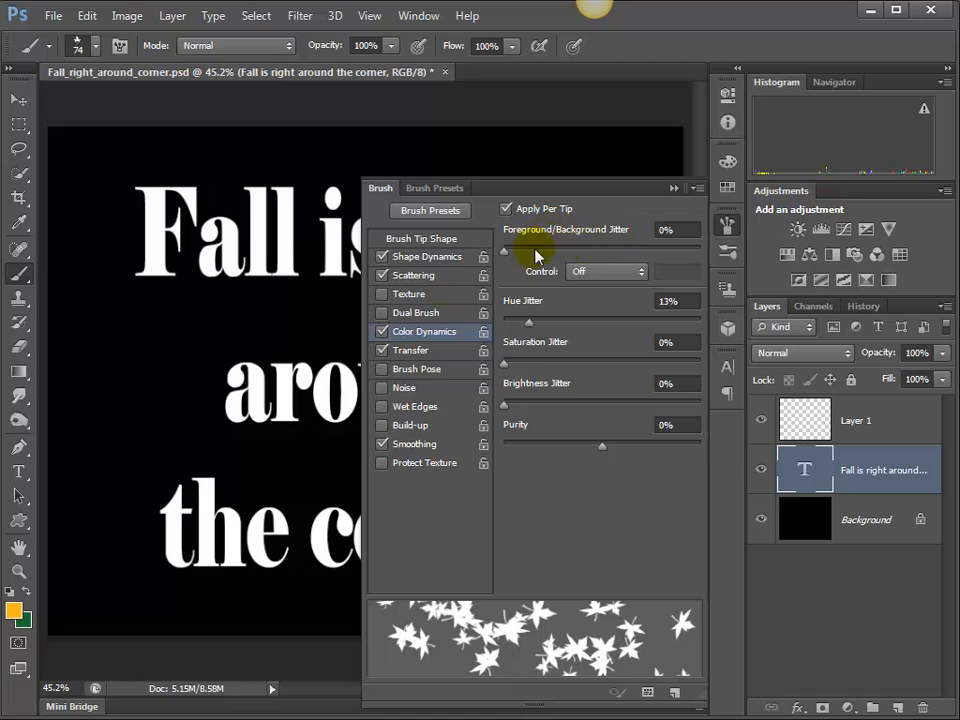
drag(503, 256, 669, 256)
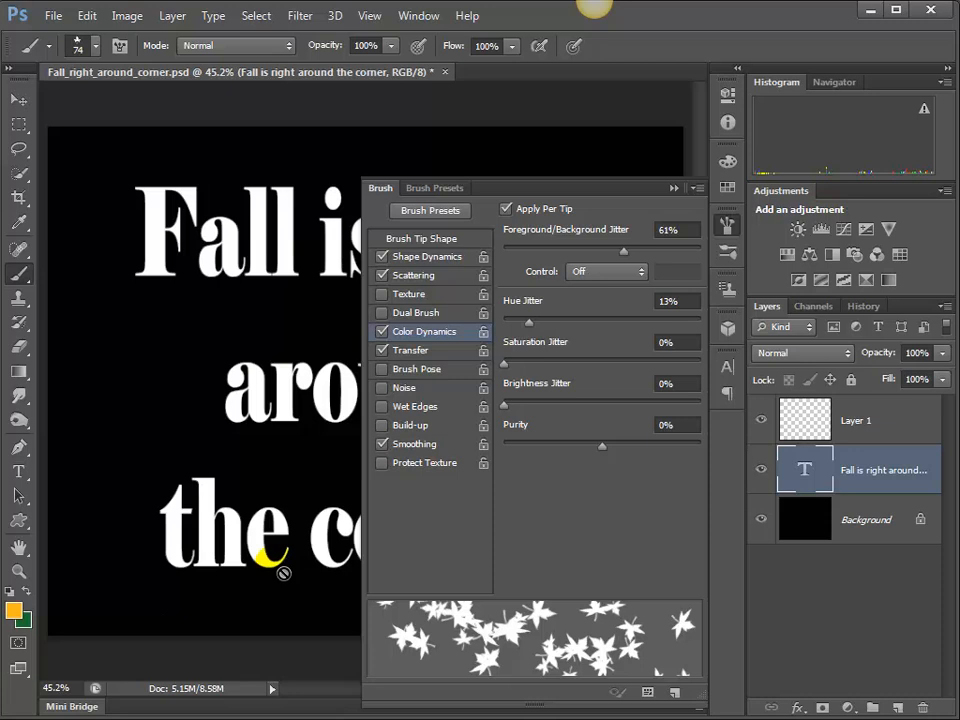
click(410, 351)
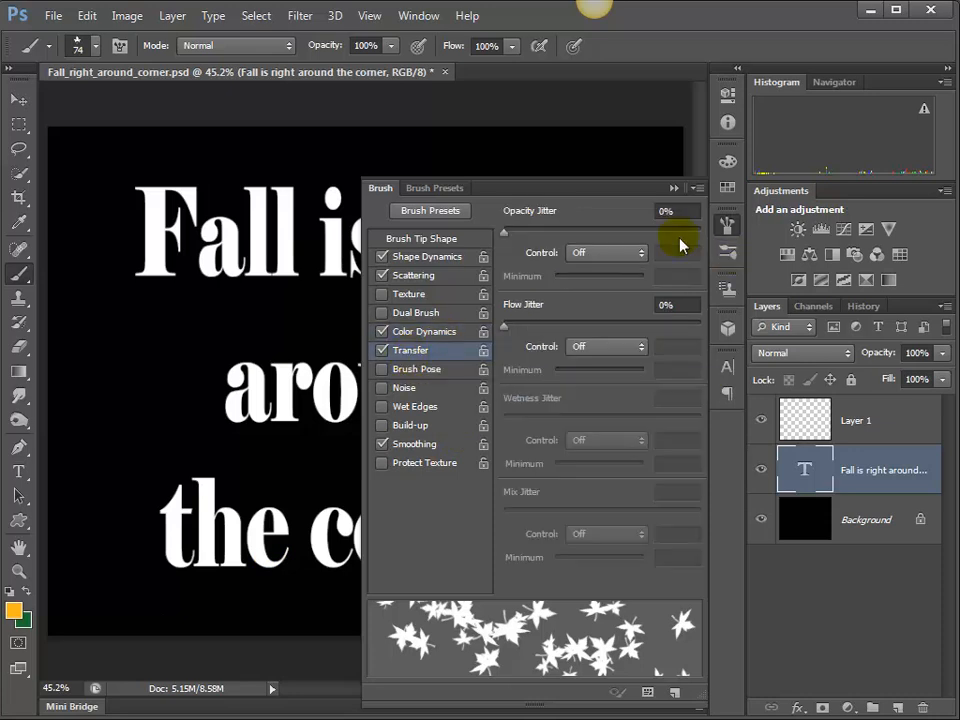
click(674, 189)
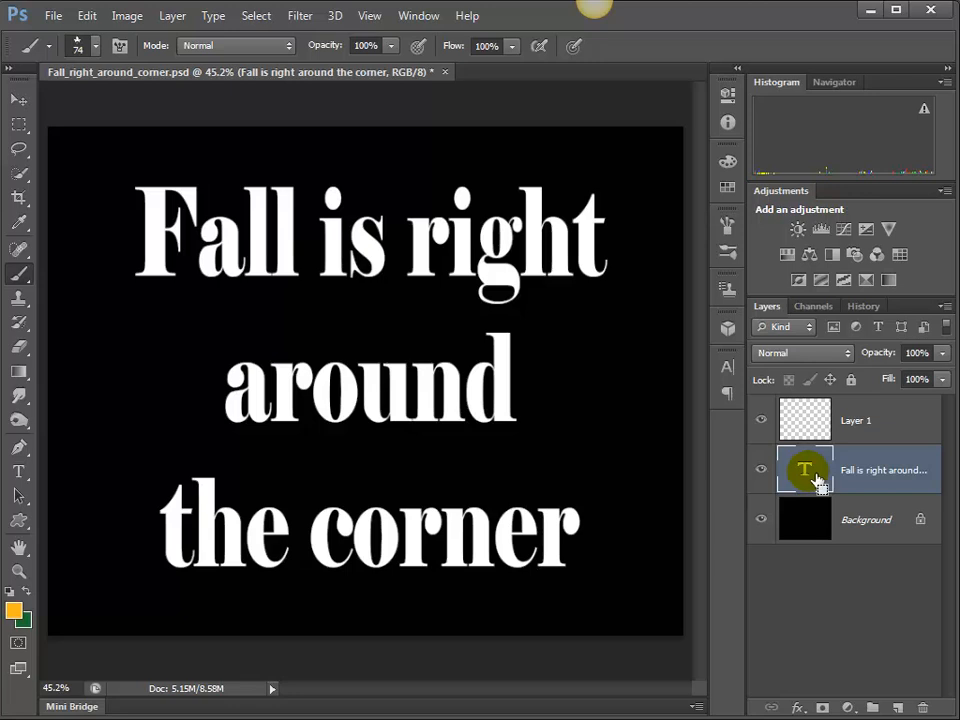
Load the outline of the text layer's lettering as a selection and make the empty Layer 1 active.
ctrl+click(818, 482)
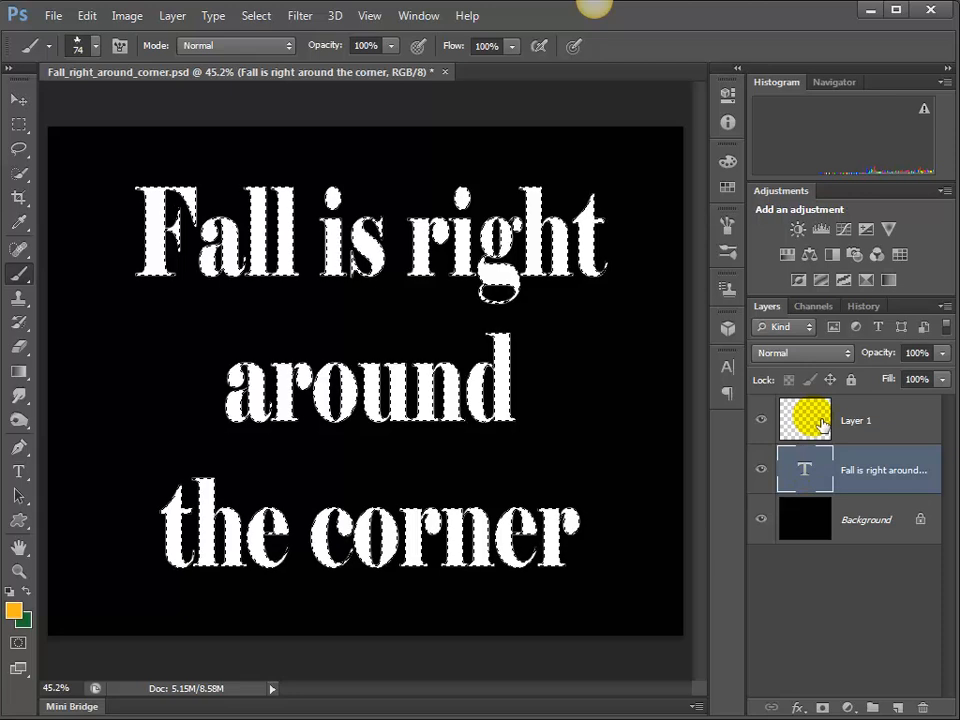
click(822, 426)
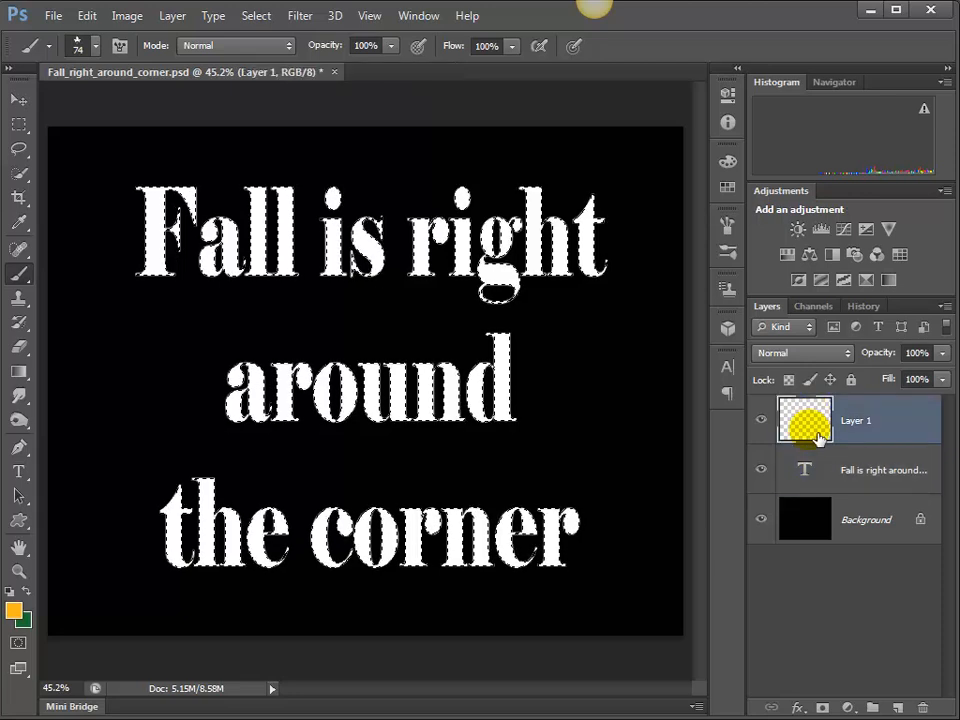
click(364, 293)
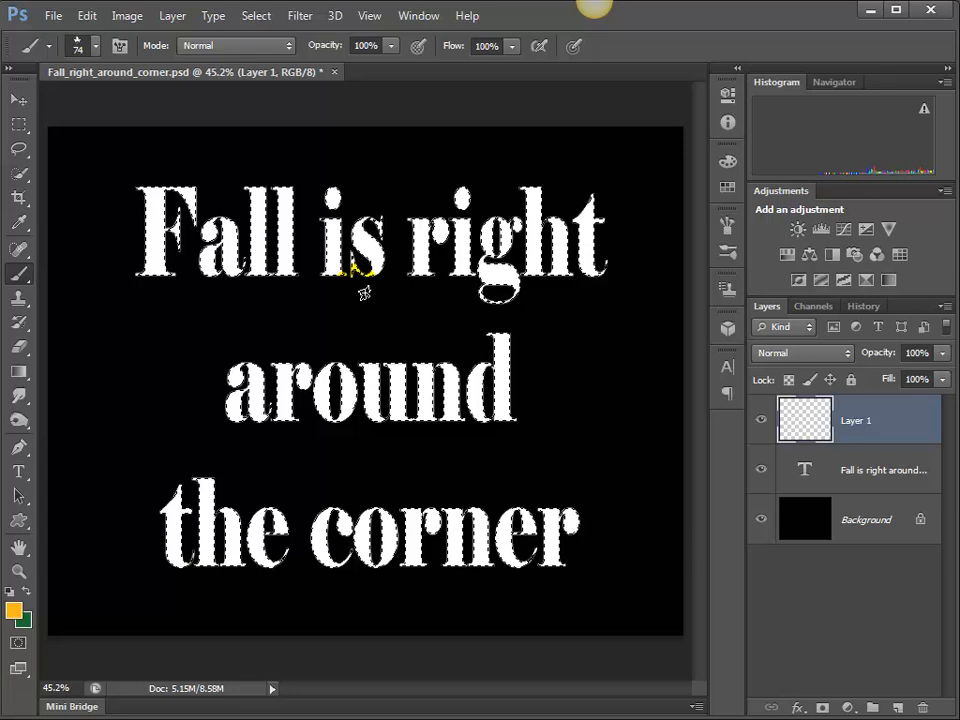
drag(364, 293, 332, 272)
key(ctrl+z)
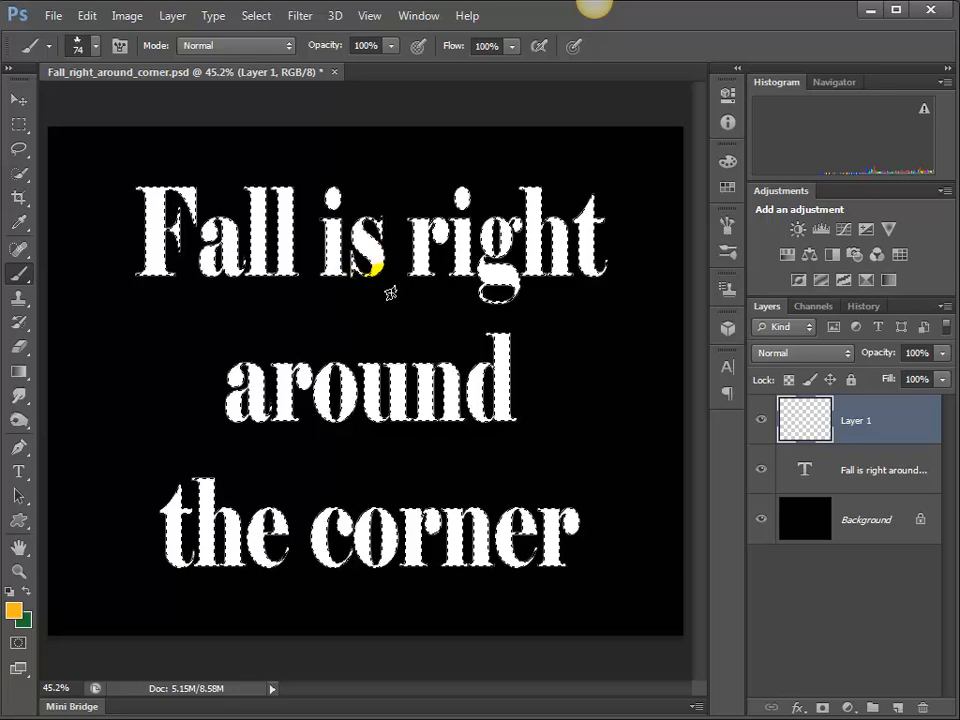
Adjust the maple leaf brush size to 150 px.
key(bracketright)
key(bracketright)
key(bracketright)
key(bracketright)
key(bracketright)
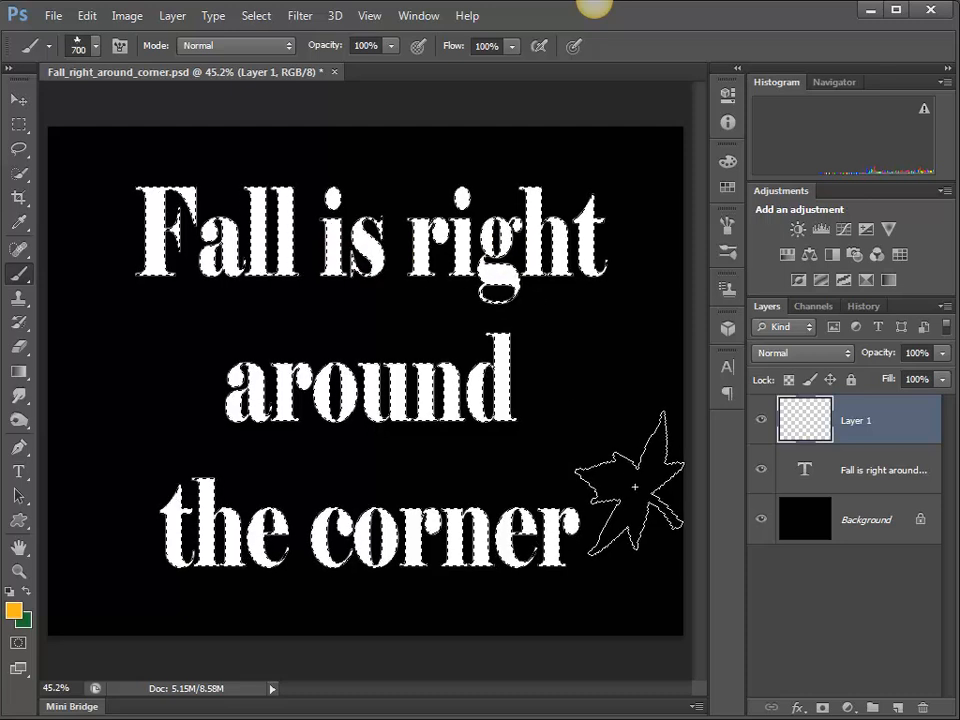
key(bracketleft)
key(bracketleft)
key(bracketleft)
key(bracketleft)
key(bracketleft)
key(bracketleft)
key(bracketleft)
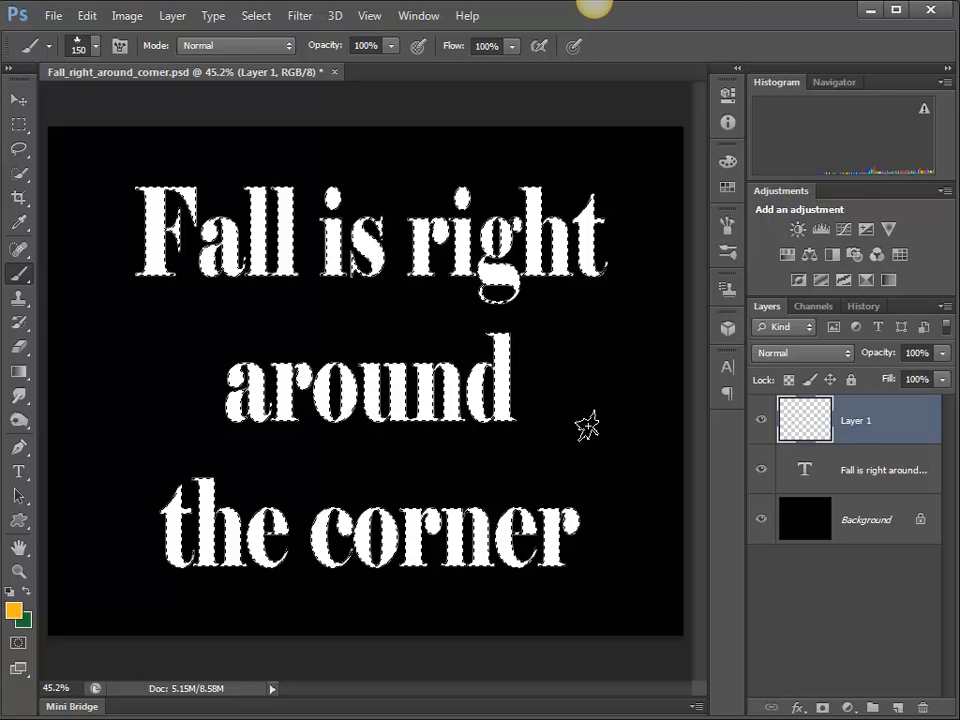
Paint scattered autumn leaves on Layer 1 inside the selected lettering, across all three lines of text.
drag(583, 424, 523, 374)
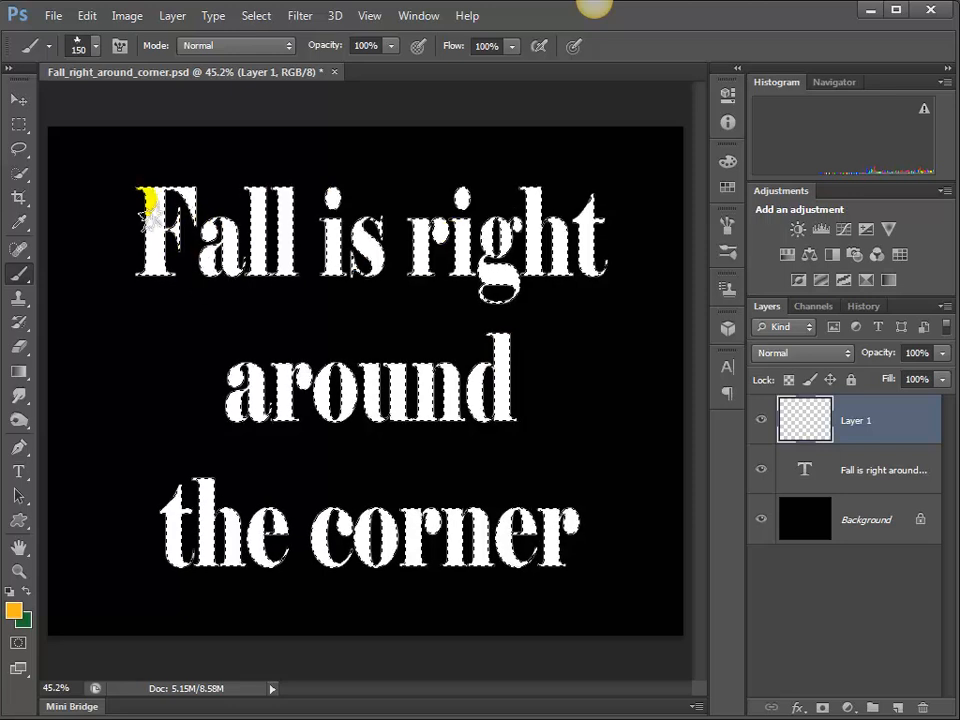
key(ctrl+z)
mouse_move(561, 381)
mouse_down()
mouse_move(490, 420)
mouse_move(188, 412)
mouse_move(210, 450)
mouse_up()
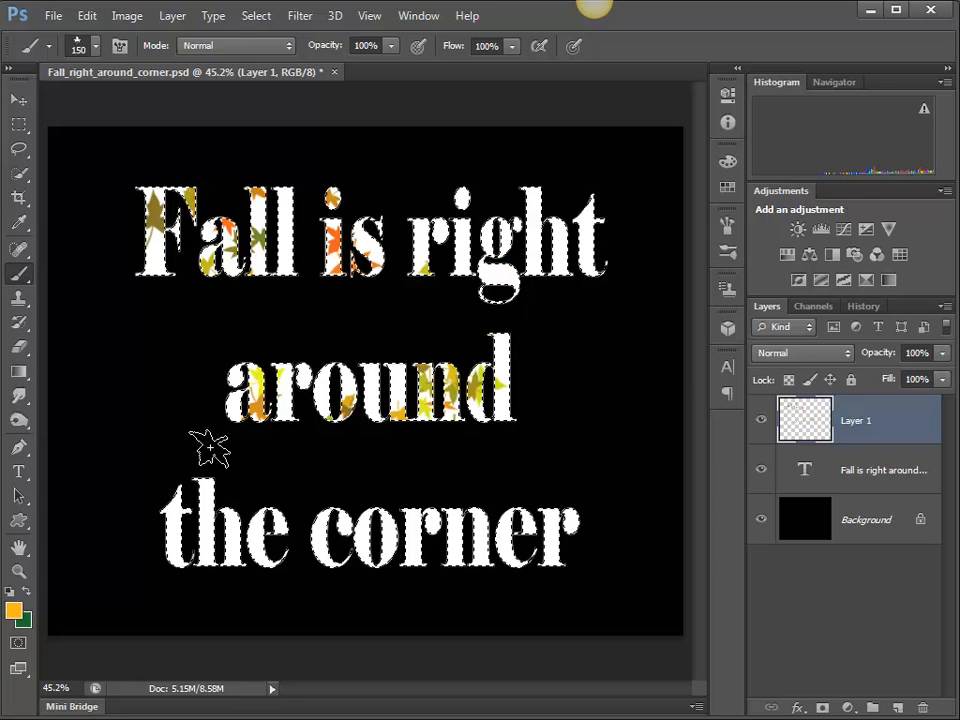
drag(237, 515, 589, 568)
click(545, 285)
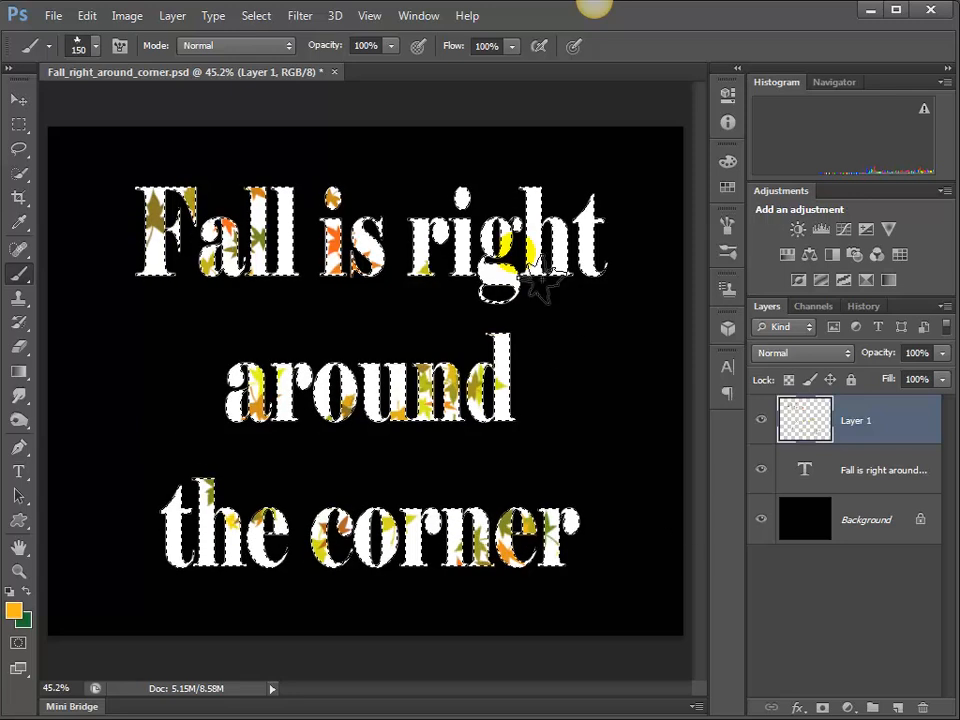
key(ctrl+z)
click(392, 440)
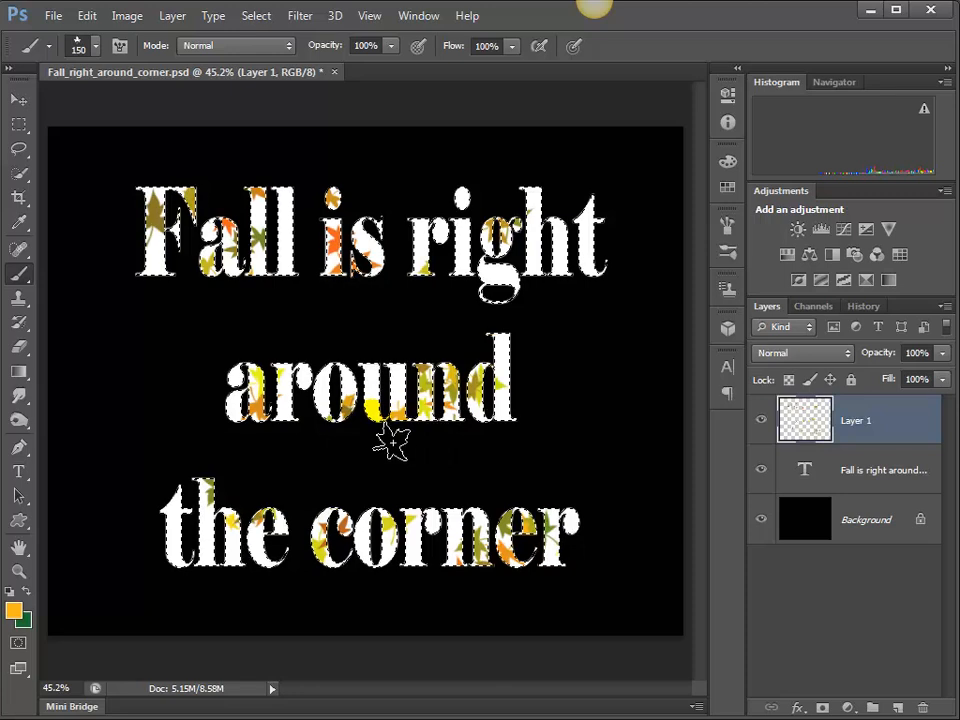
Change the foreground color to orange-red fe2501 for the leaf brush.
click(15, 610)
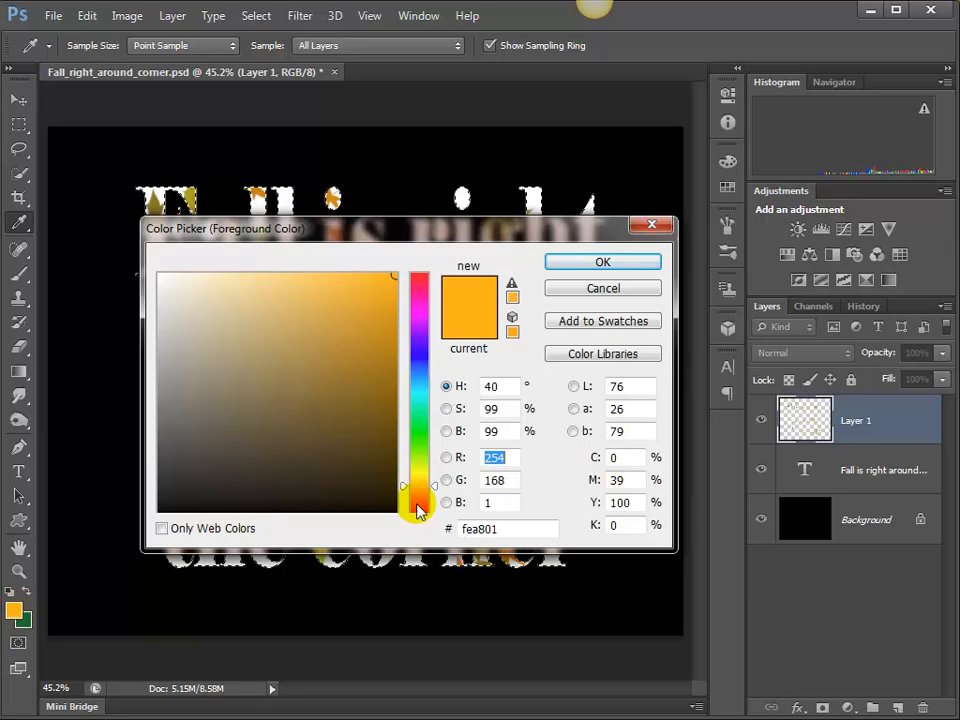
click(417, 505)
drag(421, 513, 414, 505)
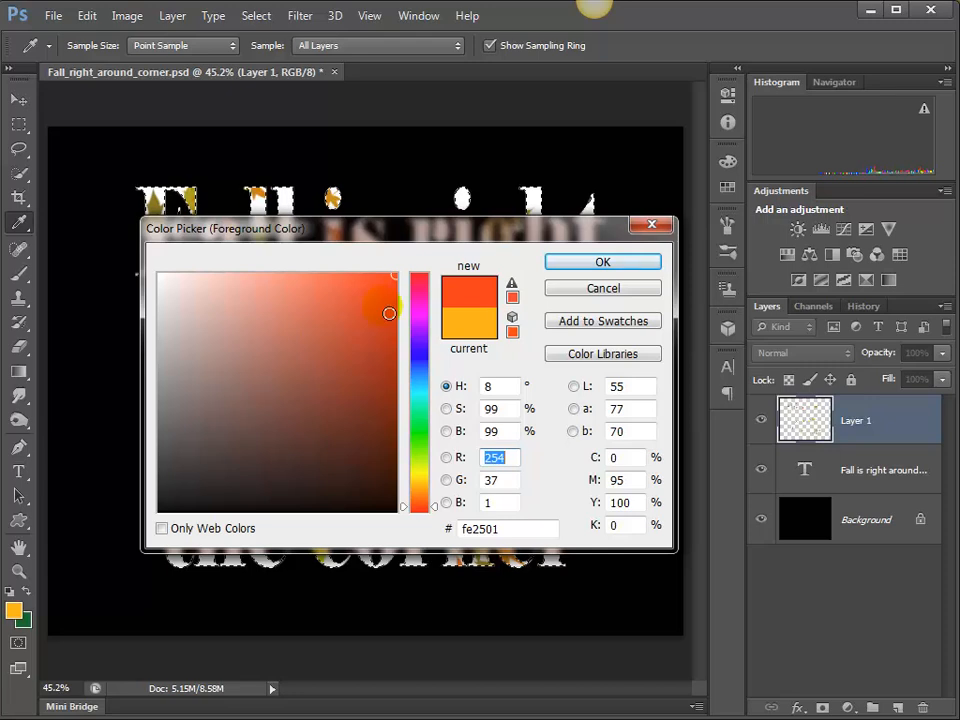
click(630, 261)
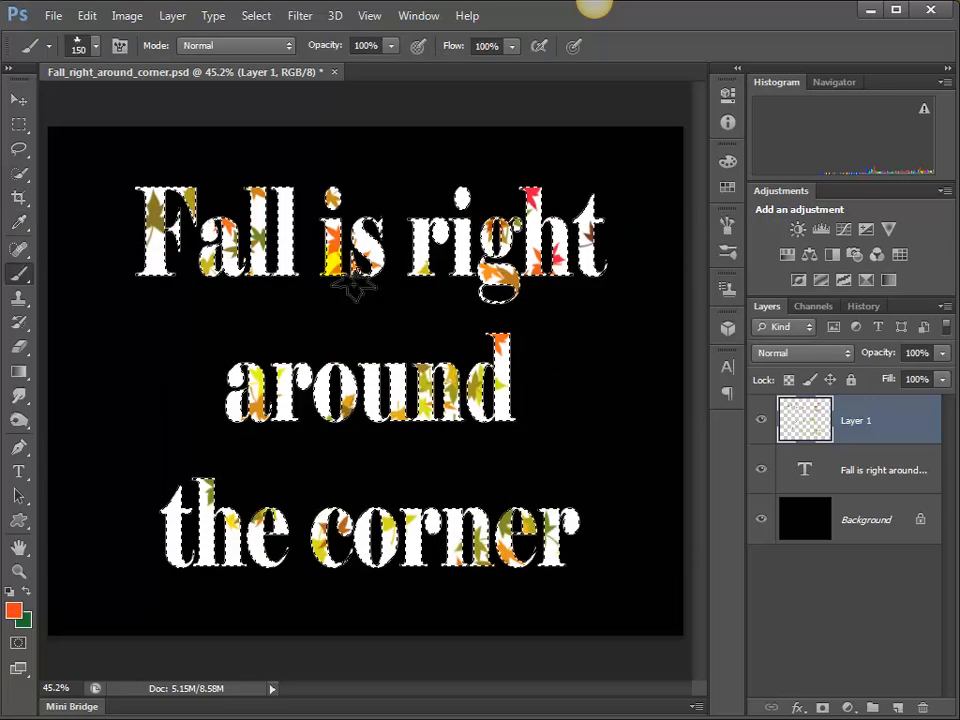
Paint more multicolored autumn leaves with the maple leaf brush inside the selected lettering, across all three lines of text.
mouse_move(352, 285)
mouse_down()
mouse_move(263, 319)
mouse_move(263, 478)
mouse_move(318, 481)
mouse_move(345, 396)
mouse_move(422, 472)
mouse_move(407, 502)
mouse_move(170, 557)
mouse_move(368, 572)
mouse_move(455, 567)
mouse_move(378, 580)
mouse_move(436, 577)
mouse_up()
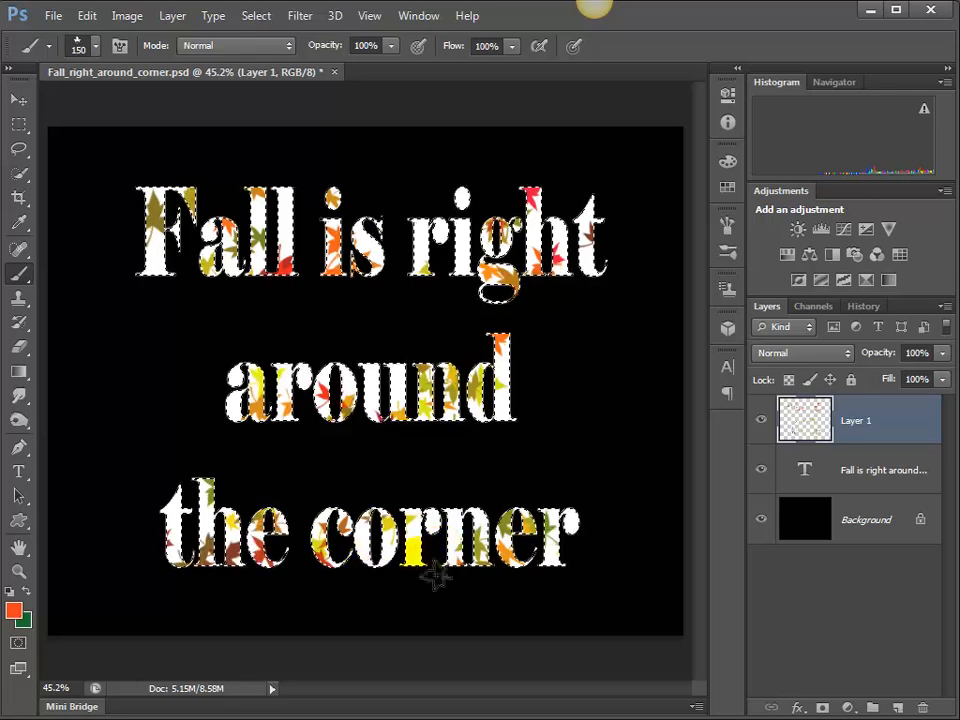
mouse_move(681, 489)
mouse_down()
mouse_move(534, 387)
mouse_move(518, 415)
mouse_up()
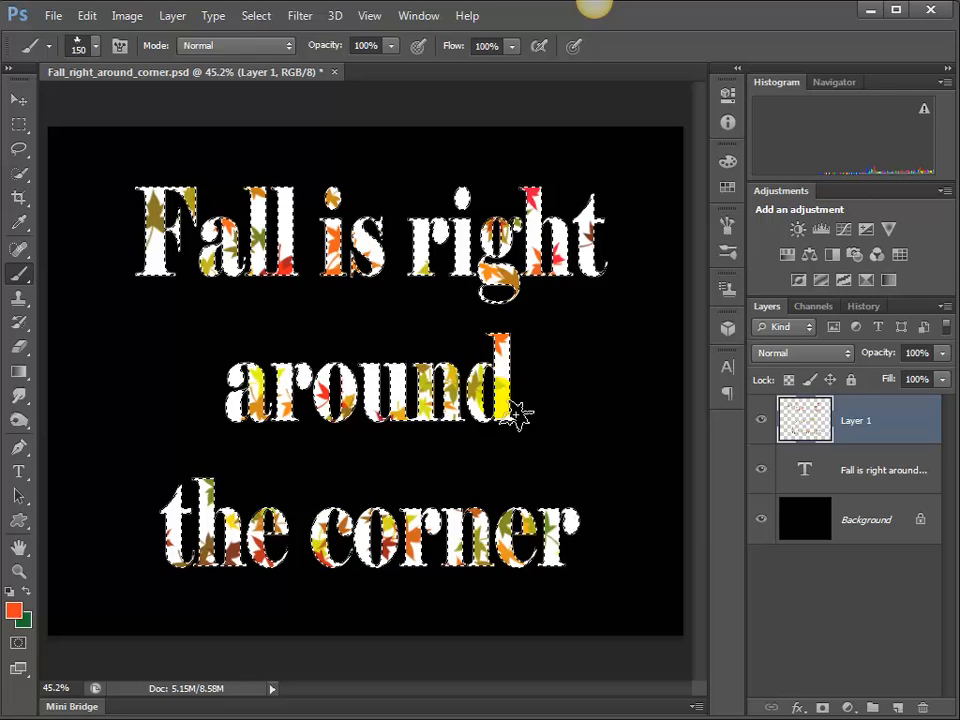
mouse_move(546, 461)
mouse_down()
mouse_move(384, 394)
mouse_move(448, 431)
mouse_up()
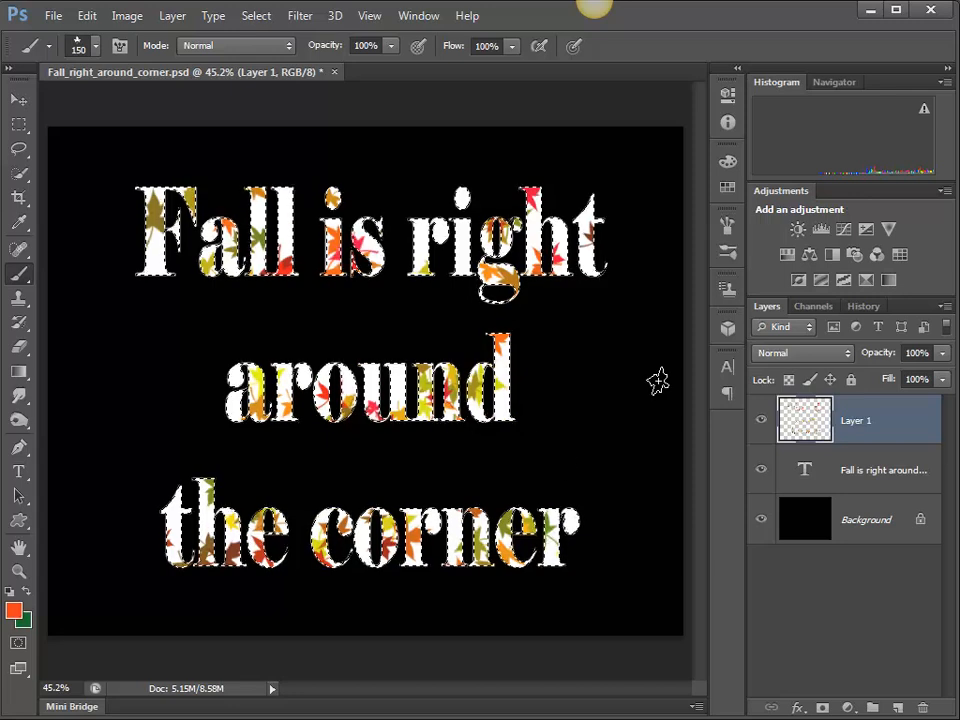
mouse_move(370, 240)
mouse_down()
mouse_move(230, 278)
mouse_move(154, 446)
mouse_move(671, 403)
mouse_move(606, 531)
mouse_move(150, 565)
mouse_move(141, 553)
mouse_move(242, 311)
mouse_move(197, 279)
mouse_move(230, 330)
mouse_move(327, 293)
mouse_move(271, 198)
mouse_move(383, 197)
mouse_move(300, 395)
mouse_move(390, 190)
mouse_move(350, 400)
mouse_move(446, 476)
mouse_move(205, 408)
mouse_move(340, 300)
mouse_move(300, 300)
mouse_move(280, 240)
mouse_move(250, 300)
mouse_up()
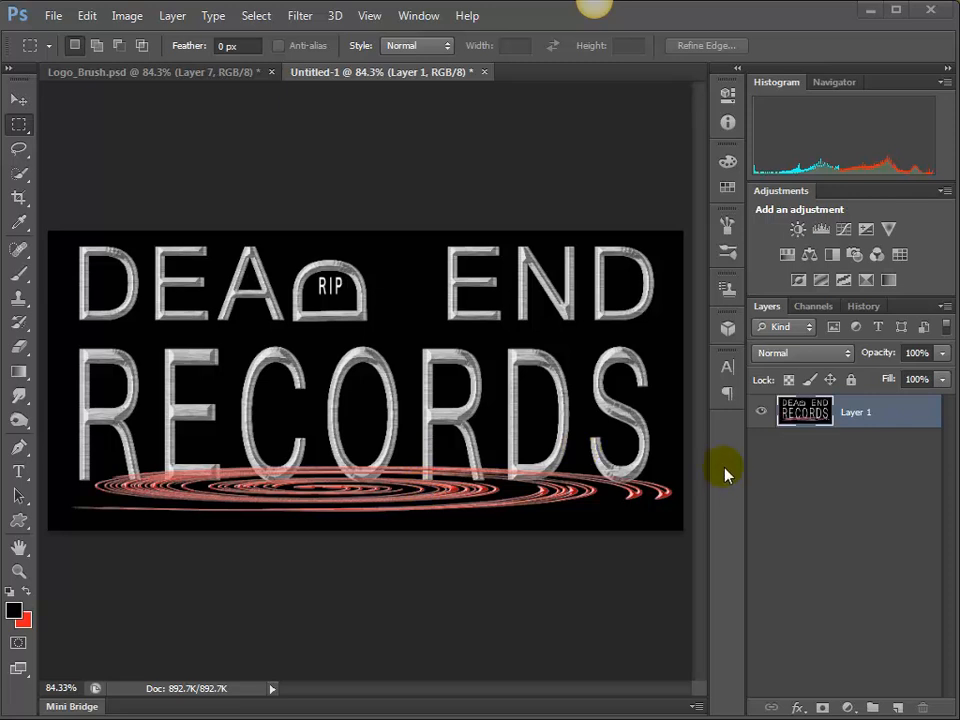
Switch to the Logo_Brush.psd document and hide Layer 5 copy and Layer 5.
click(221, 74)
click(330, 71)
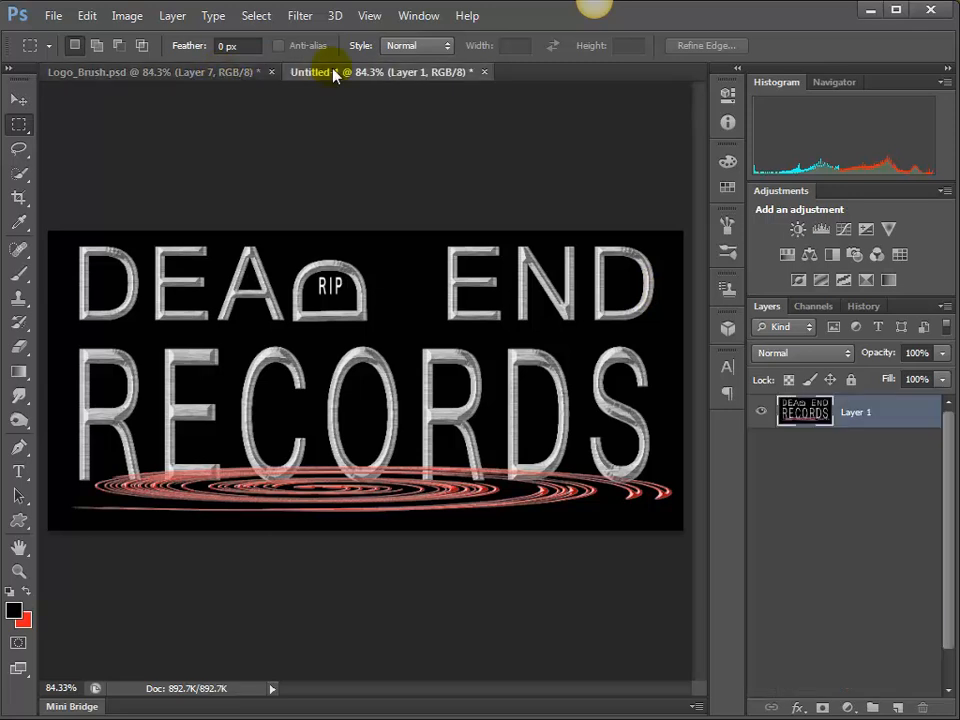
click(229, 75)
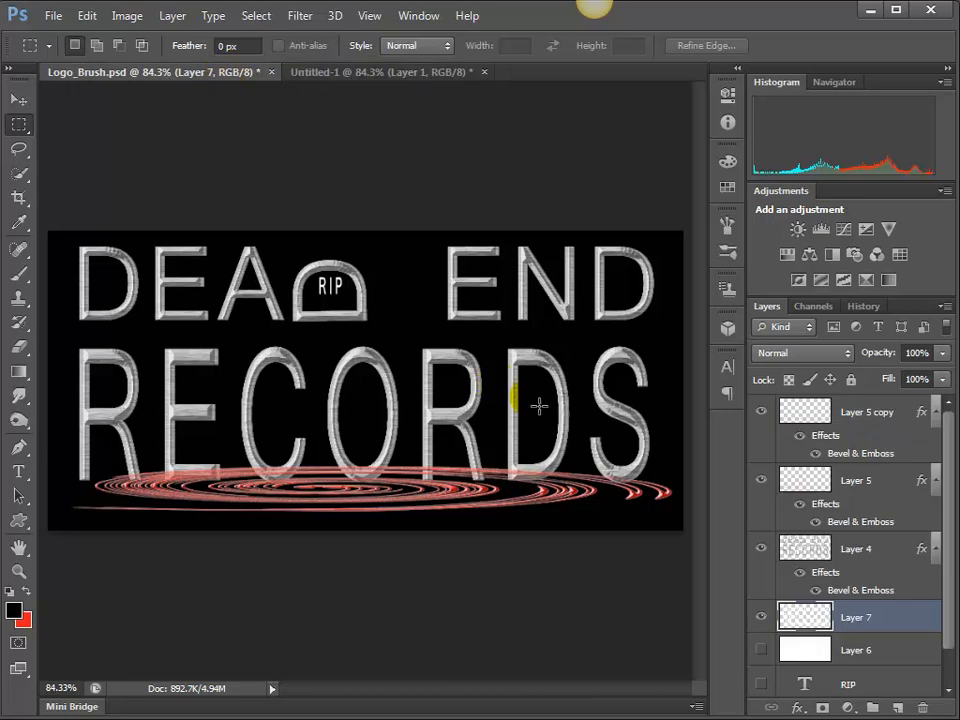
click(762, 621)
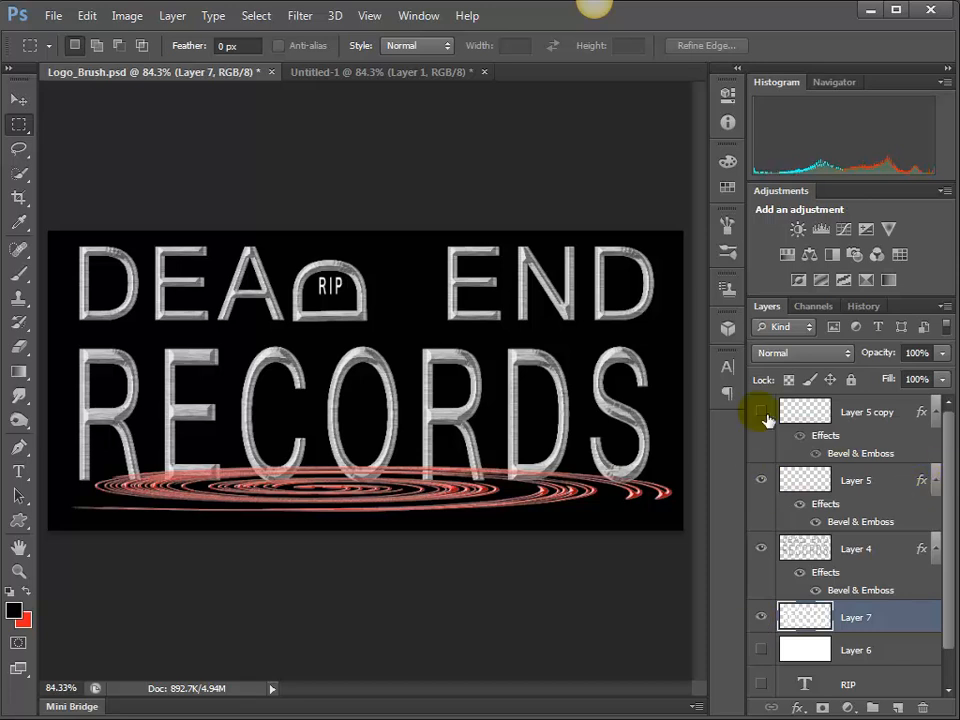
click(764, 414)
click(764, 481)
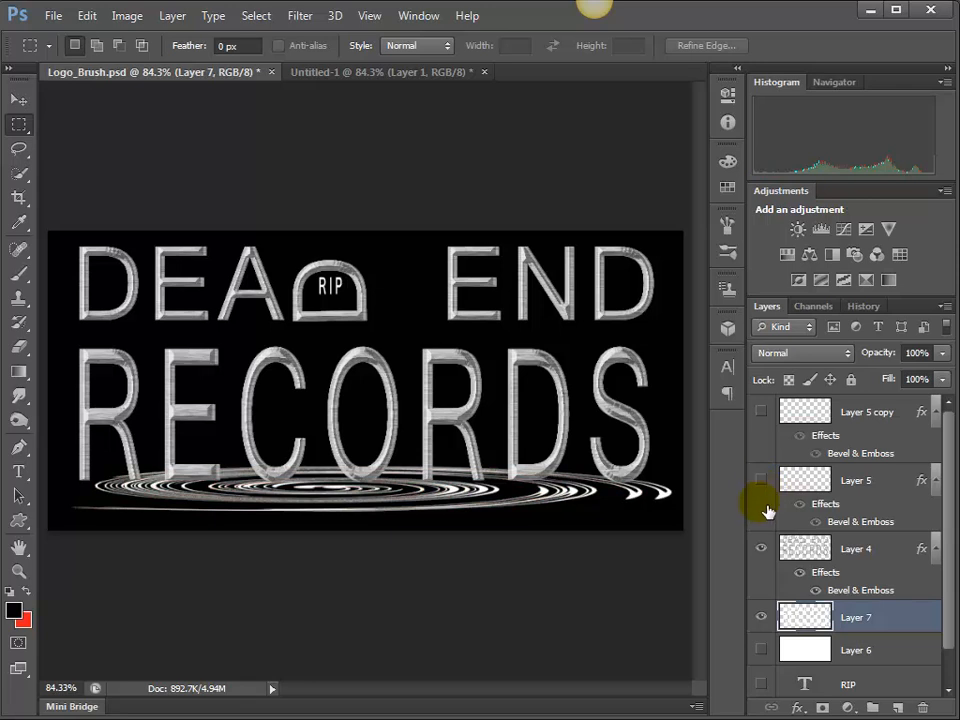
Compare Layer 4 with Layer 7, make Layer 4 active and hide Layer 7.
click(764, 550)
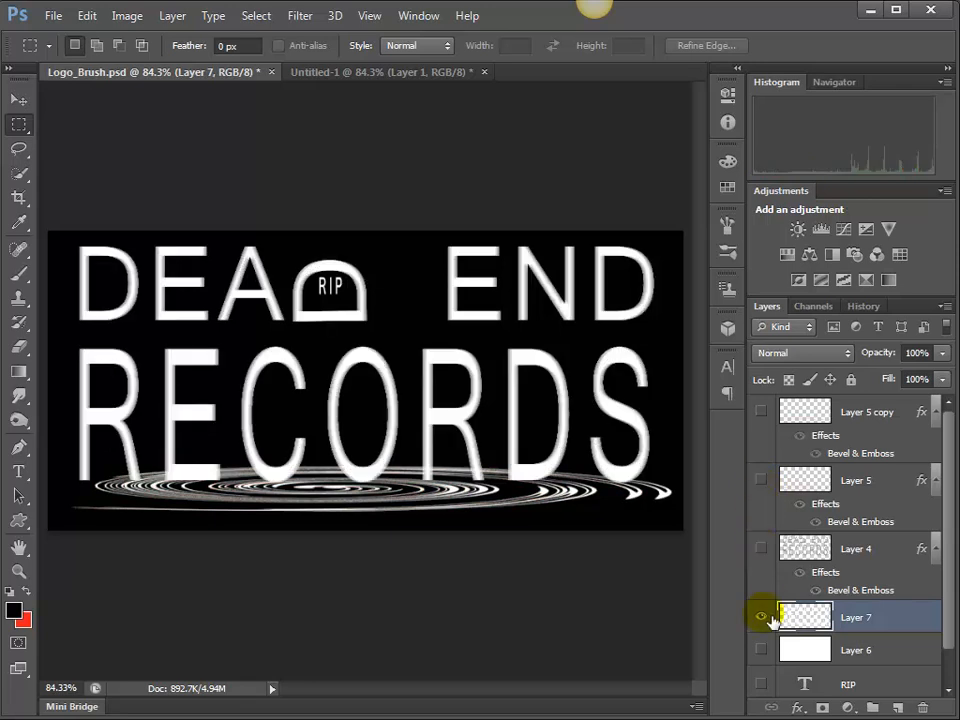
click(763, 617)
click(763, 617)
click(763, 550)
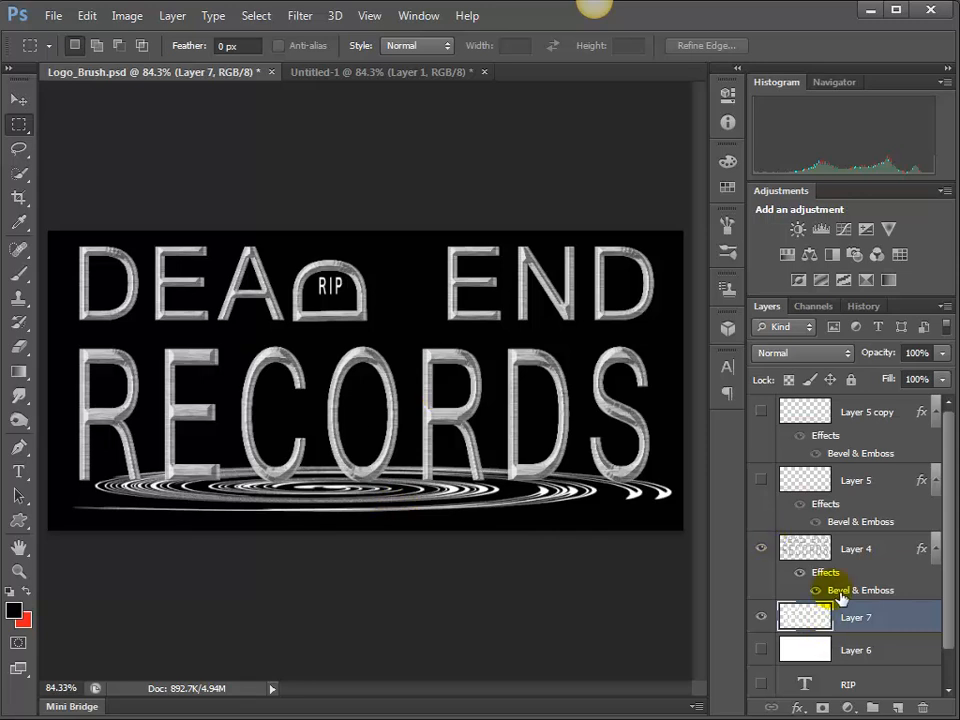
click(797, 556)
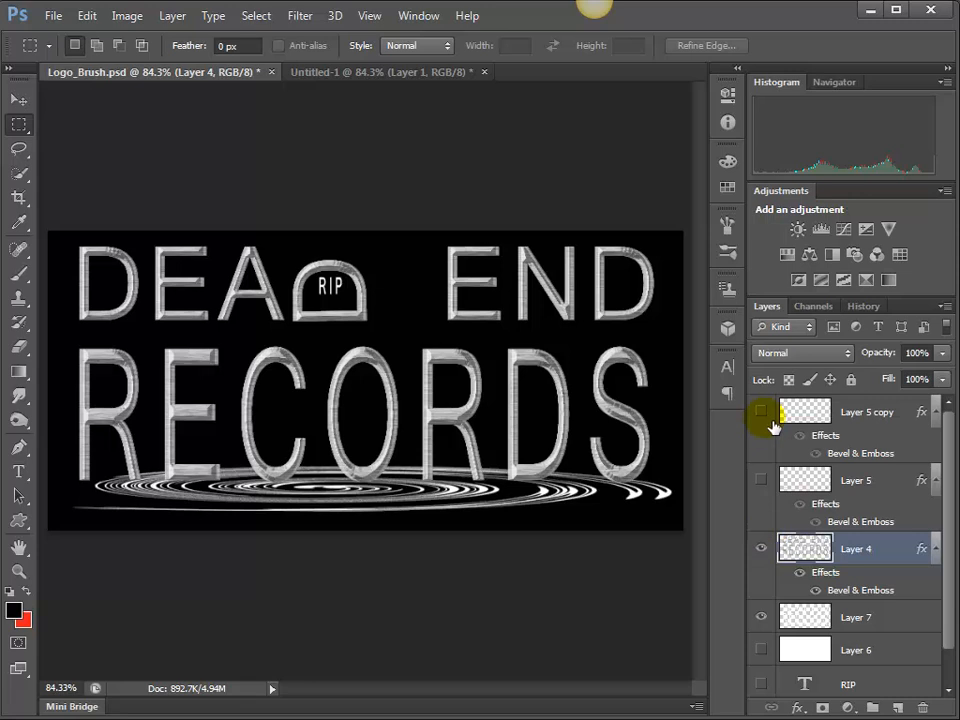
click(763, 618)
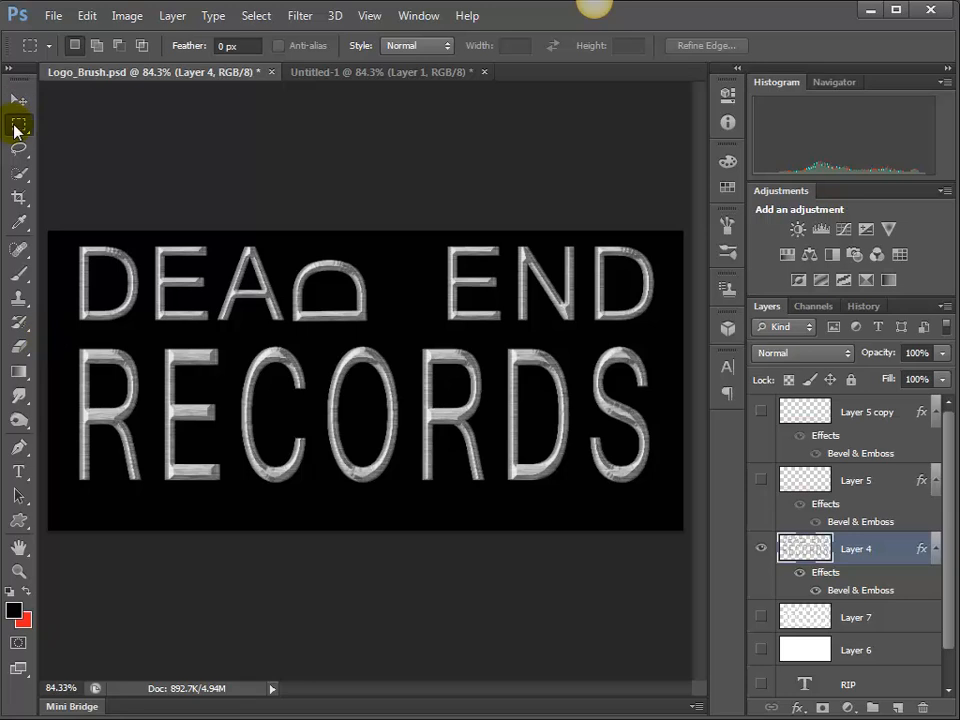
Copy the word RECORDS from Layer 4 onto its own layer and place that copy directly below Layer 4.
drag(63, 342, 671, 502)
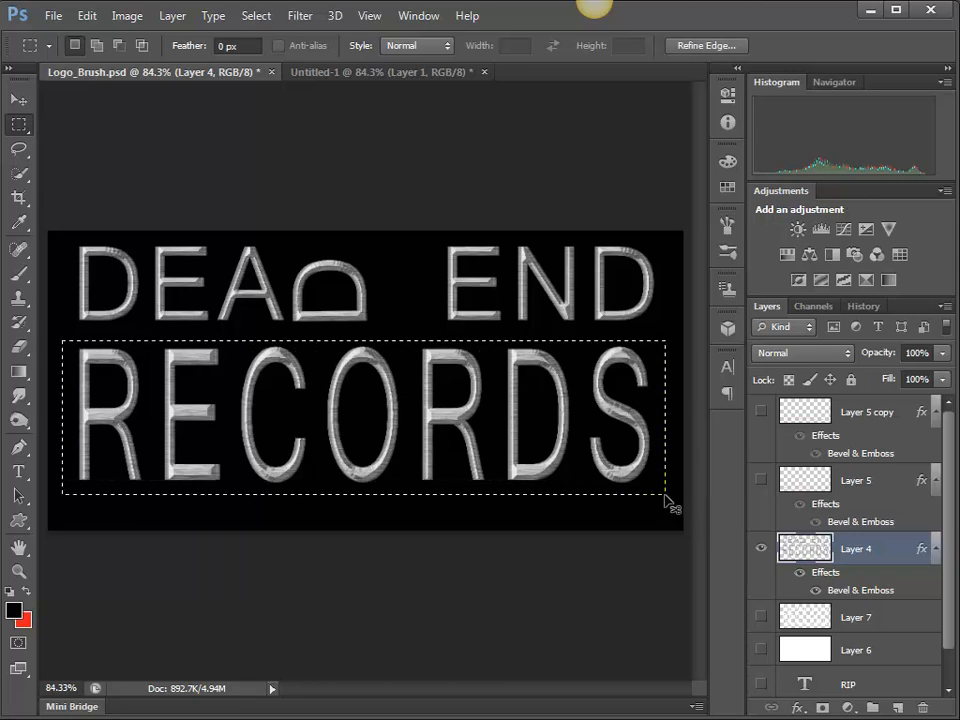
key(ctrl+j)
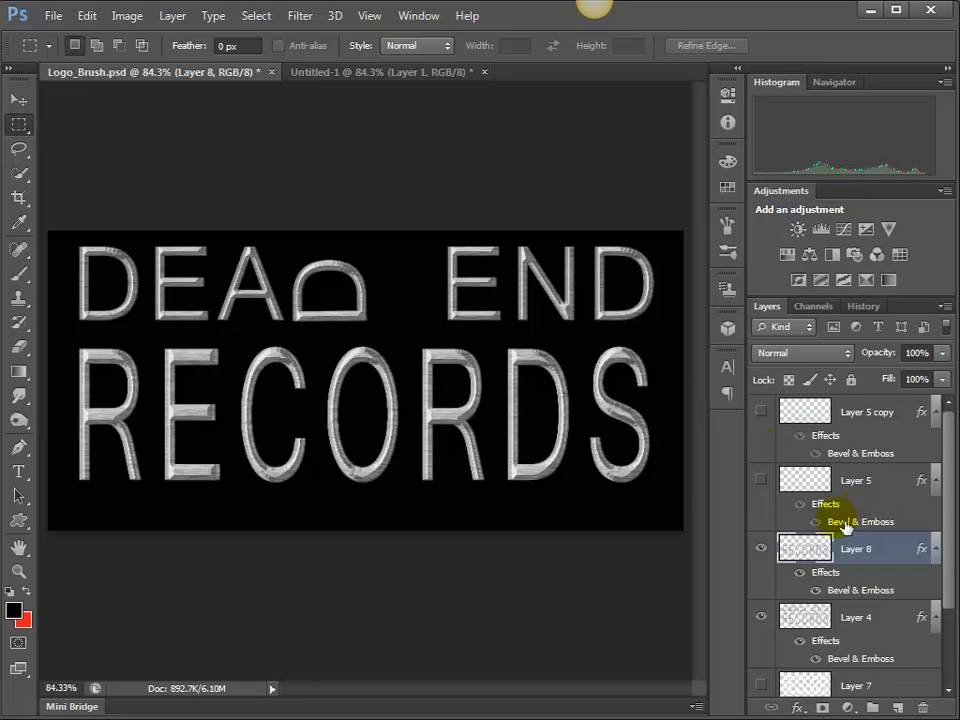
click(817, 625)
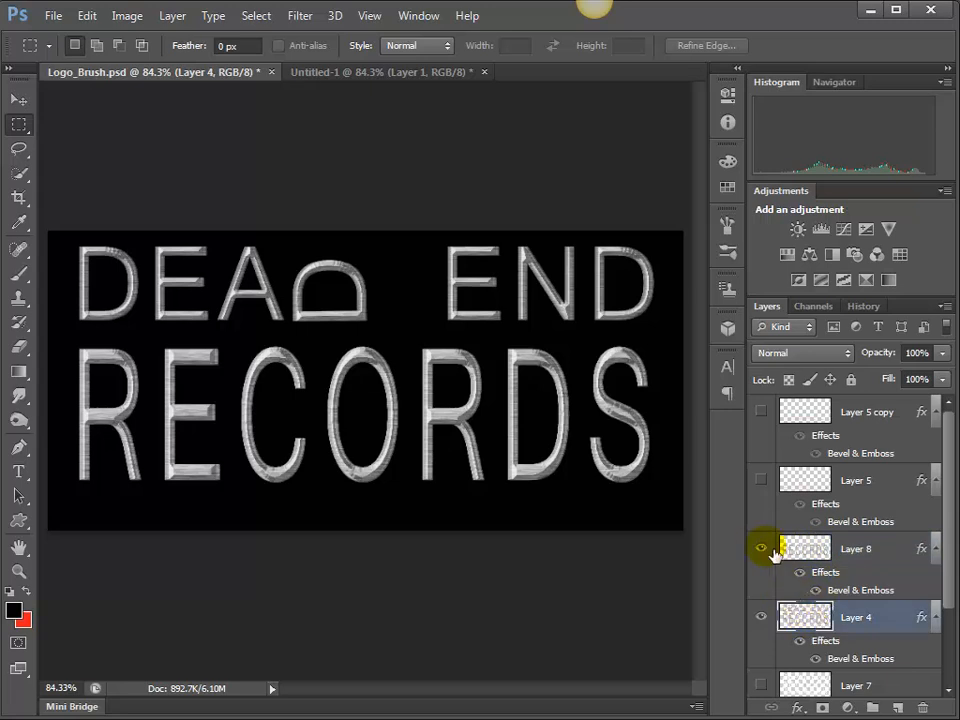
click(762, 549)
click(762, 617)
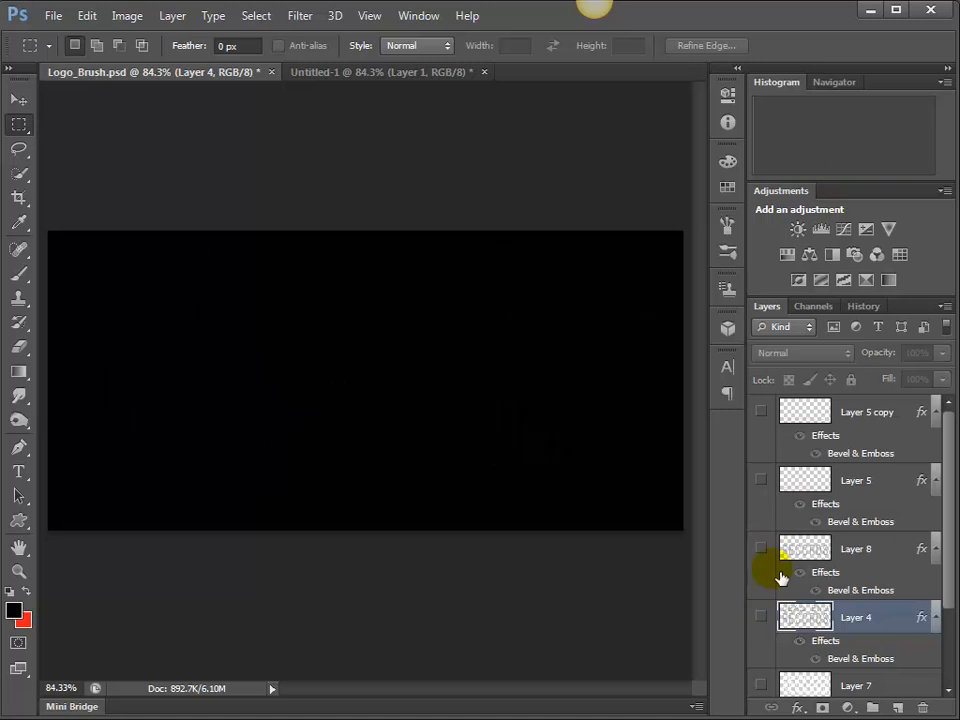
click(764, 550)
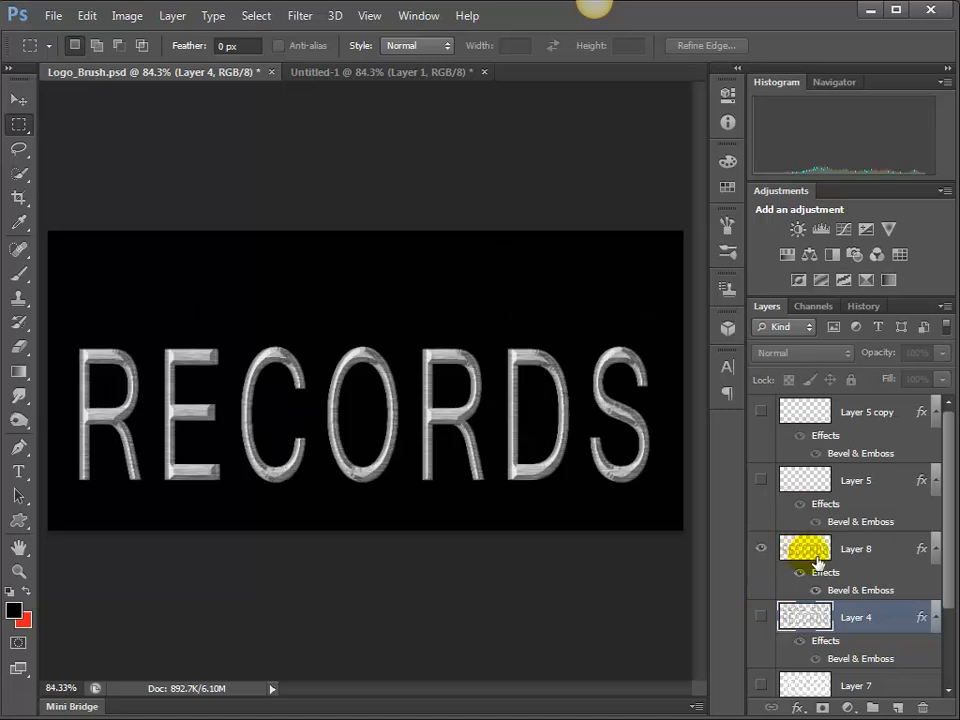
click(762, 617)
drag(806, 570, 851, 670)
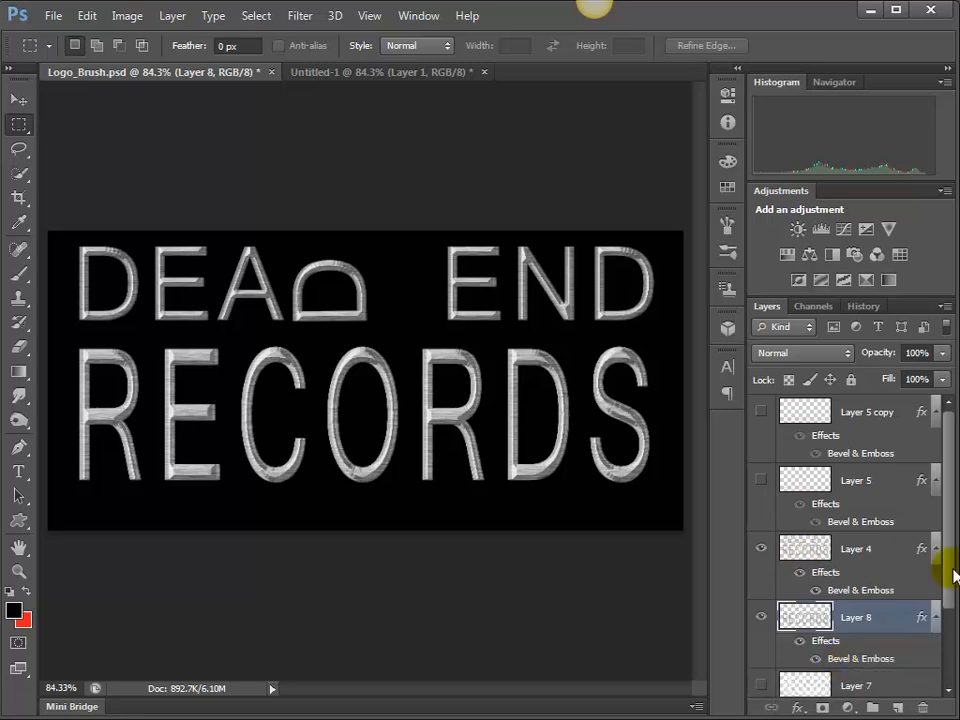
Try a Twirl distortion with an angle of -999° on the RECORDS copy while it still has its bevel effect.
scroll(945, 621, down, 4)
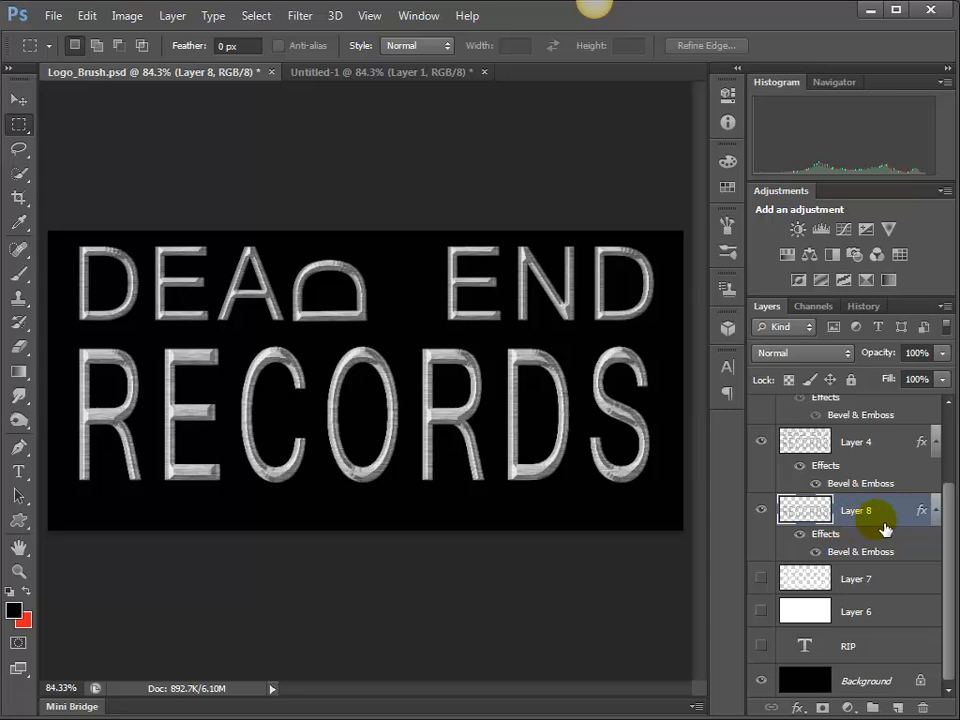
right_click(922, 512)
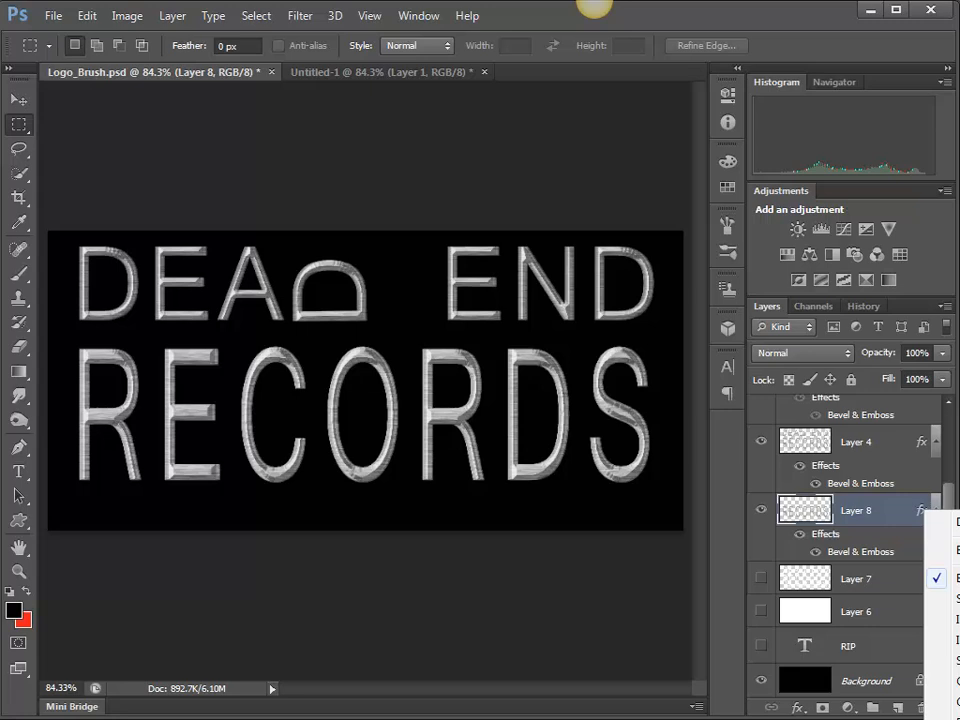
click(835, 512)
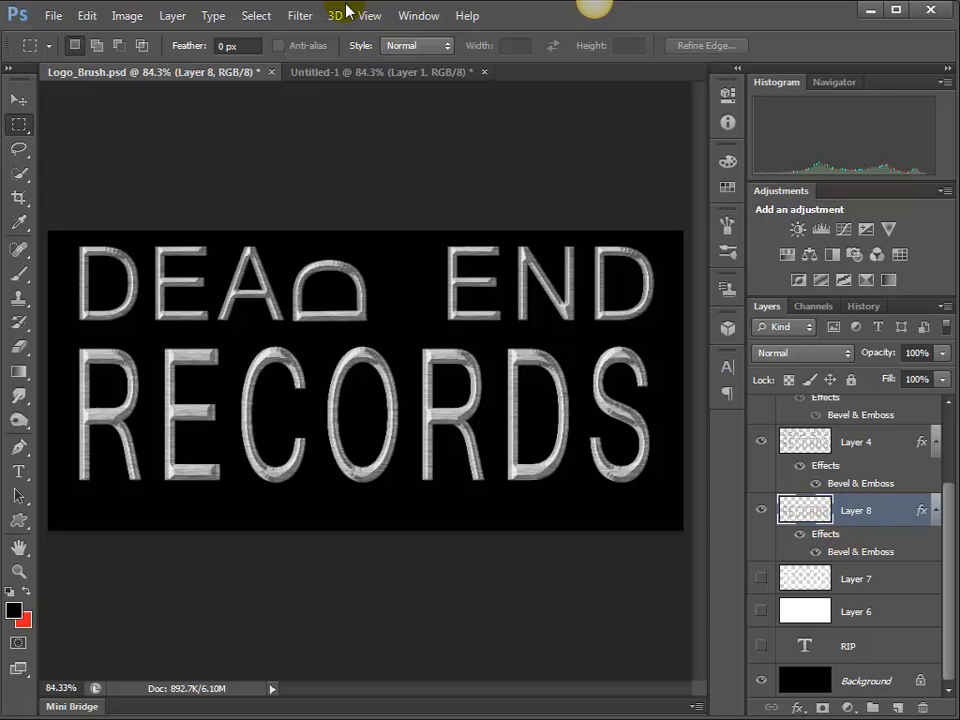
click(300, 16)
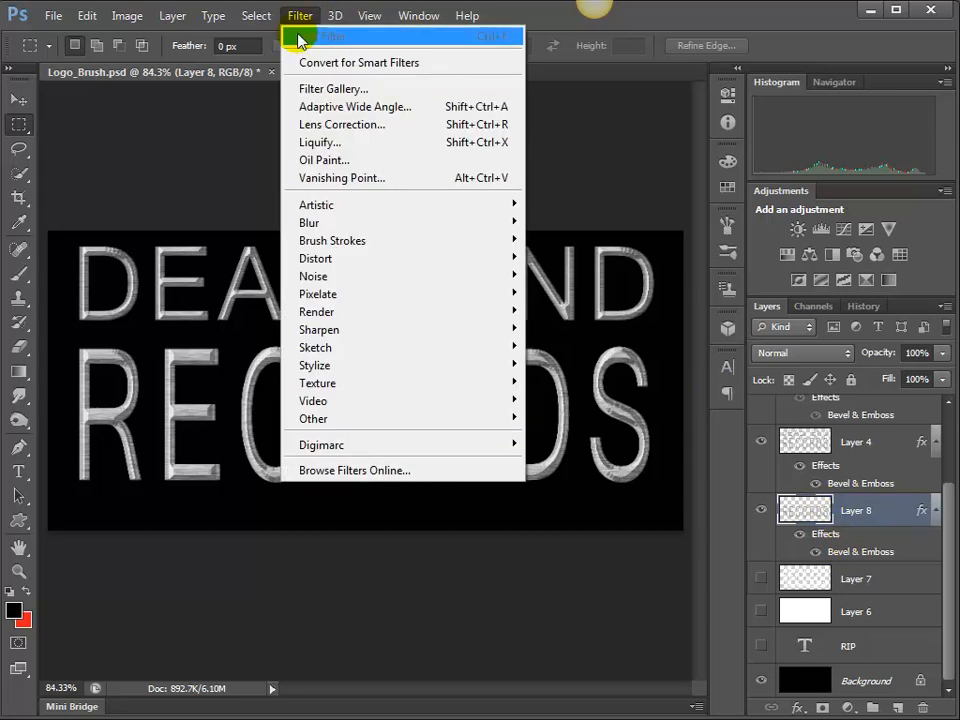
mouse_move(364, 264)
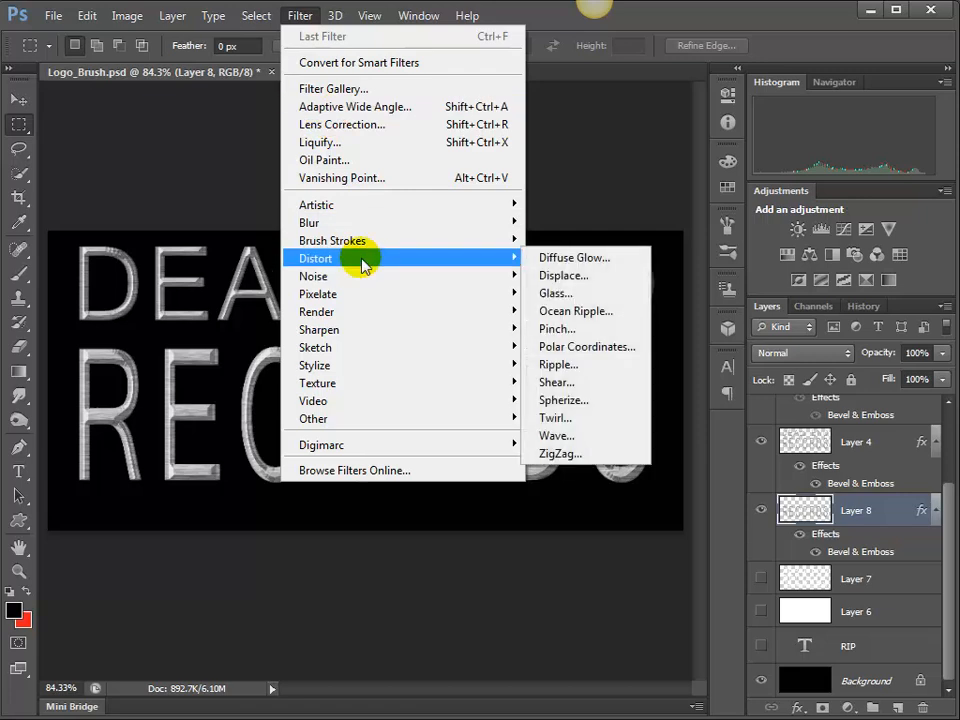
click(556, 418)
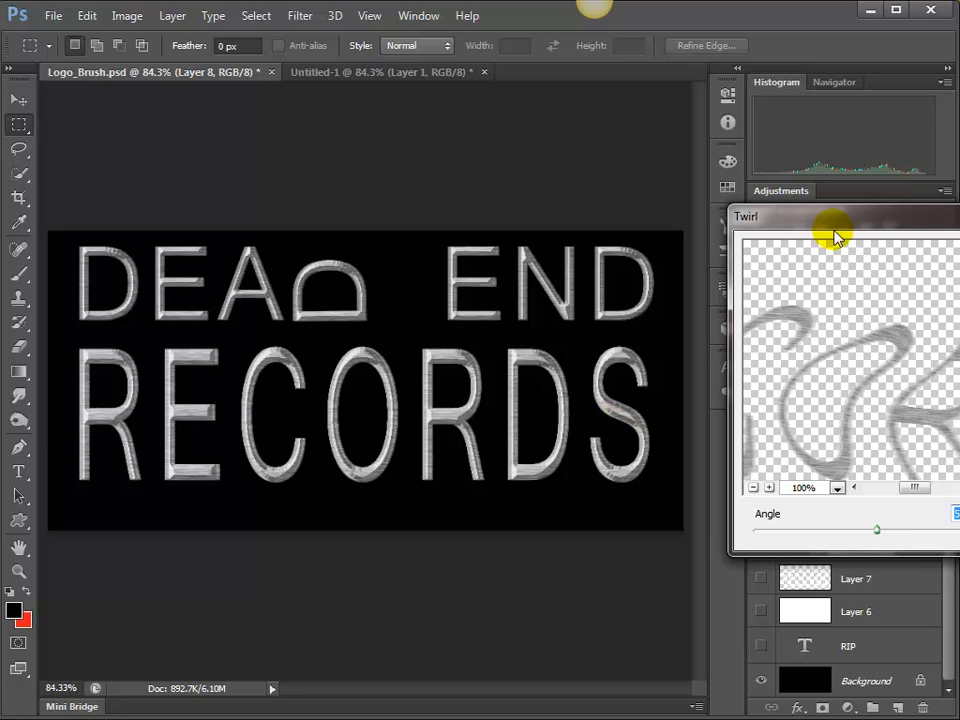
drag(848, 222, 396, 252)
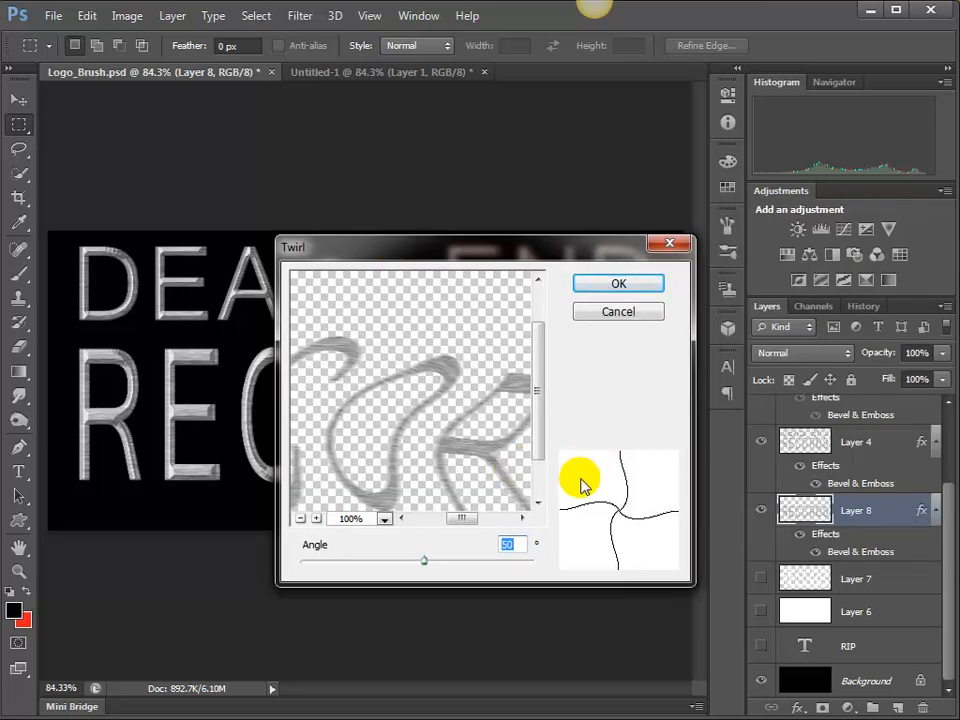
drag(426, 561, 304, 562)
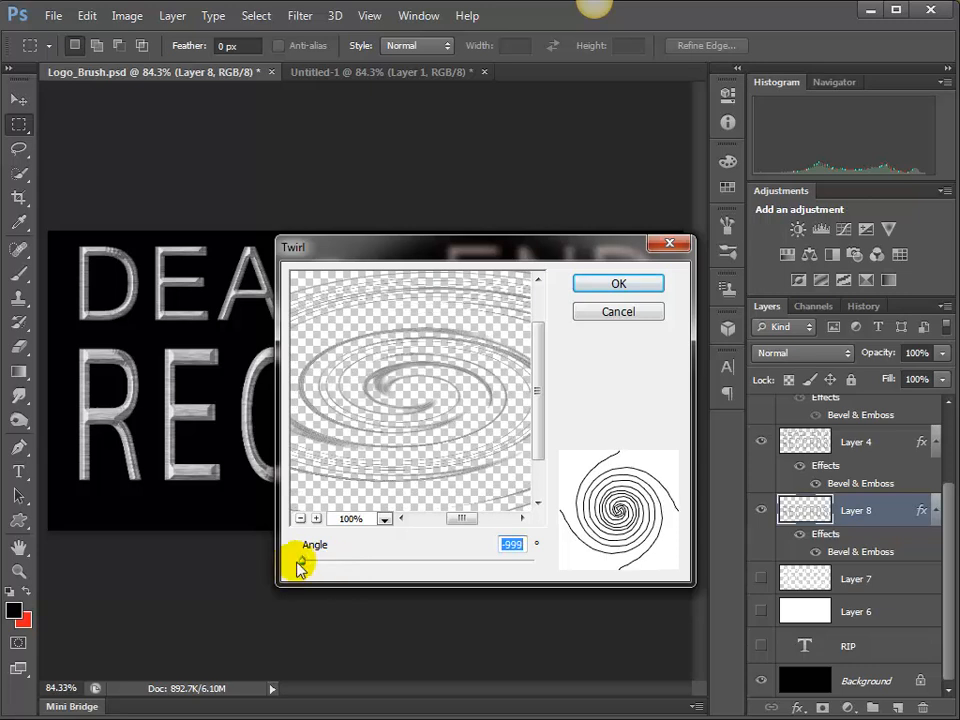
click(619, 286)
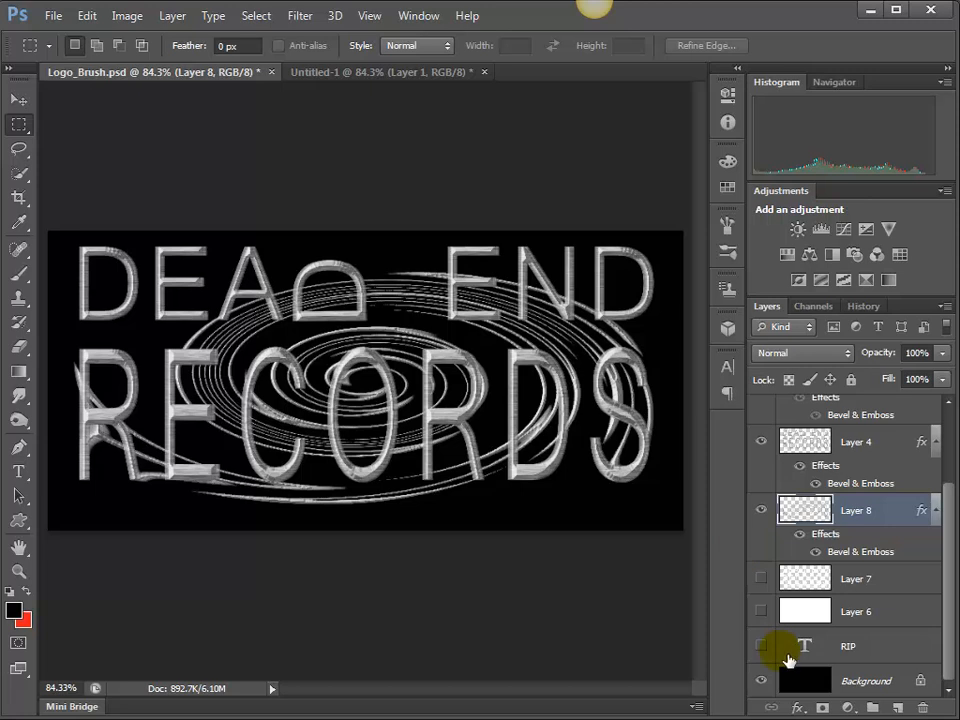
Hide Layer 4 and undo the Twirl distortion on the RECORDS copy.
click(762, 442)
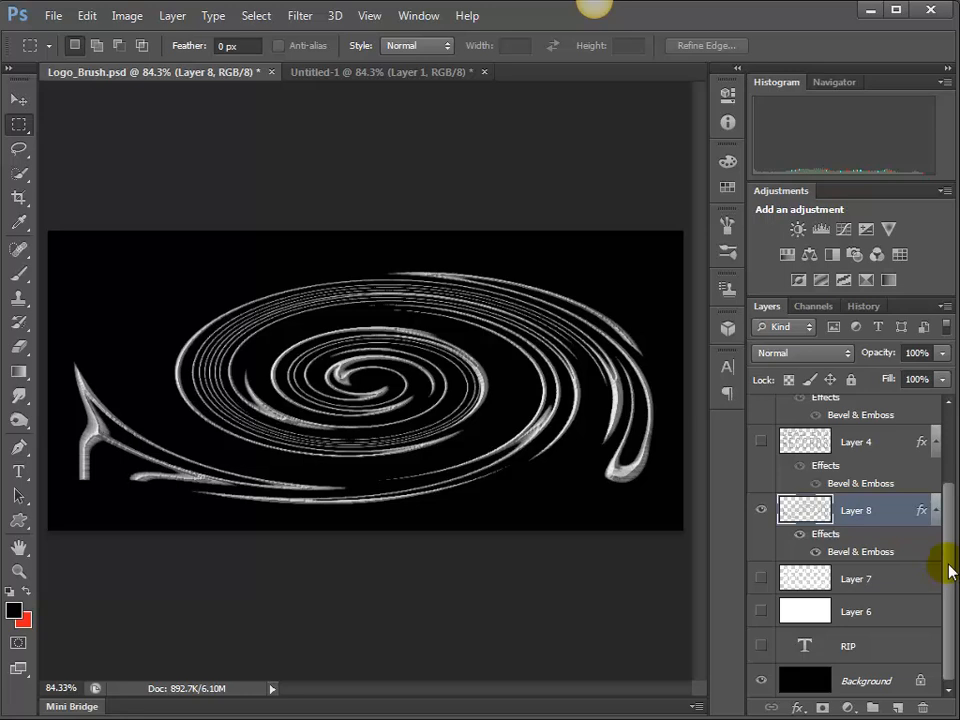
scroll(945, 561, up, 2)
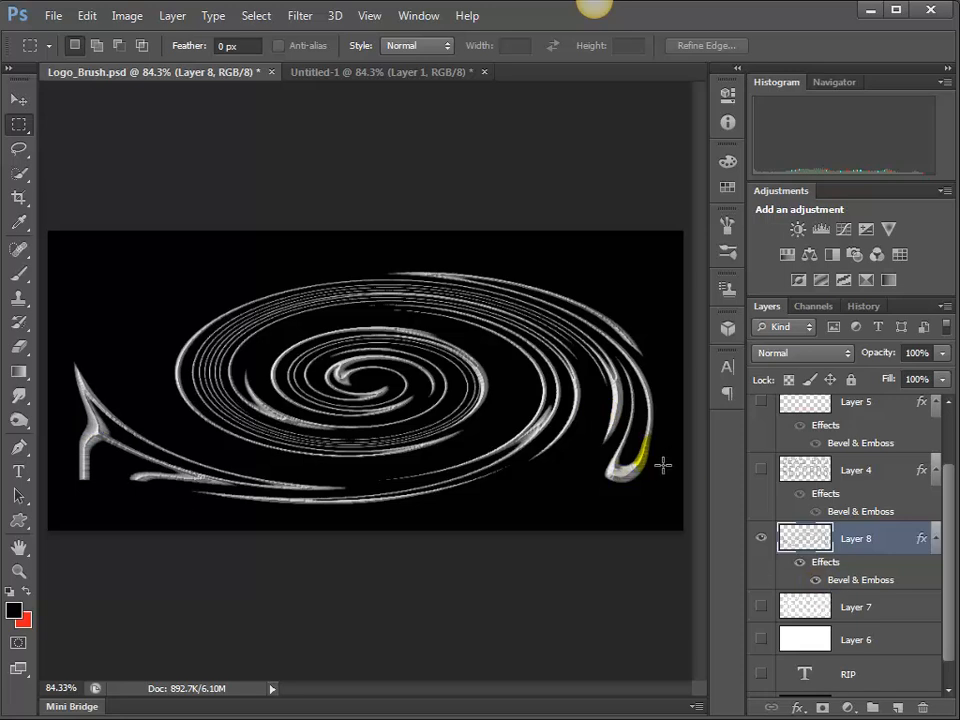
key(ctrl+z)
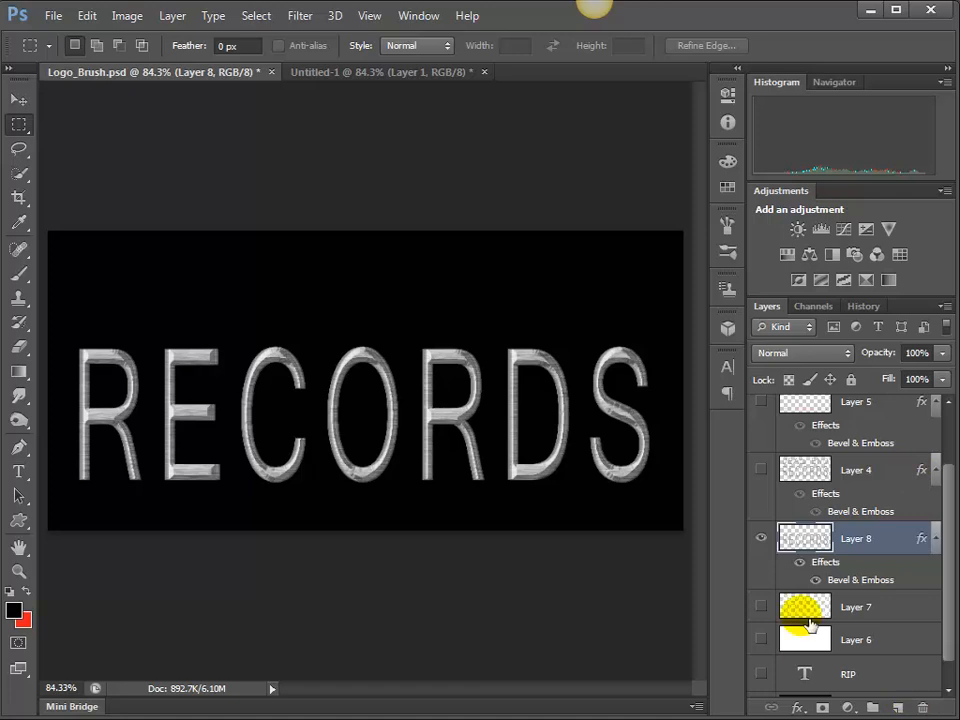
Clear the Bevel & Emboss layer style from the RECORDS copy on Layer 8.
right_click(928, 546)
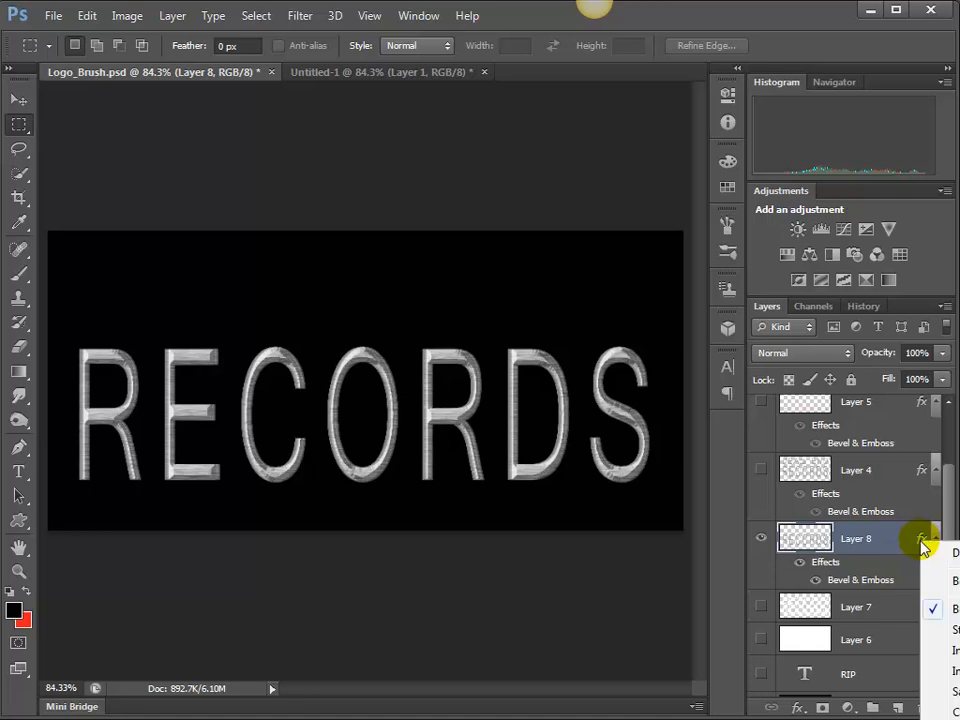
click(945, 712)
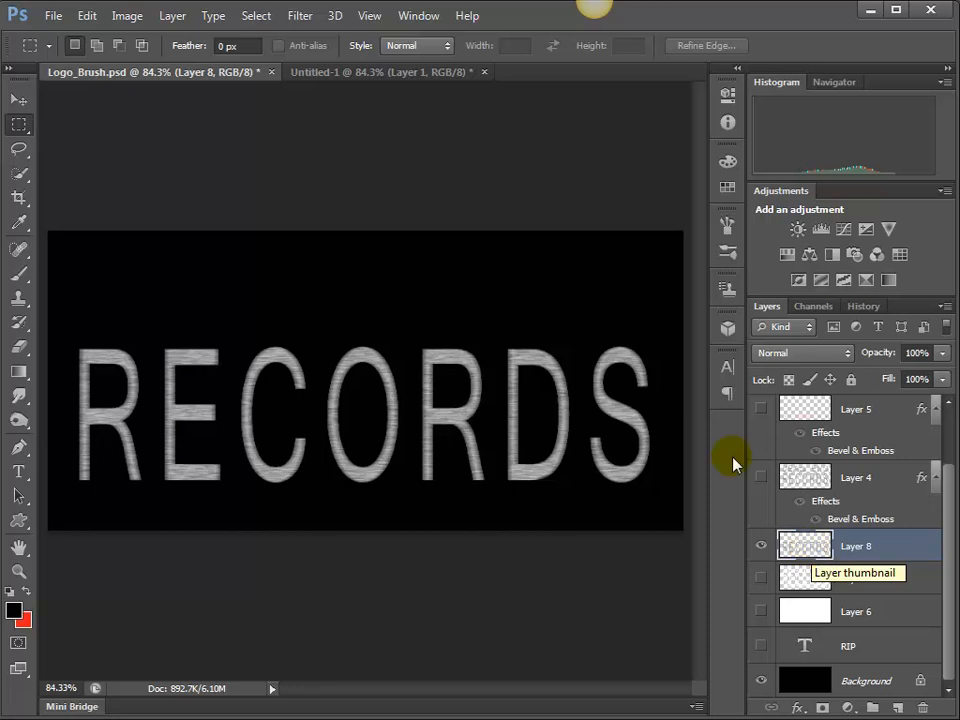
Apply a Twirl distortion with an angle of -999° to the unbeveled RECORDS copy on Layer 8.
click(300, 16)
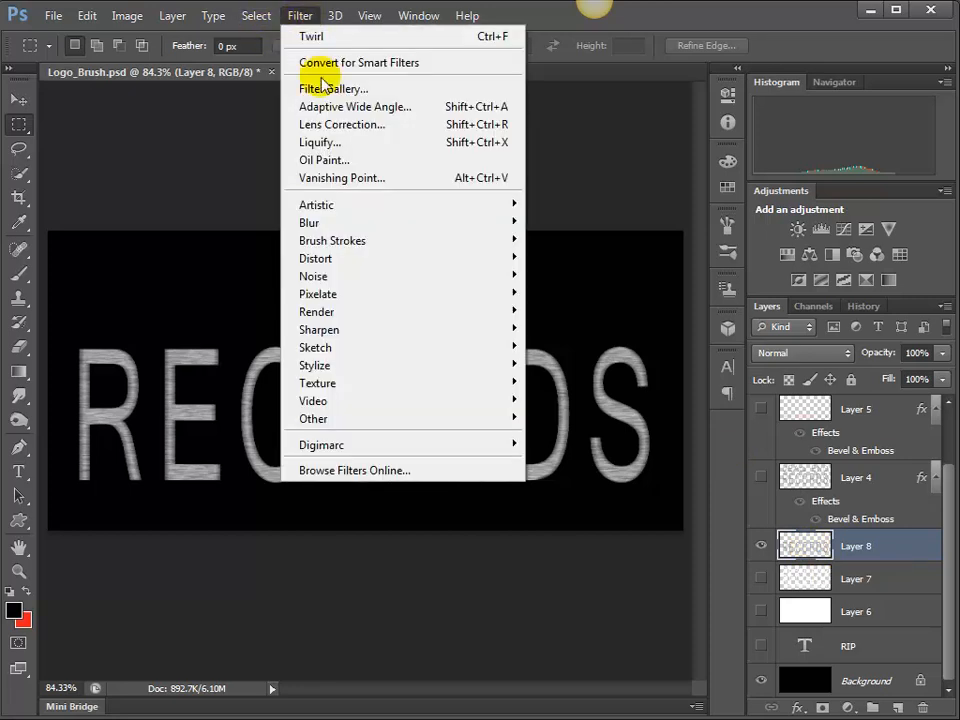
mouse_move(358, 259)
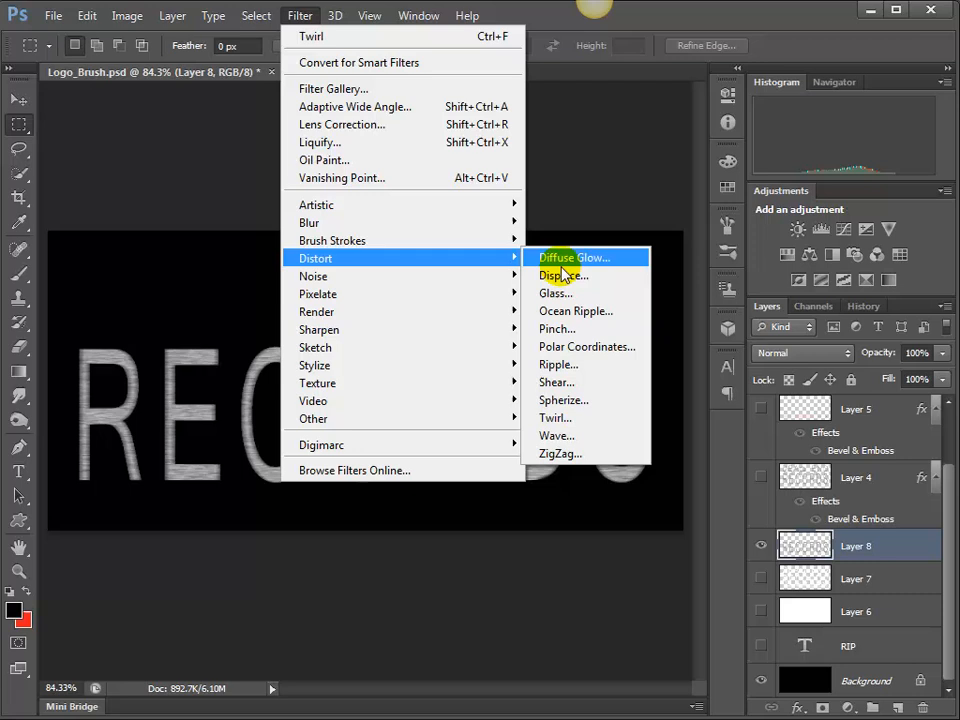
click(580, 418)
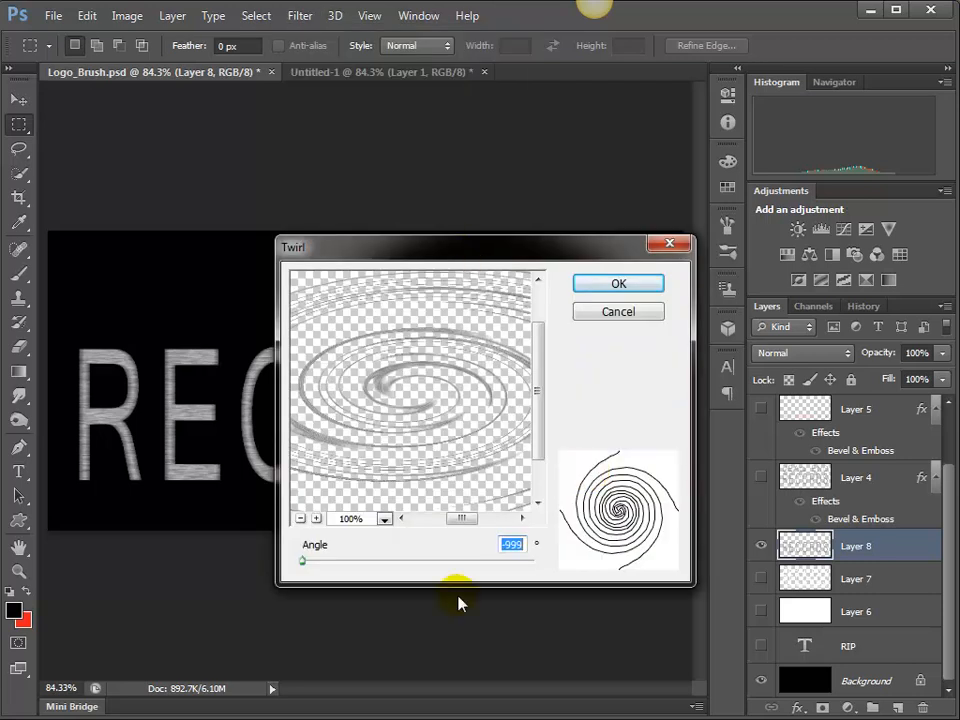
click(618, 286)
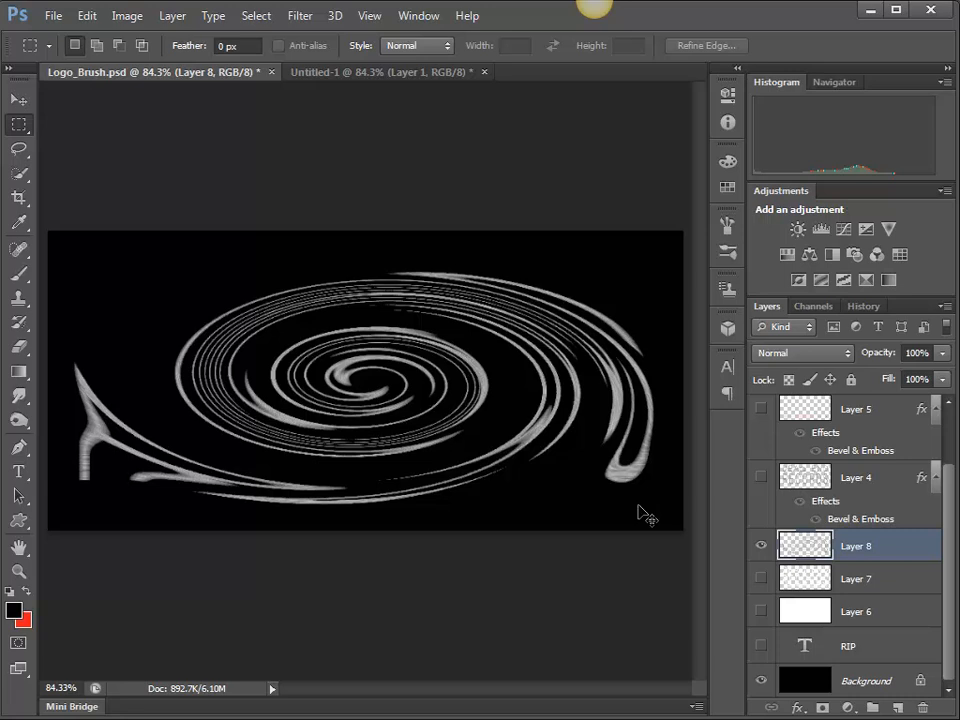
Flatten the twirled lettering on Layer 8 vertically into a low, wide swirl with Free Transform.
key(ctrl+t)
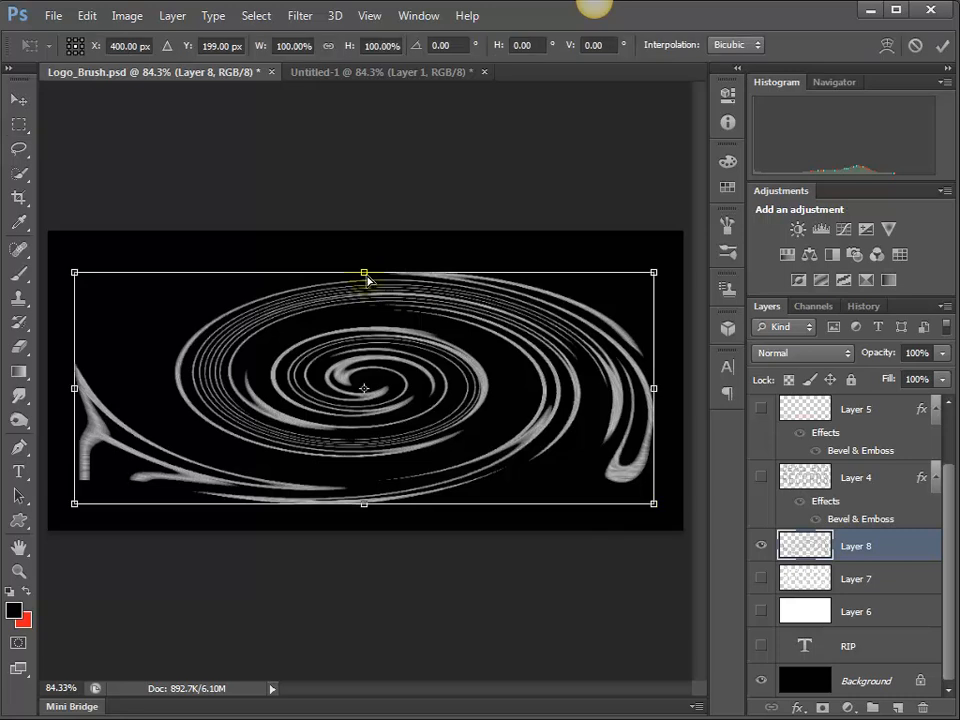
drag(366, 277, 336, 390)
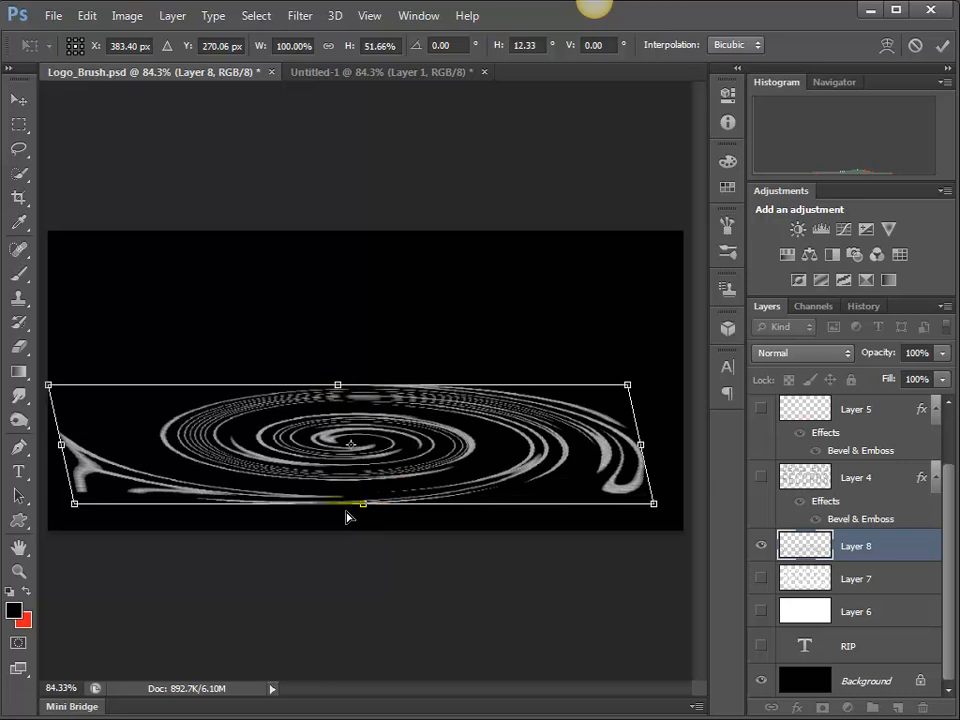
drag(365, 514, 380, 466)
key(Return)
key(m)
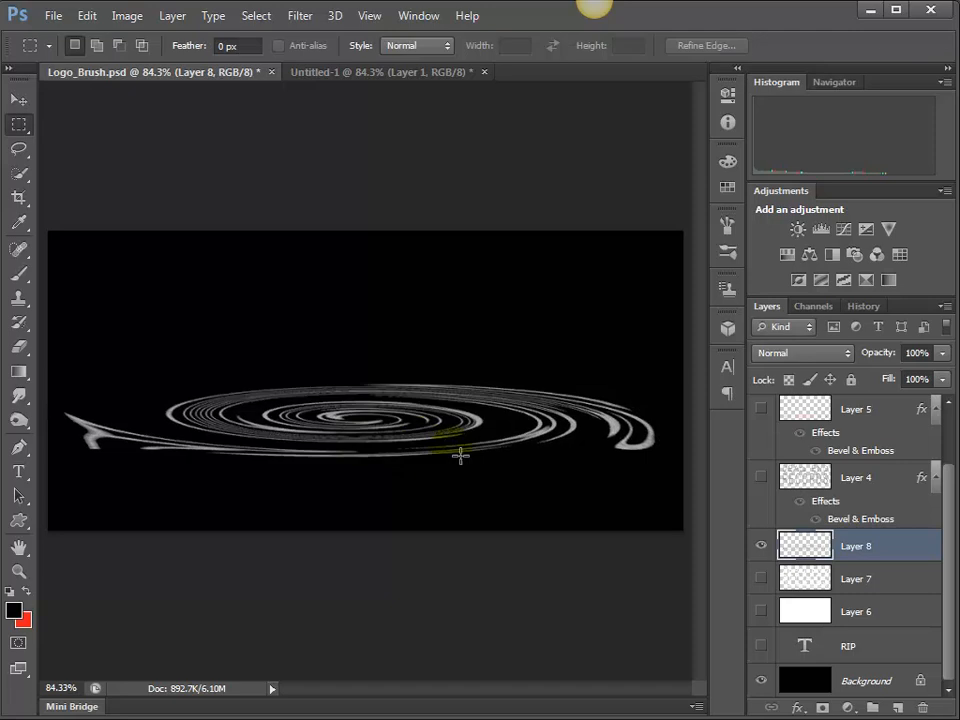
Move the flattened swirl down to the canvas's lower edge and show Layer 4 with the logo lettering above it.
mouse_move(490, 440)
mouse_down()
mouse_move(516, 482)
mouse_move(508, 477)
mouse_up()
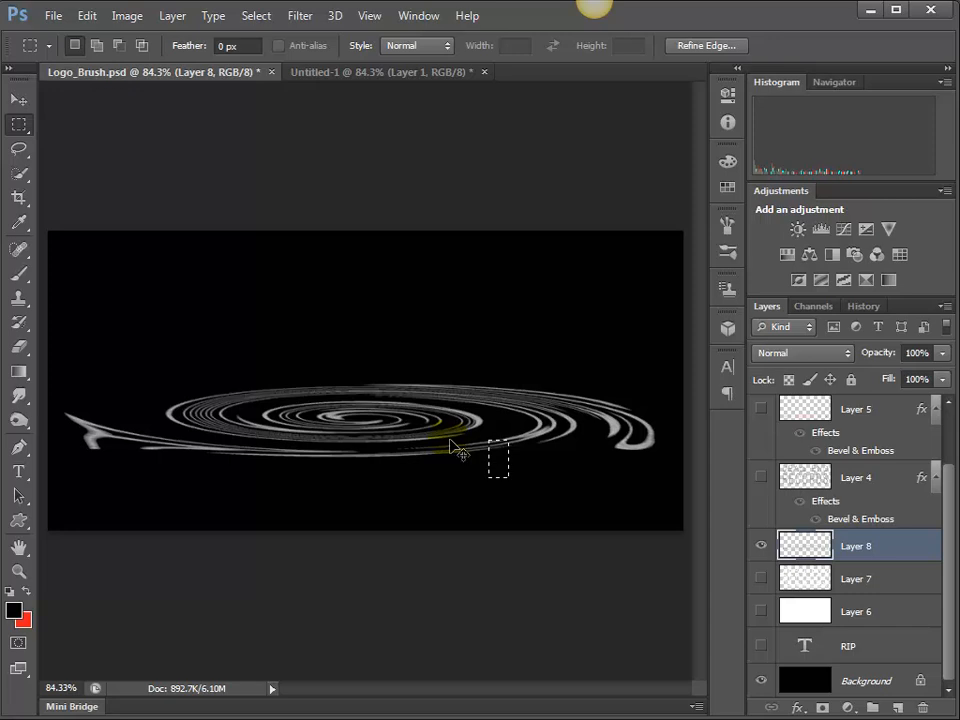
key(ctrl+d)
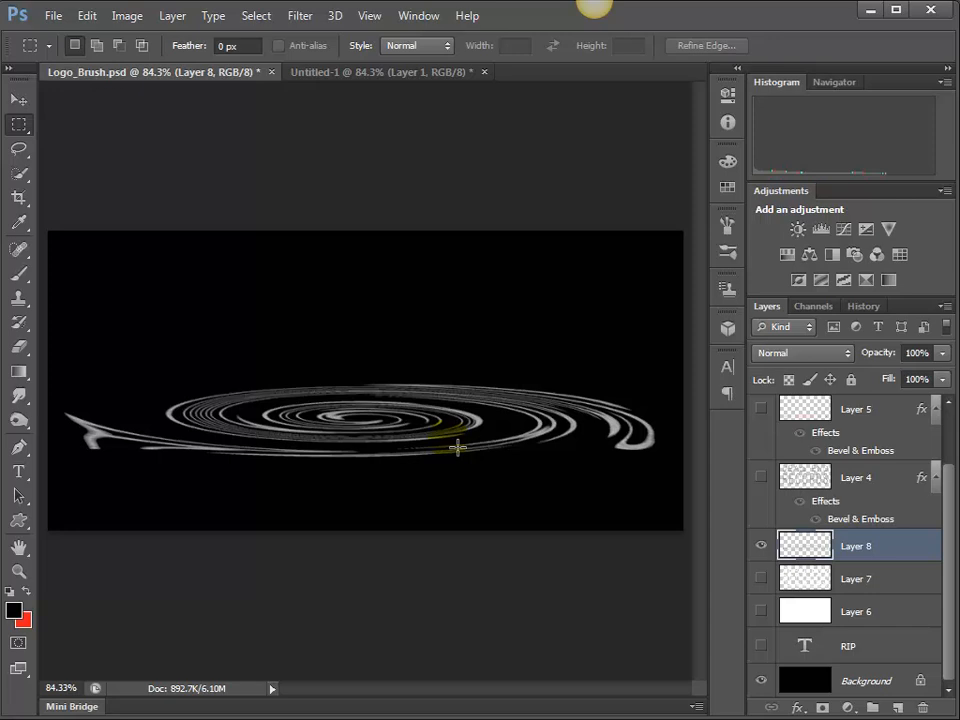
key(v)
drag(456, 447, 441, 537)
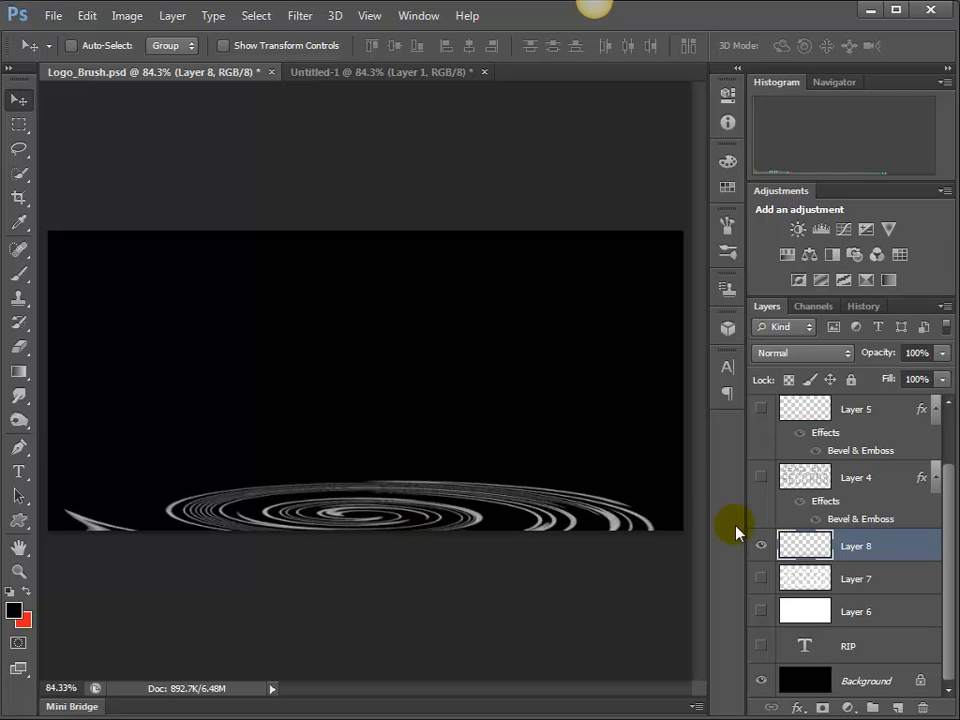
click(806, 548)
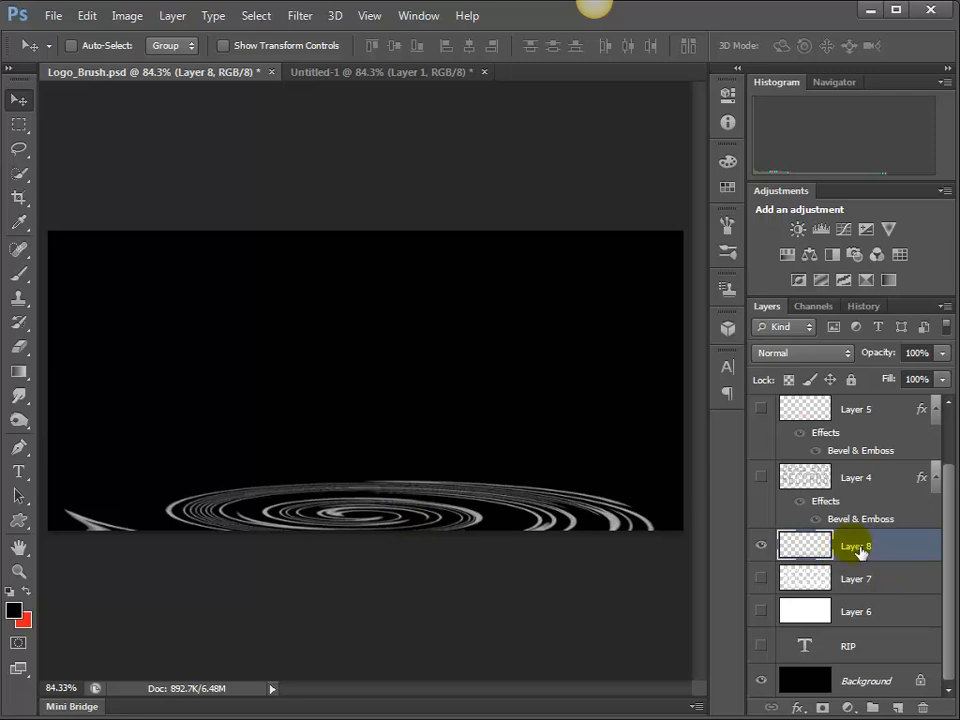
click(762, 479)
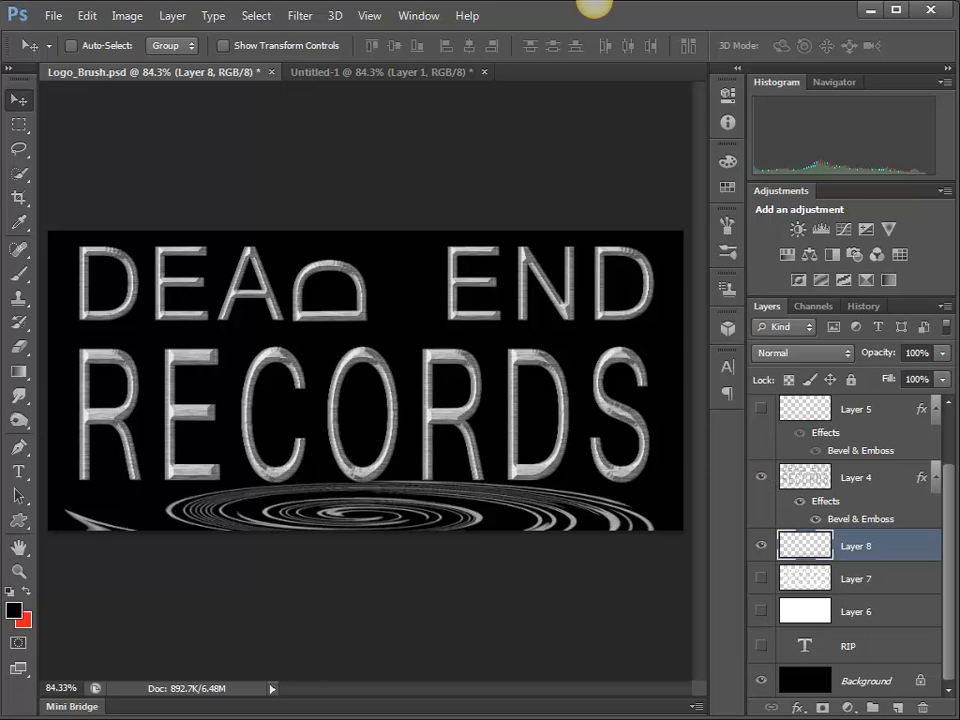
Briefly toggle the visibility of Layer 5 copy, Layer 5 and Layer 4 to compare their contents with the new swirl.
drag(947, 512, 943, 452)
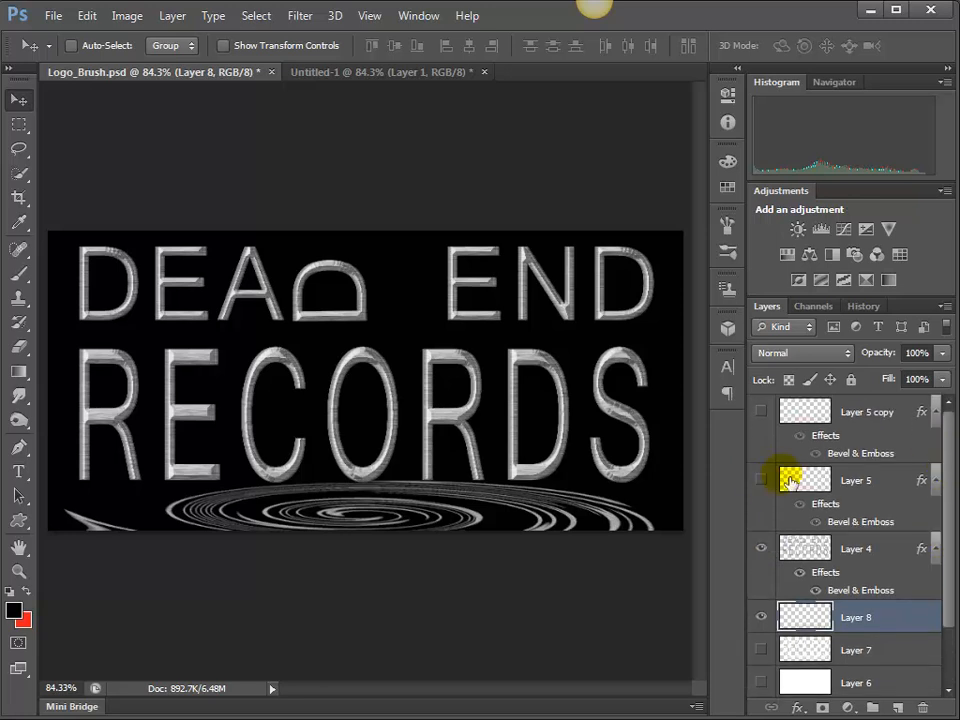
click(768, 417)
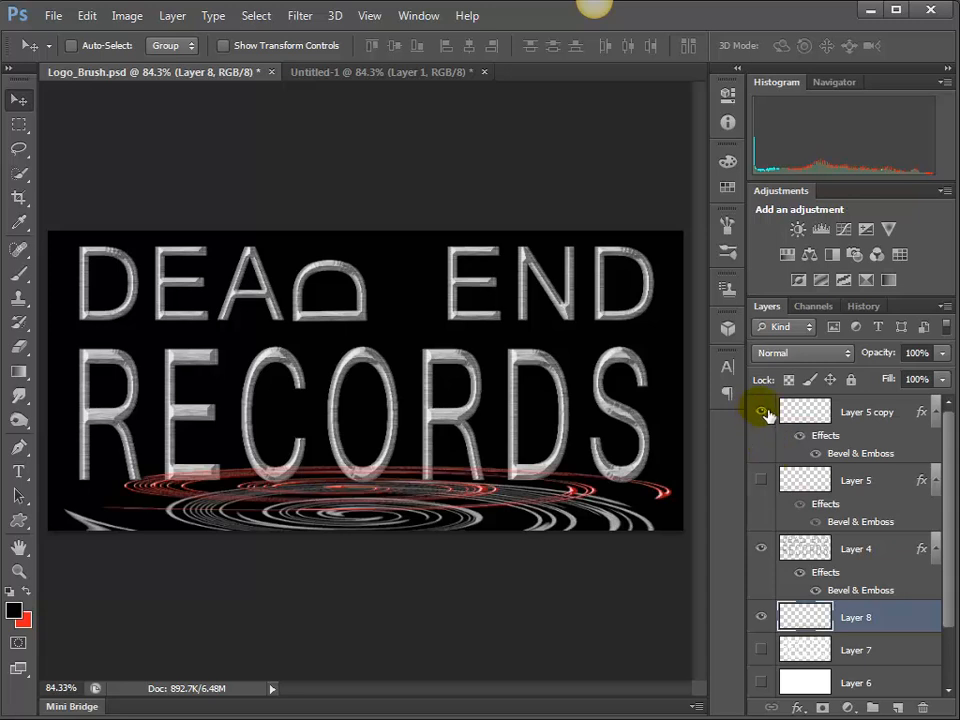
click(765, 413)
click(764, 482)
click(764, 482)
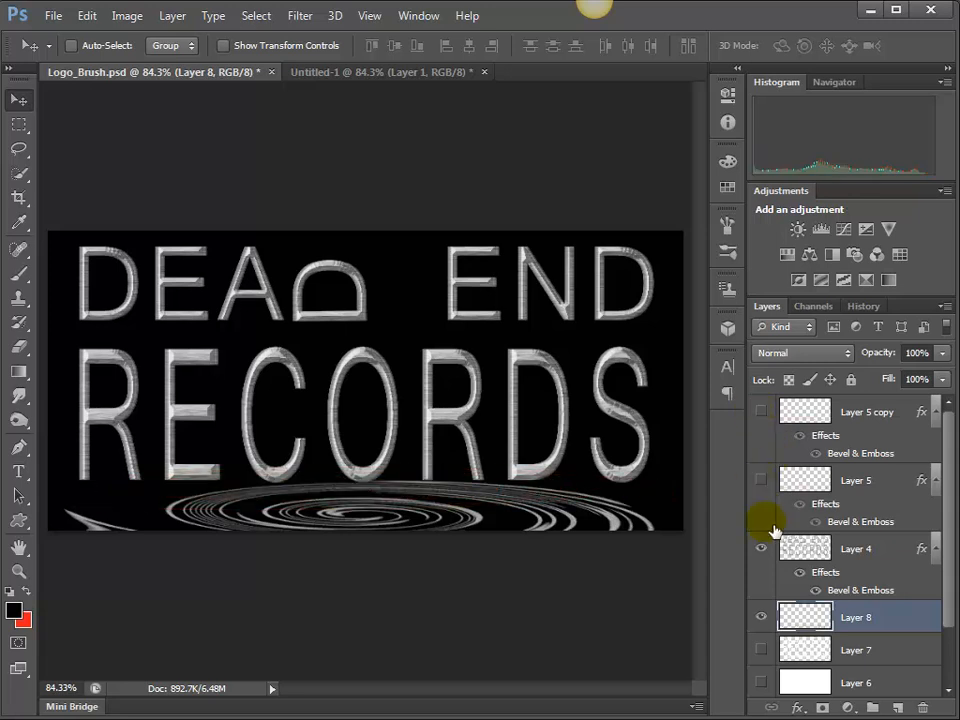
click(766, 550)
click(767, 552)
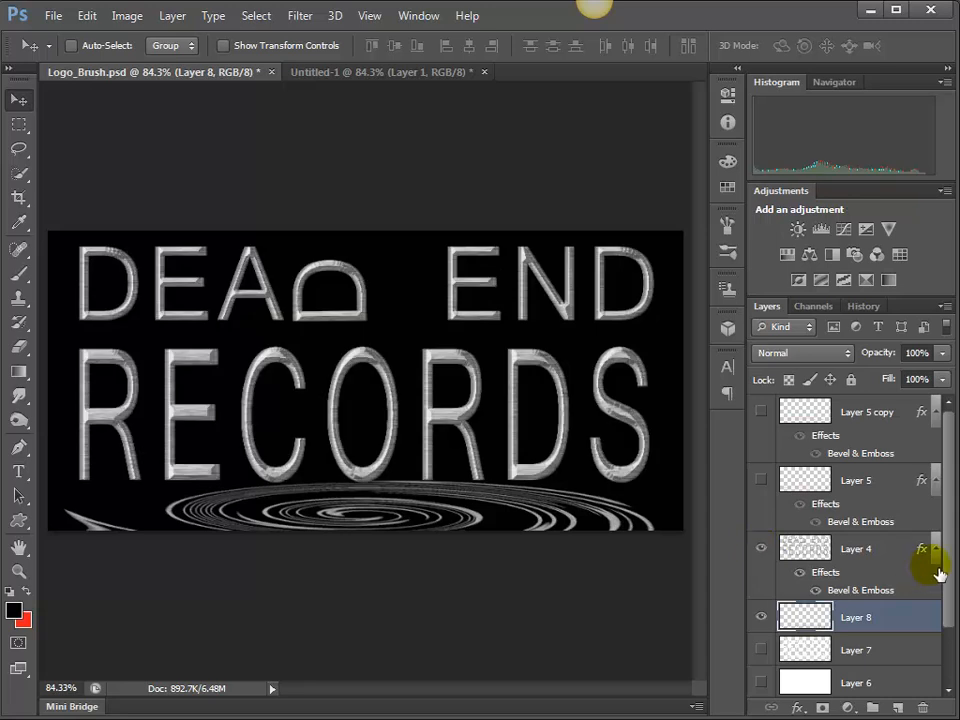
Show the RIP text layer and Layer 7, check Layer 6's white backdrop, and hide Layer 8.
drag(936, 561, 943, 621)
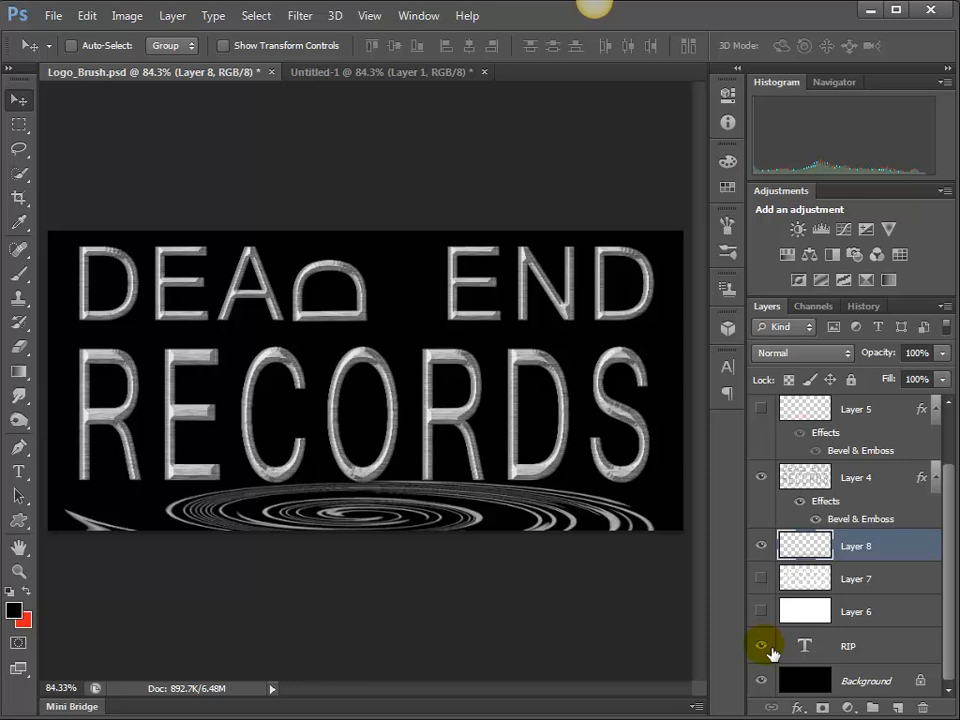
click(815, 647)
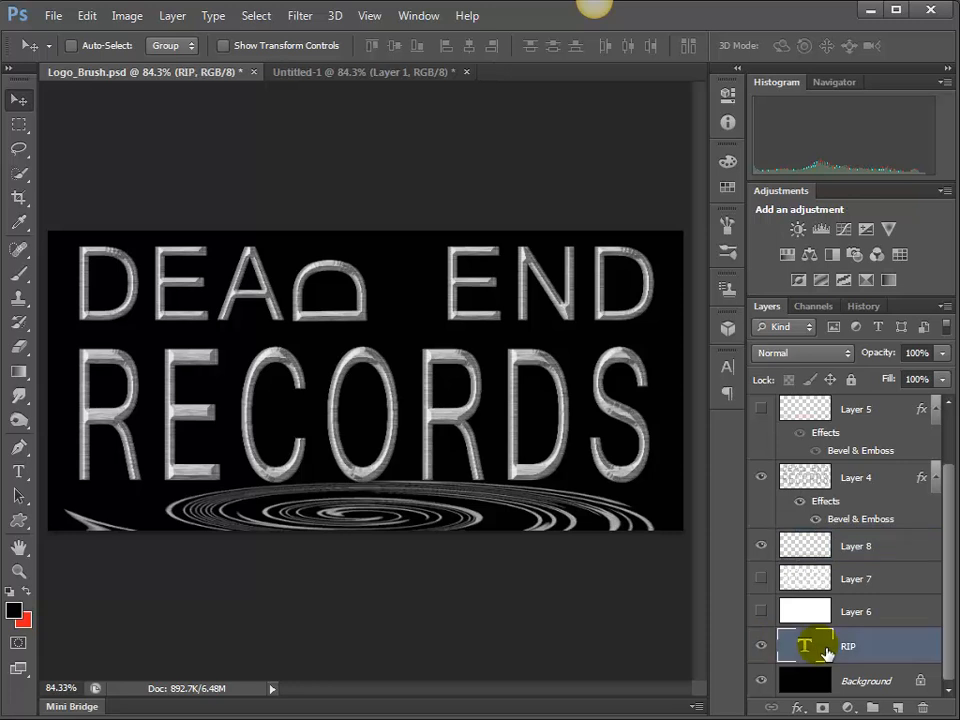
drag(356, 293, 490, 318)
click(761, 611)
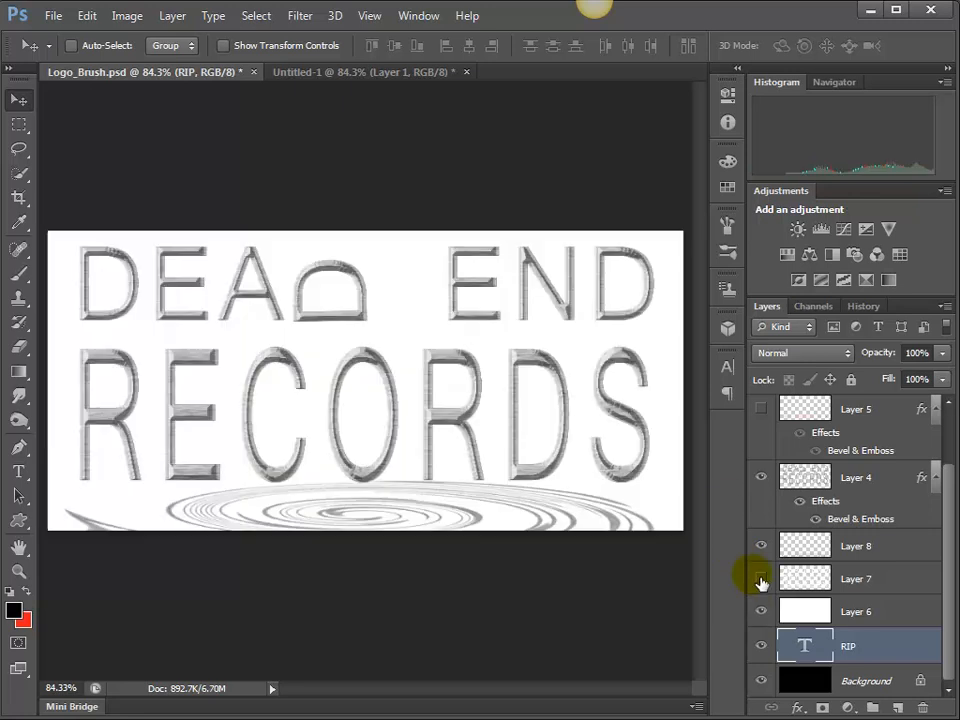
click(763, 611)
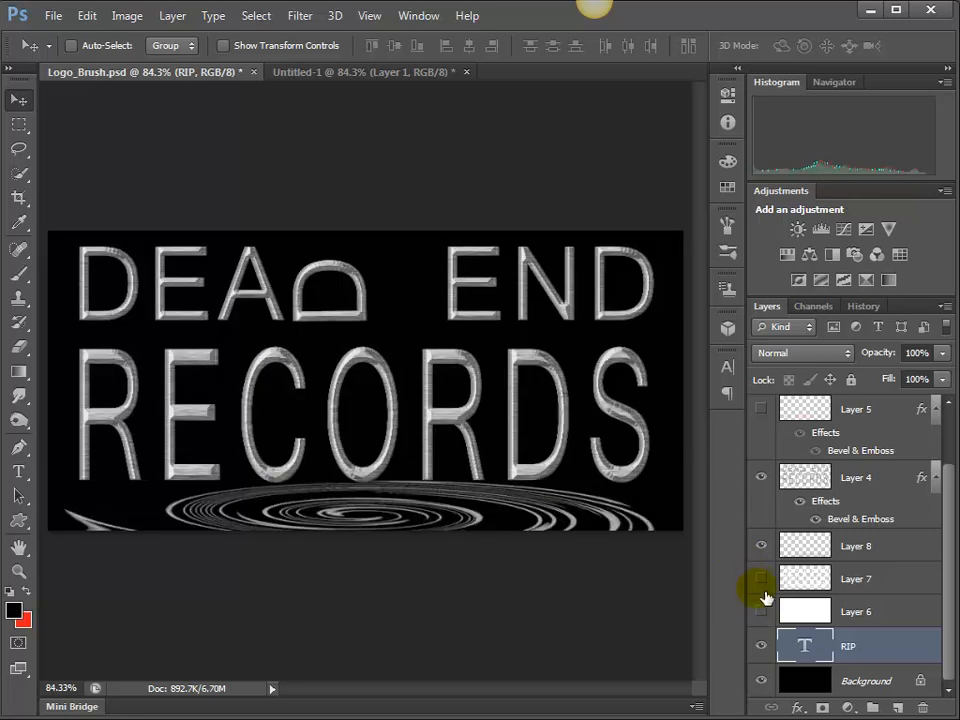
click(762, 584)
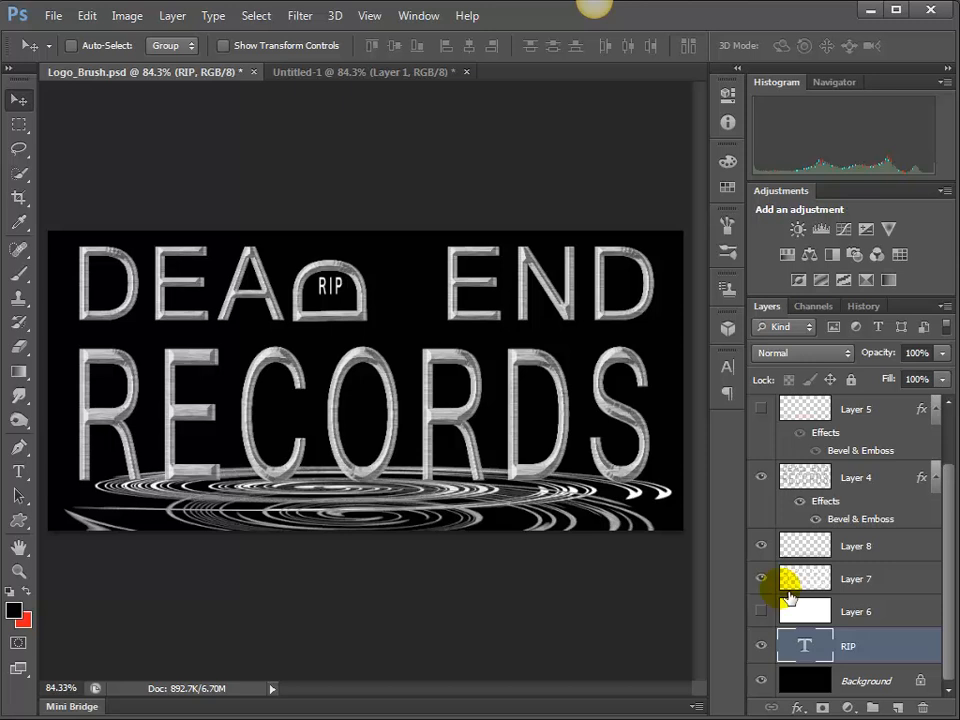
click(762, 546)
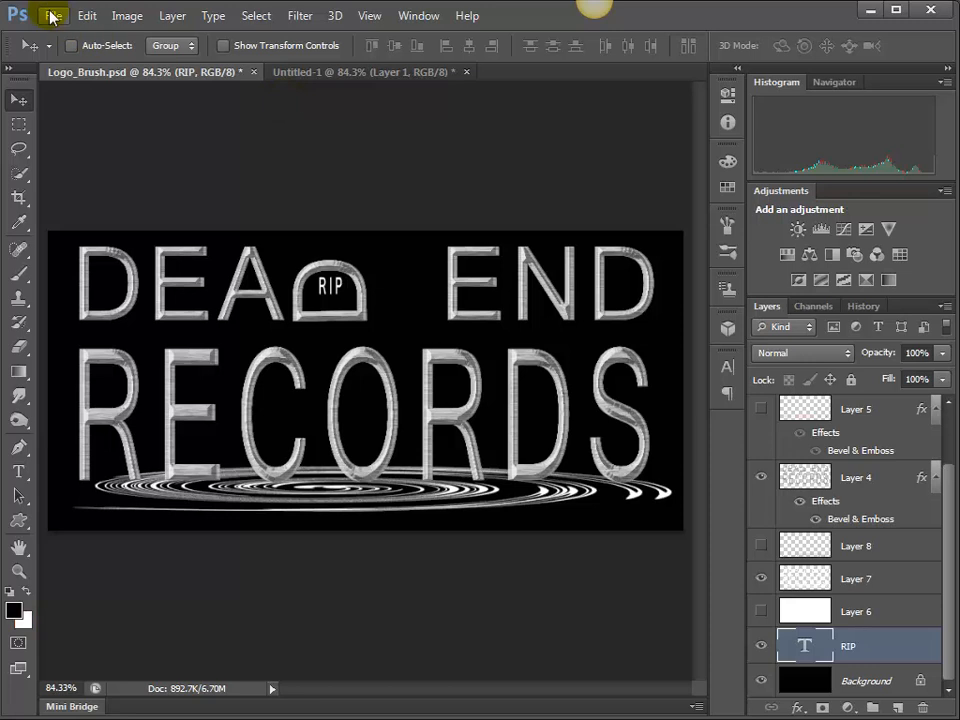
Create a new document with the preset settings and fill its background with black.
click(52, 17)
click(65, 34)
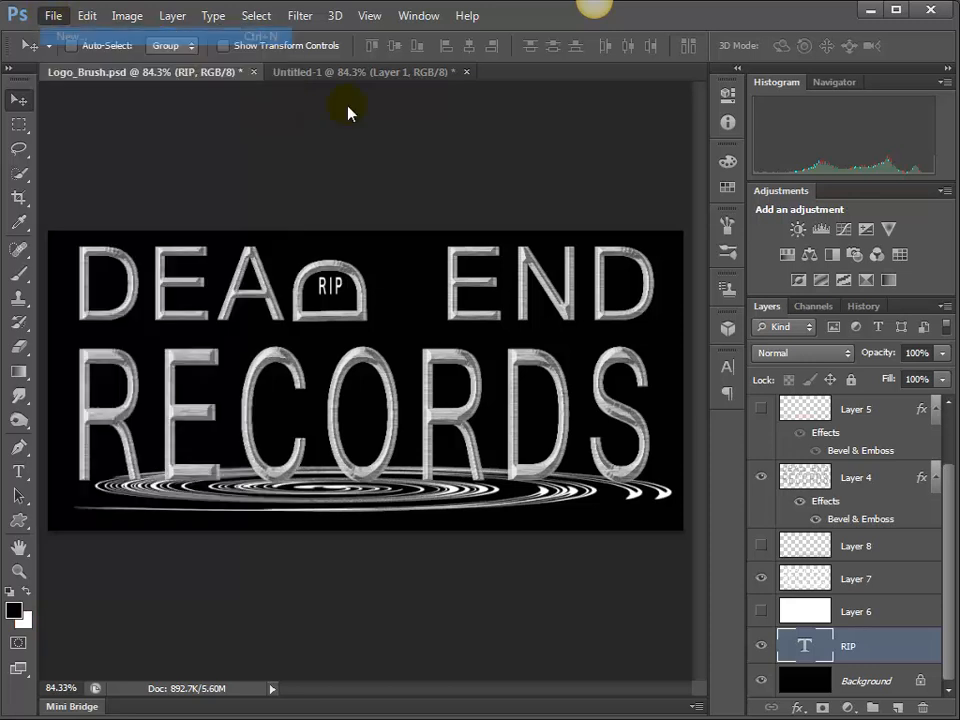
click(821, 255)
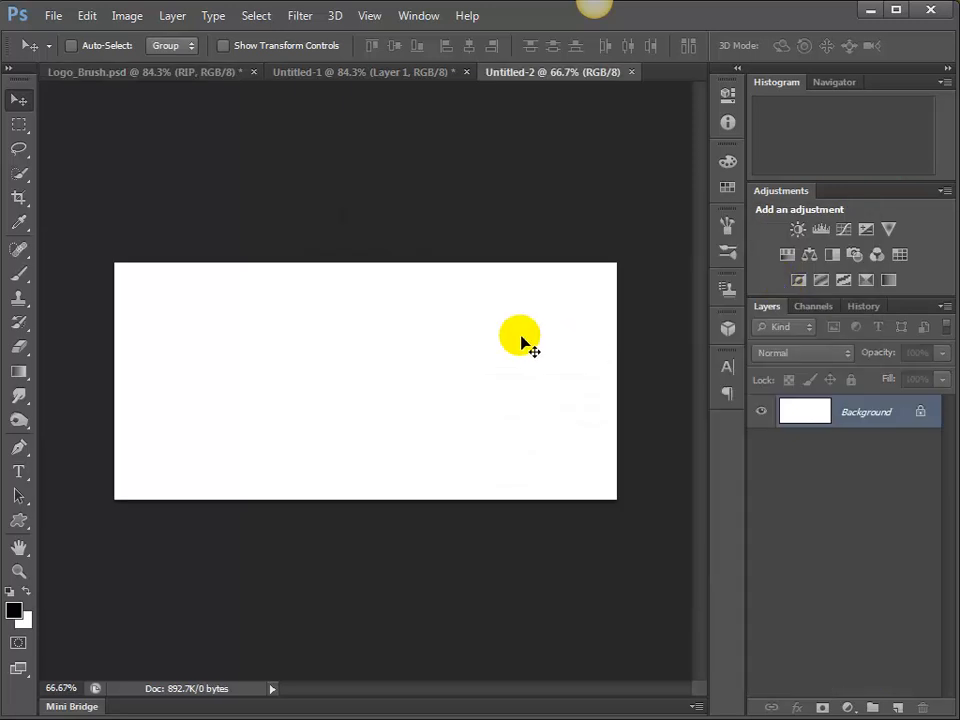
key(alt+BackSpace)
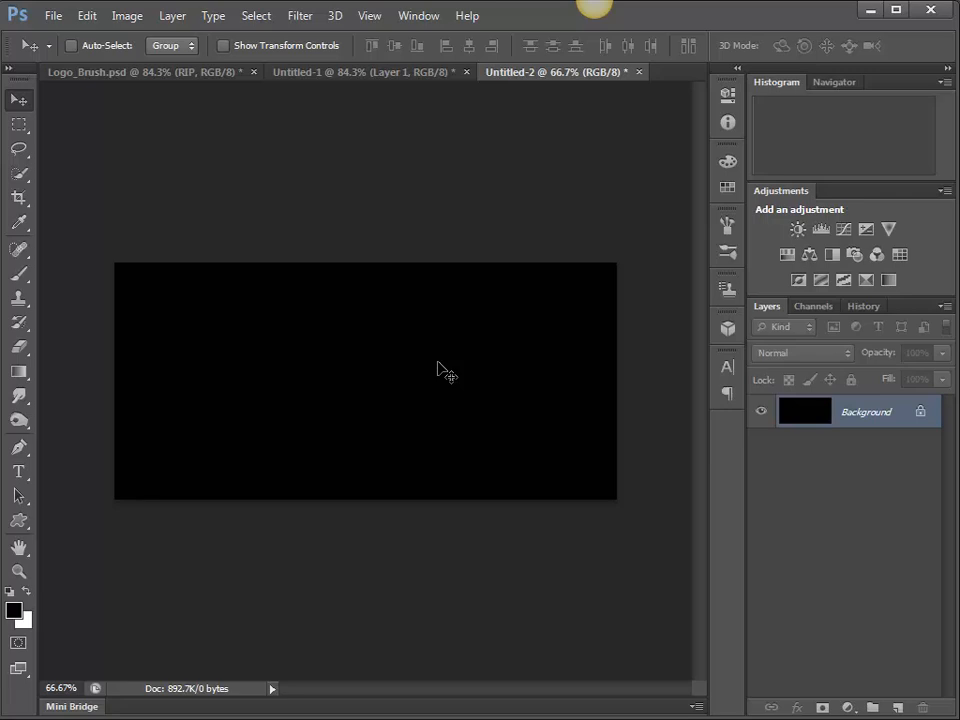
key(ctrl+0)
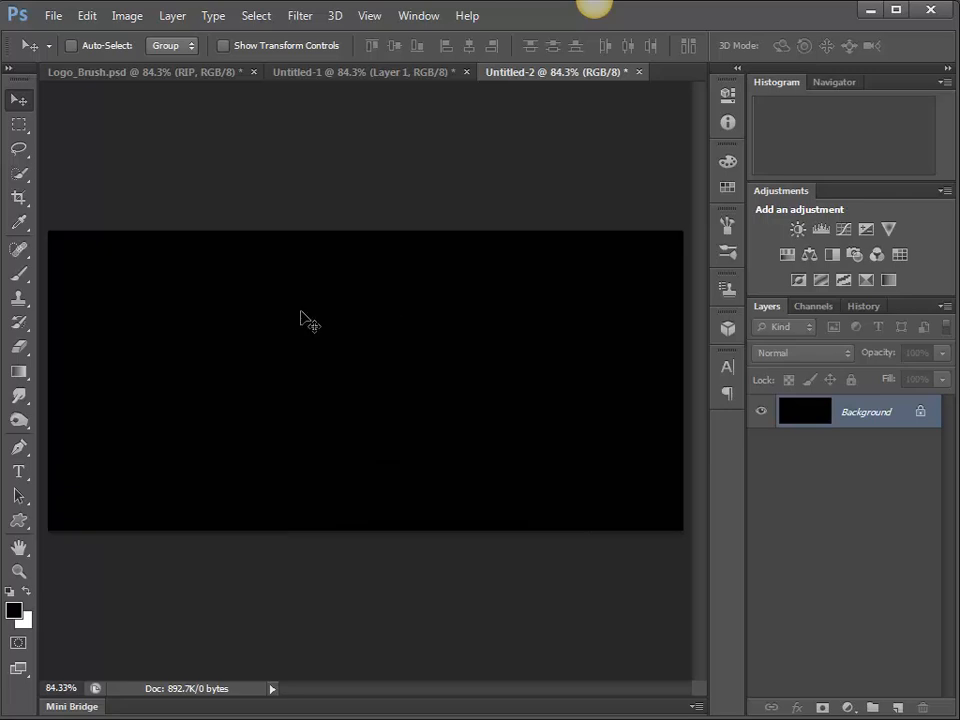
Add the text "Dead" in a large text box on the black canvas and colour it near-white, #fcf6f6.
click(20, 422)
click(18, 471)
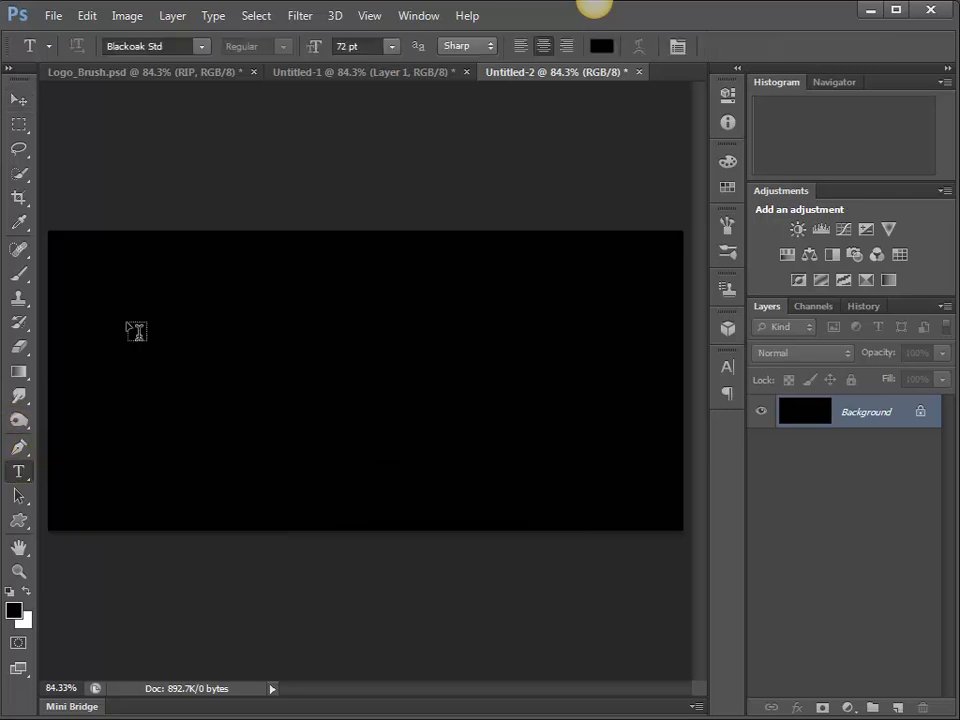
drag(117, 282, 640, 489)
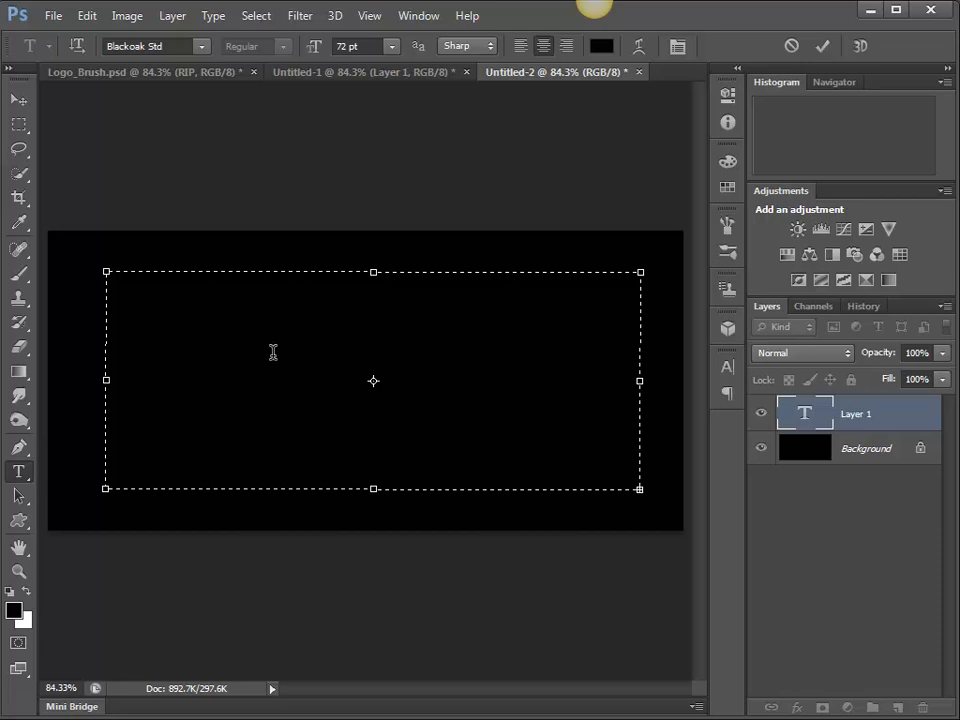
key(ctrl)
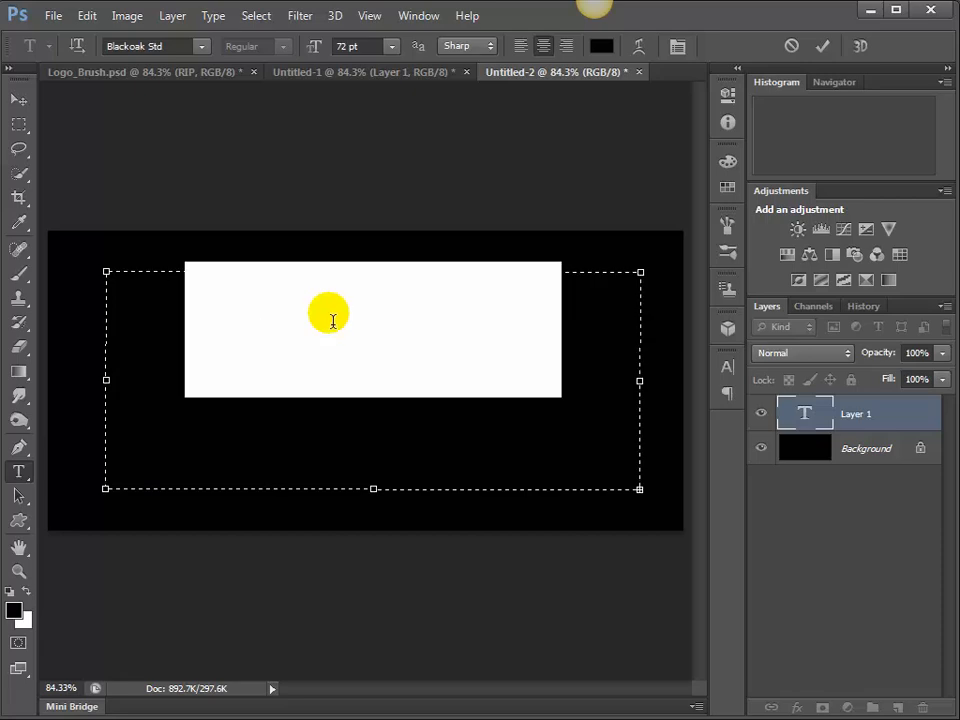
click(608, 48)
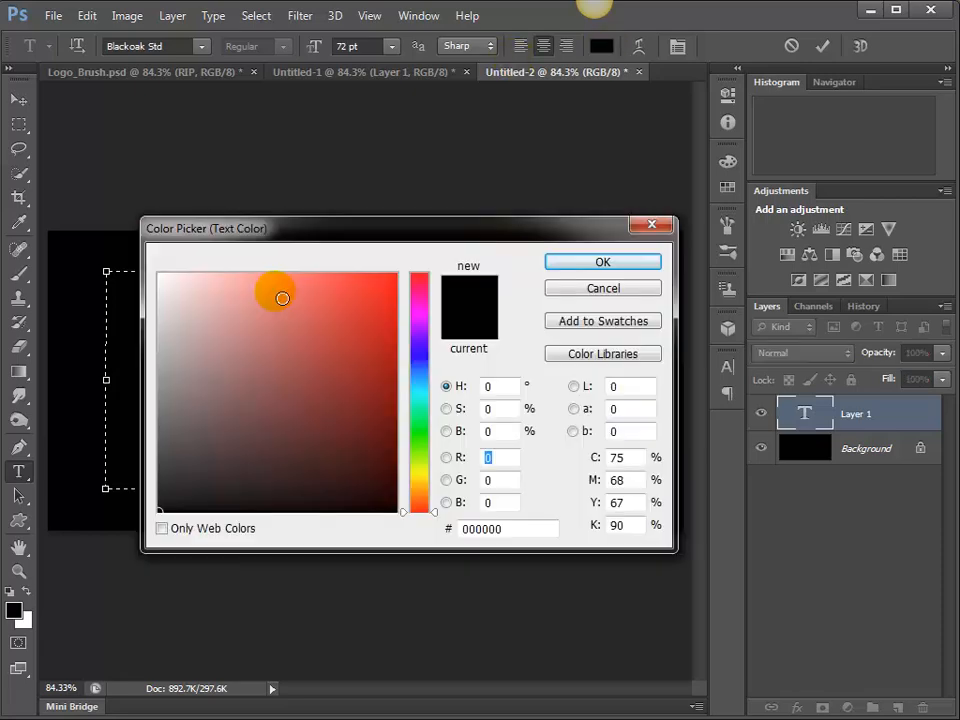
click(165, 278)
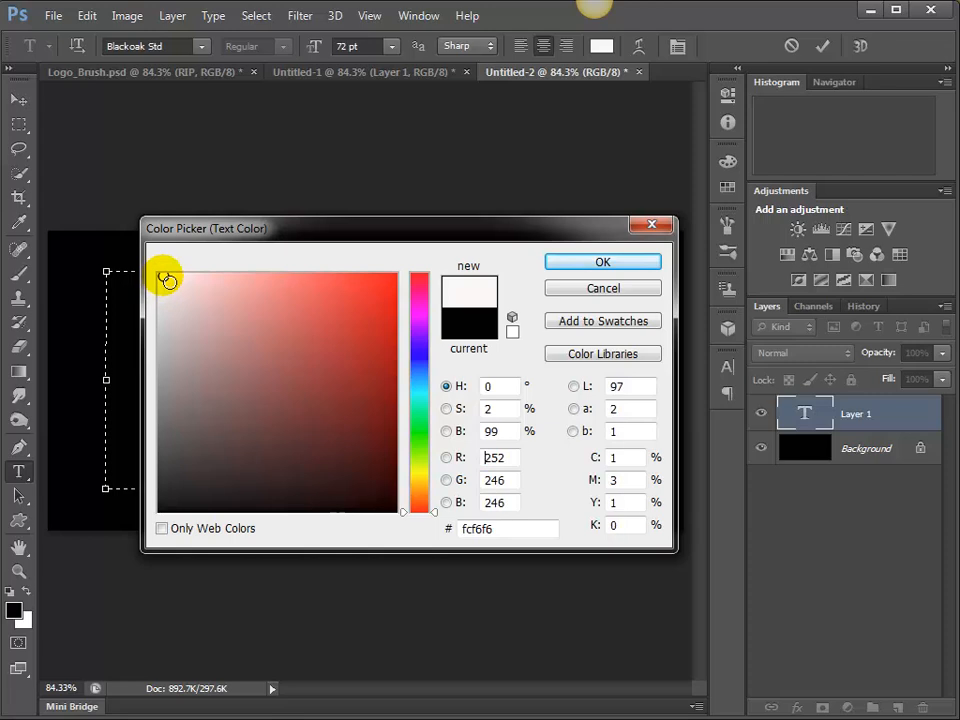
click(590, 262)
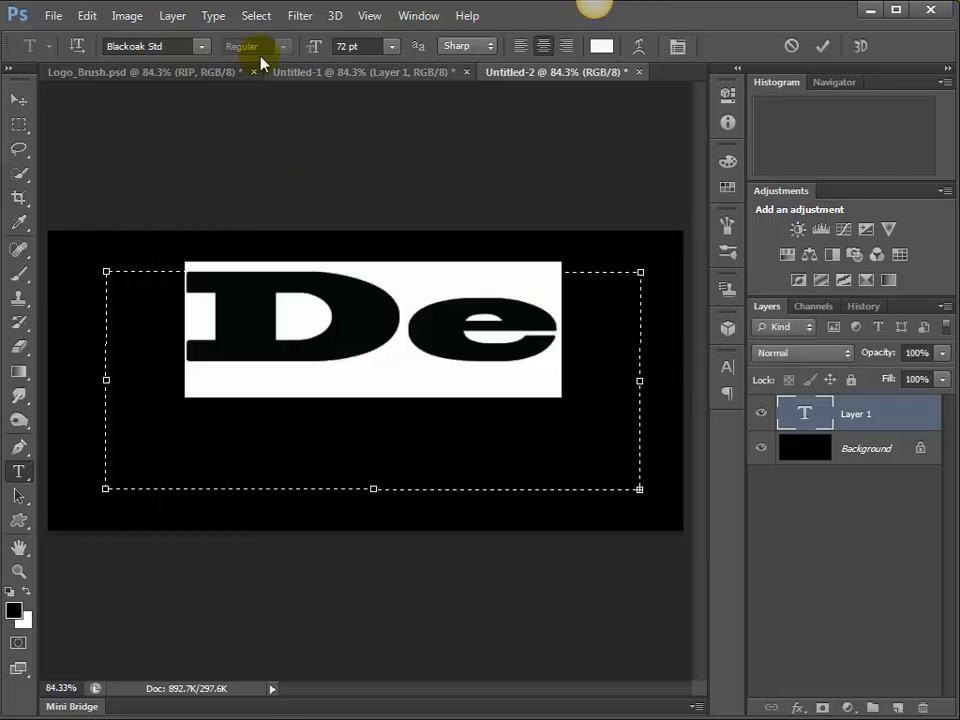
Set the text size to 30 pt and delete the final letter of "Dead".
click(396, 46)
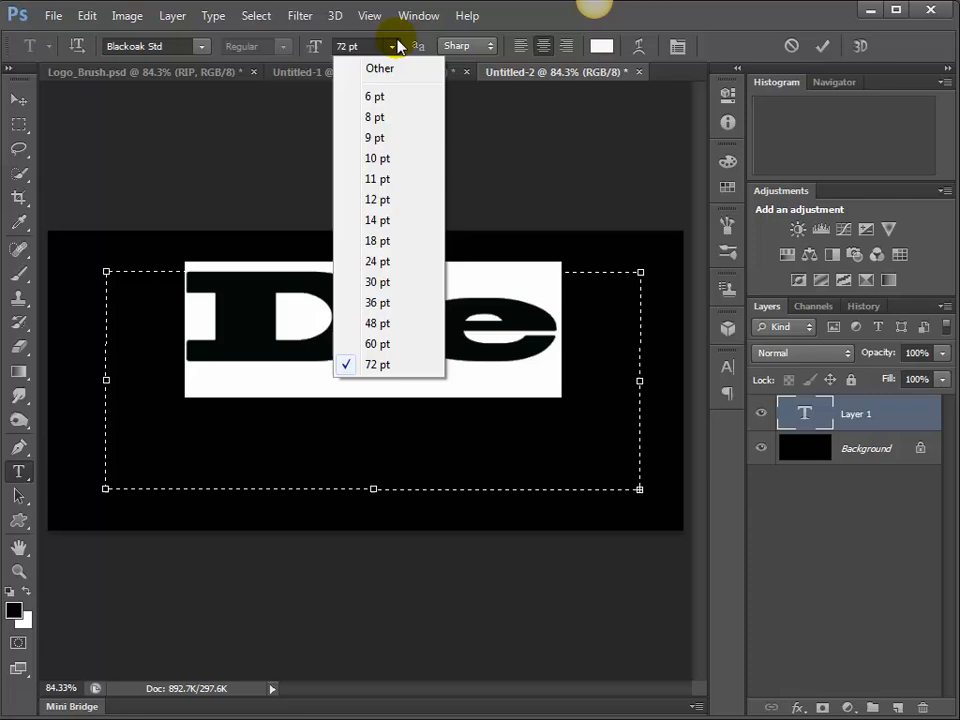
click(380, 282)
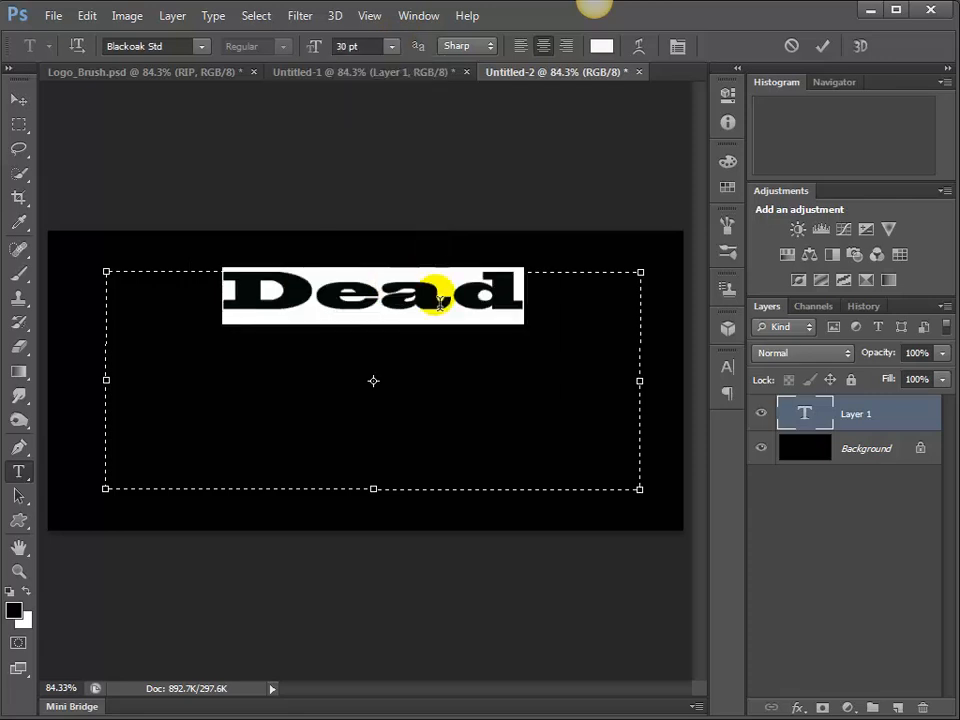
drag(522, 302, 479, 291)
key(BackSpace)
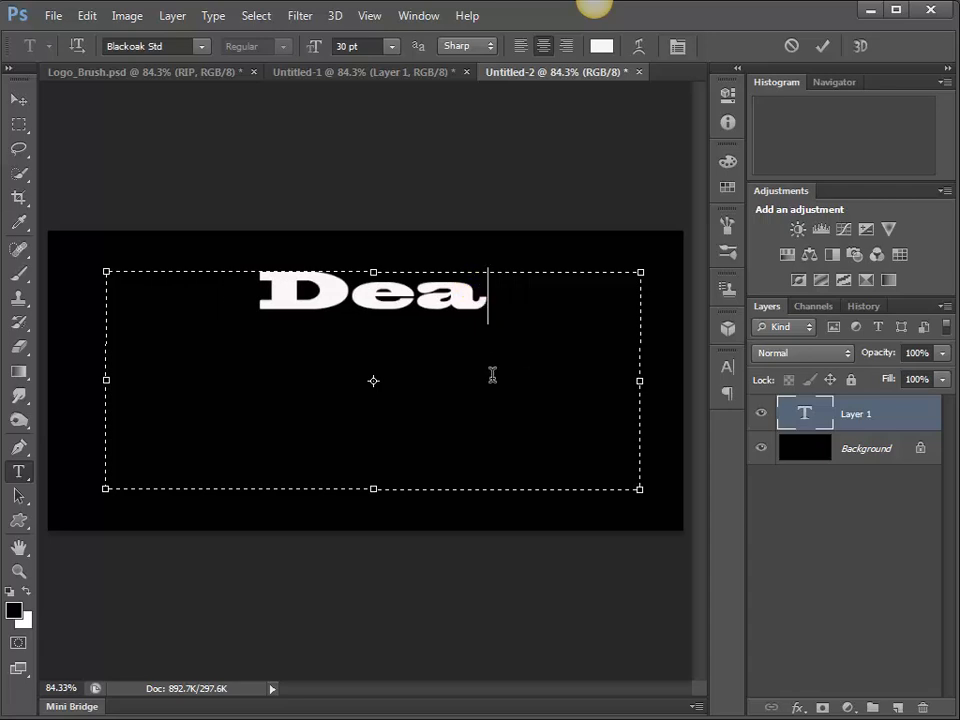
Commit the "Dea" text and move it toward the canvas's upper-left corner.
click(19, 99)
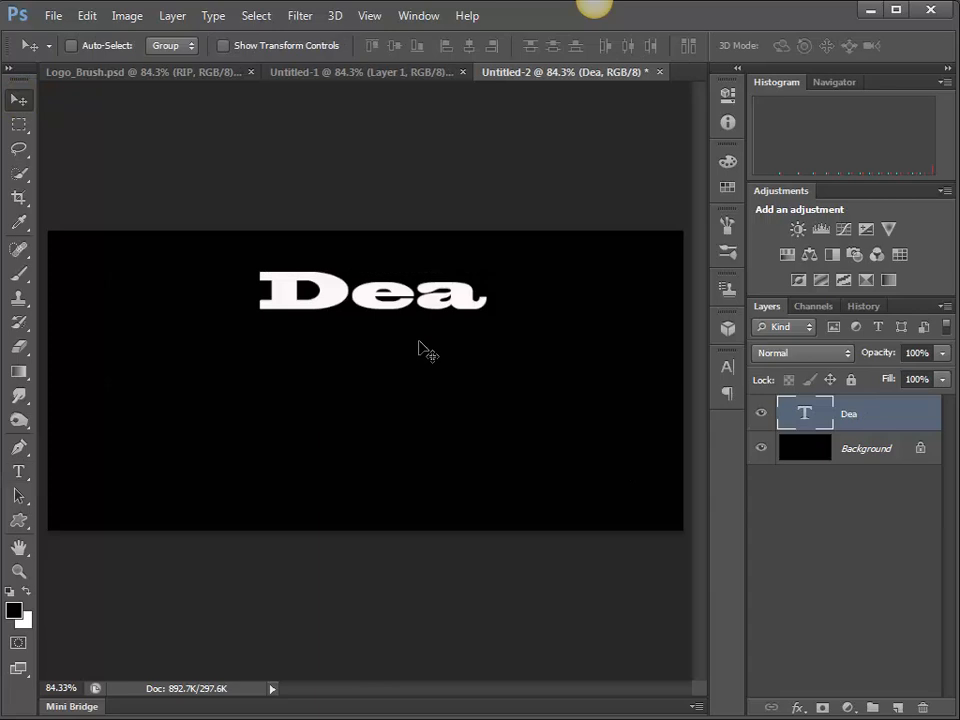
drag(418, 331, 286, 325)
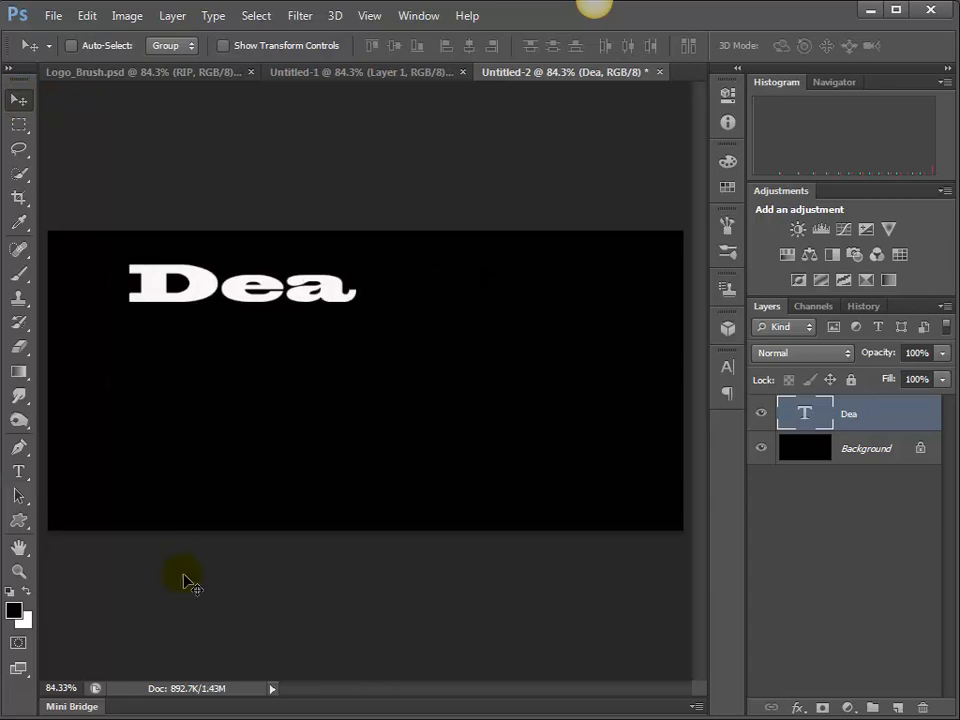
click(20, 471)
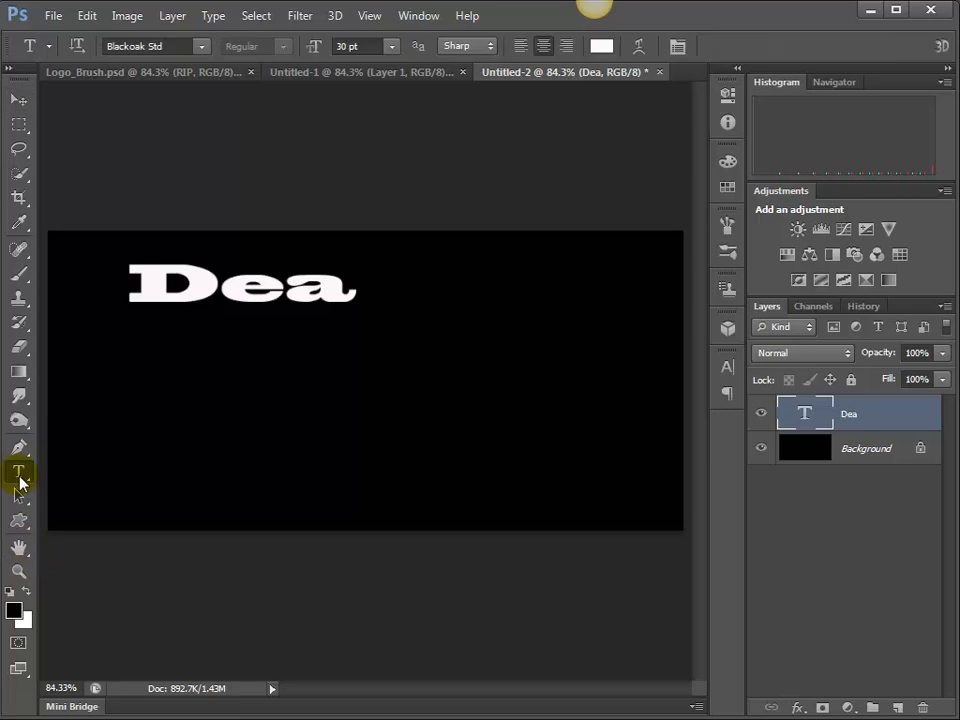
click(287, 487)
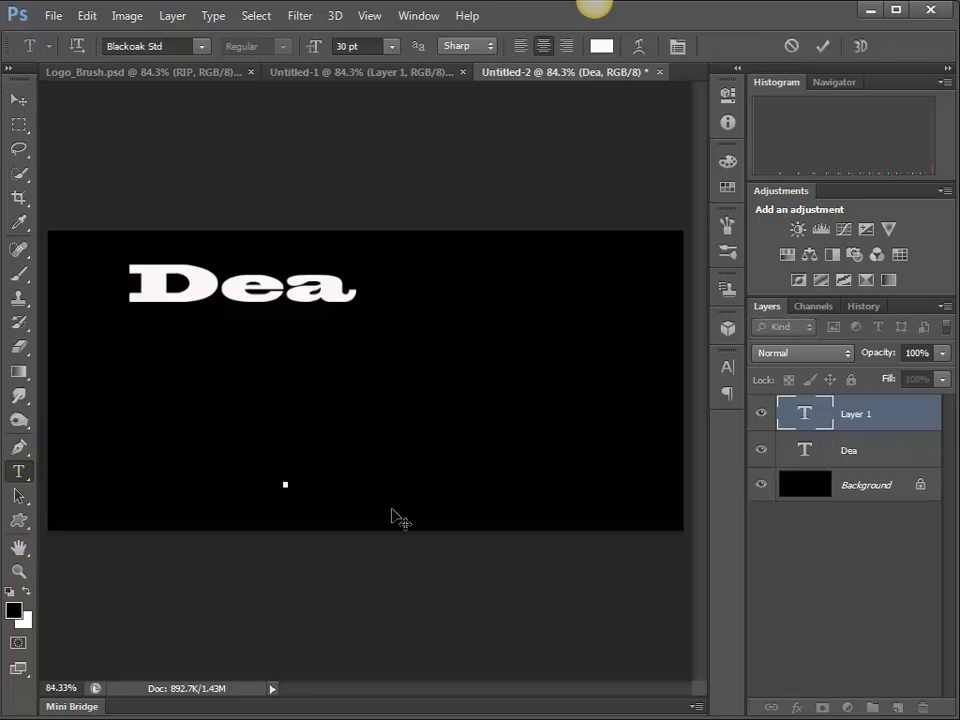
text(d)
key(ctrl)
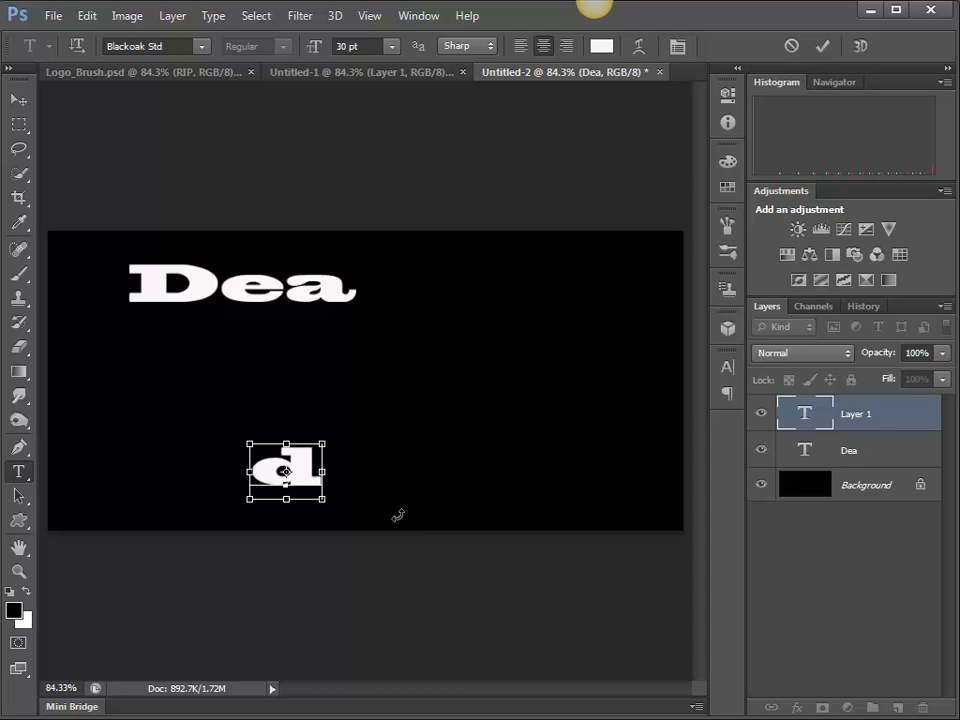
key(ctrl+t)
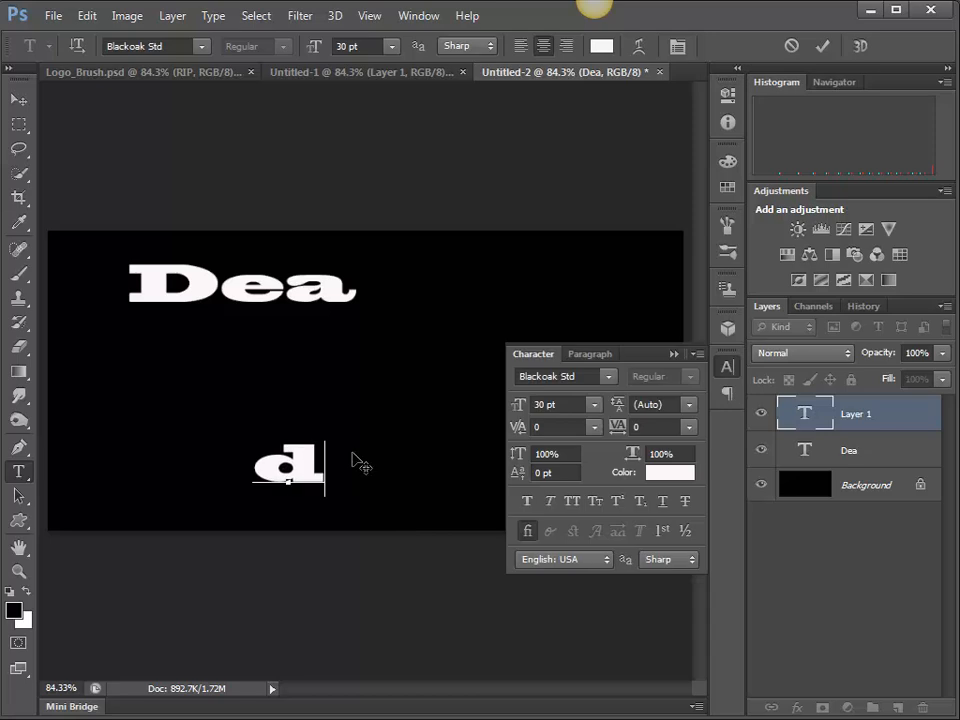
click(675, 356)
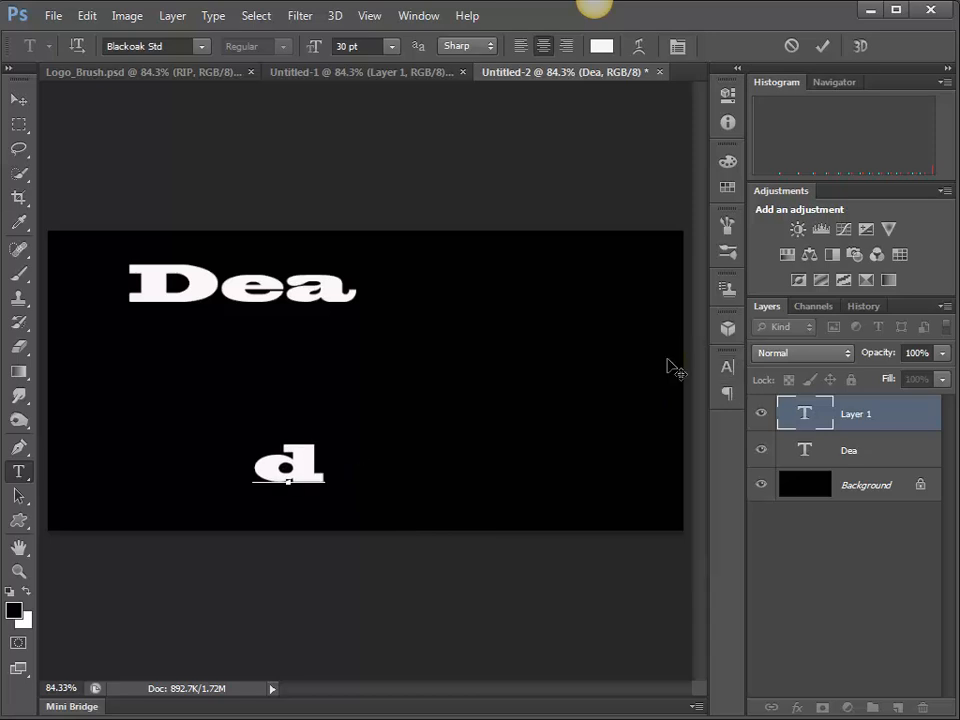
key(ctrl)
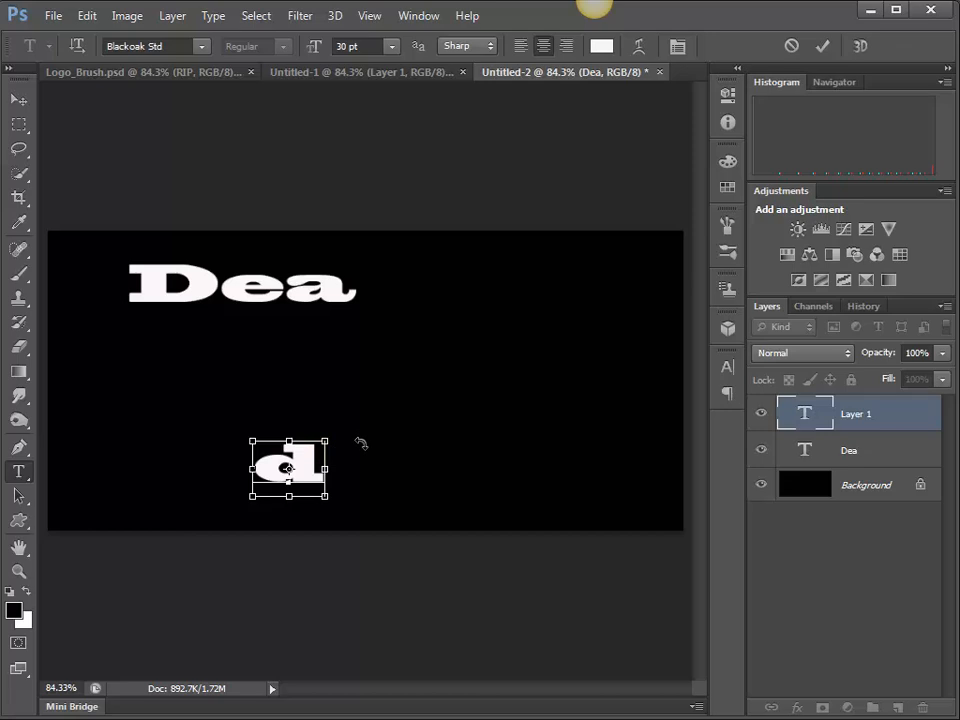
drag(360, 444, 326, 544)
click(310, 500)
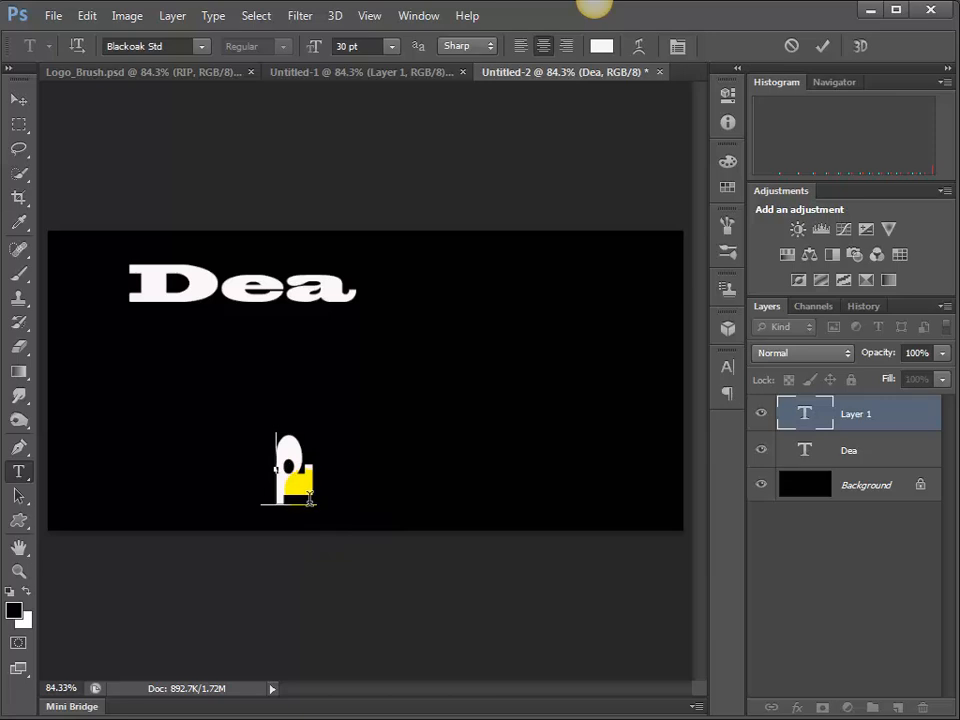
key(ctrl)
drag(310, 497, 387, 299)
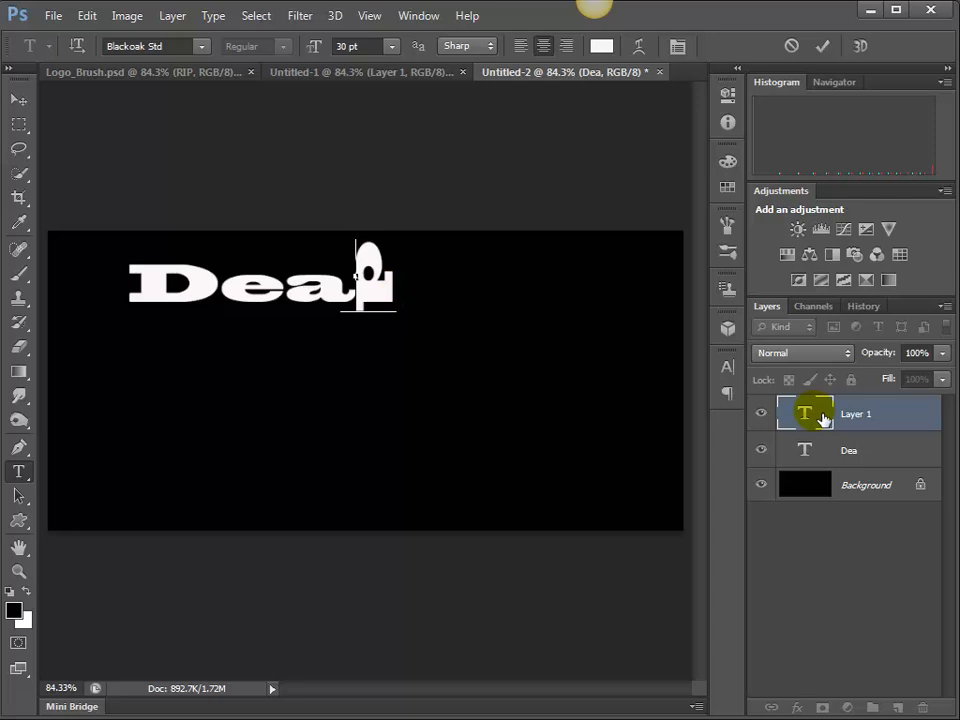
key(Escape)
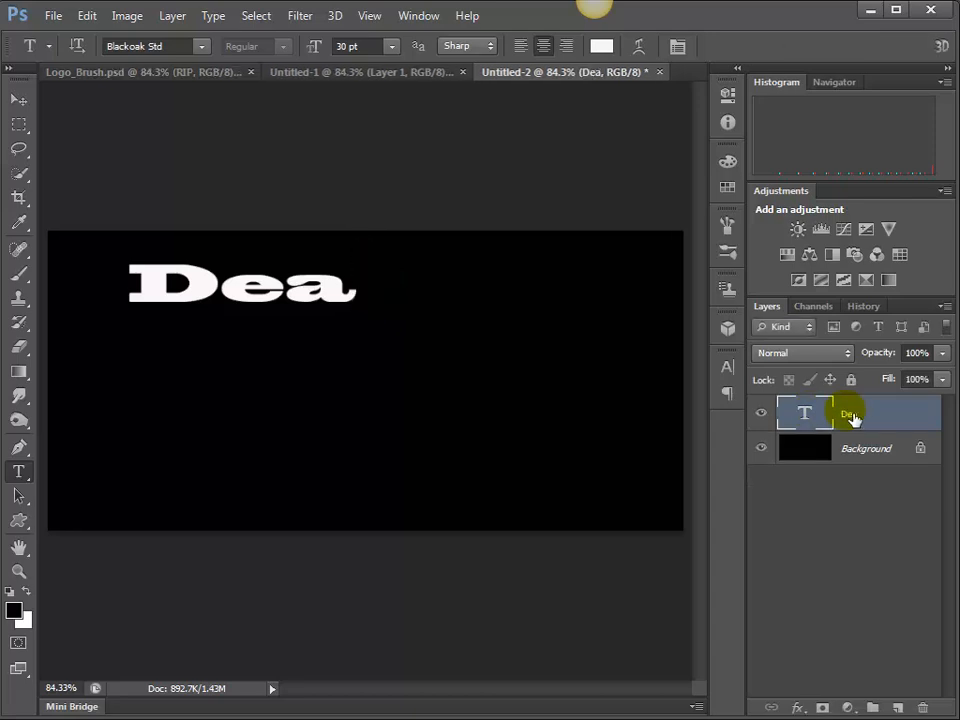
Replace the lowercase "ea" in the text layer with capitals so it reads "DEA", and commit the edit.
click(827, 421)
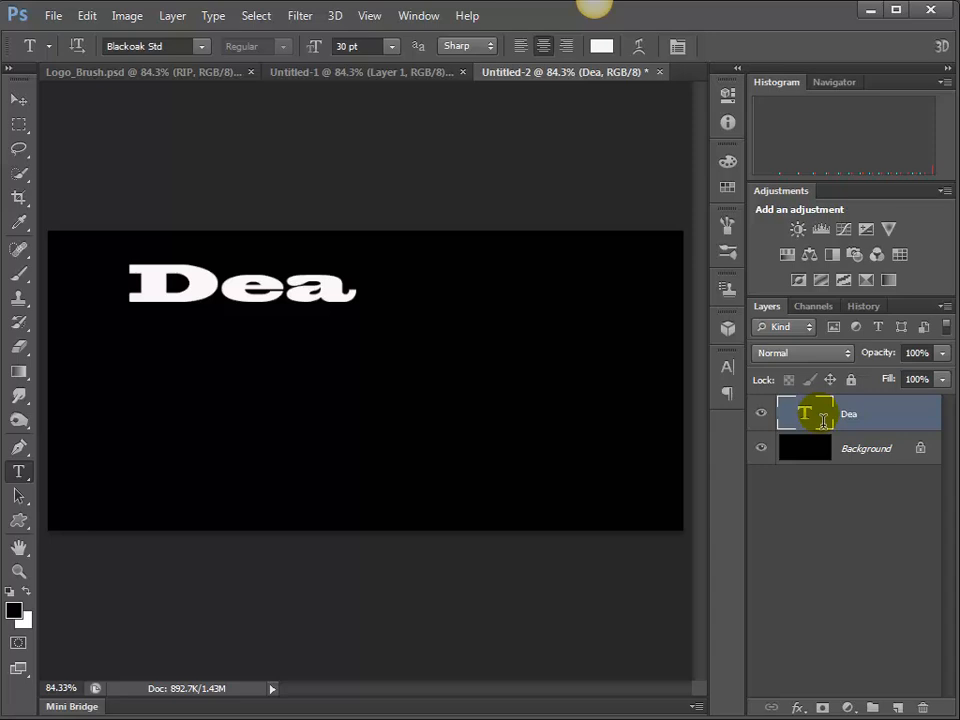
double_click(827, 421)
drag(355, 298, 242, 291)
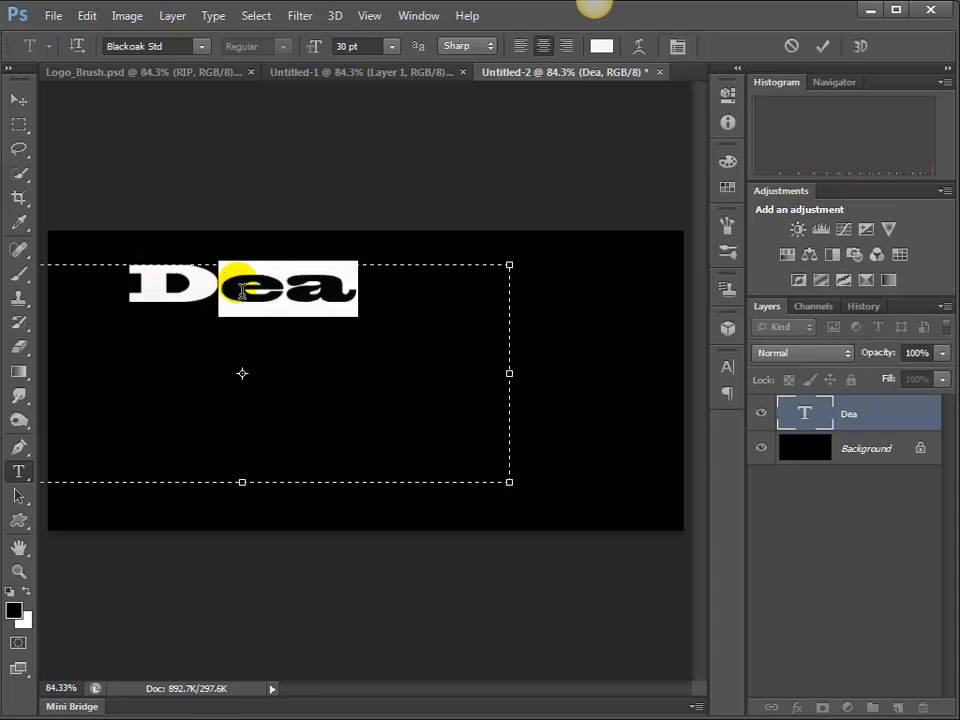
text(EA)
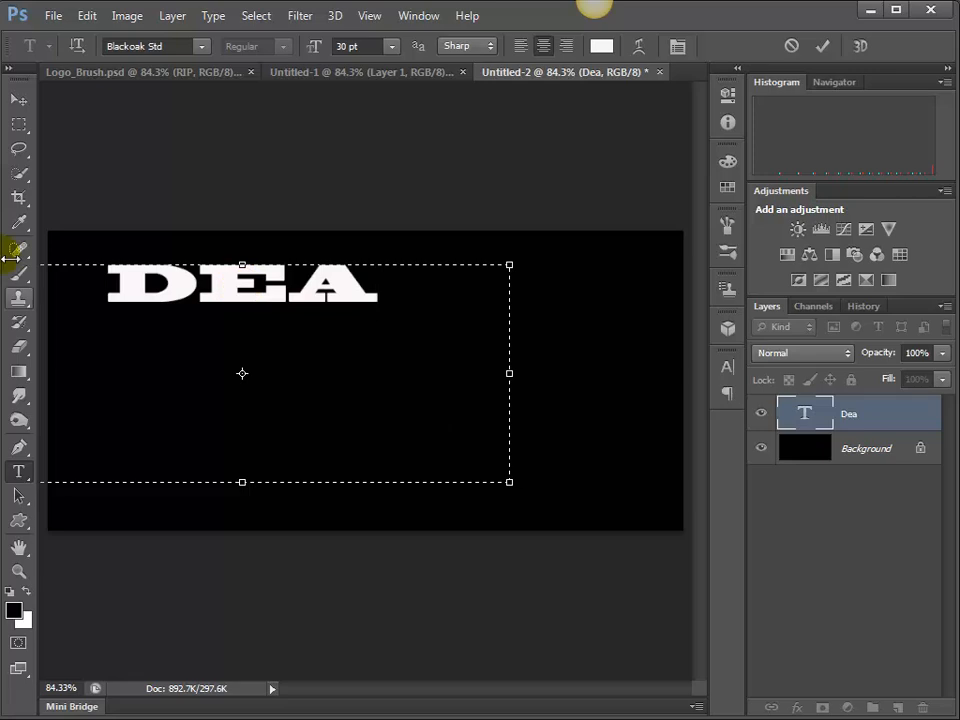
click(18, 99)
Add a separate capital "D", rotate it -90° so its curve faces up, and place it directly after "DEA".
click(19, 474)
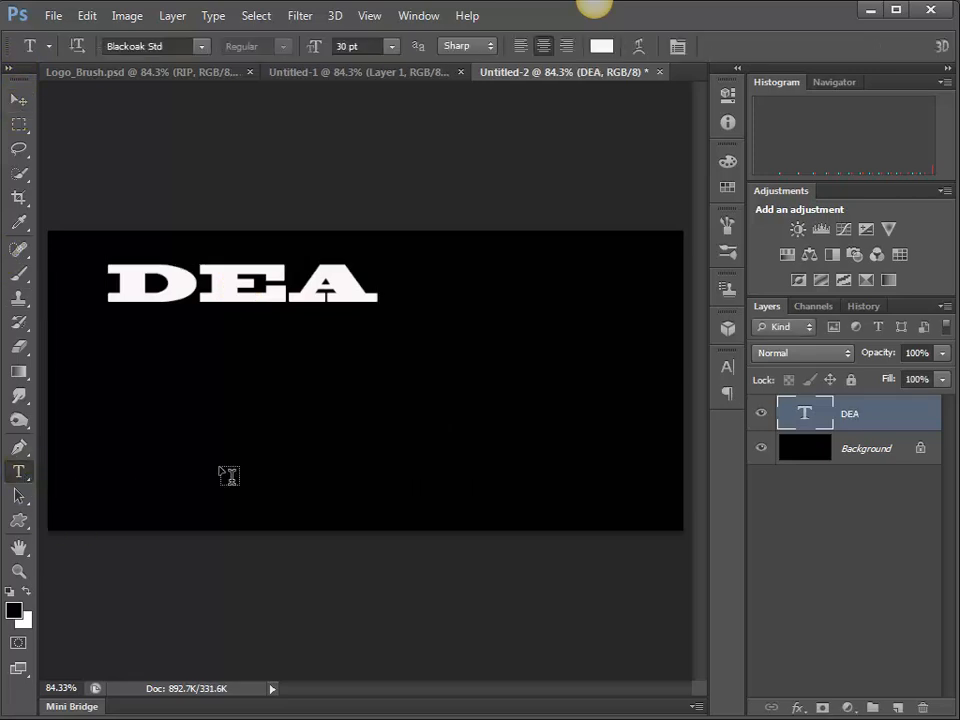
click(261, 462)
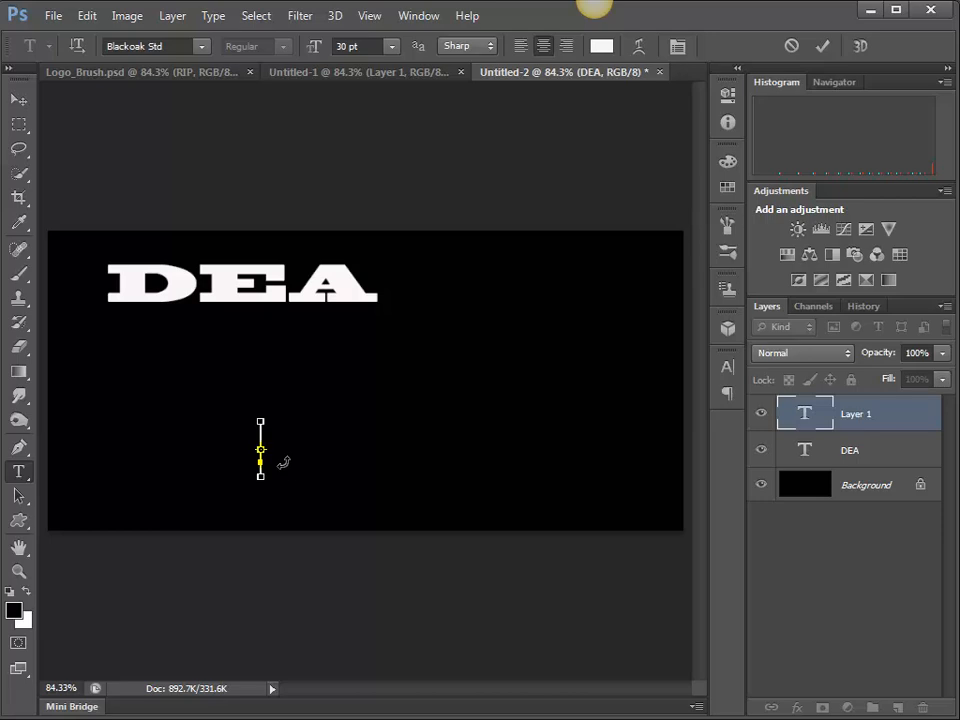
text(D)
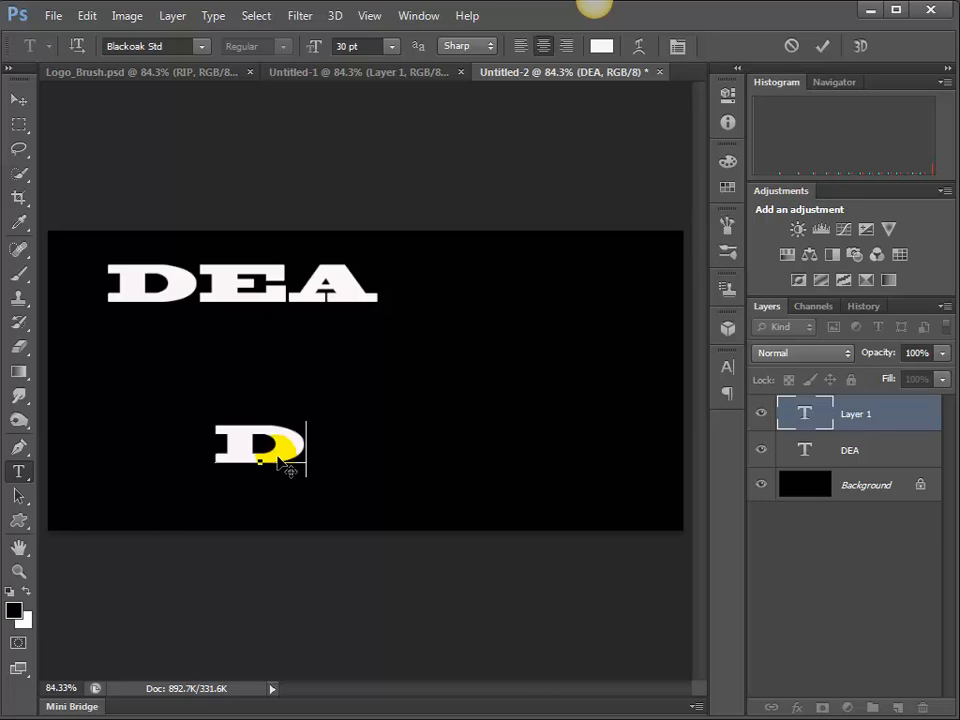
key(ctrl)
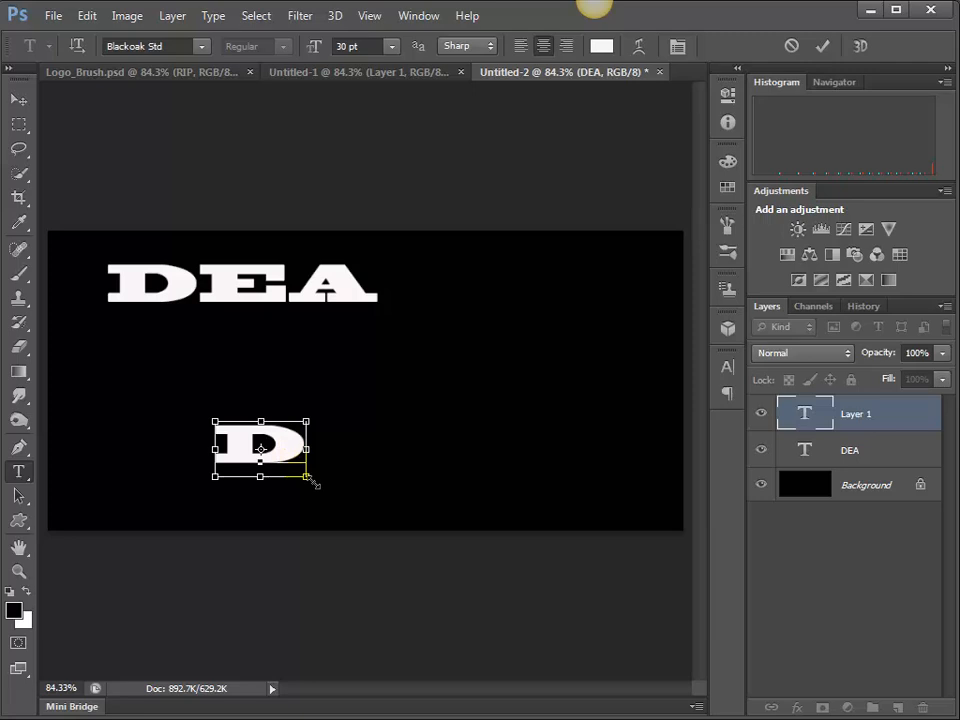
click(305, 462)
drag(342, 416, 247, 397)
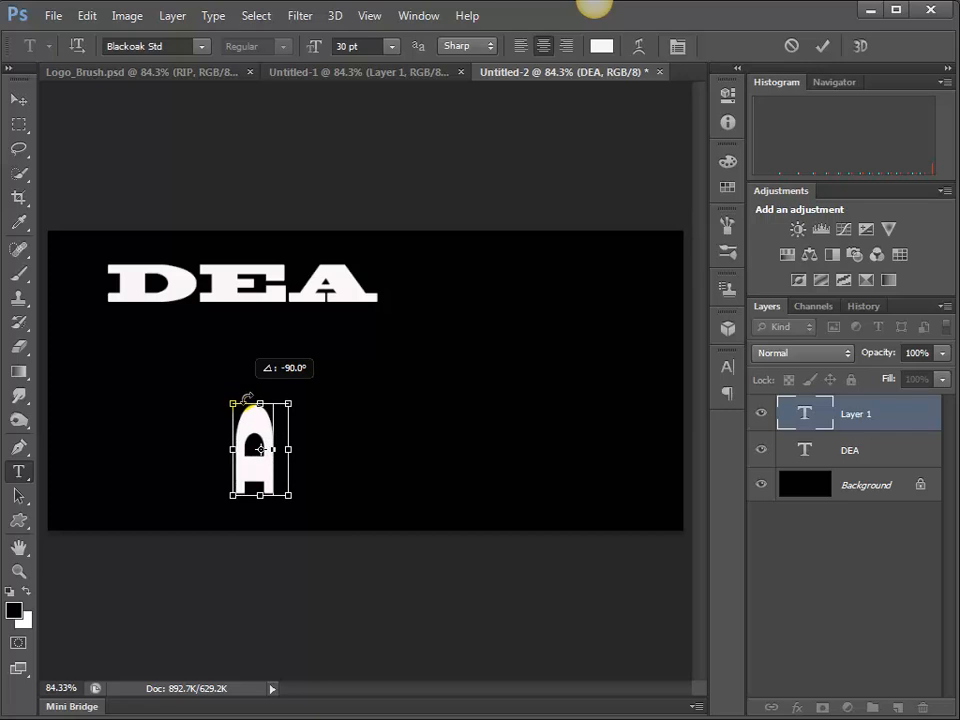
drag(247, 397, 398, 282)
click(254, 422)
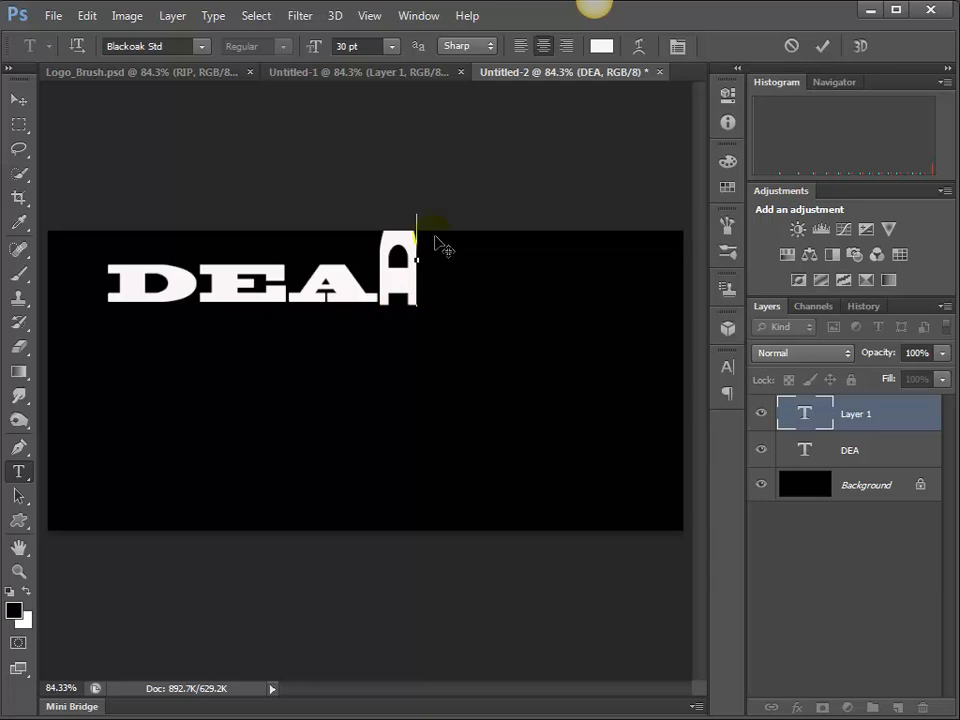
Switch to Logo_Brush.psd and load the outlines of Layer 4's lettering as a selection.
click(385, 72)
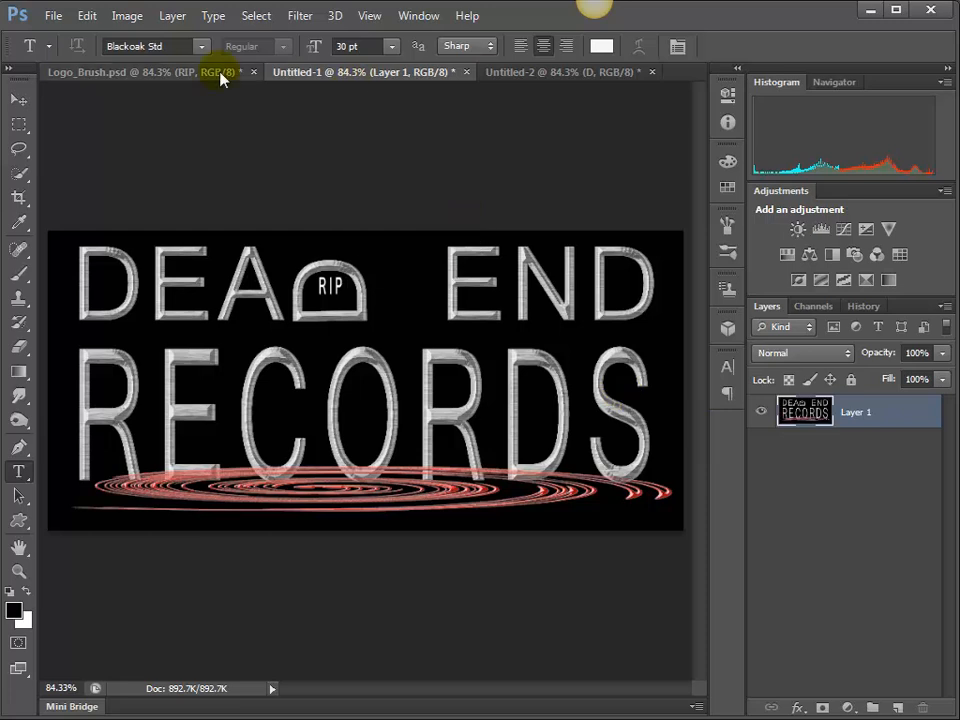
click(186, 76)
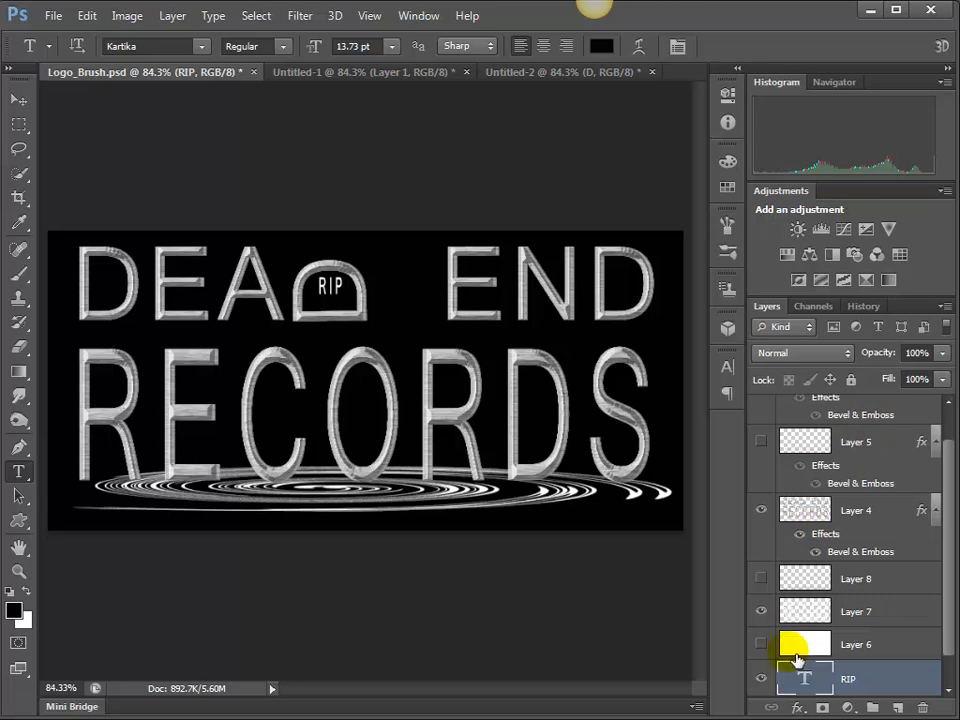
scroll(950, 540, up, 2)
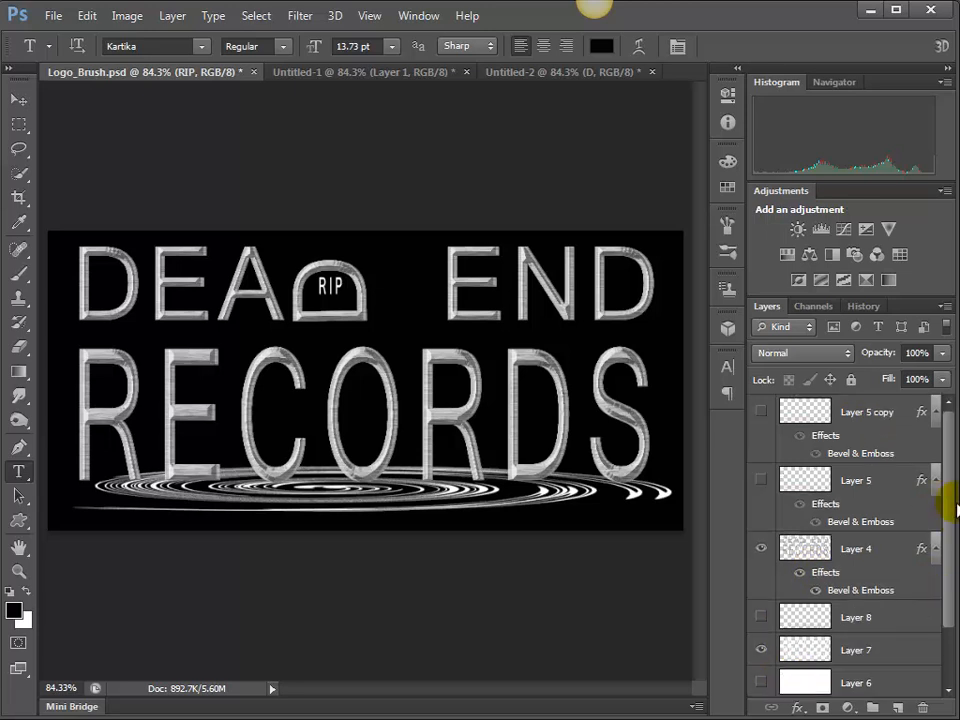
scroll(953, 530, down, 2)
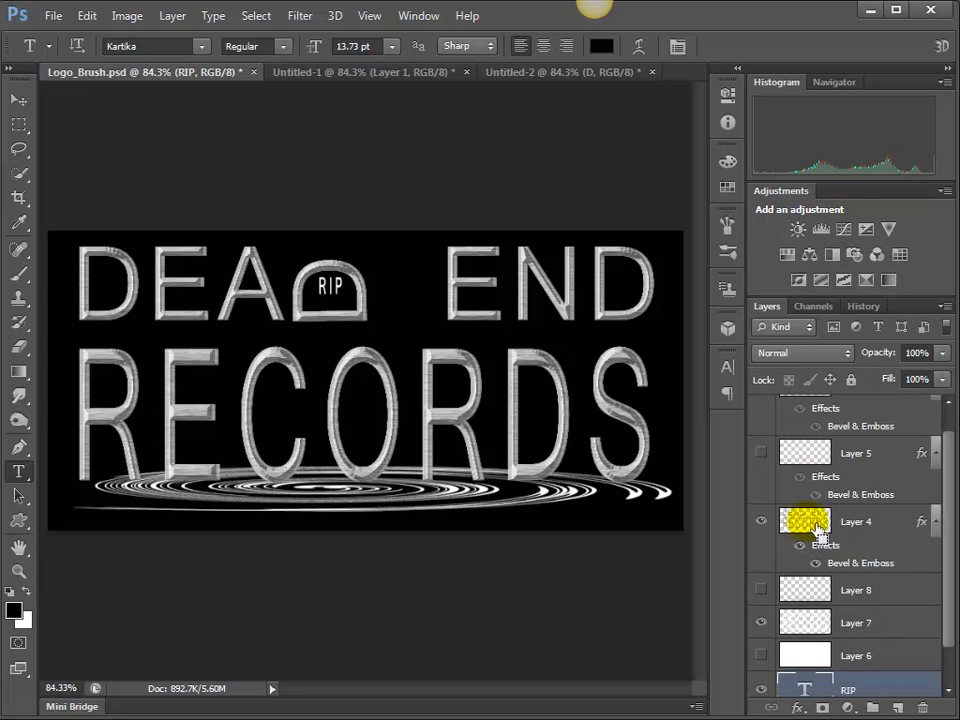
ctrl+click(808, 522)
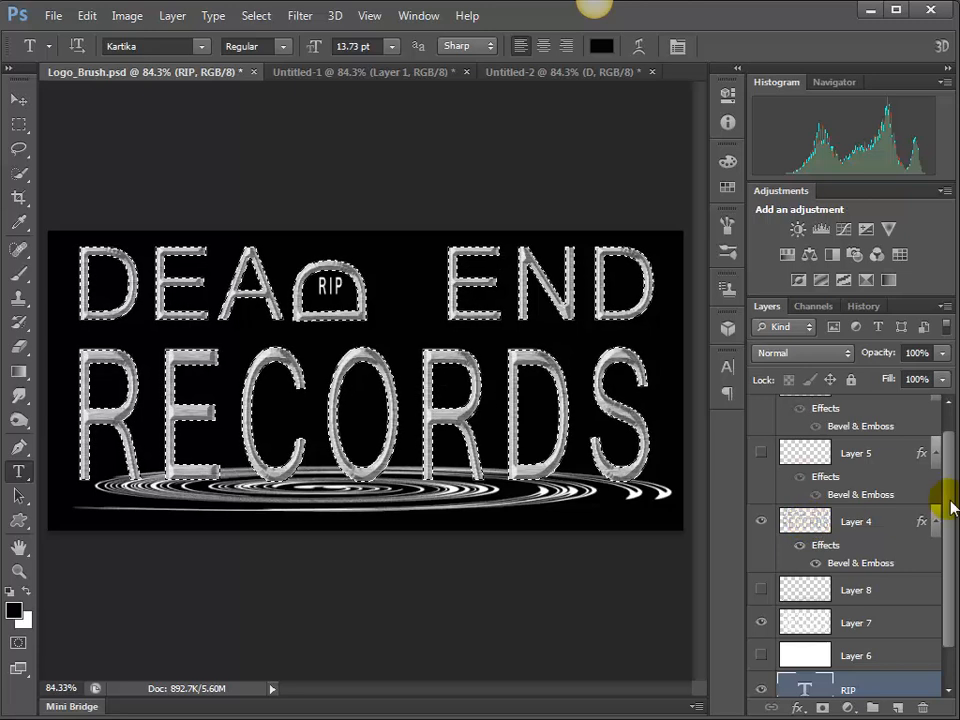
Hide the RIP text layer and delete the hidden layers Layer 5 copy and Layer 5.
drag(950, 507, 949, 544)
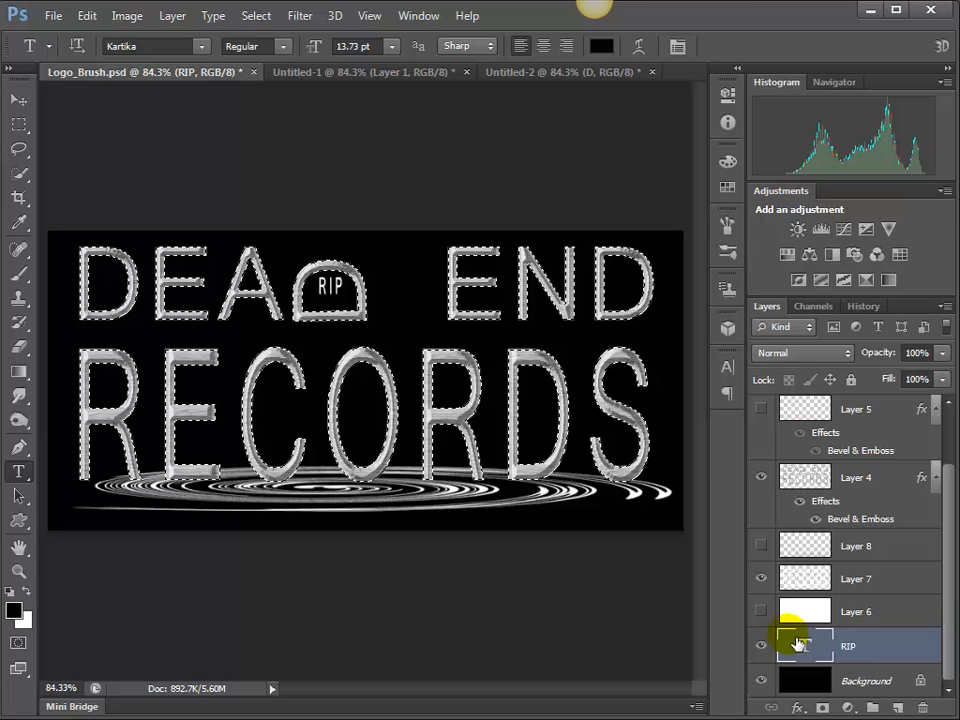
click(762, 646)
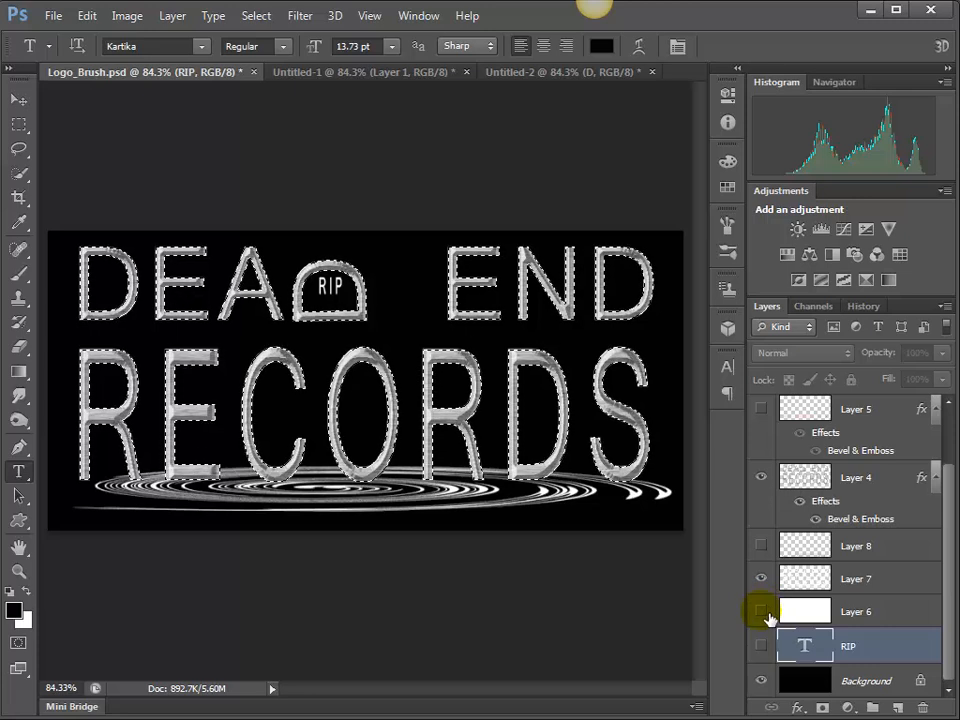
drag(942, 530, 943, 450)
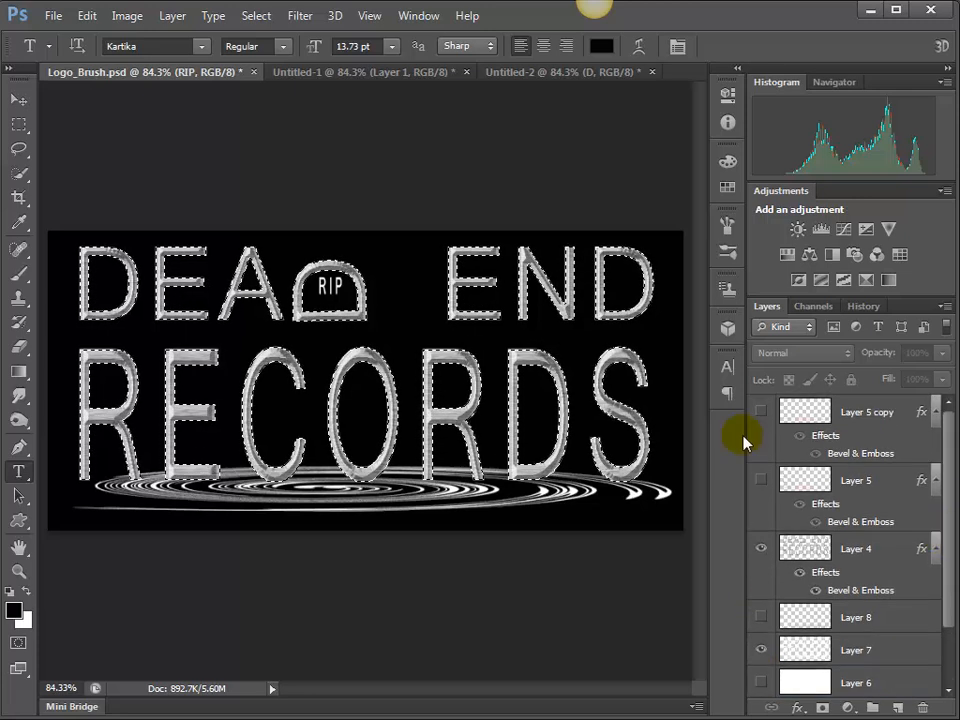
click(818, 420)
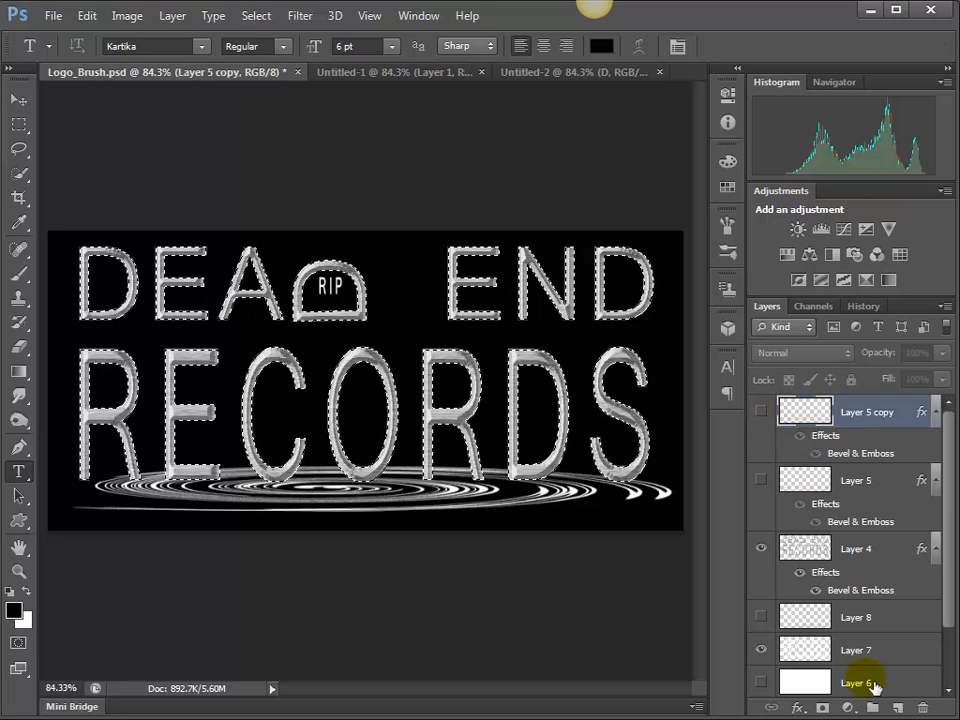
click(930, 708)
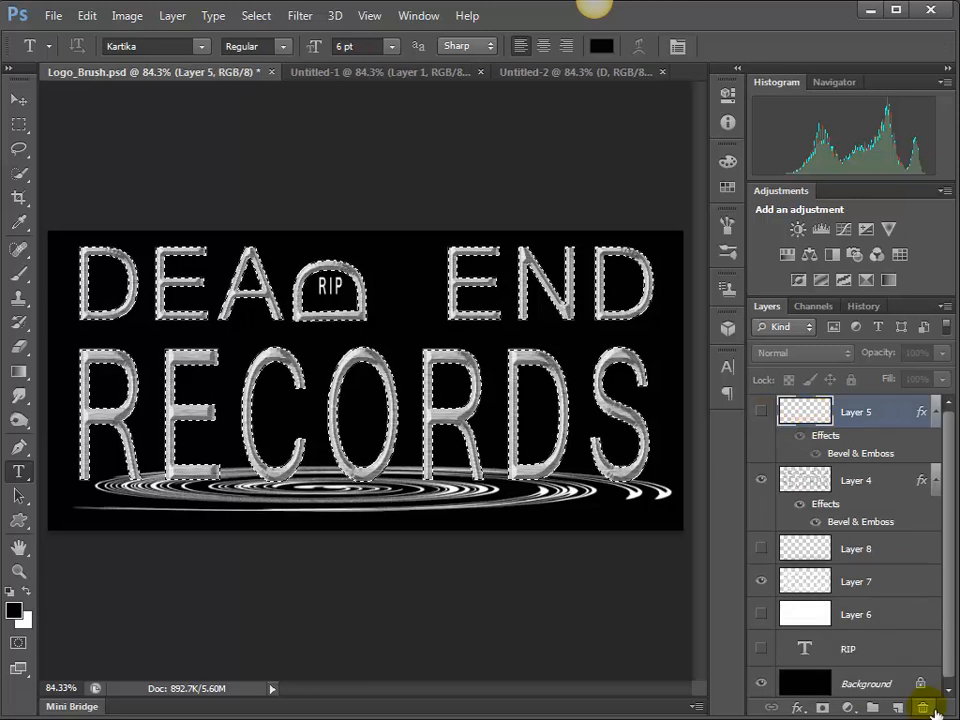
click(926, 708)
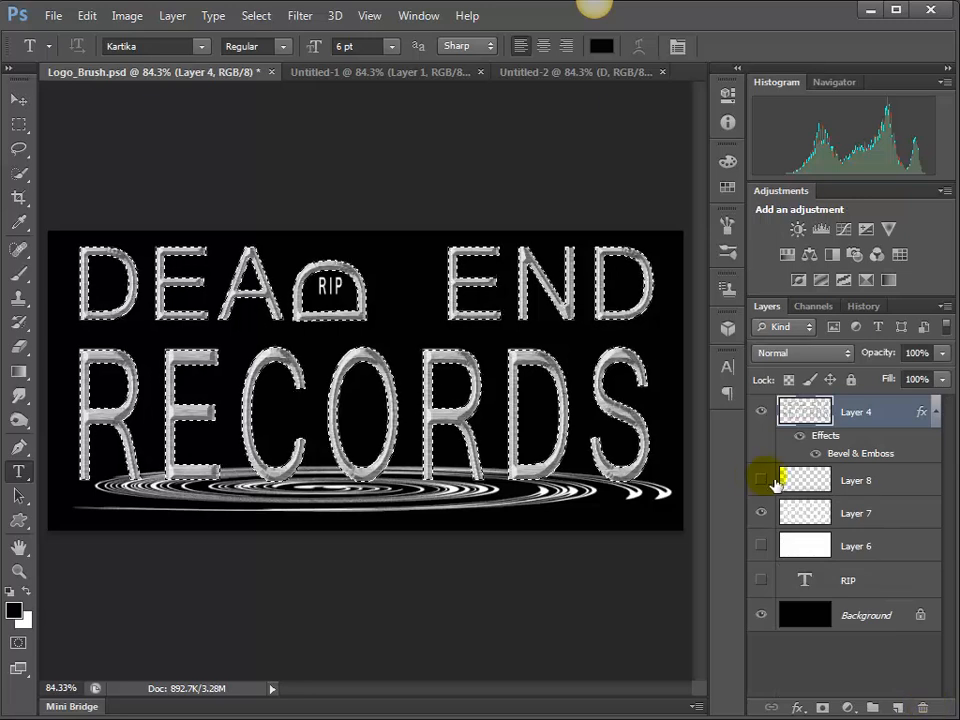
Check Layer 8 by toggling its visibility, and delete it.
click(762, 481)
click(764, 481)
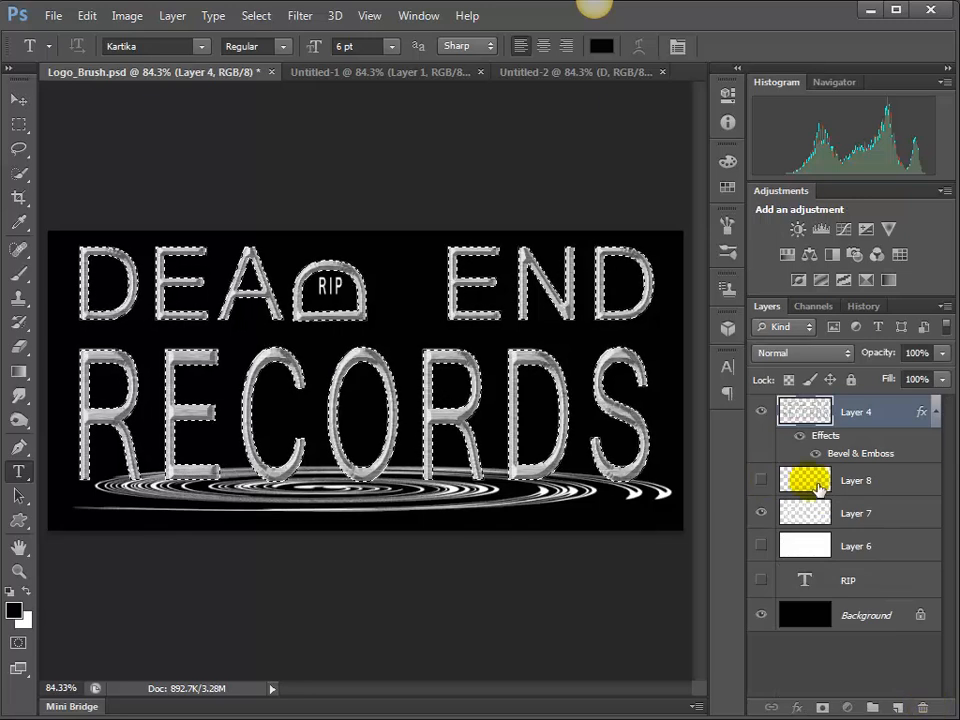
click(810, 482)
click(924, 708)
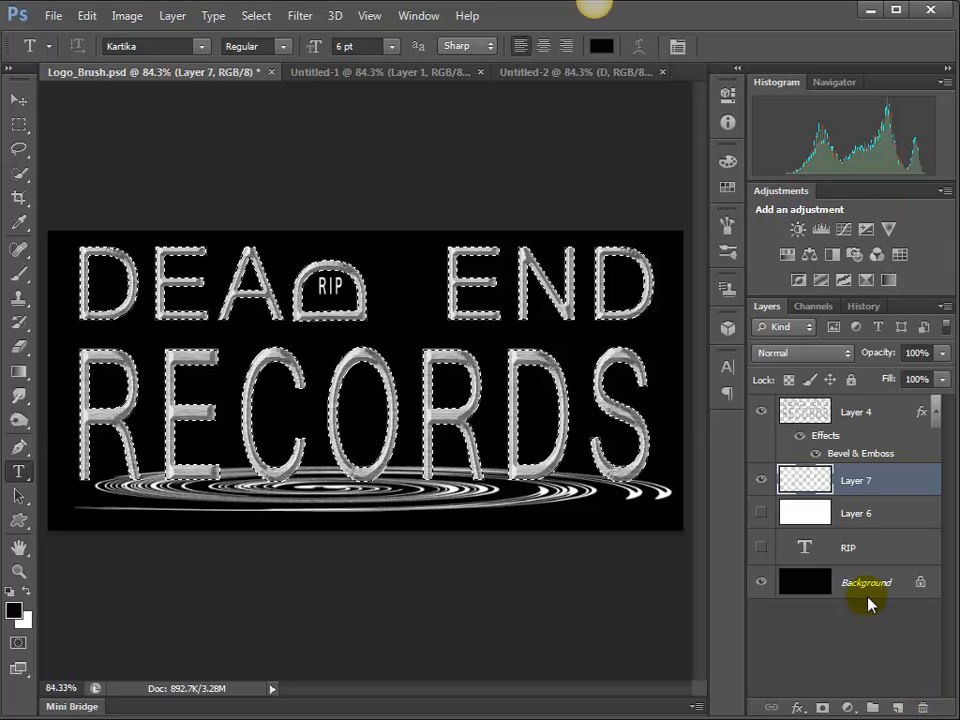
Check Layer 7's content by toggling its visibility, and show Layer 6's white backdrop.
click(762, 481)
click(762, 481)
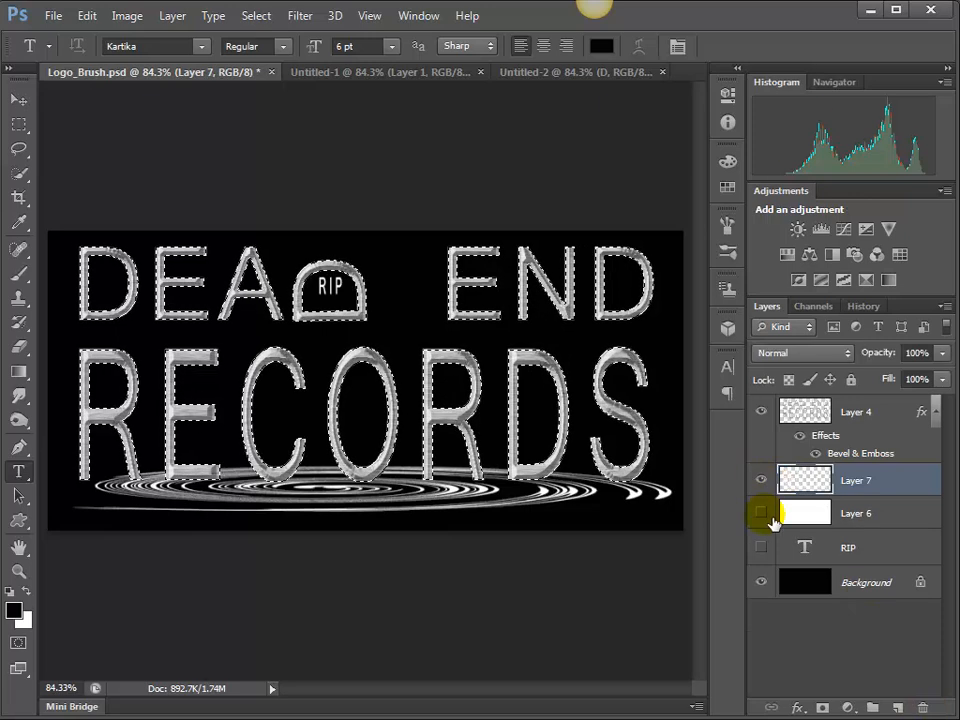
click(763, 514)
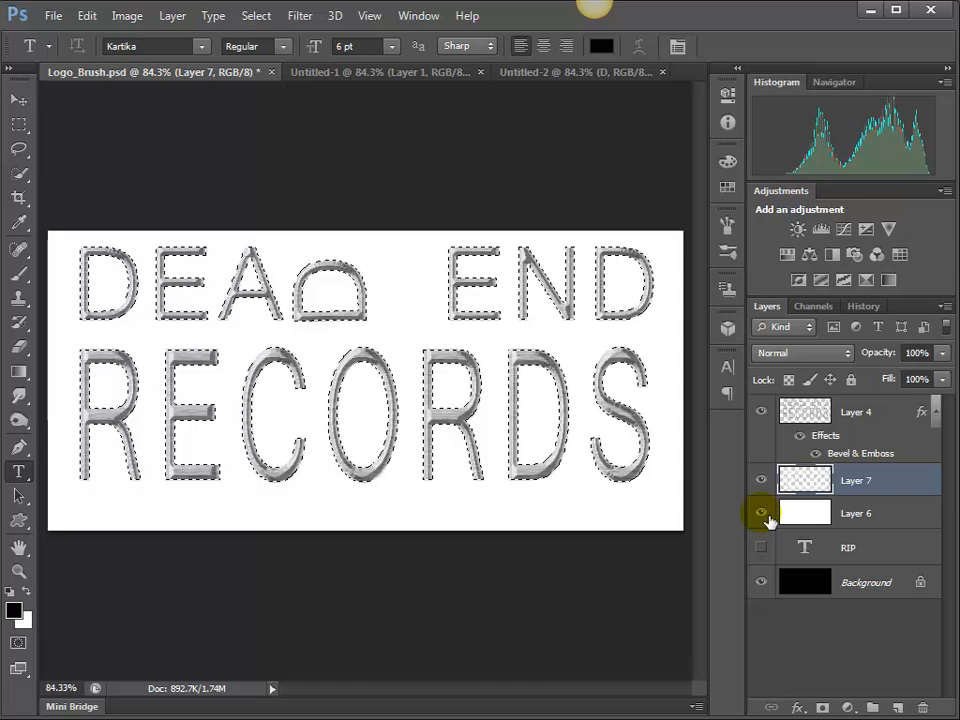
Hide the white backdrop Layer 6 and delete it from Logo_Brush.psd.
click(763, 514)
click(843, 522)
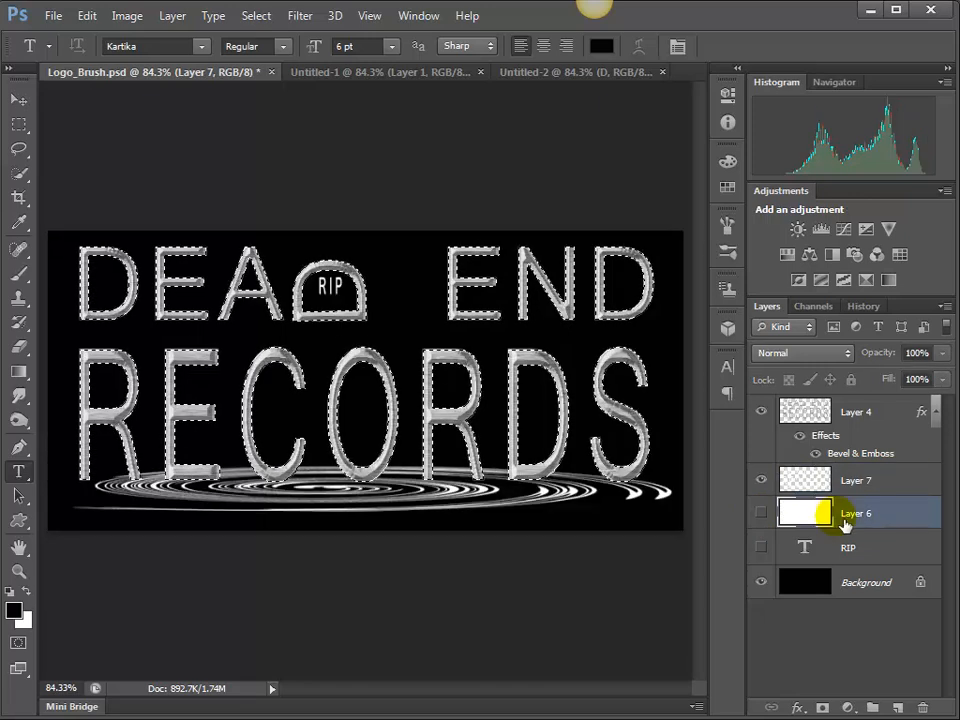
click(924, 708)
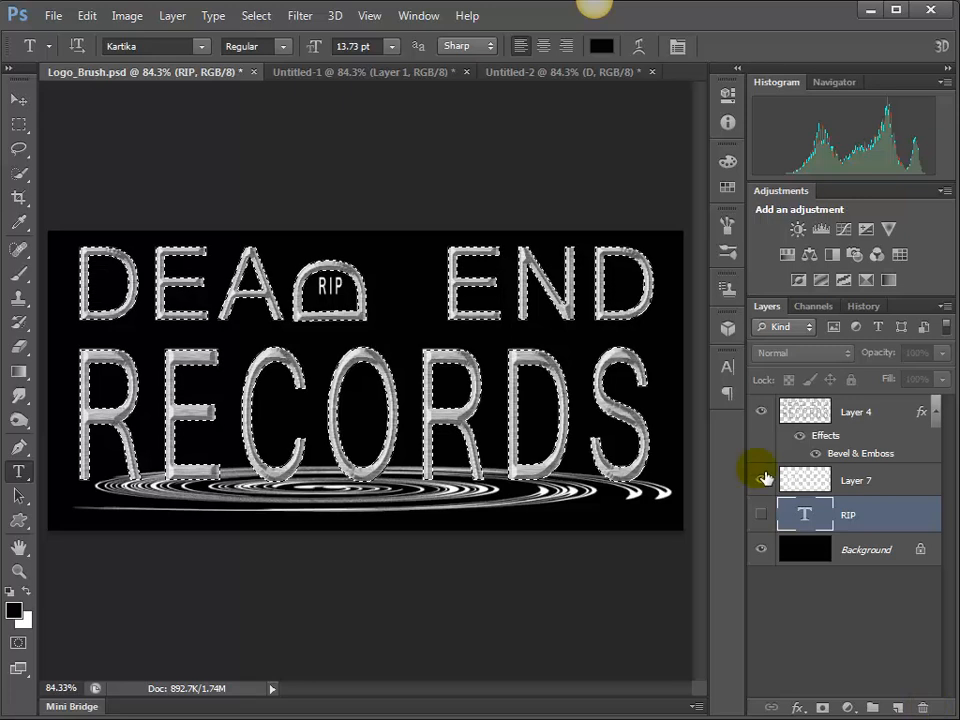
Check the contents of Layer 4 and Layer 7 by toggling their visibility off and back on.
click(763, 412)
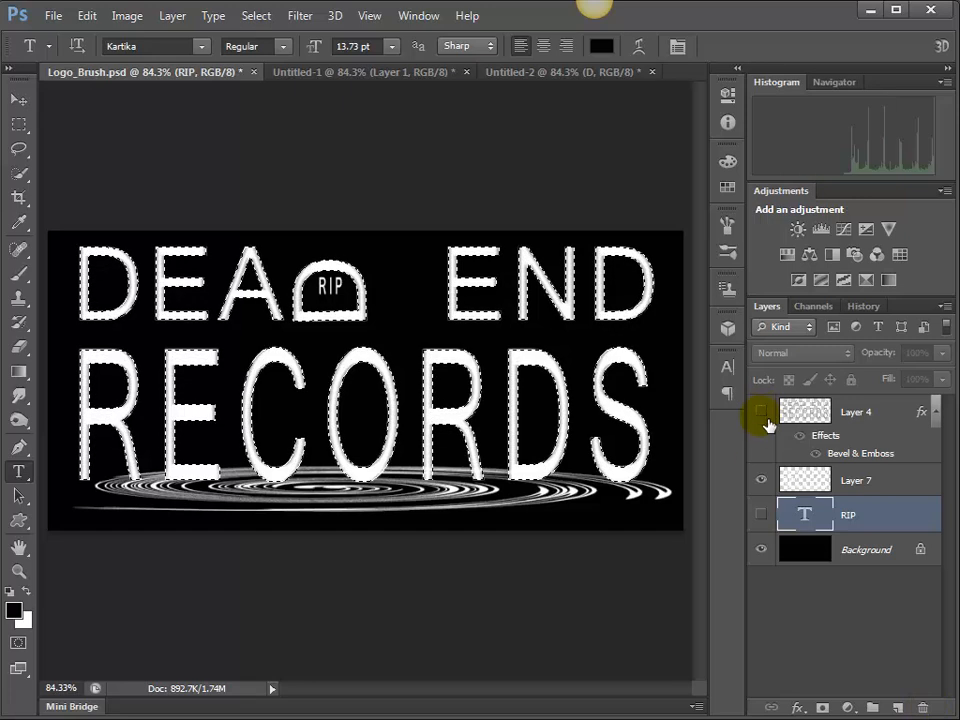
click(762, 481)
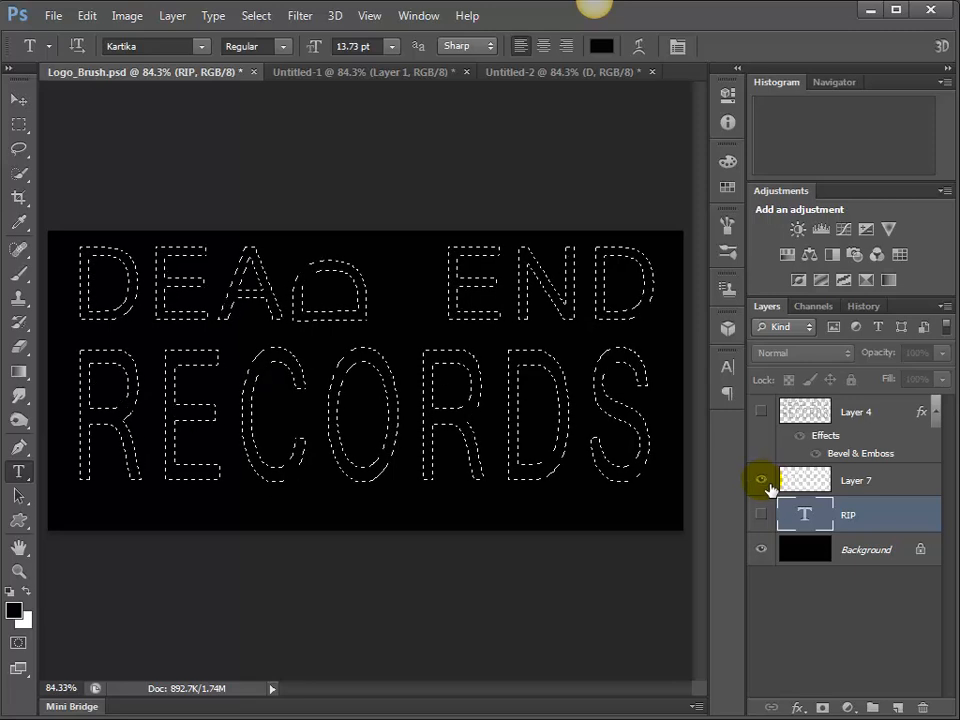
click(764, 484)
click(763, 413)
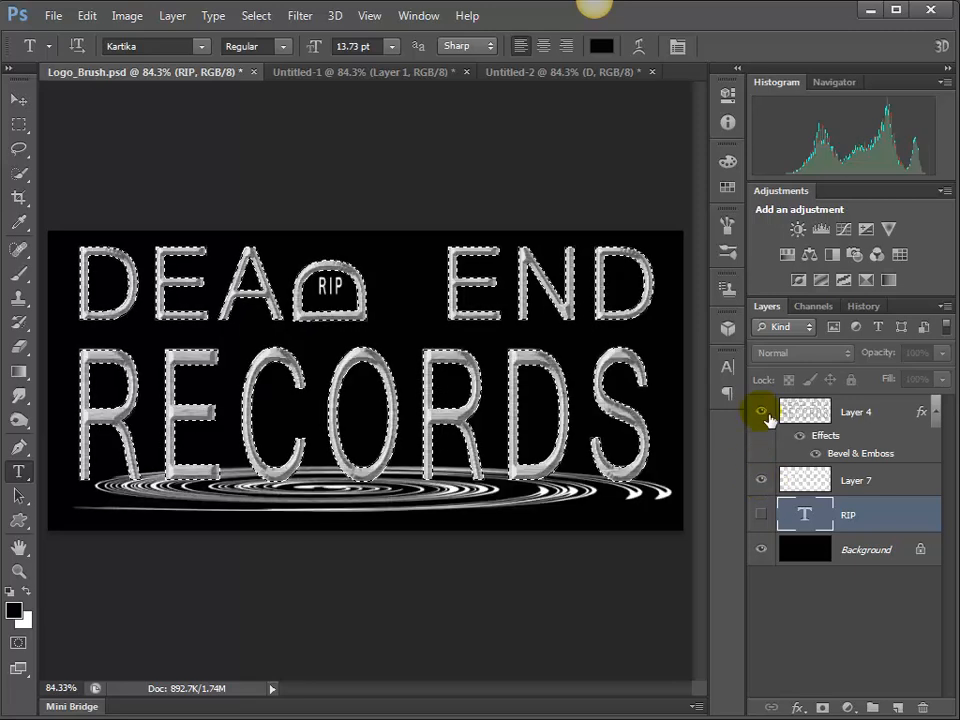
Load Layer 7's outlines as a selection and define it as a brush preset named Dead End Brush New.
ctrl+click(820, 490)
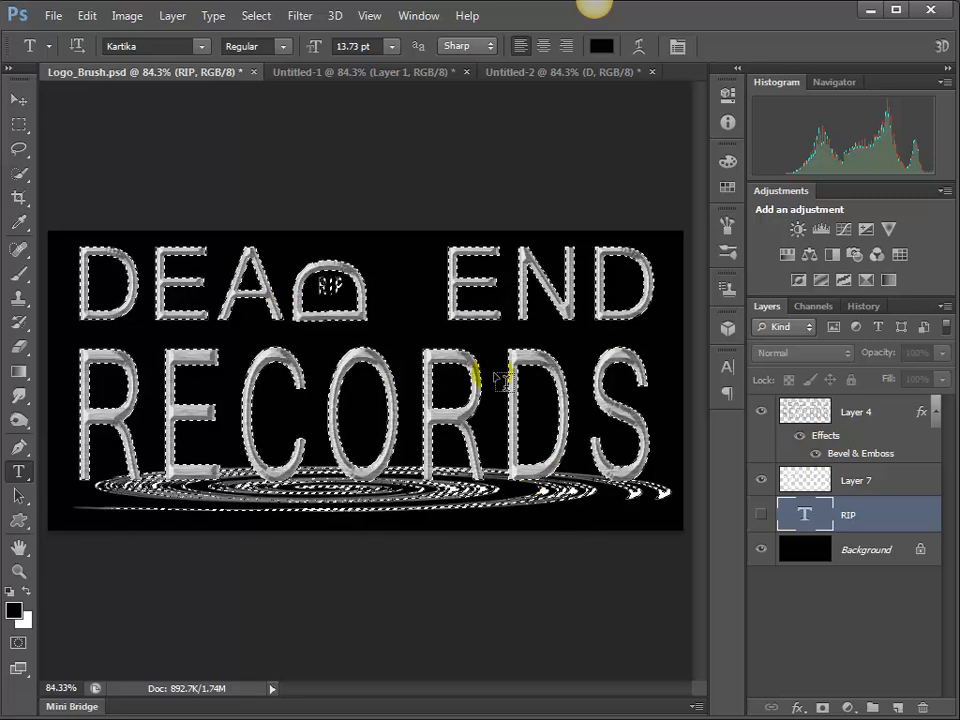
click(87, 16)
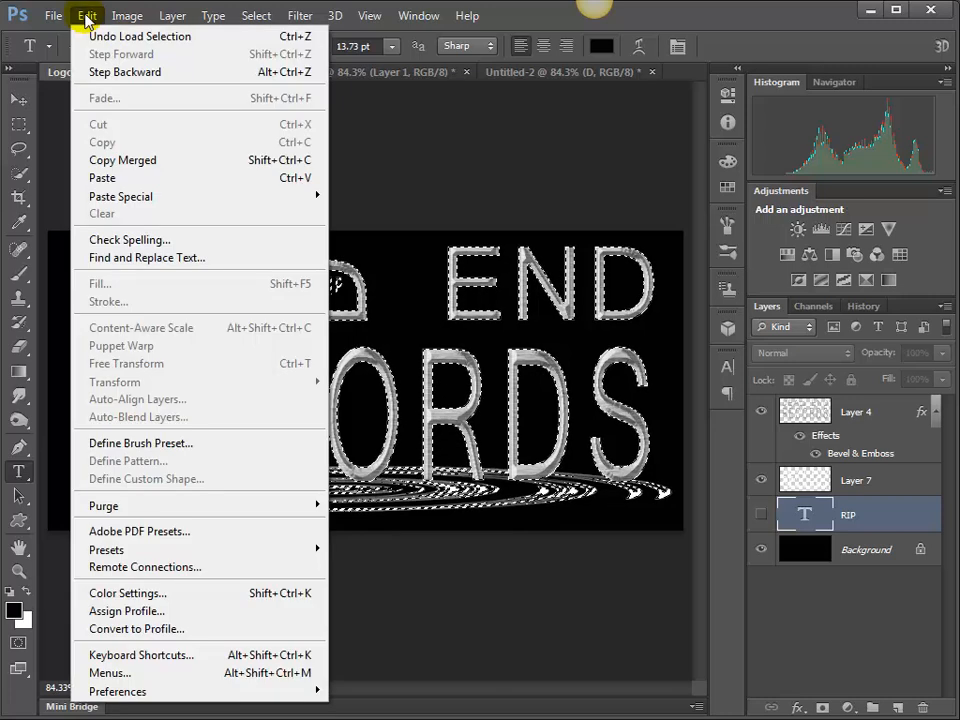
click(172, 443)
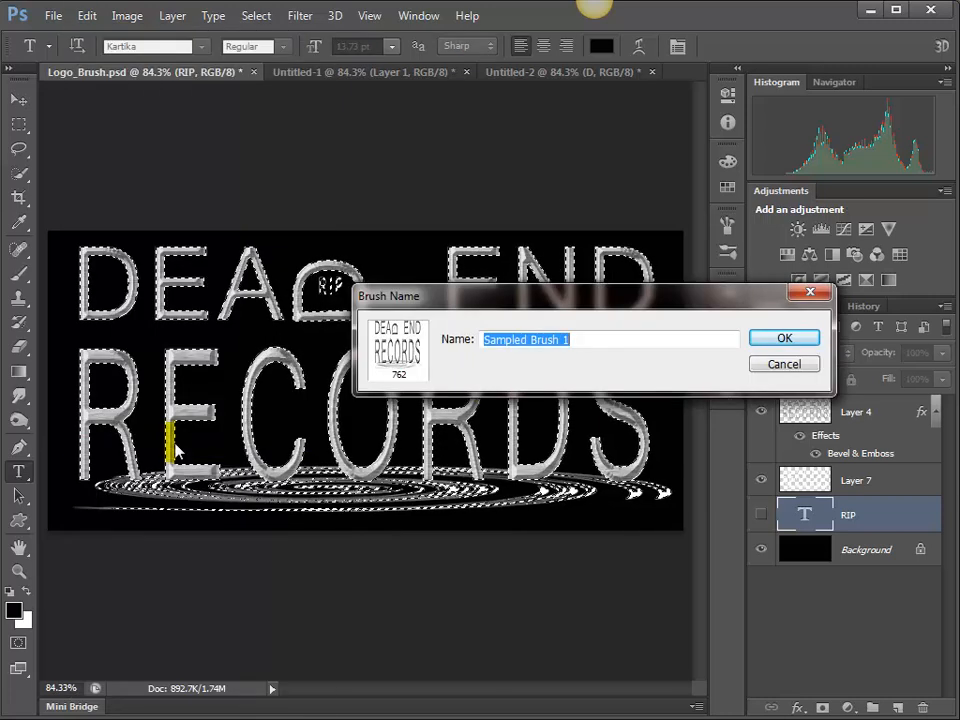
text(D)
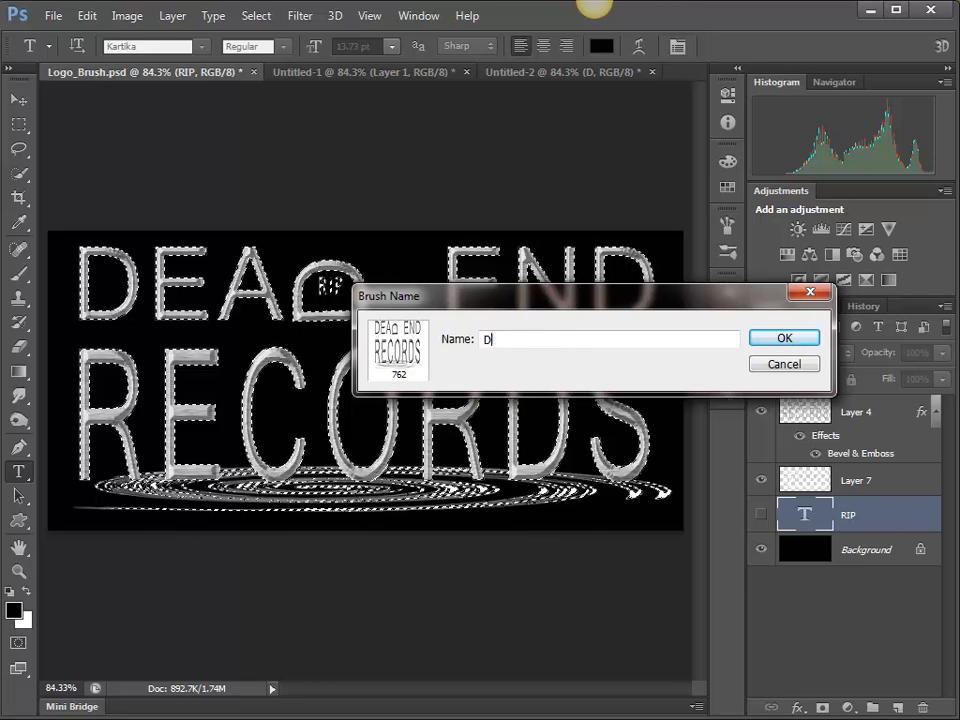
text(ead )
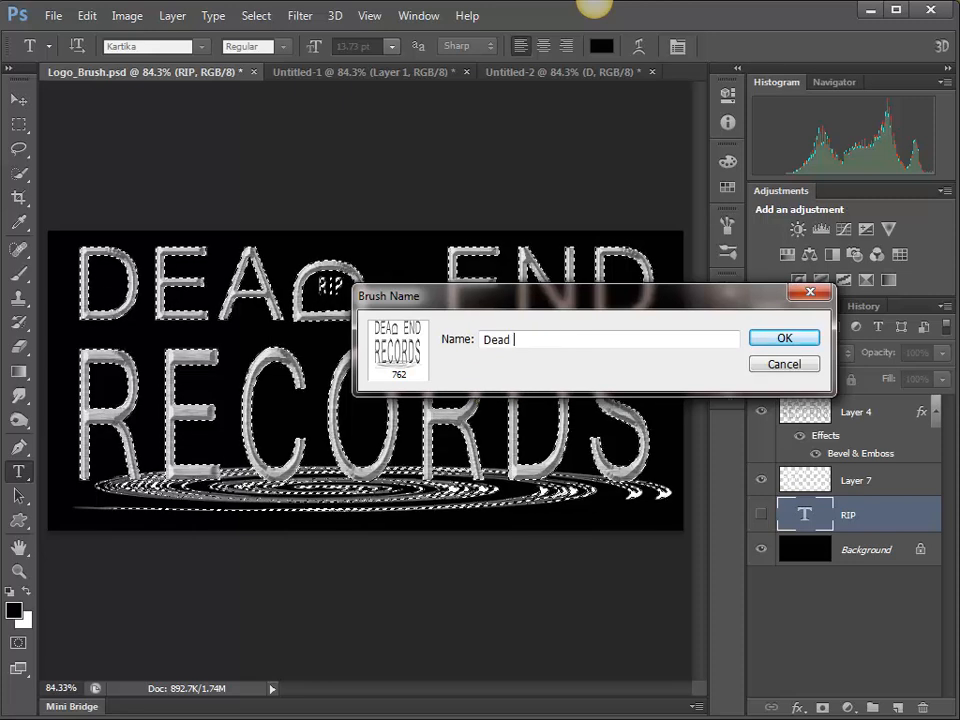
text(End )
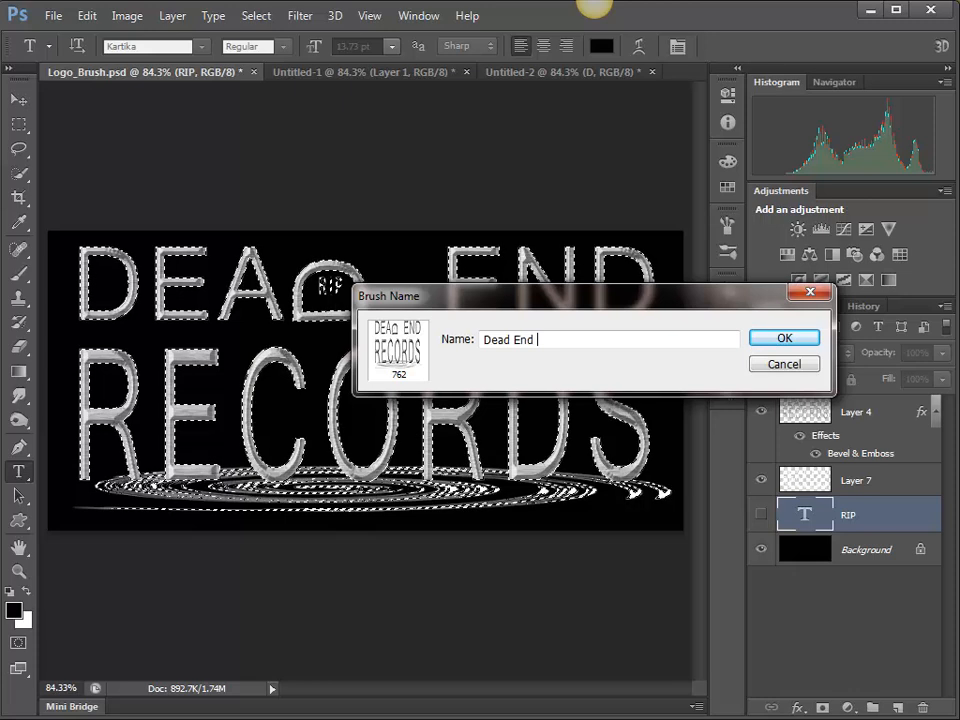
text(Br)
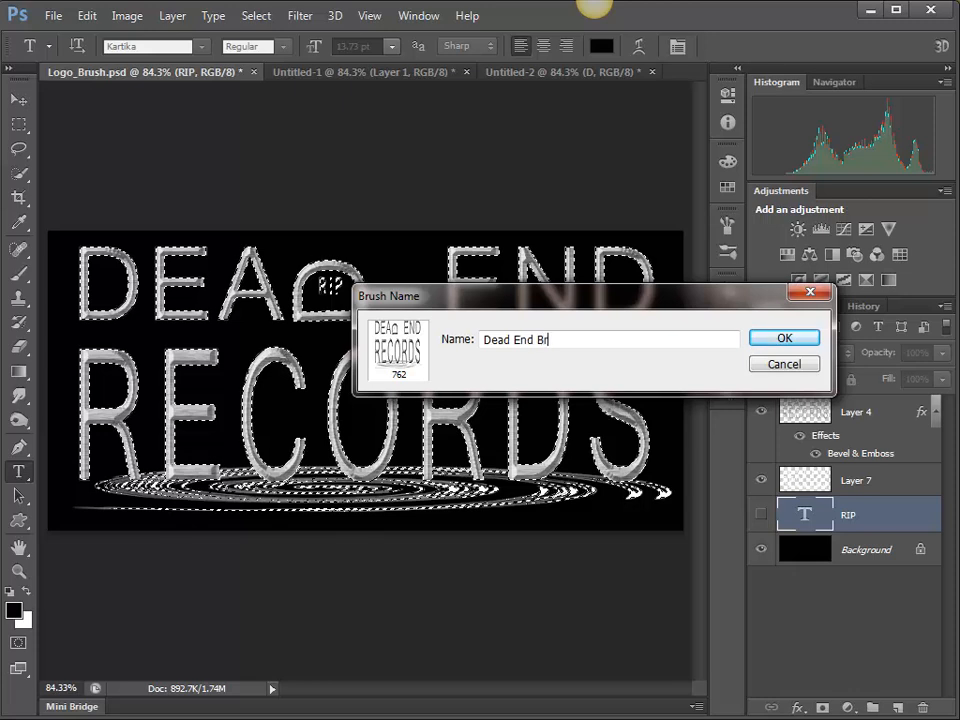
text(ush New)
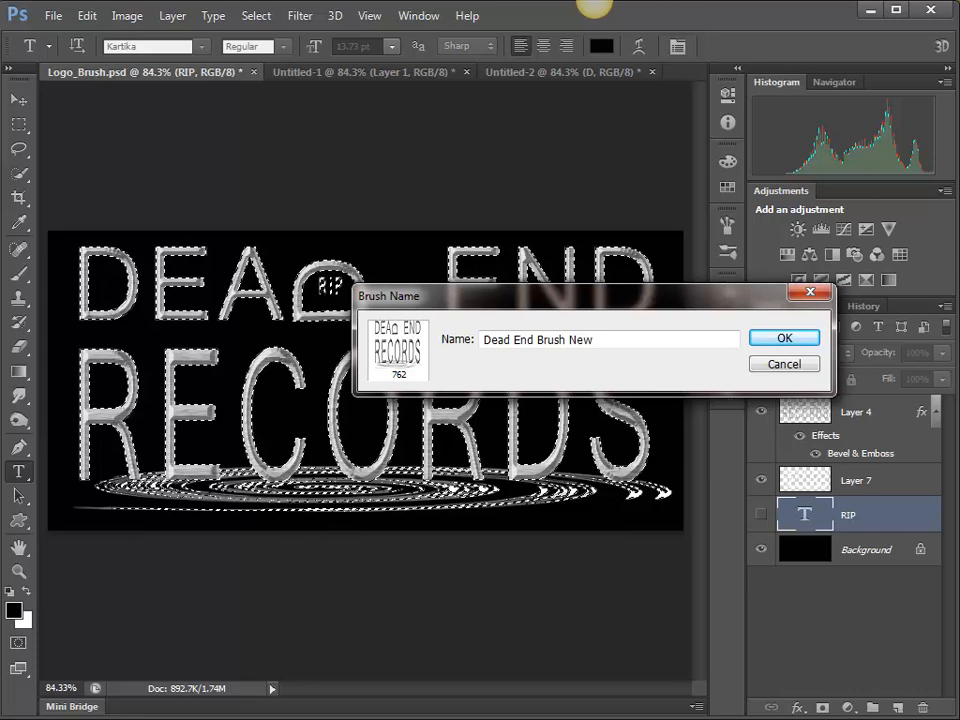
click(787, 339)
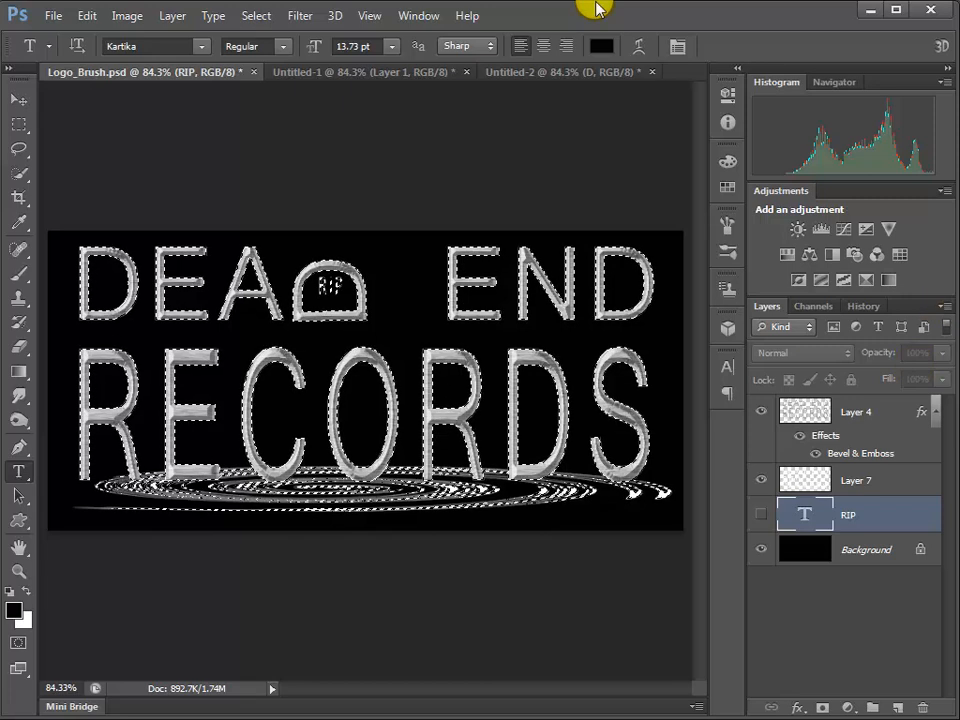
Switch to the Untitled-2 document and delete its D and DEA text layers.
click(578, 70)
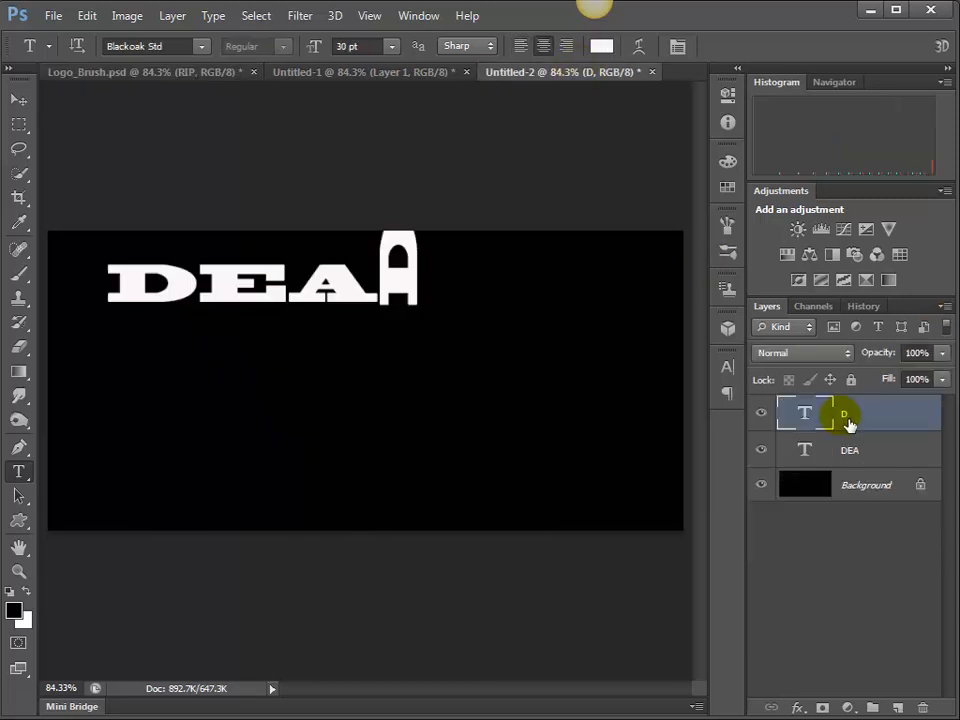
drag(939, 715, 925, 709)
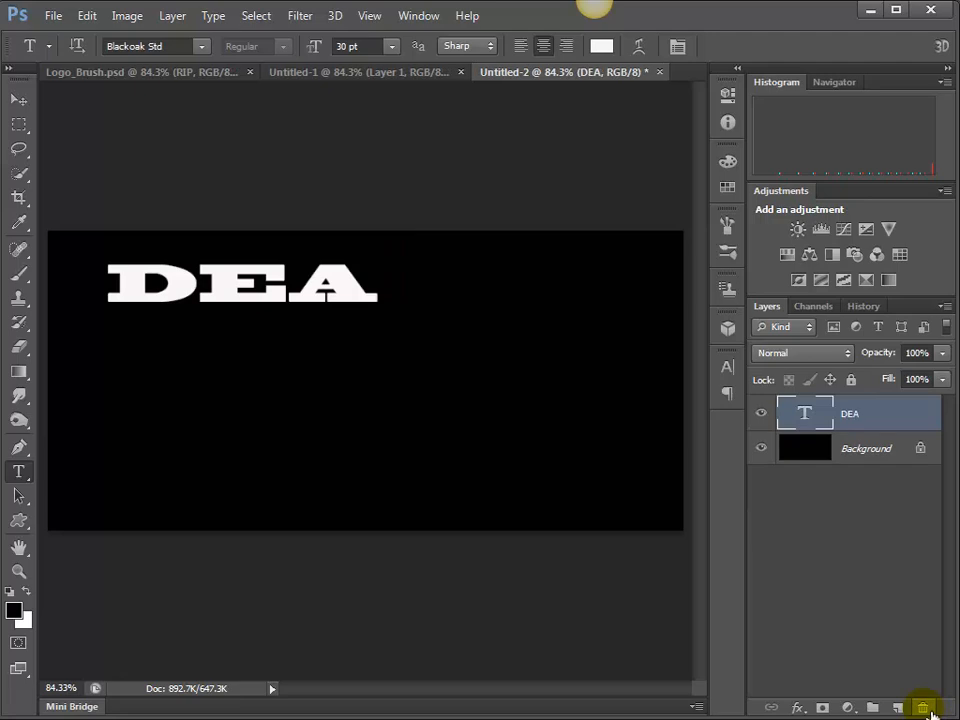
click(922, 708)
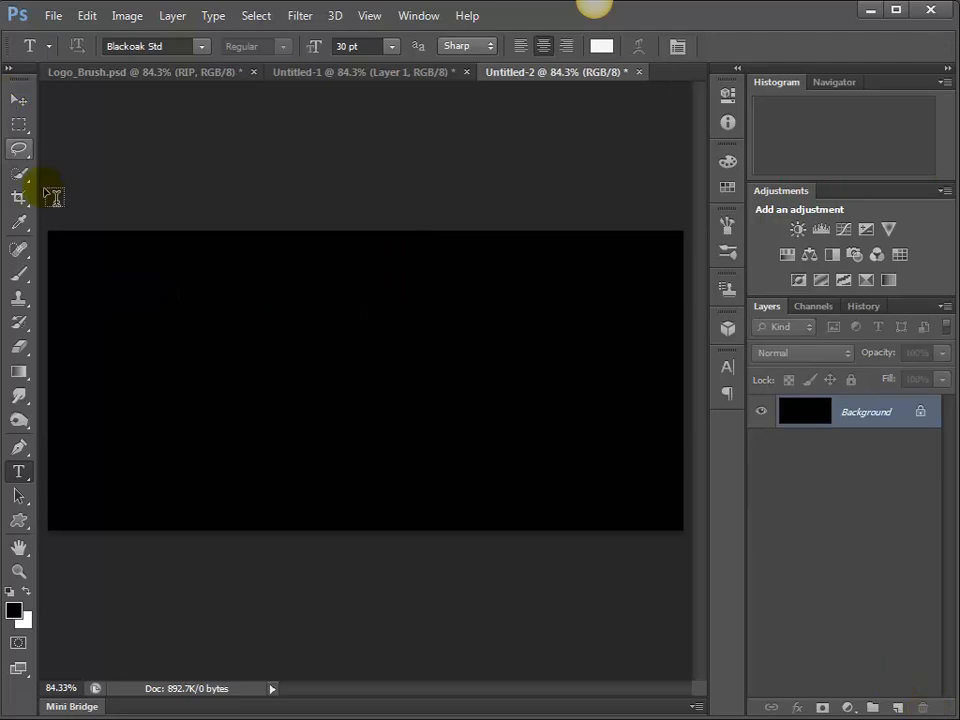
Activate the Brush tool with the new 762 px logo brush and swap the colors so white is the foreground.
click(19, 274)
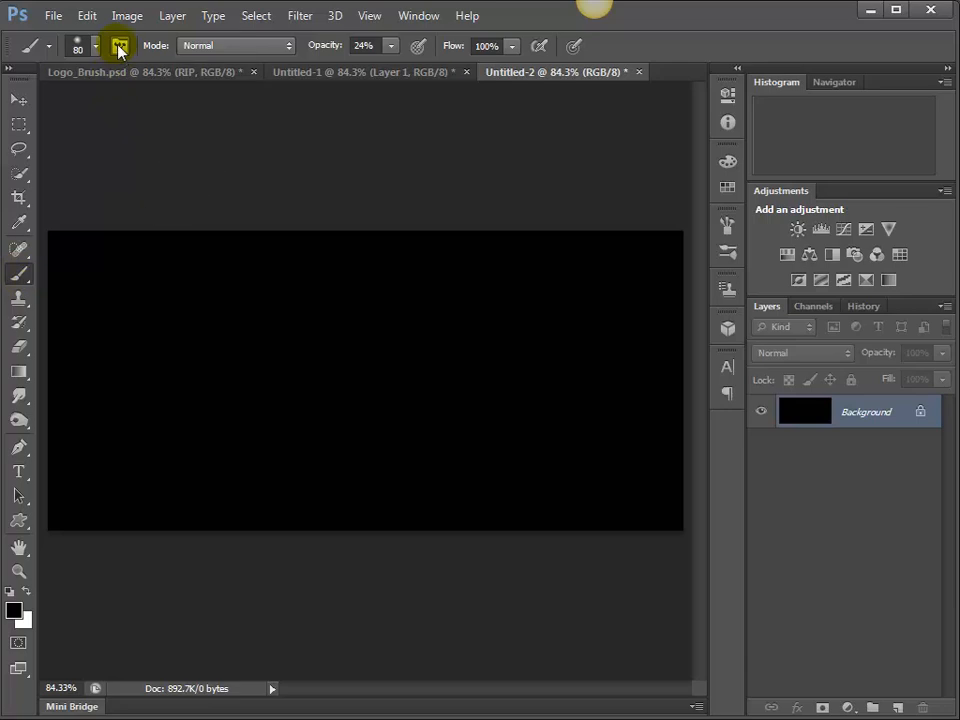
click(78, 45)
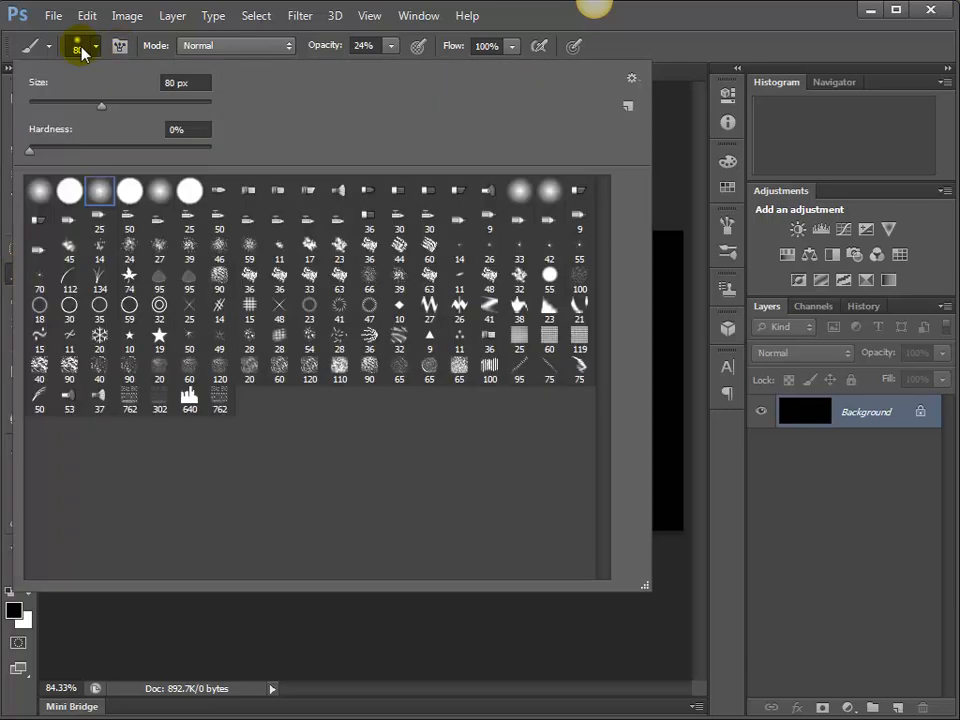
click(220, 400)
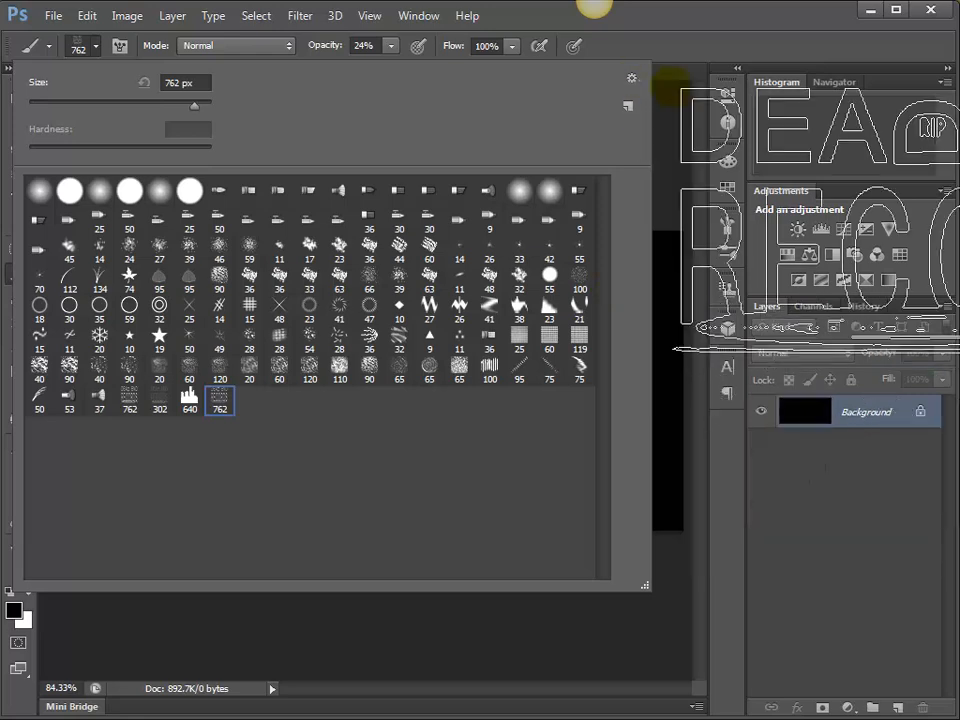
click(681, 77)
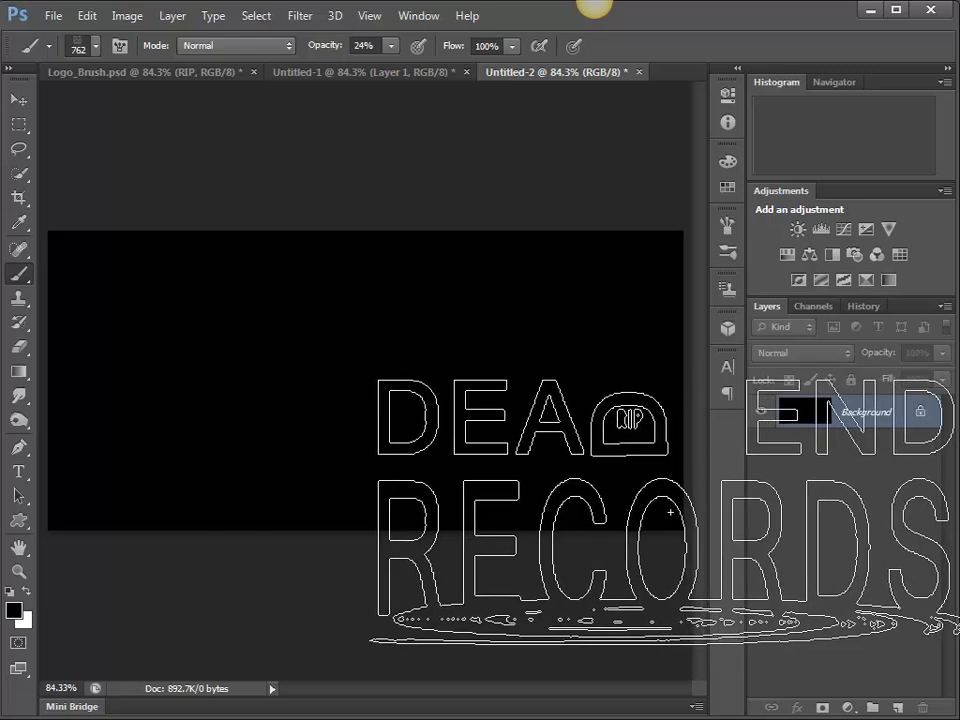
key(x)
Stamp the full-size logo in white repeatedly on the same spot at the canvas center to build up its brightness.
click(365, 368)
click(365, 368)
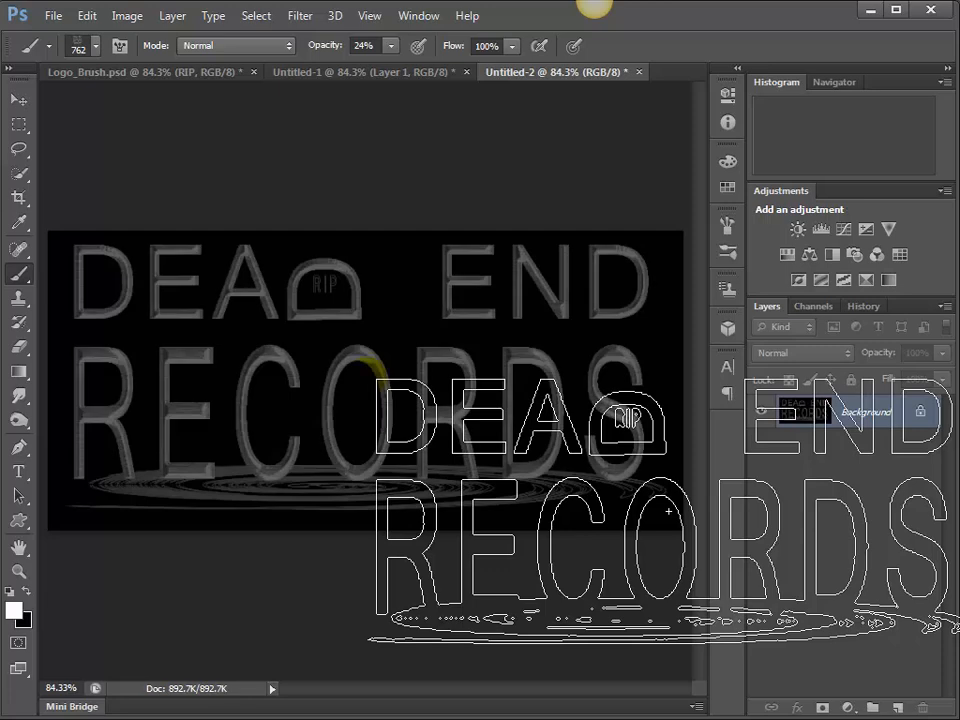
click(365, 368)
click(365, 368)
click(365, 368)
click(365, 368)
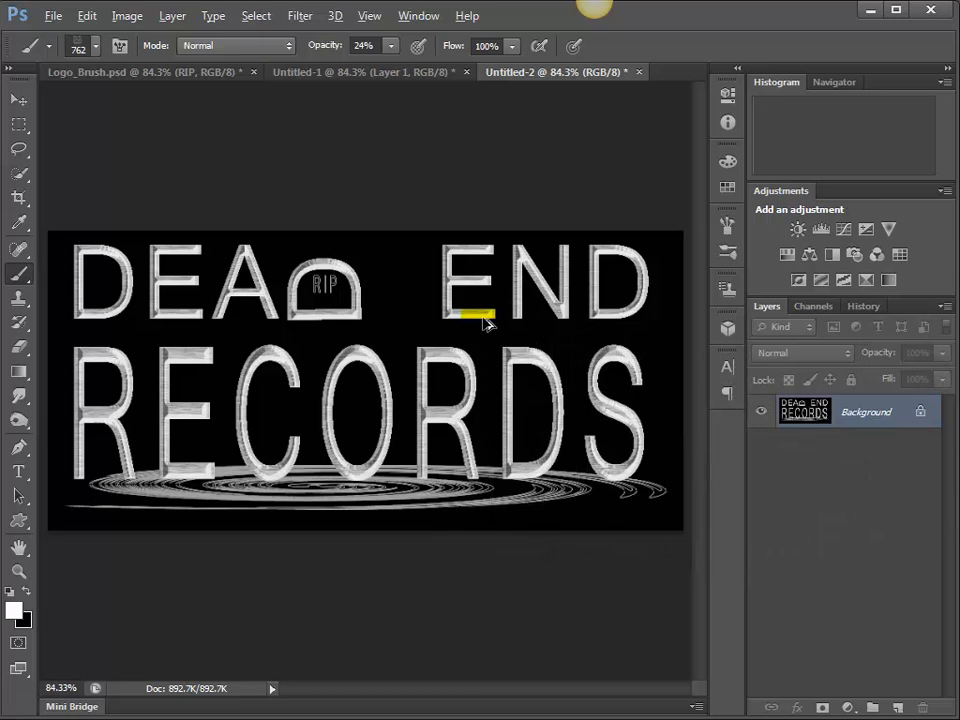
Revert Untitled-2 to the history state of the last layer deletion, undoing all the logo brush stamps.
click(864, 306)
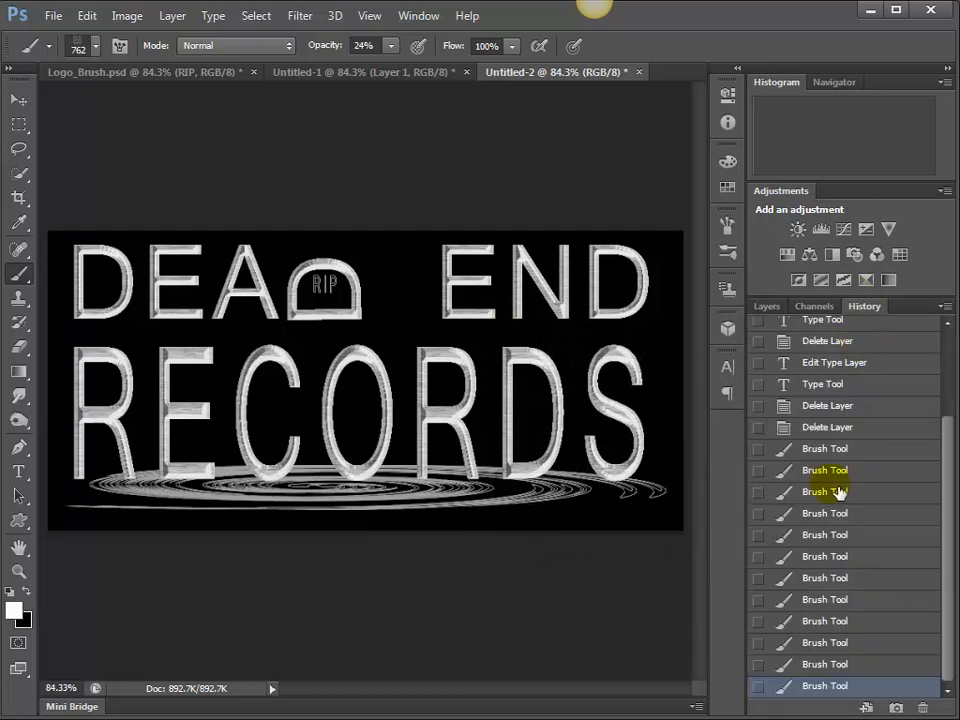
click(845, 432)
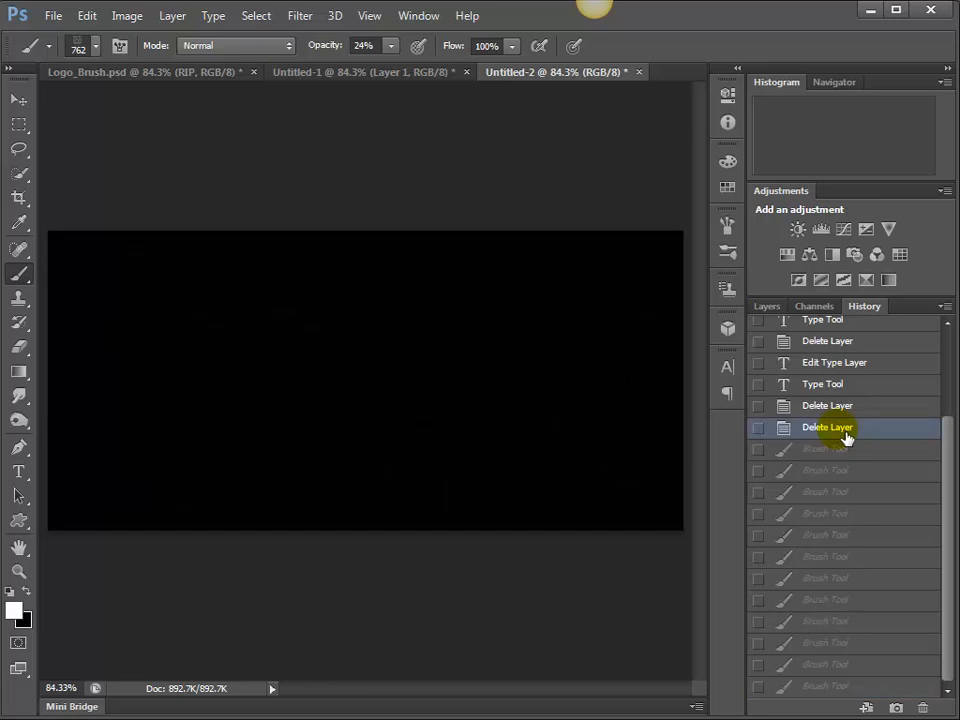
click(766, 306)
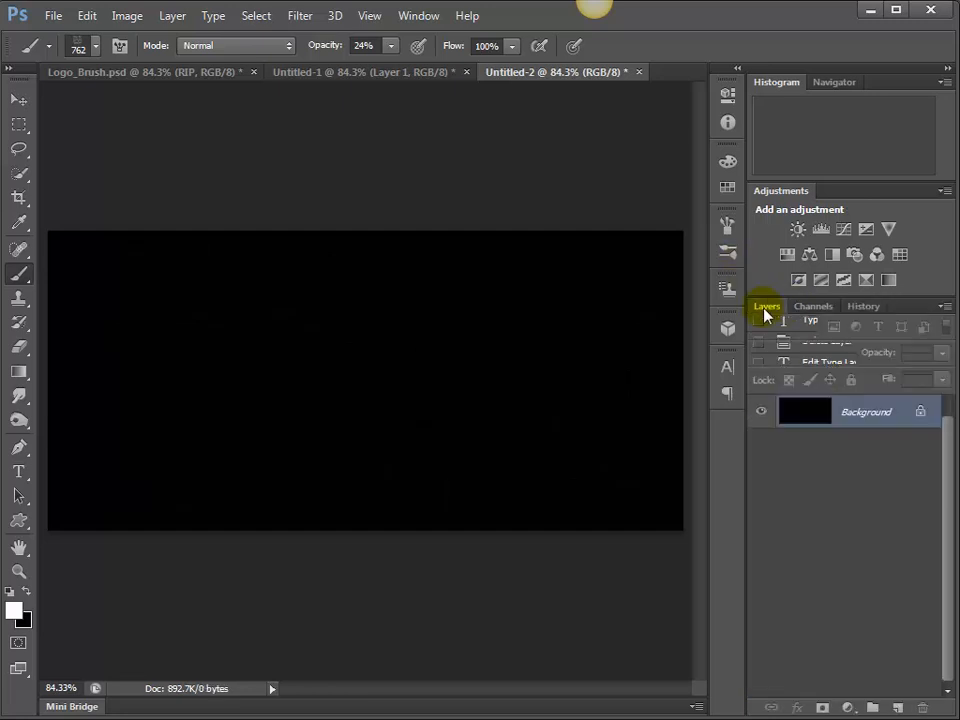
Reduce the logo brush's size to 125 px.
key(bracketleft)
key(bracketleft)
key(bracketleft)
key(bracketleft)
key(bracketleft)
key(bracketleft)
key(bracketleft)
key(bracketleft)
key(bracketleft)
key(bracketleft)
key(bracketleft)
key(bracketleft)
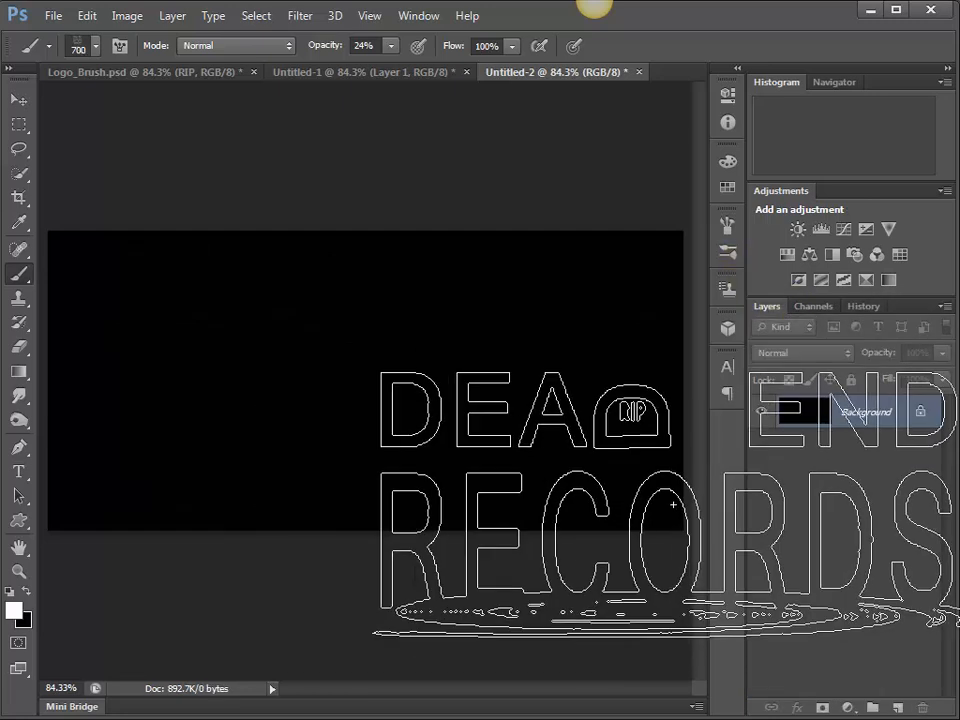
key(bracketright)
key(bracketright)
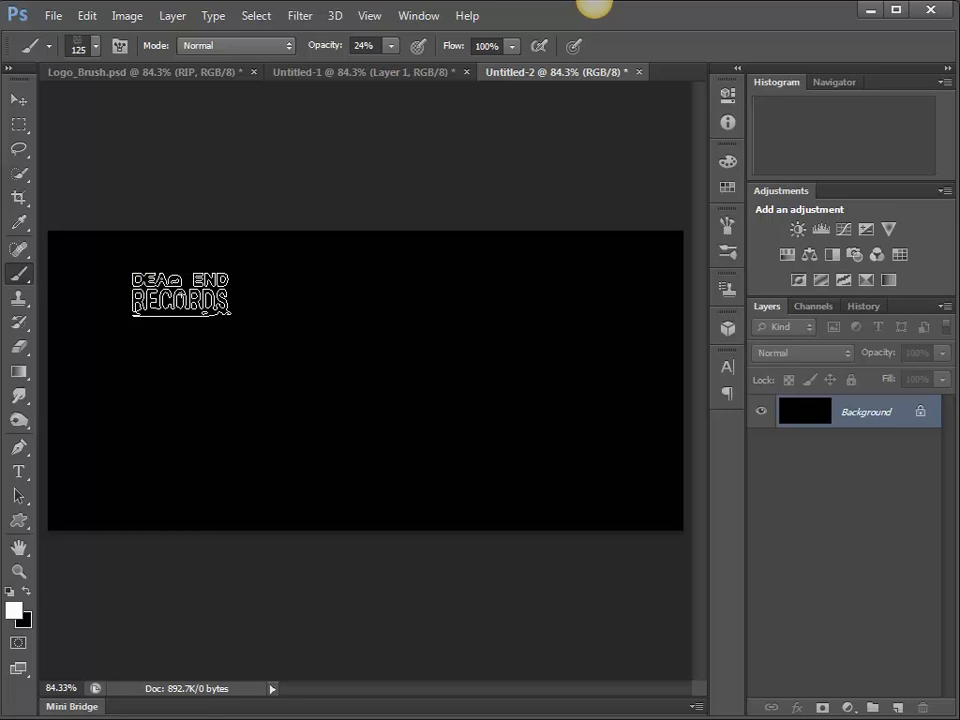
Stamp small white logos near the canvas's upper-left, upper-right and lower-right corners, repeating dabs on the two right-hand ones to brighten them.
click(130, 270)
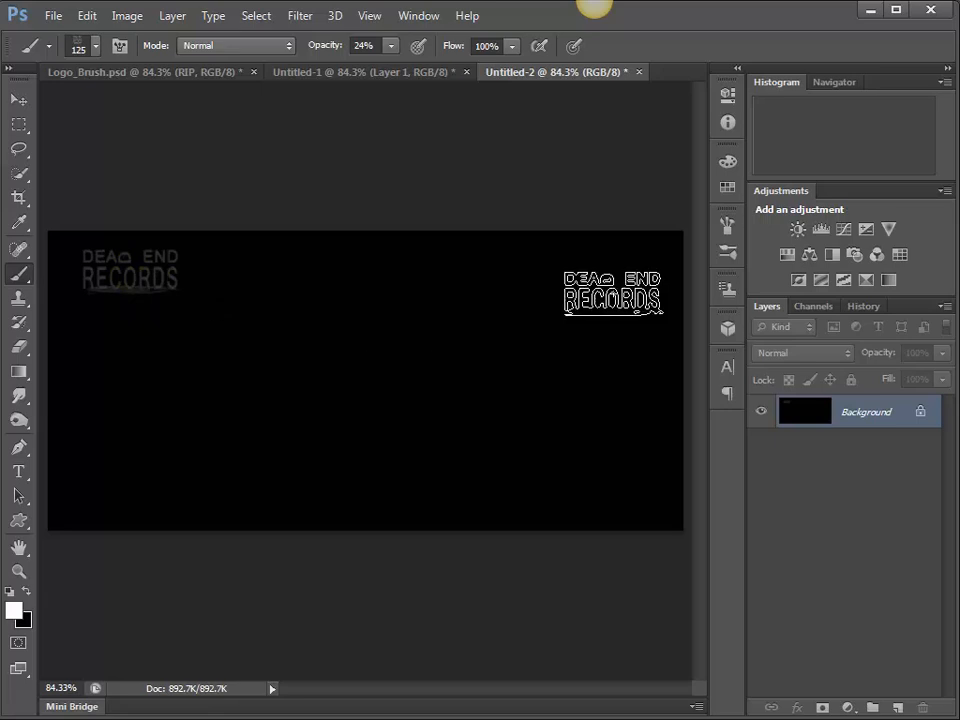
click(590, 270)
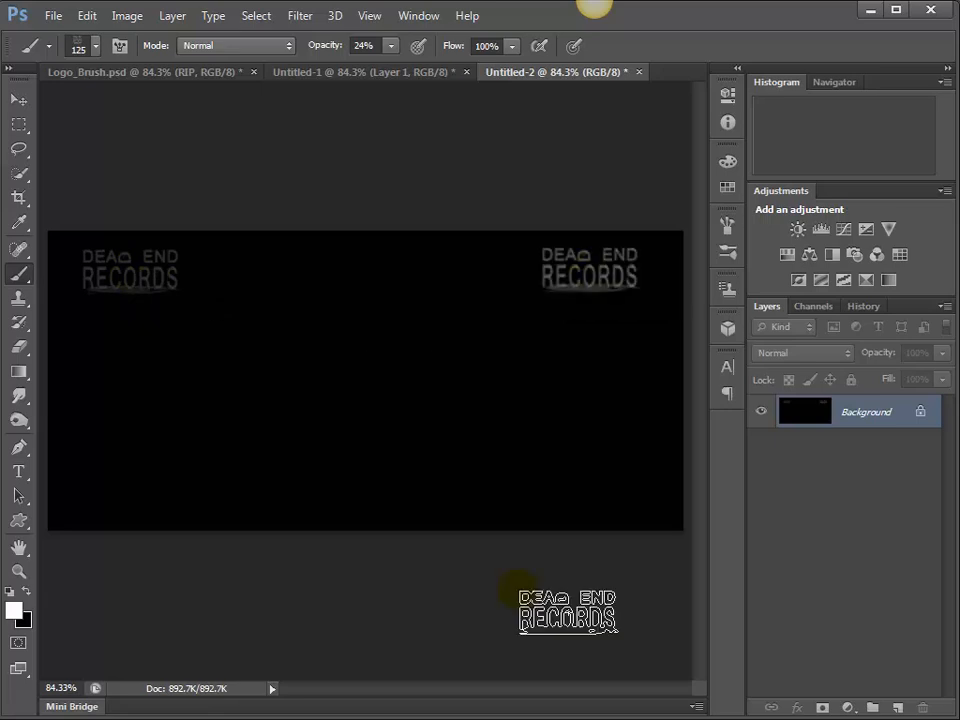
click(568, 450)
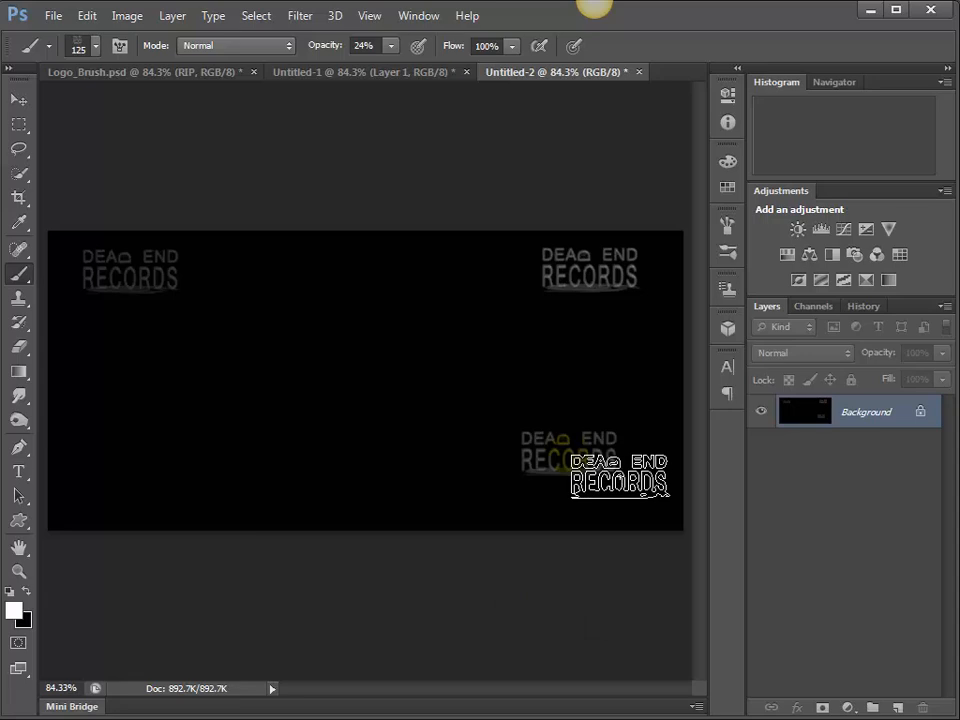
click(578, 463)
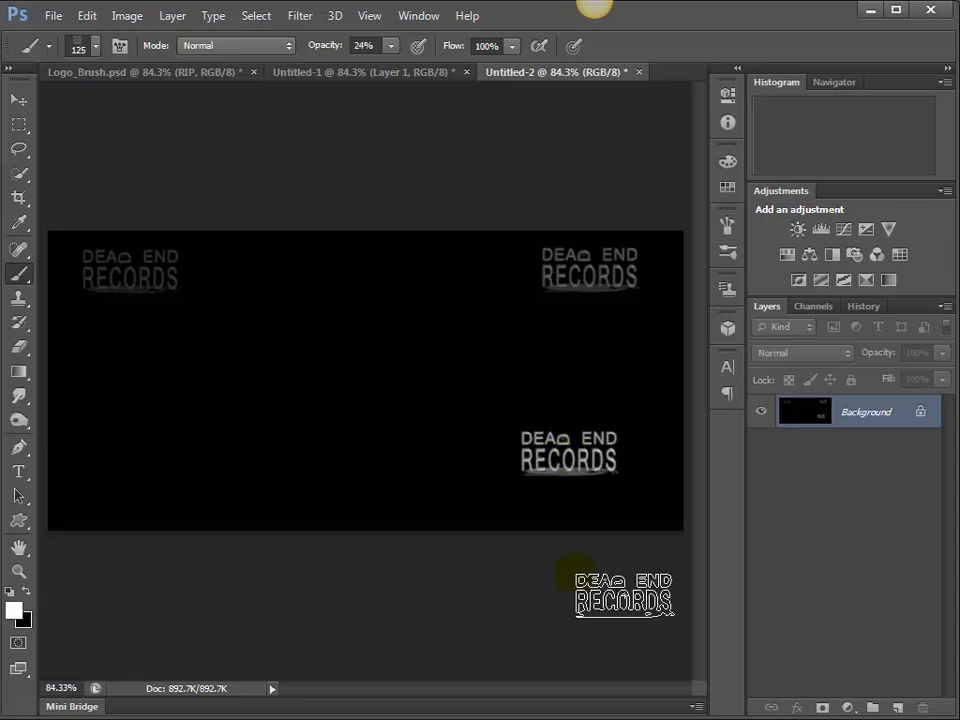